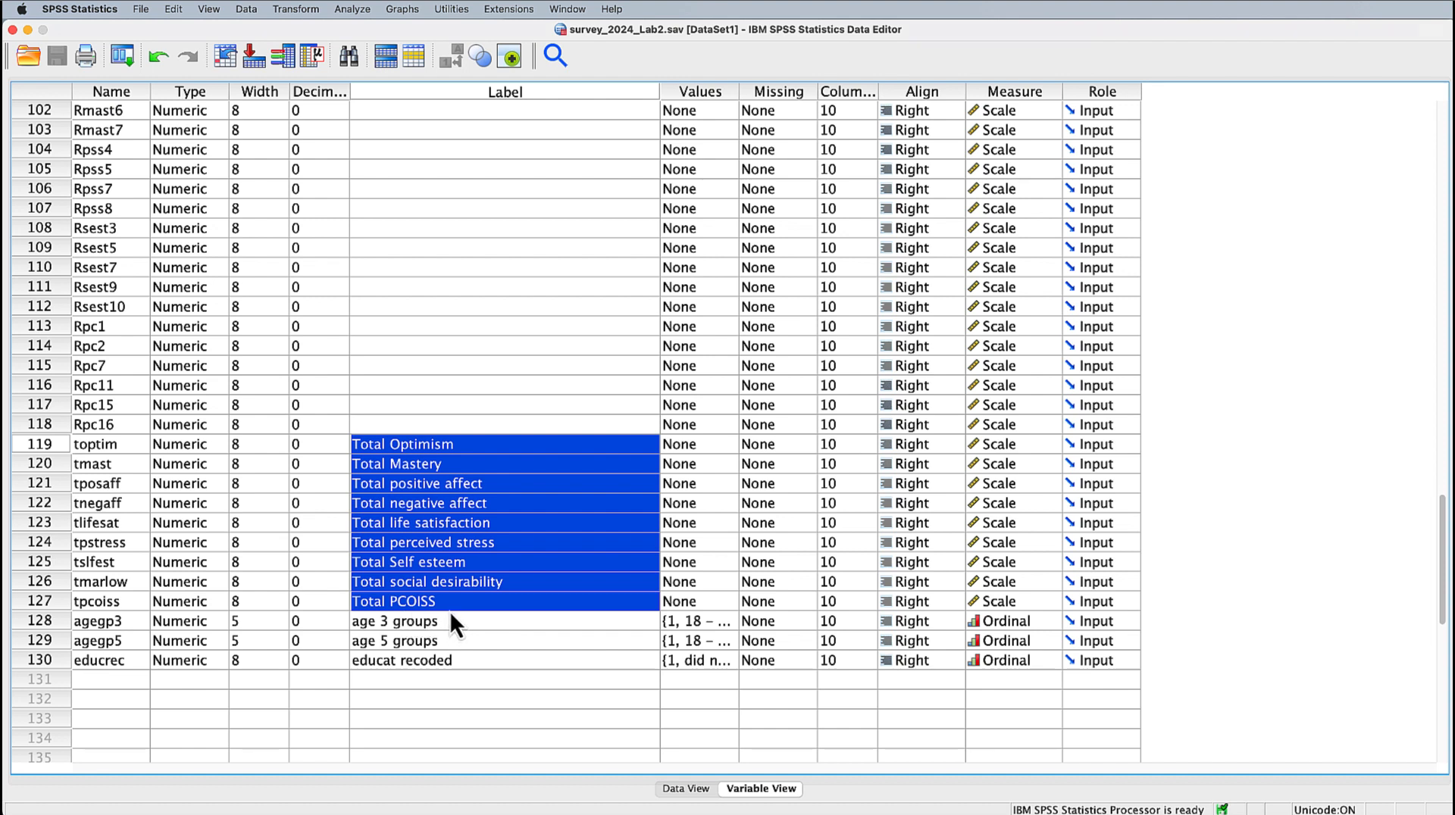
- Set up a Frequencies analysis of the variable sex and paste its command into the syntax file
left_click(521, 644)
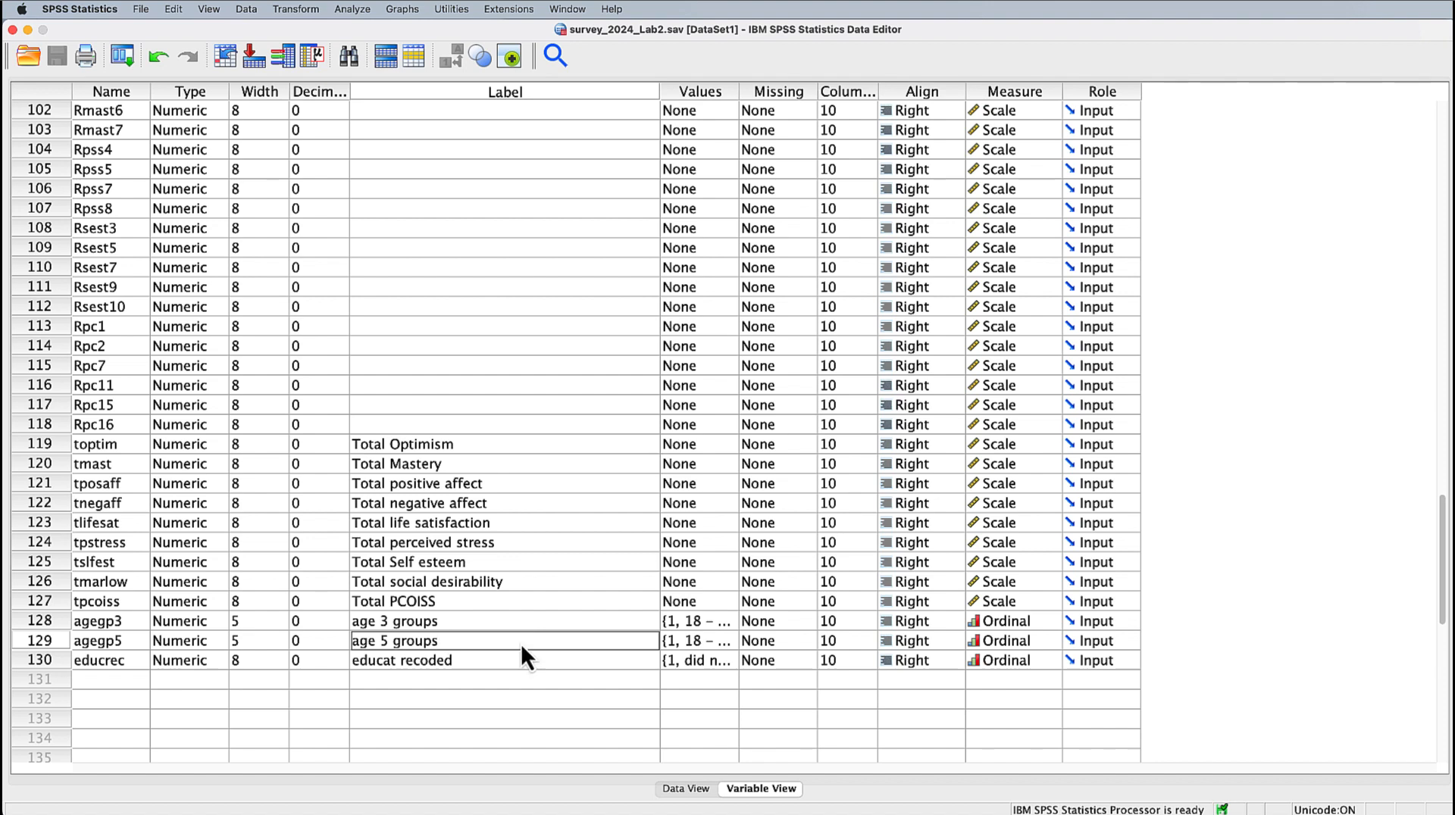
scroll(520, 644, "up", 20)
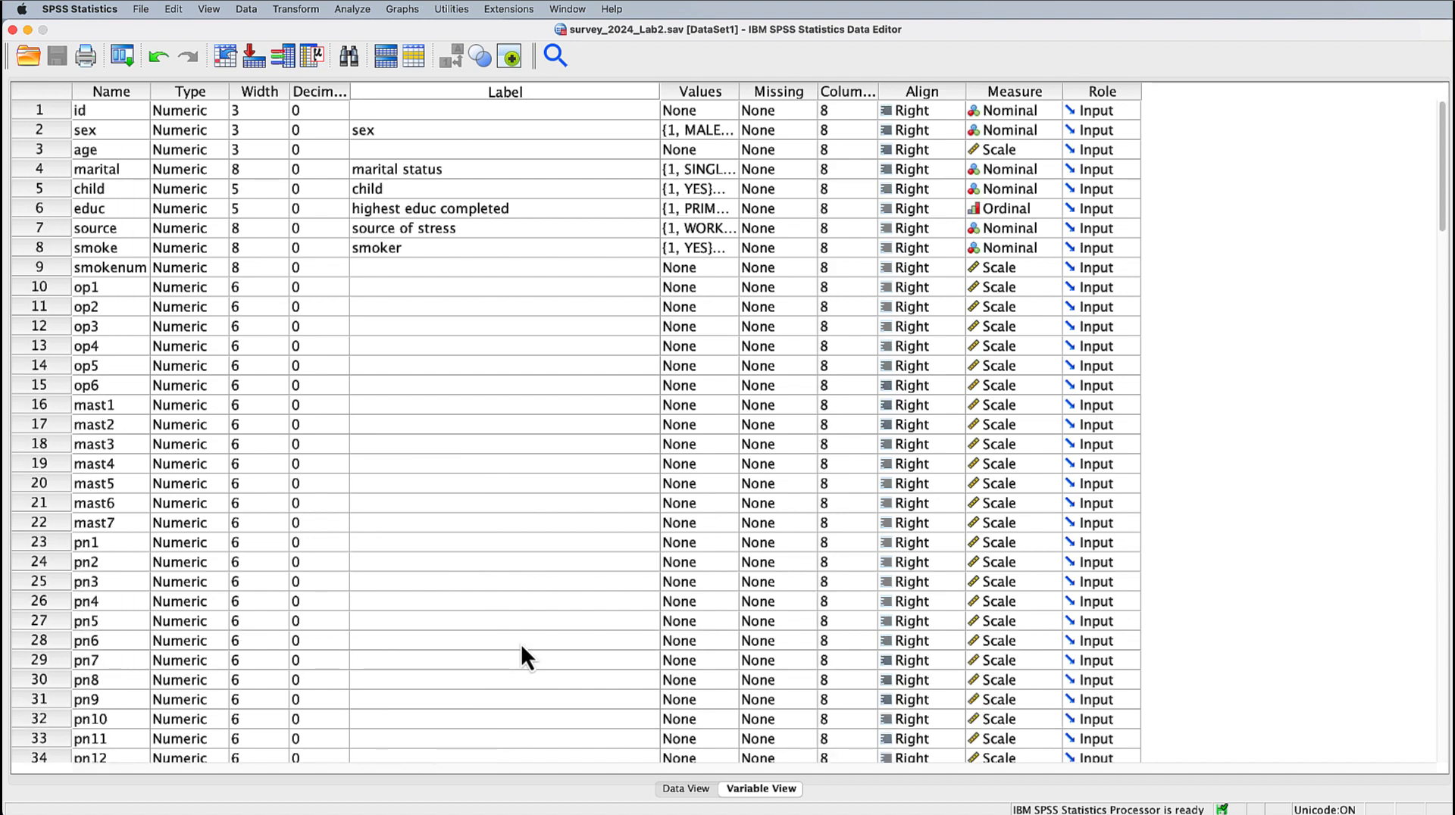
left_click(356, 11)
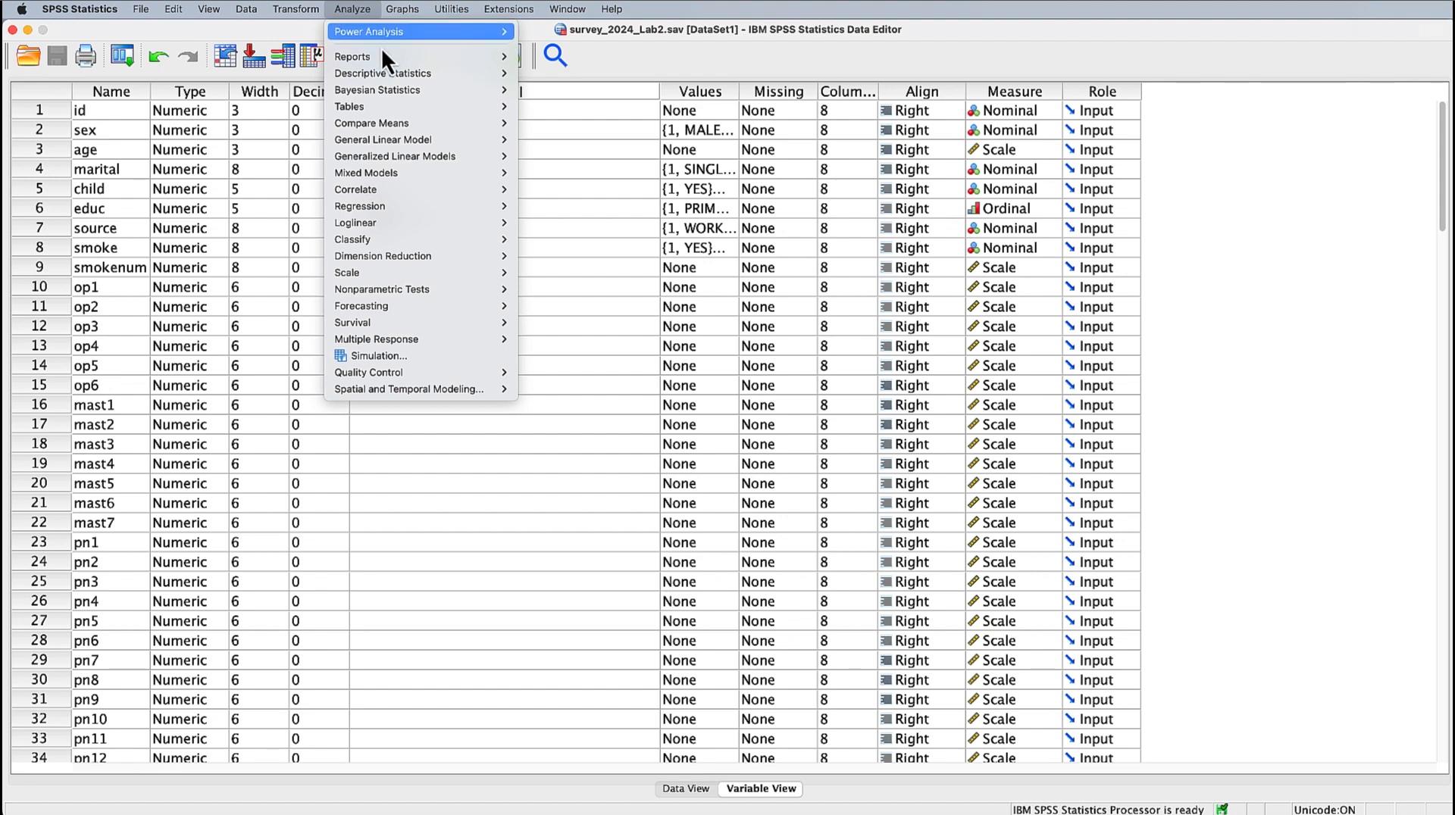
mouse_move(397, 76)
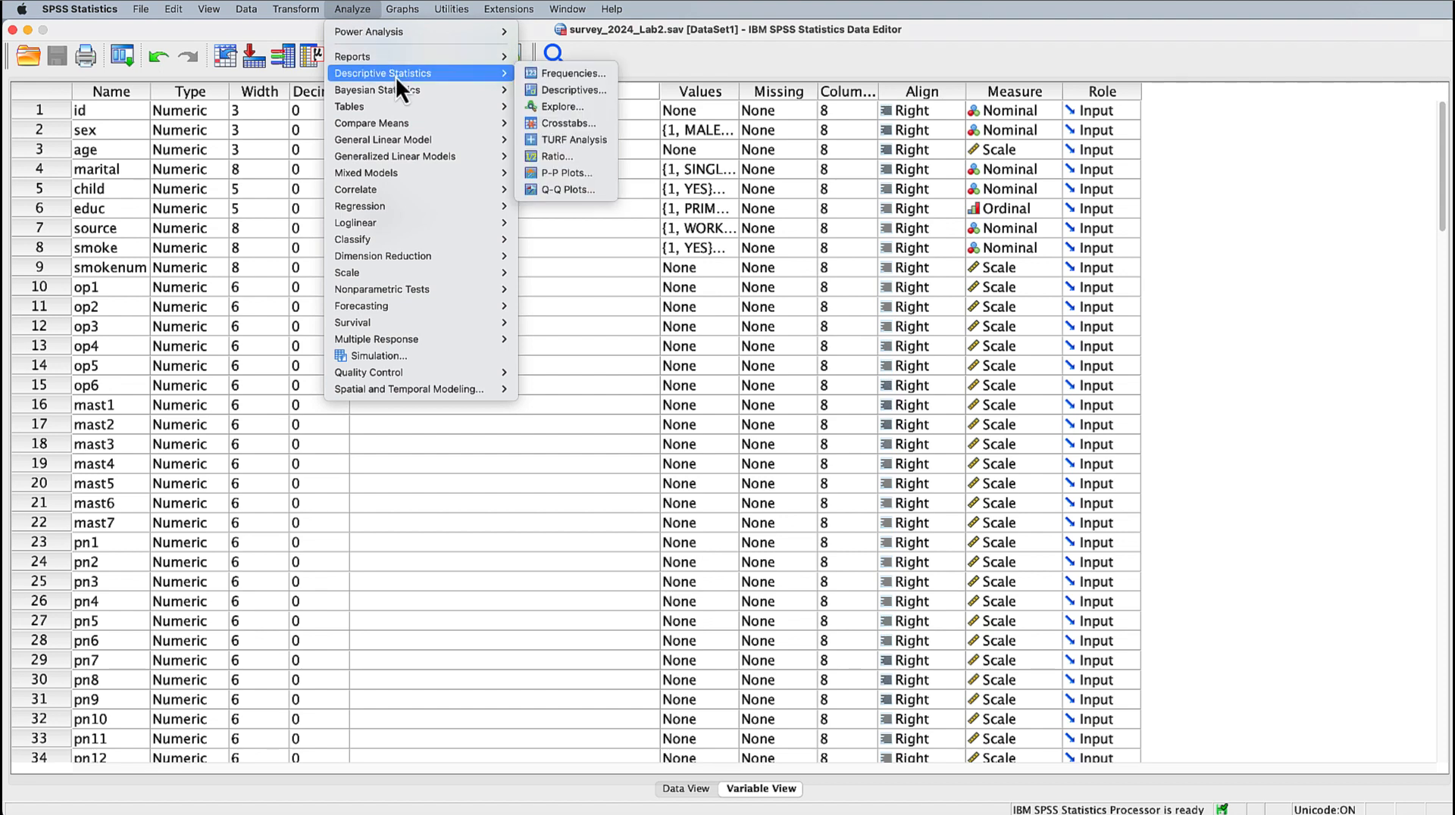
left_click(560, 75)
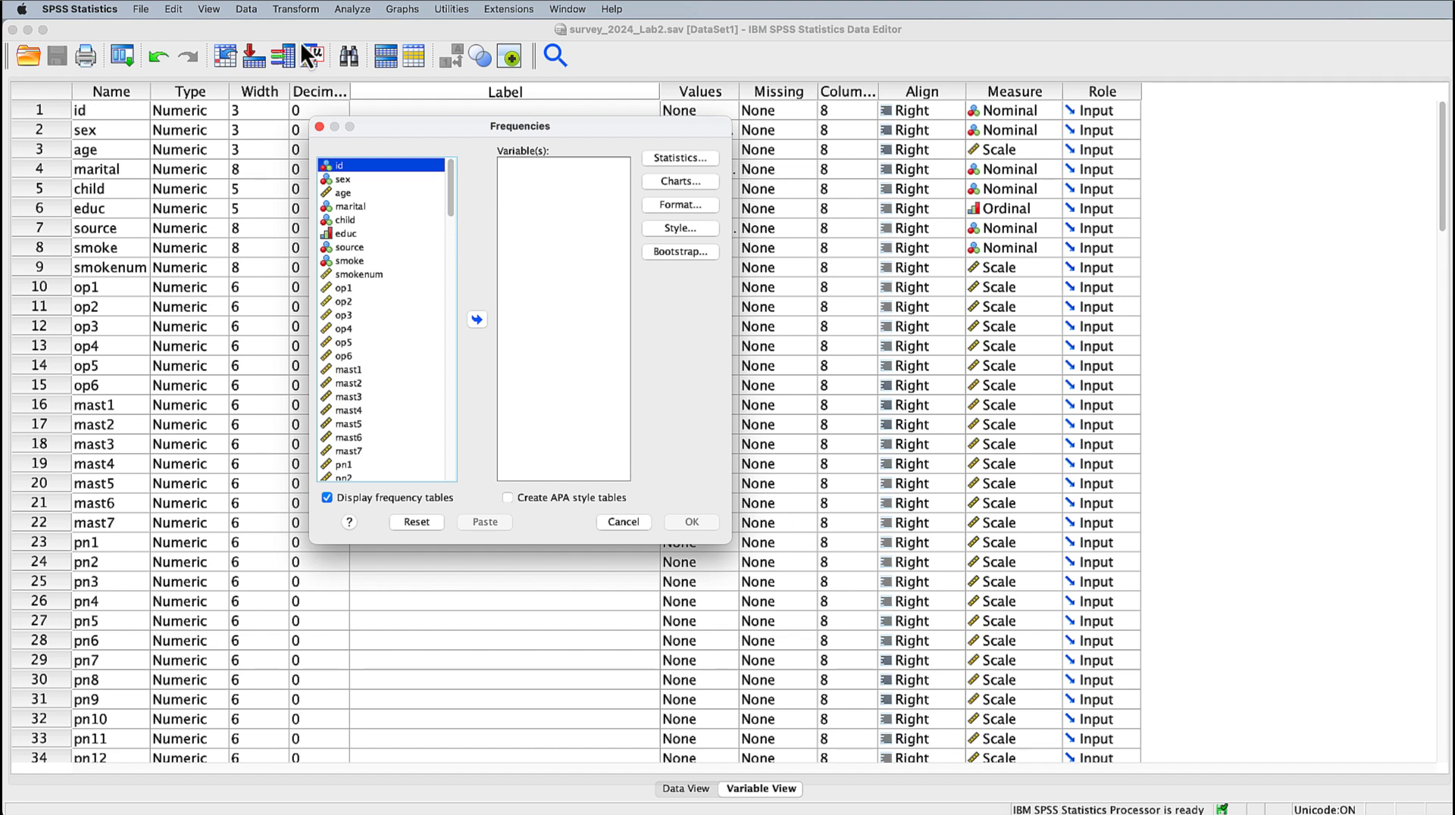
left_click(335, 179)
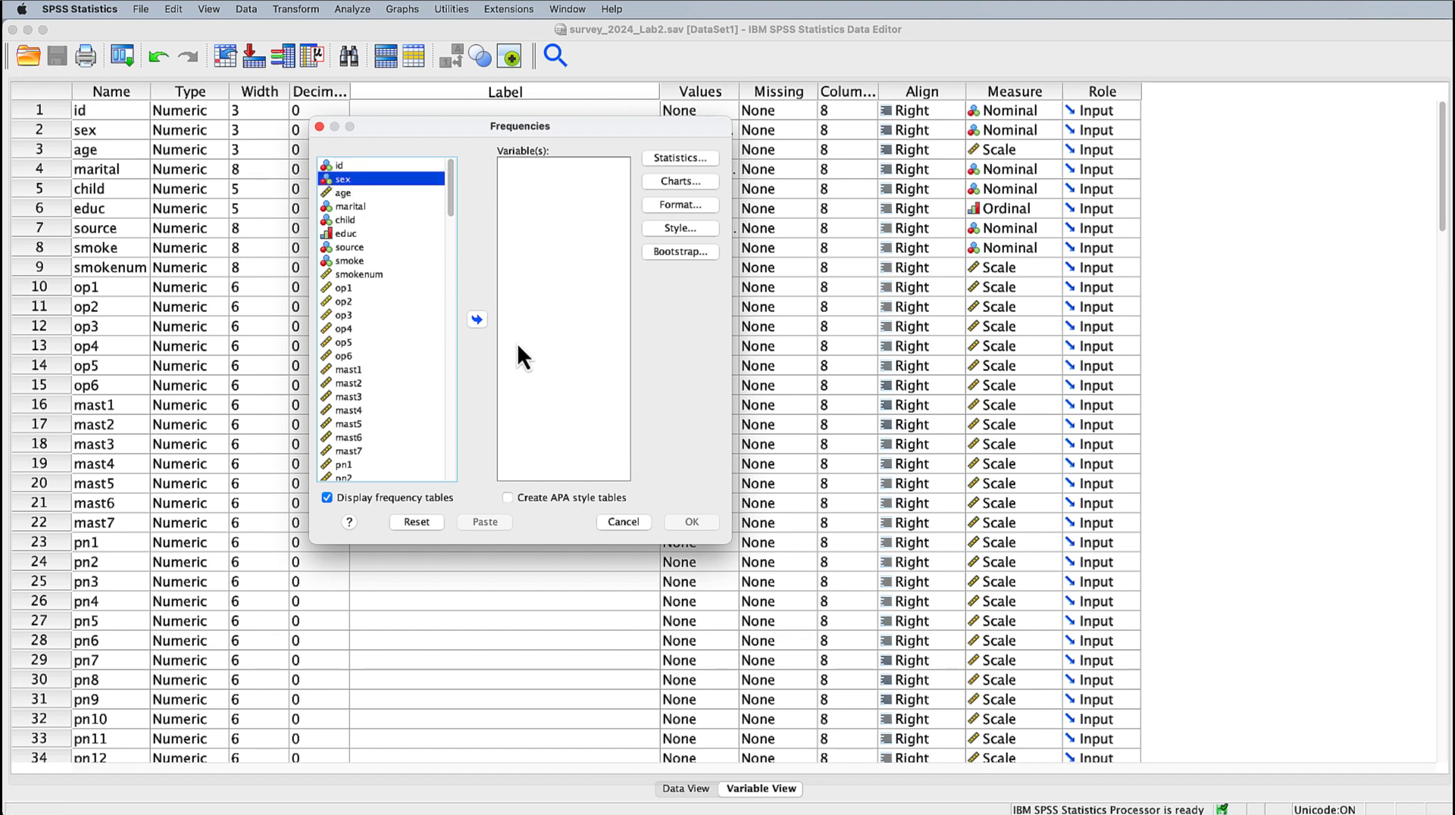
left_click(477, 320)
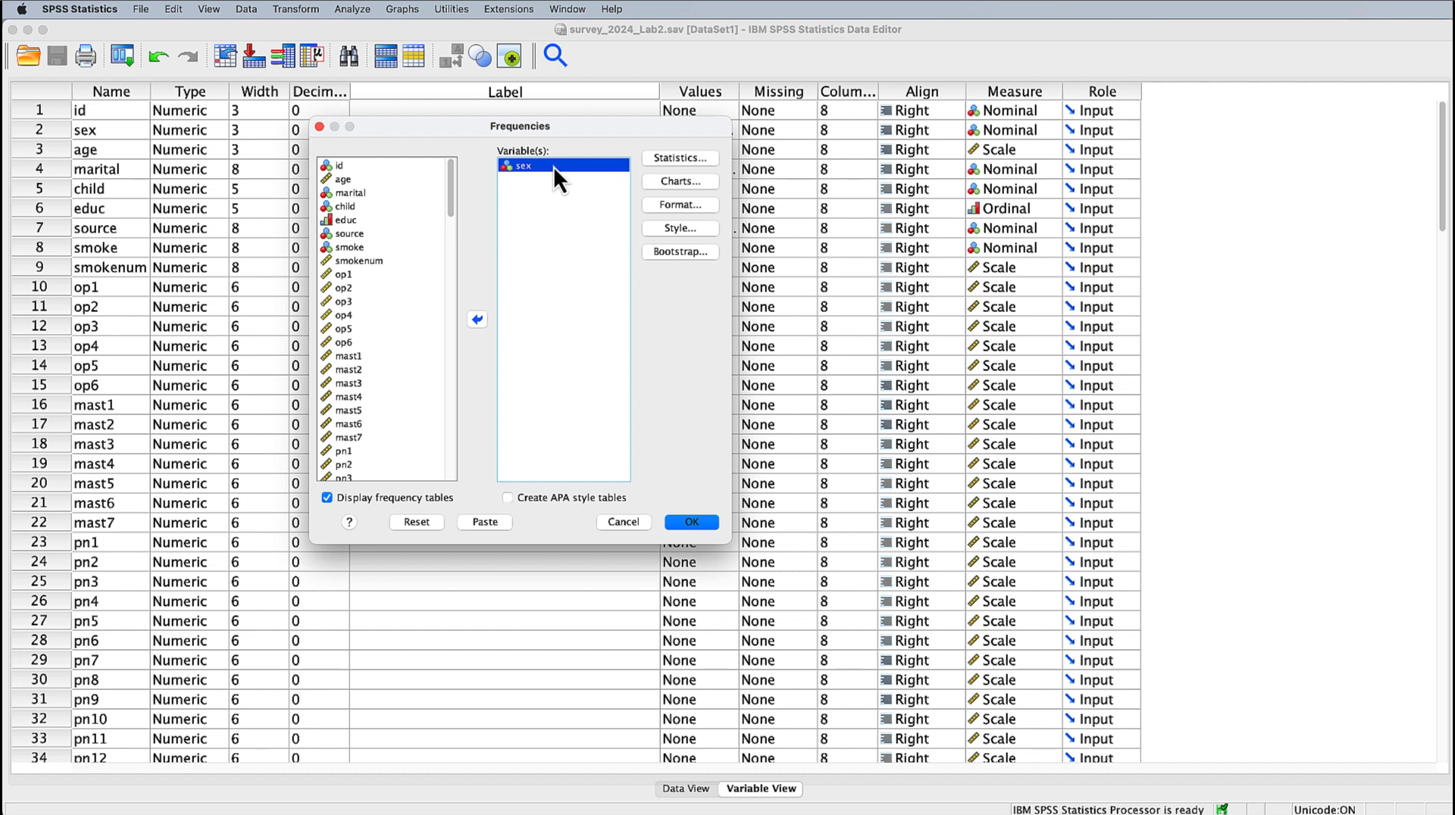
left_click(485, 522)
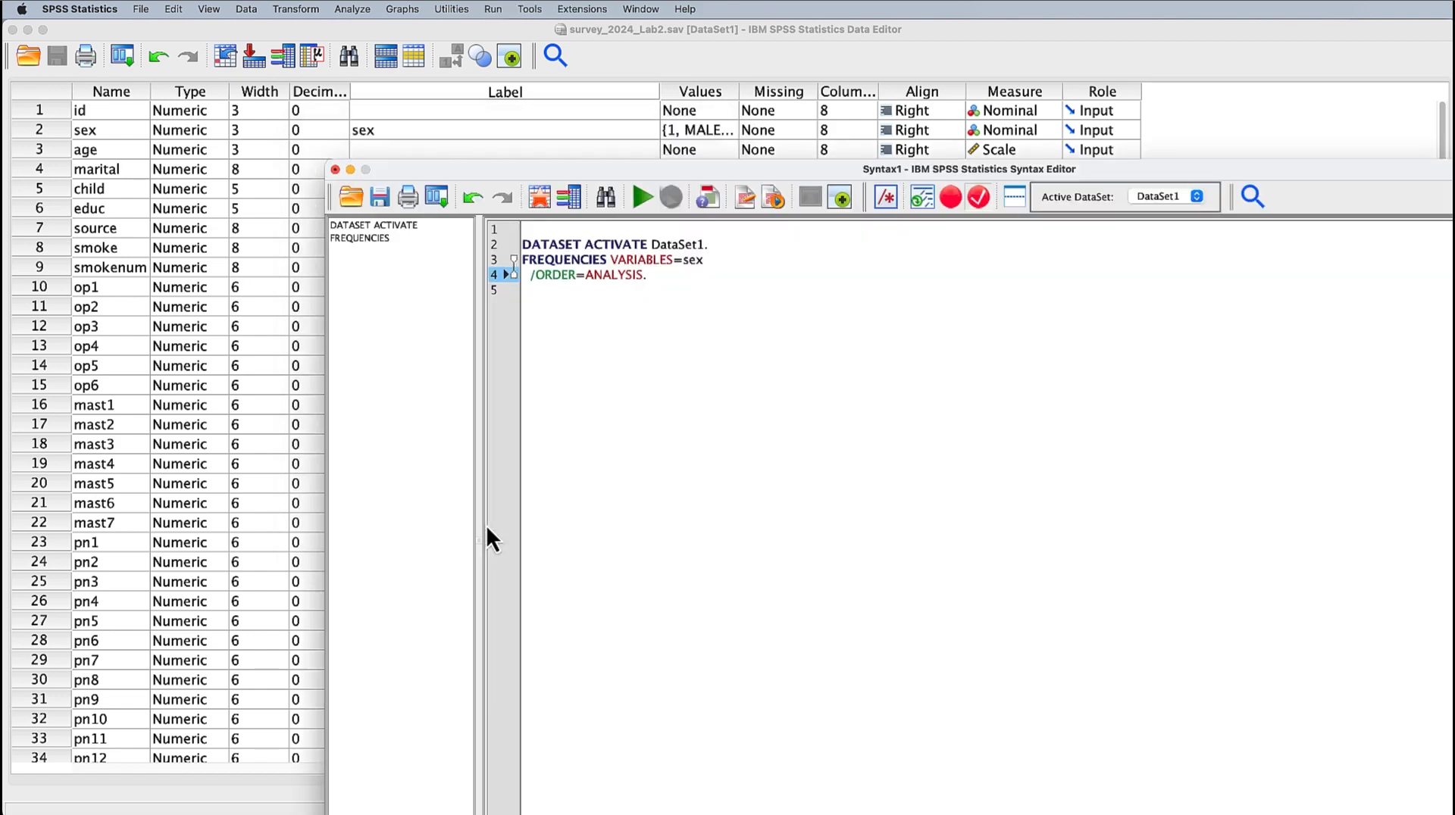
- Reposition the syntax window, remove the blank first line, and insert a blank line between the DATASET ACTIVATE and FREQUENCIES commands
left_click_drag(1368, 176, 1106, 69)
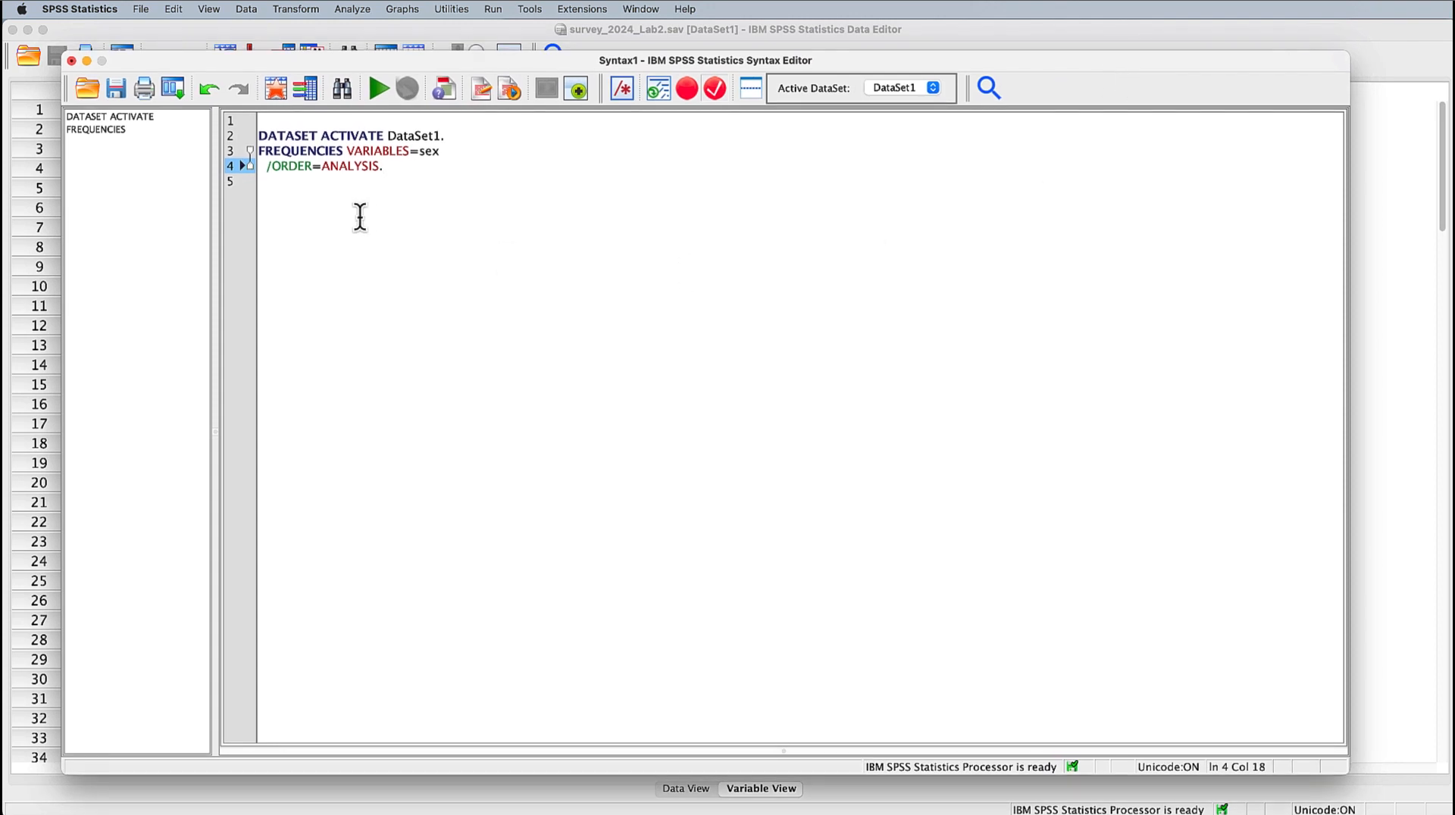
left_click(259, 135)
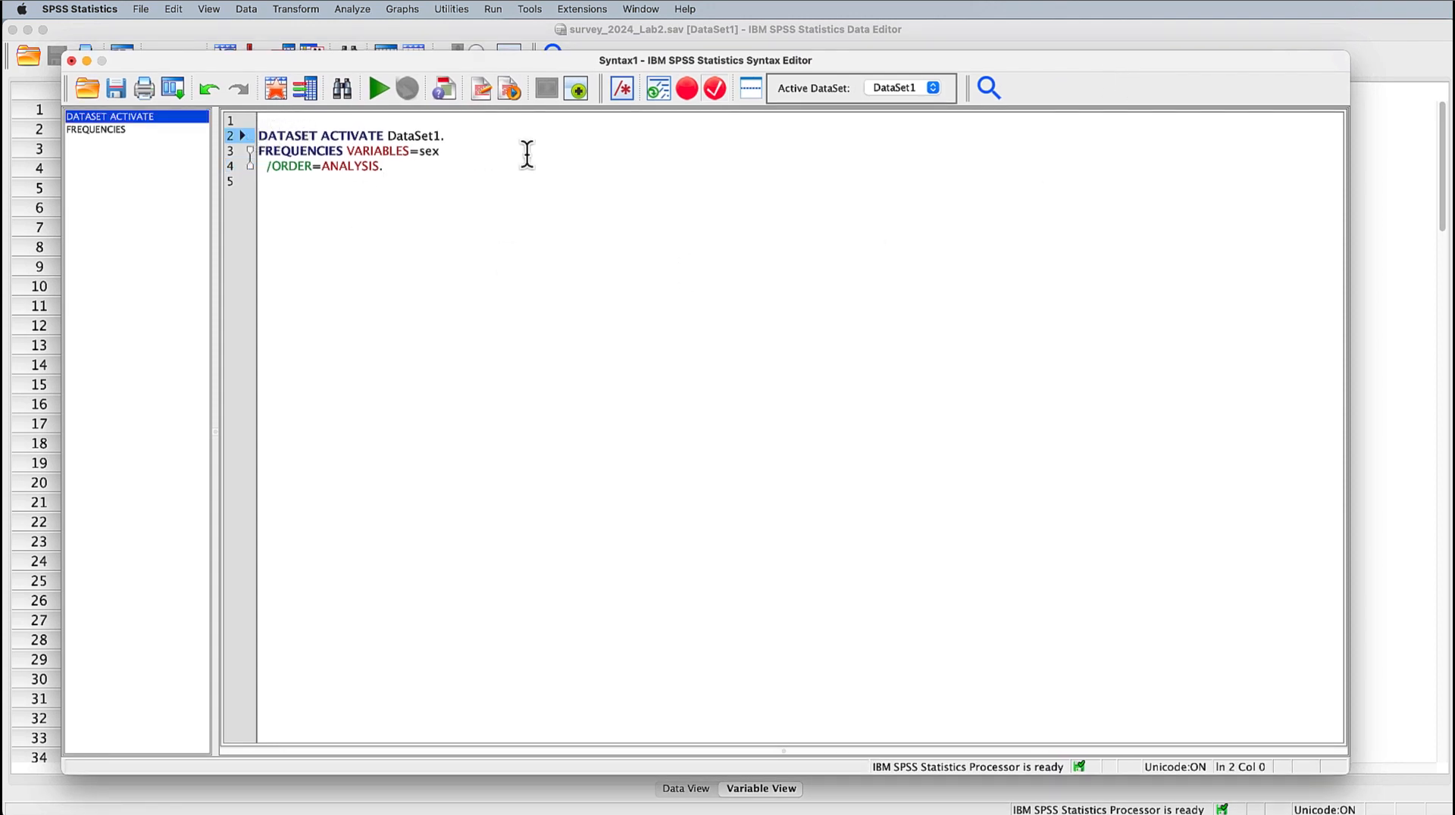
key("BackSpace")
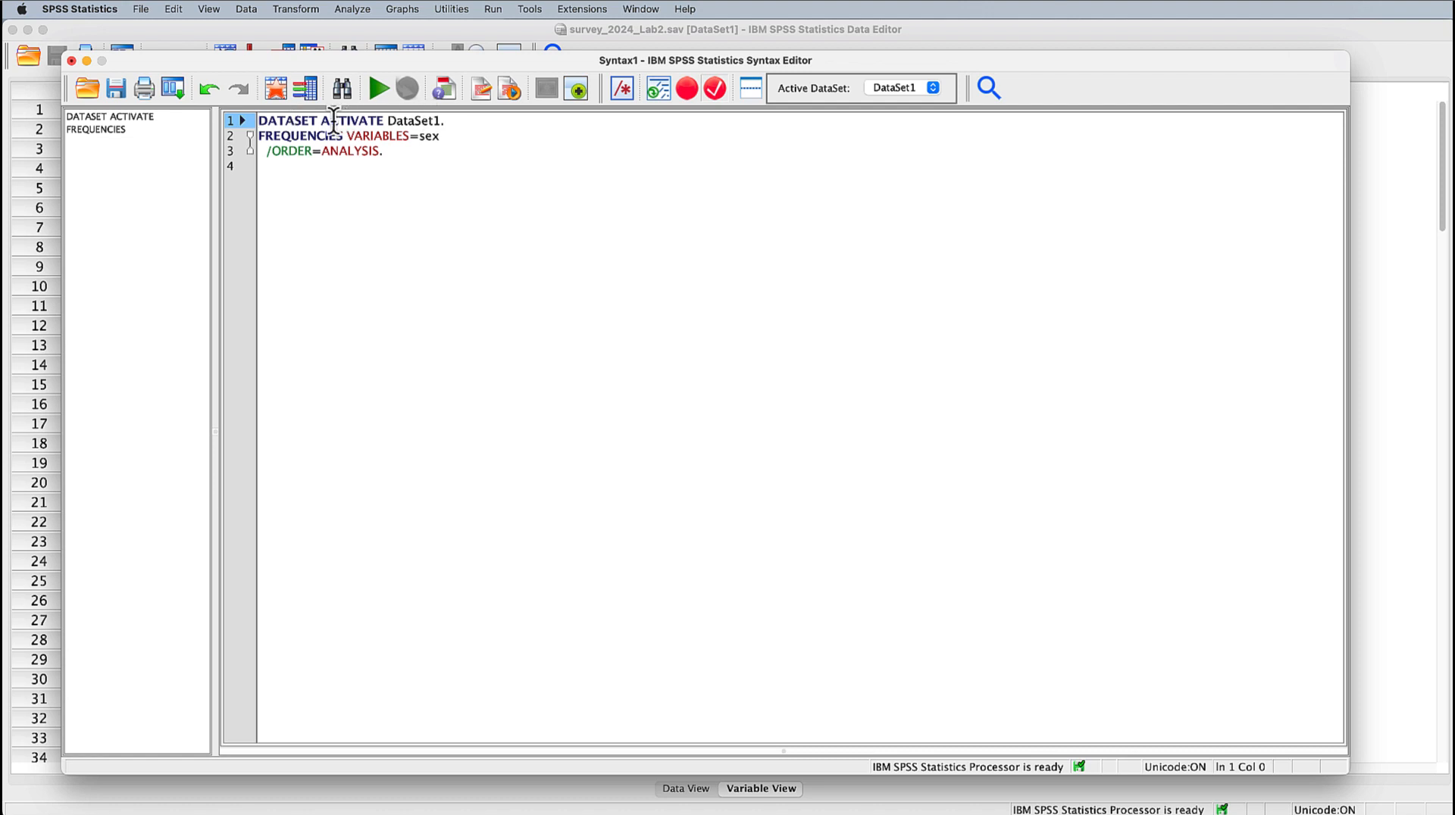
left_click_drag(265, 124, 455, 123)
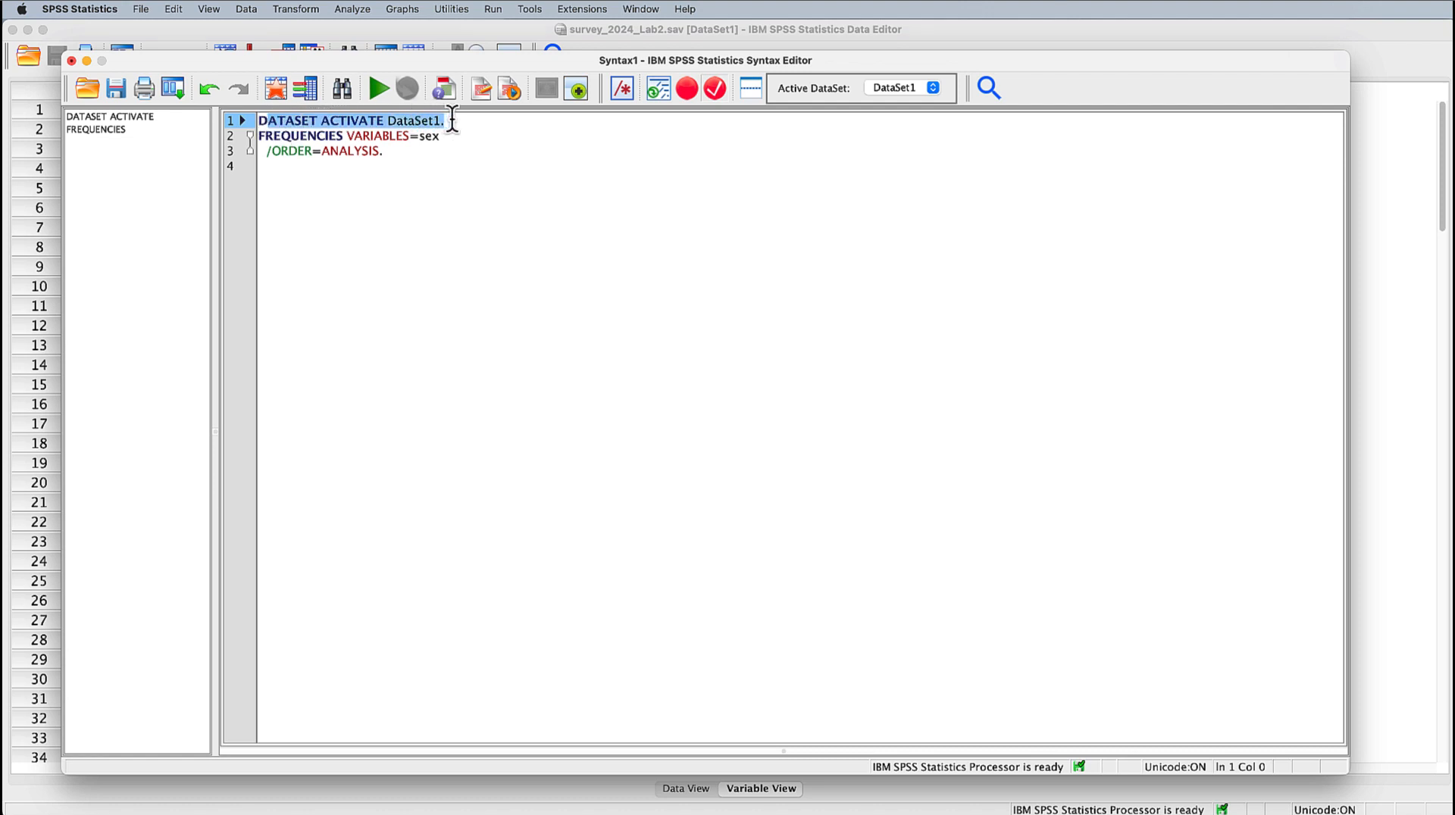
left_click(454, 123)
key("Return")
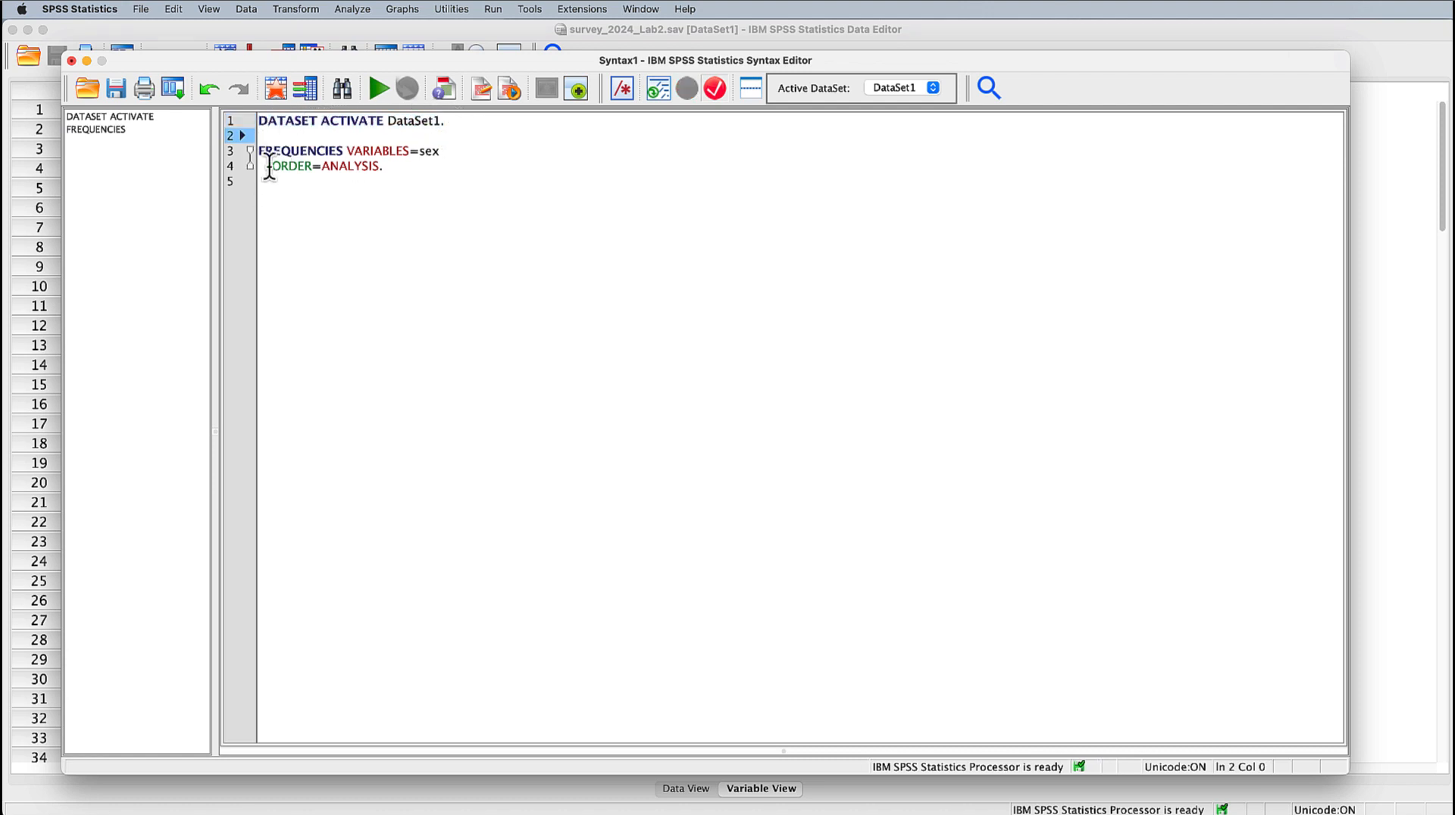
- Run only the FREQUENCIES command for sex from the syntax and look over its frequency table in the output
left_click_drag(259, 151, 328, 151)
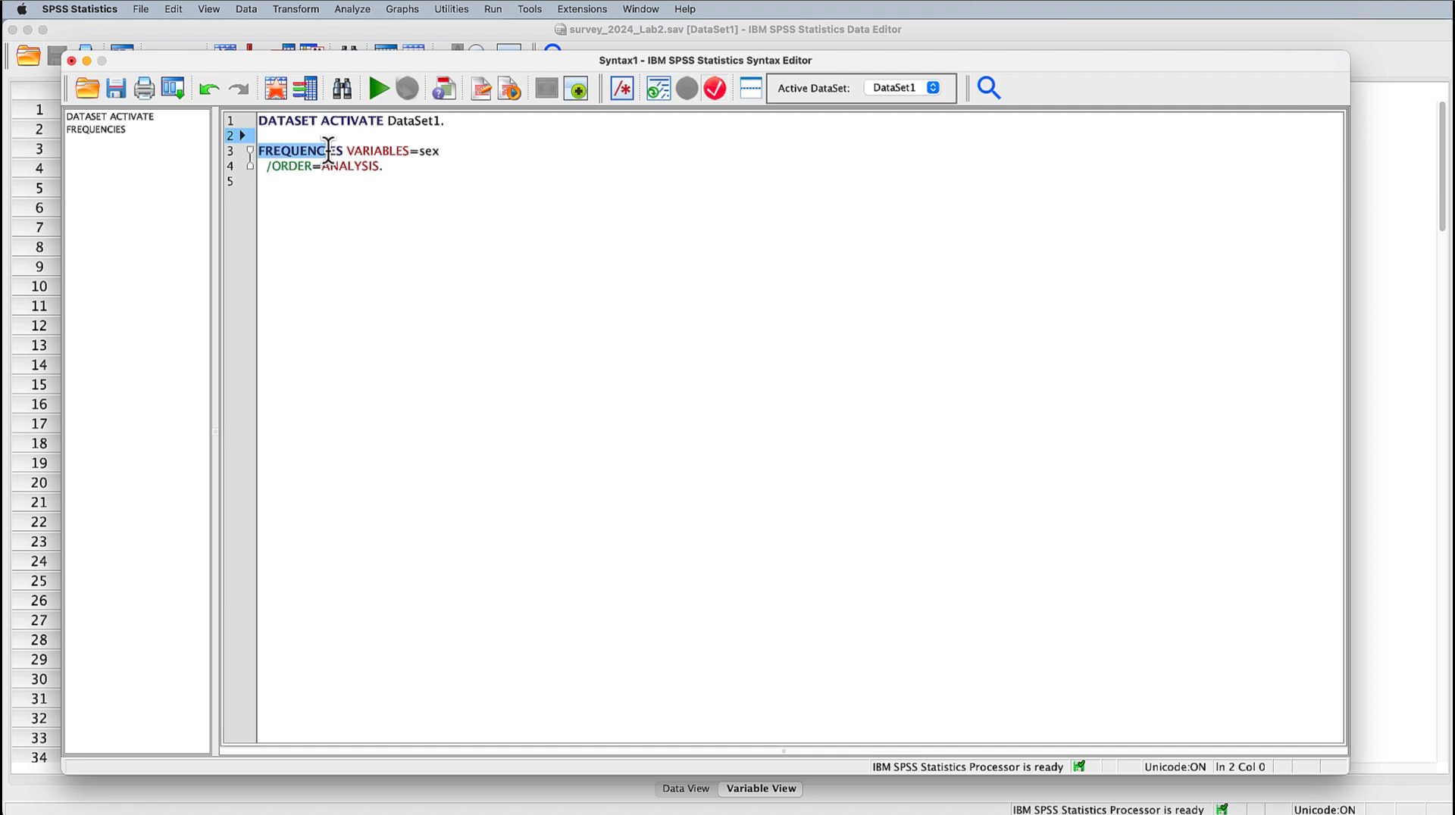
double_click(366, 151)
left_click(427, 151)
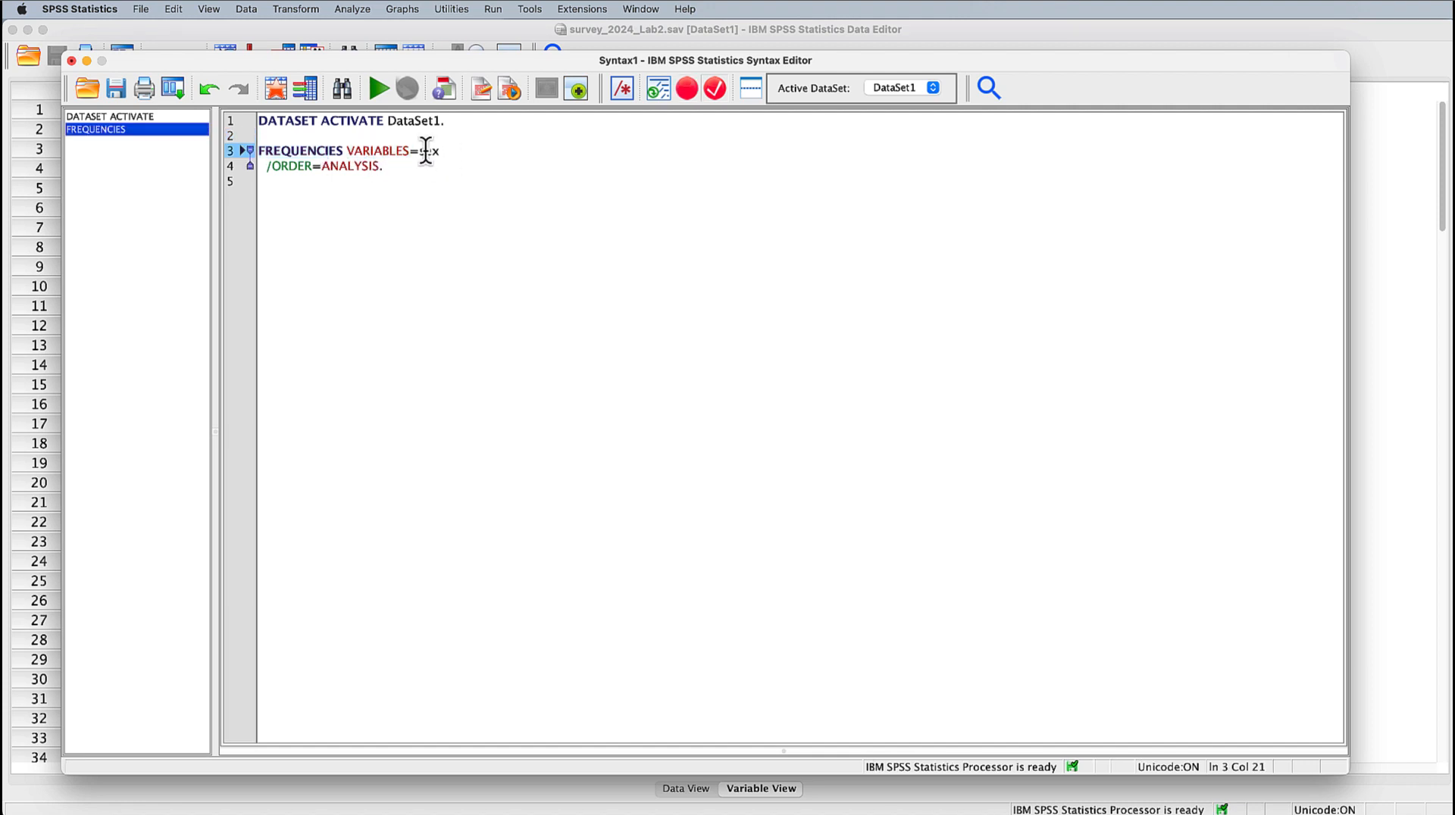
double_click(427, 151)
left_click_drag(385, 169, 247, 153)
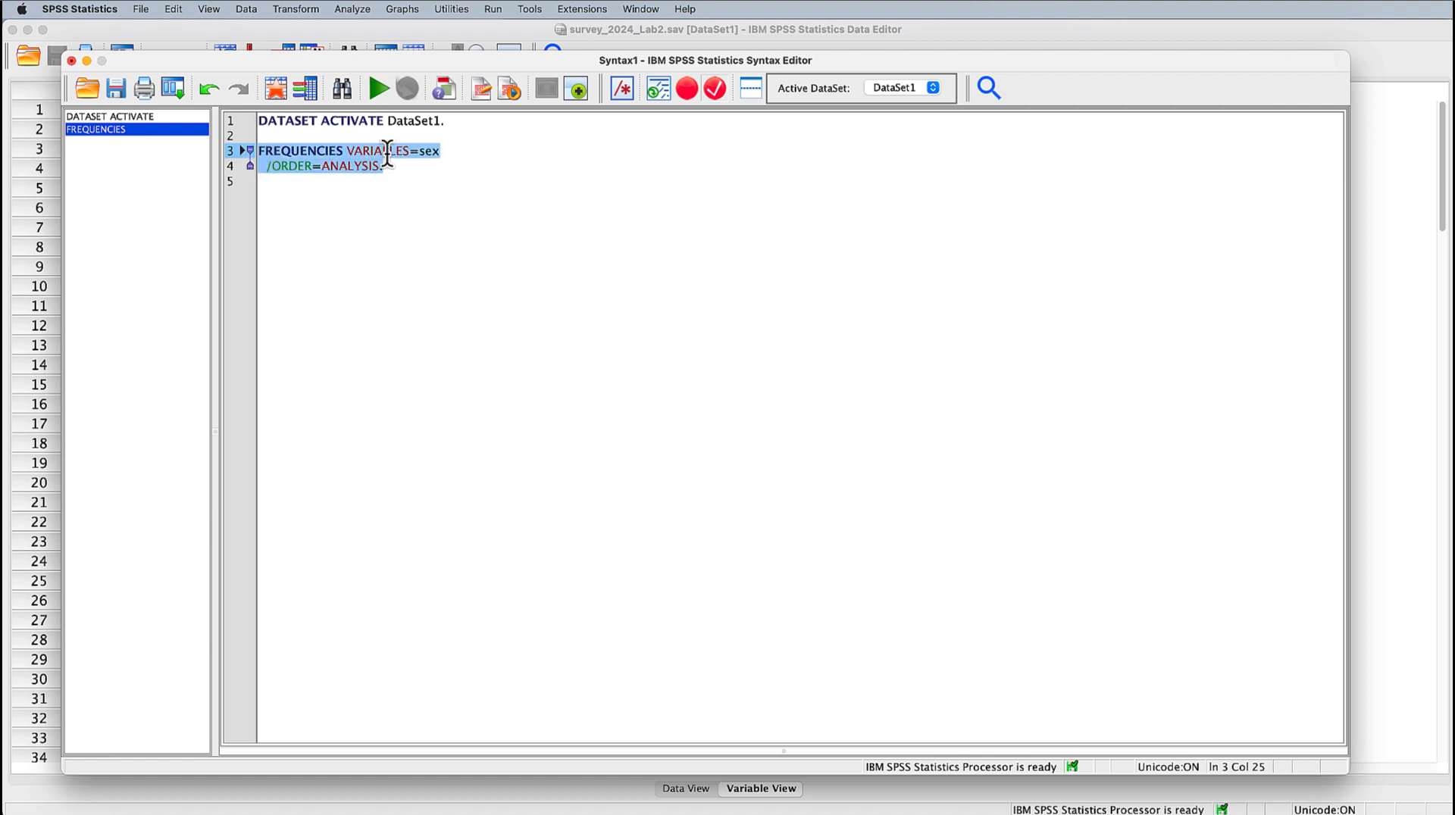
left_click(379, 89)
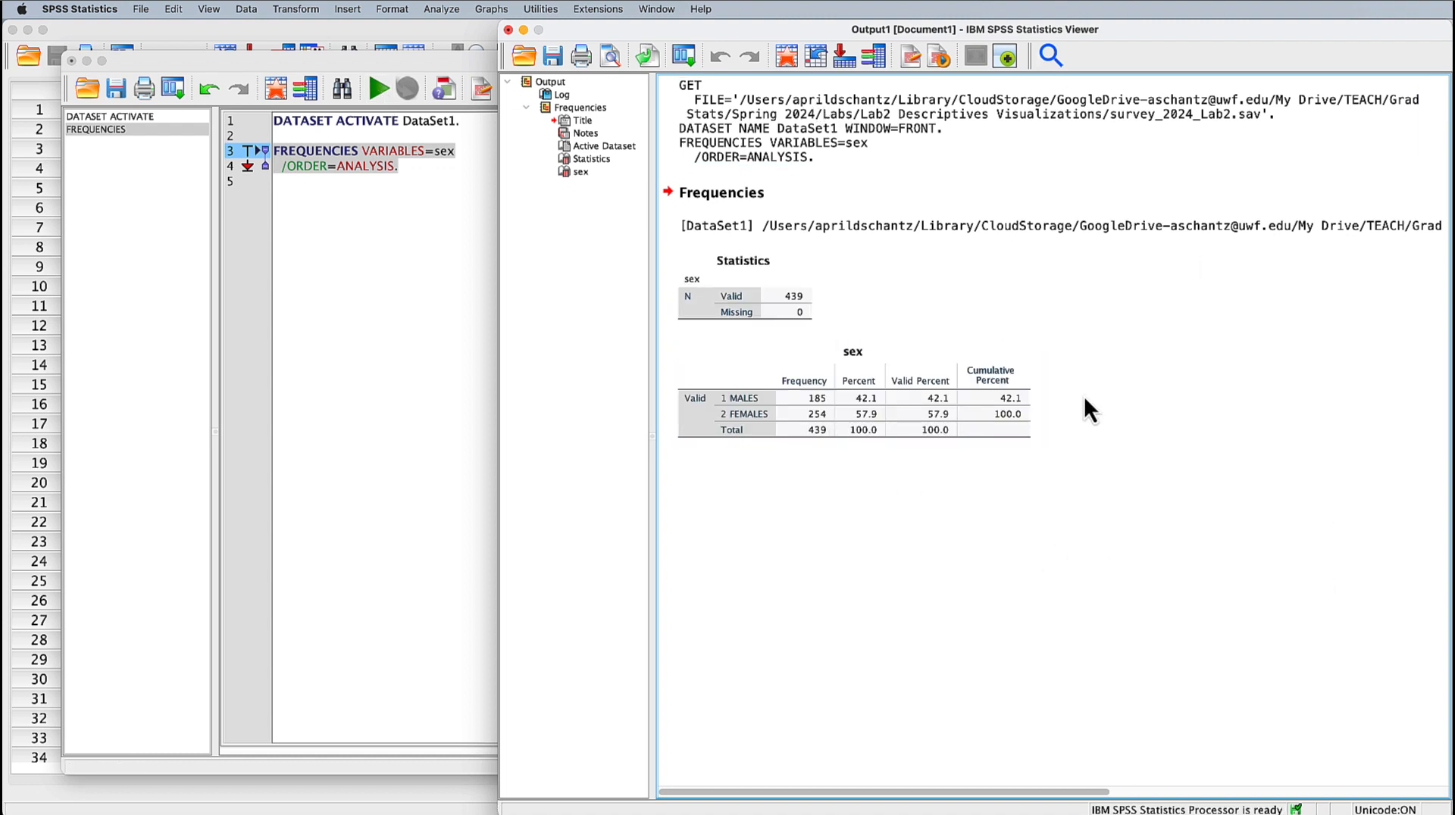
left_click(819, 437)
- Set up Frequencies for sex with a pie chart of frequencies and paste the command into the syntax file
left_click(428, 327)
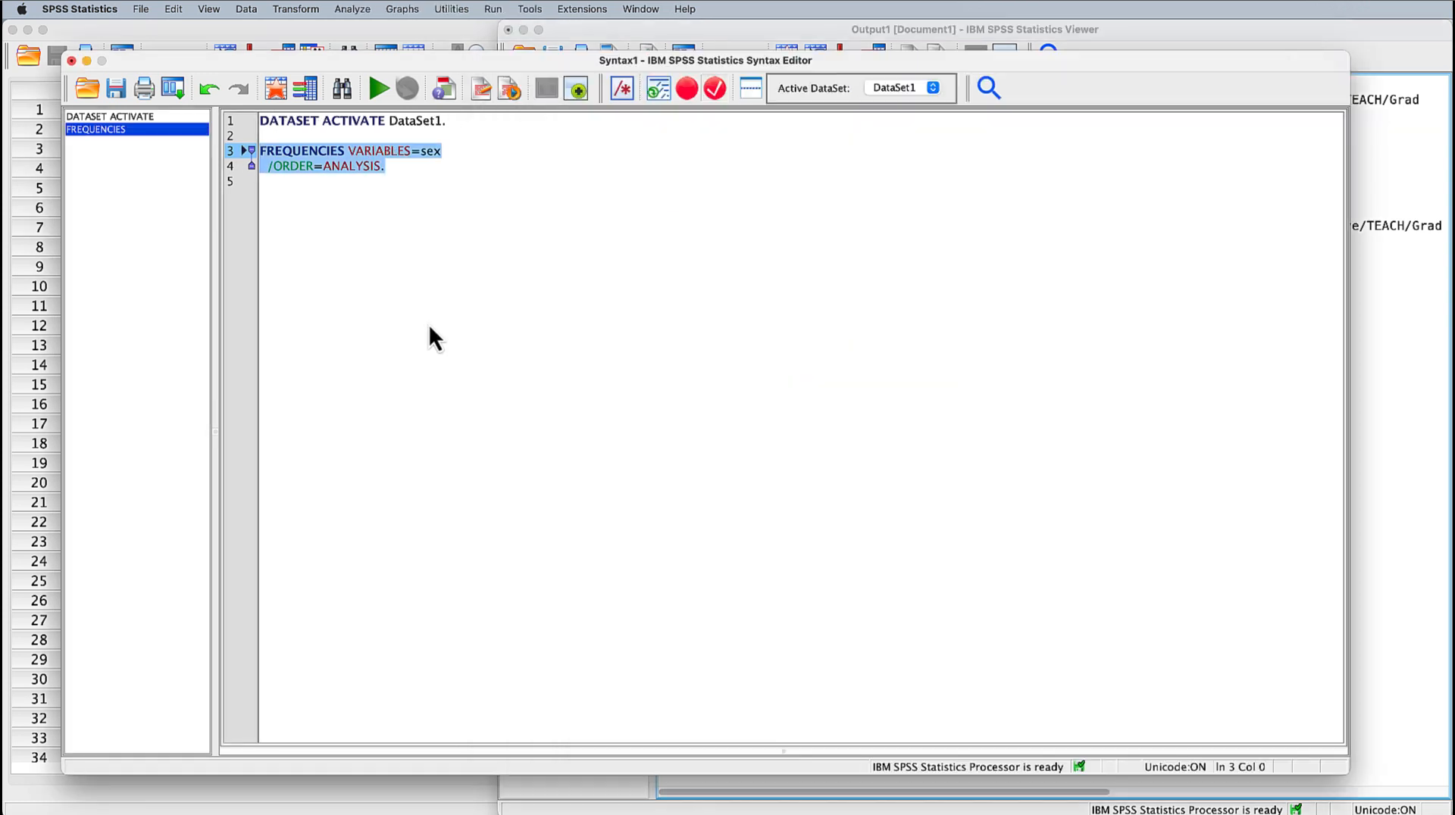
left_click(353, 9)
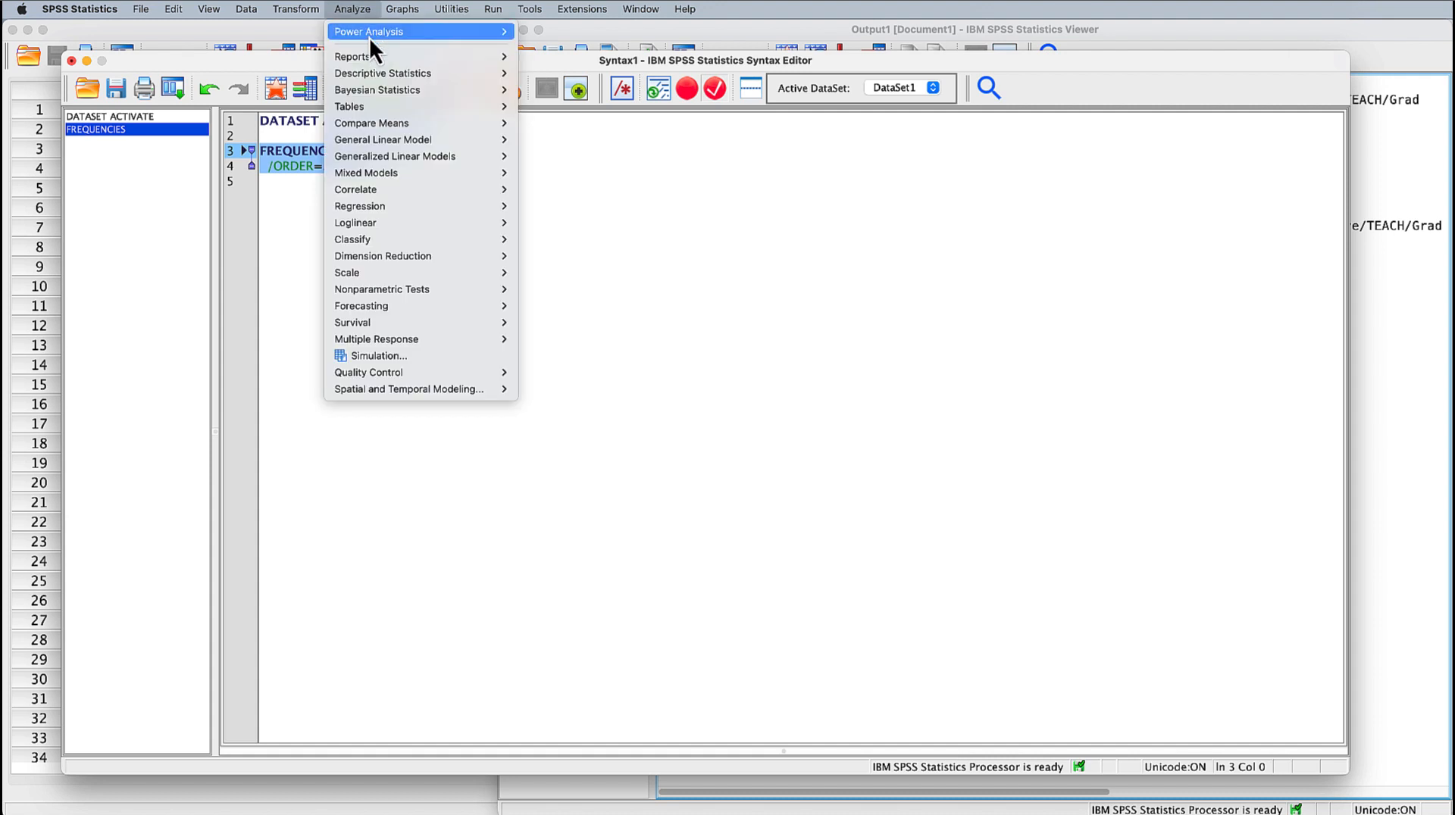
mouse_move(370, 71)
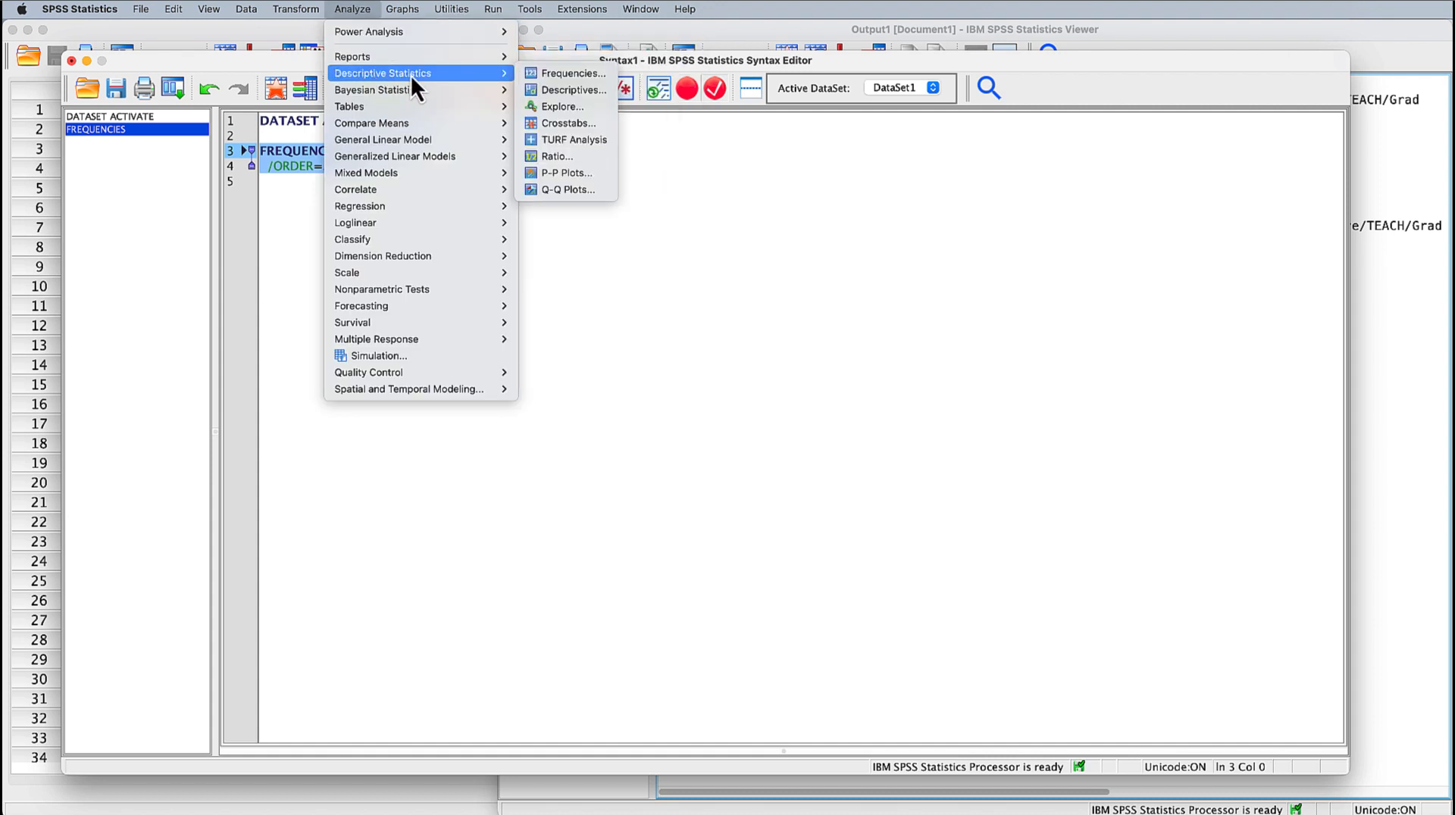
left_click(571, 76)
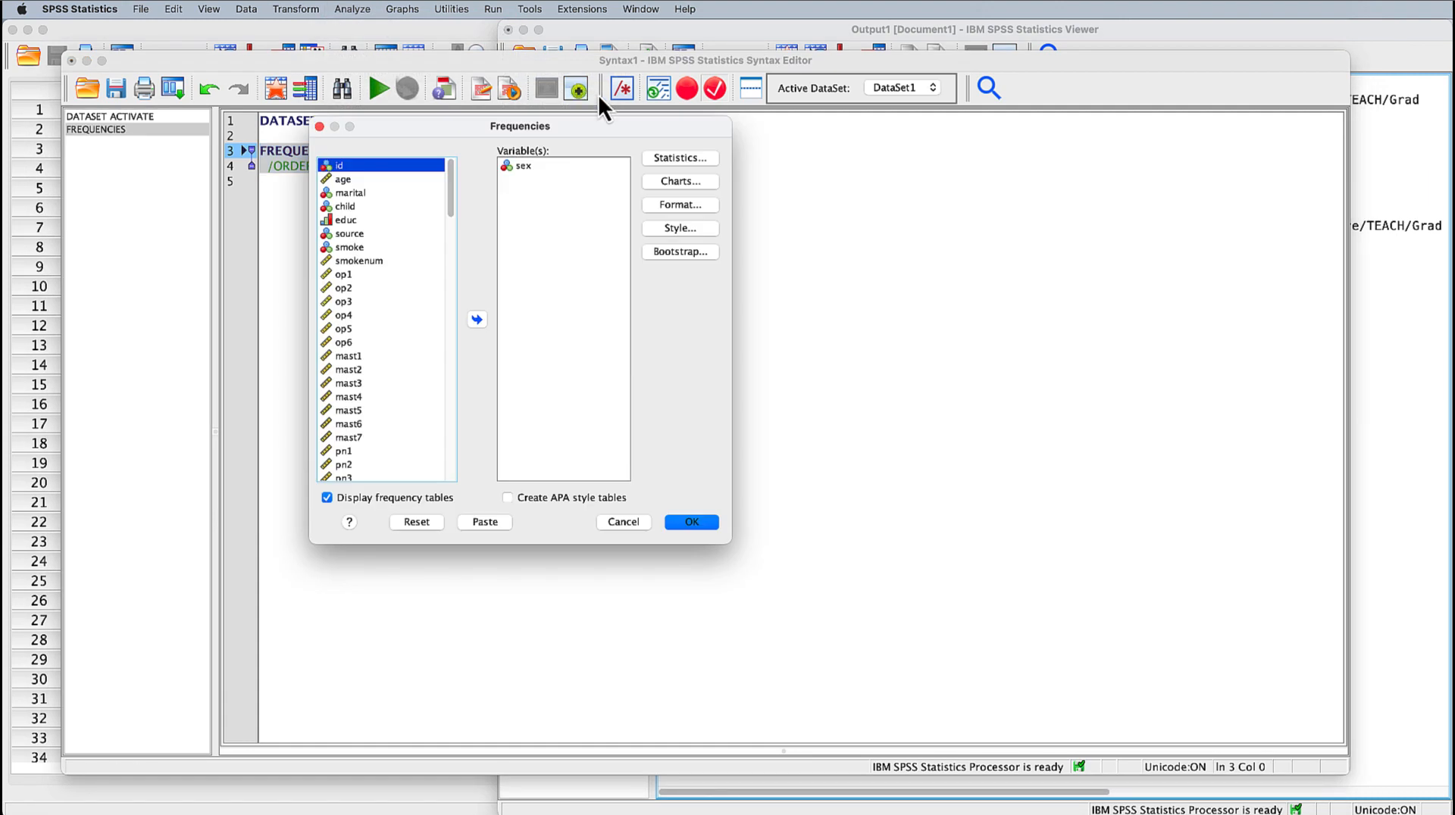
left_click(692, 185)
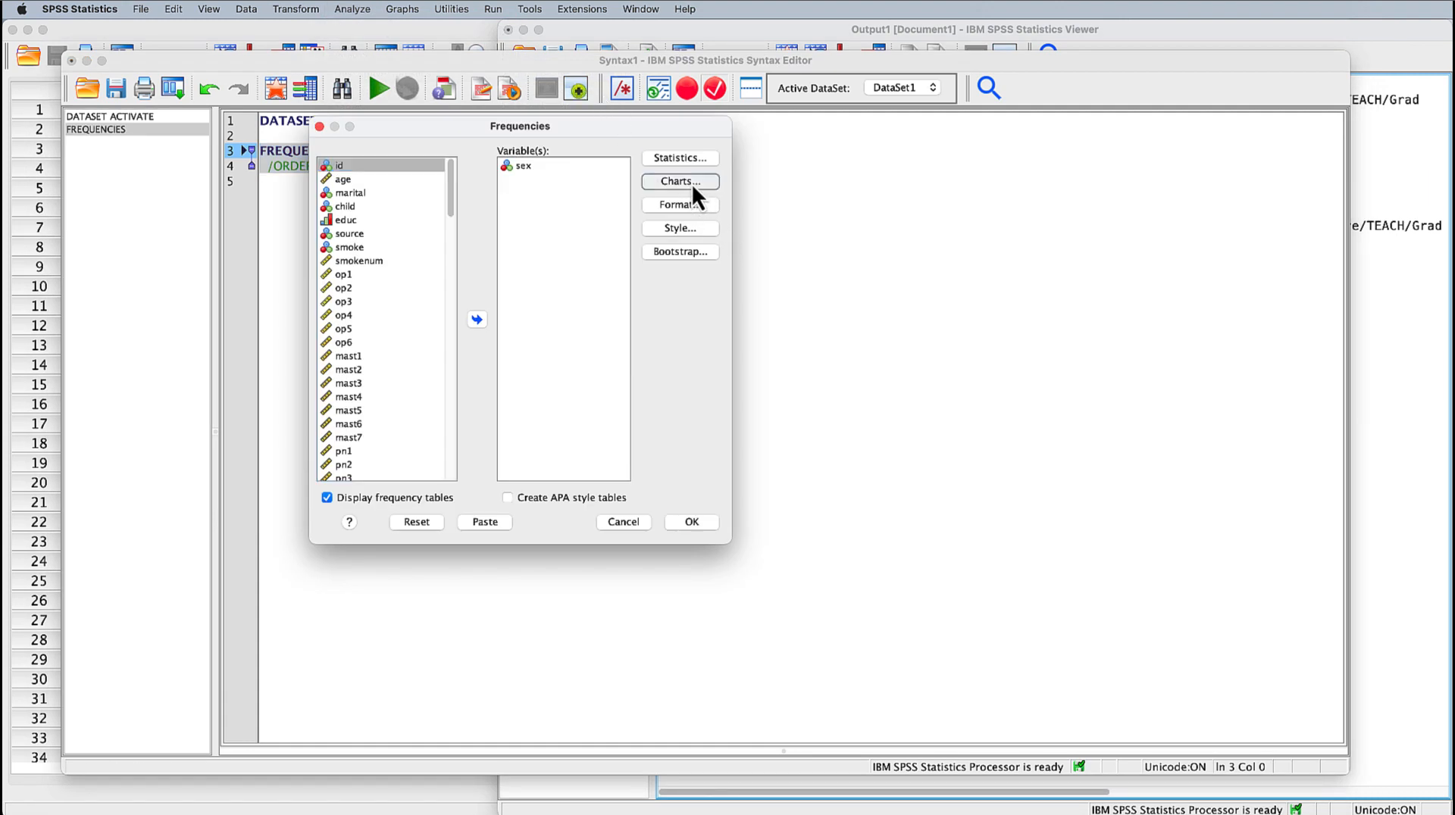
left_click(473, 351)
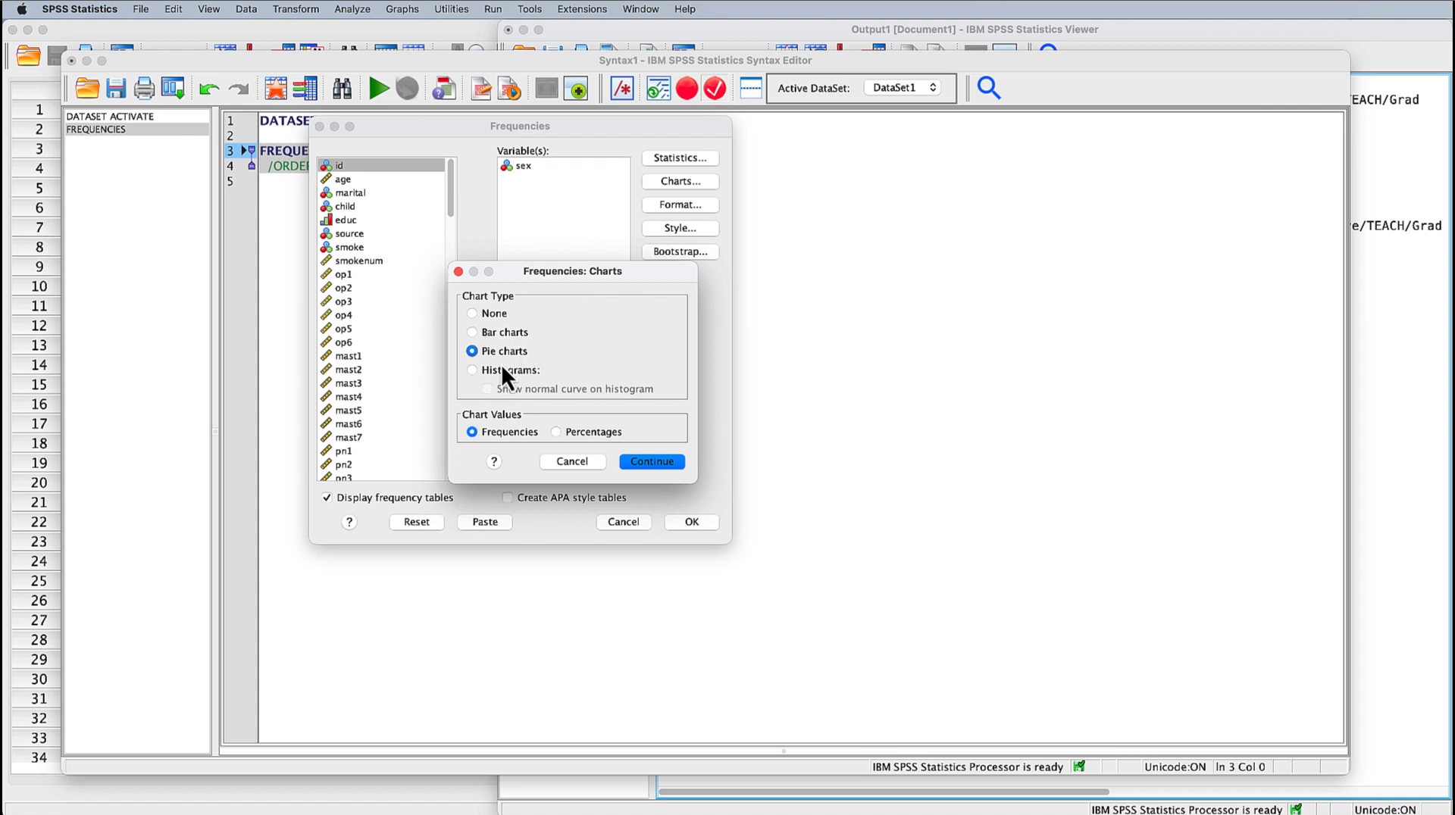
left_click(650, 461)
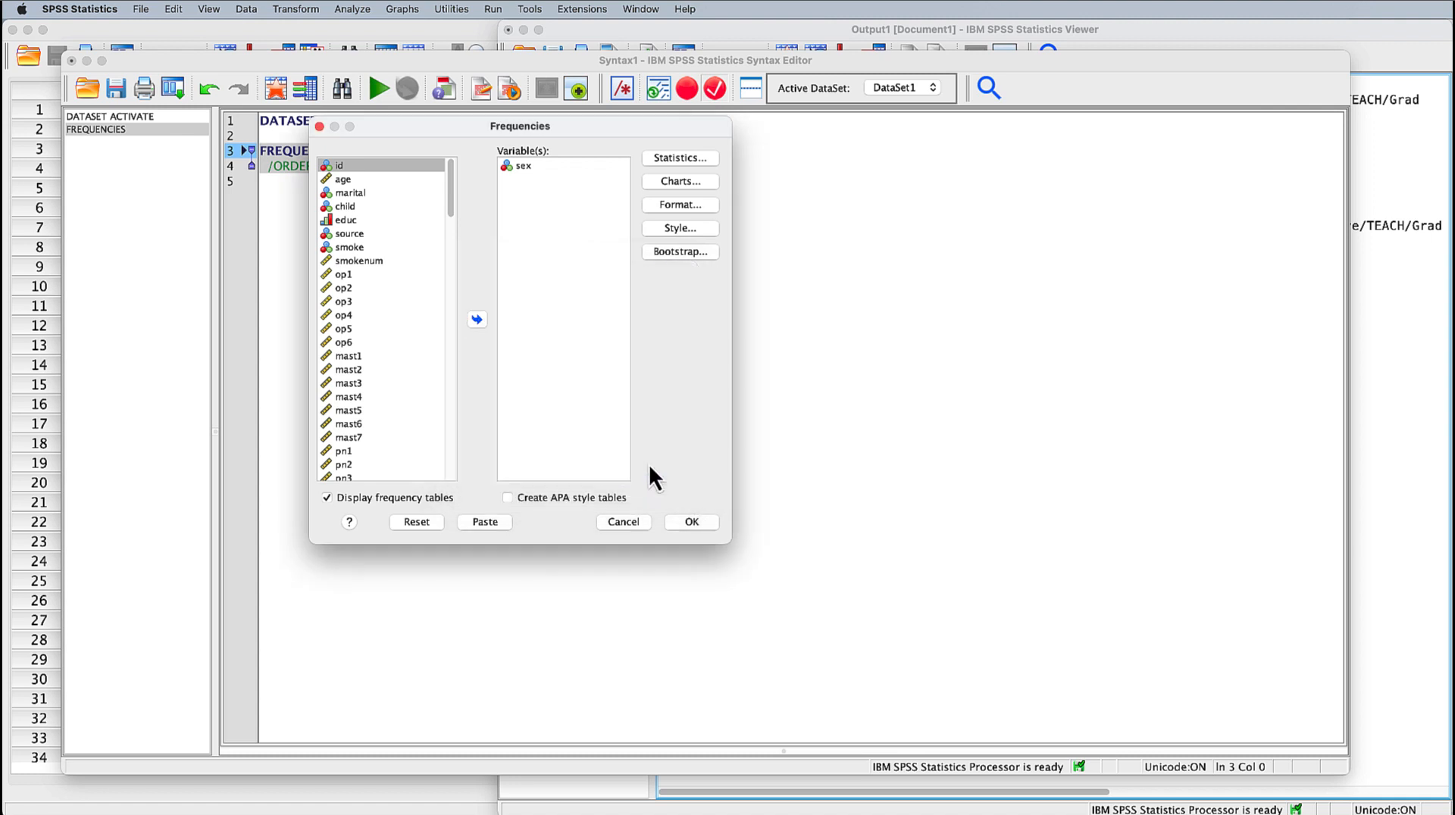
left_click(485, 522)
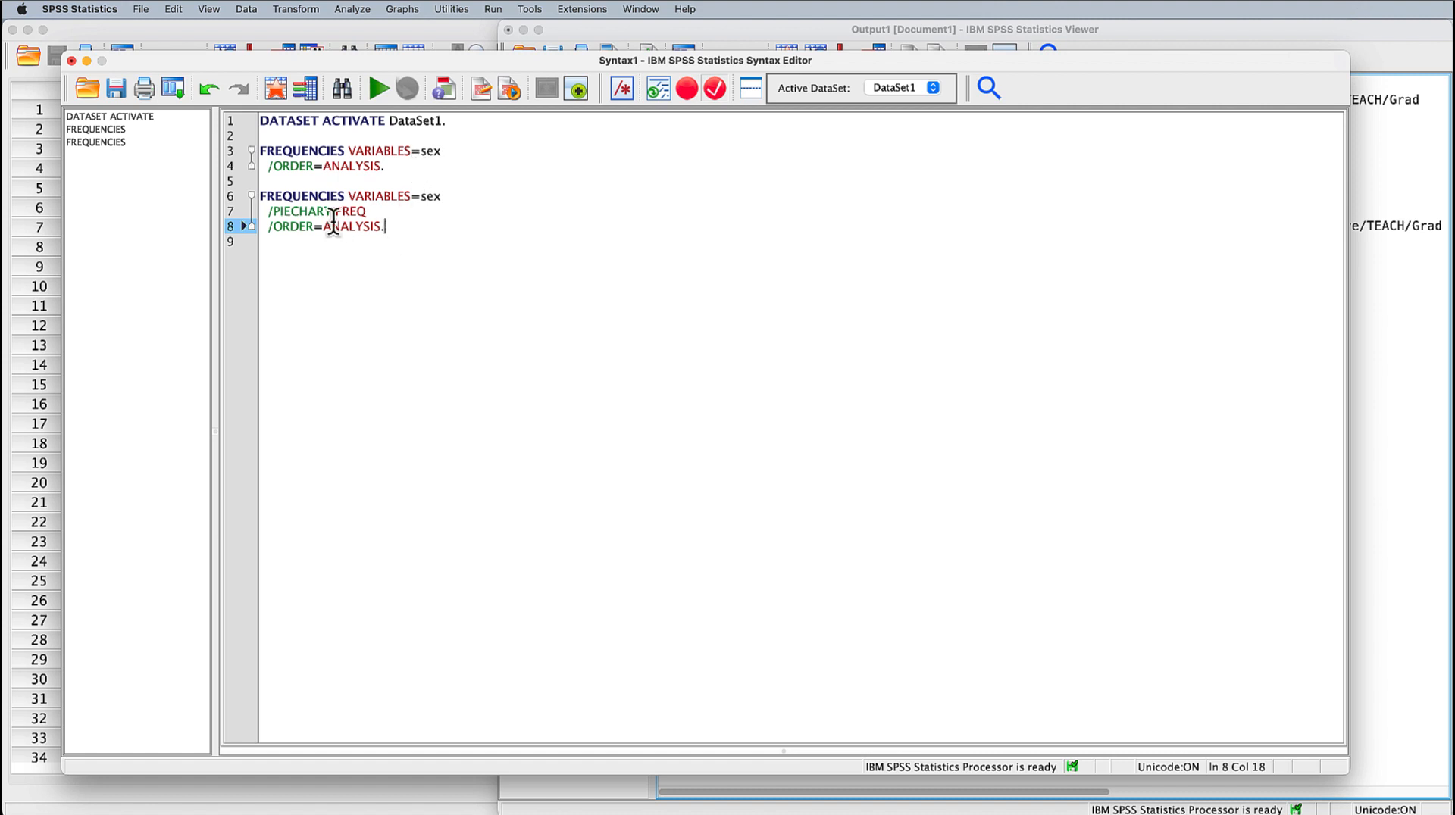
- Run only the sex FREQUENCIES command that contains the PIECHART FREQ subcommand and view its output
left_click_drag(385, 212, 248, 213)
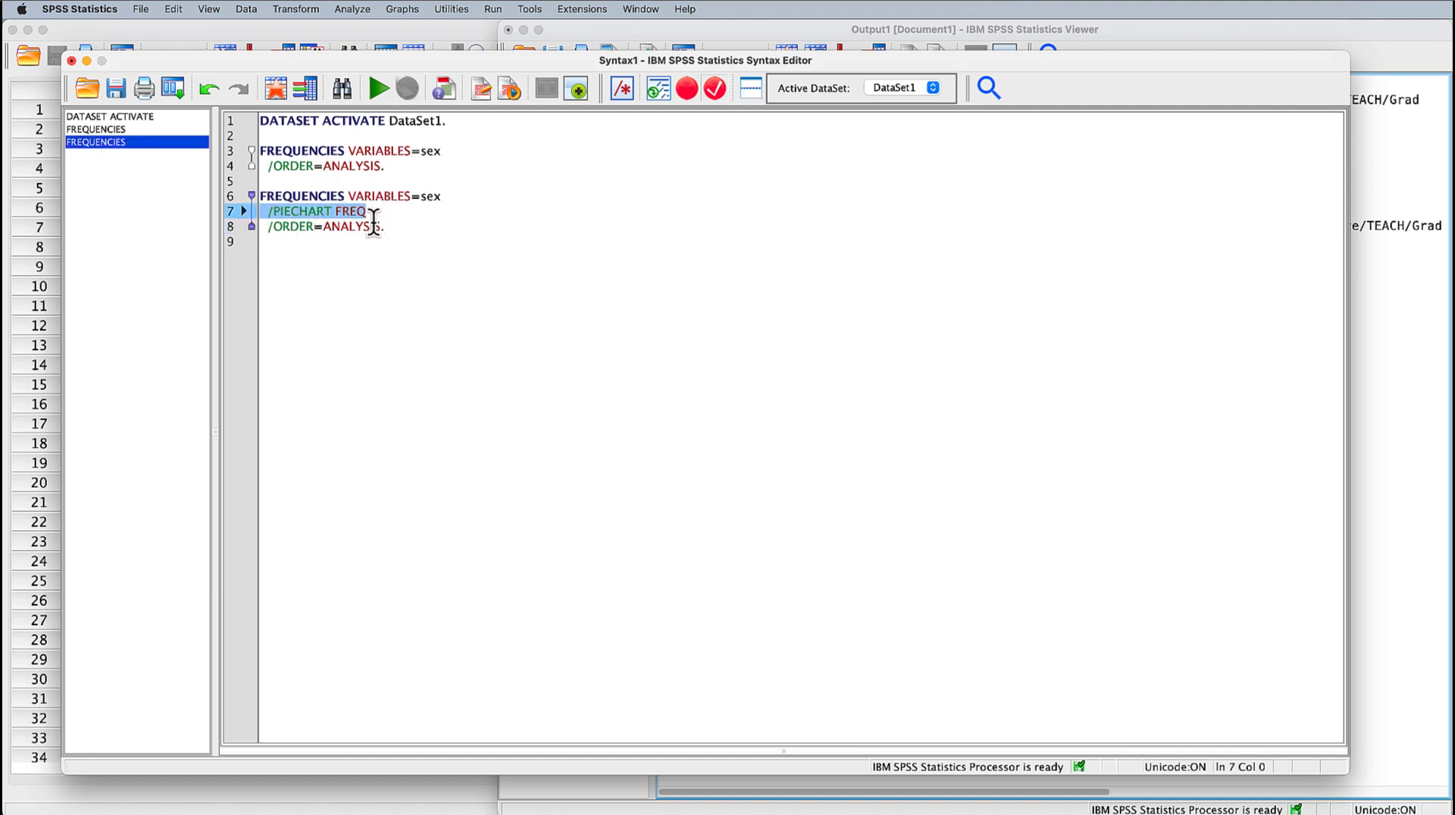
left_click_drag(393, 228, 256, 198)
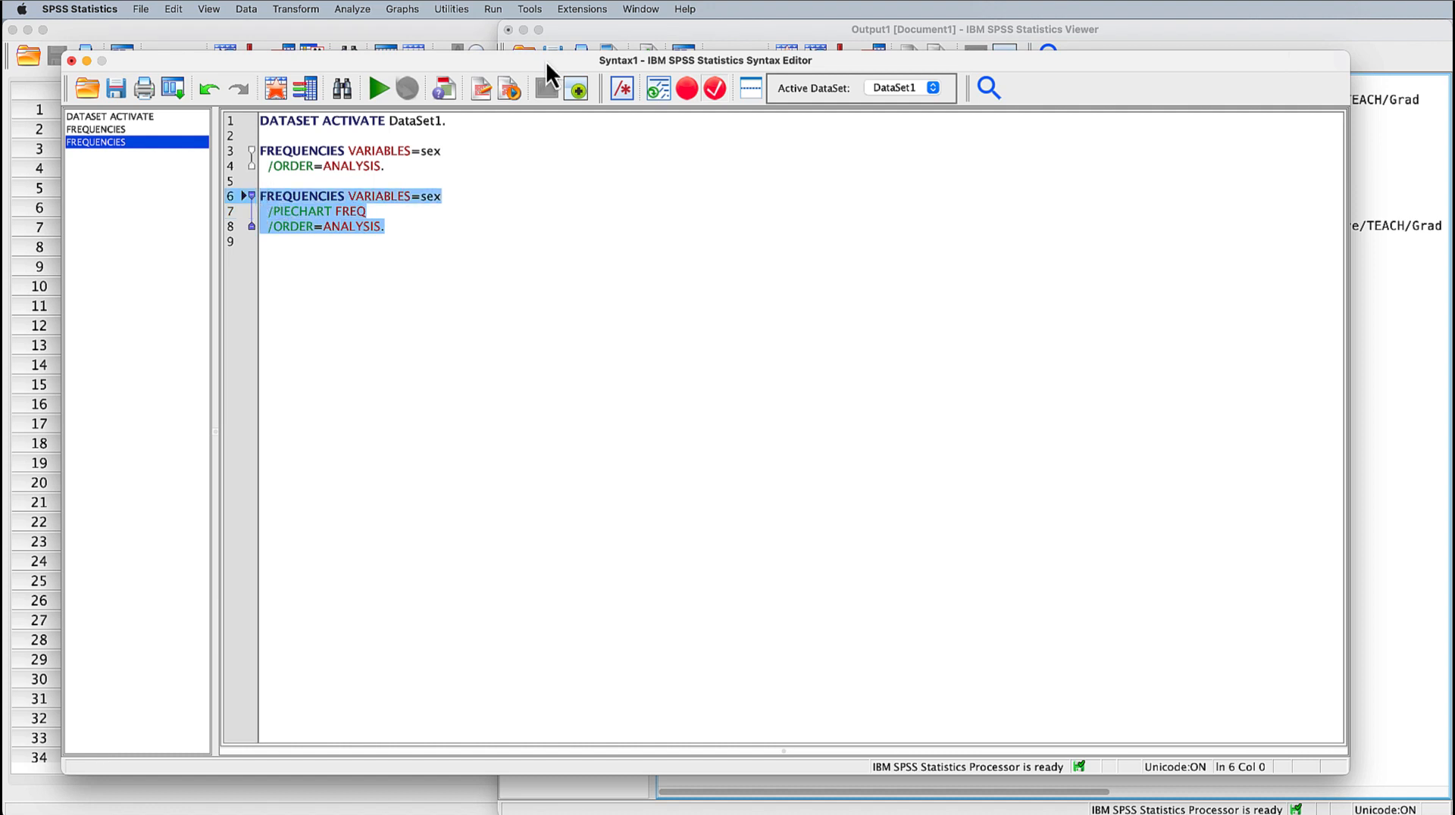
left_click(375, 86)
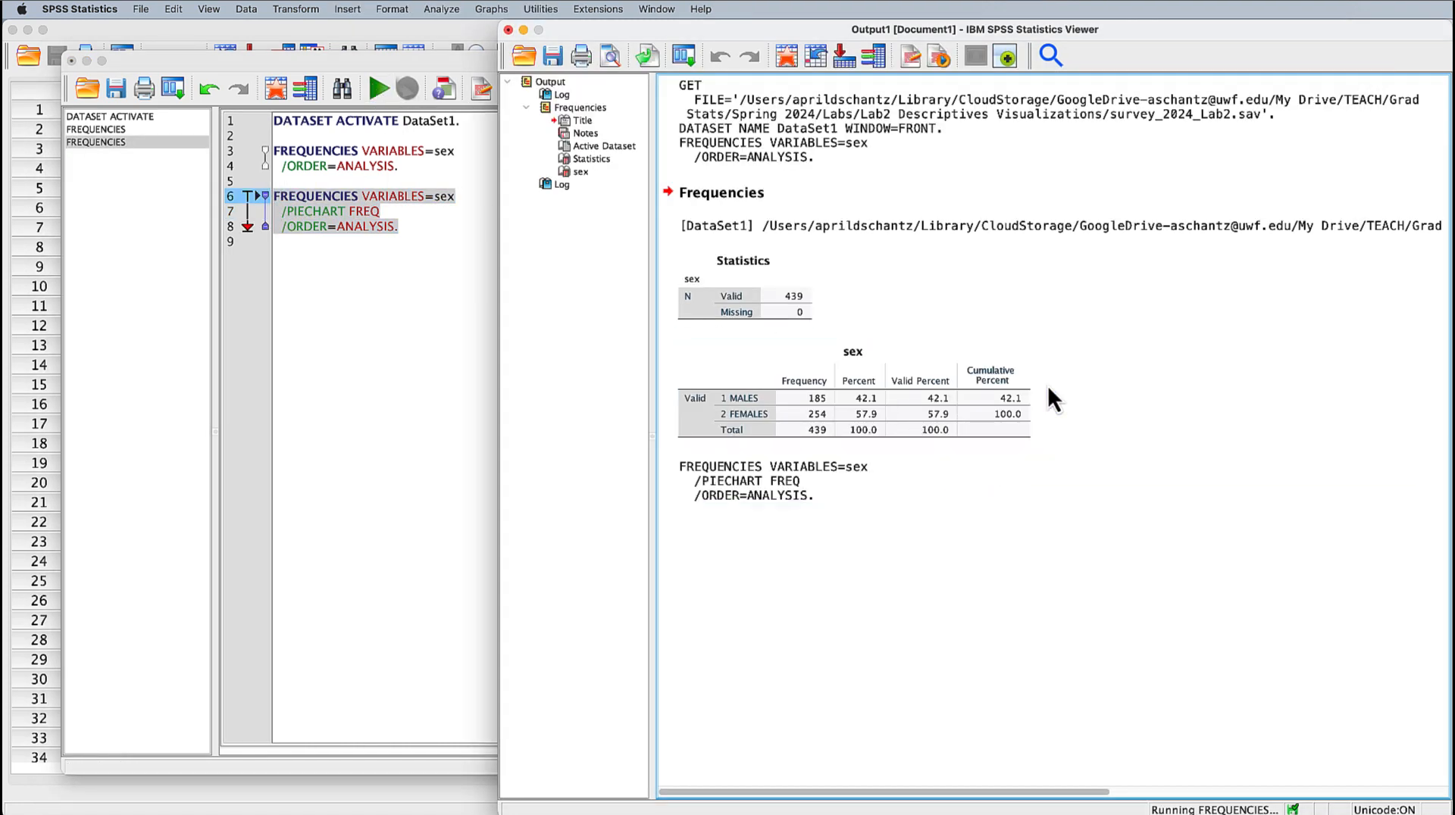
scroll(1049, 372, "down", 5)
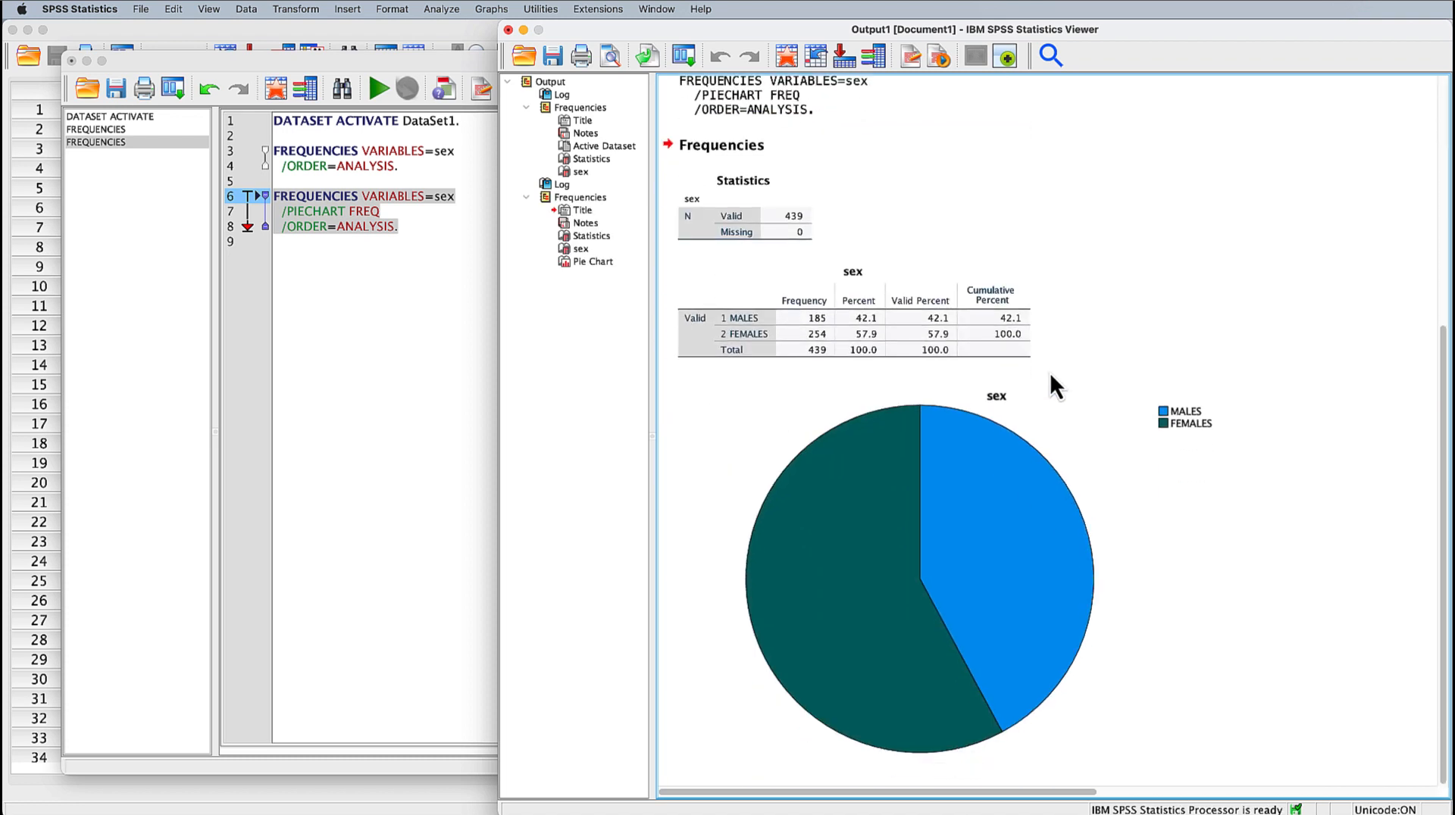
left_click(735, 344)
left_click(899, 480)
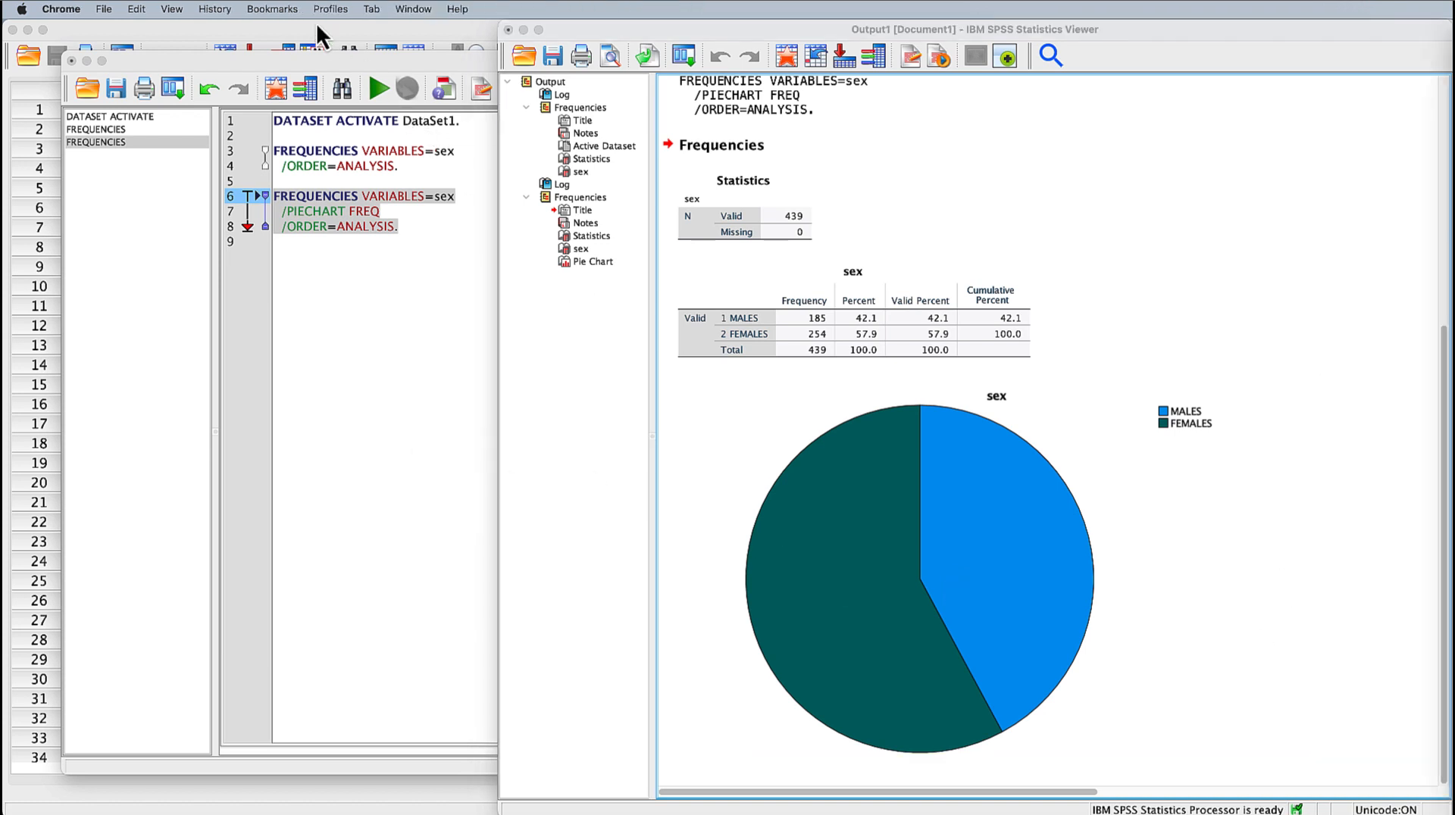
- Reopen Frequencies and add marital, child, educ, source and smoke to the analysis variables alongside sex
left_click(549, 28)
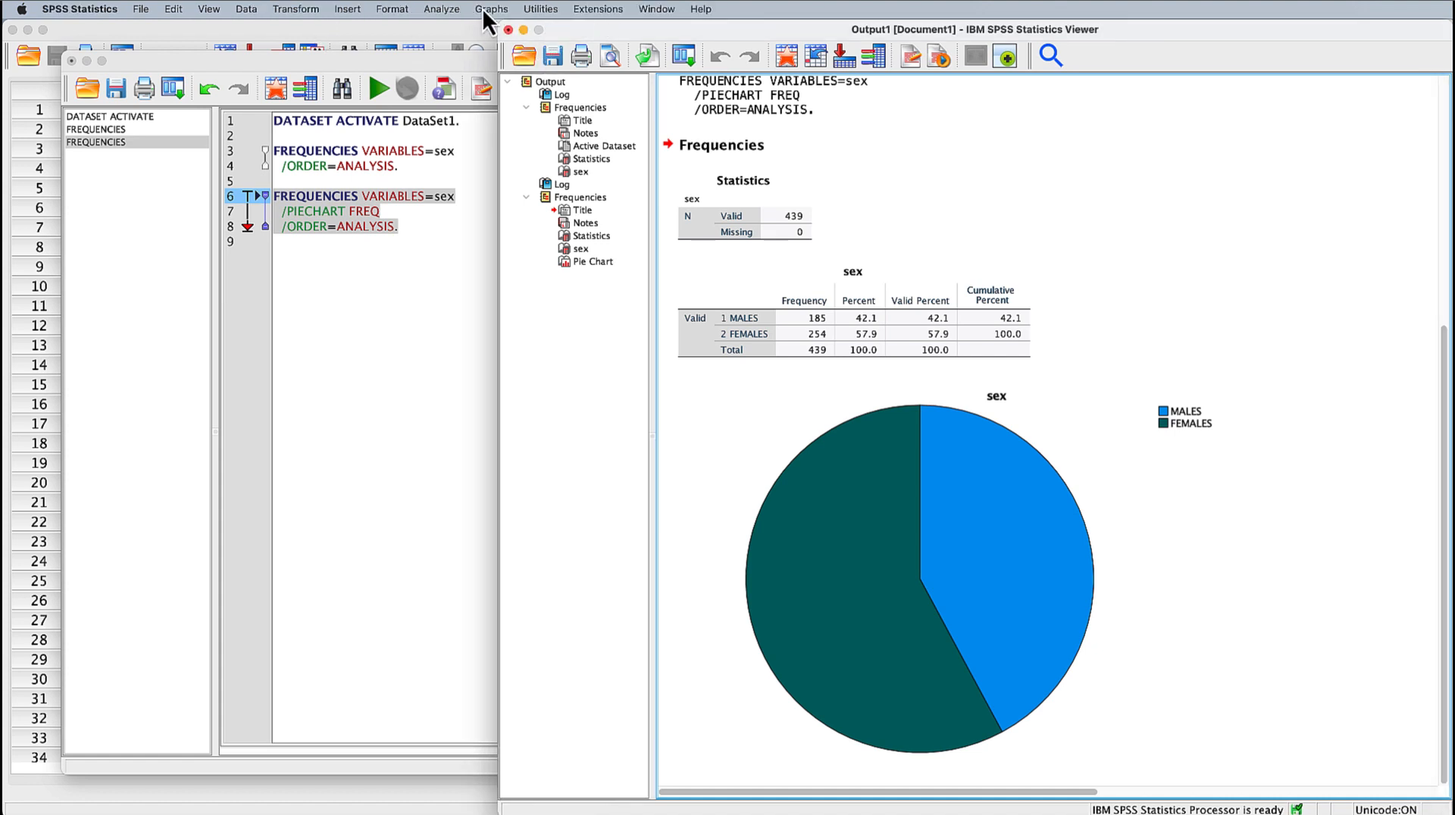
left_click(437, 11)
mouse_move(469, 77)
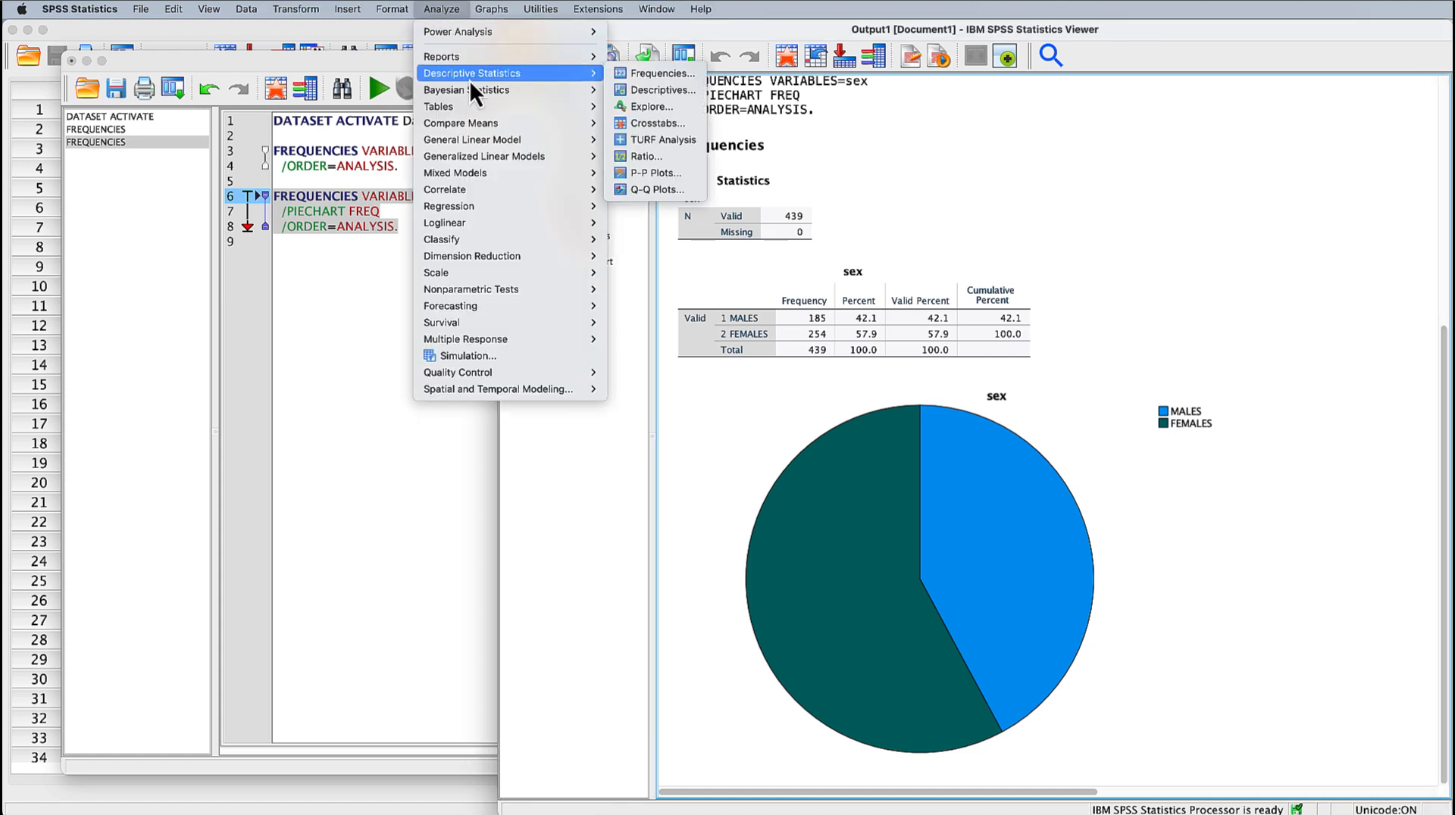
left_click(648, 73)
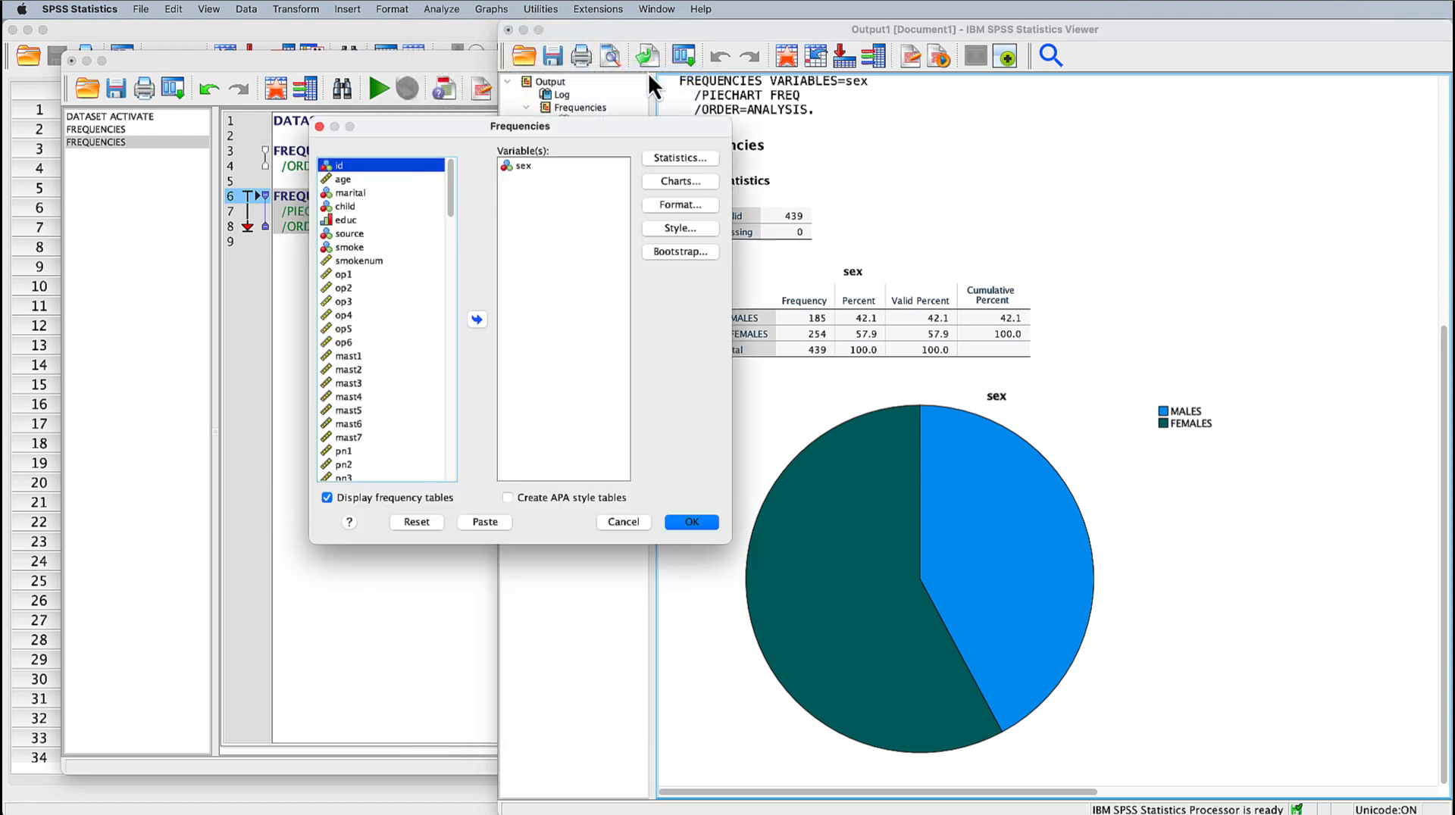
left_click(344, 193)
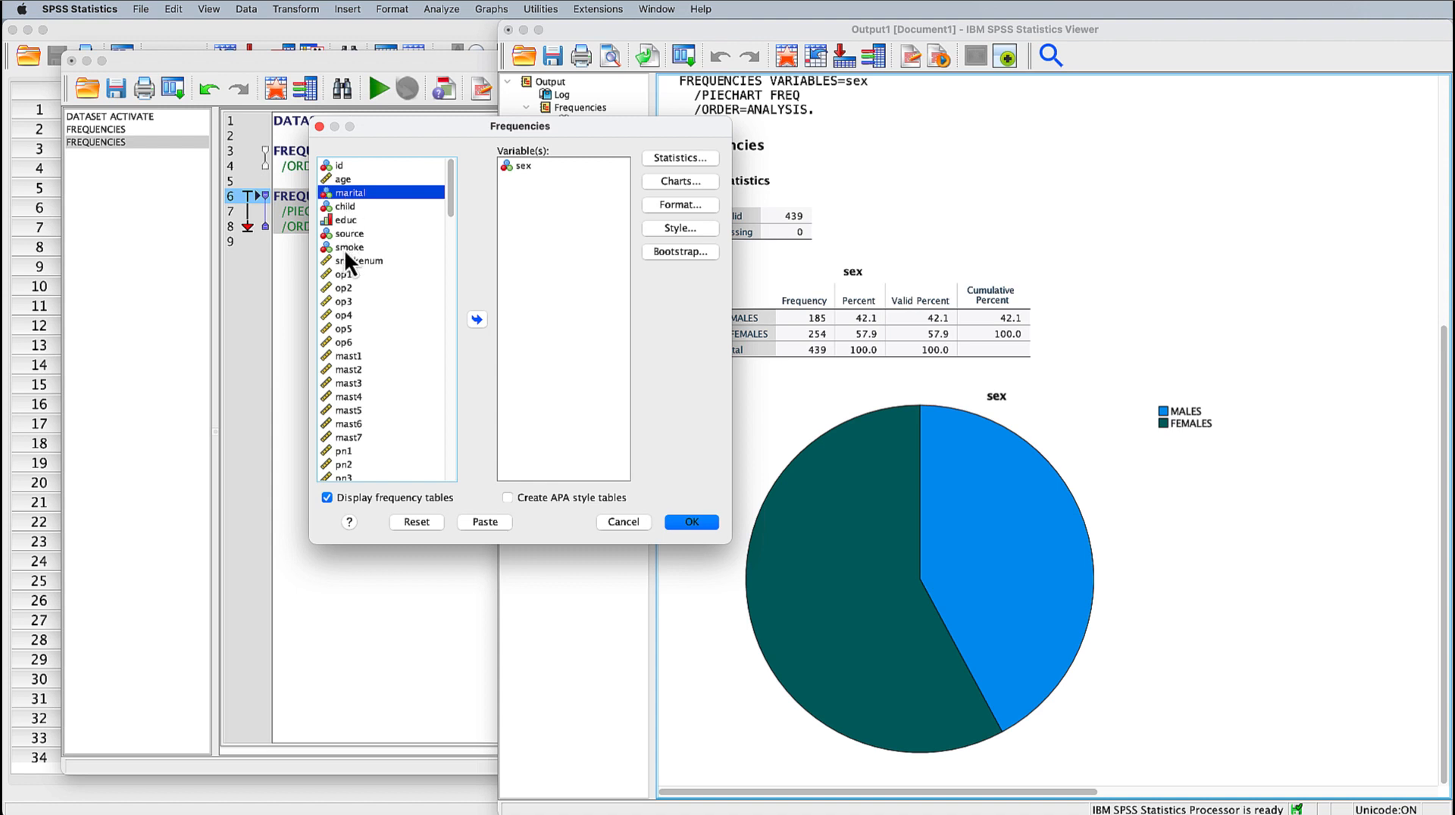
left_click(344, 249, "shift")
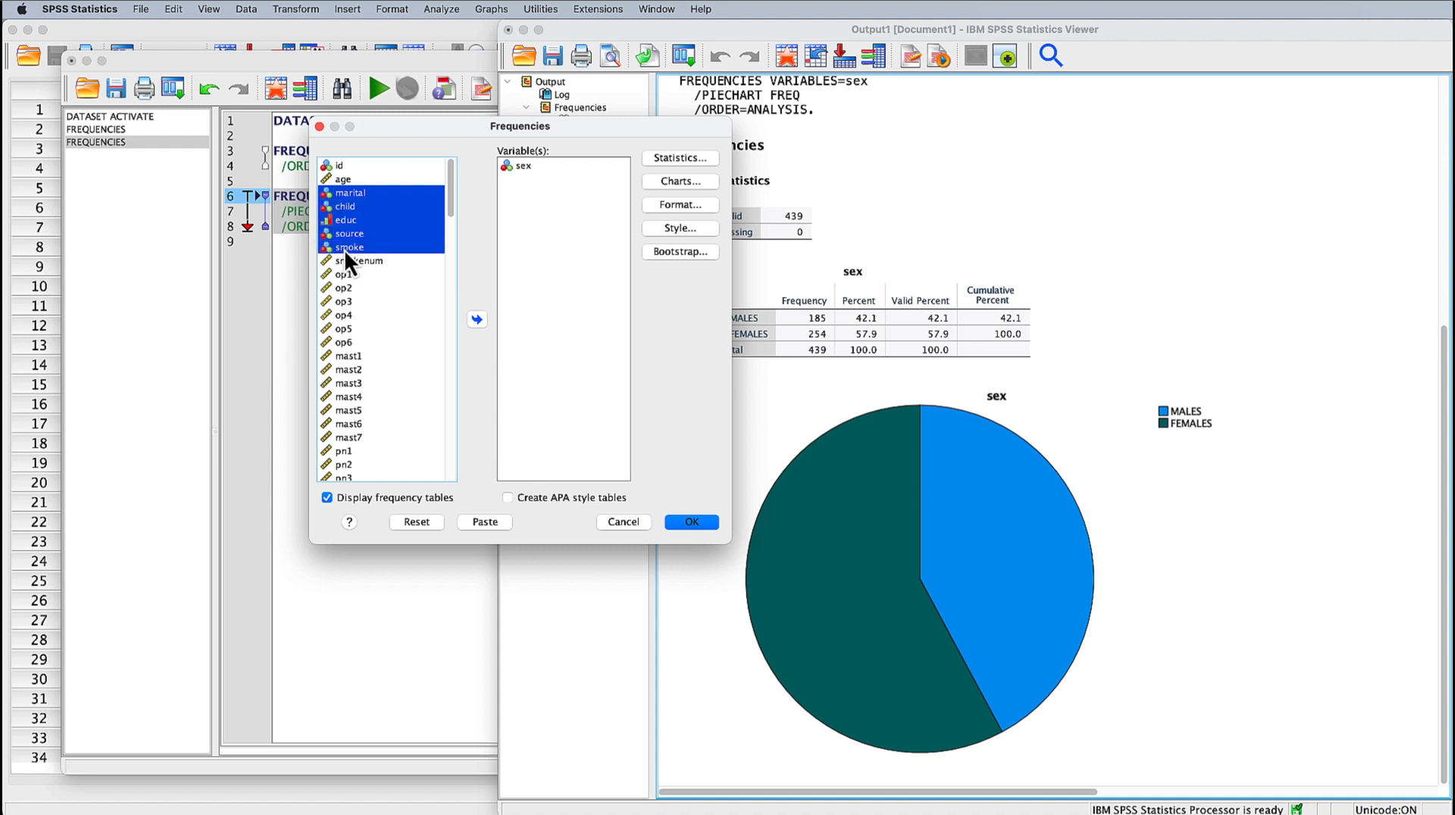
left_click(476, 319)
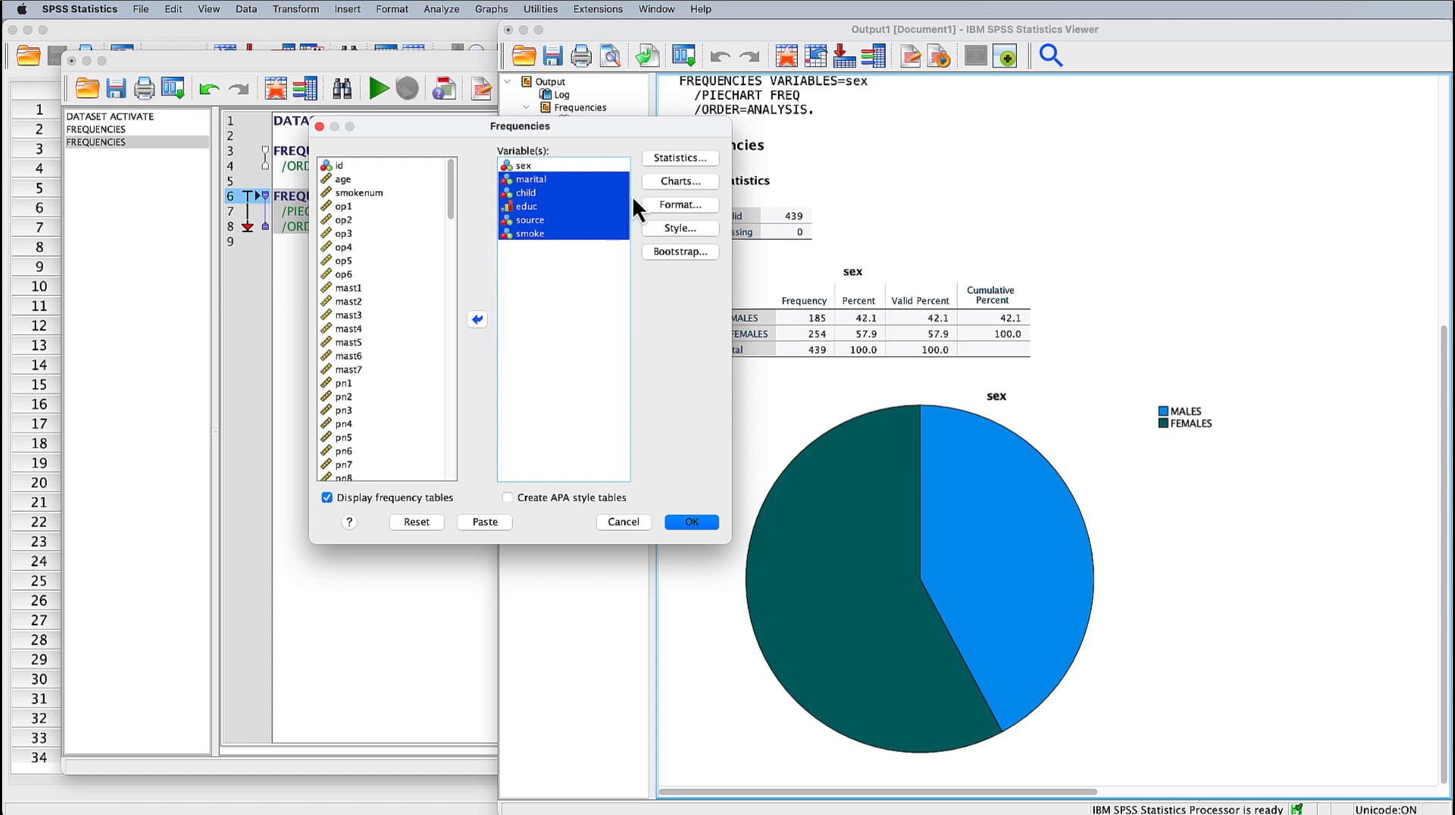
- Choose bar charts with frequencies as the chart values and paste the Frequencies command into the syntax file
left_click(681, 182)
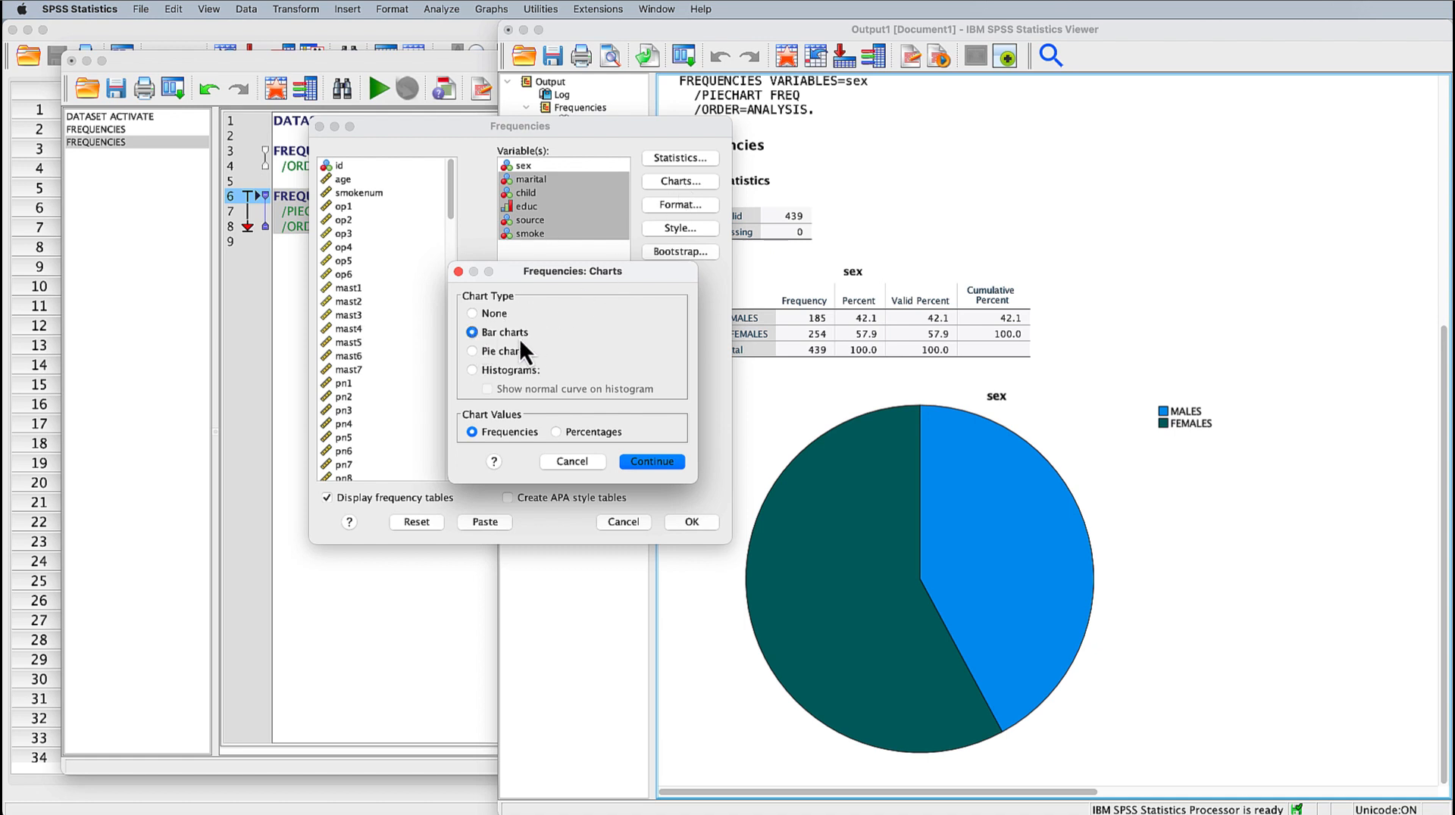
left_click(657, 463)
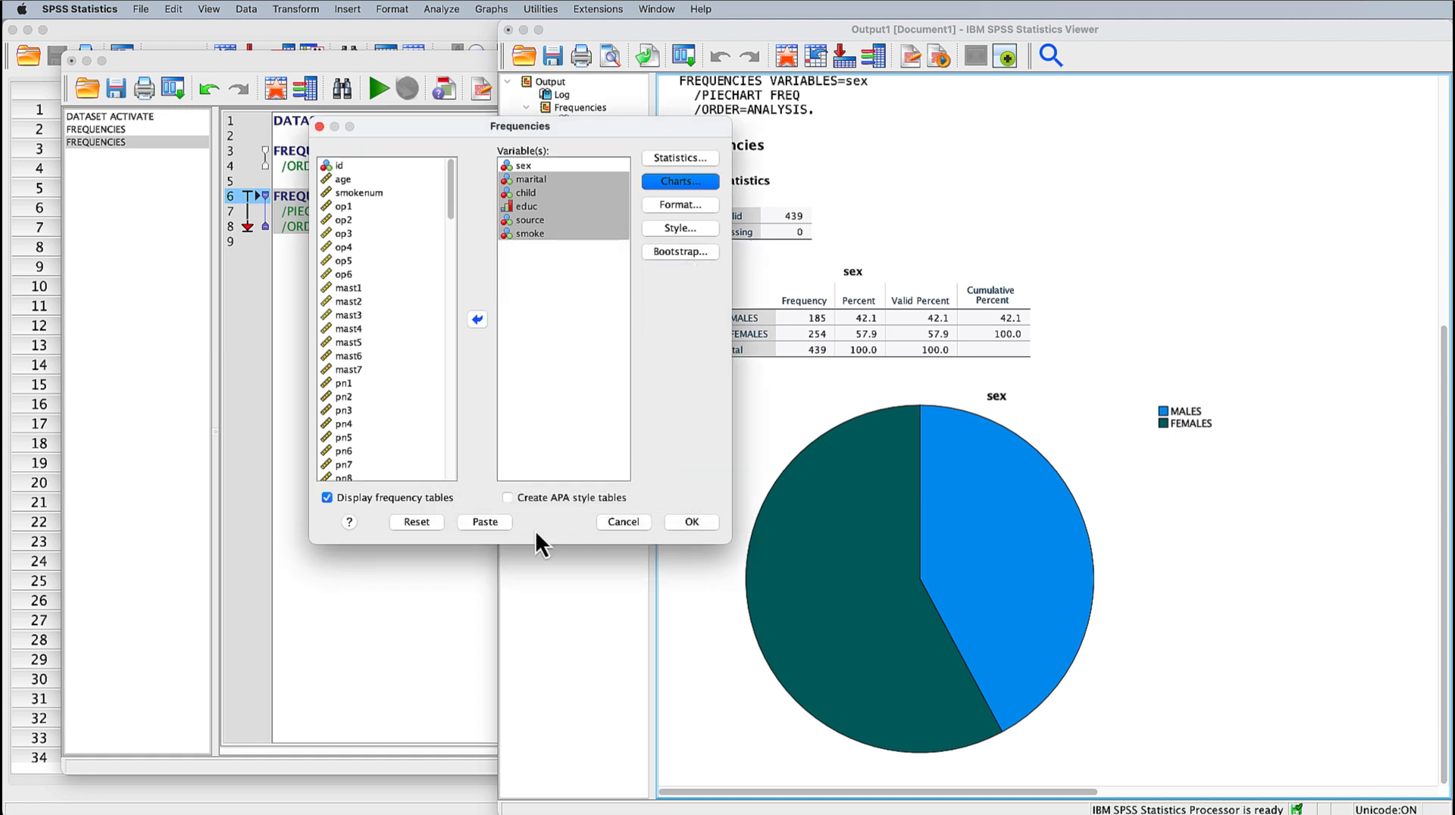
left_click(483, 522)
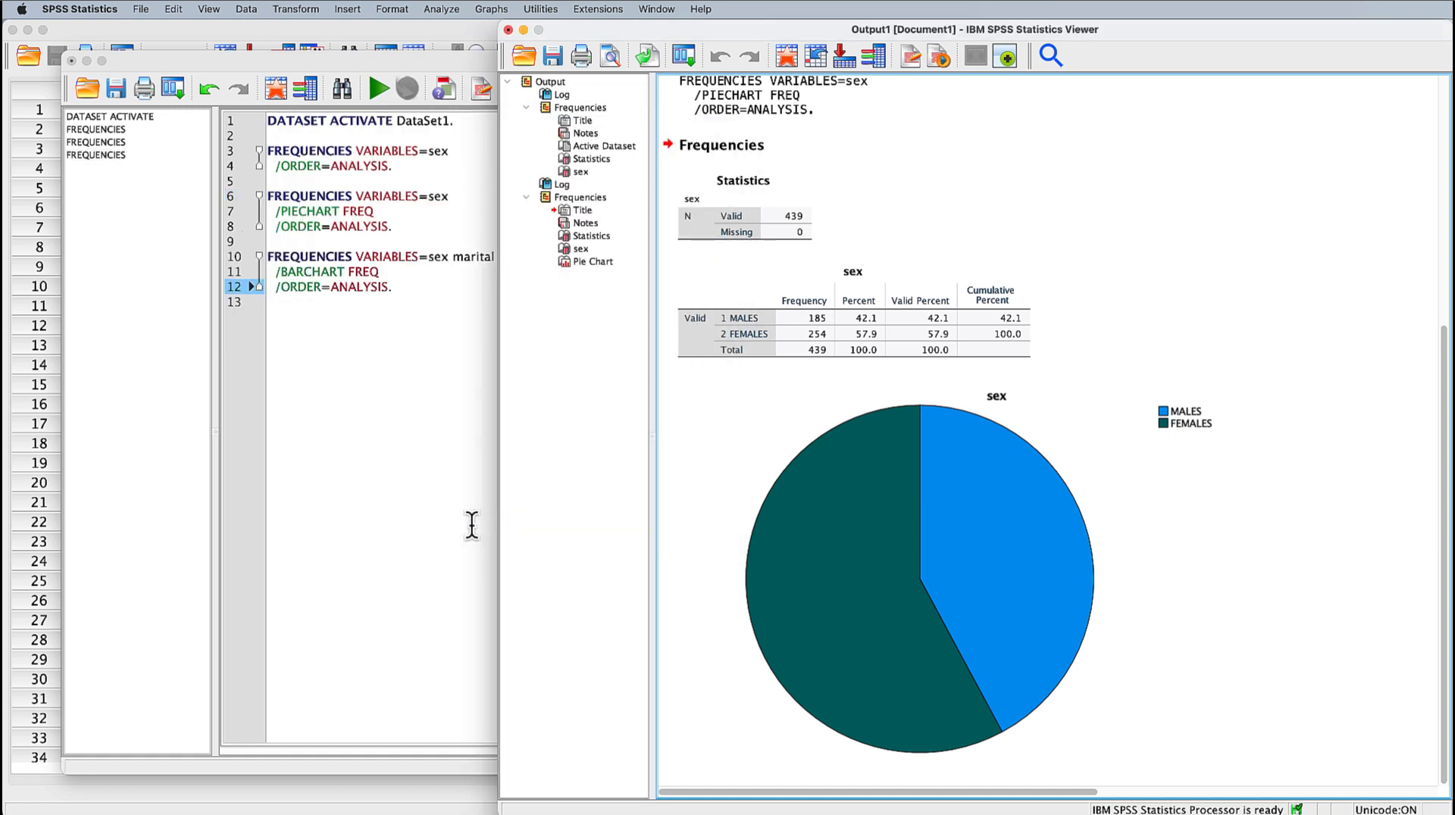
- Review the variable list and the BARCHART and ORDER subcommands of the pasted command against the Frequencies dialog, and close the dialog without changes
left_click(404, 514)
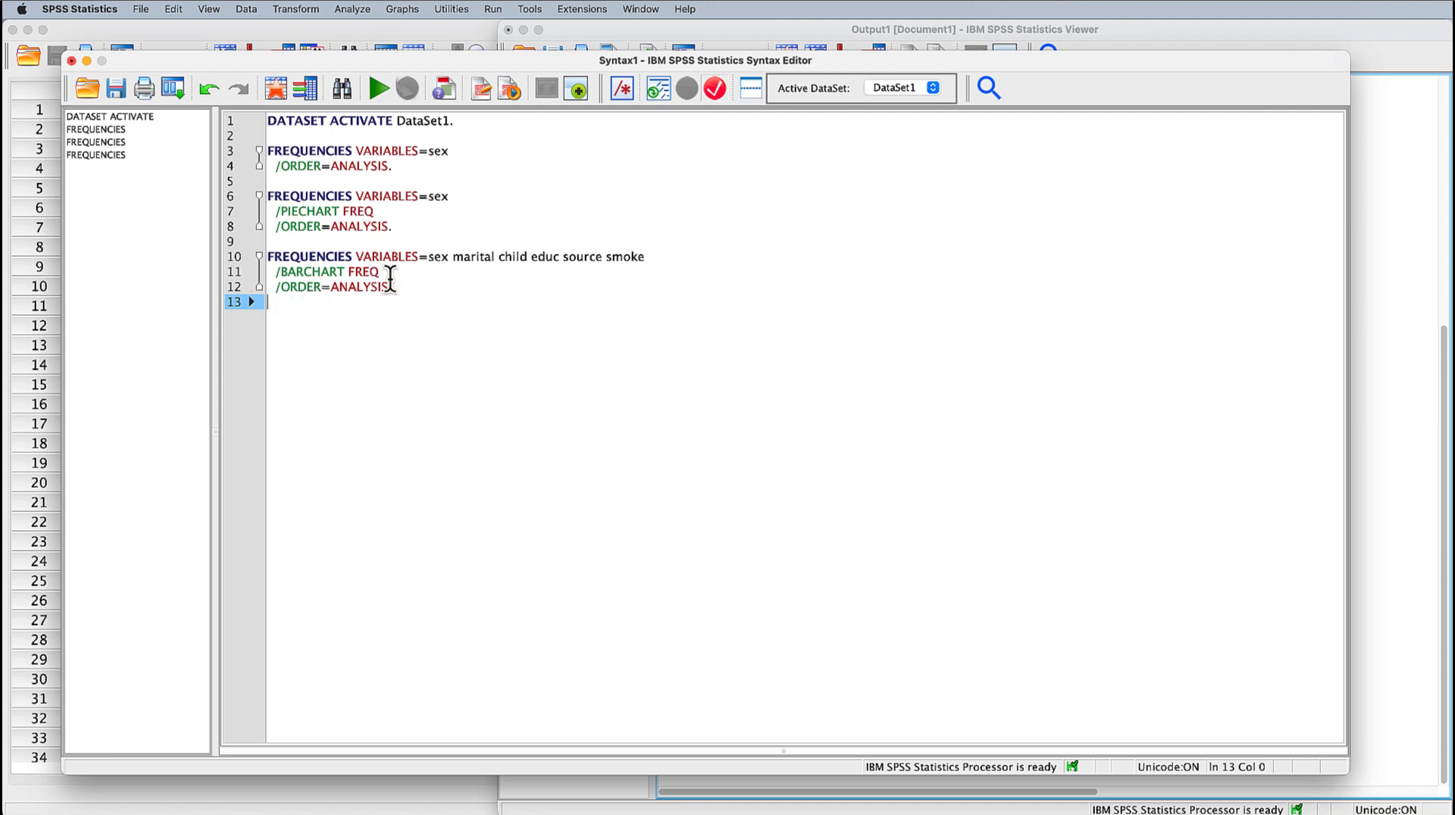
left_click_drag(288, 273, 388, 277)
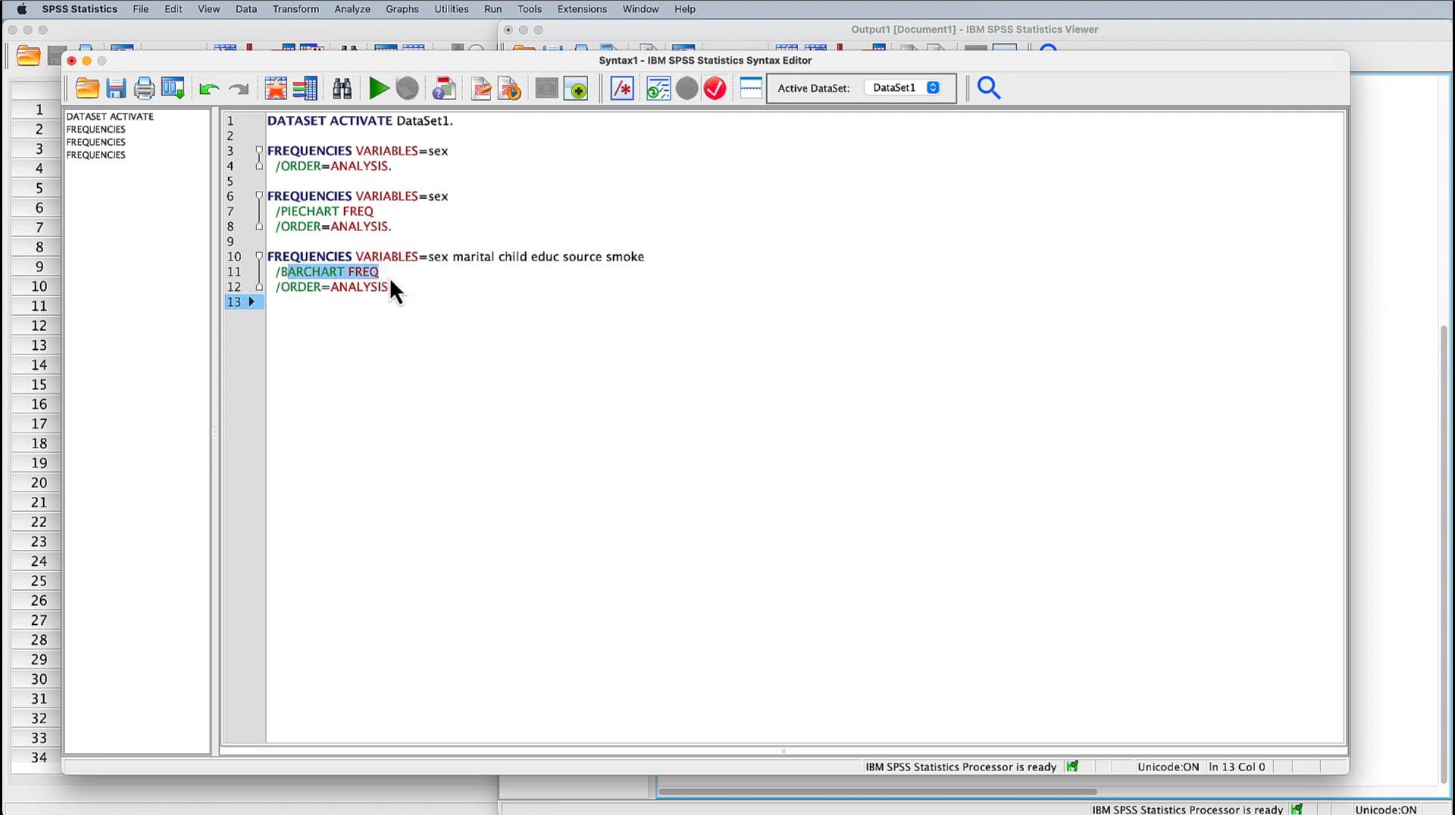
left_click_drag(290, 287, 416, 292)
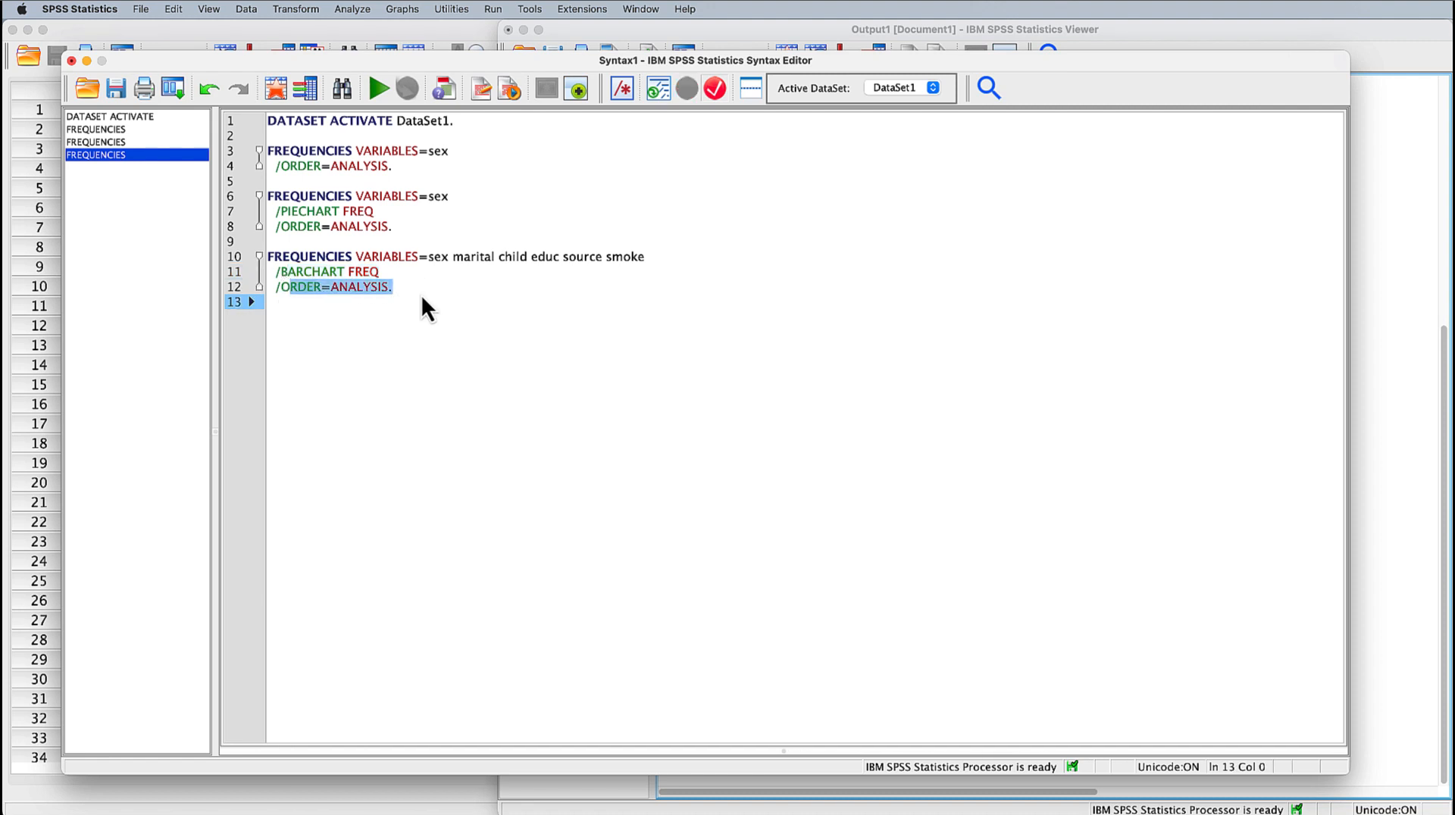
left_click(410, 295)
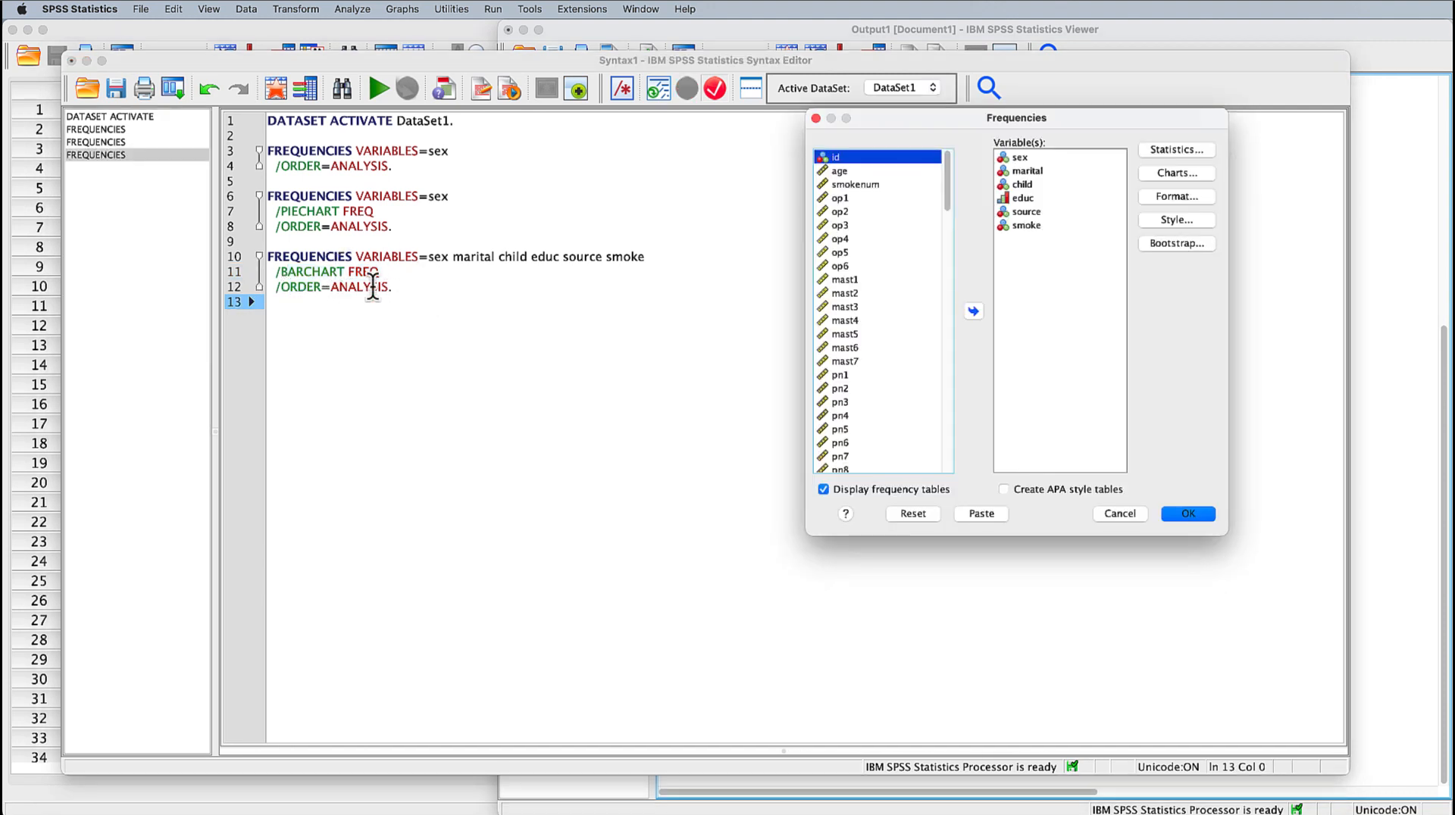
left_click_drag(371, 286, 275, 288)
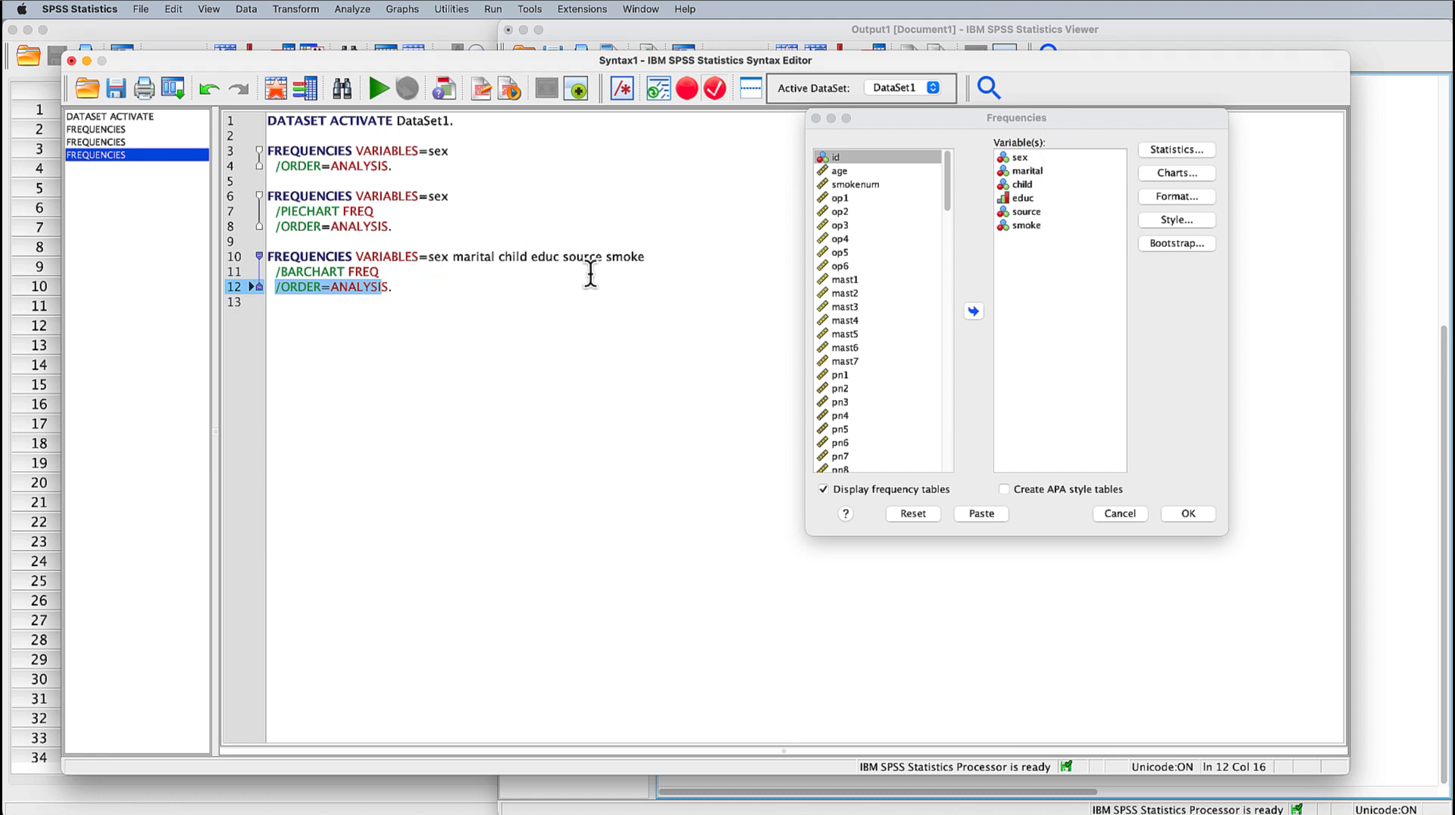
left_click_drag(452, 258, 645, 258)
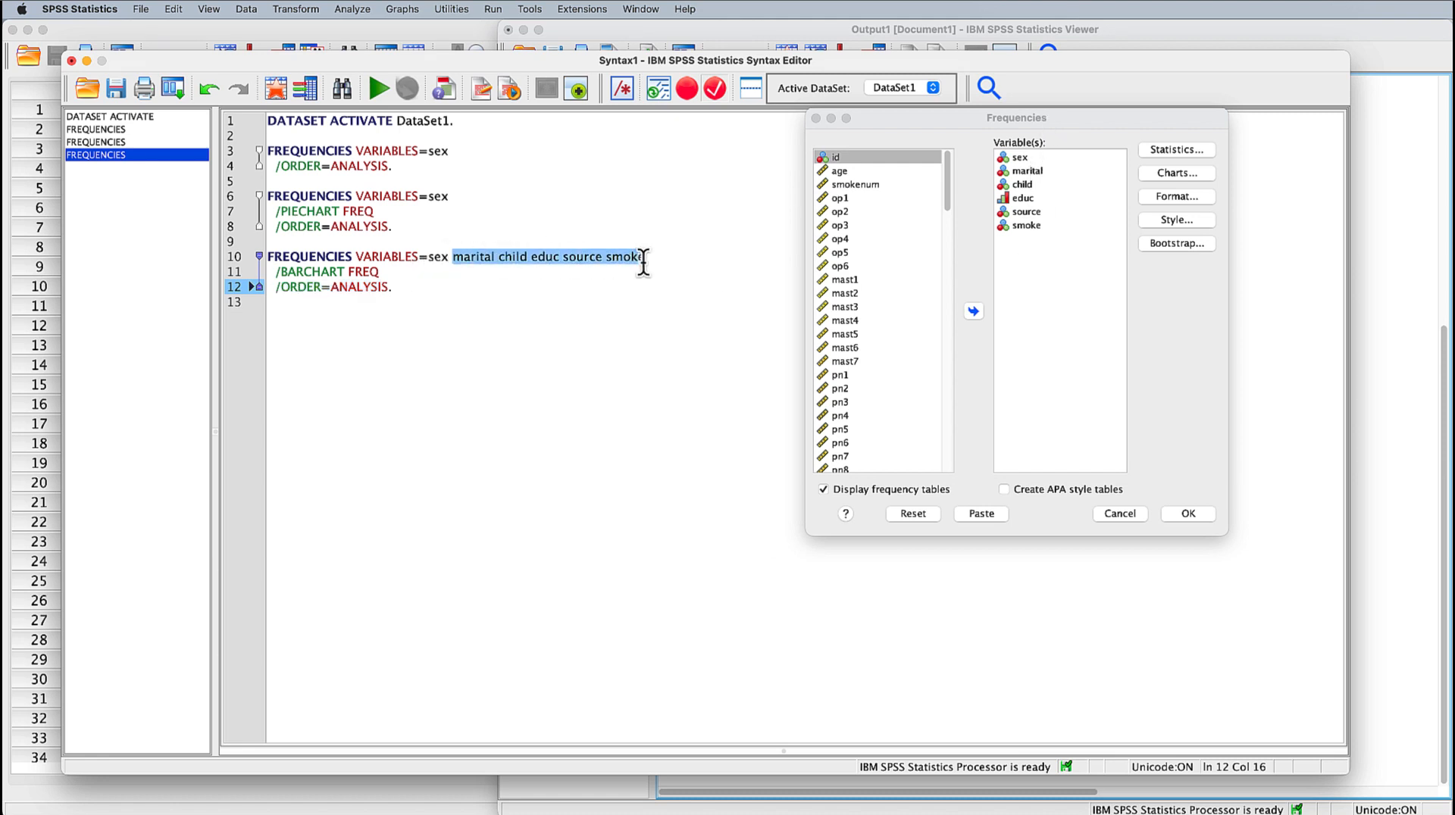
left_click(1119, 514)
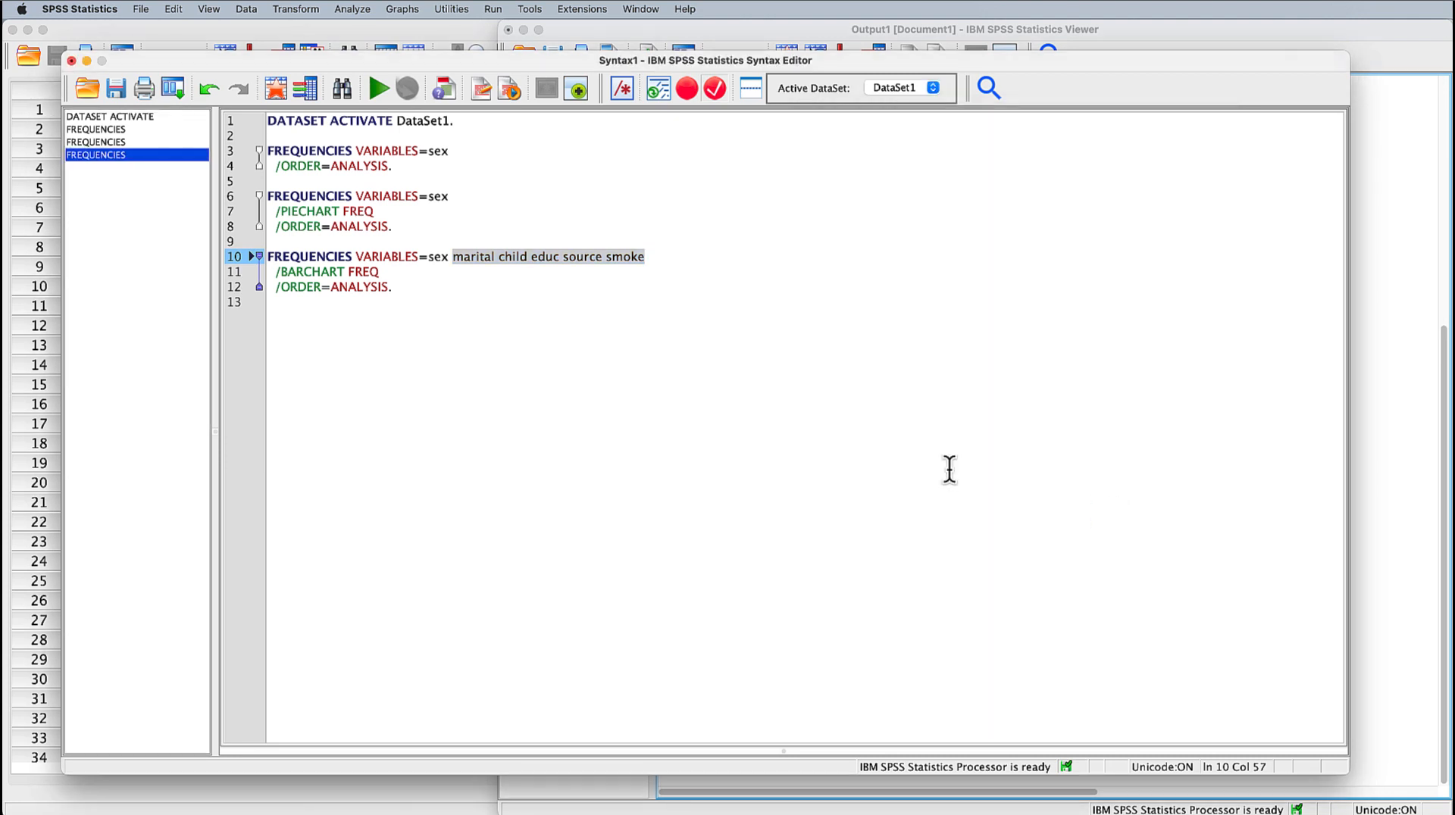
- Run only the FREQUENCIES command for sex, marital, child, educ, source and smoke that contains the BARCHART FREQ subcommand
left_click(401, 288)
left_click_drag(401, 288, 229, 256)
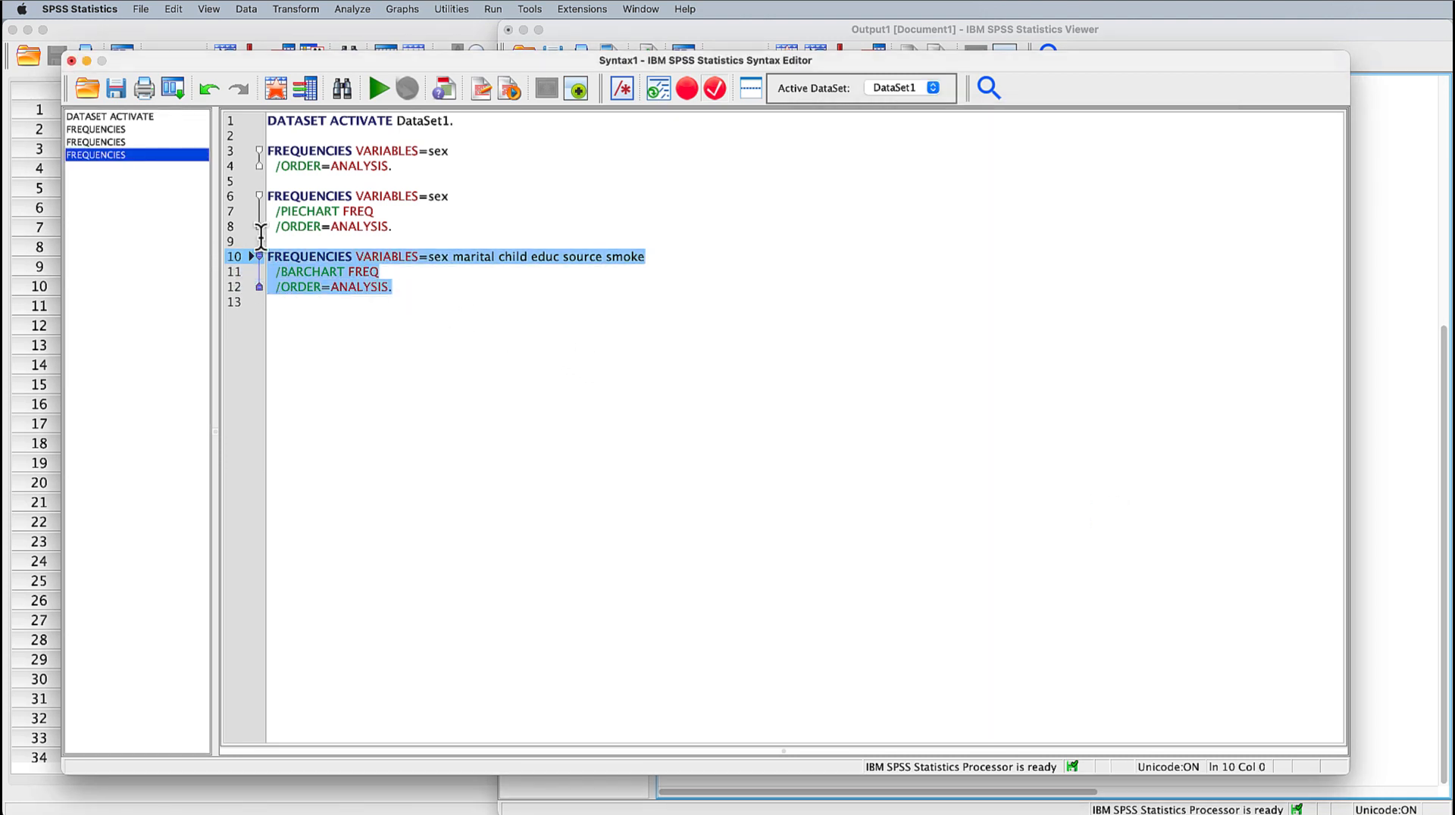
left_click(380, 90)
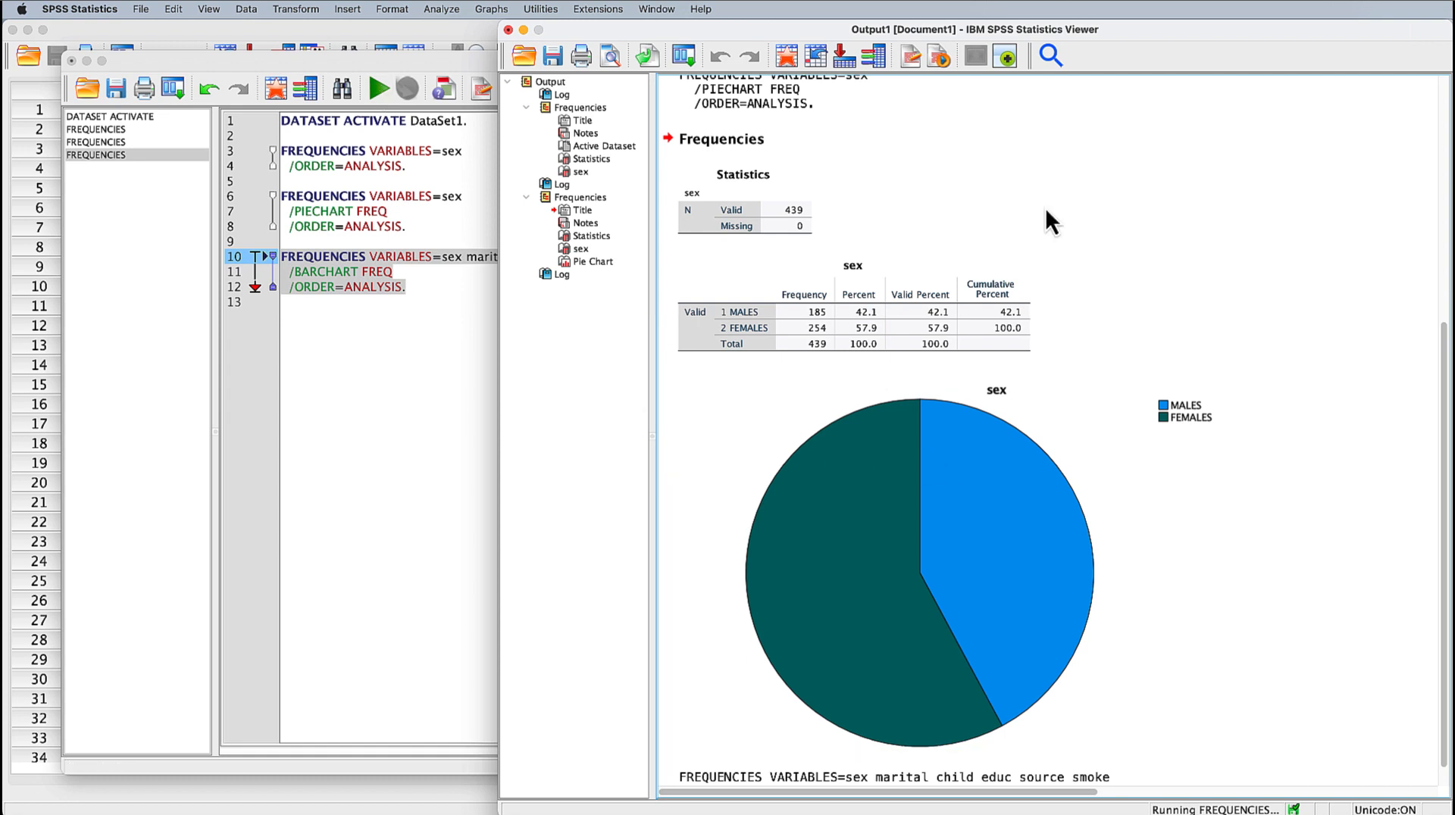
- Look through the new output's frequency tables from sex and marital down to source and smoke
left_click(815, 177)
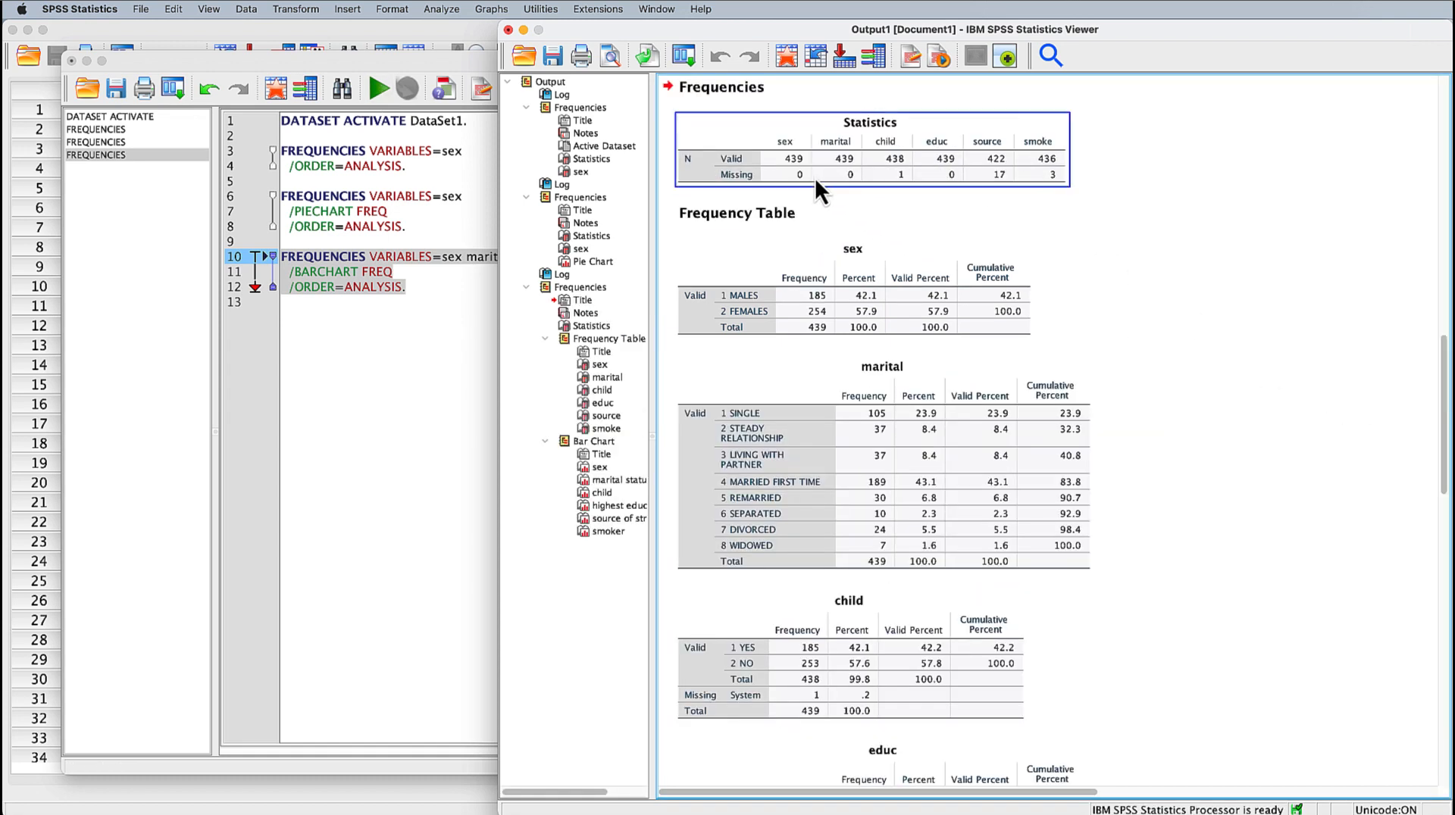
left_click(770, 293)
left_click(1016, 466)
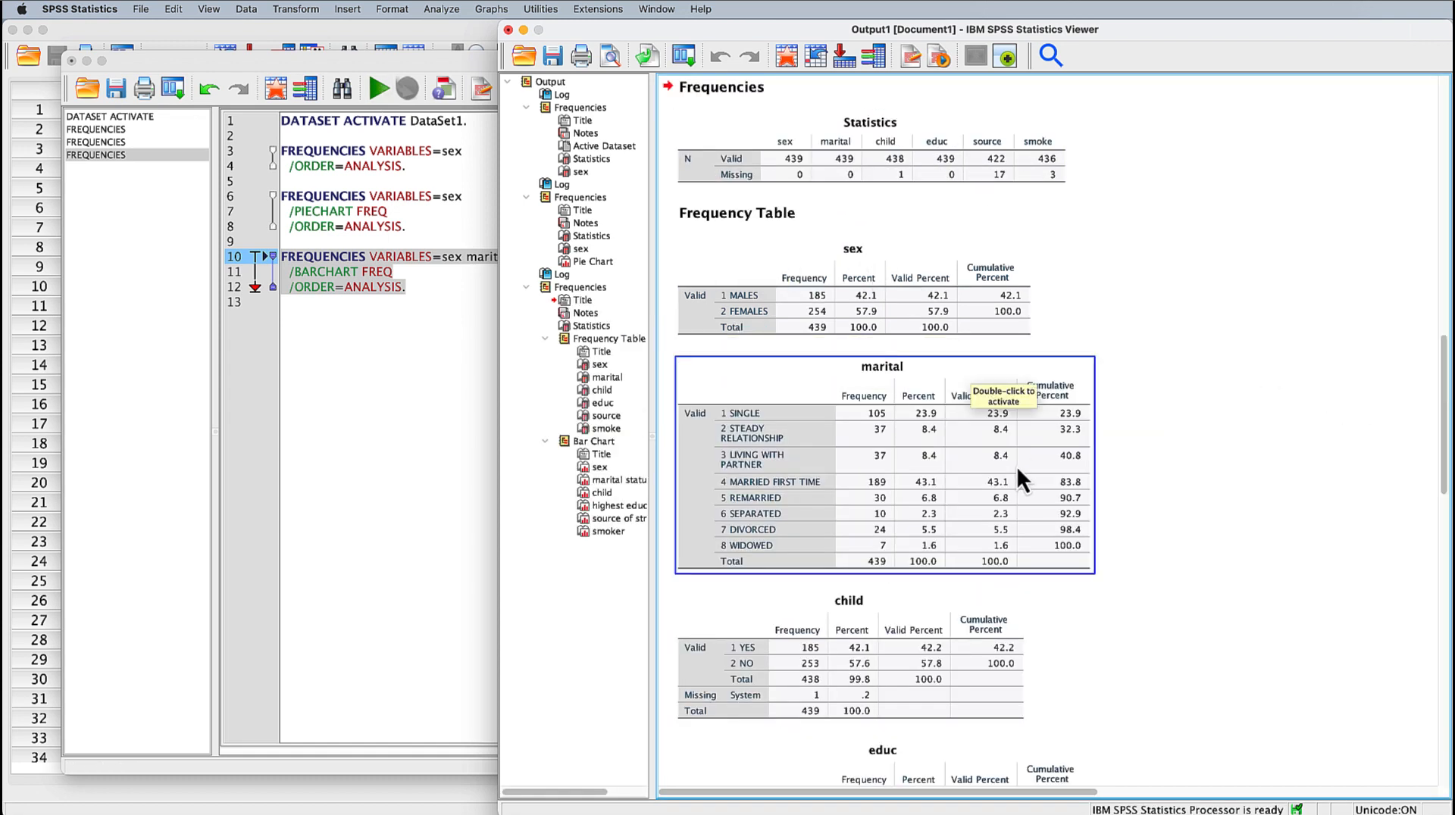
scroll(1159, 488, "down", 3)
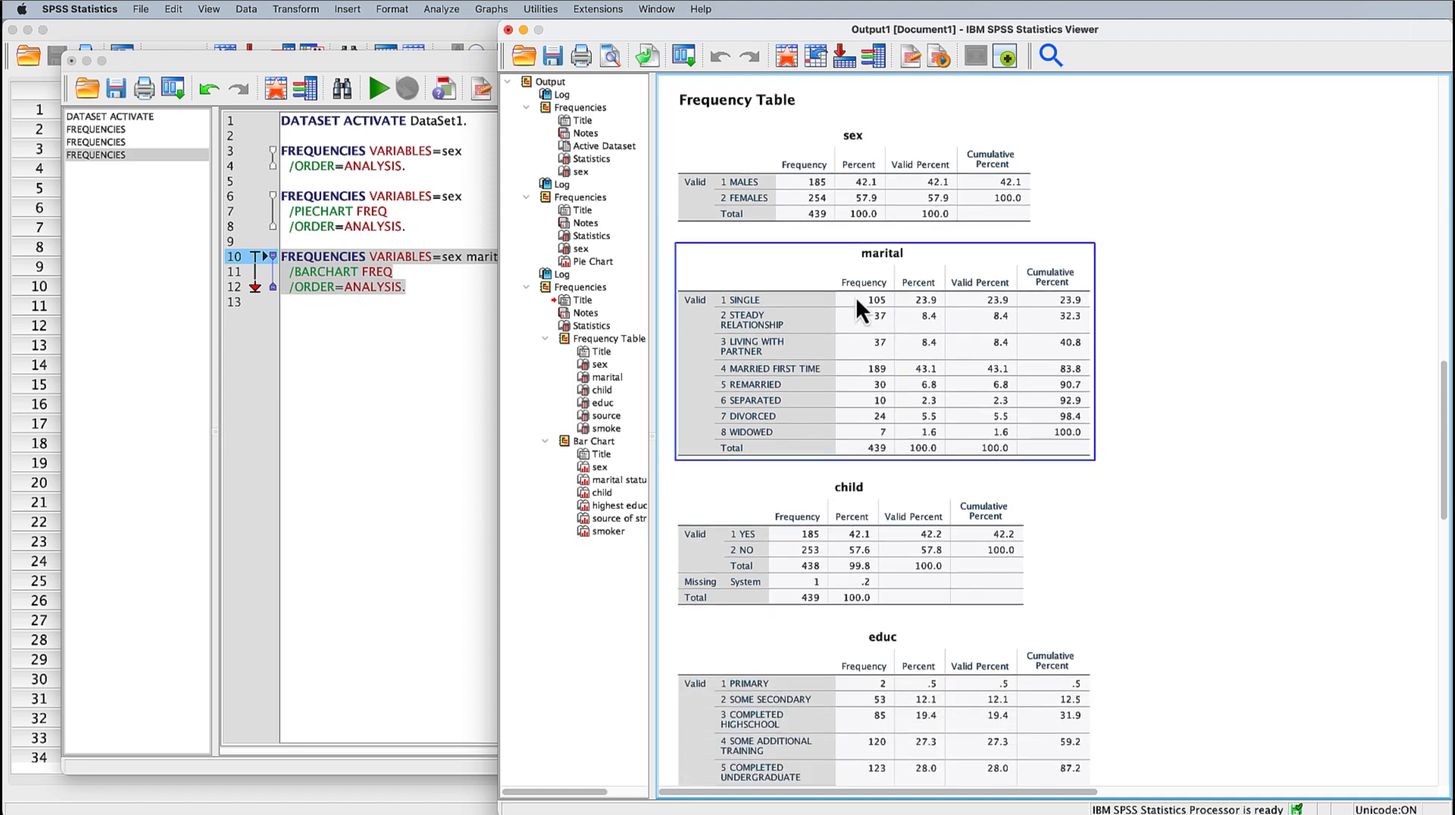
scroll(1243, 487, "down", 4)
left_click(1003, 403)
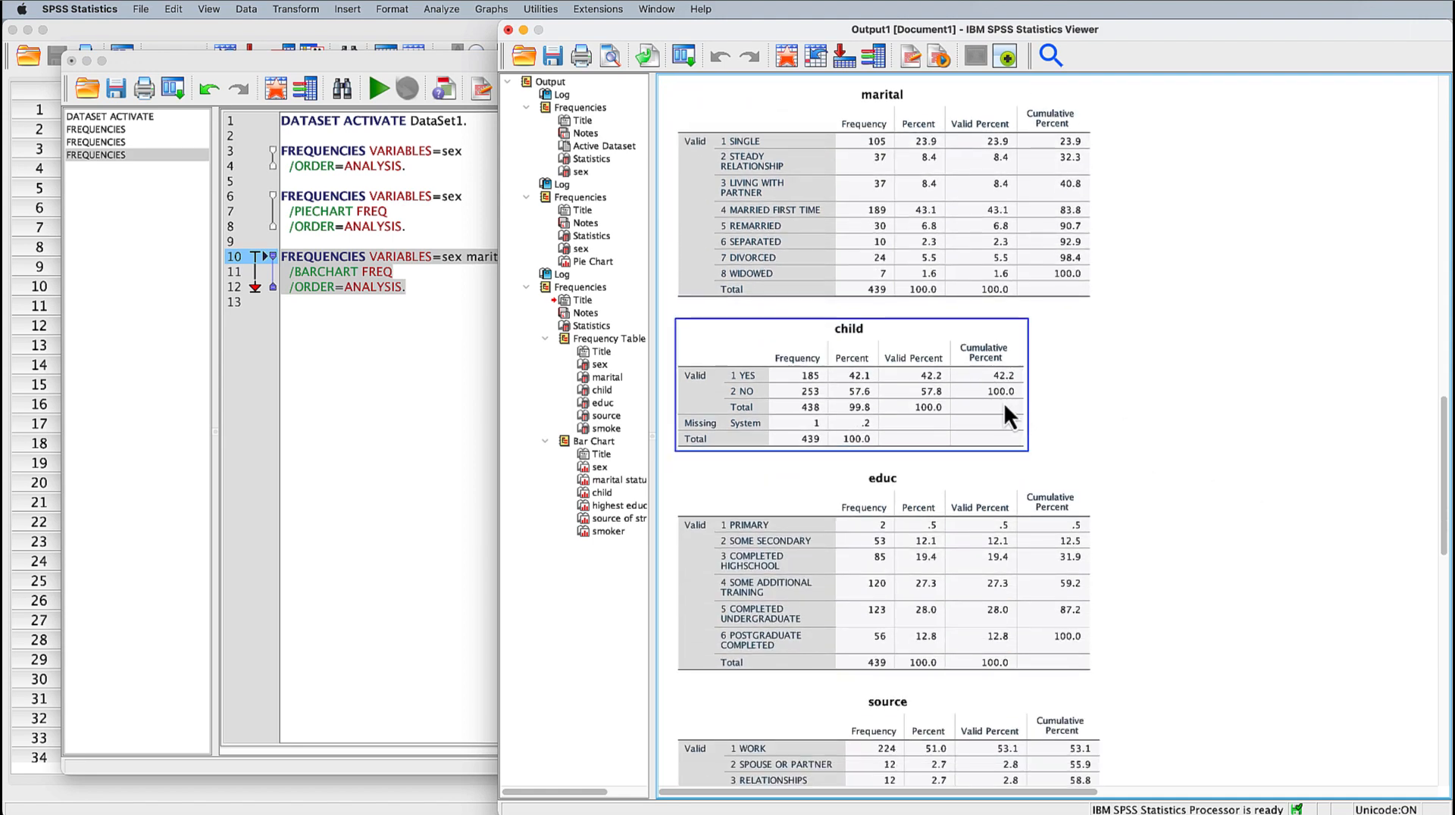
left_click(902, 579)
scroll(1244, 522, "down", 7)
left_click(888, 524)
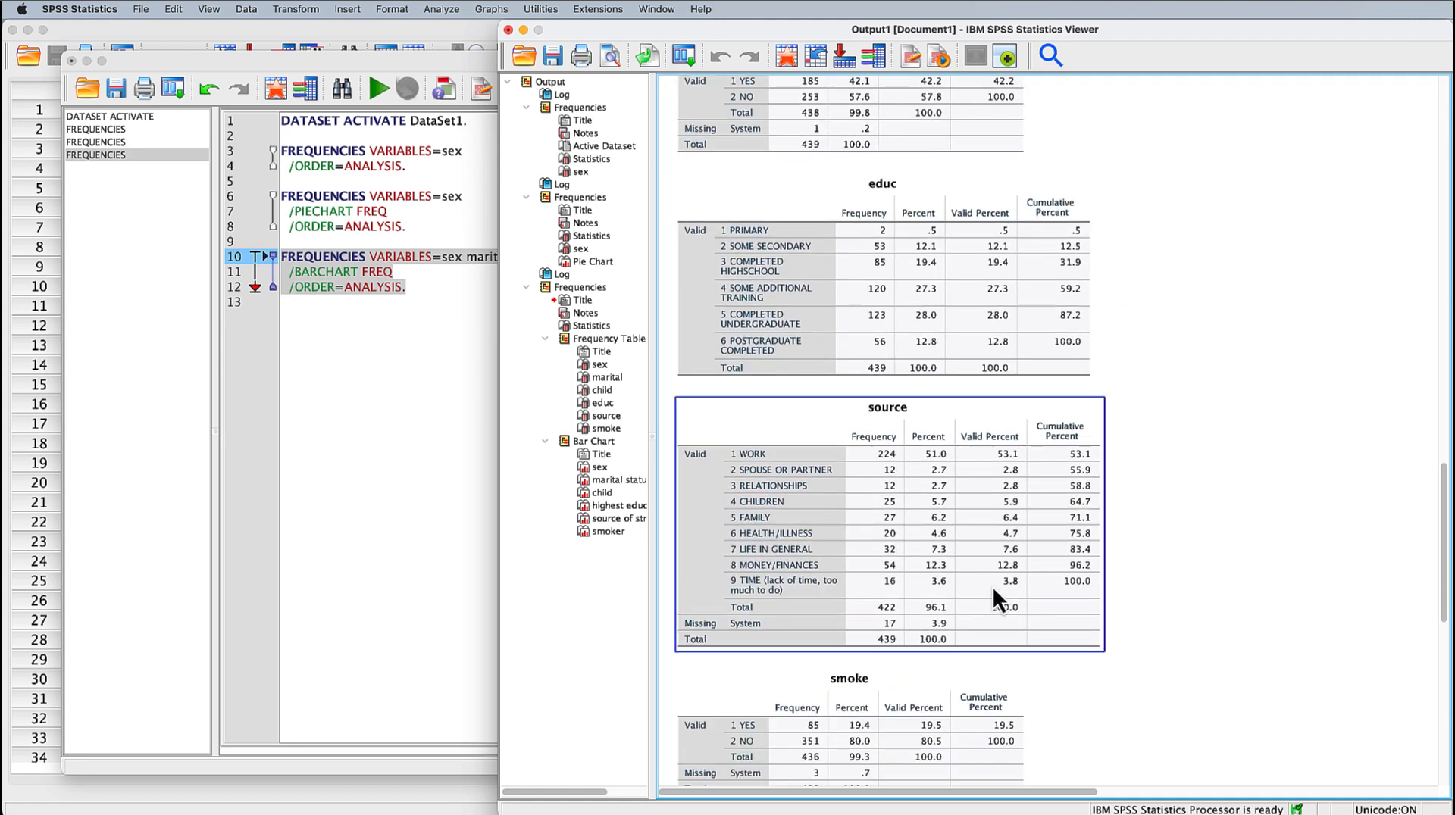
left_click(794, 757)
left_click(1073, 632)
- Examine the valid and missing case counts for the six variables in the new output's Statistics table
scroll(1074, 631, "up", 15)
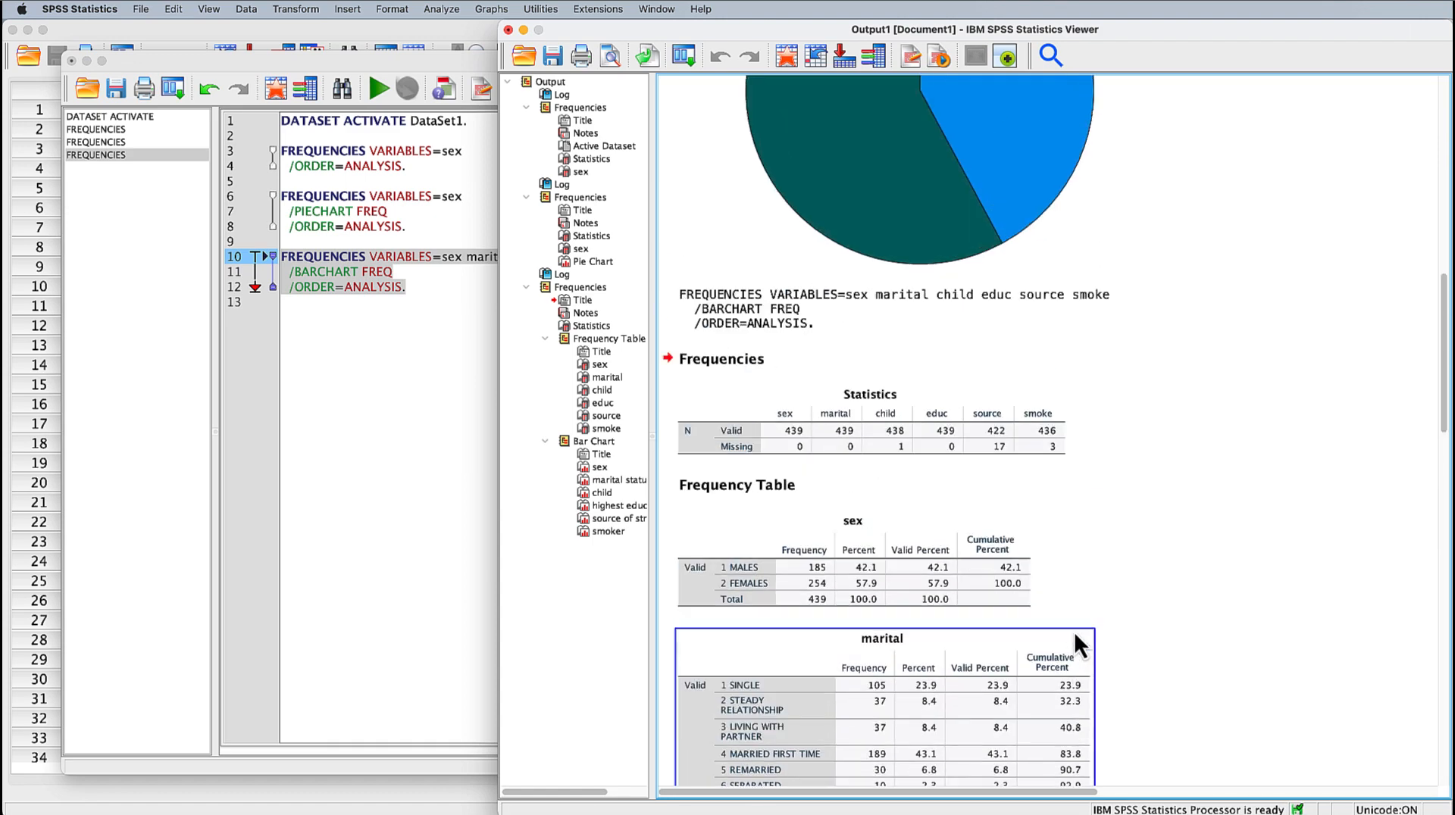
left_click(1040, 501)
left_click(1003, 475)
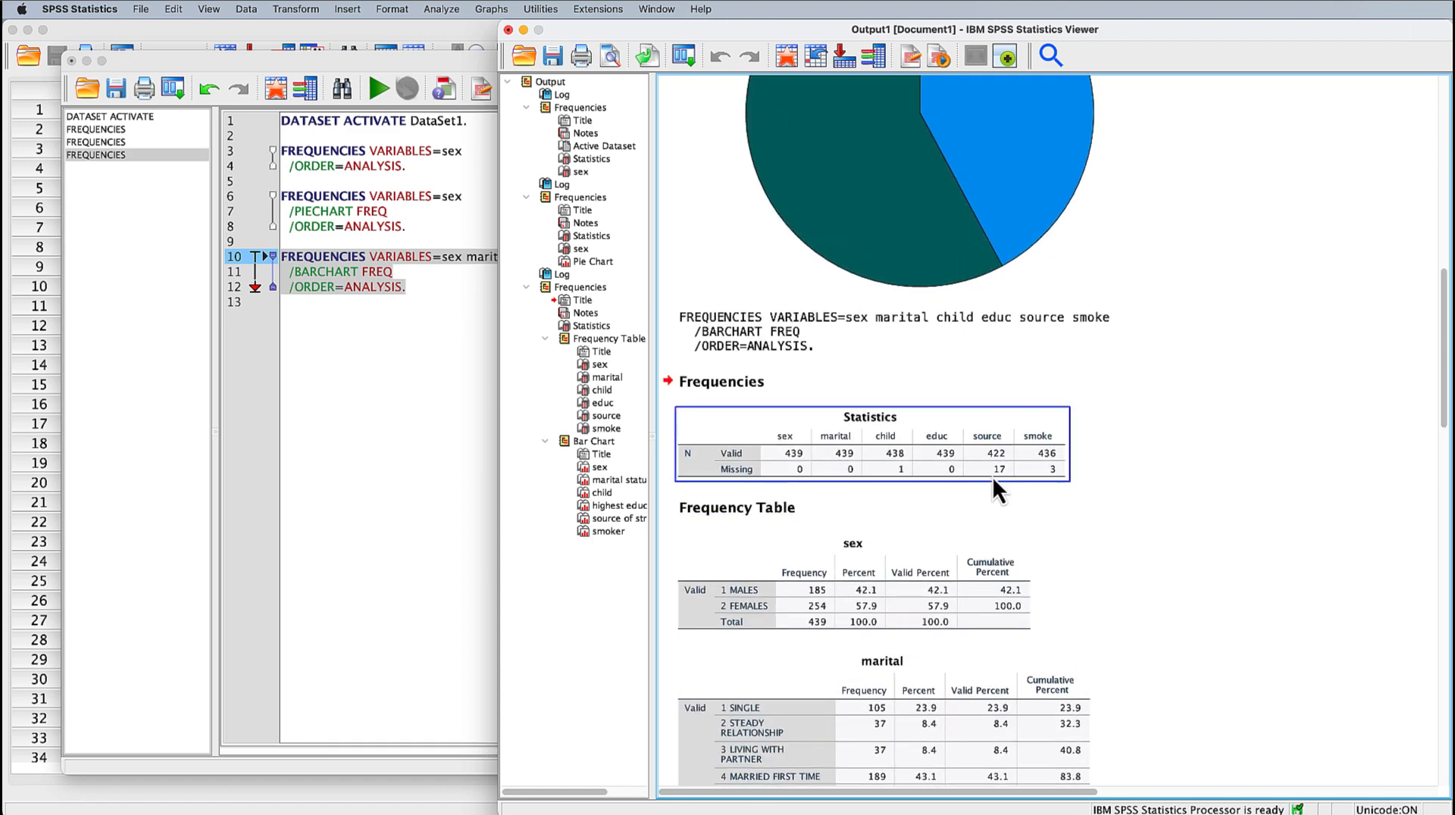
left_click(899, 478)
scroll(893, 461, "down", 1)
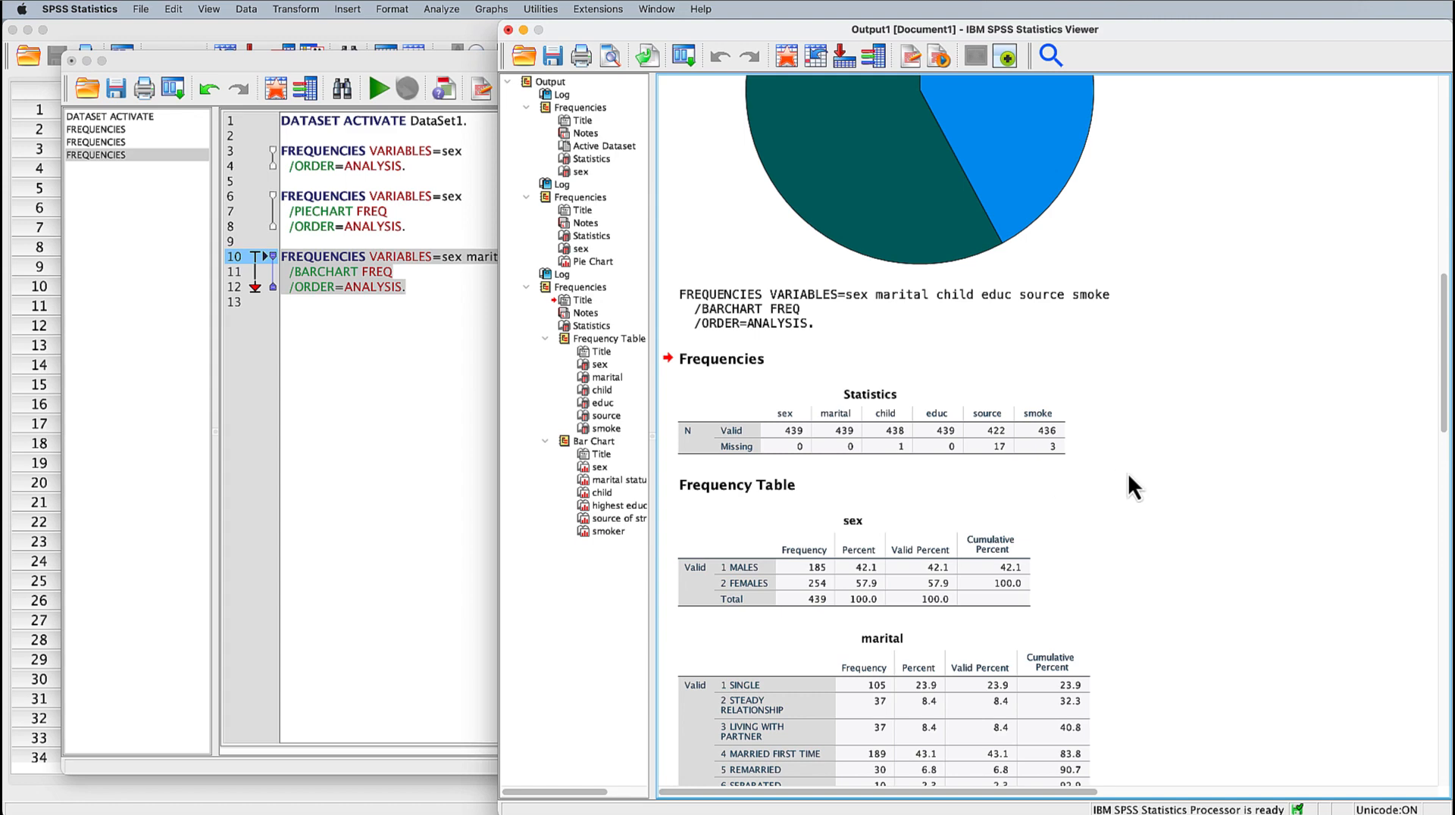
- Examine the frequency, percent and valid percent columns and missing row of the source table, and compare them with the educ table
scroll(1181, 471, "down", 15)
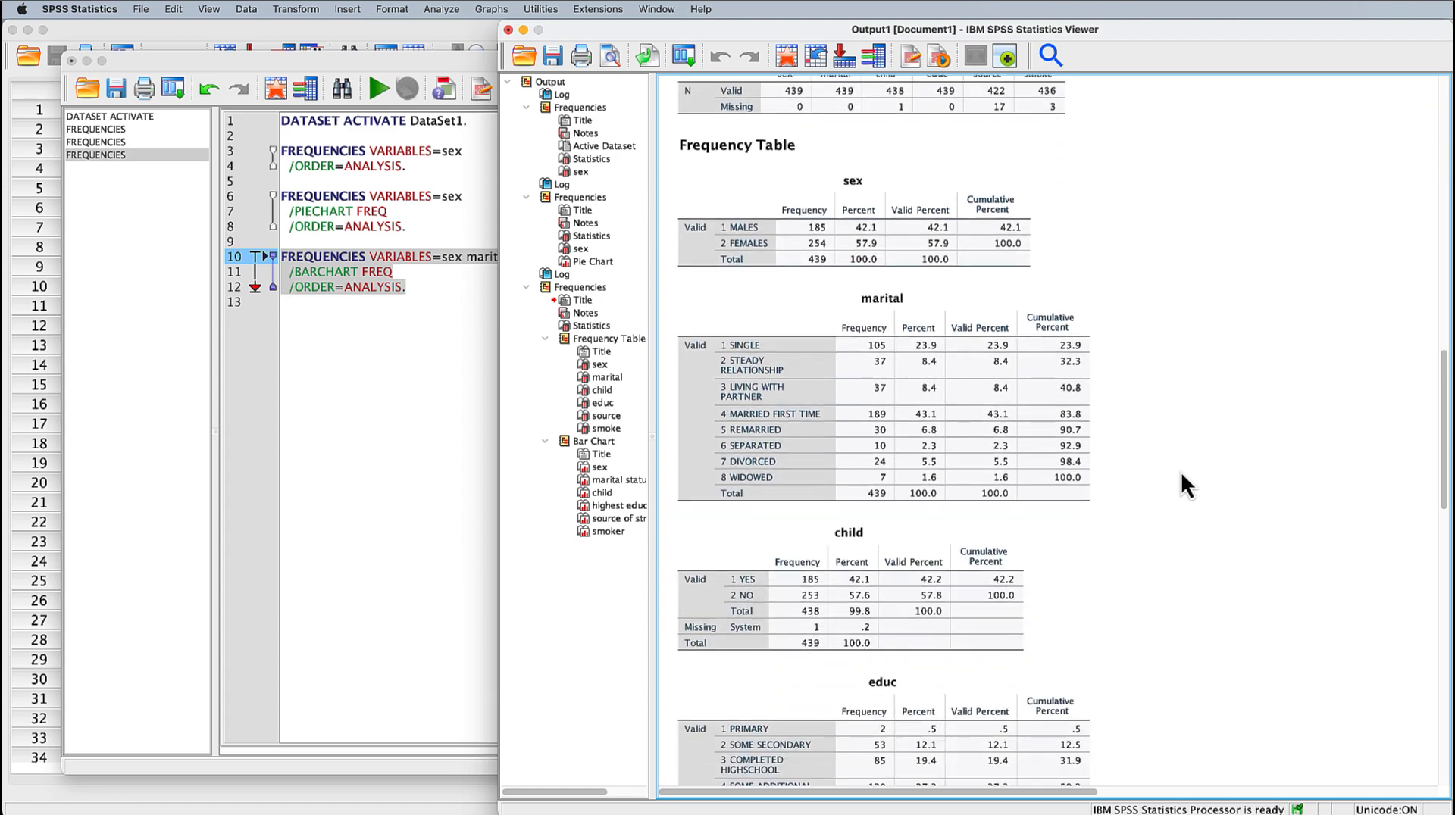
scroll(1180, 471, "down", 5)
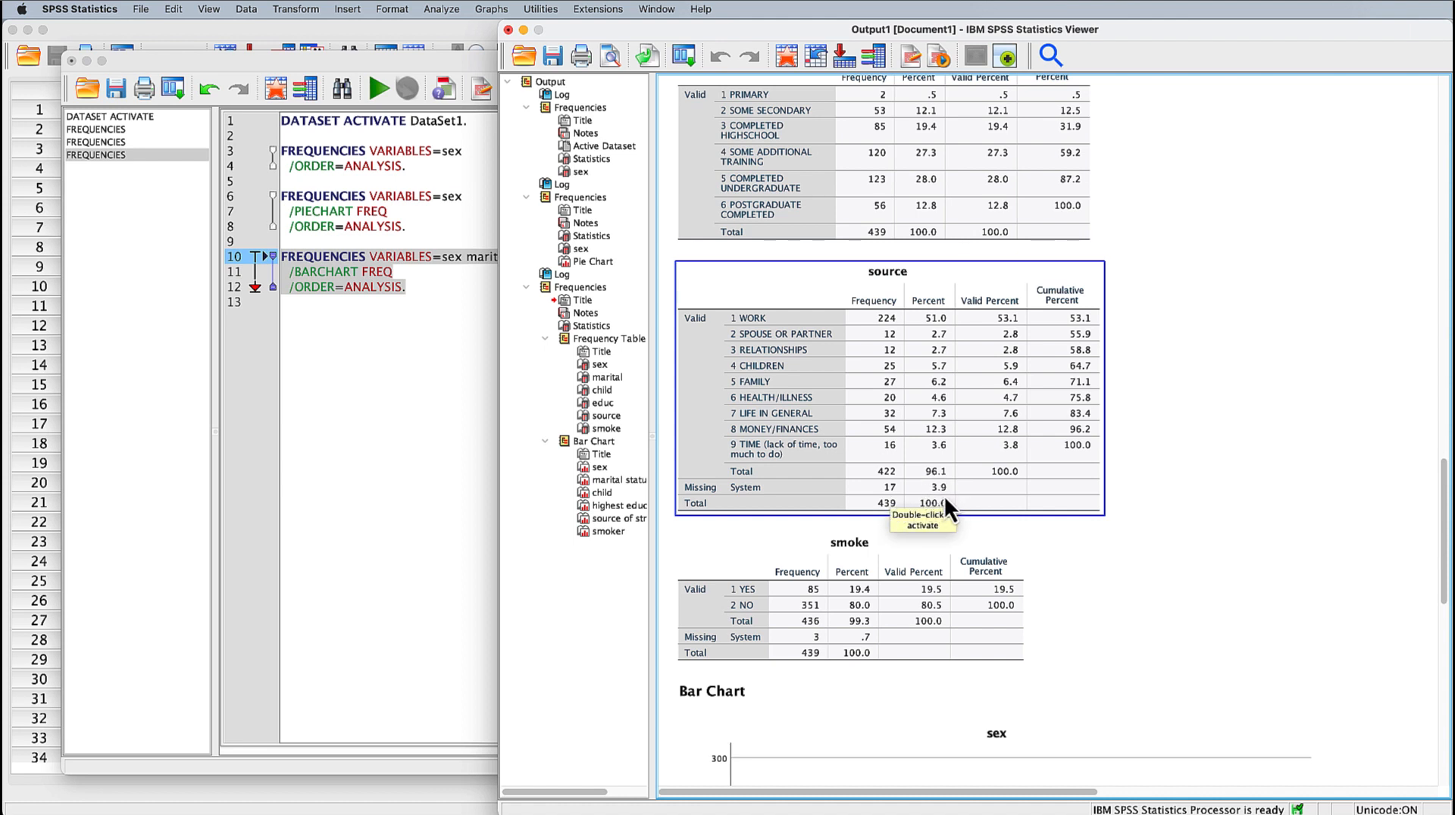
left_click(1087, 562)
left_click(884, 512)
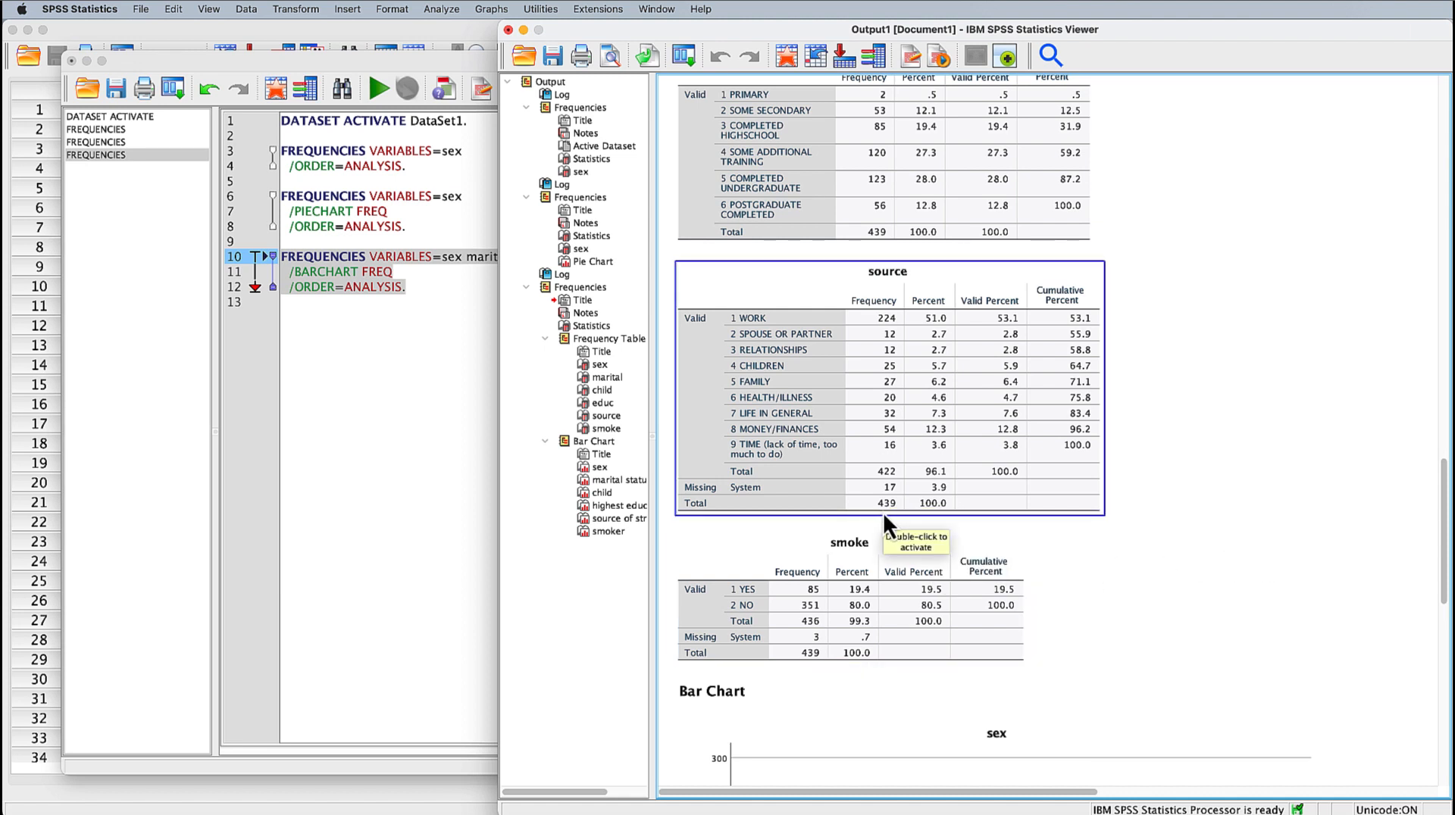
left_click(1008, 531)
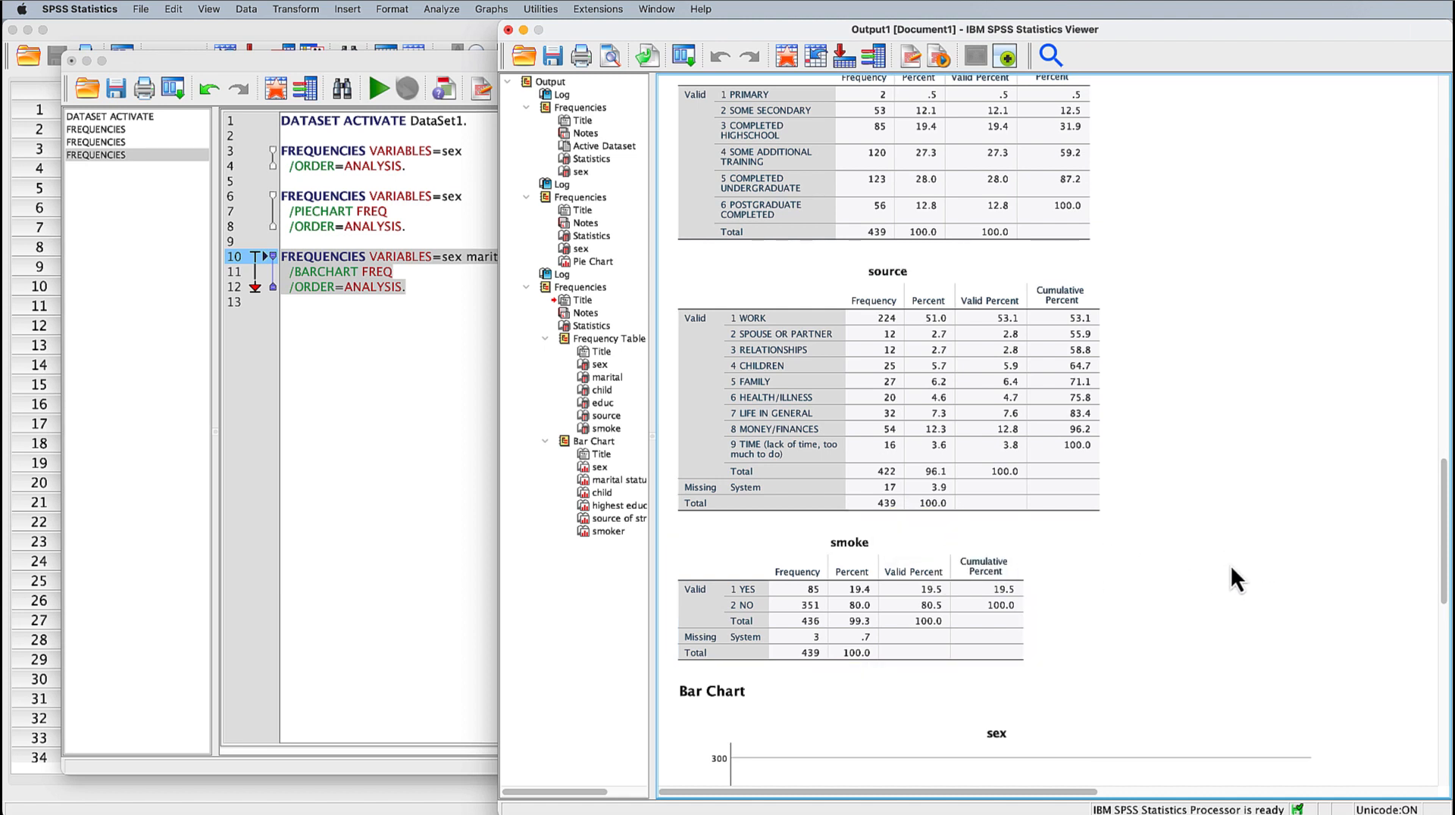
left_click(819, 483)
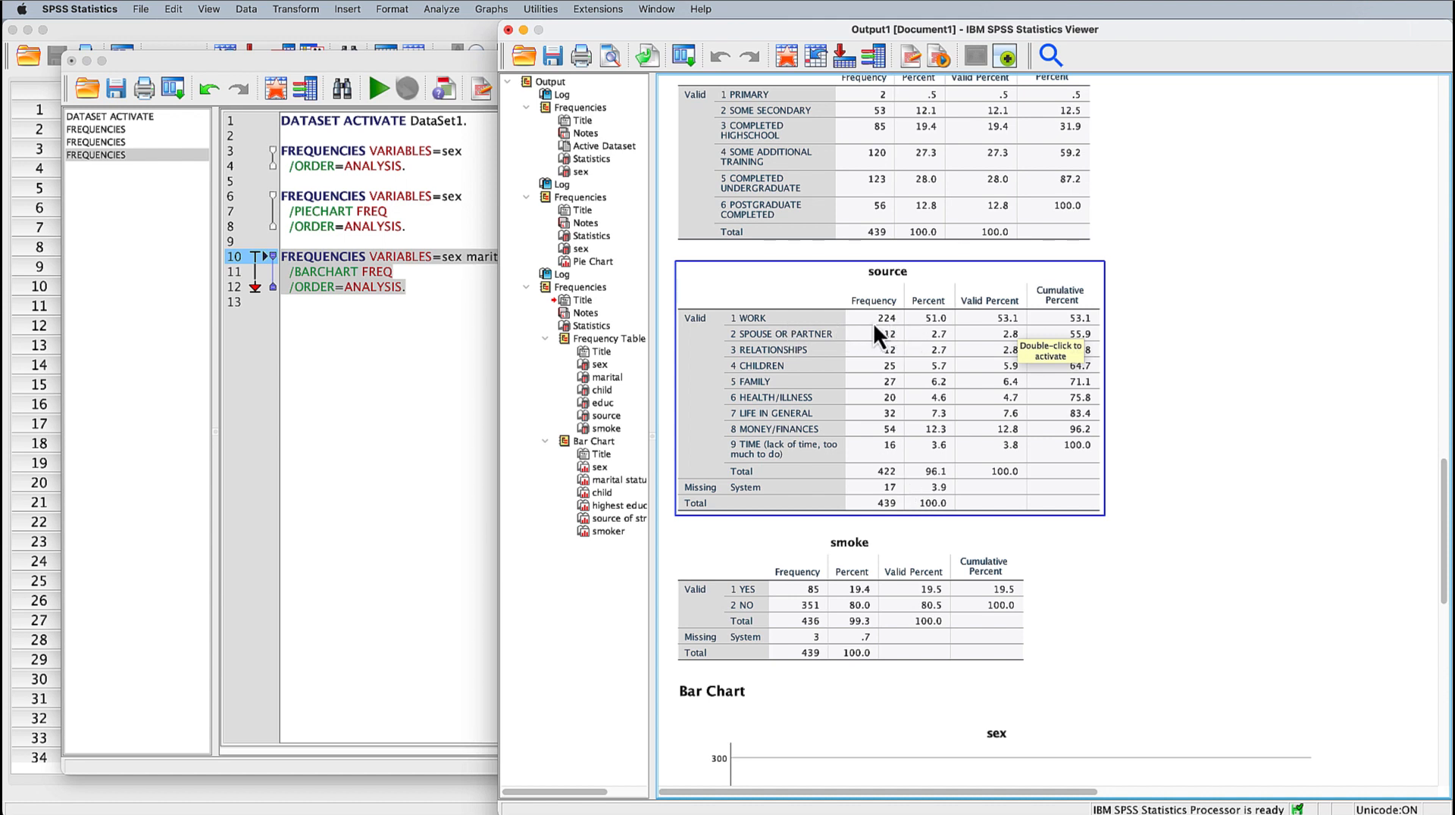
left_click(1184, 331)
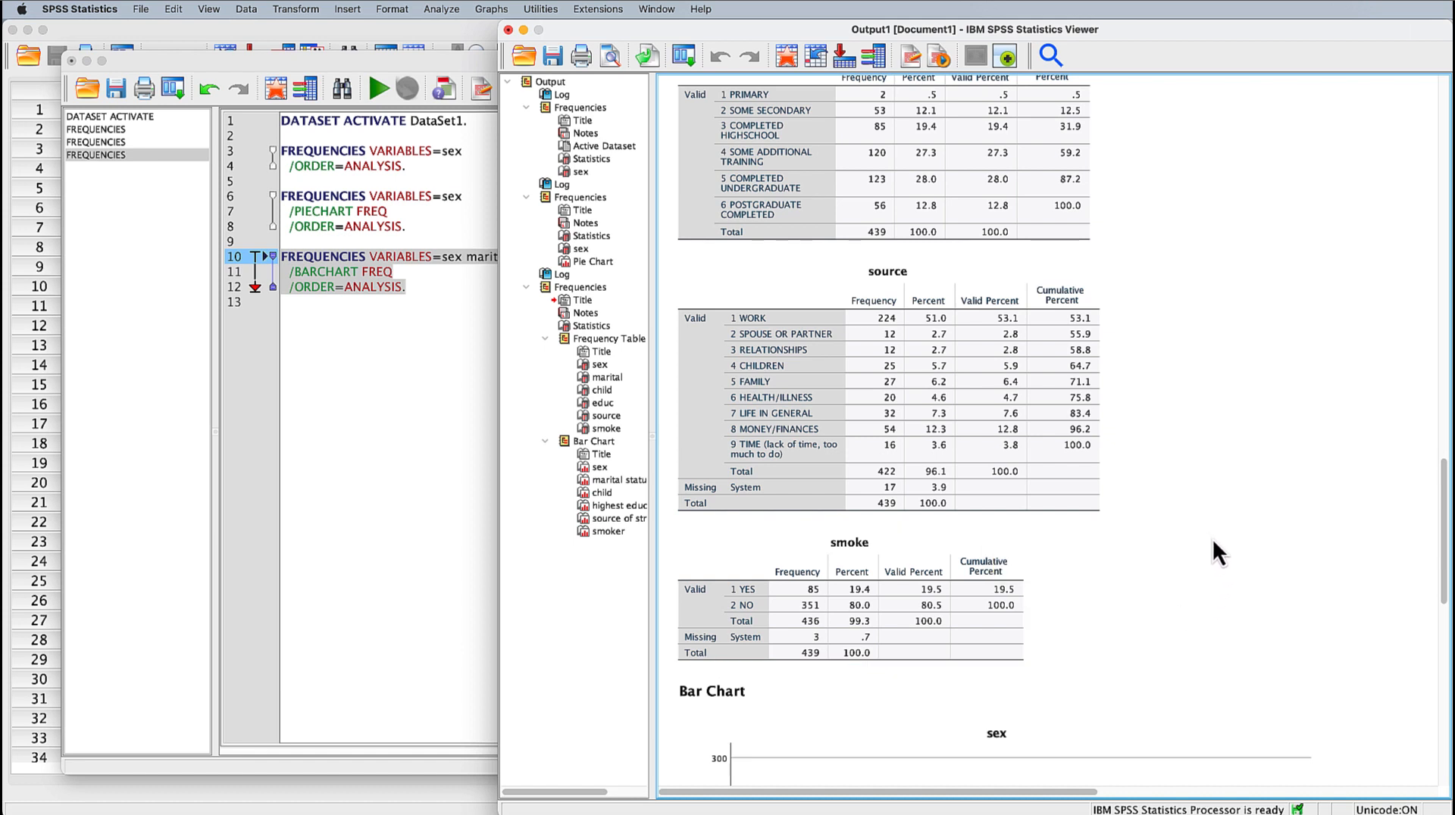
left_click(891, 502)
left_click(1036, 426)
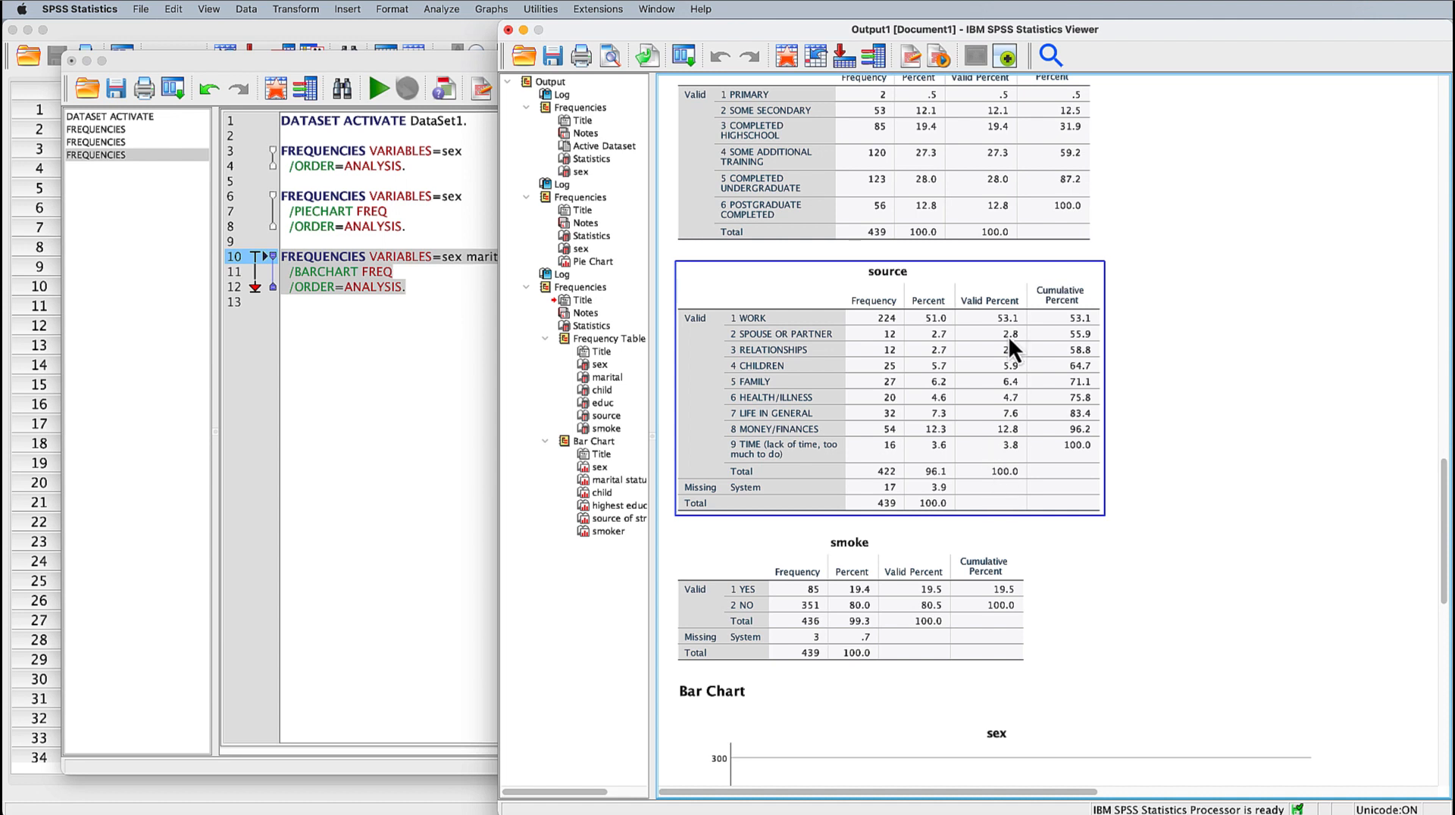
scroll(1000, 335, "up", 3)
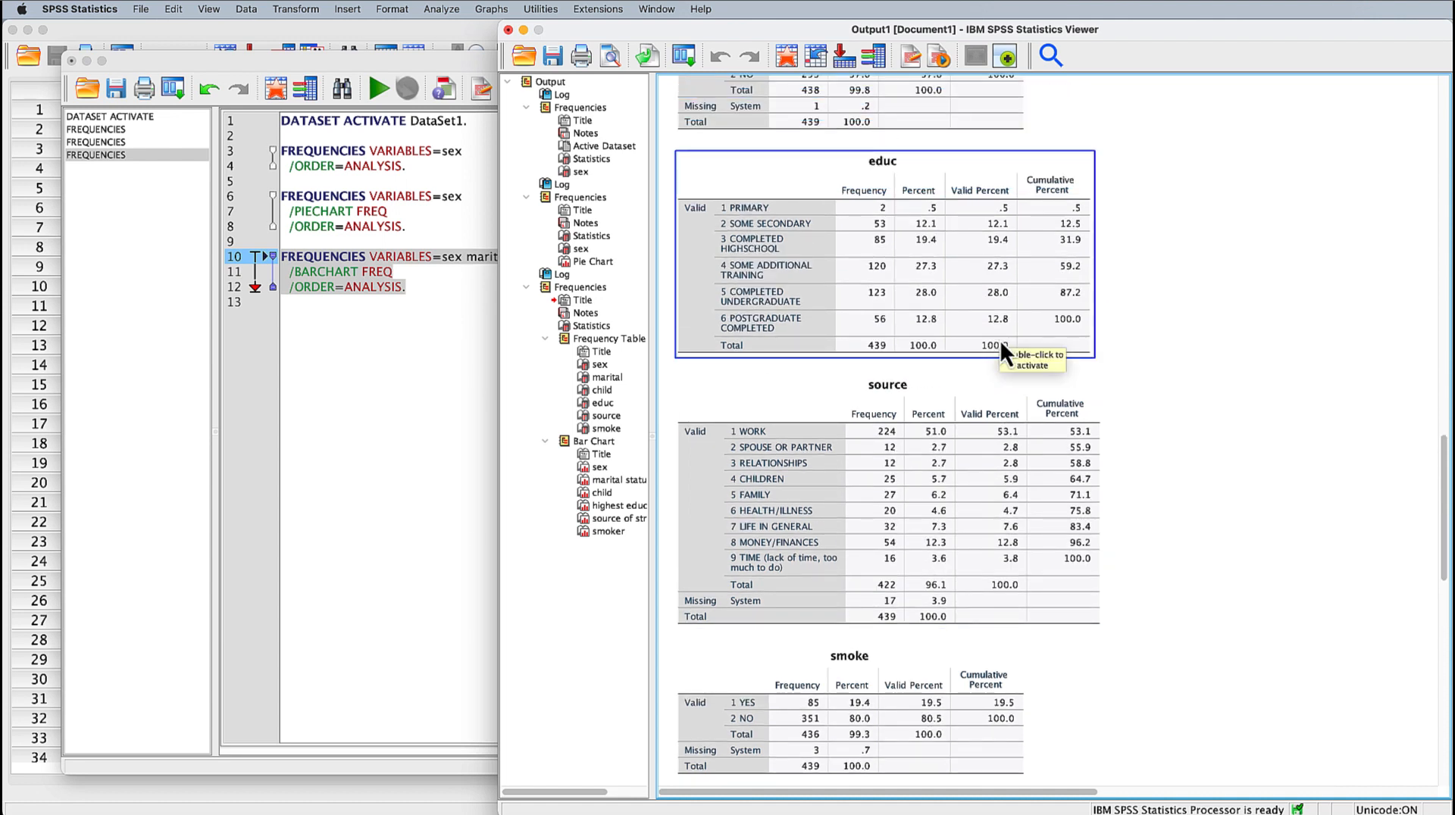
left_click(840, 356)
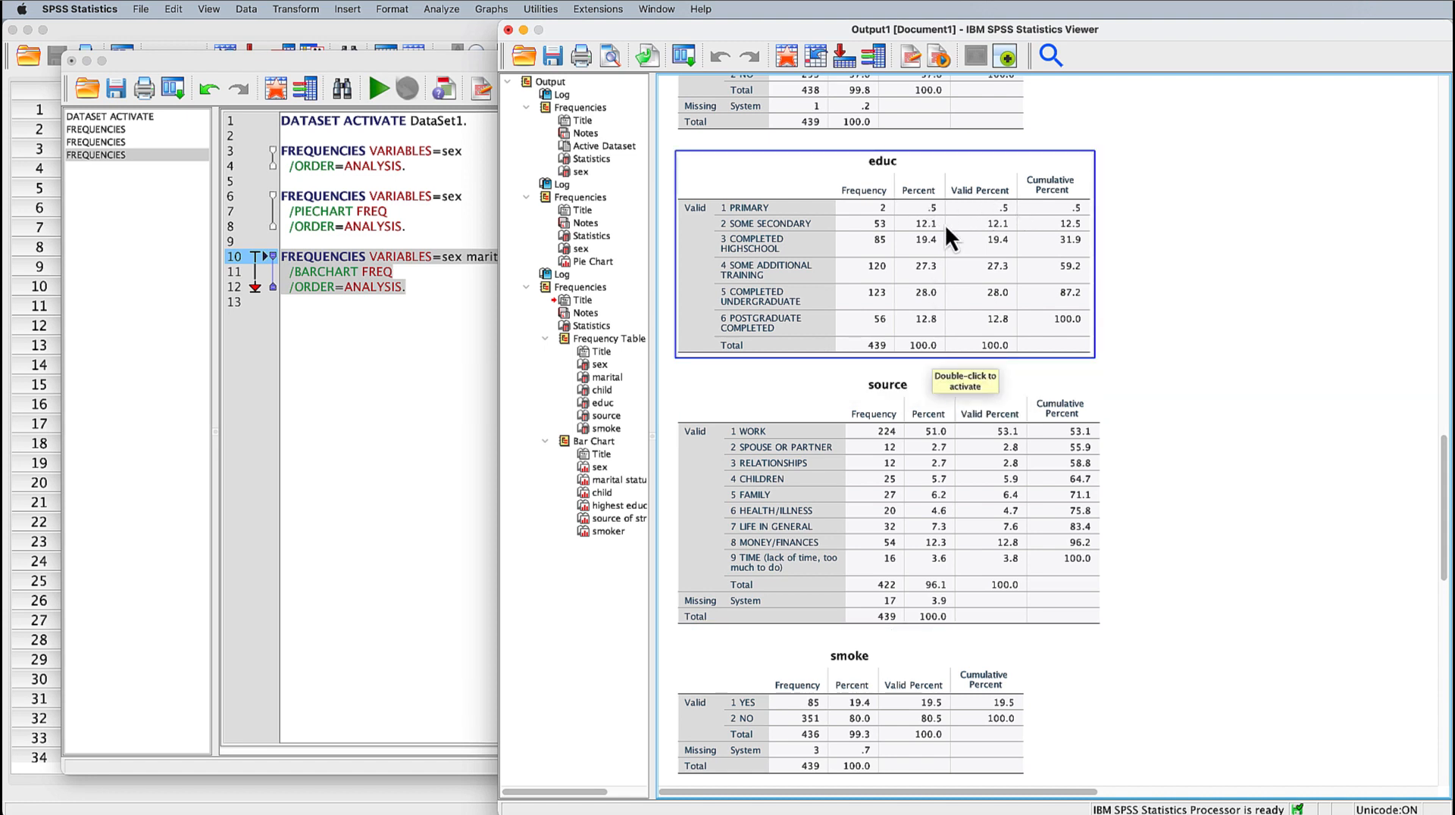
- Open the sex bar chart below the new output's frequency tables for editing
scroll(1232, 366, "down", 5)
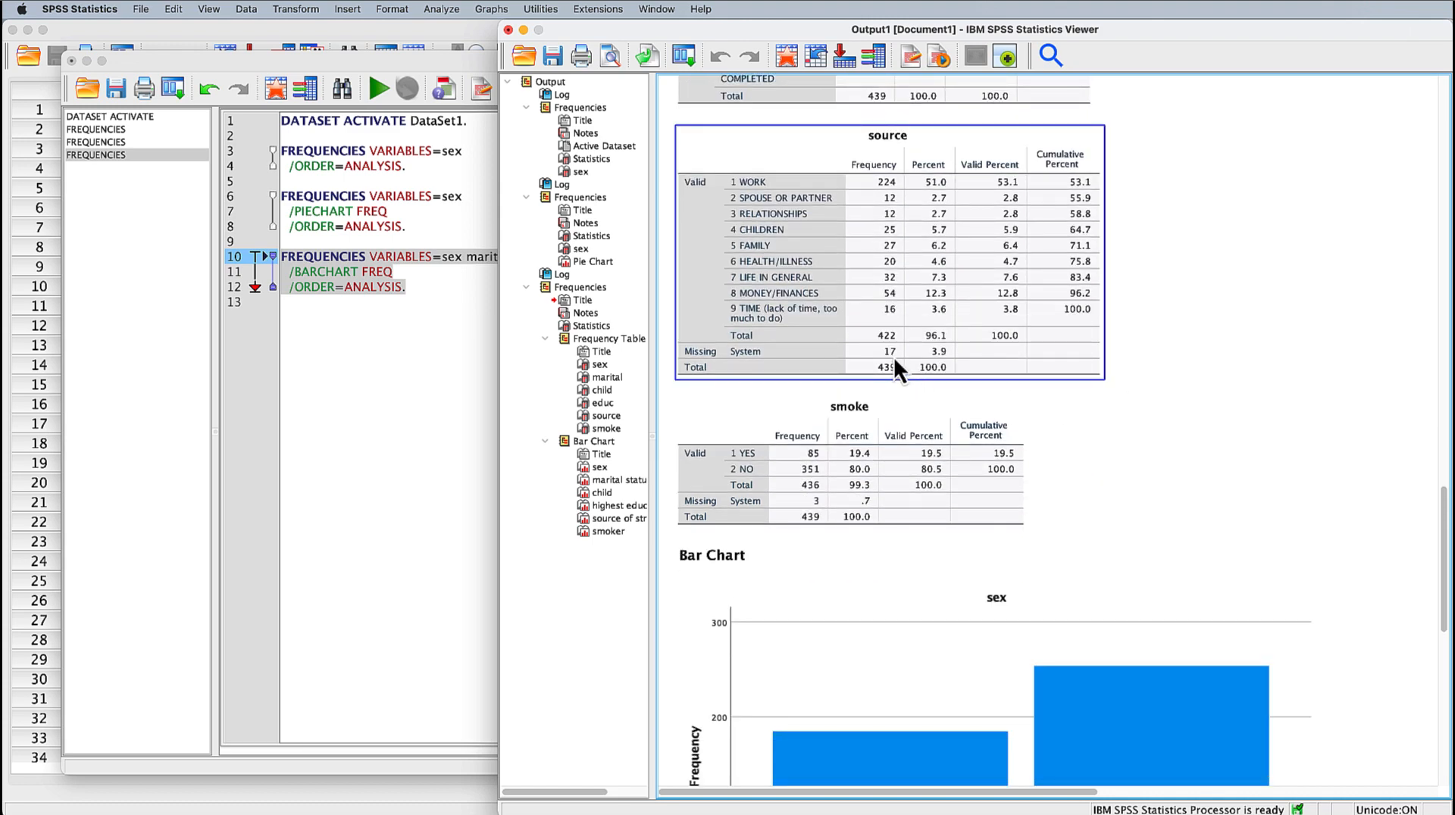
scroll(1244, 371, "down", 7)
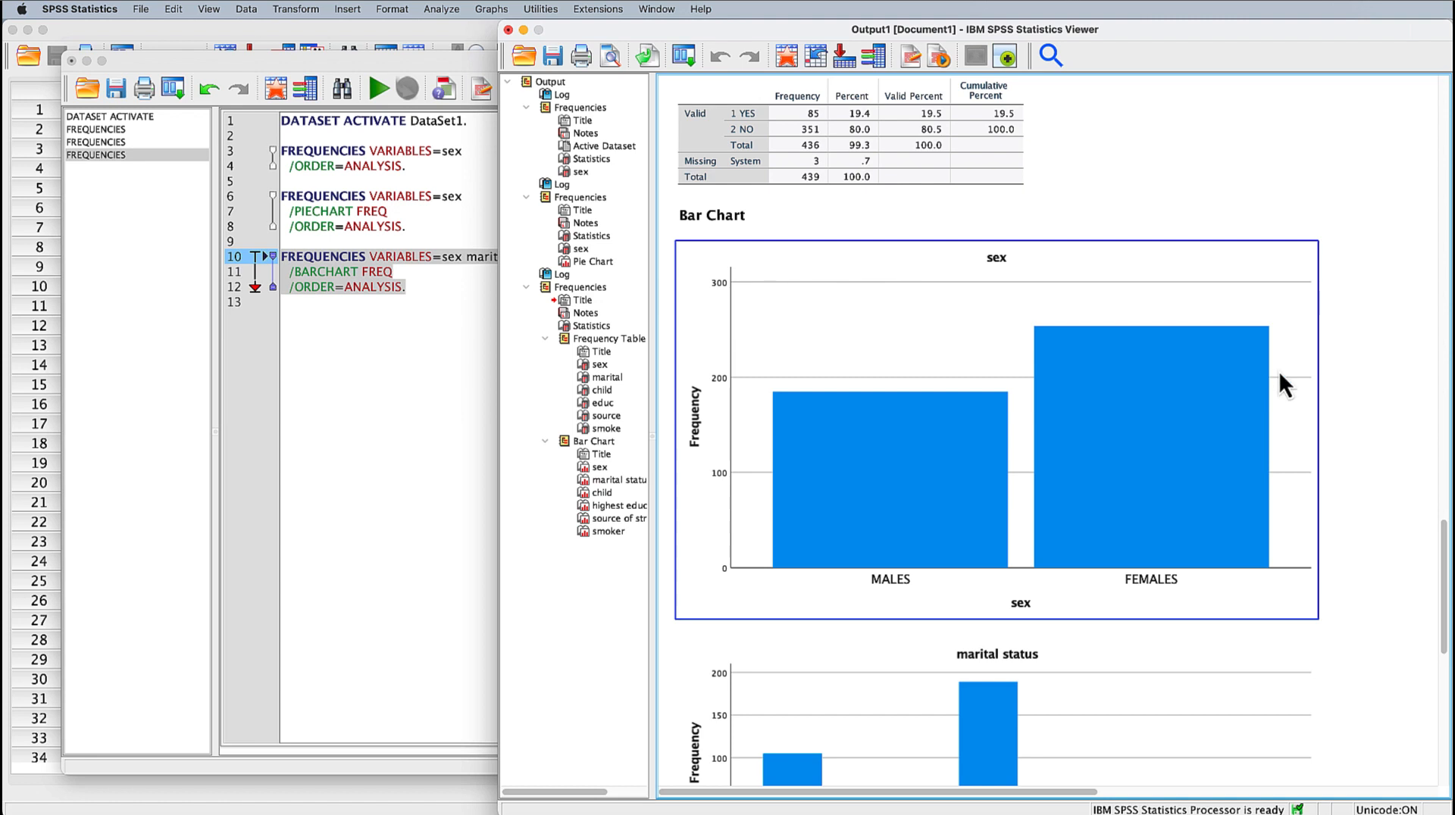
scroll(1373, 375, "down", 2)
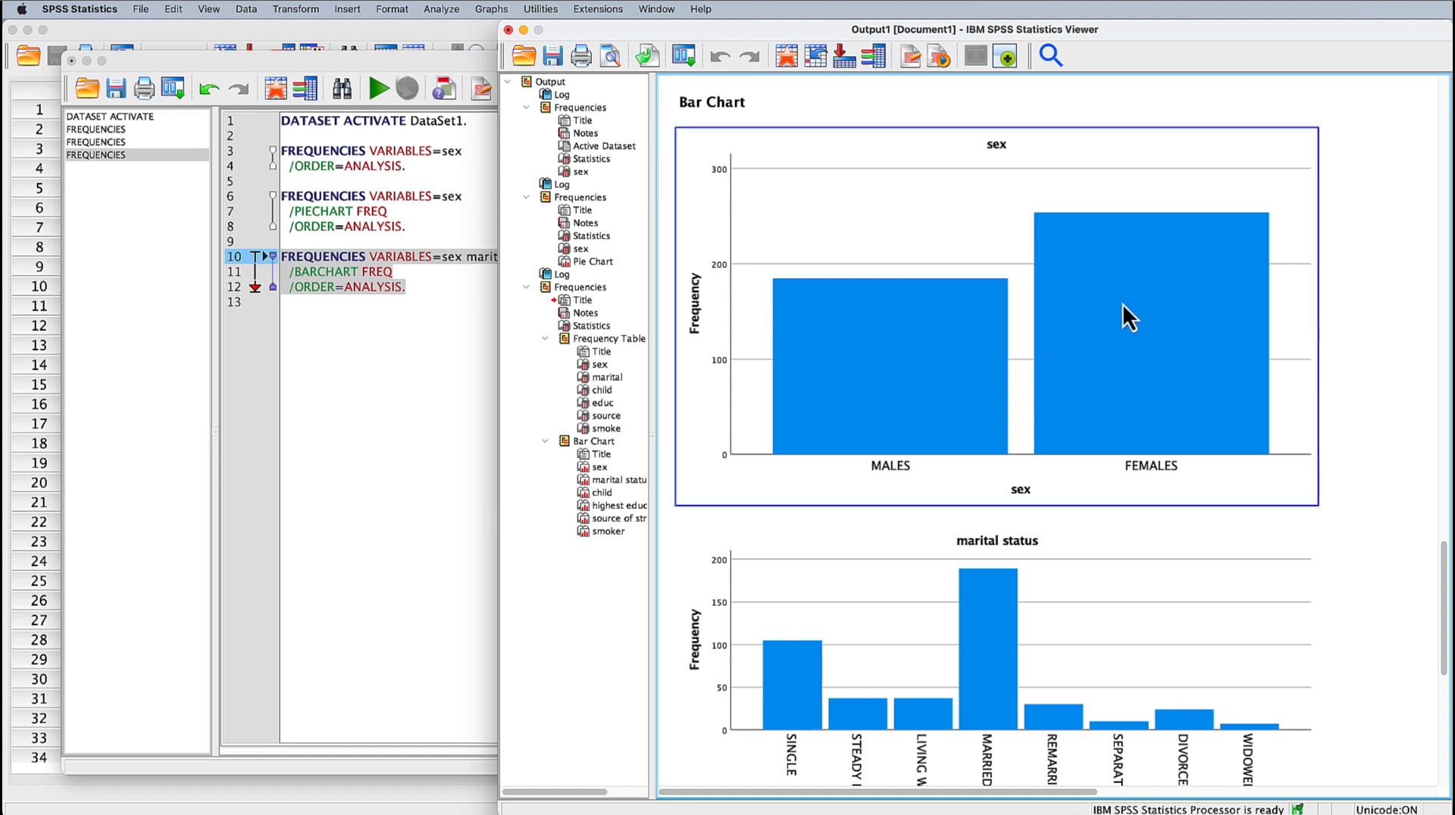
double_click(938, 195)
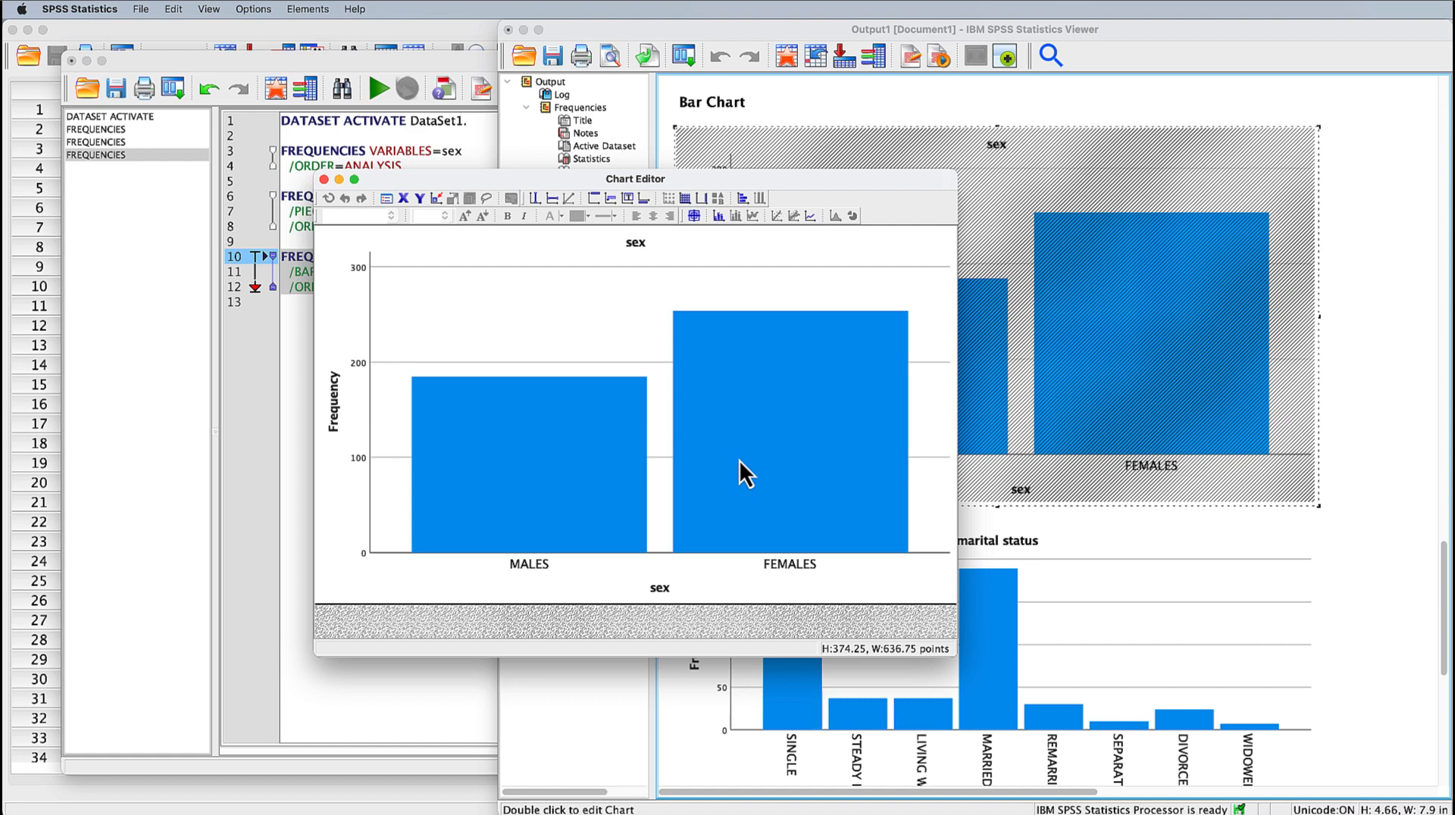
- Left-align the sex chart's title and change its style from bold to italic
left_click(637, 251)
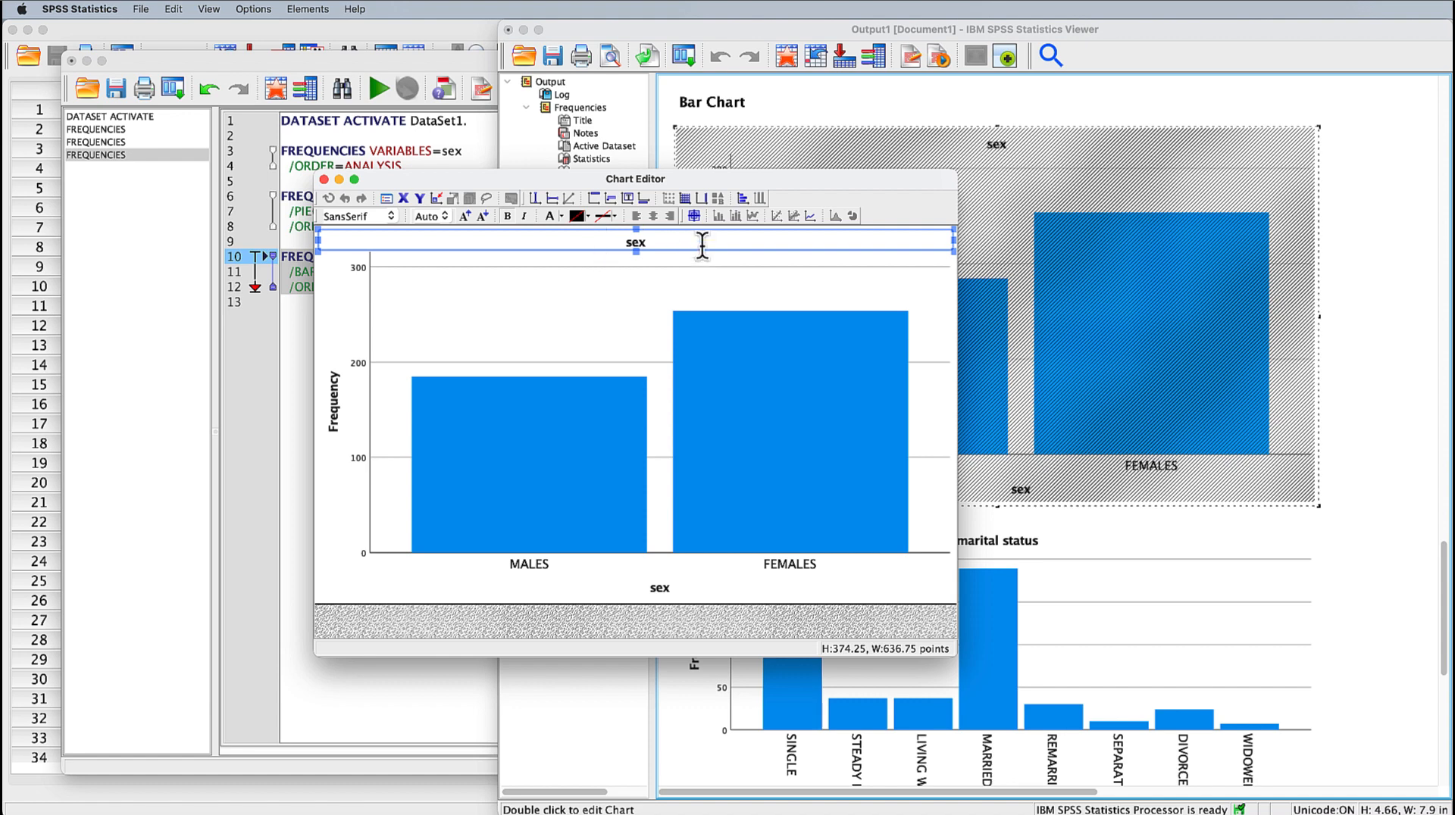
left_click(636, 217)
left_click(506, 217)
left_click(525, 216)
- Replace the chart title with "Bar Chart of Gender Distribution"
double_click(352, 242)
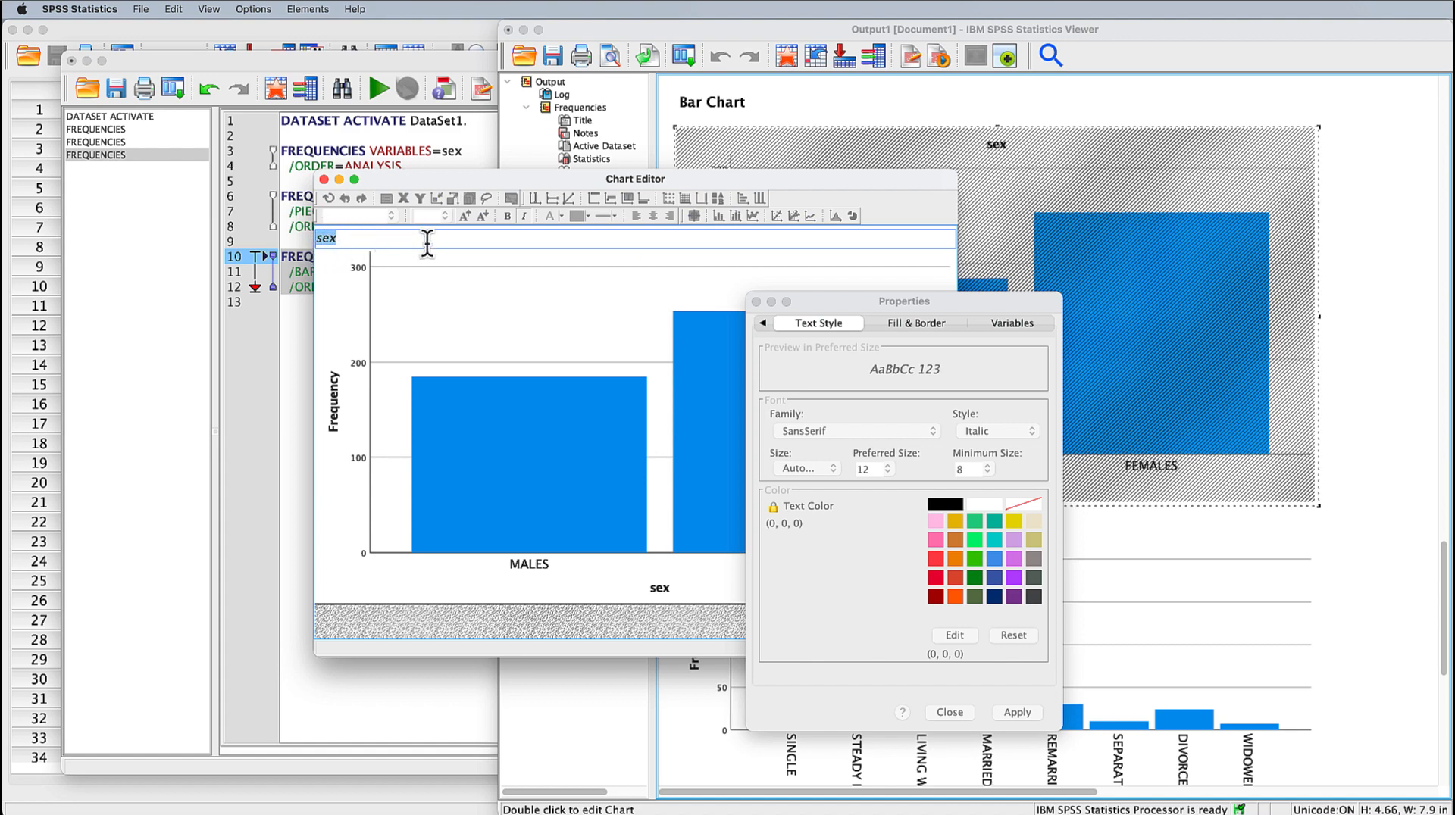
type("Bar Chart of Gender Distribution")
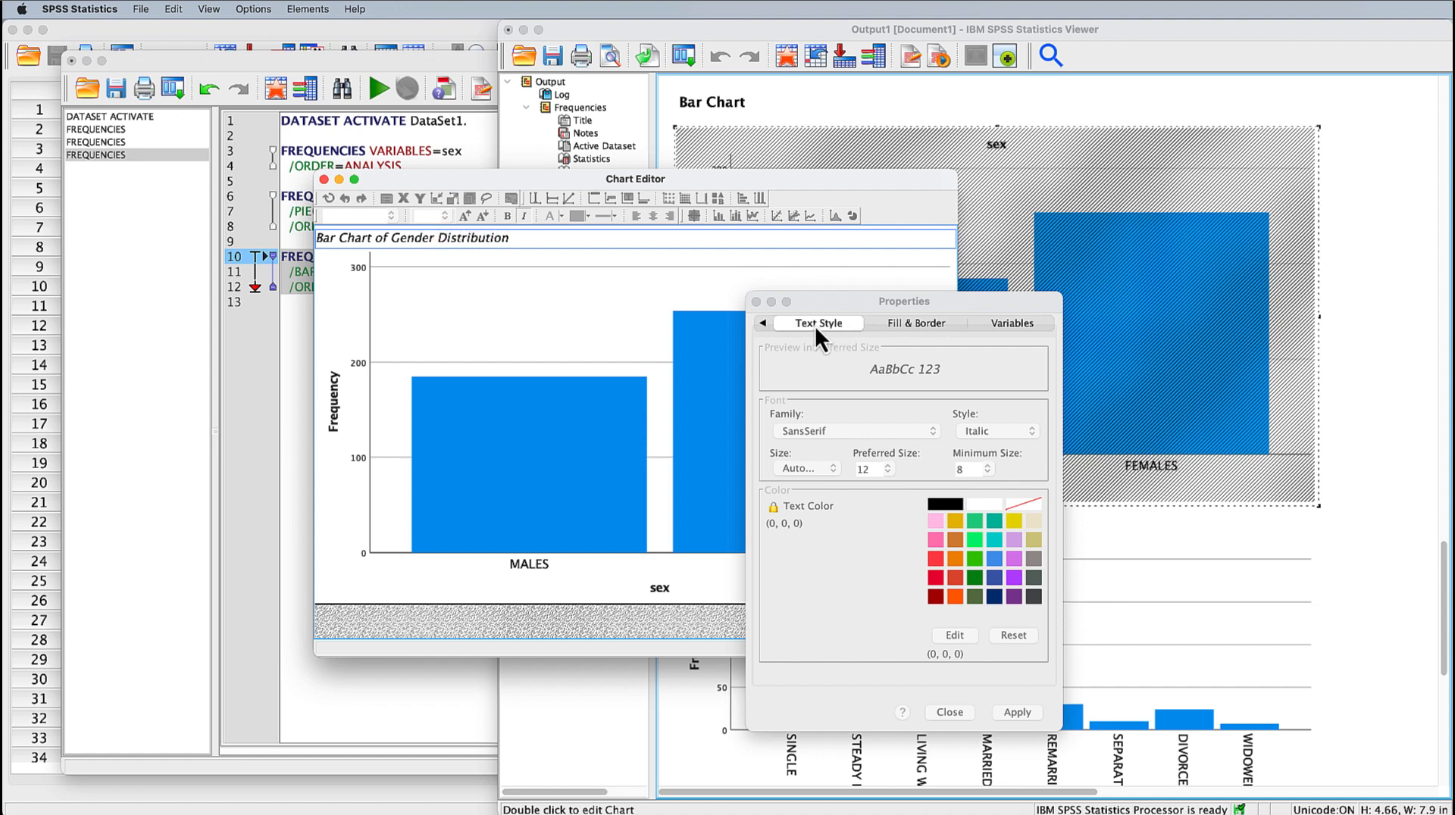
left_click(840, 318)
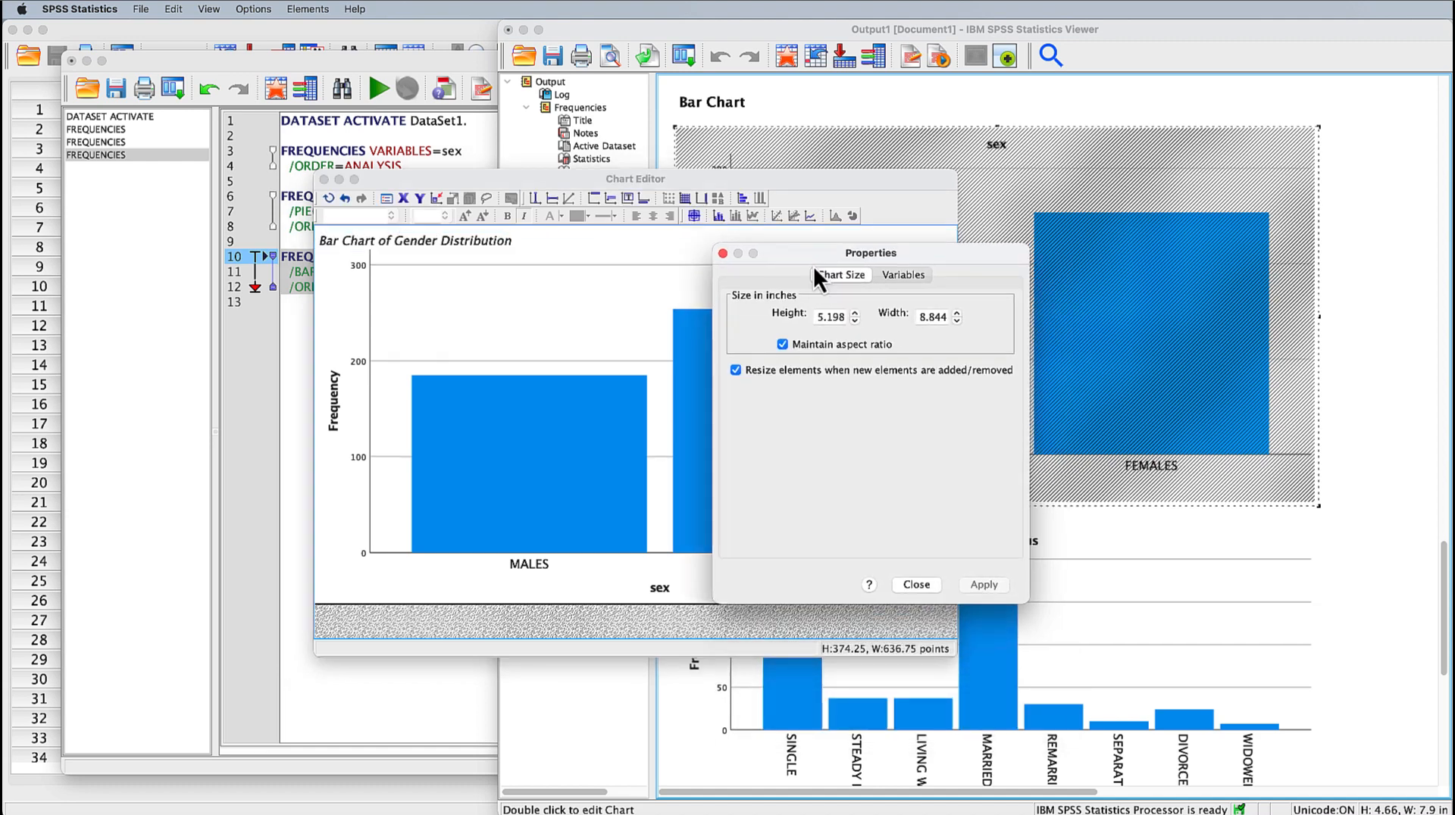
- Set the chart title's font family to Times New Roman and apply it
left_click(432, 250)
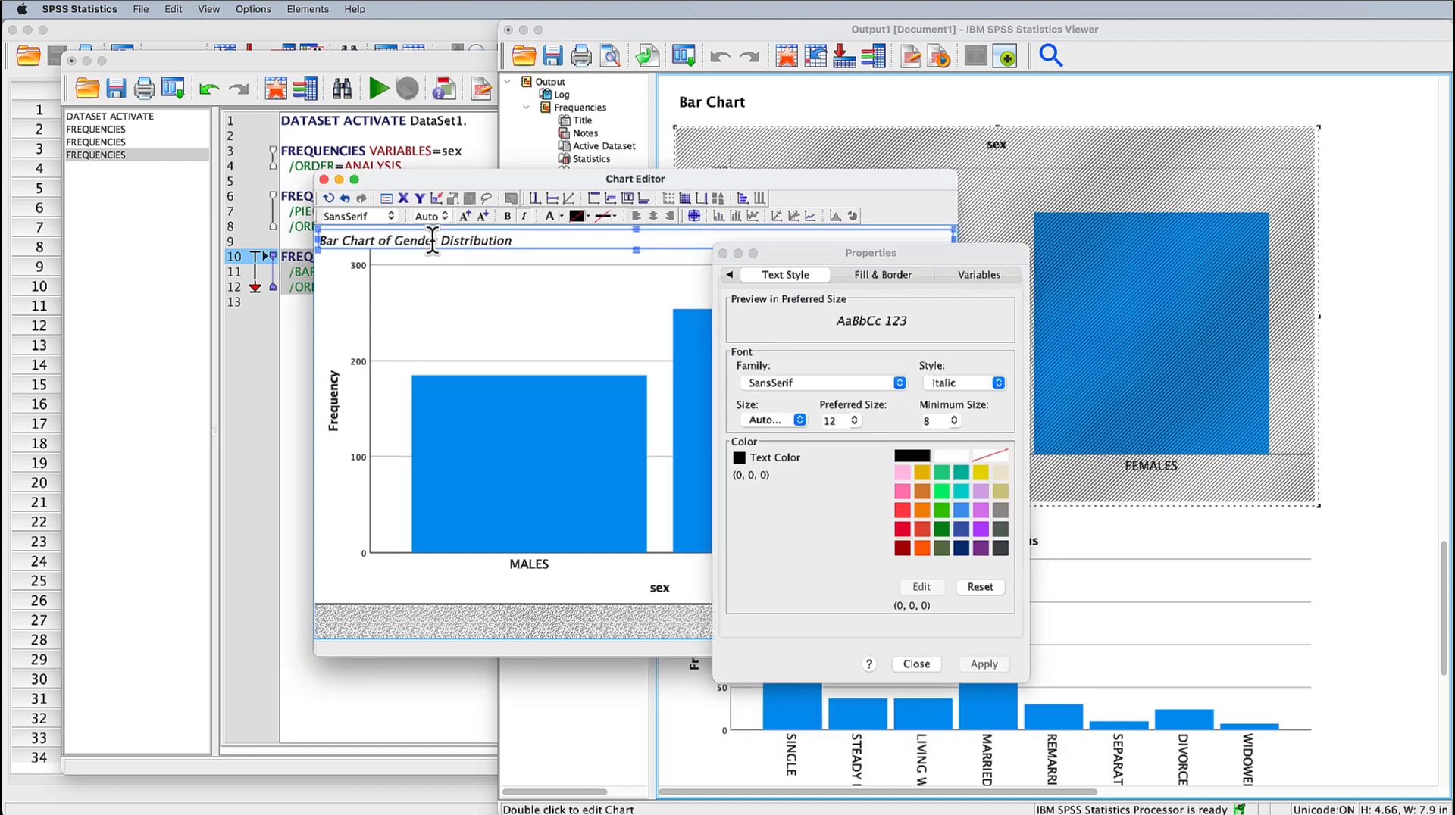
left_click(513, 240)
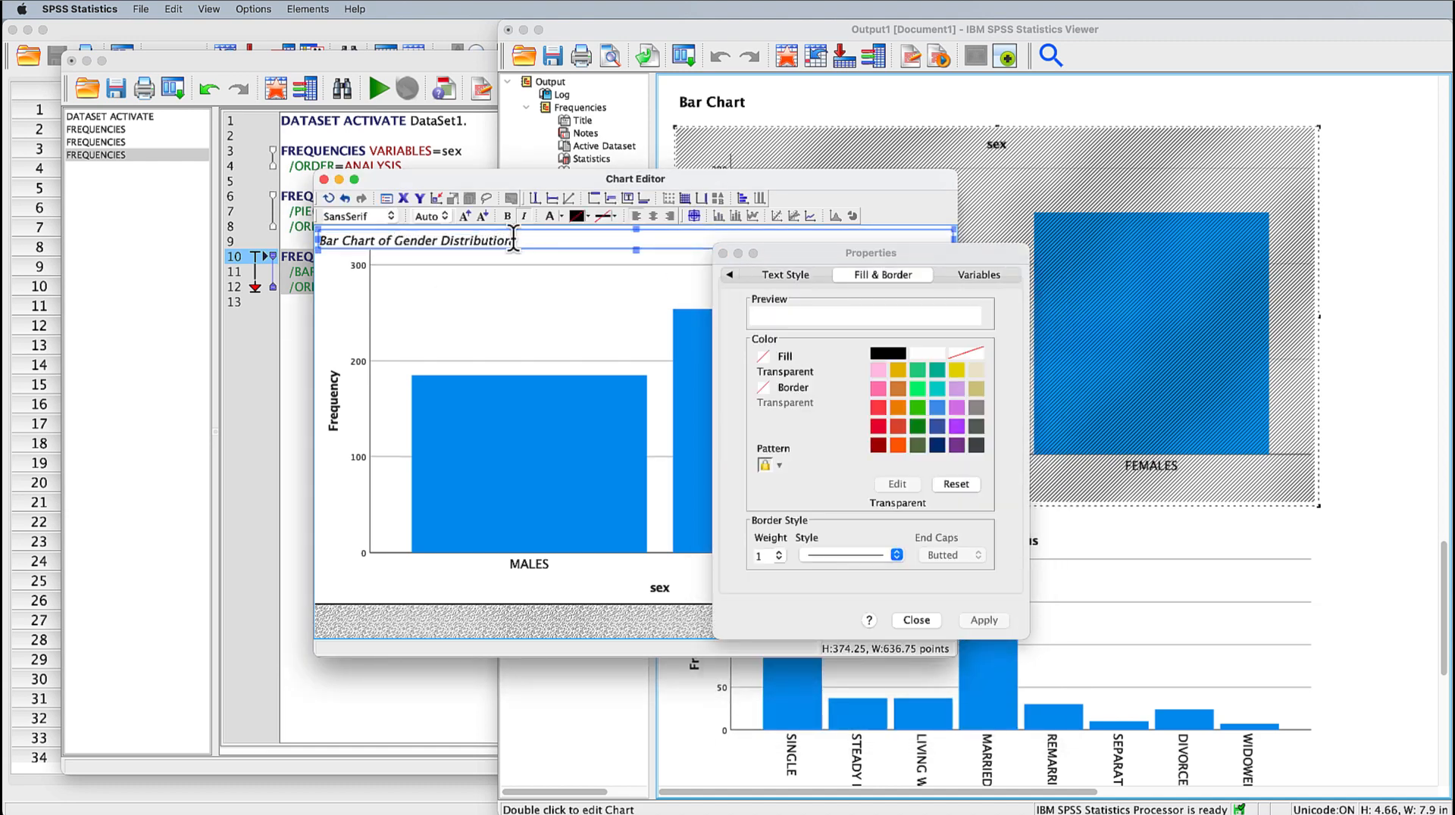
left_click(770, 274)
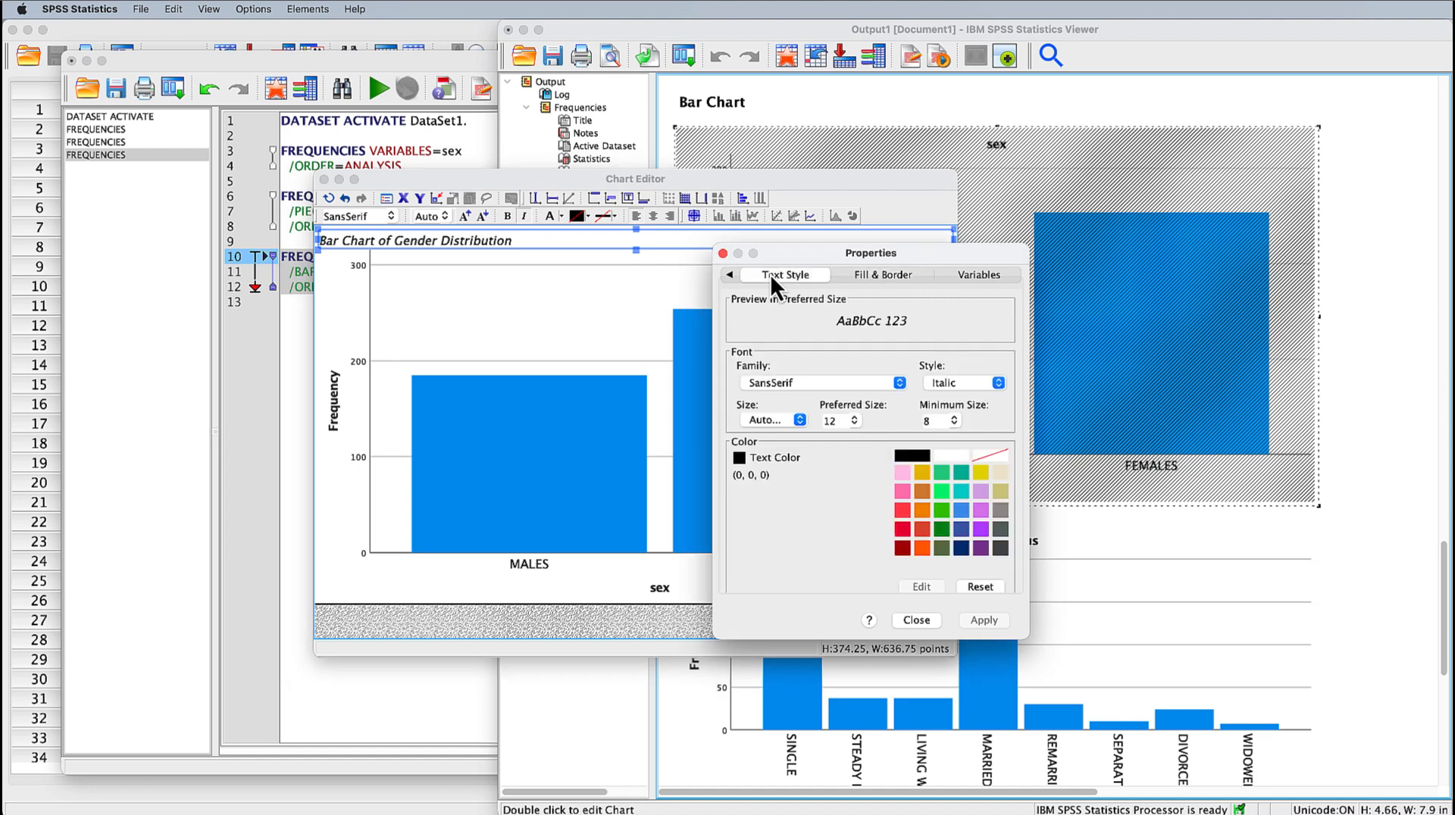
left_click(901, 385)
scroll(814, 442, "down", 5)
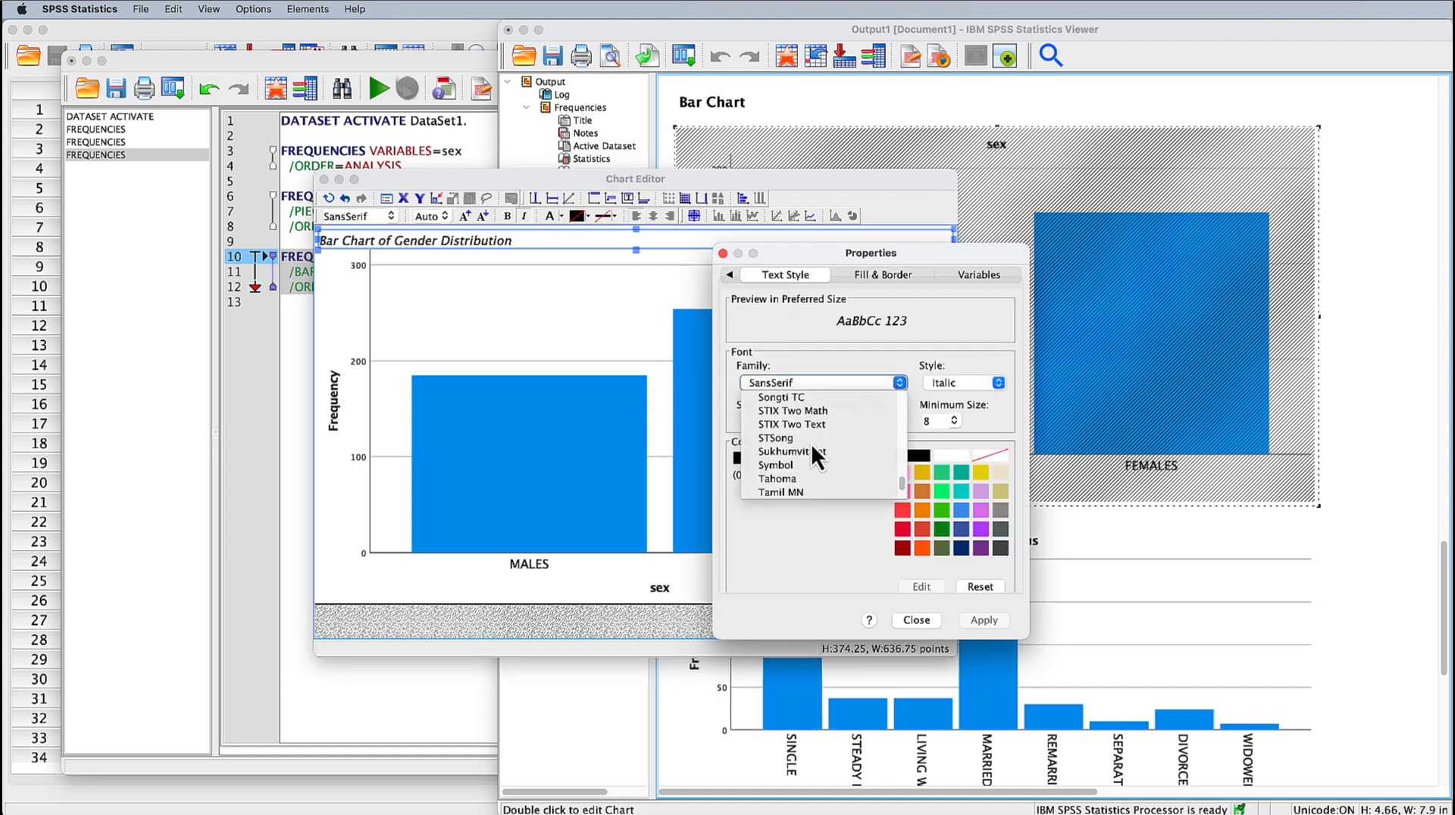
scroll(811, 443, "down", 3)
left_click(812, 439)
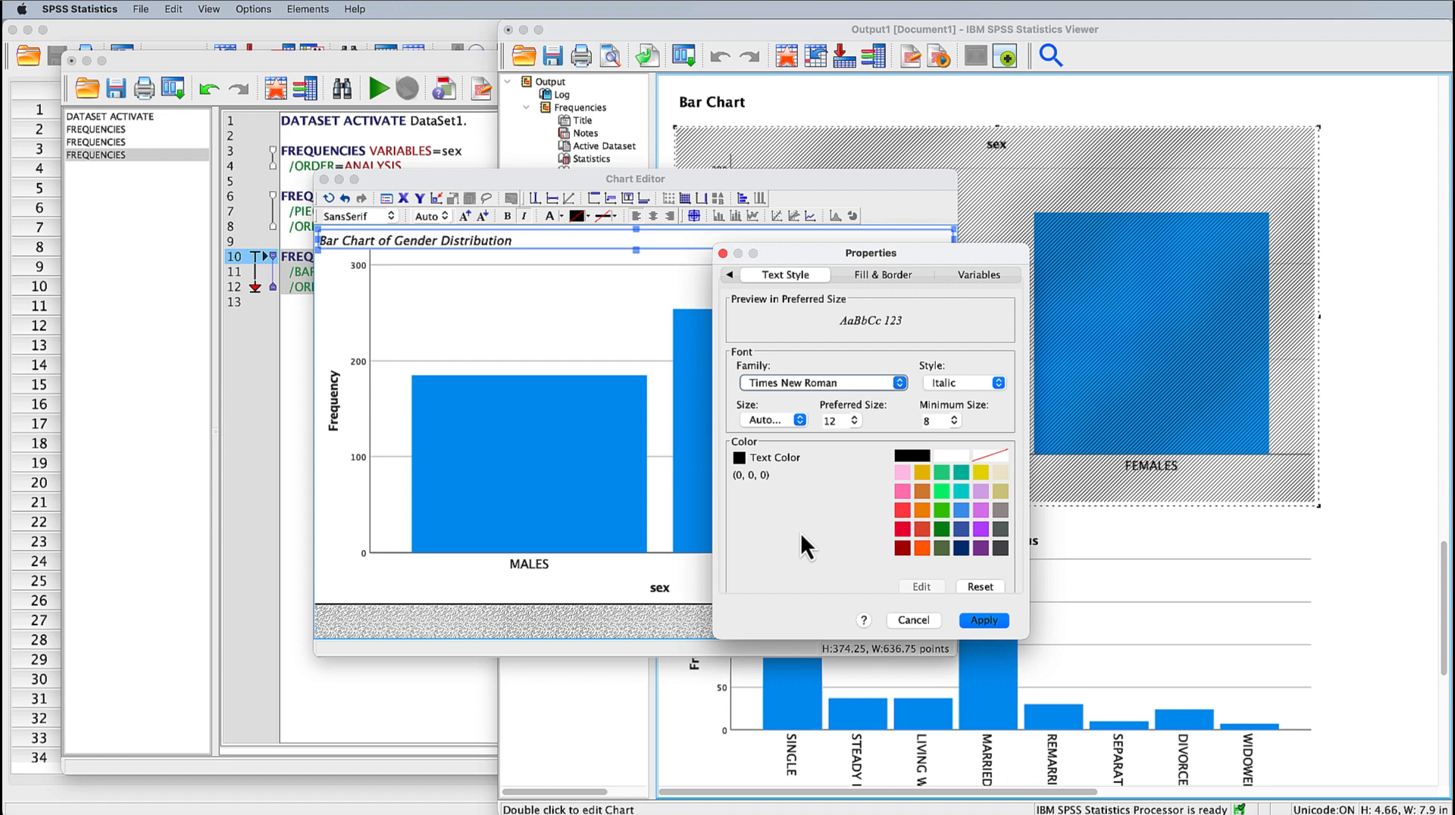
left_click(983, 620)
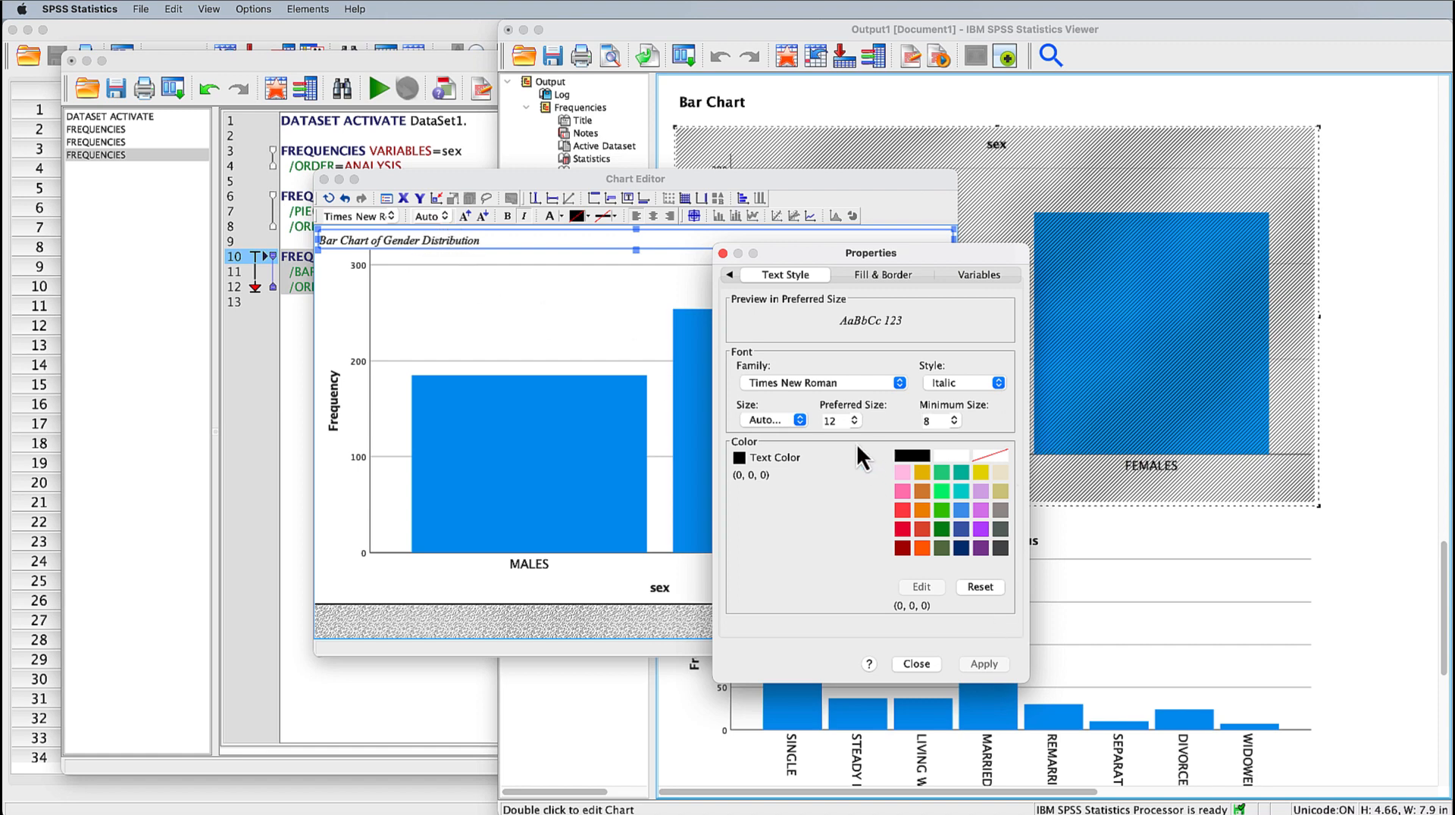
- Set the chart title's preferred size and fixed font size to 18, apply the change and close its properties
left_click(853, 419)
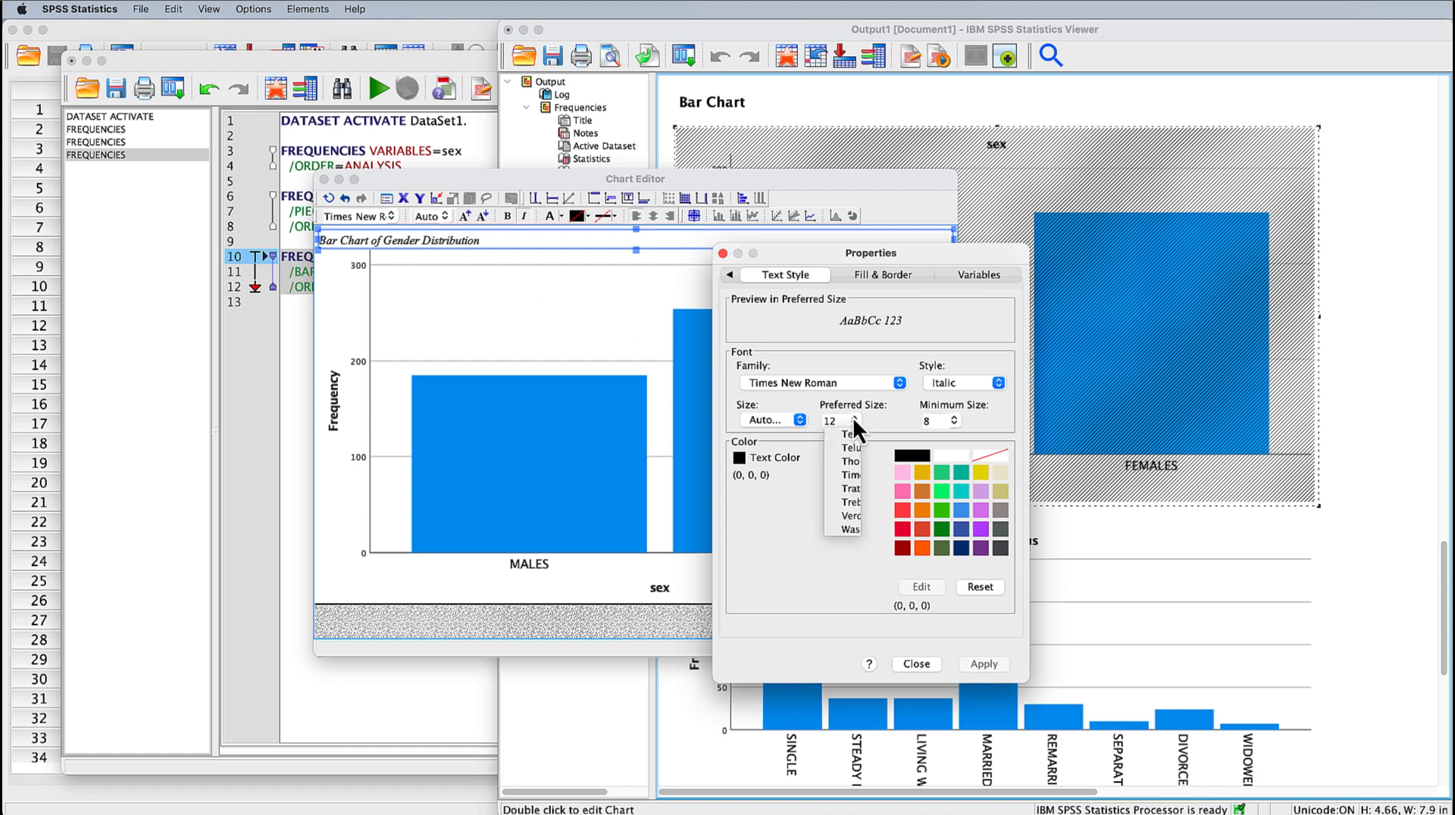
left_click(843, 476)
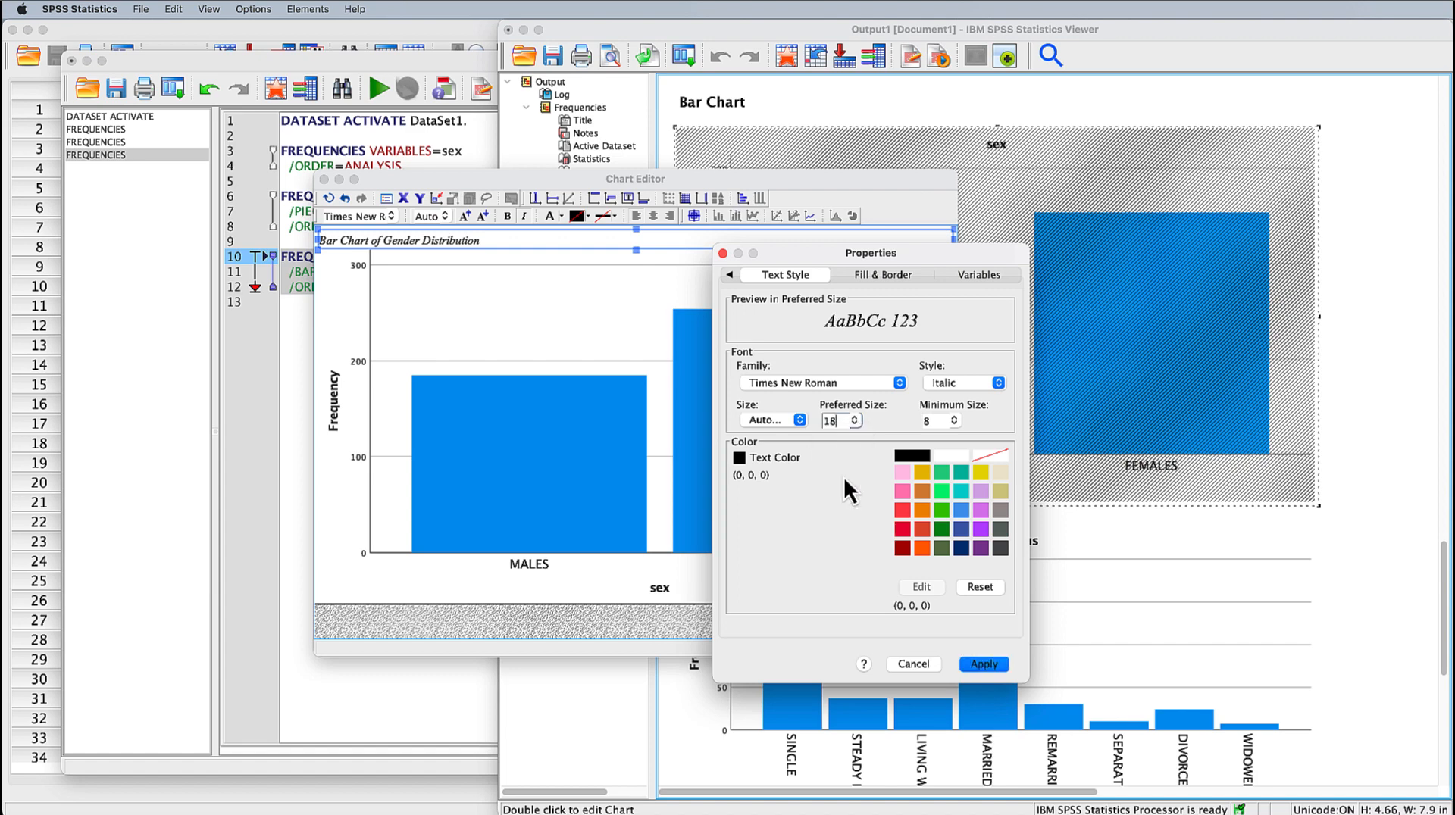
left_click(798, 420)
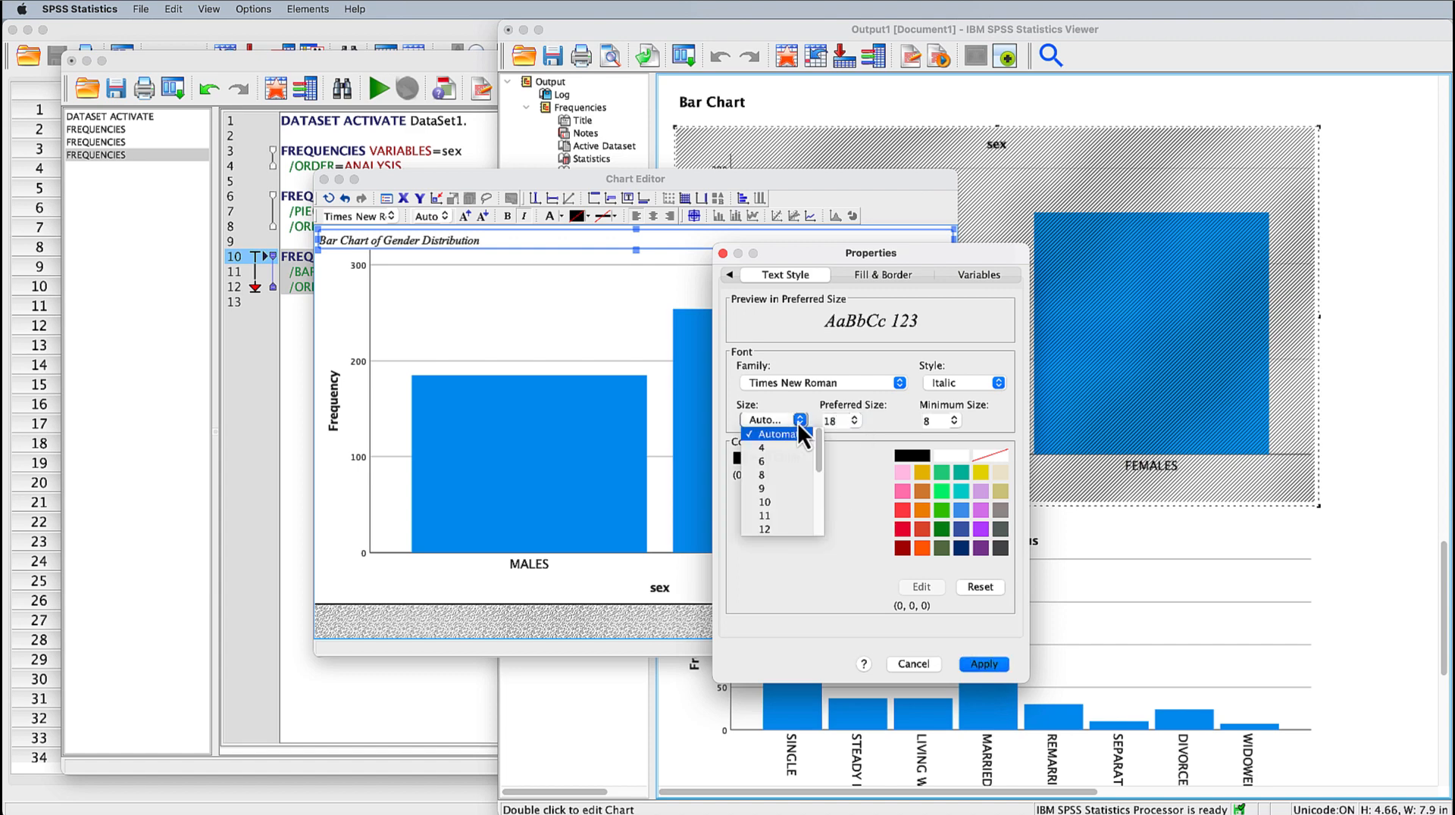
scroll(788, 495, "down", 3)
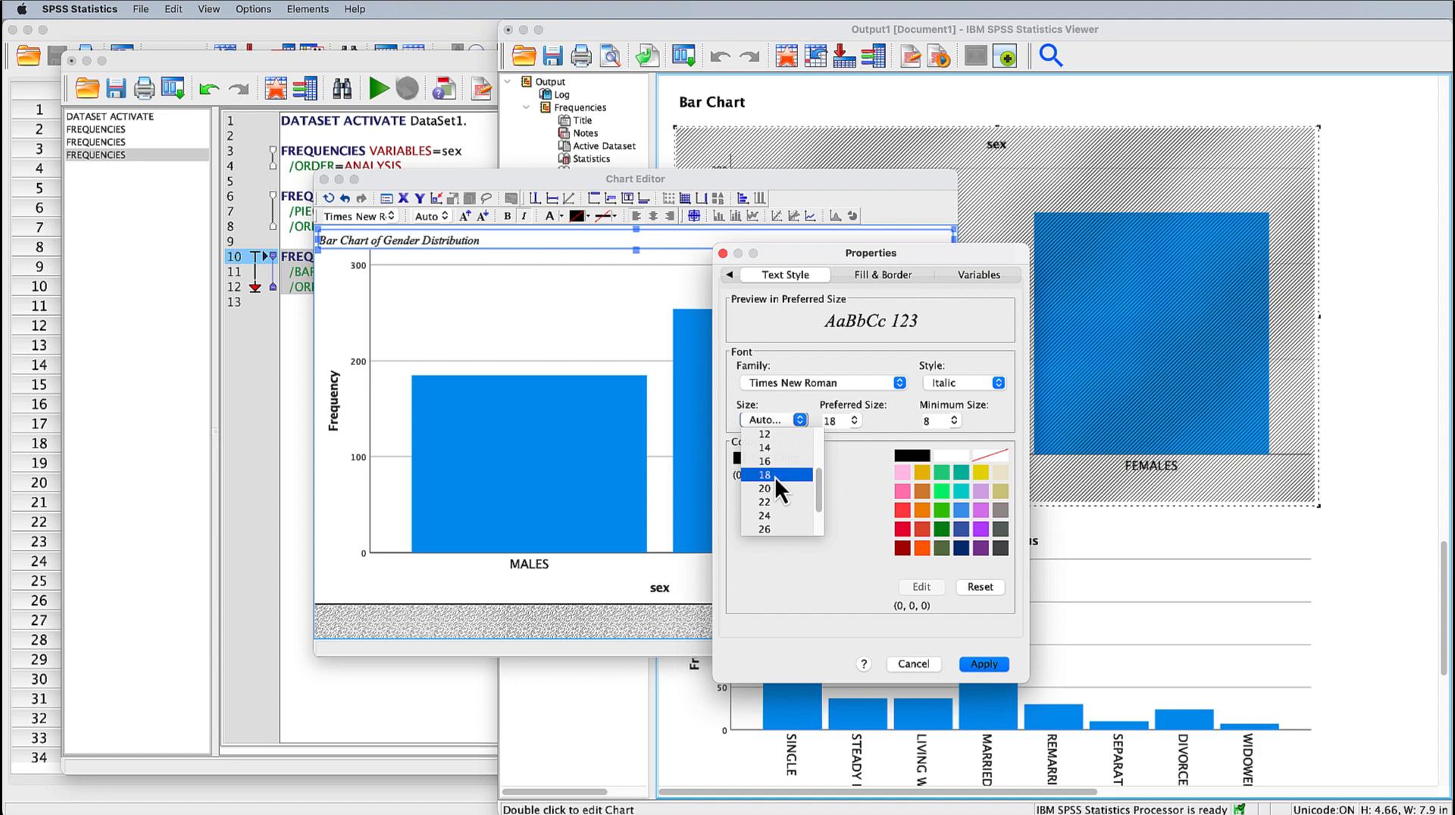
left_click(774, 476)
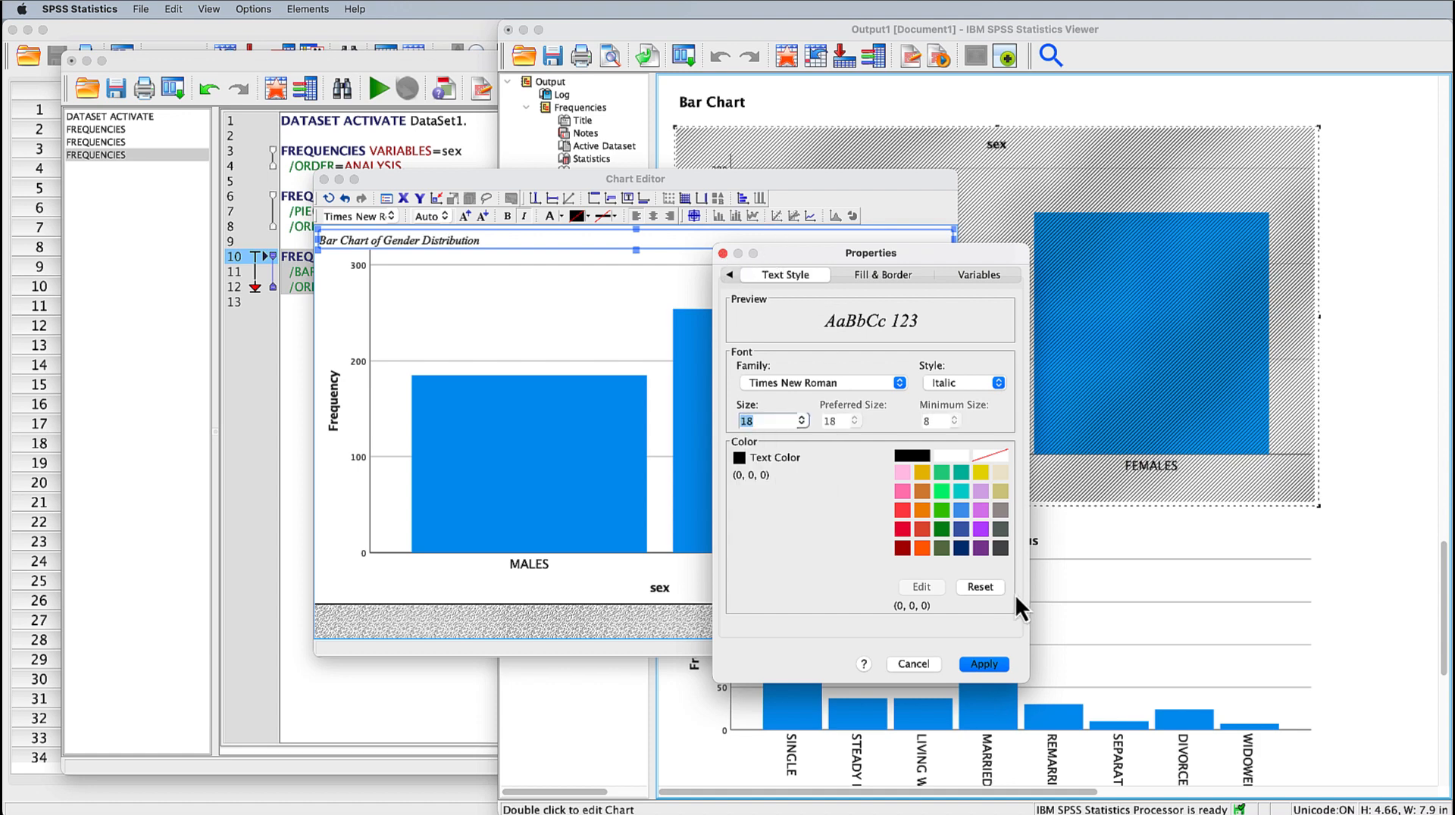
left_click(985, 664)
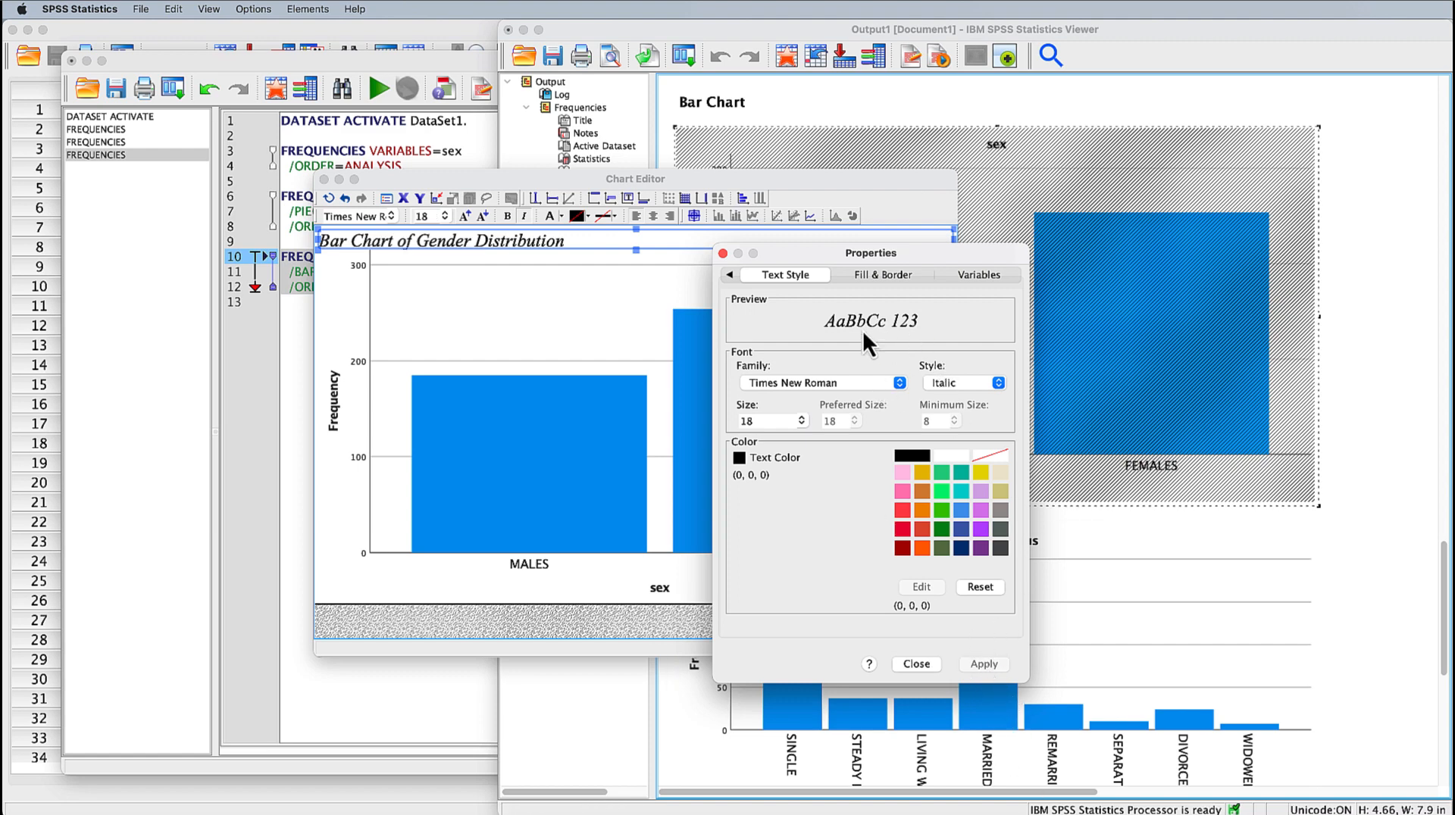
left_click(722, 254)
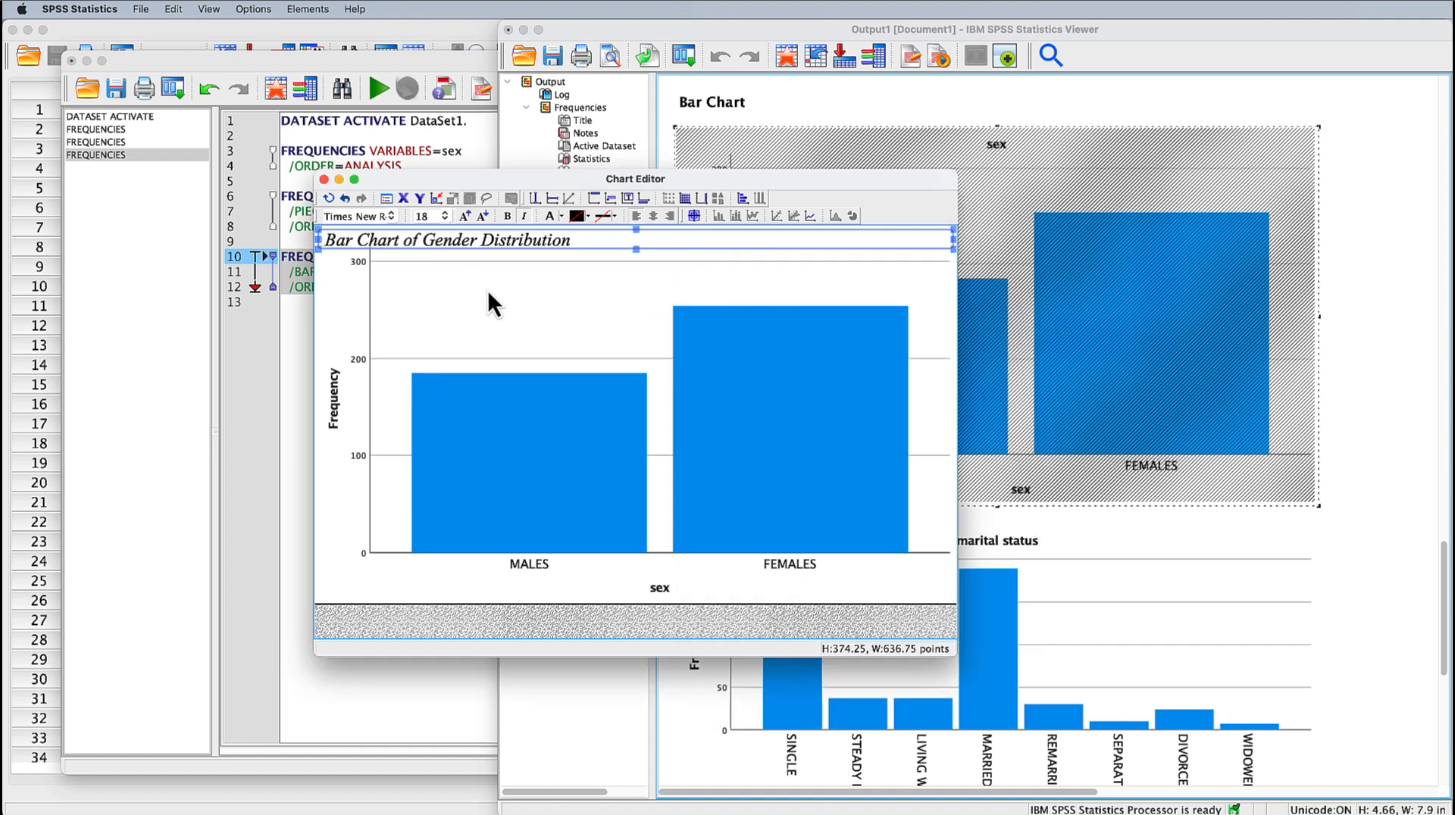
- Make the title frame slightly taller and lower the upper edge of the chart area so the bars clear the title
left_click(409, 258)
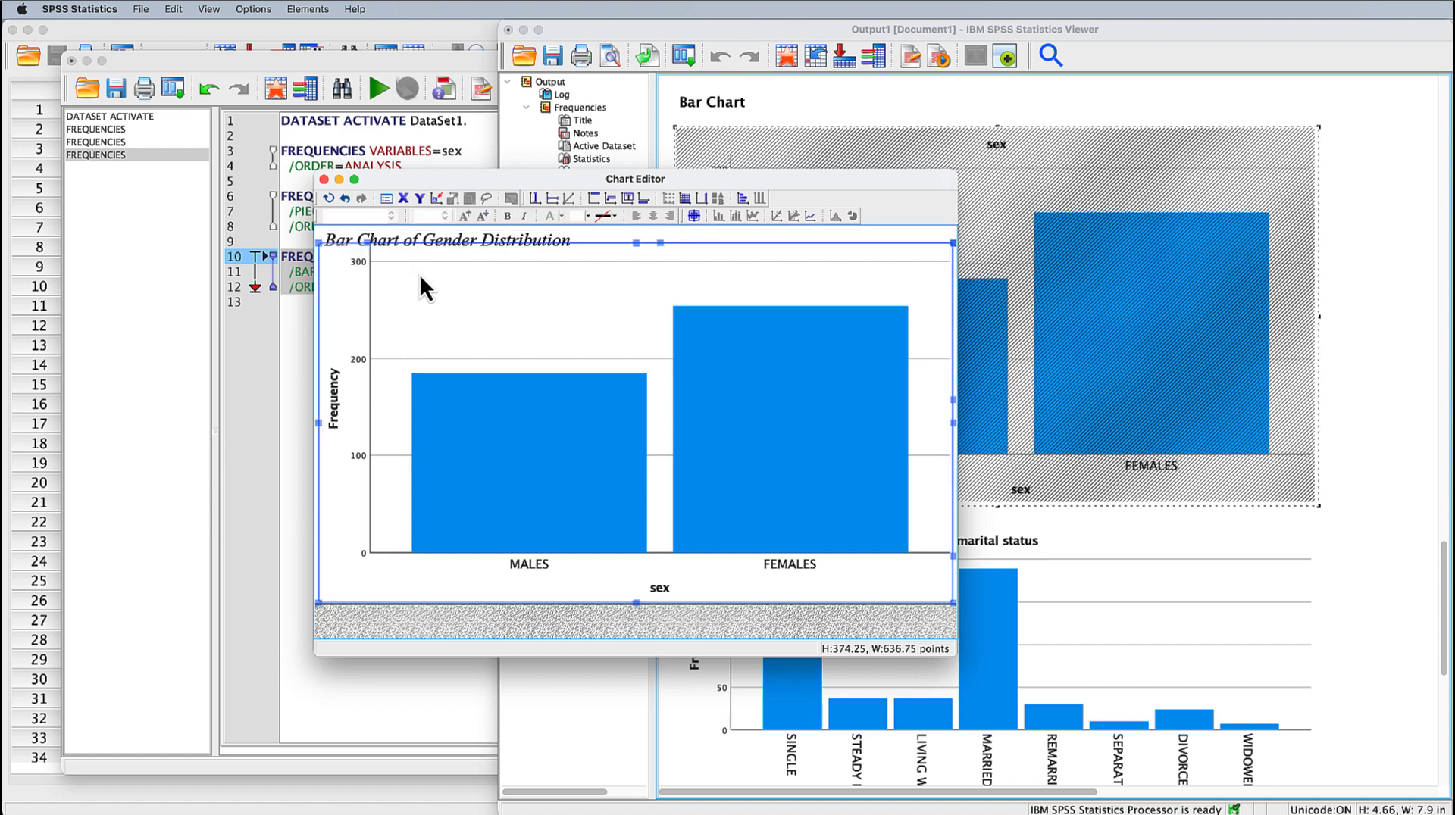
left_click(579, 241)
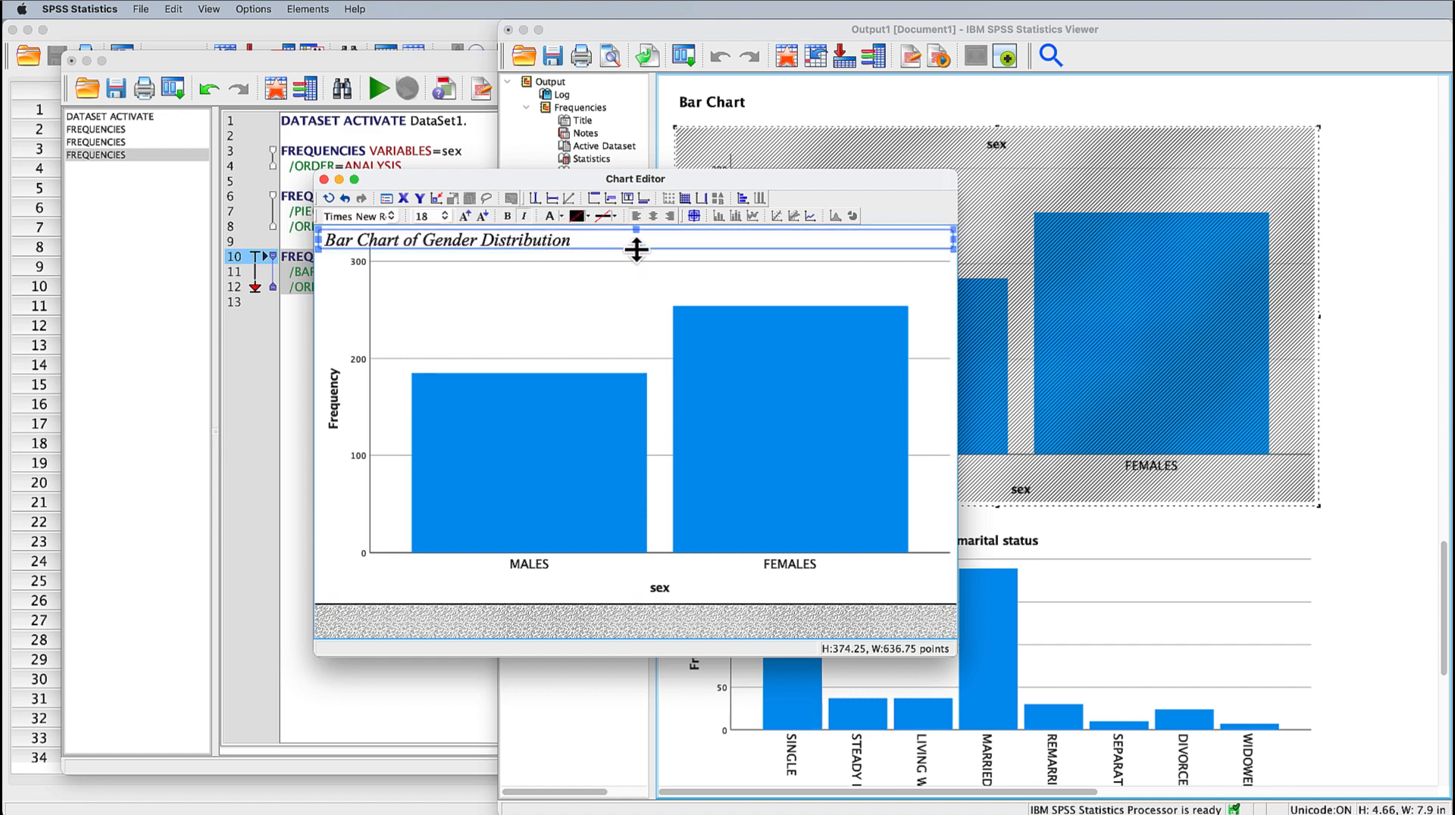
left_click_drag(635, 250, 636, 262)
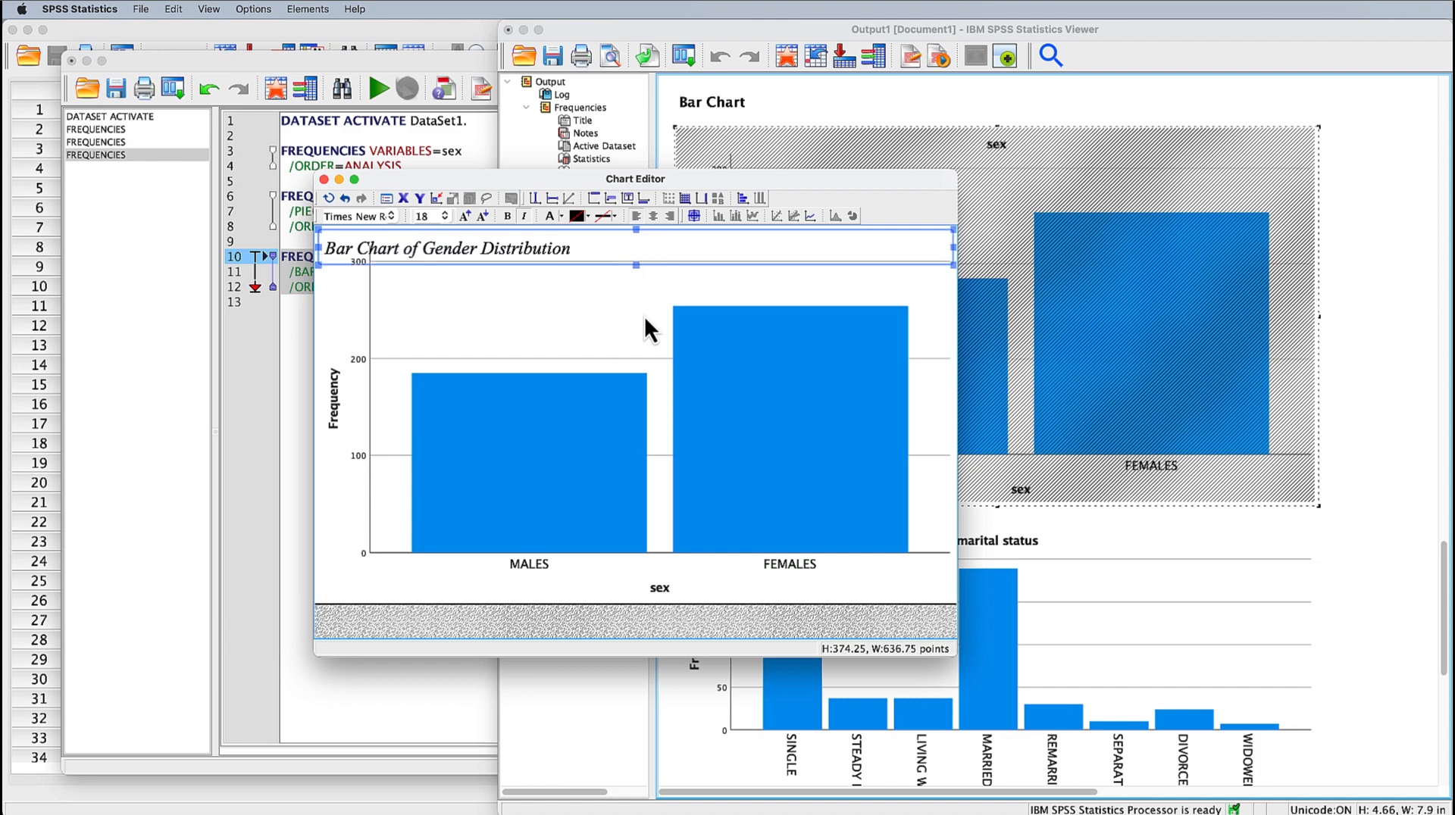
left_click(448, 329)
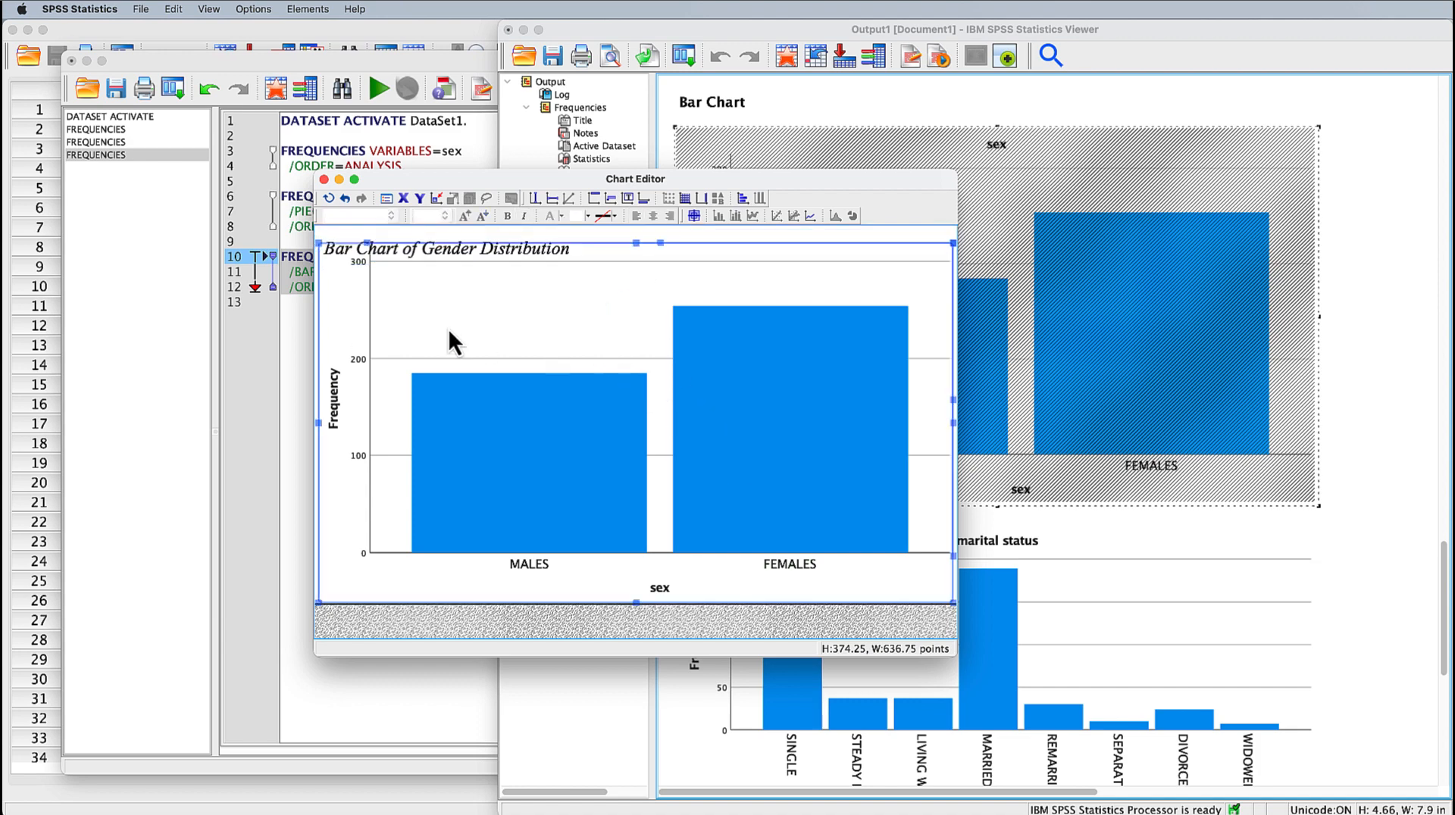
left_click_drag(634, 241, 635, 269)
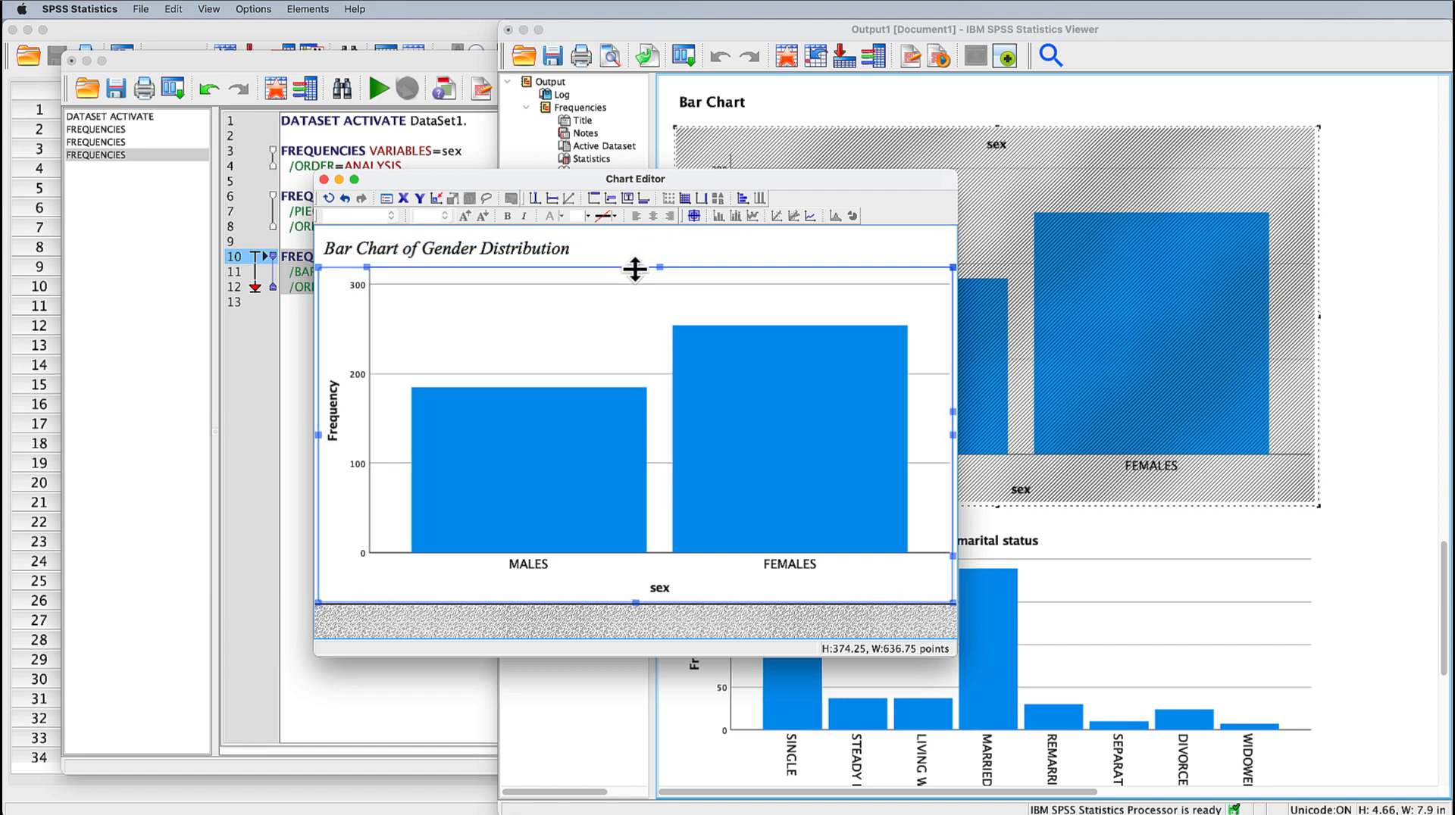
left_click(611, 328)
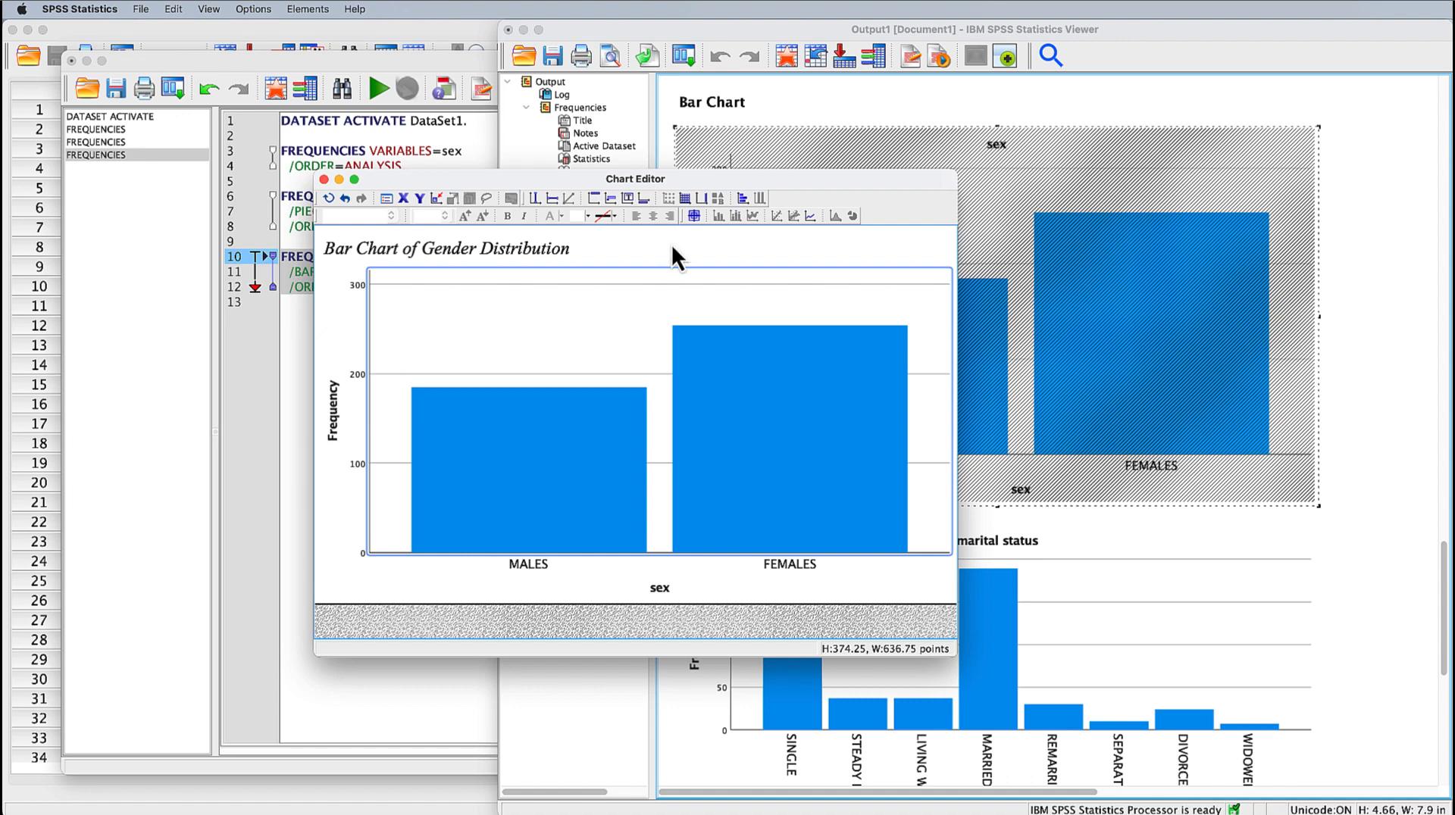
- Set the font family of the vertical axis title "Frequency" to Times New Roman and apply it
left_click(332, 429)
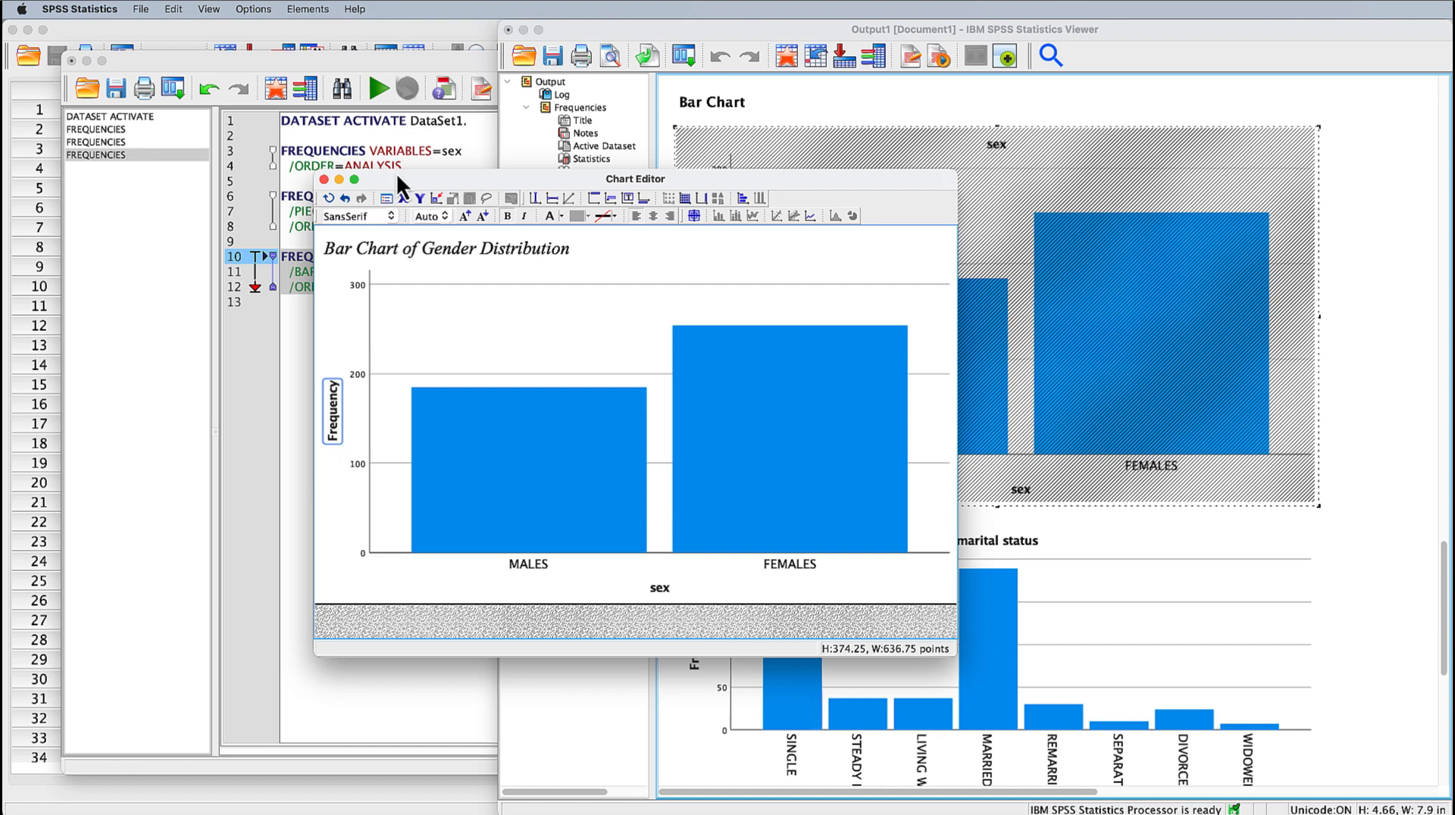
left_click(388, 199)
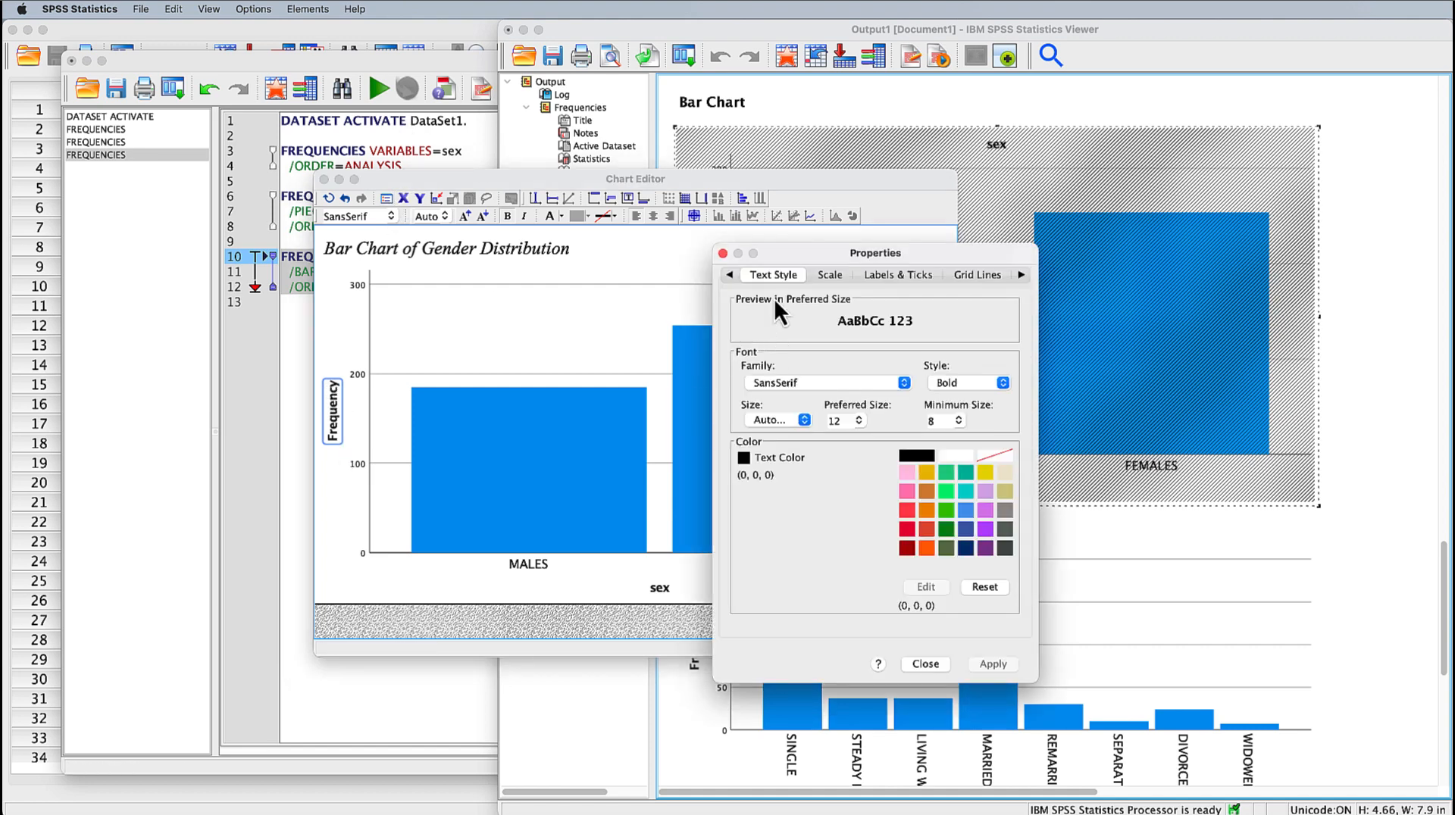
left_click(905, 385)
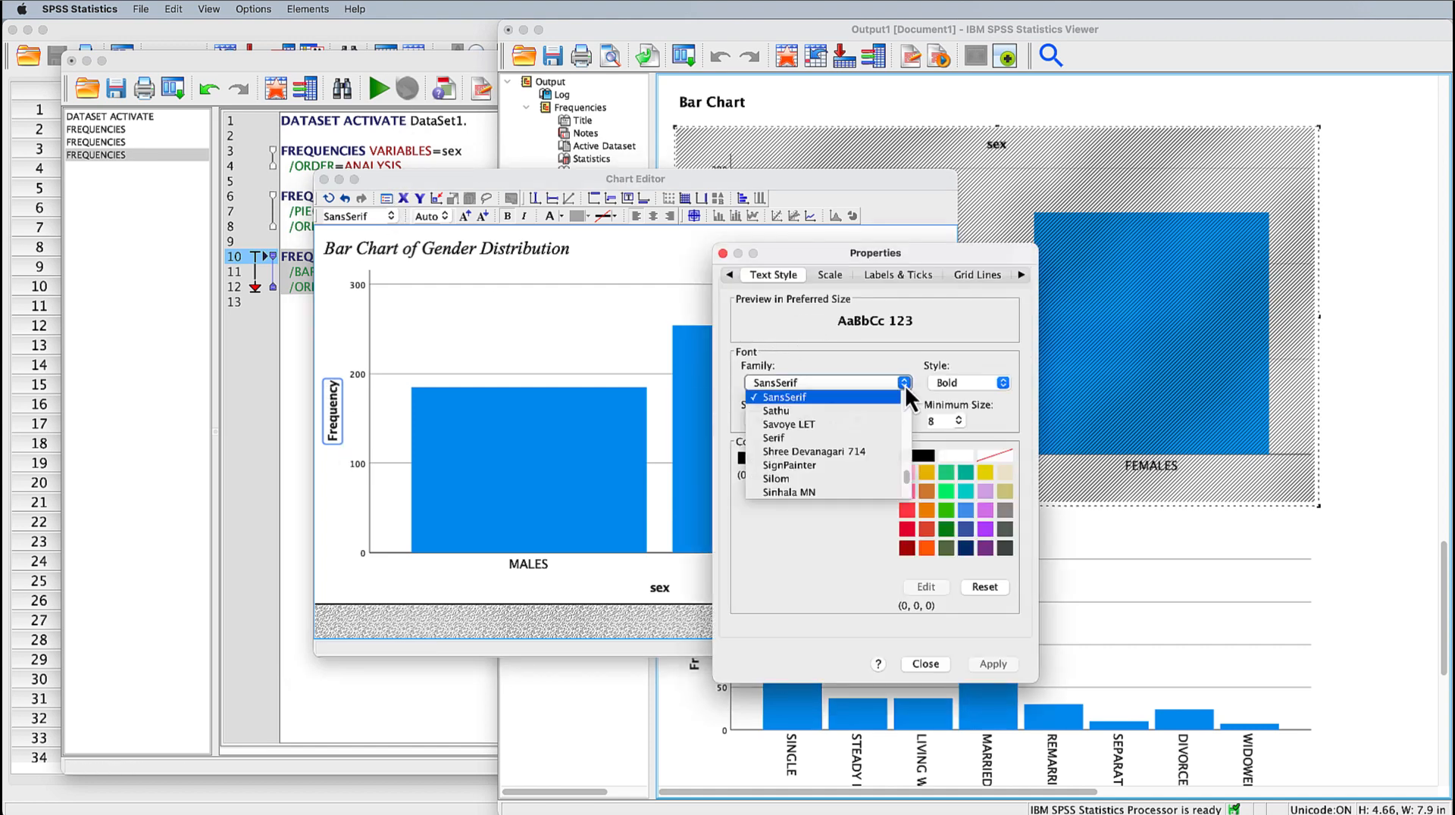
scroll(785, 480, "down", 10)
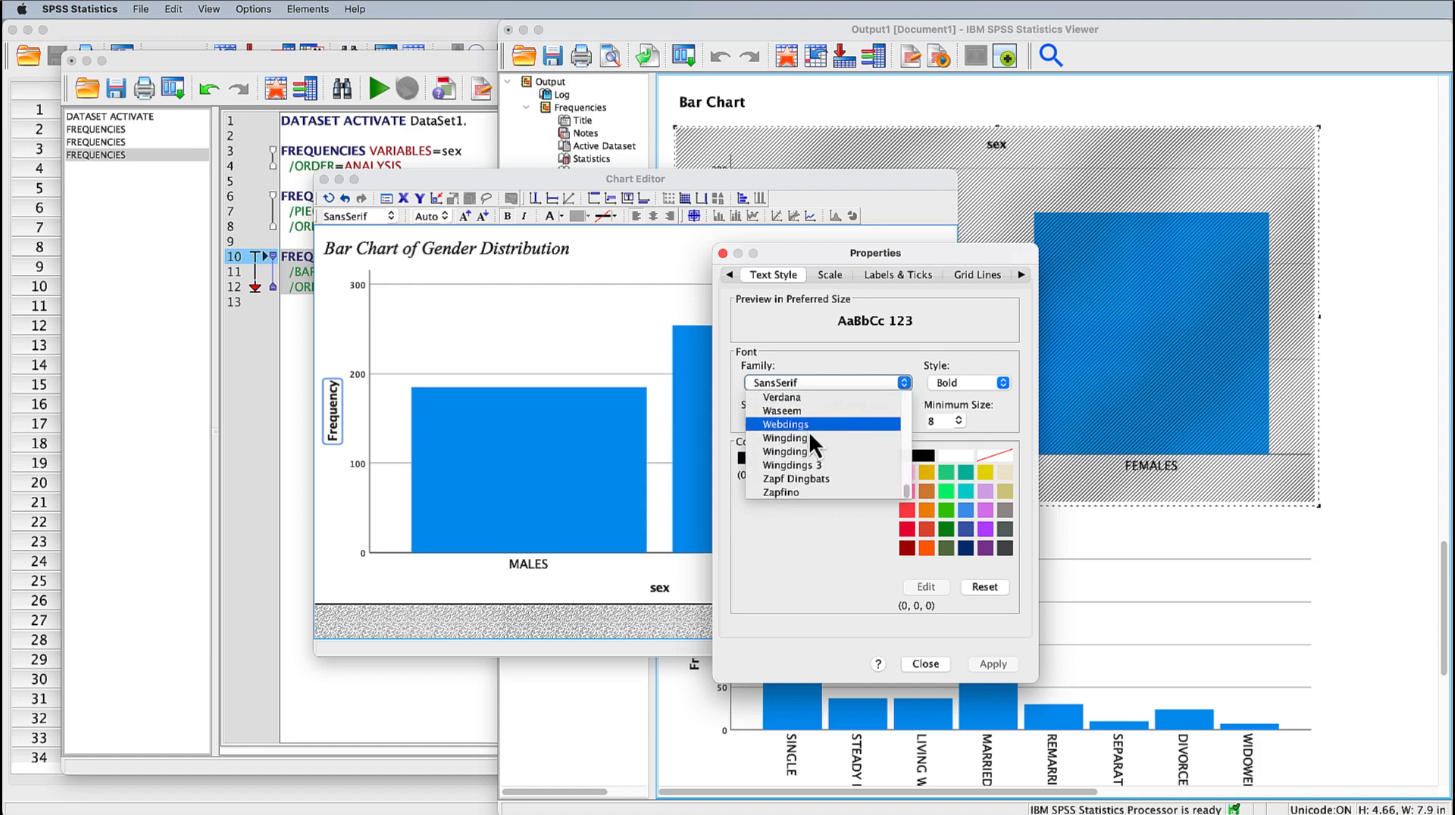
scroll(808, 431, "up", 4)
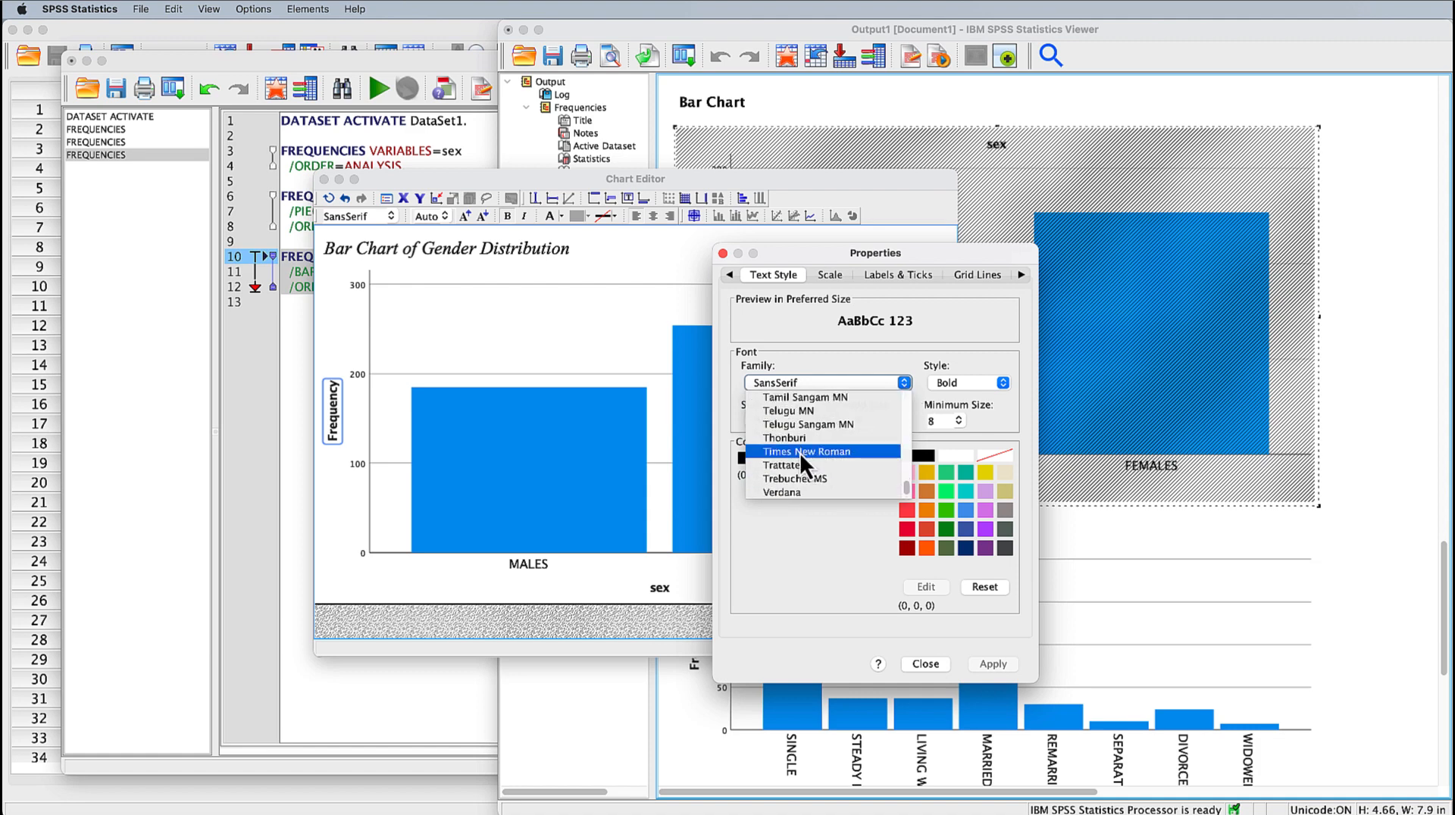
left_click(799, 452)
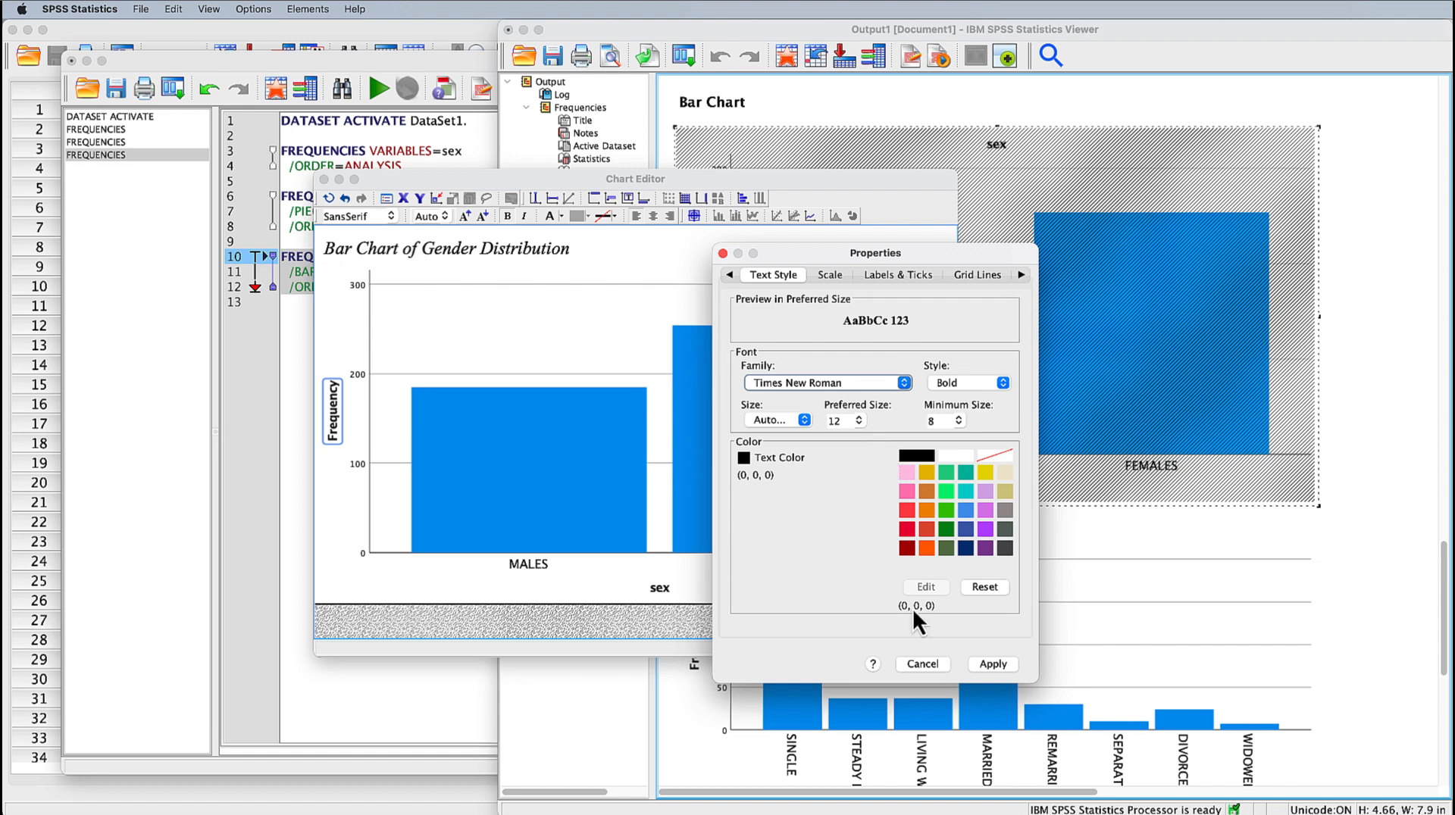
left_click(998, 663)
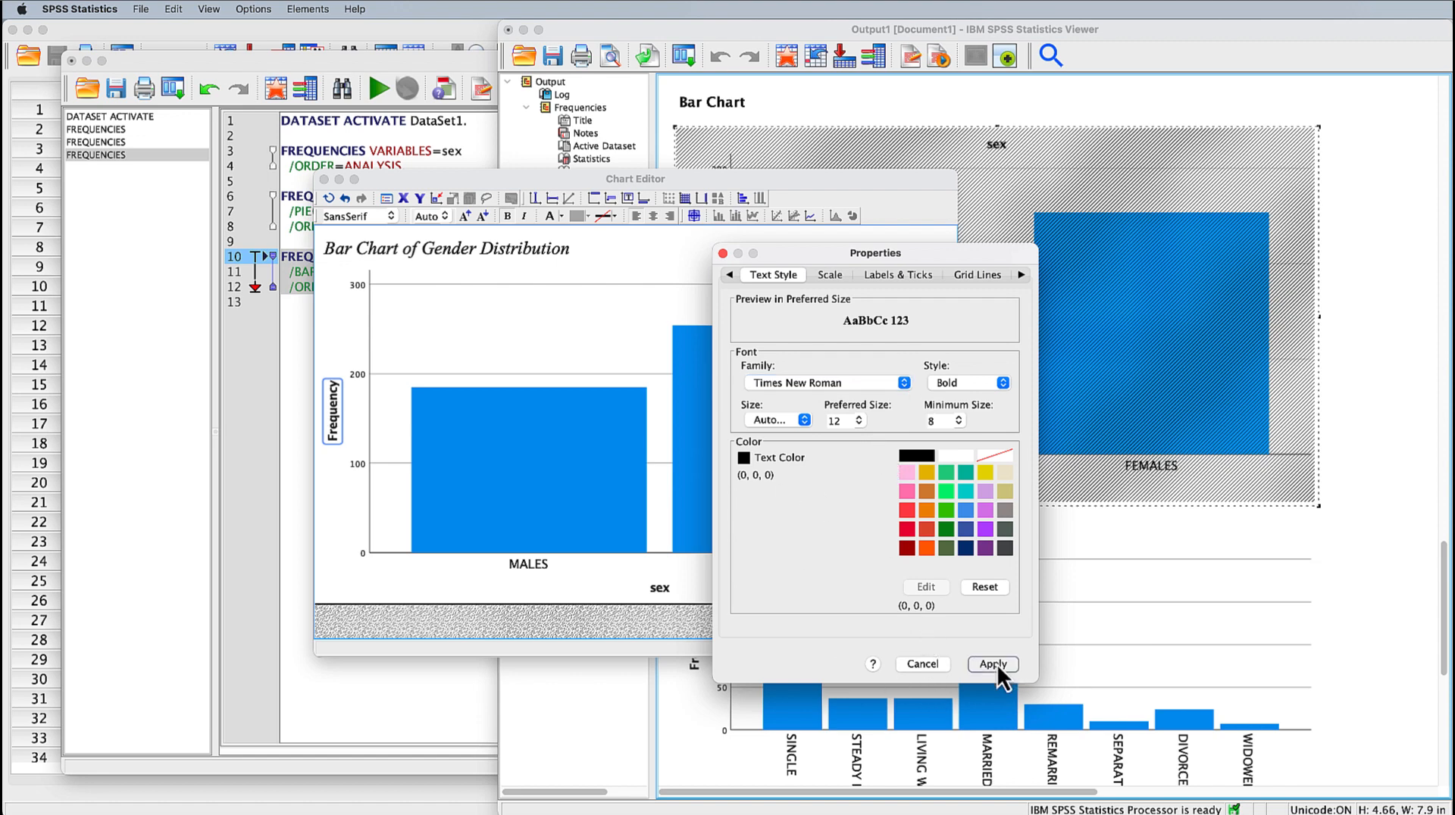
- Delete the horizontal axis title "sex" from the gender distribution bar chart
left_click(658, 590)
left_click(659, 592)
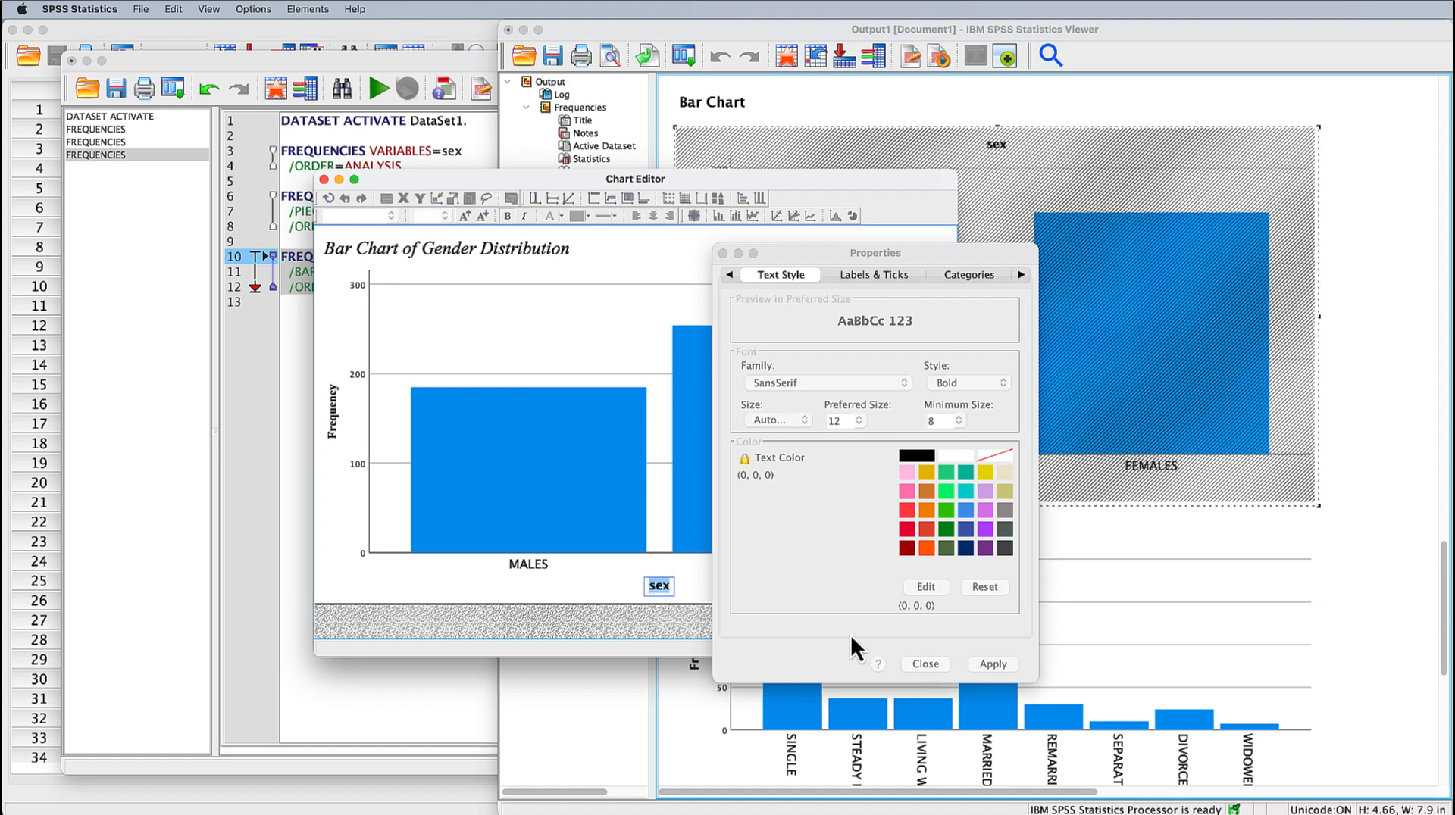
key("BackSpace")
left_click(695, 579)
- Set the font family of the MALES and FEMALES category labels to Times New Roman, apply it and close the properties
left_click(530, 573)
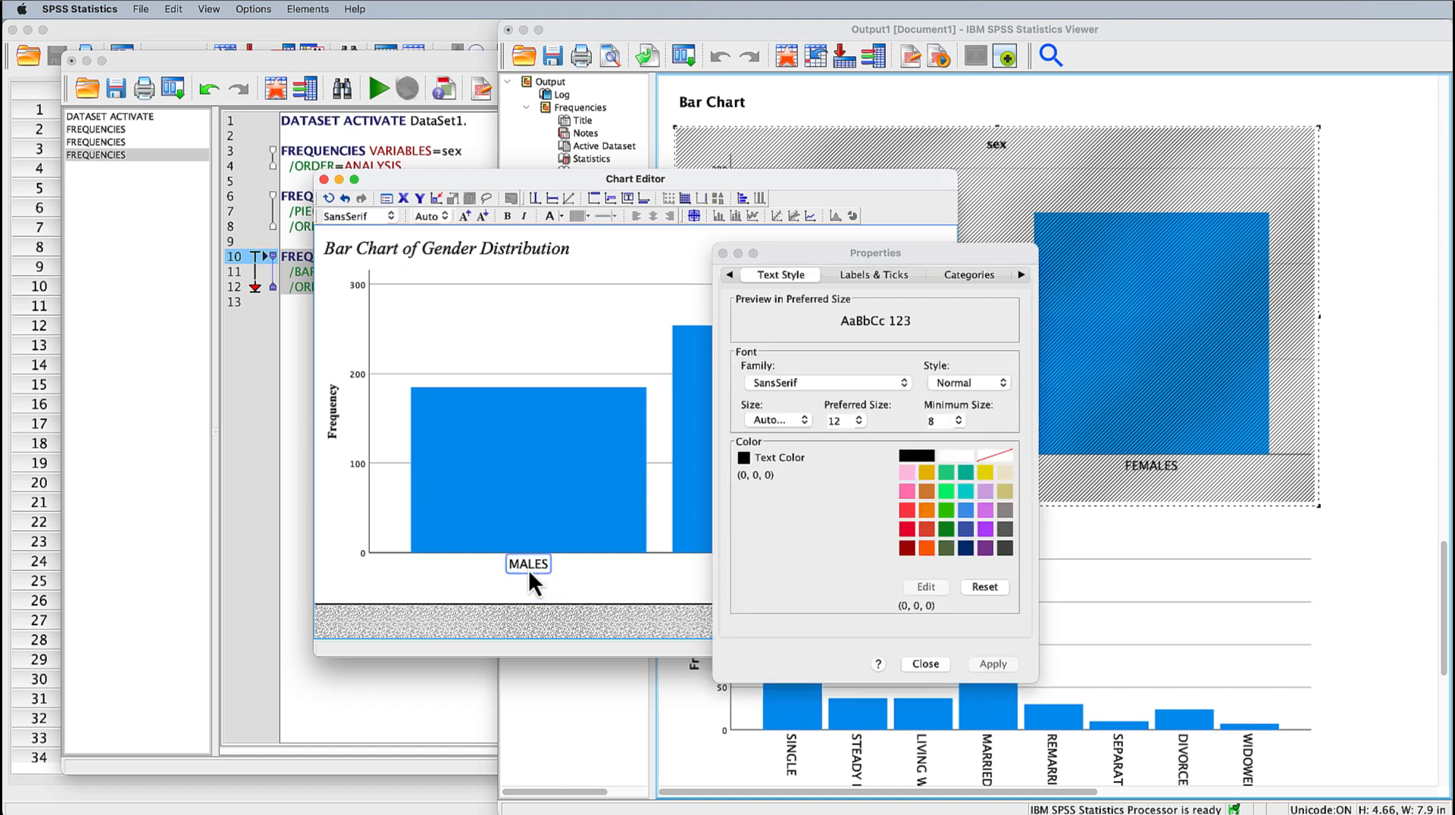
left_click(844, 385)
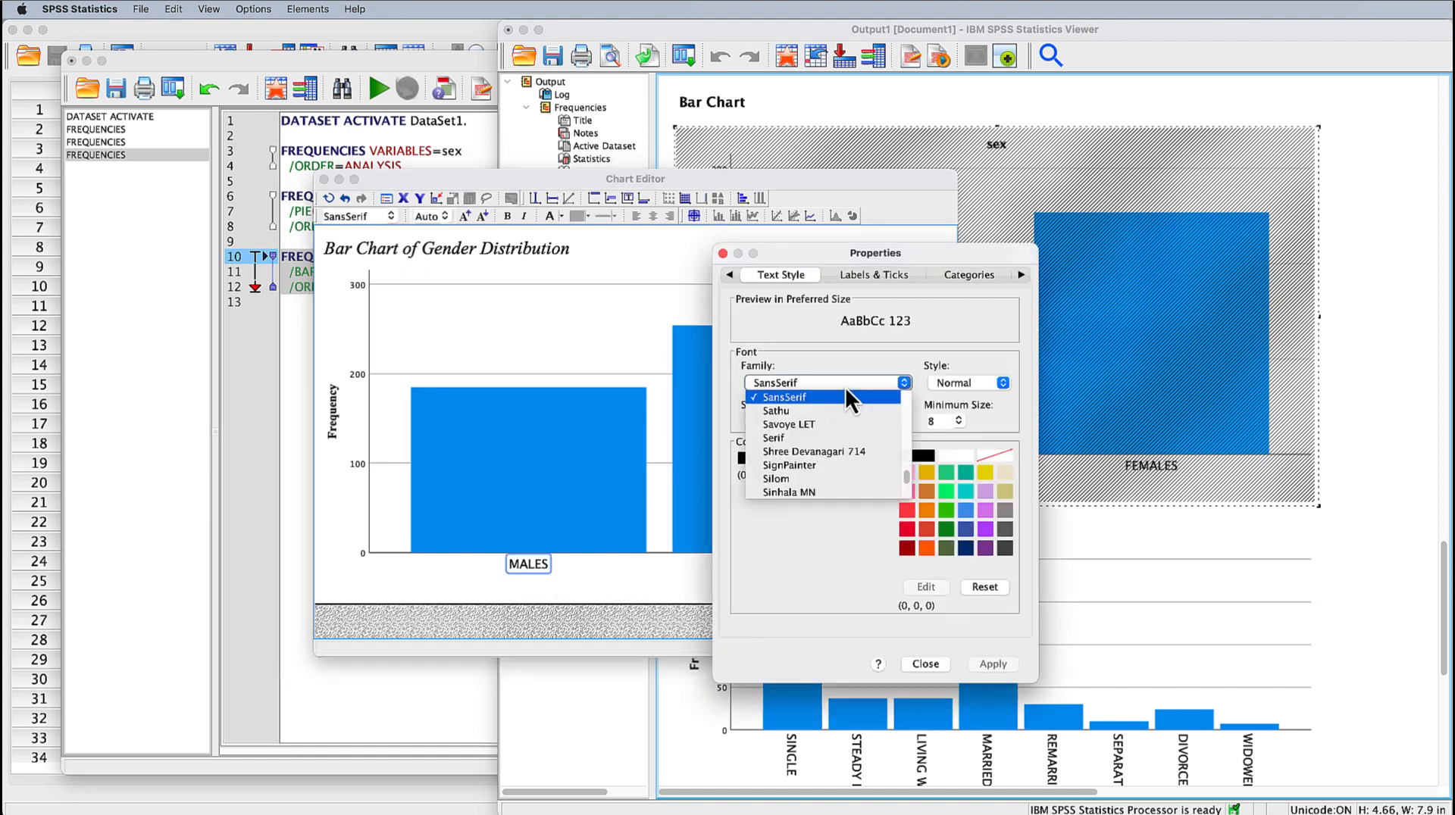
scroll(809, 466, "down", 10)
scroll(809, 466, "up", 3)
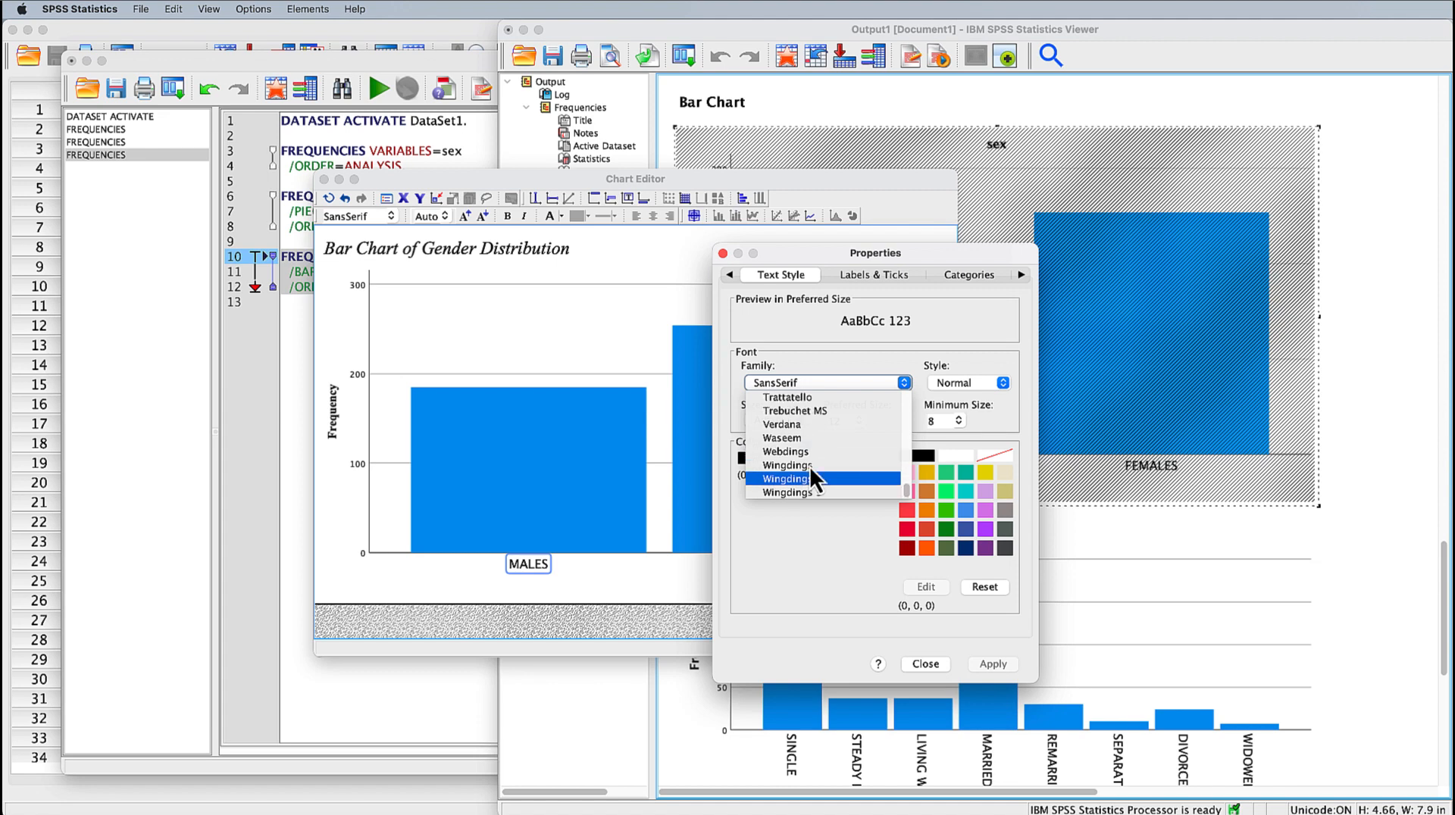
left_click(807, 400)
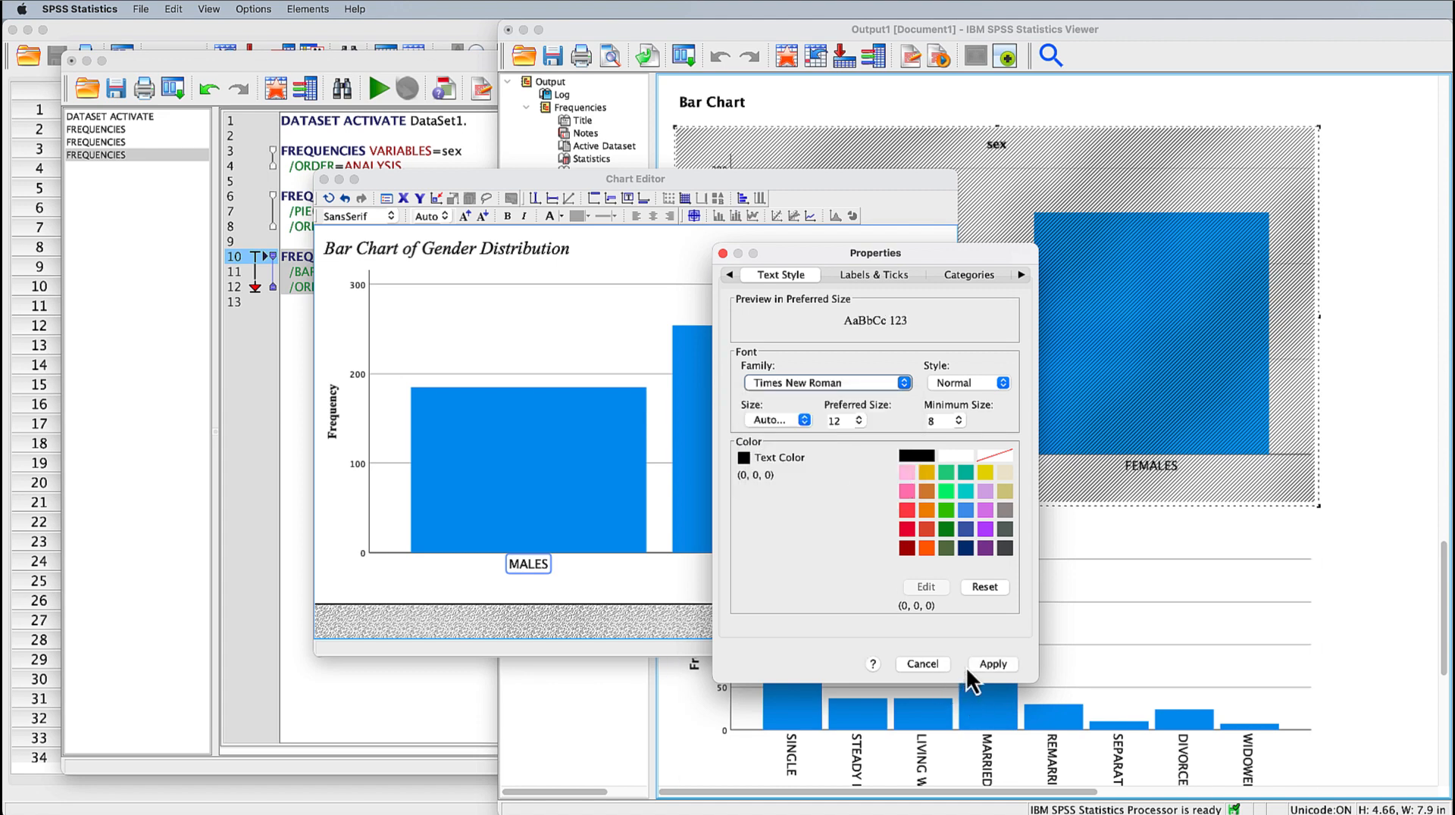
left_click(982, 666)
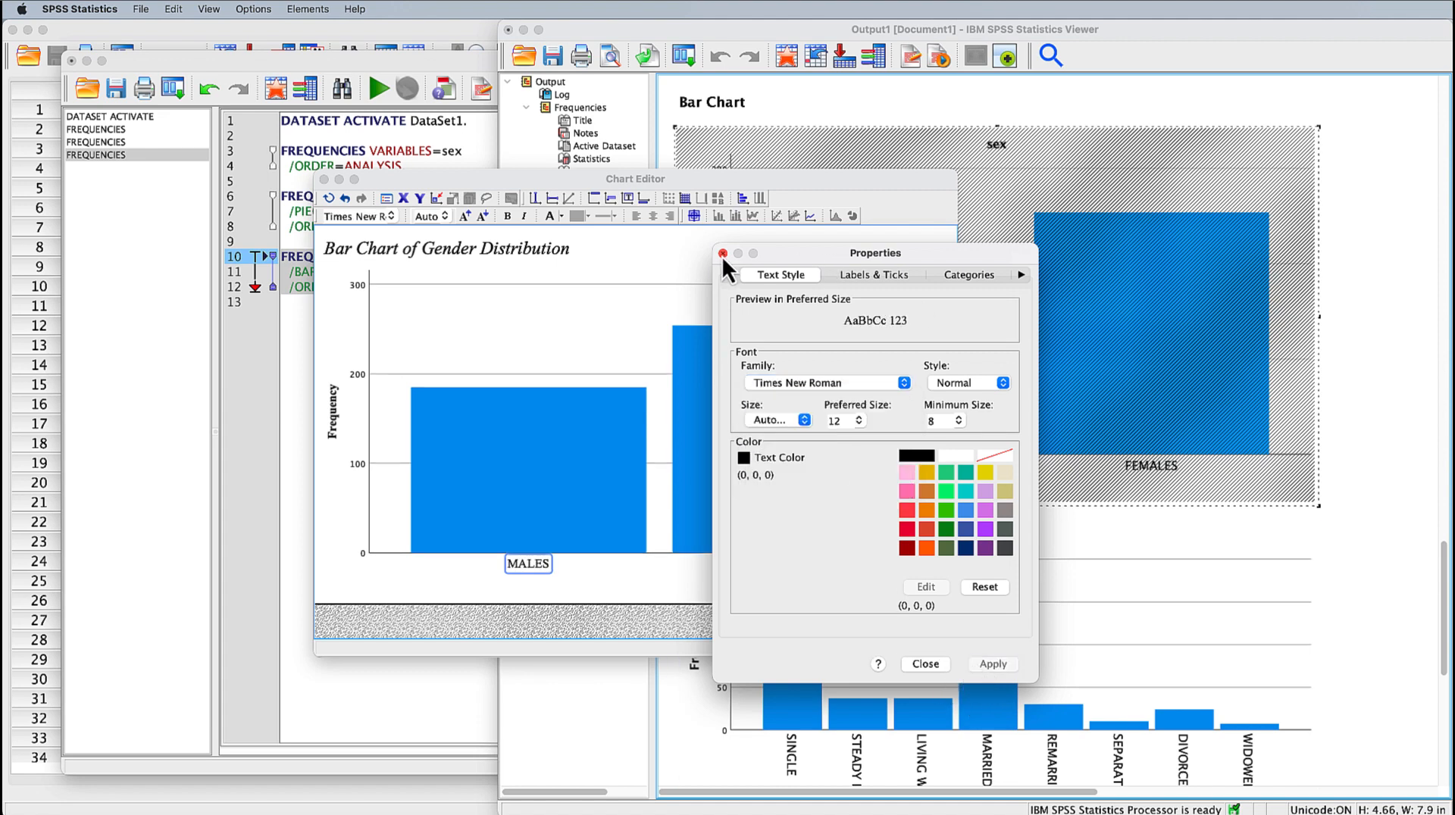
left_click(722, 255)
- Finish editing the gender bar chart and return to the survey_2024_Lab2.sav data window
left_click(686, 604)
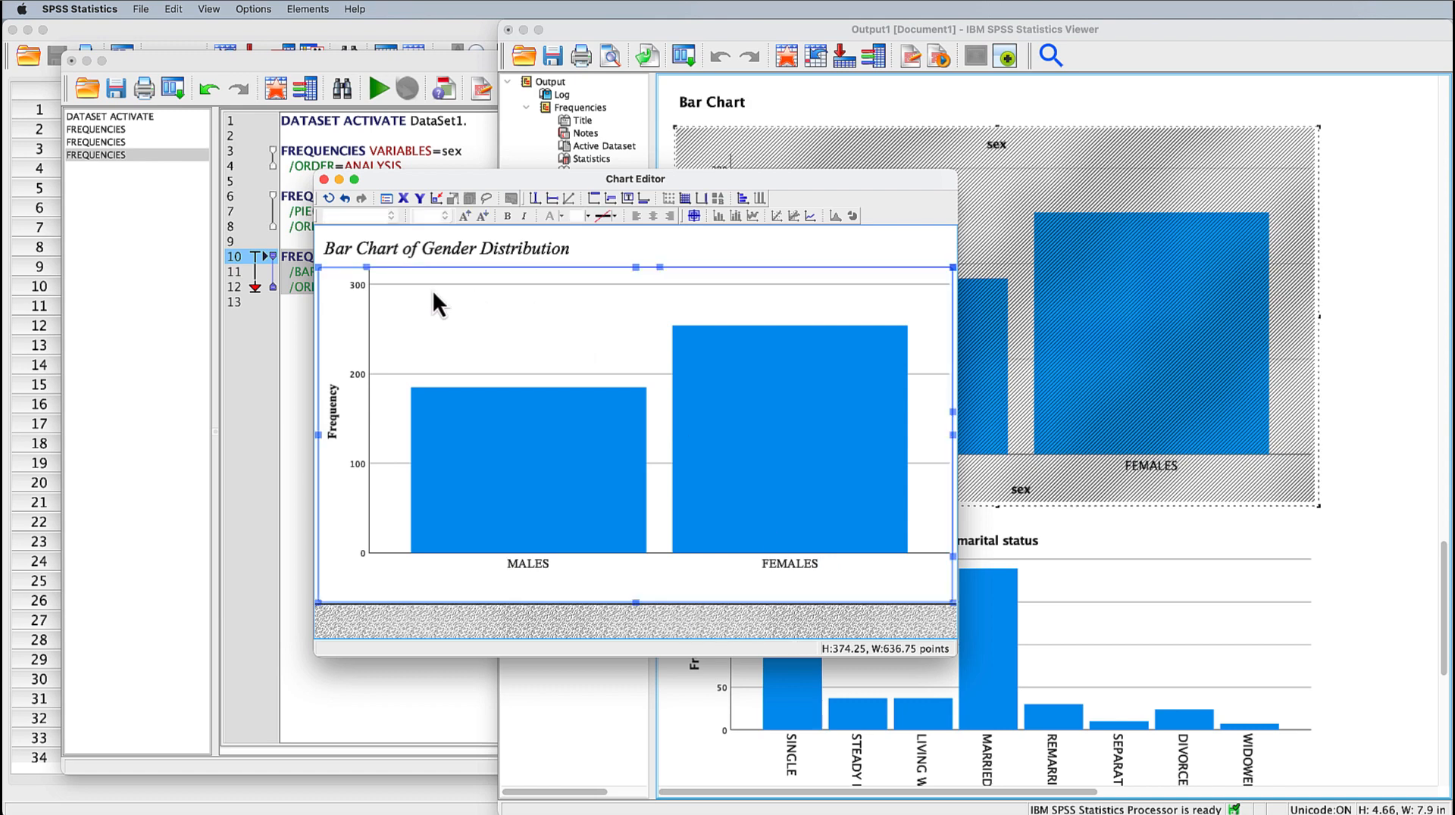
left_click(740, 257)
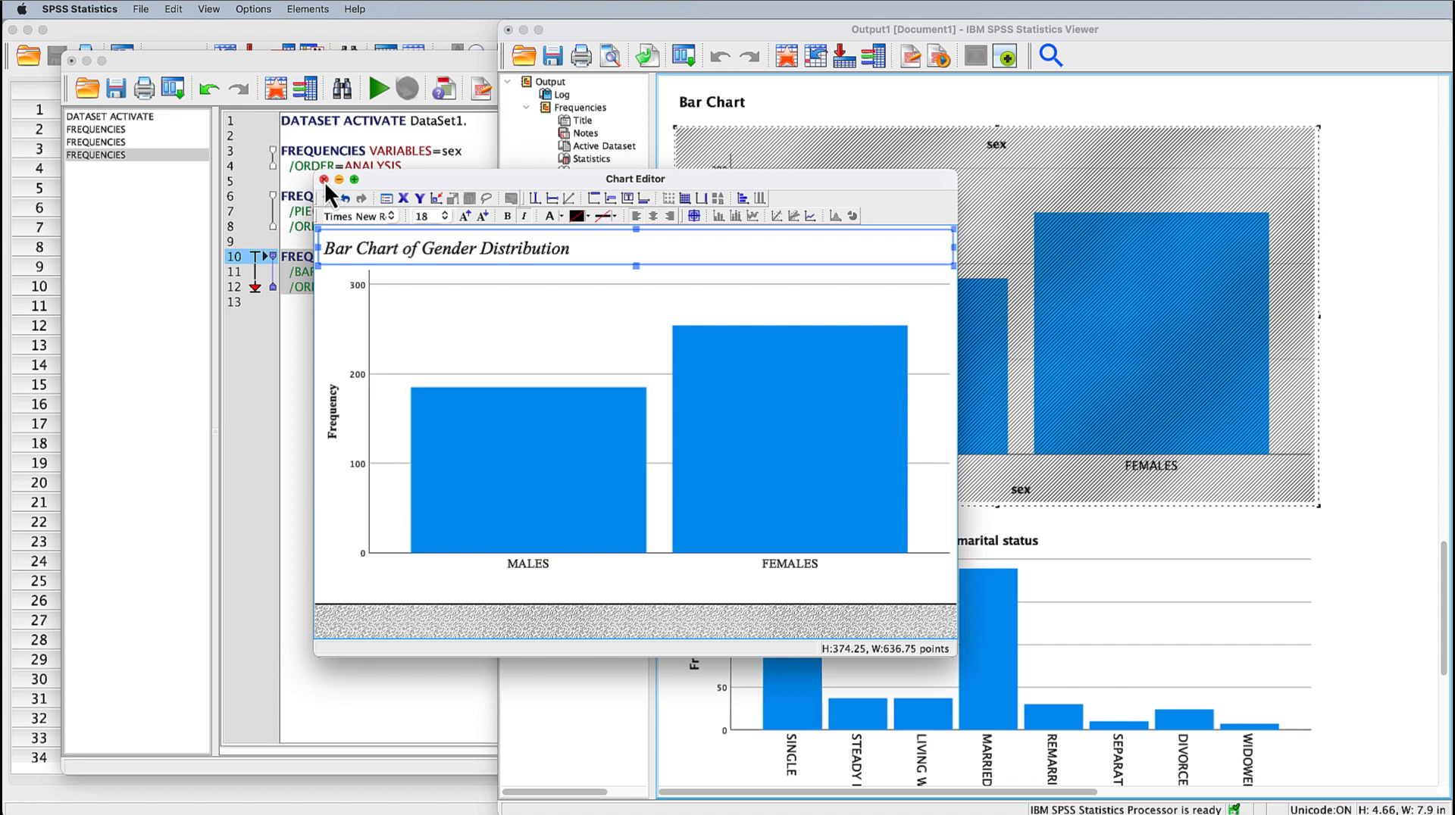
left_click(324, 179)
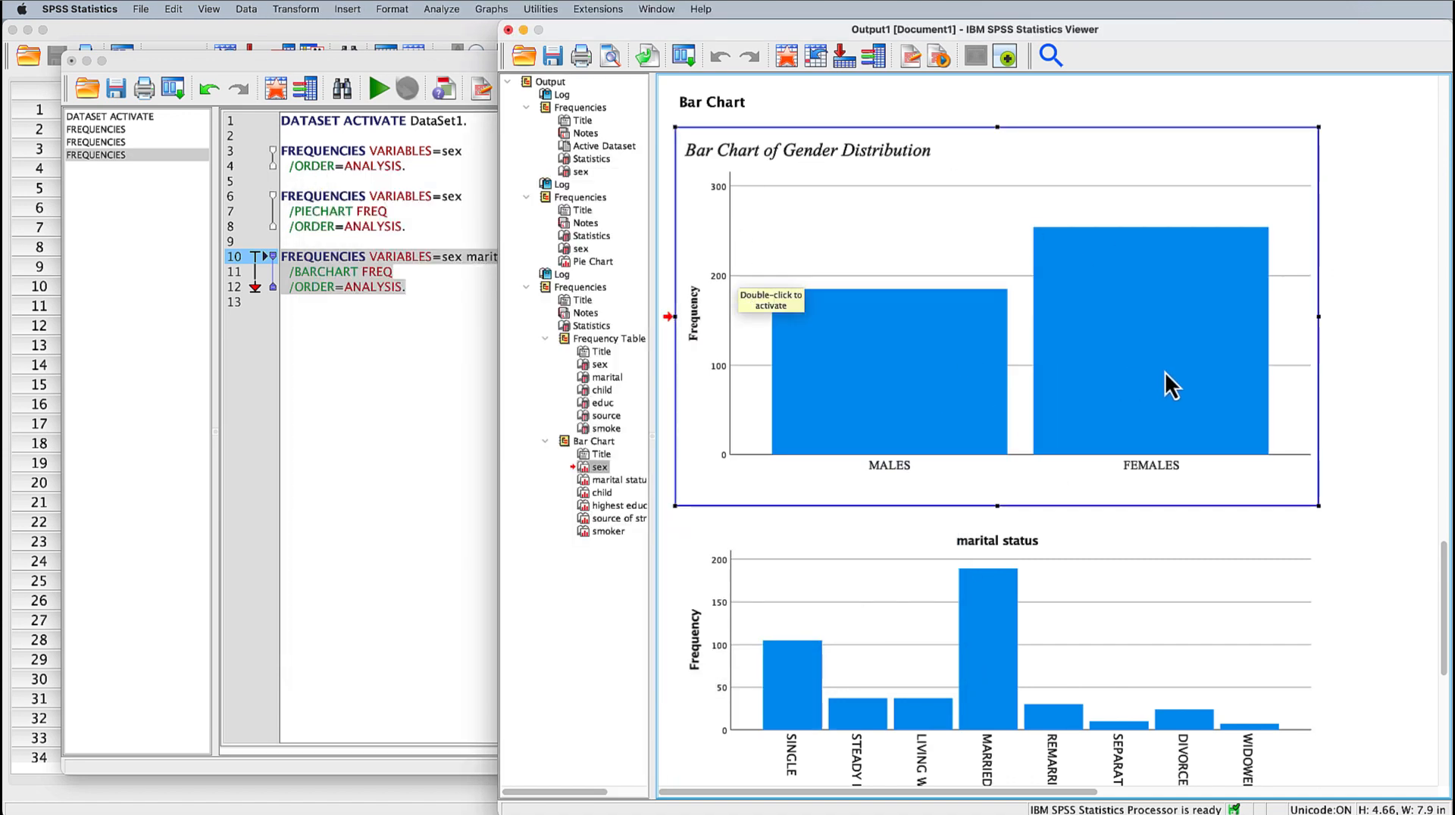
left_click(1386, 472)
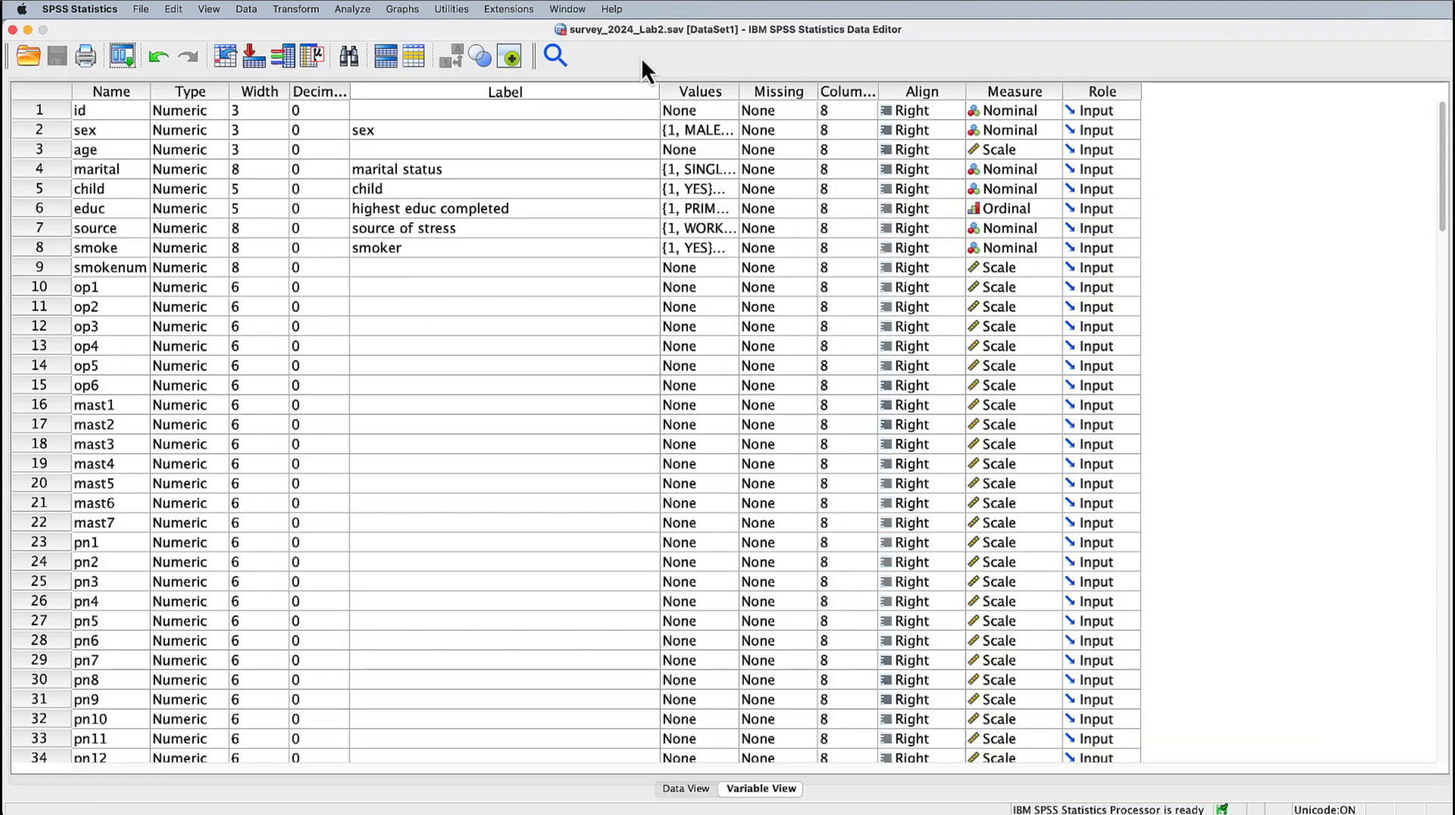
- Start a clustered bar chart in Chart Builder and display error bars on its bars
left_click(403, 11)
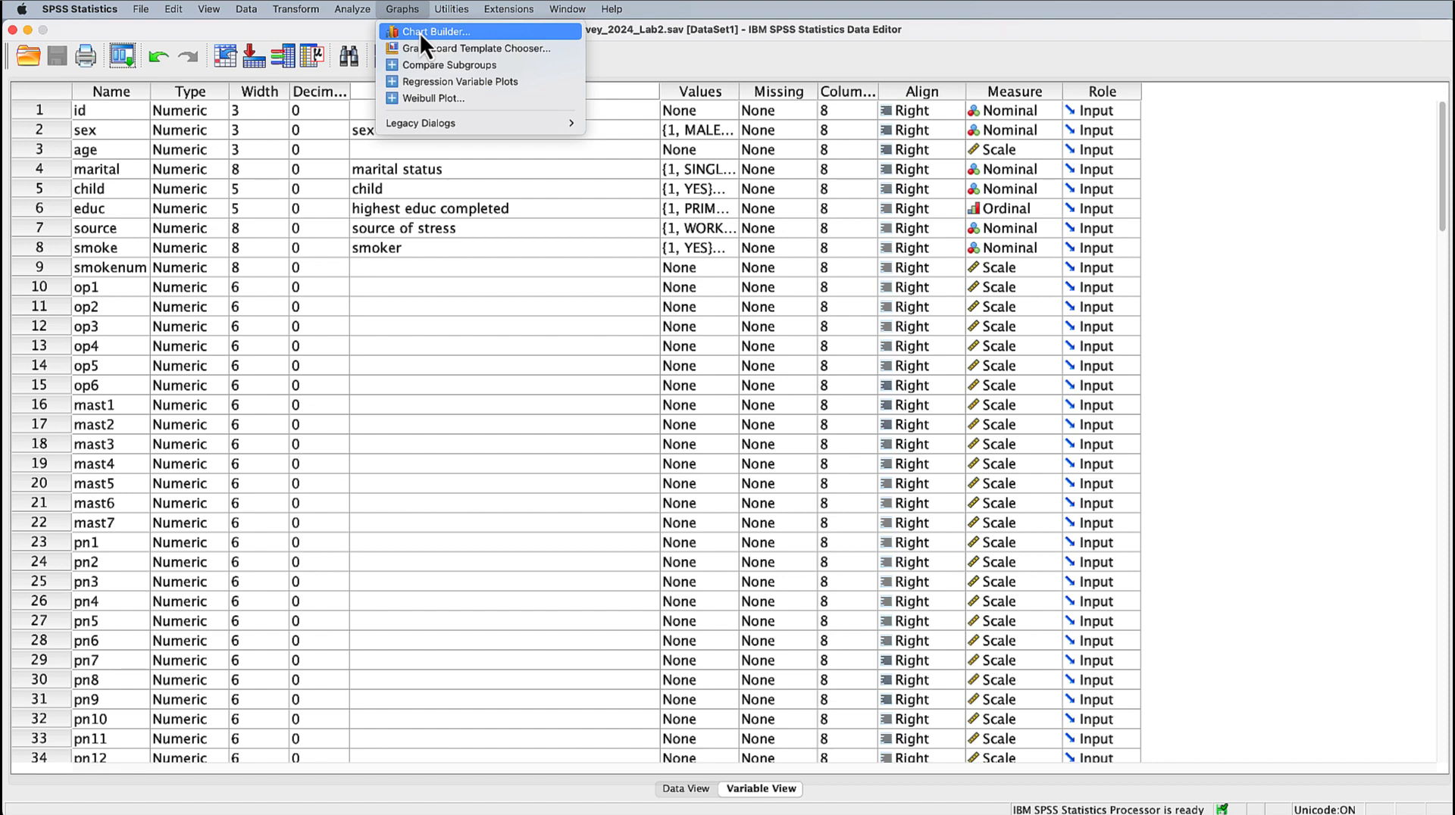
left_click(419, 33)
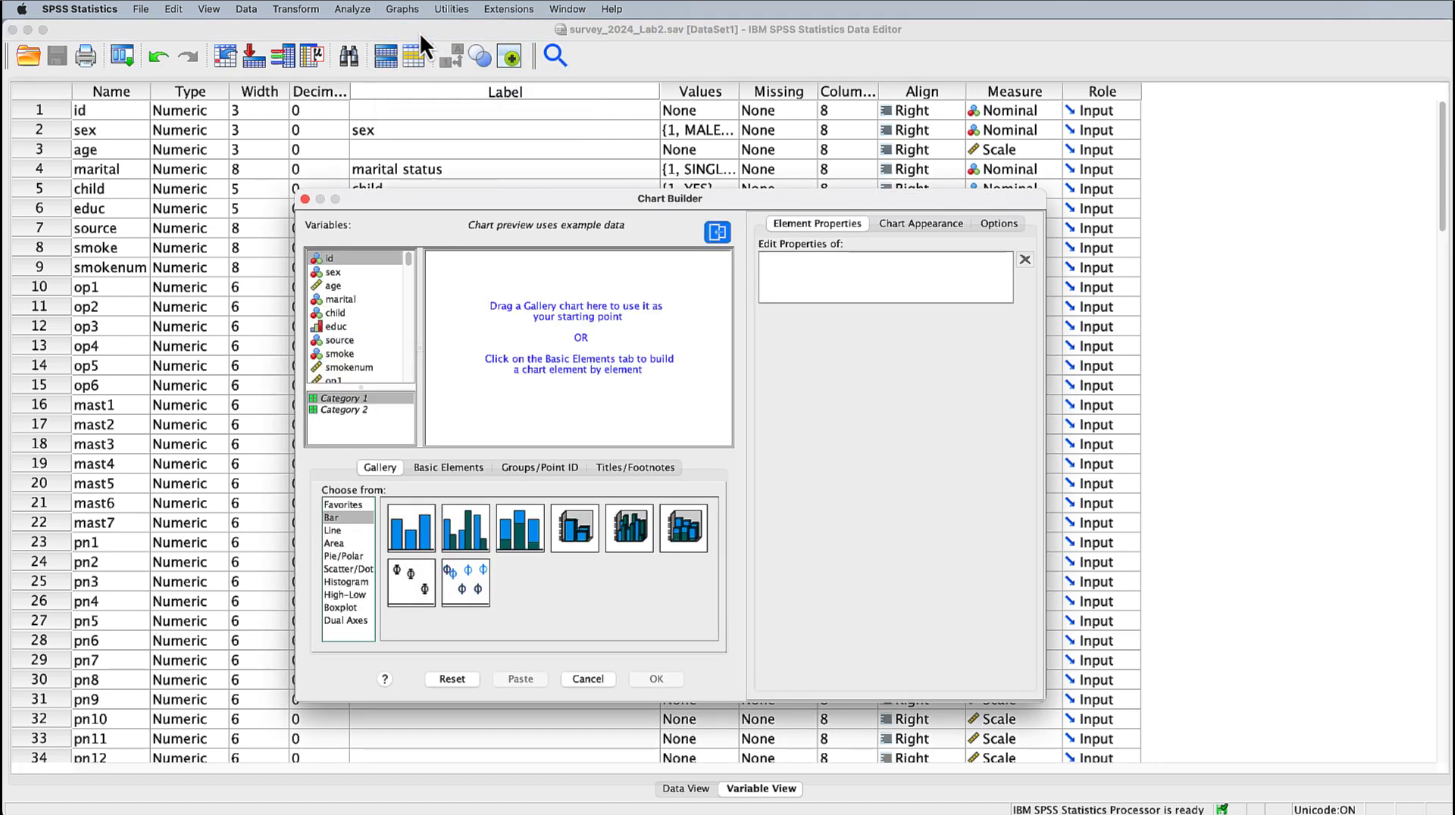
left_click(334, 518)
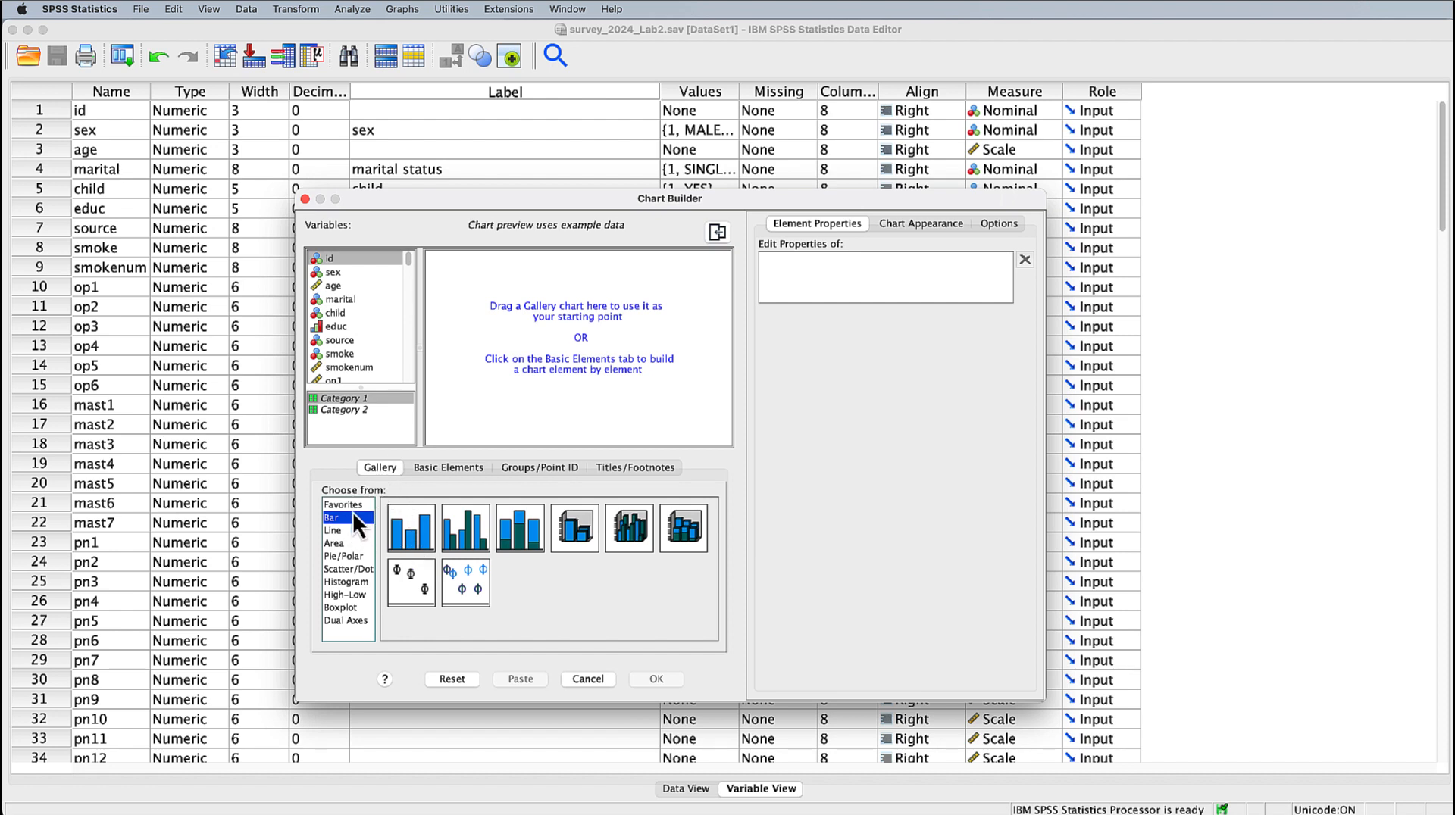
left_click(462, 531)
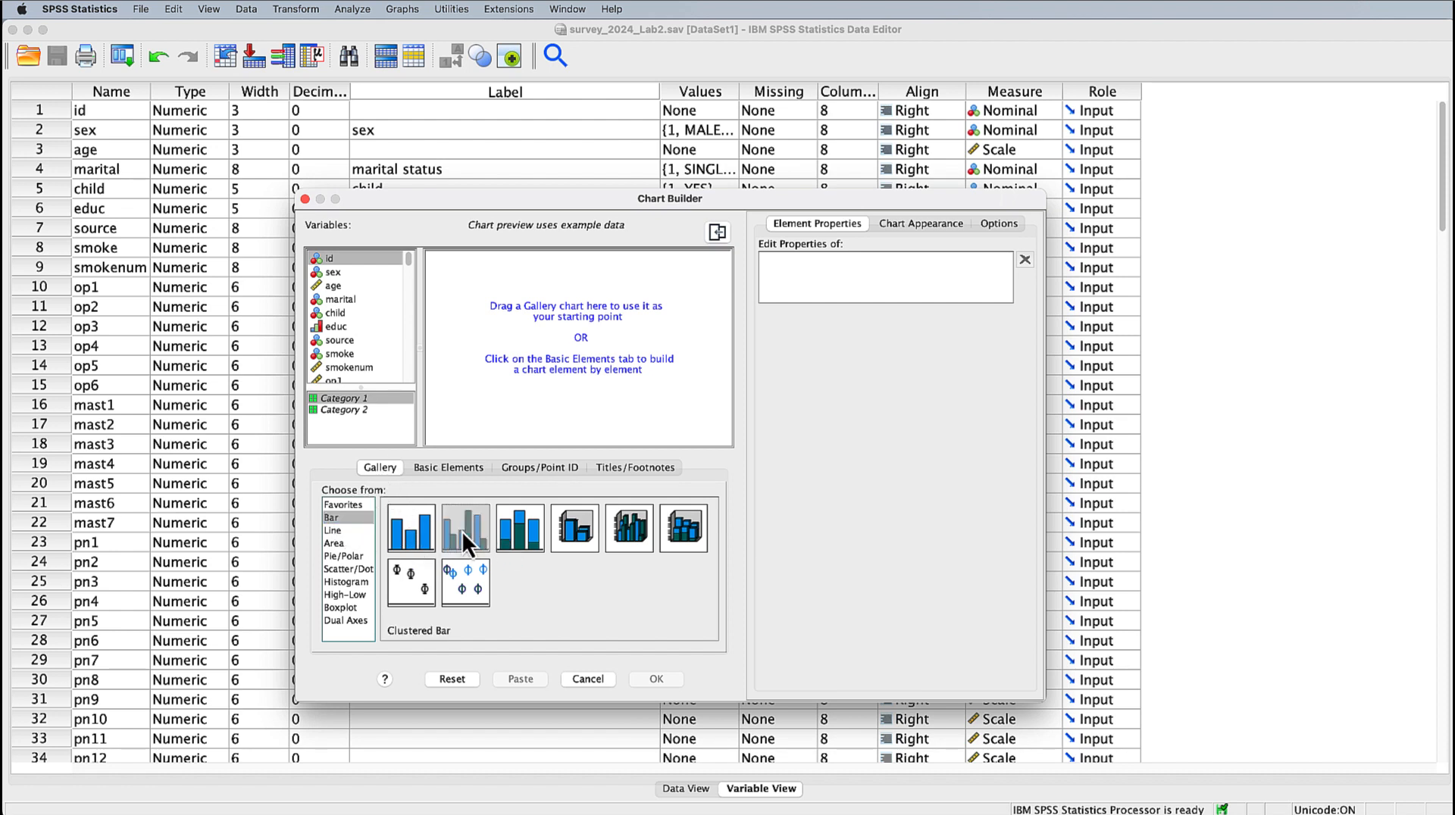
left_click_drag(462, 530, 568, 336)
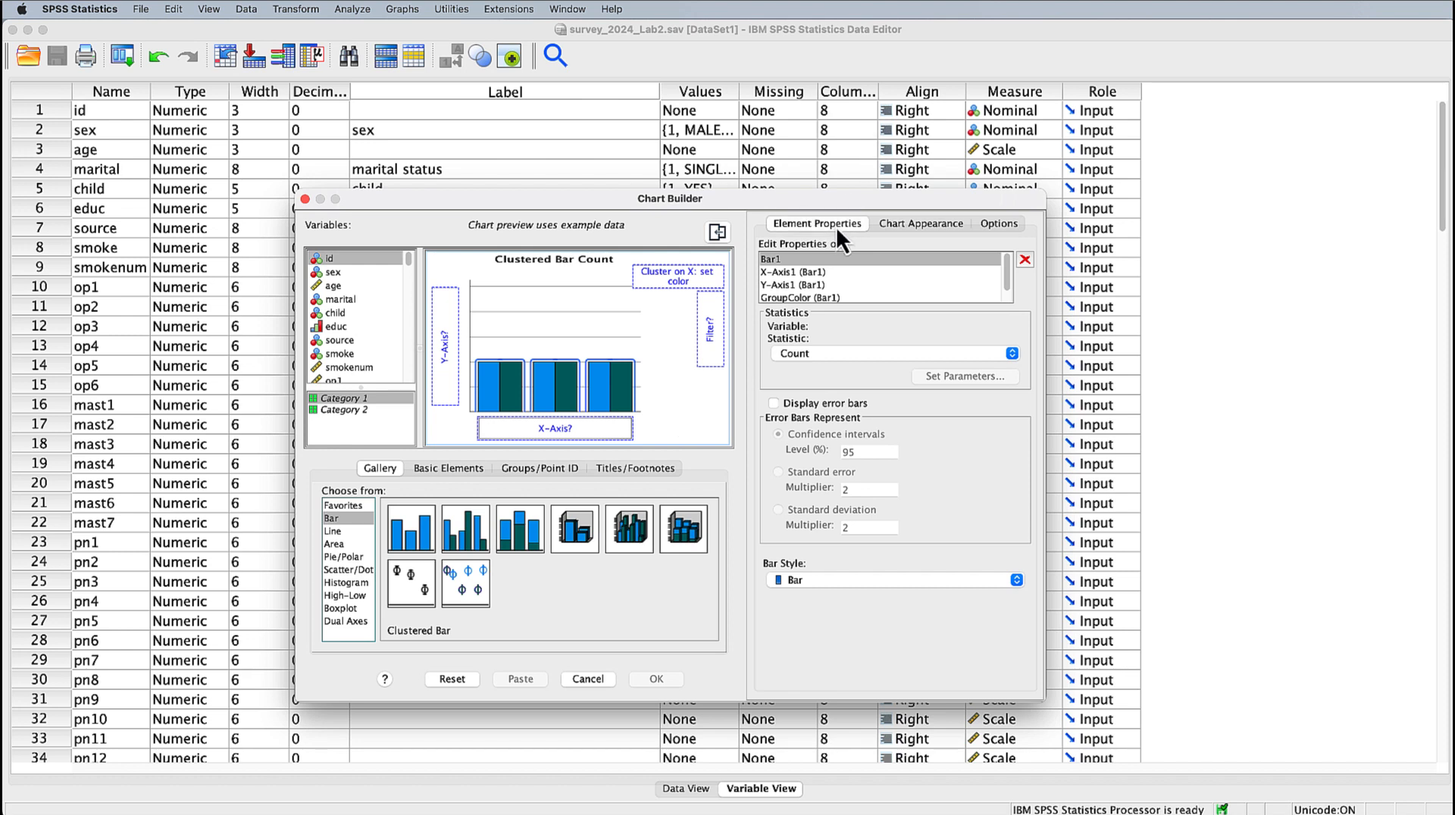
left_click(772, 404)
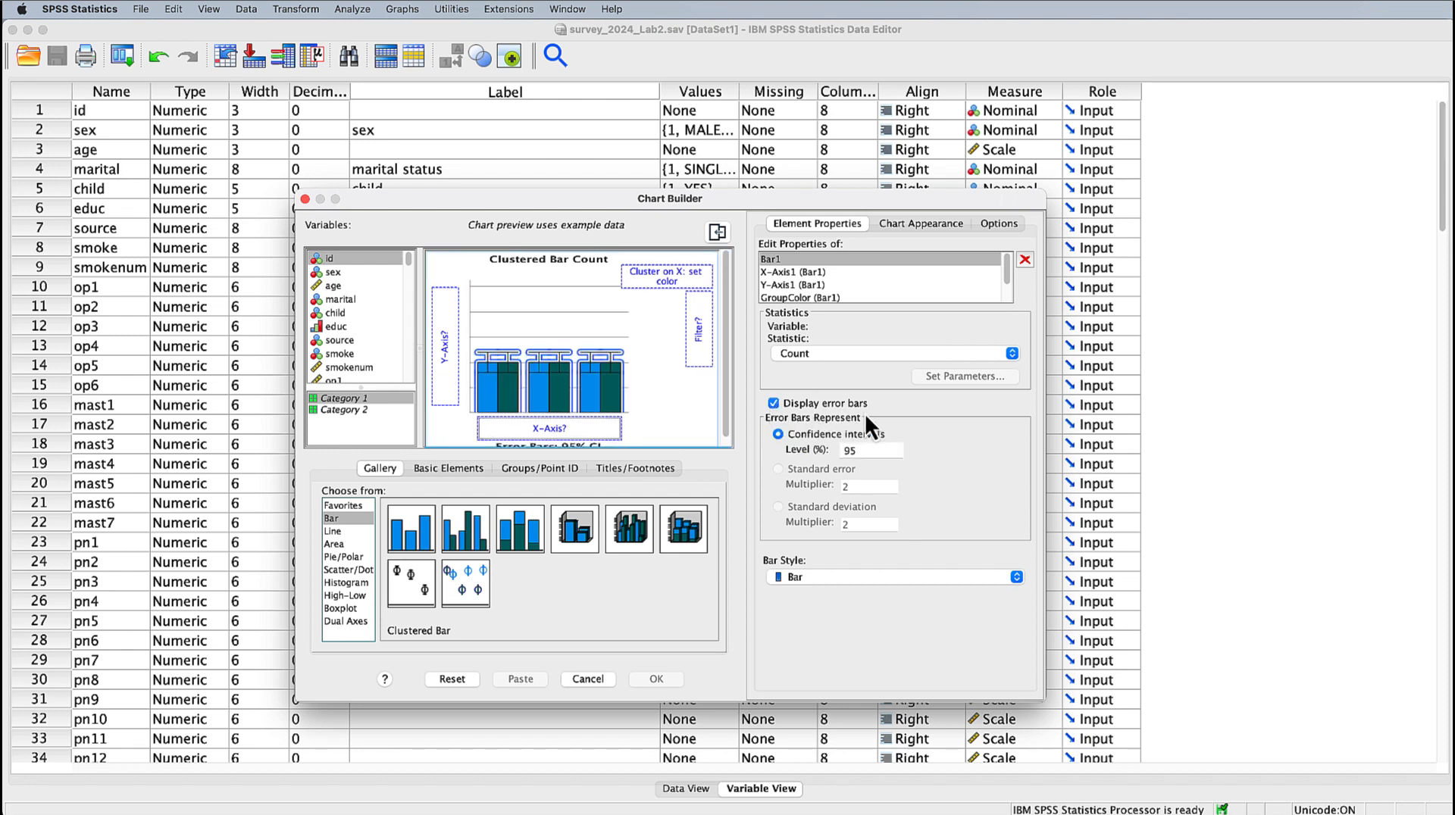
- Assign sex as the cluster colour variable and agegp3 as the X-axis variable
left_click(333, 274)
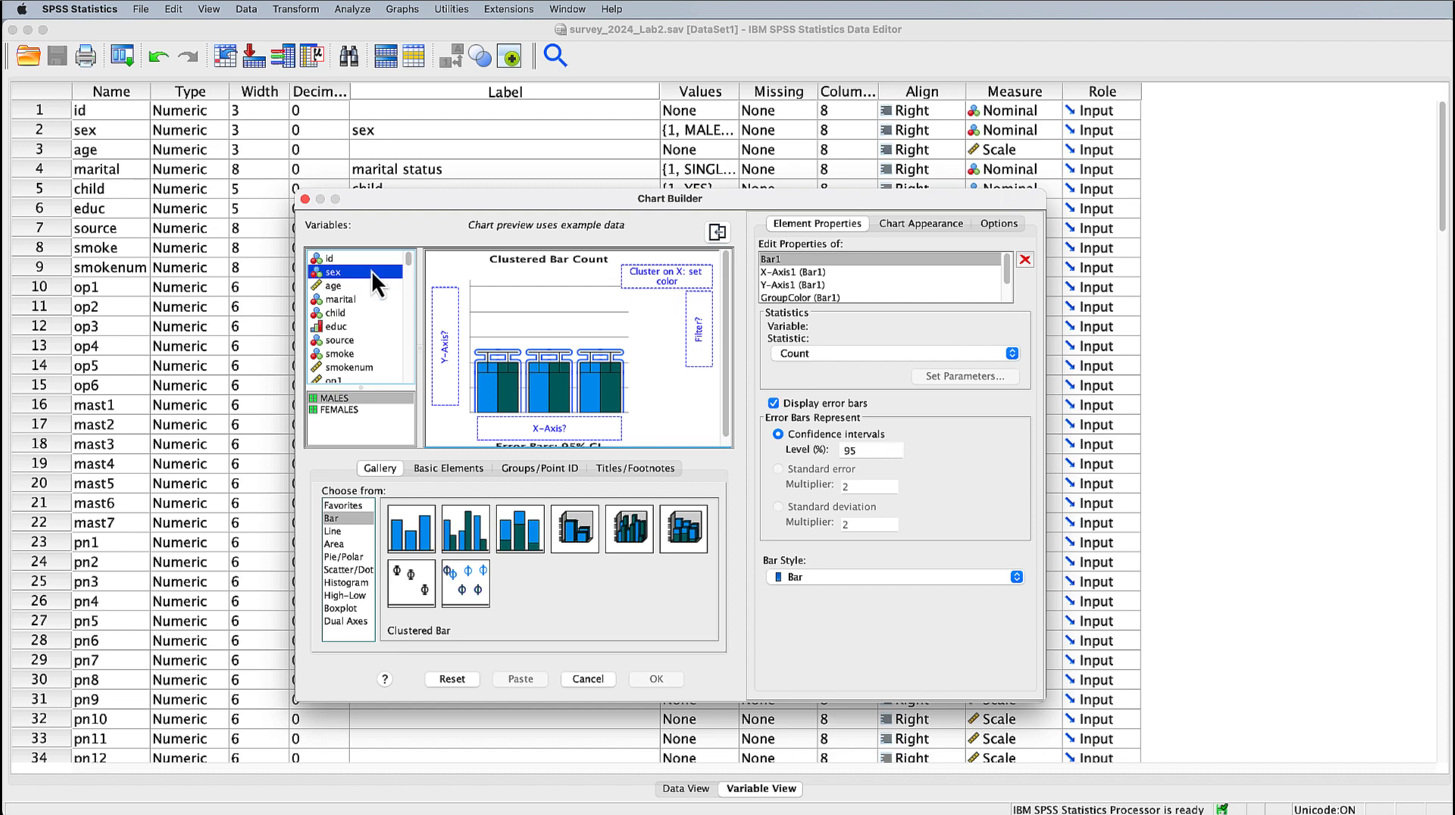
left_click_drag(318, 272, 661, 277)
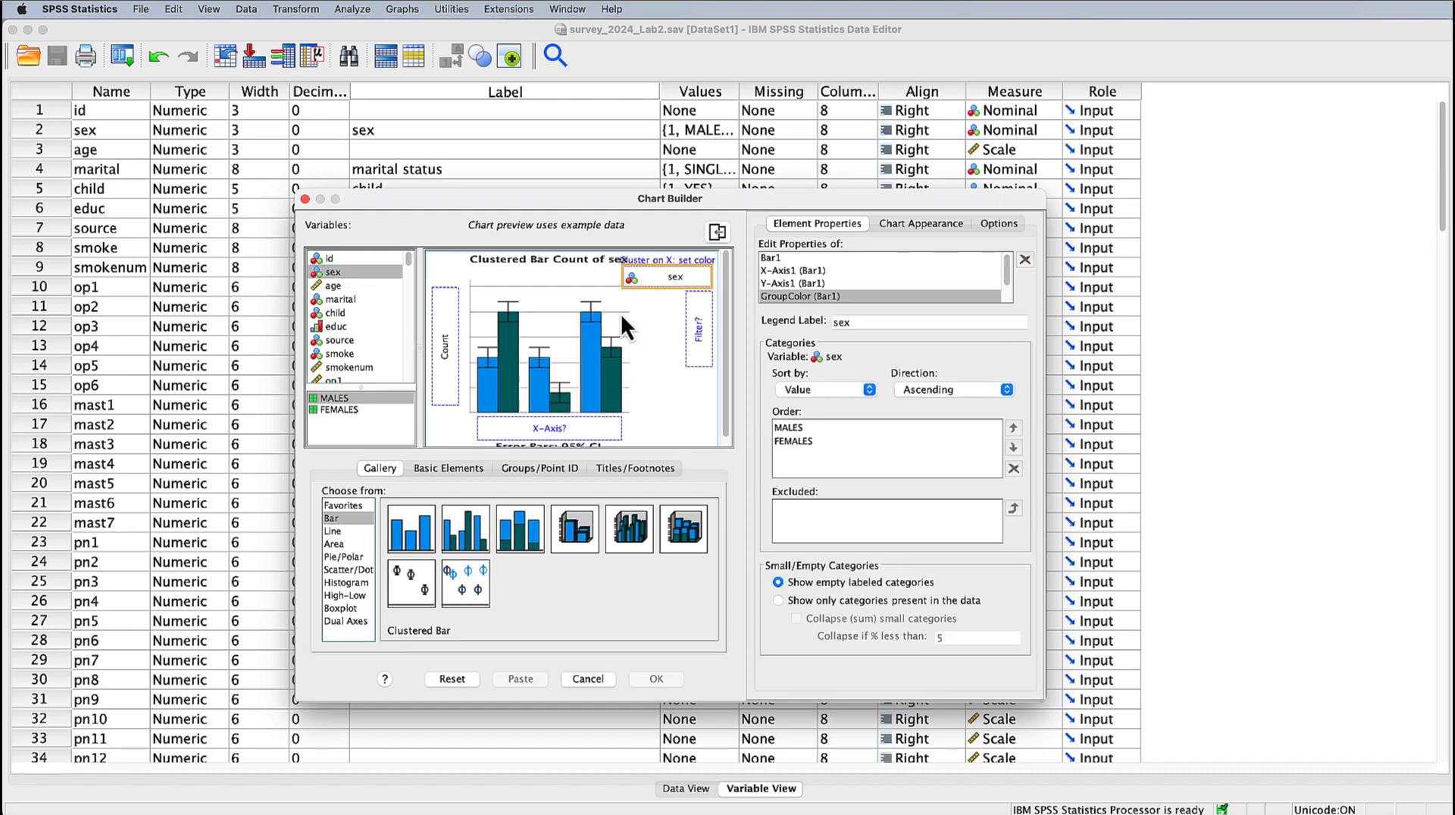
scroll(343, 325, "down", 10)
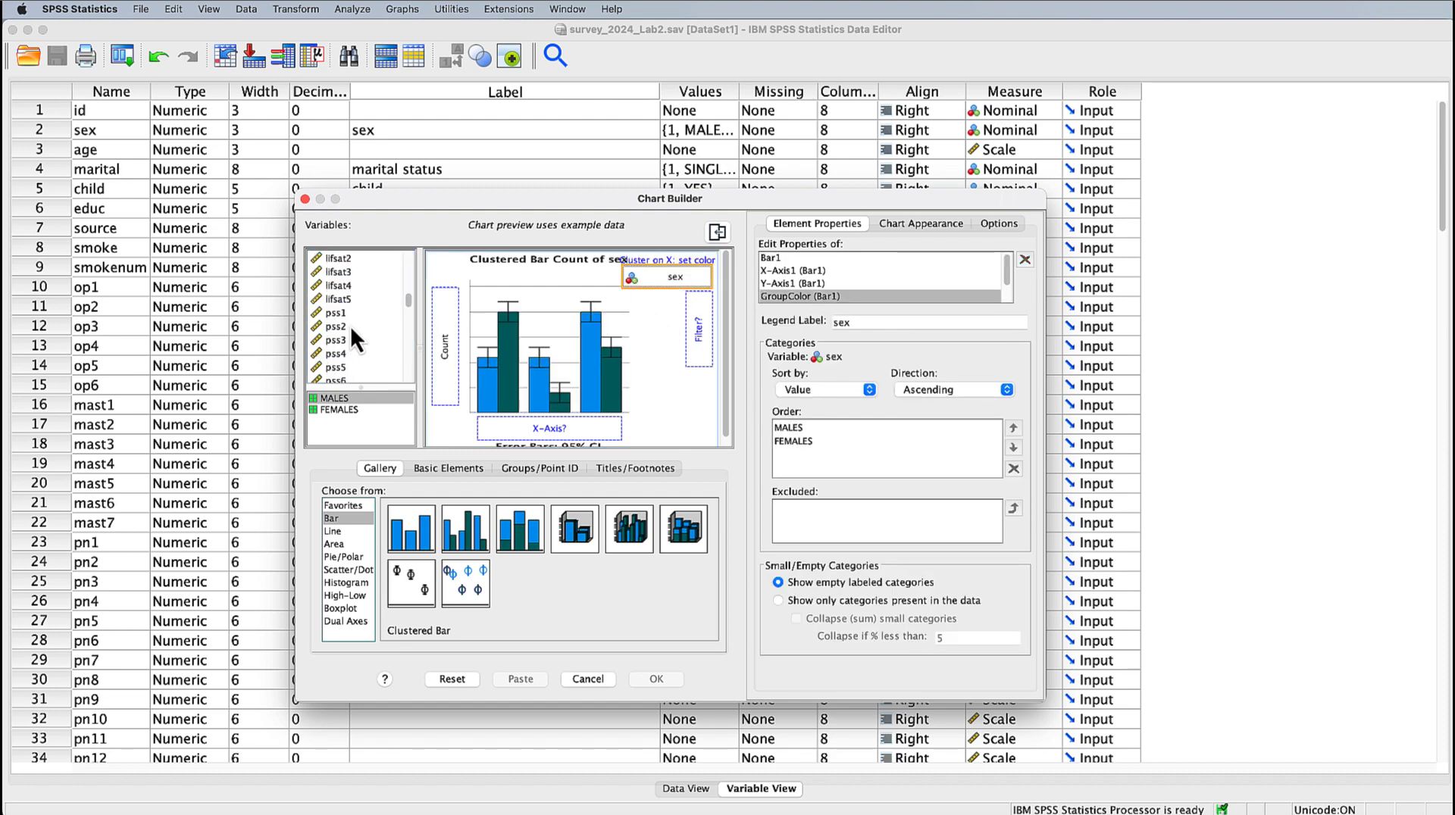
scroll(352, 326, "down", 10)
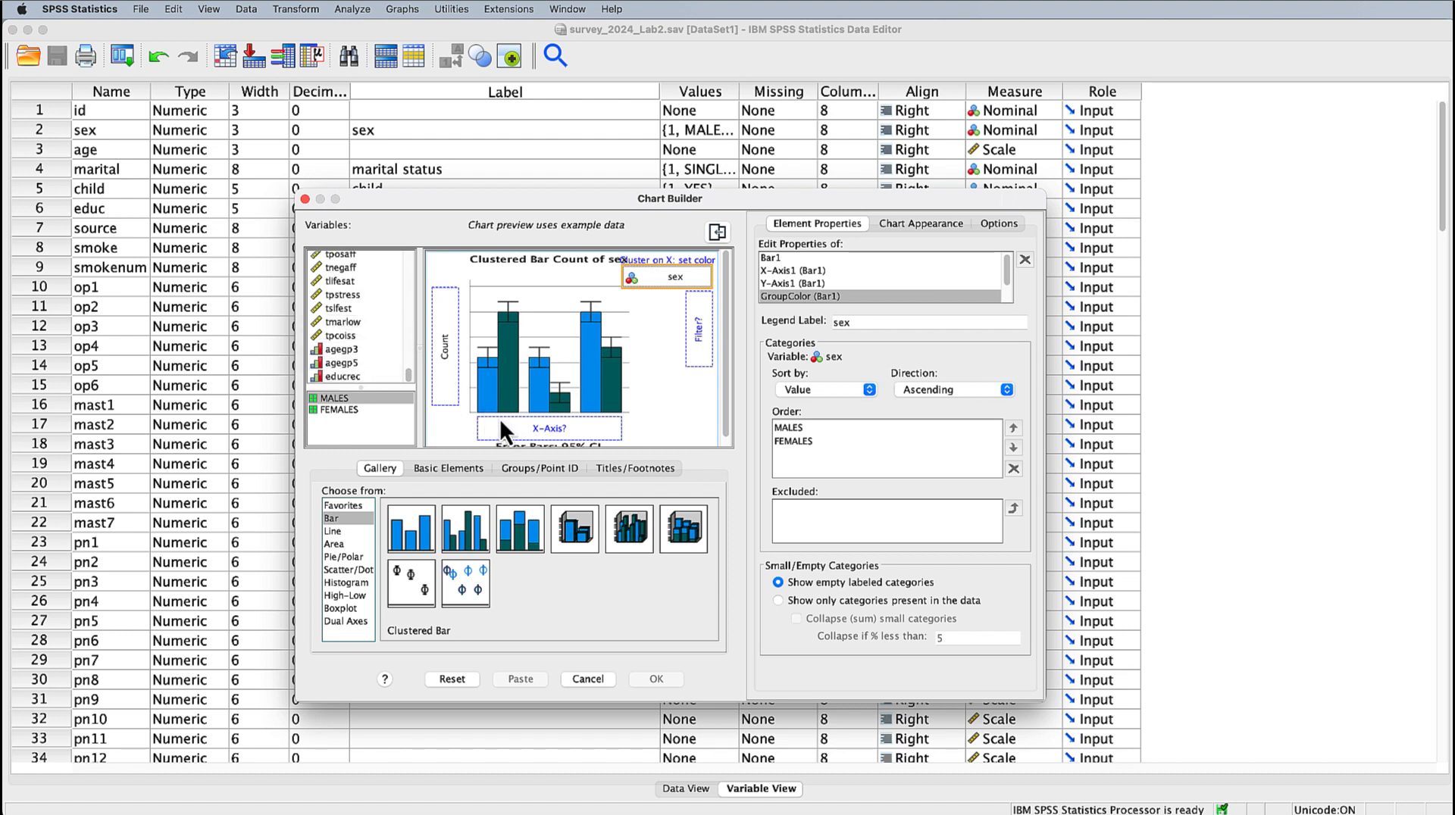
left_click_drag(335, 349, 540, 437)
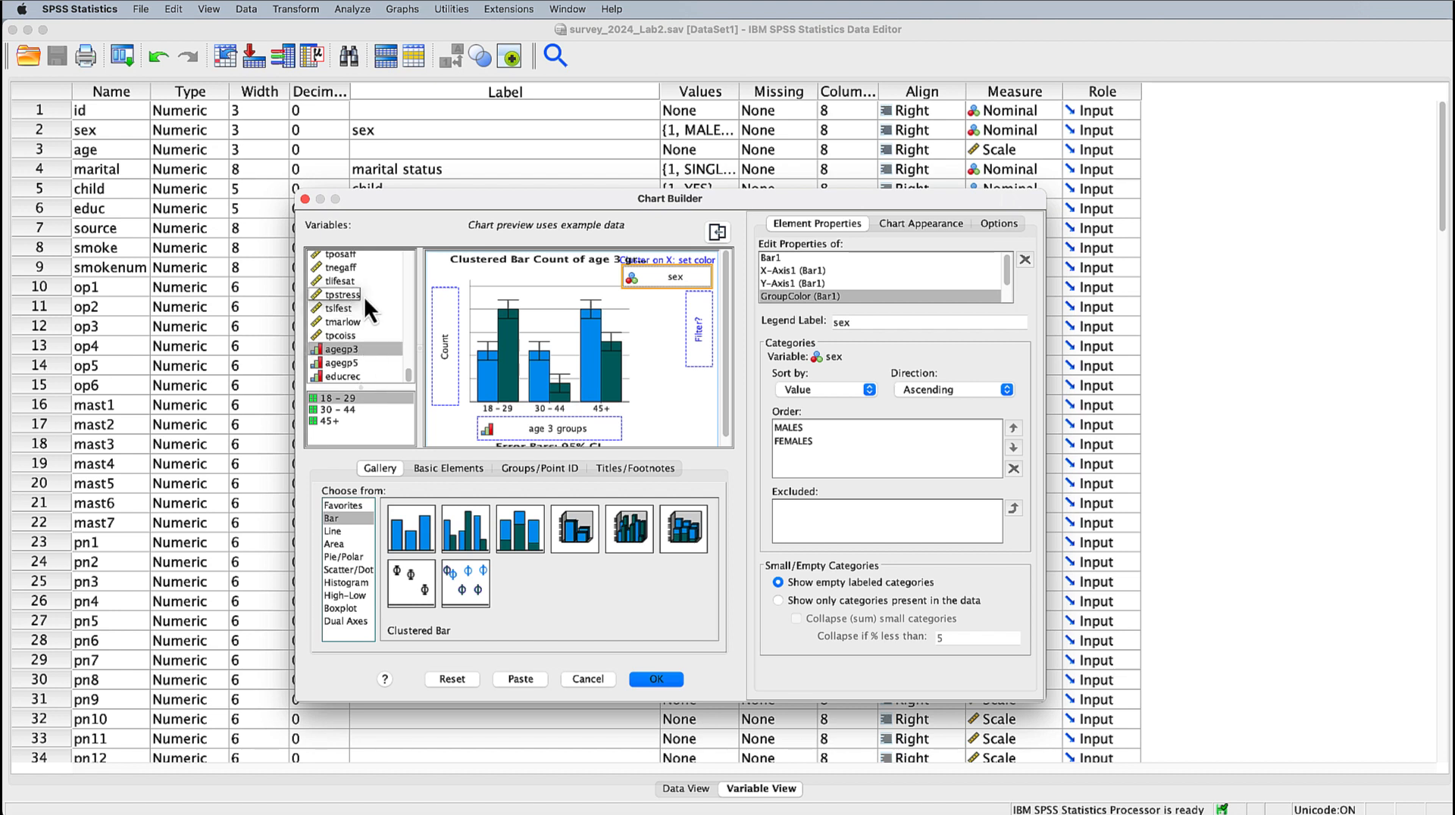
- Assign tpstress to the Y-axis and generate the chart with the custom title "Bar Chart of Total Perceived Stress by Age and Gender"
left_click(342, 295)
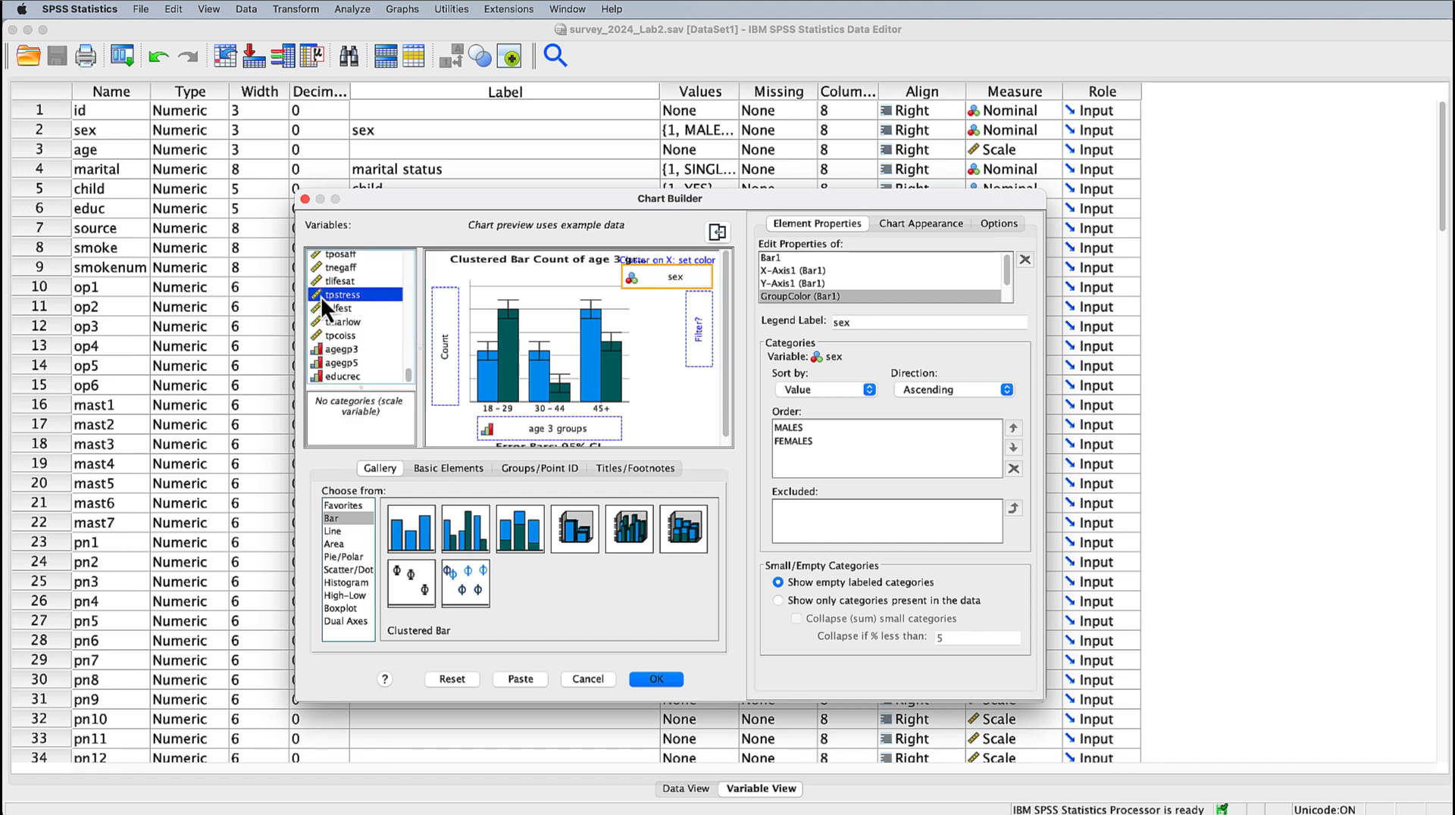
left_click_drag(320, 297, 450, 345)
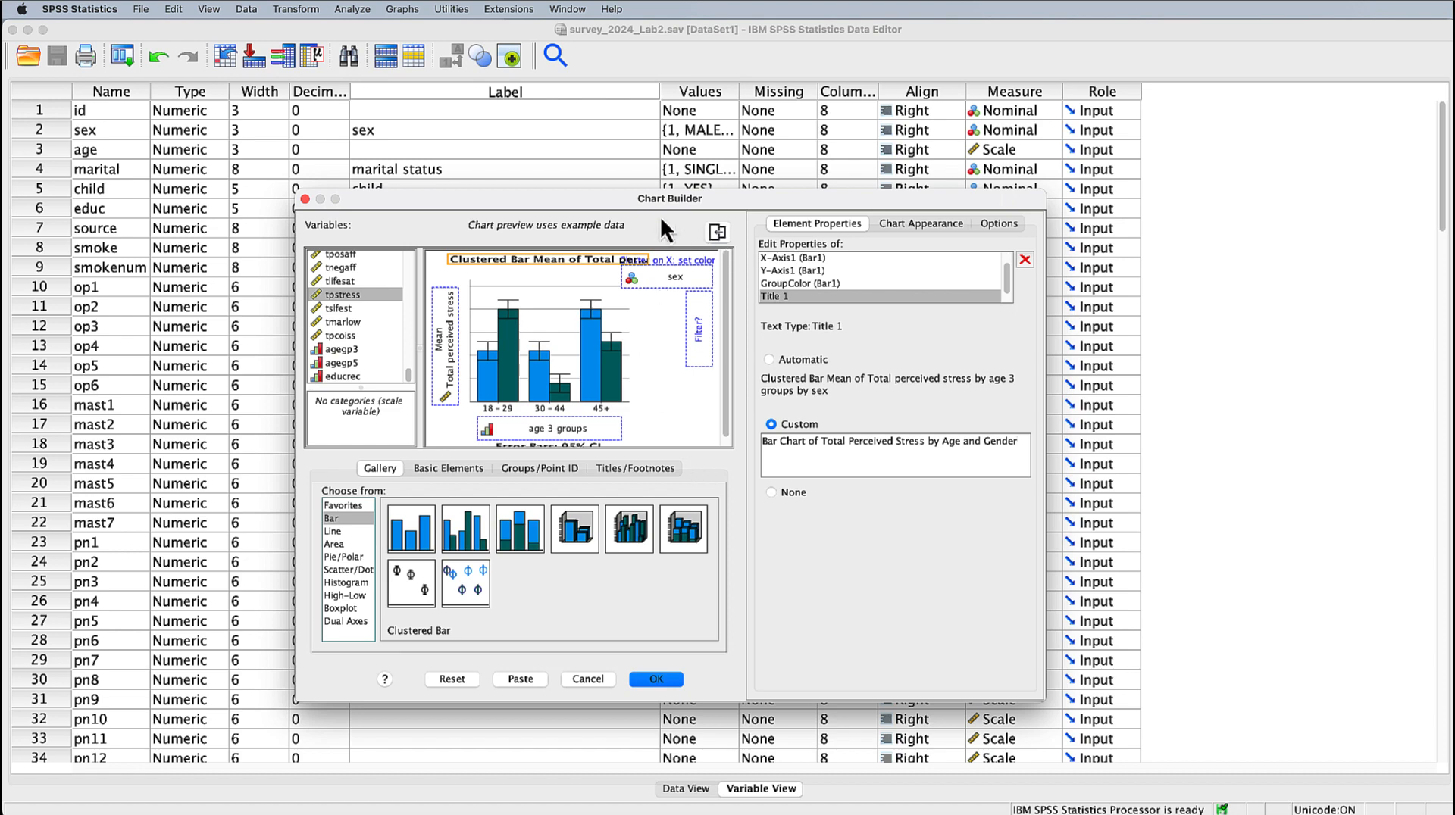
left_click(656, 680)
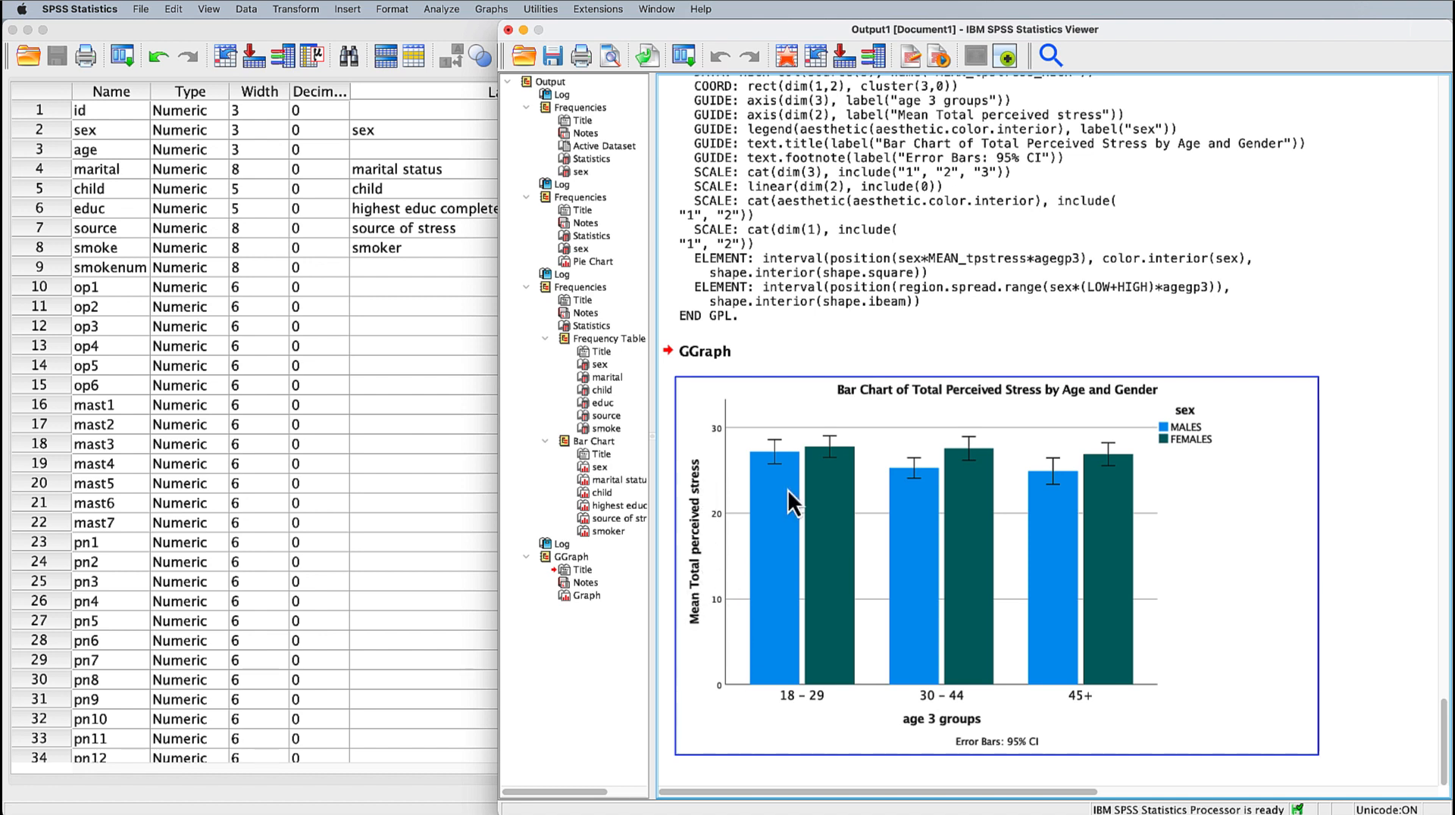
- Open the perceived stress chart for editing, then left-align its title and make it non-bold italic
scroll(788, 490, "right", 2)
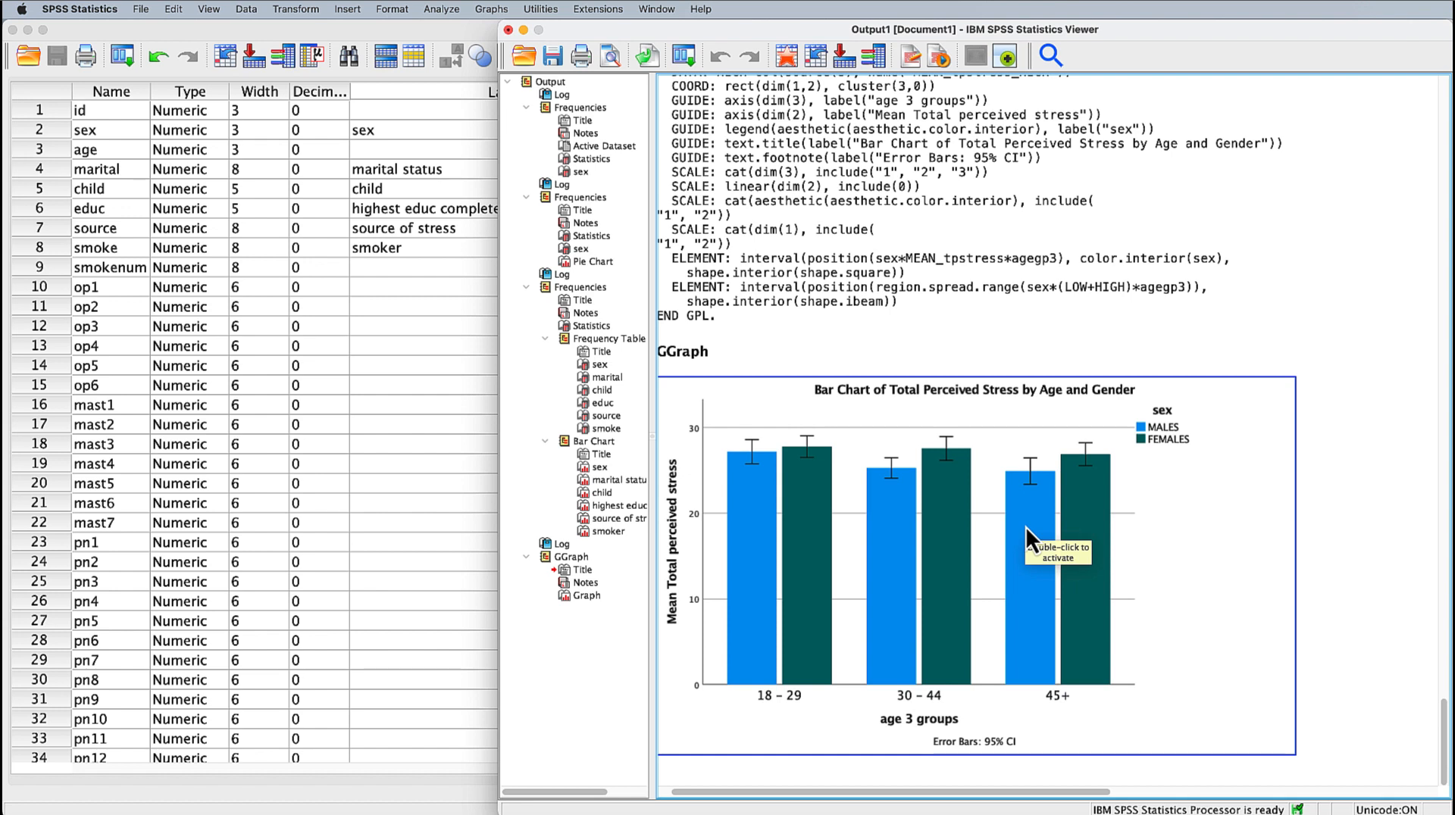
left_click(1106, 489)
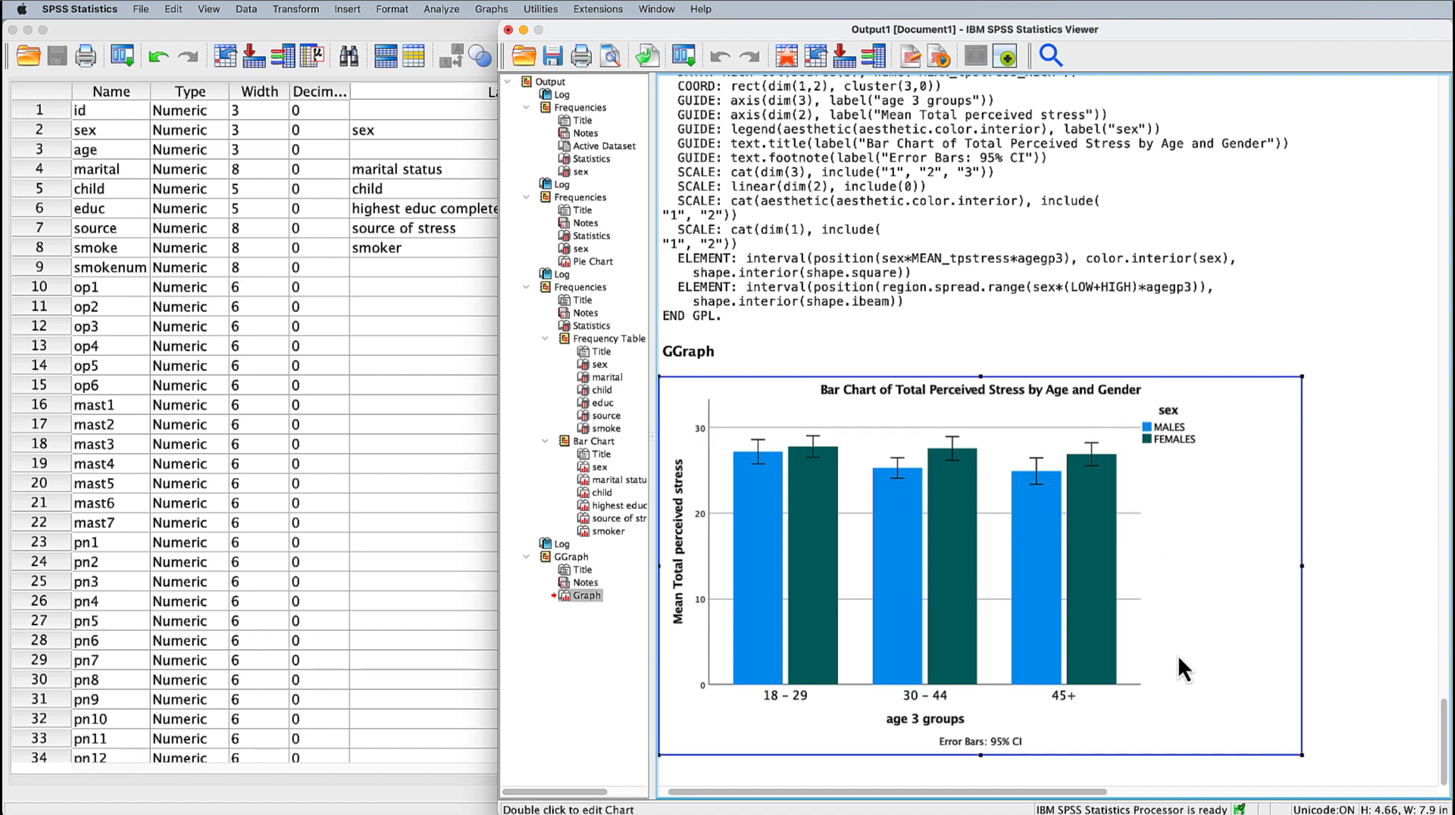
double_click(1233, 584)
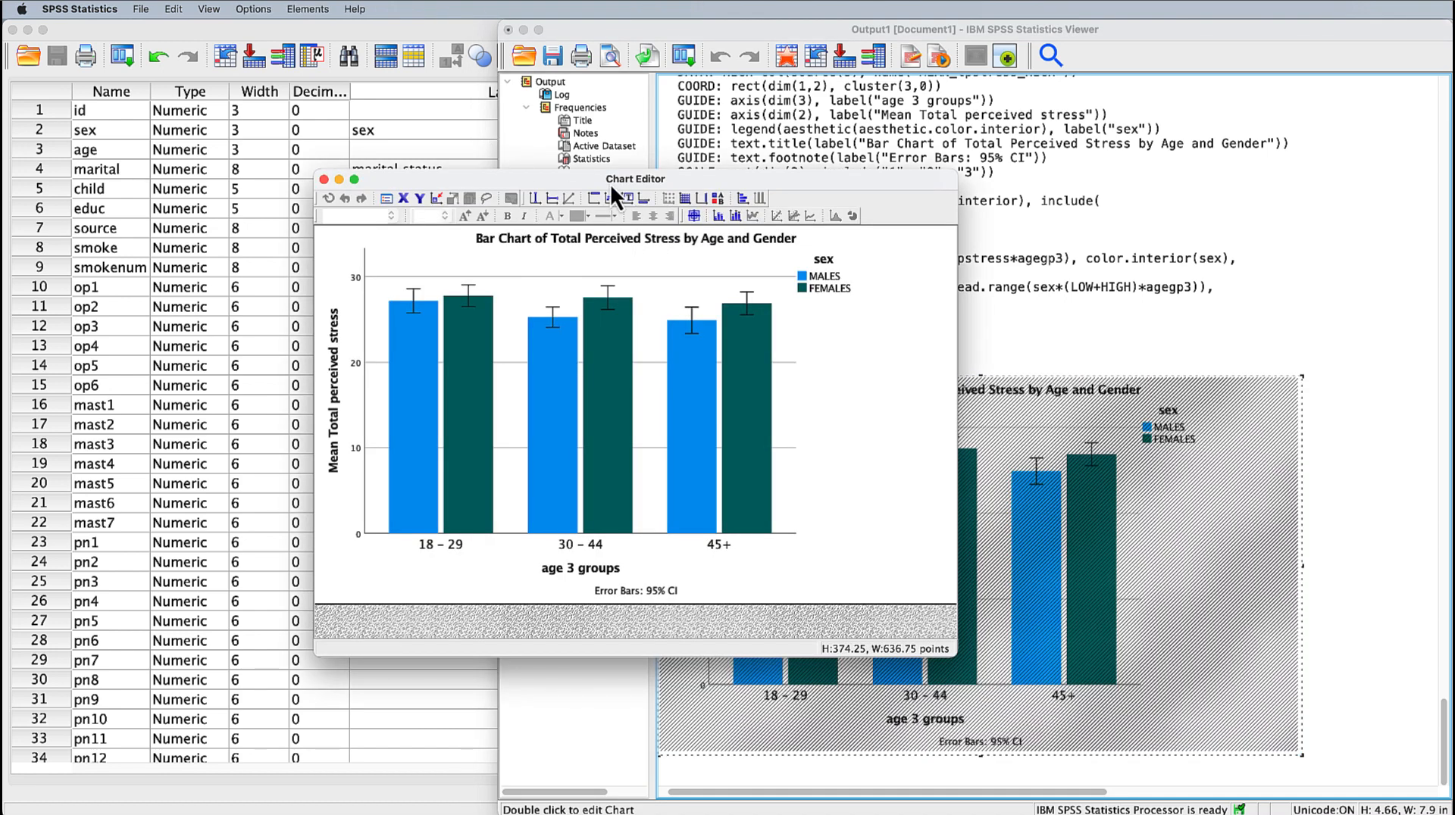
left_click(575, 240)
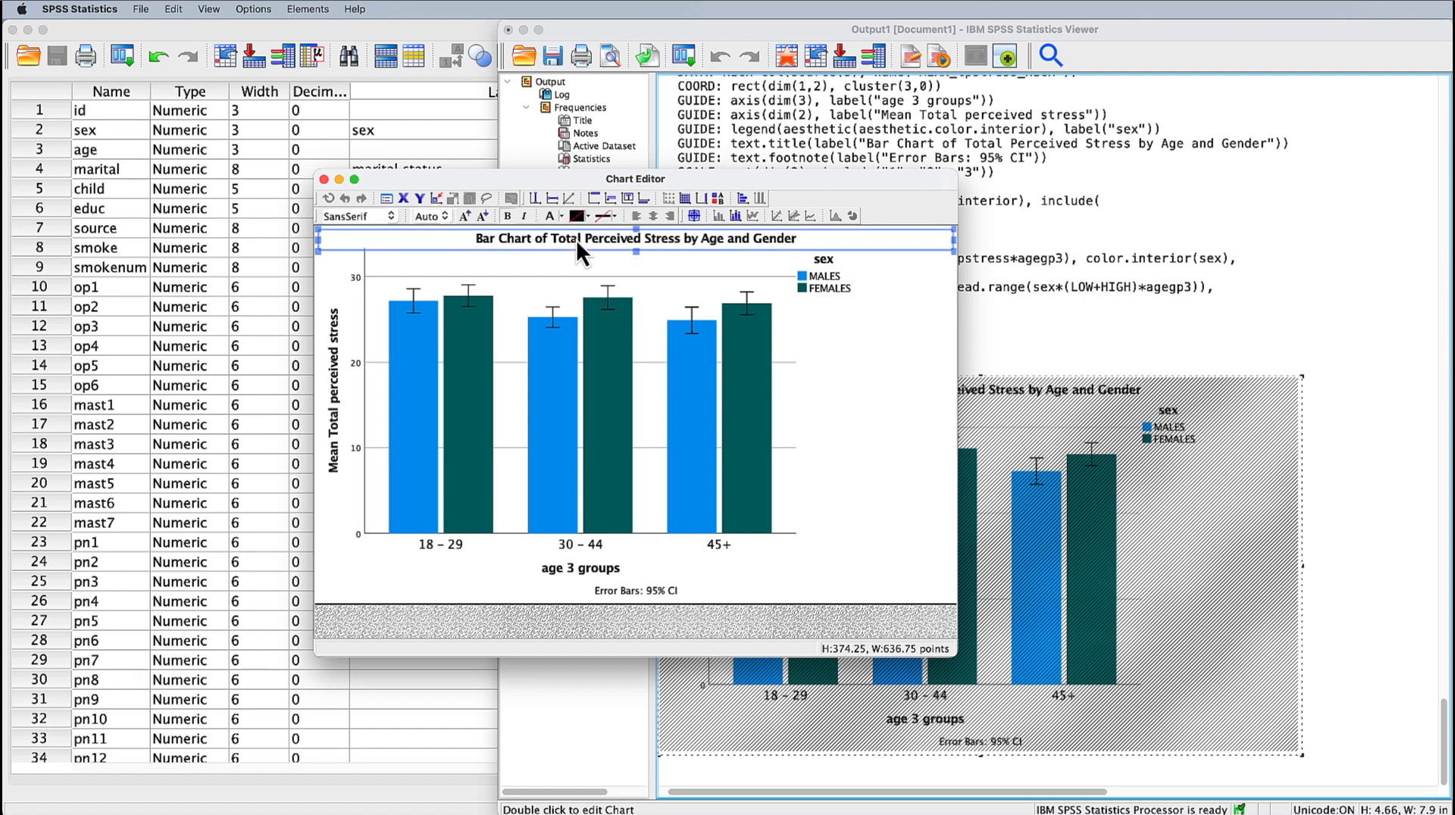
left_click(635, 217)
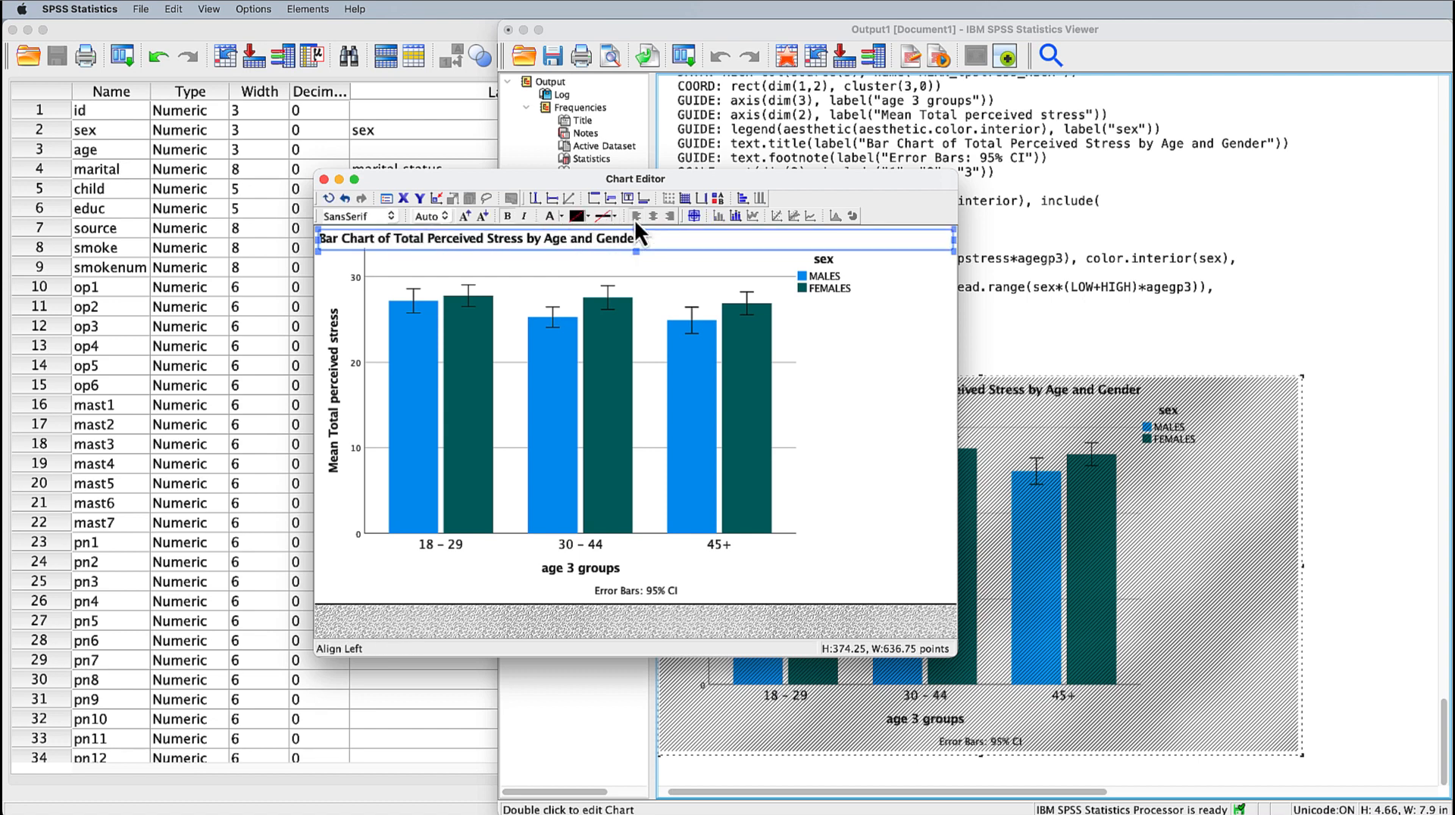
left_click(506, 216)
left_click(523, 216)
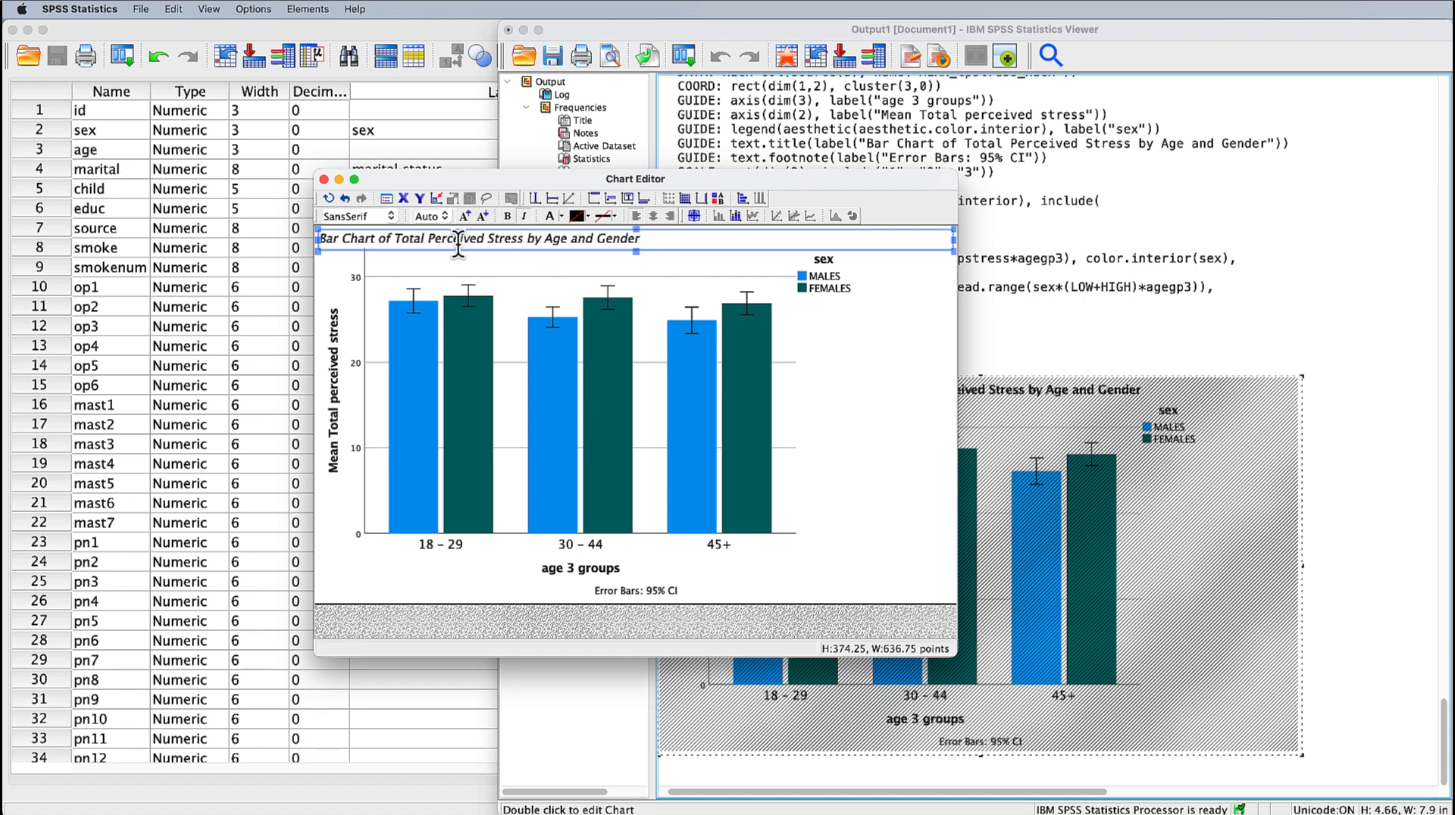
- Set the perceived stress chart title's font family to Times New Roman
left_click(390, 216)
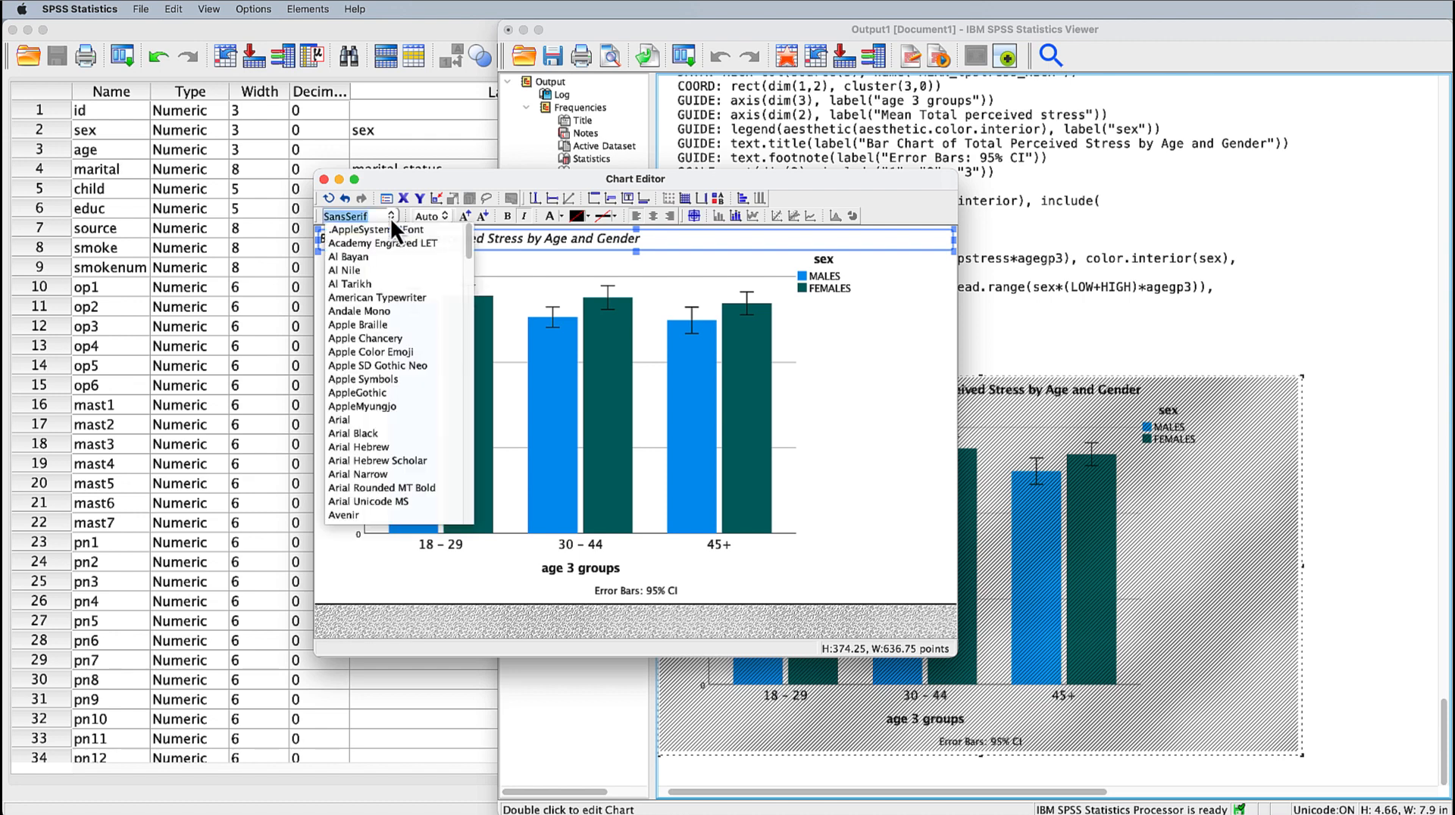
scroll(375, 382, "down", 10)
scroll(380, 386, "down", 15)
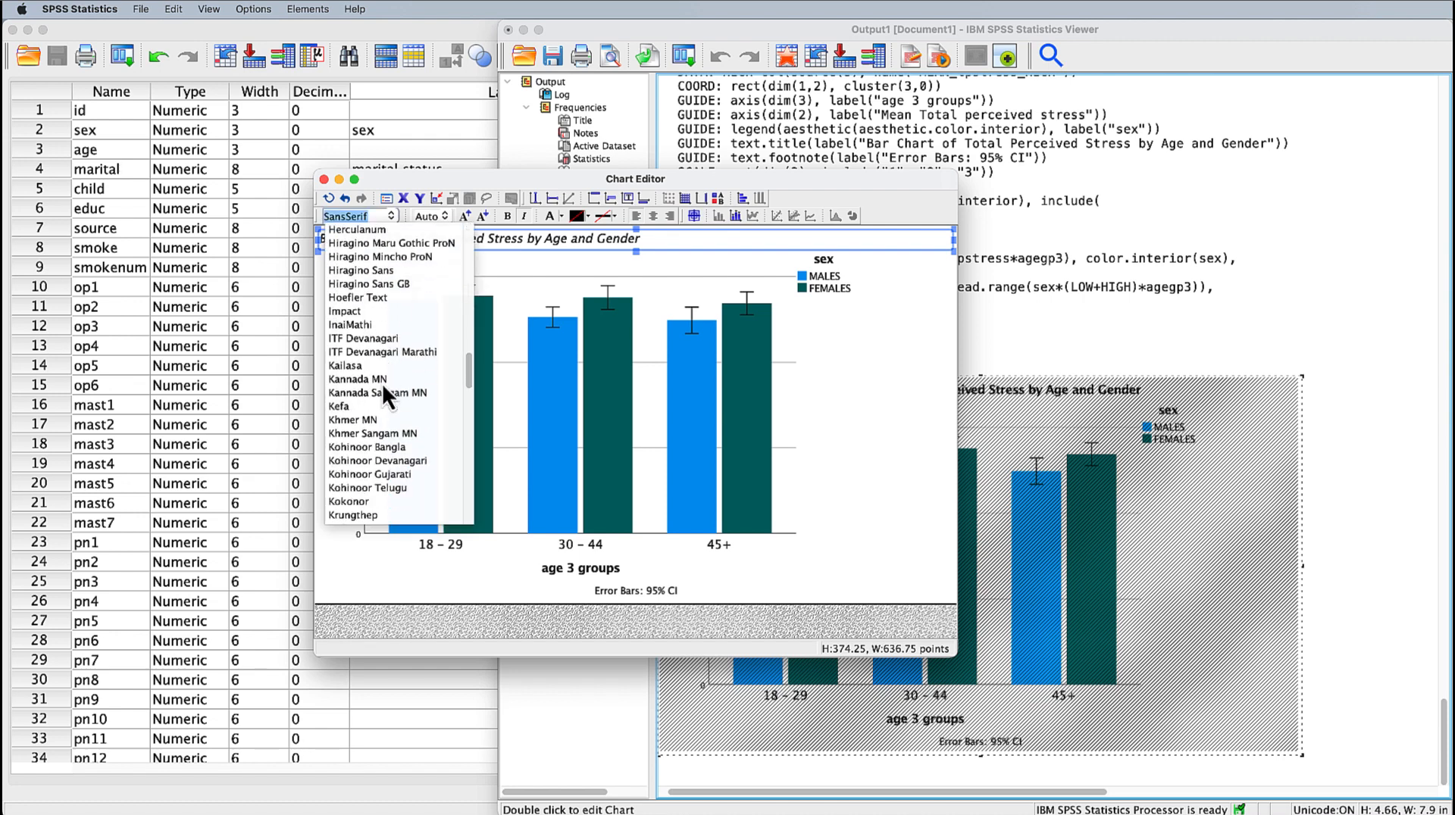
scroll(383, 388, "down", 15)
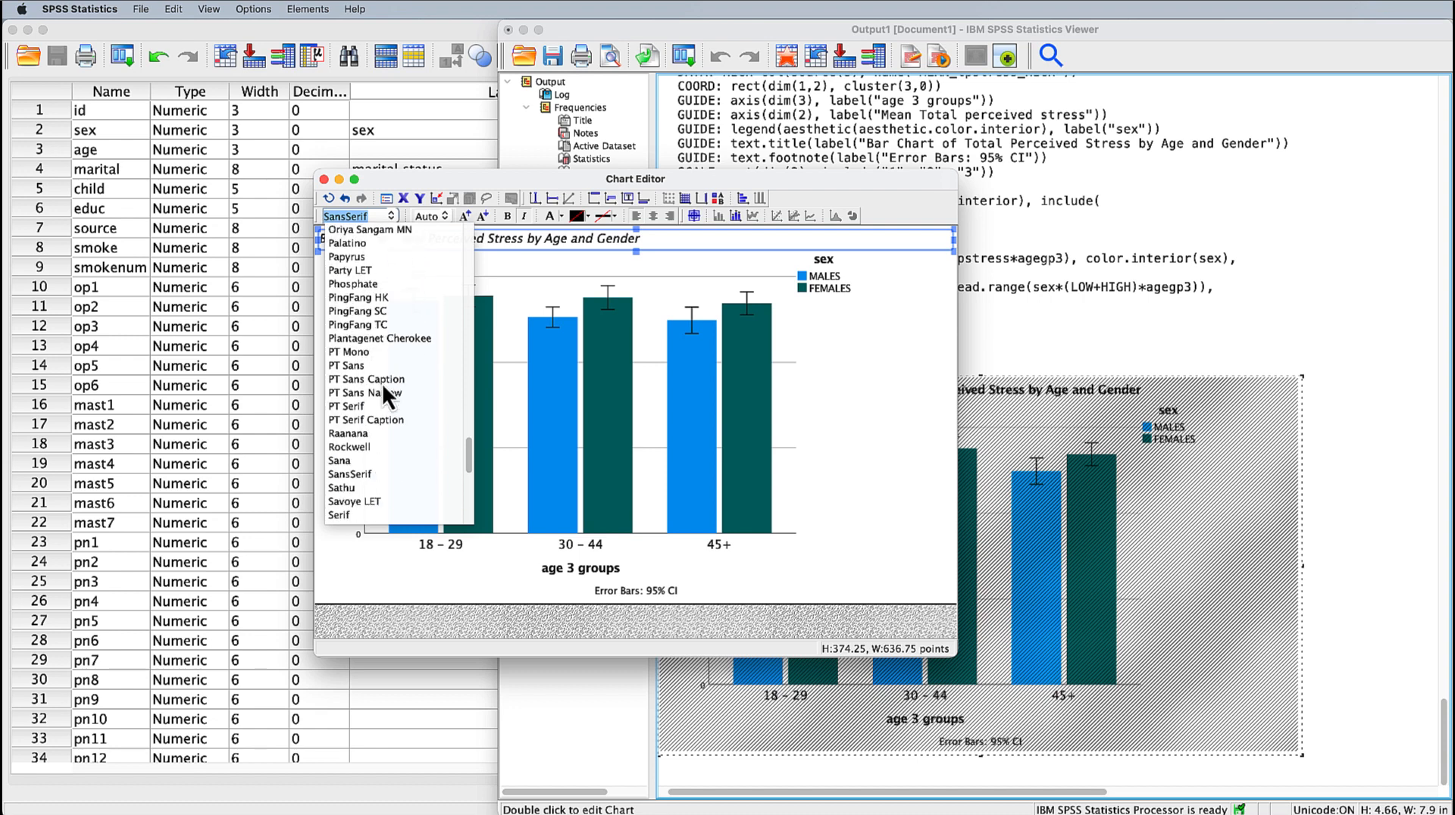
scroll(381, 384, "down", 5)
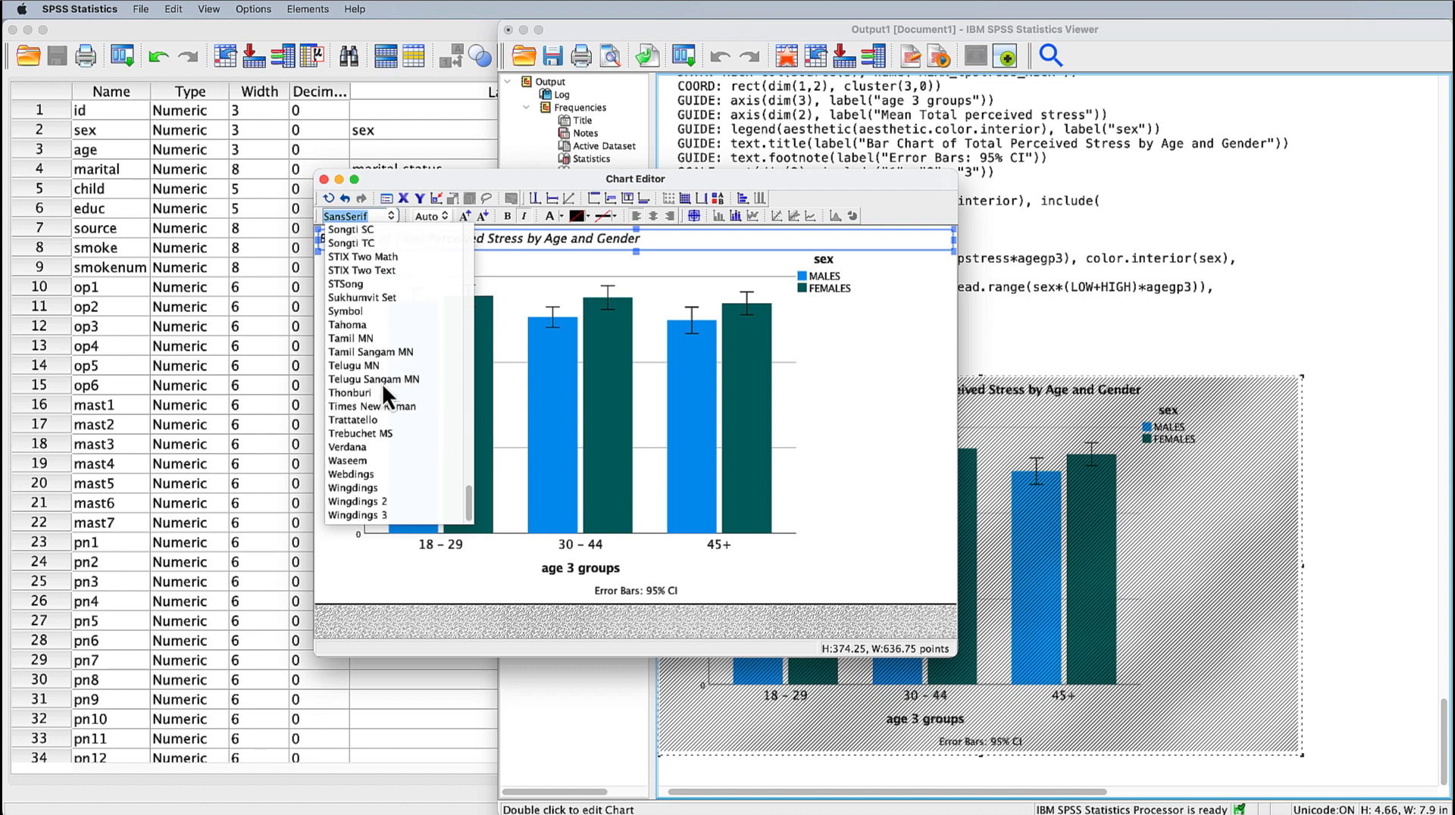
left_click(361, 407)
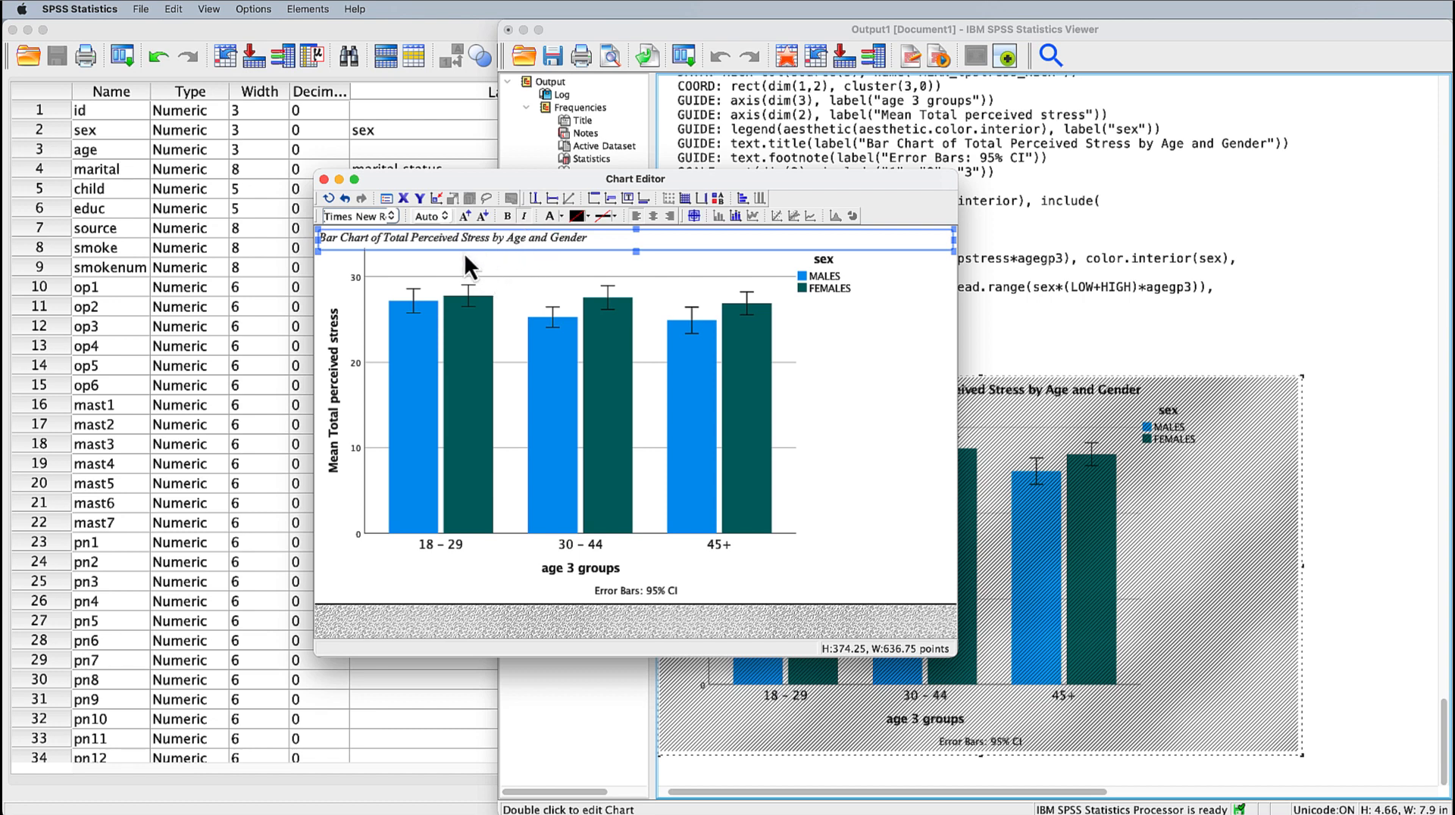
- Set the font size of the perceived stress chart's title to 18
double_click(429, 216)
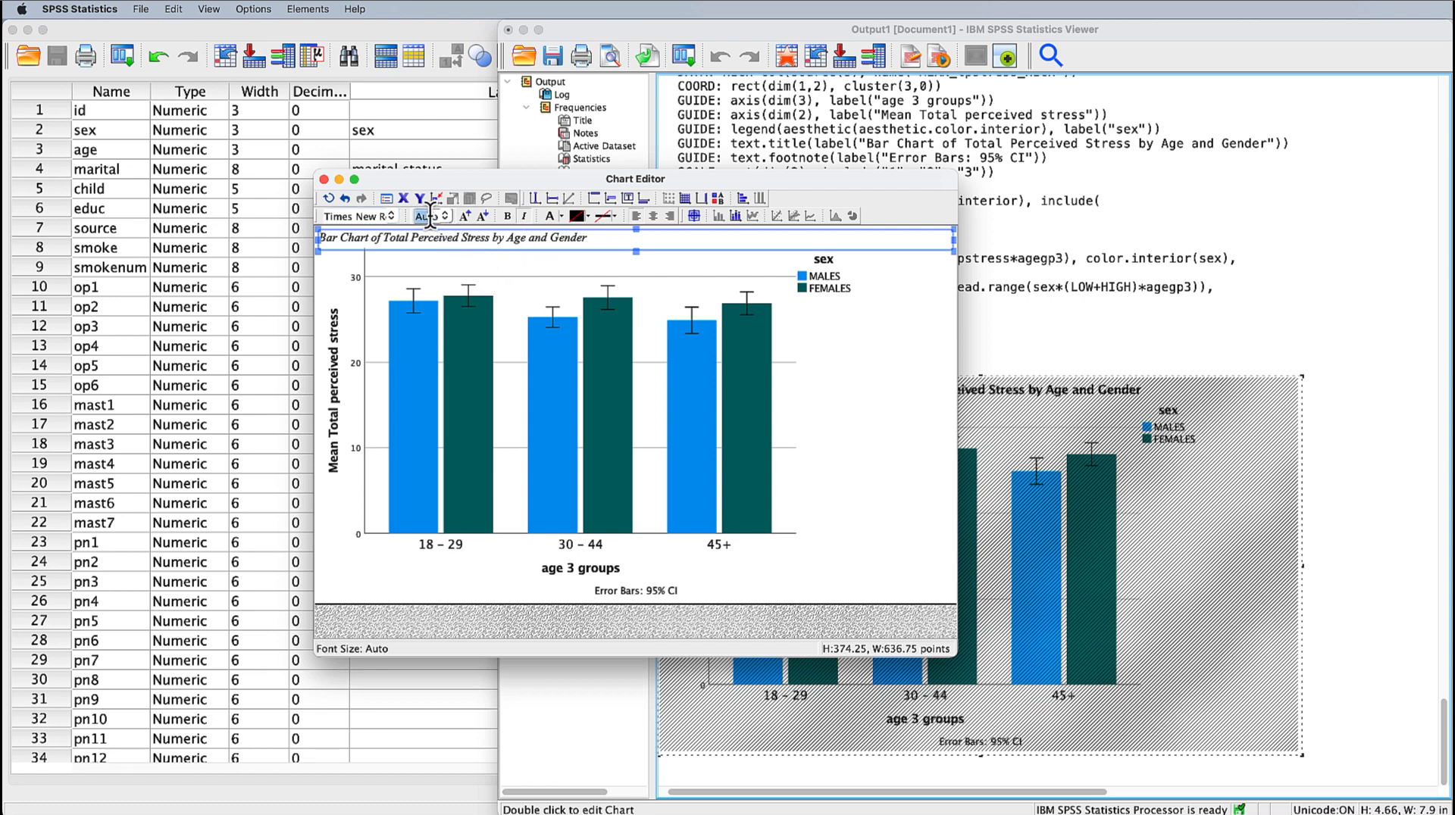
left_click(446, 218)
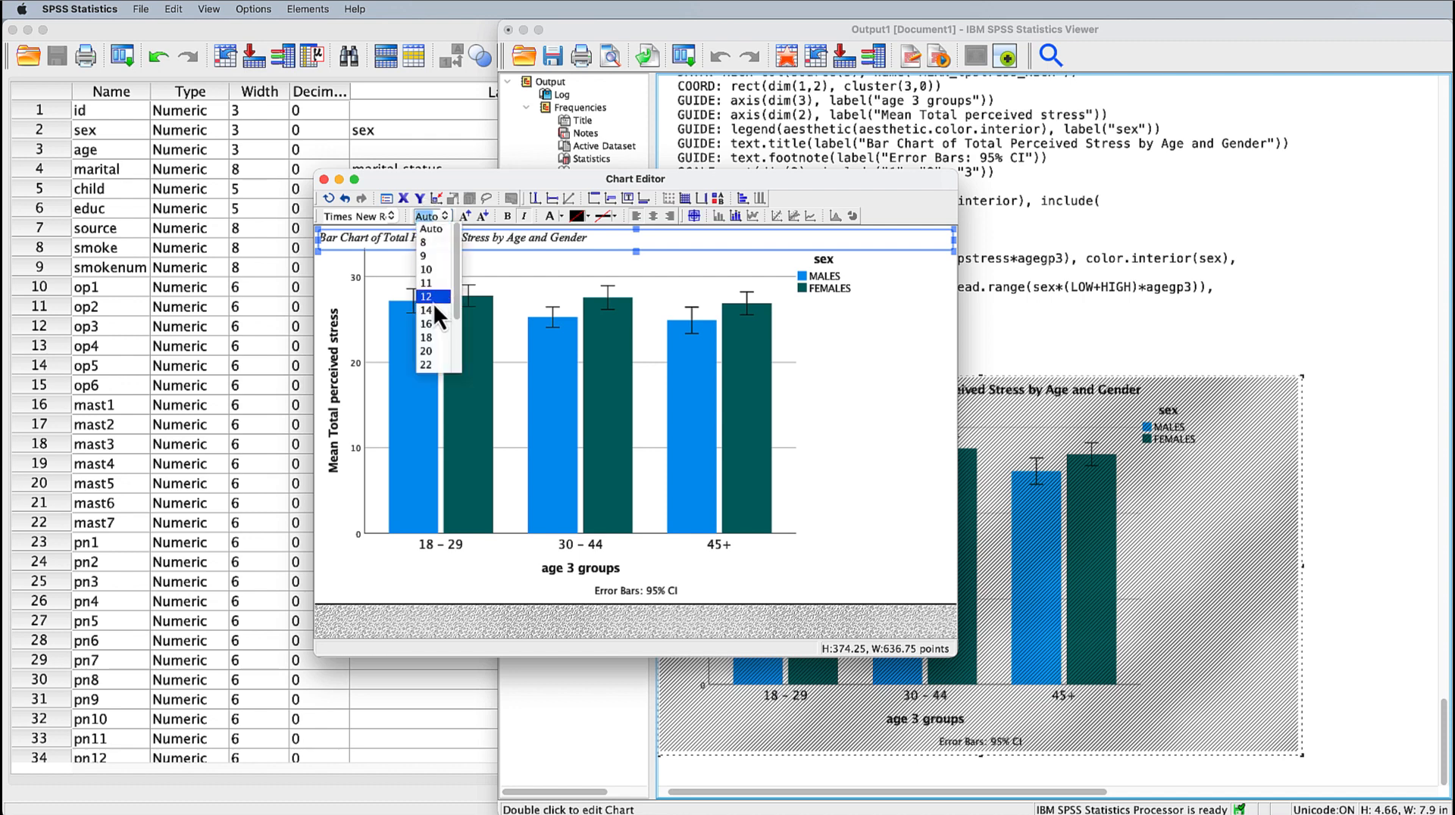
left_click(430, 338)
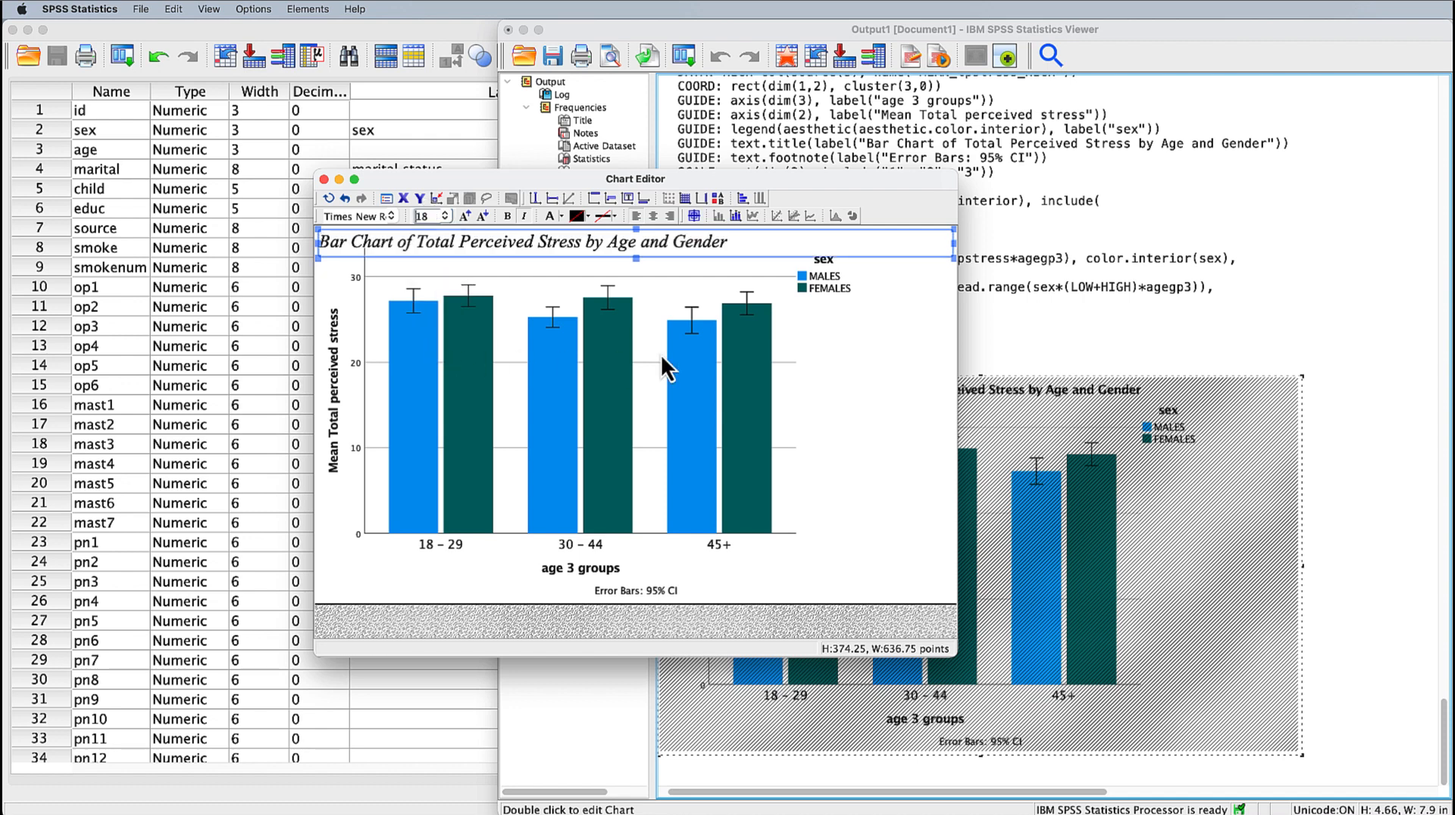
- Lower the upper edge of the chart's plot area to clear the title and shift the plot slightly right
left_click(699, 353)
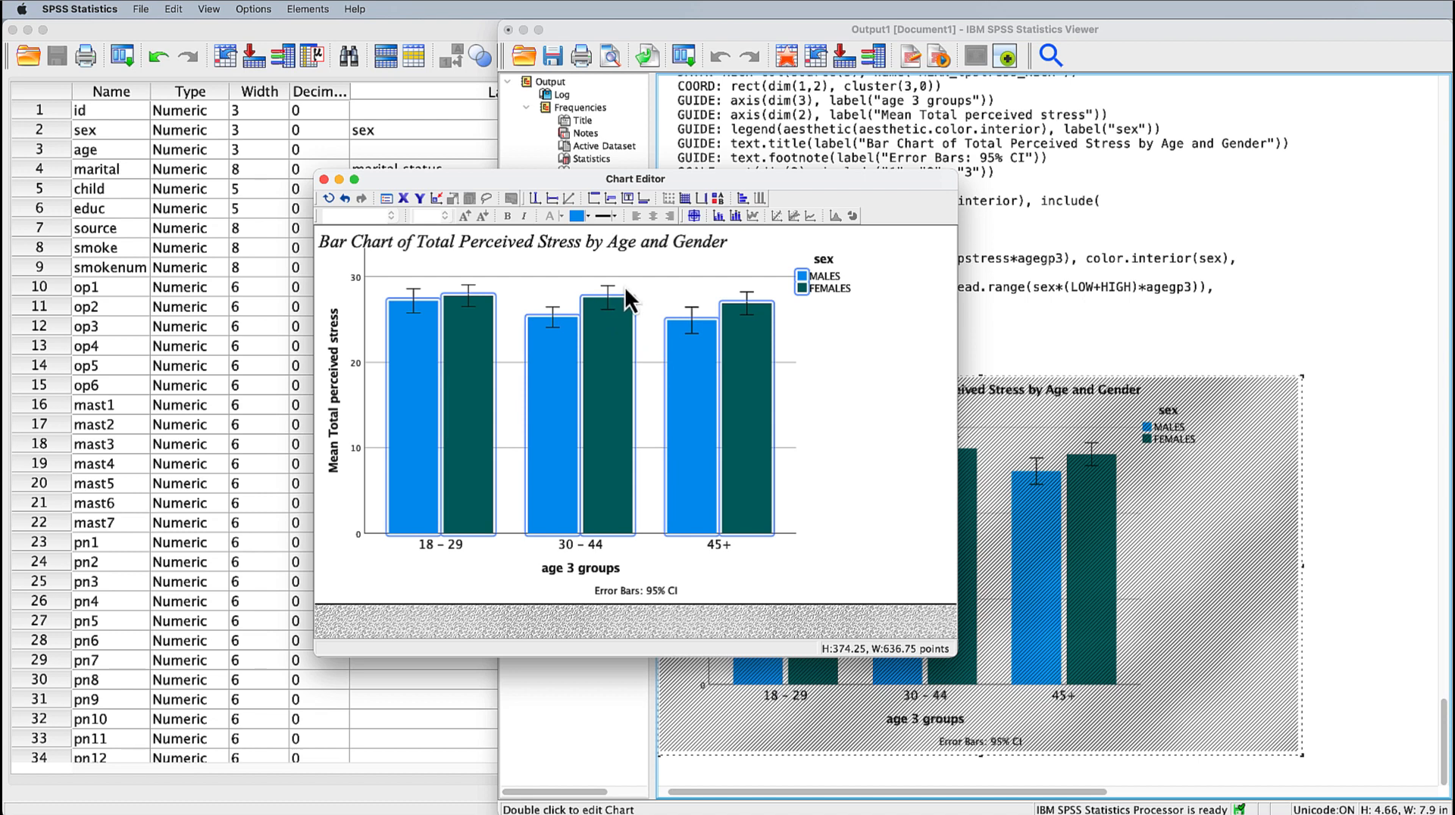
left_click(322, 236)
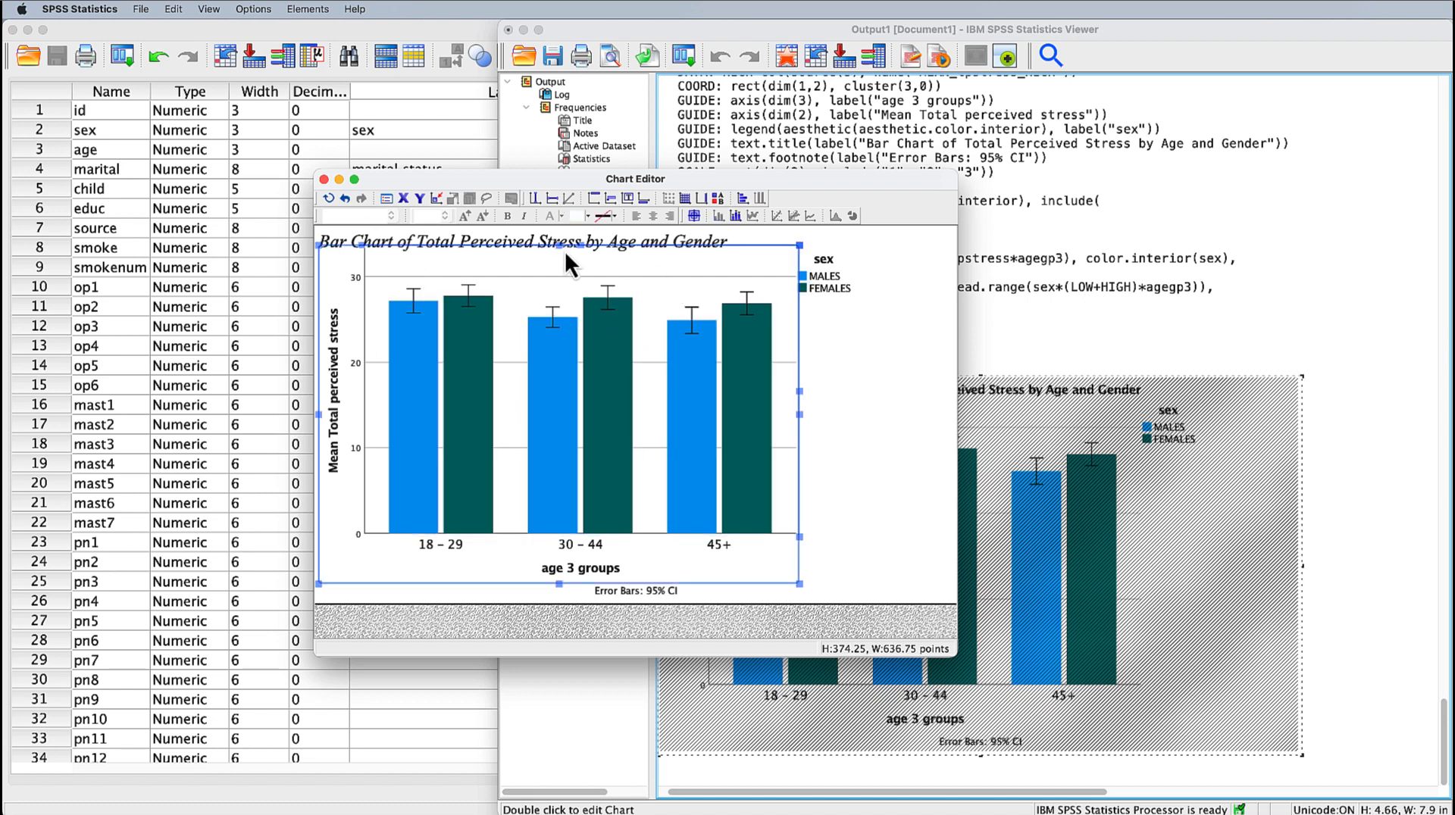
left_click_drag(558, 246, 558, 267)
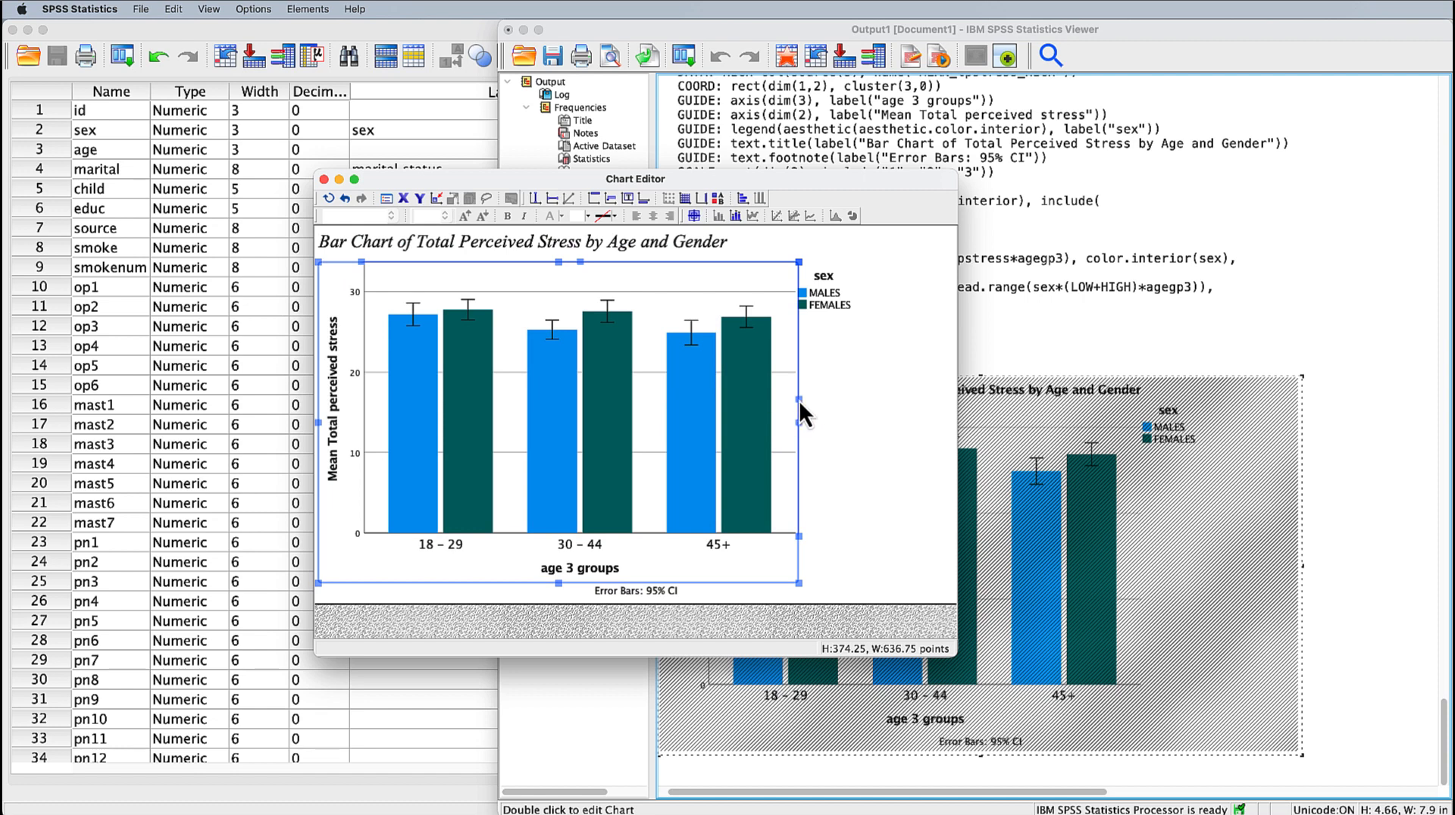
left_click_drag(799, 400, 825, 401)
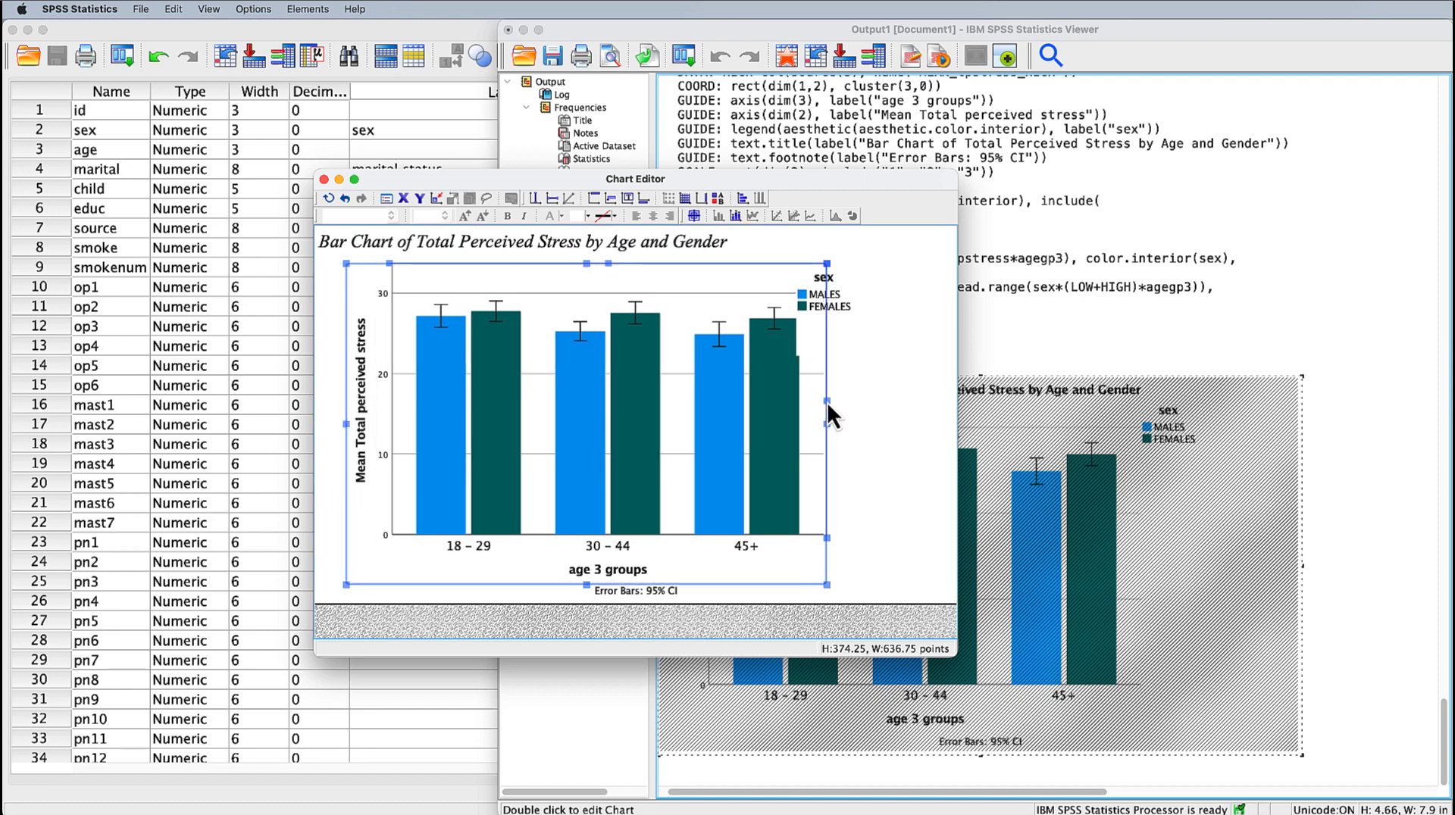
left_click(924, 469)
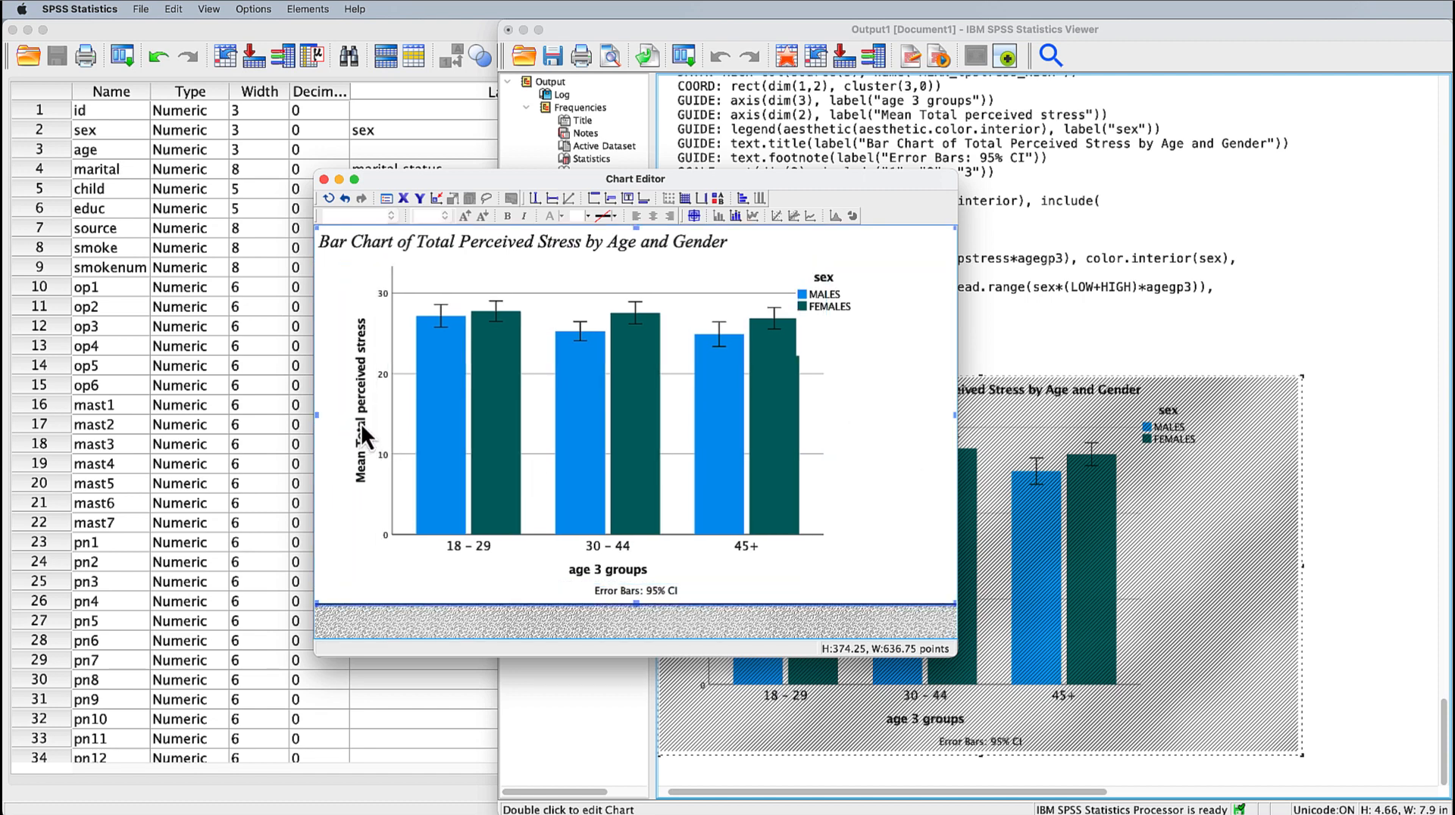
- Capitalise the Y-axis title so it reads "Mean Total Perceived Stress"
left_click(361, 423)
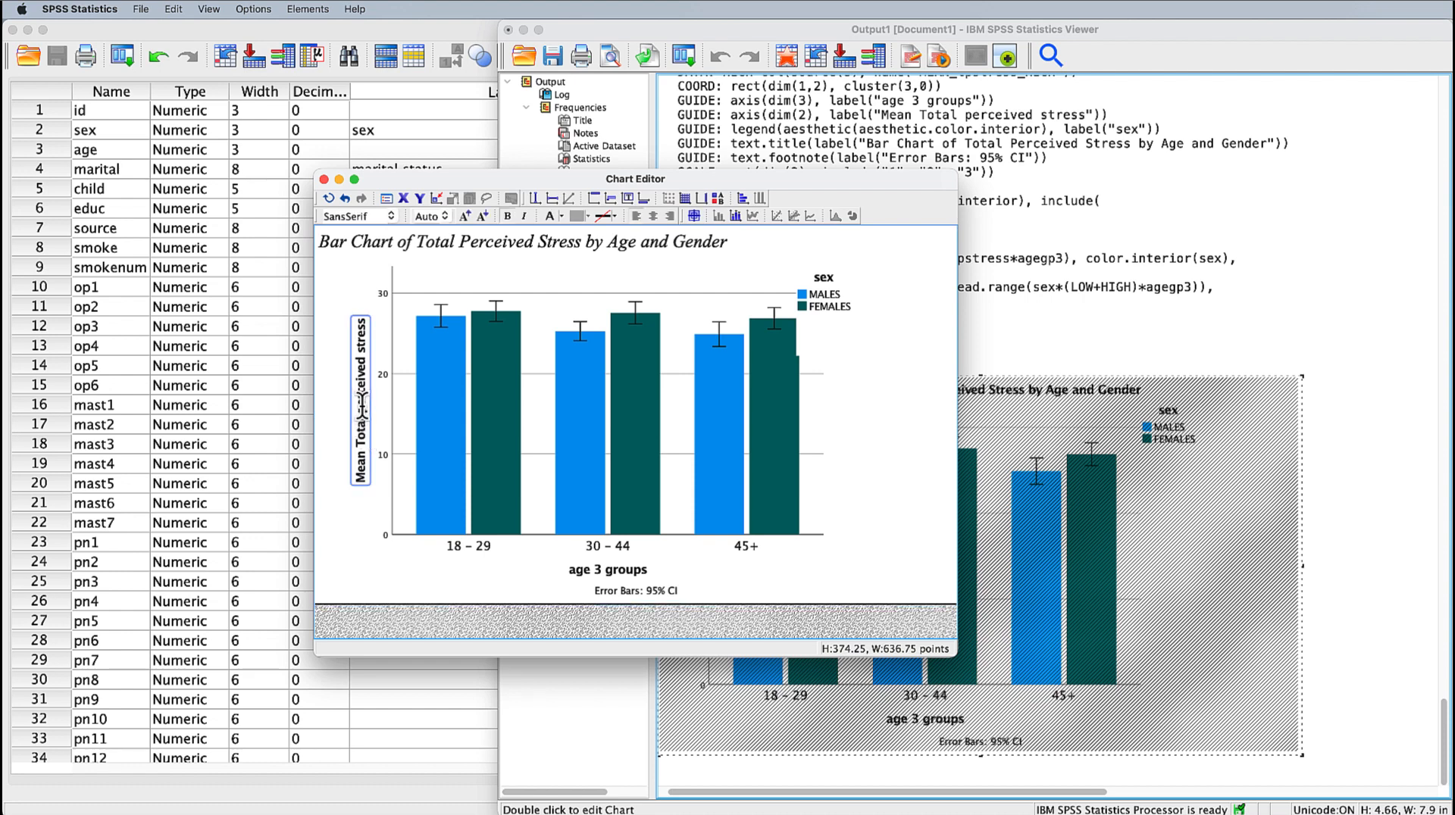
left_click(361, 403)
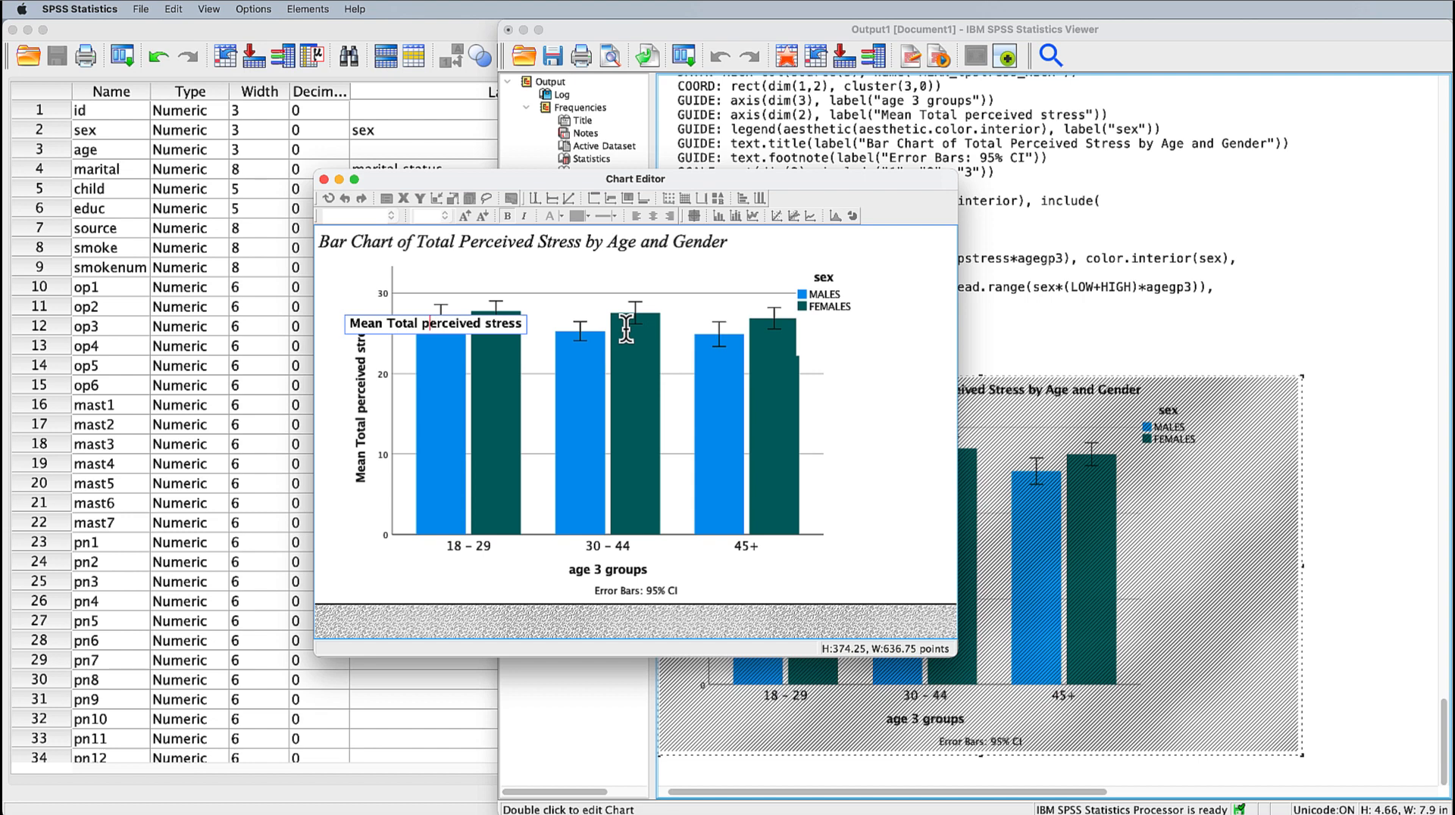
key("BackSpace")
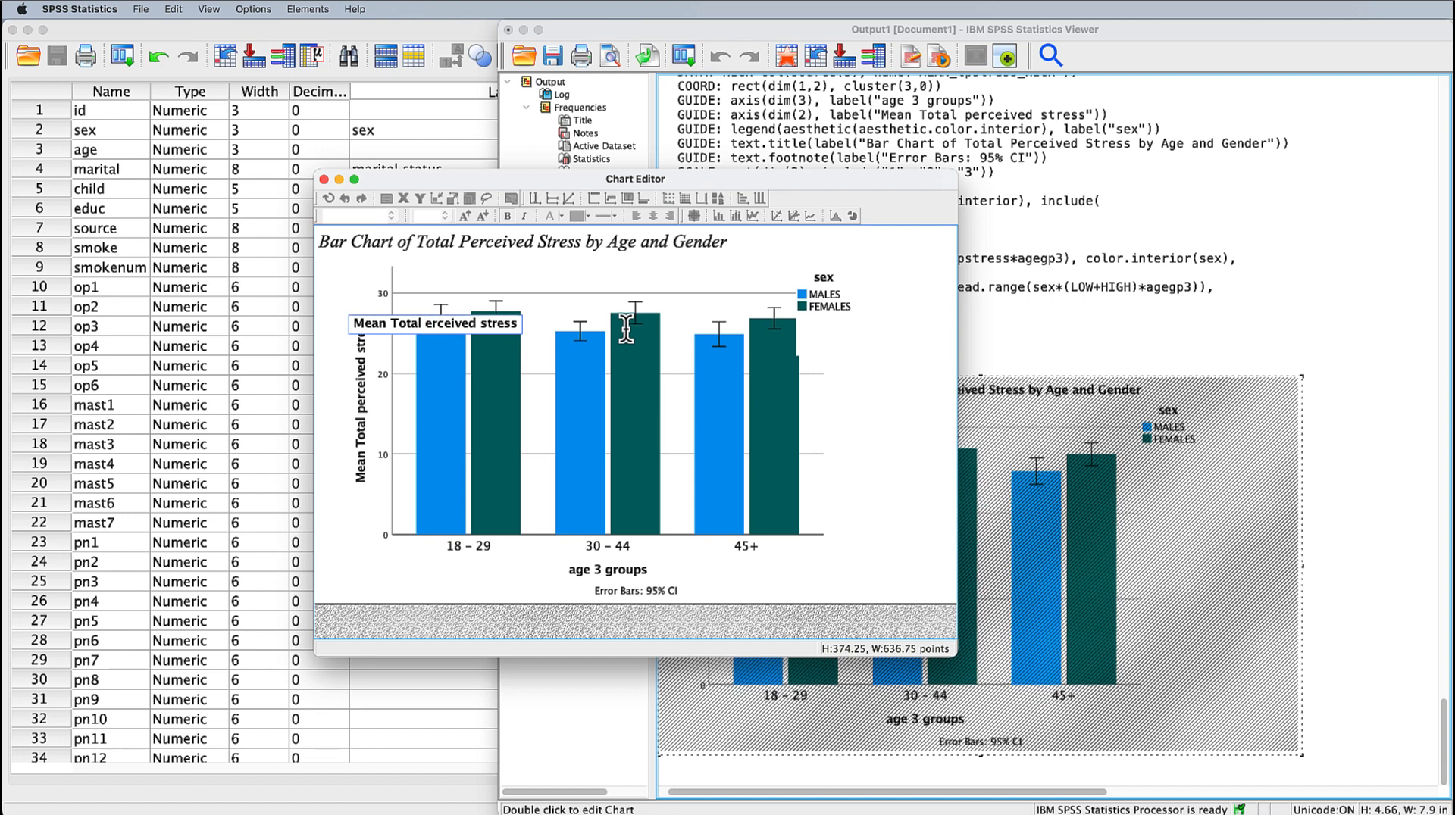
type("P")
key("Right")
key("Right")
key("Right")
key("Right")
key("Right")
key("Right")
key("Right")
key("Right")
key("Right")
key("Right")
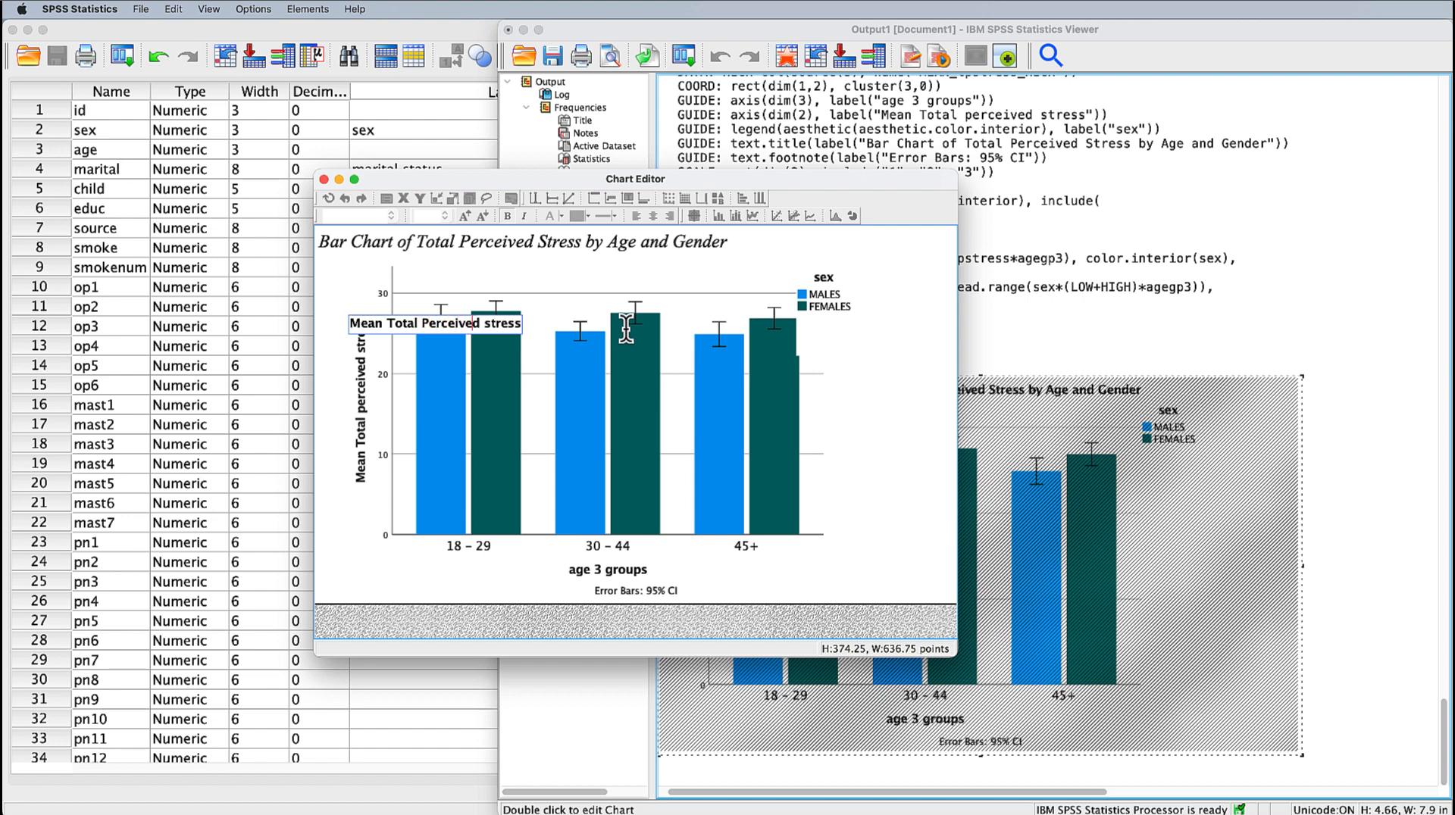
key("BackSpace")
type("S")
key("Return")
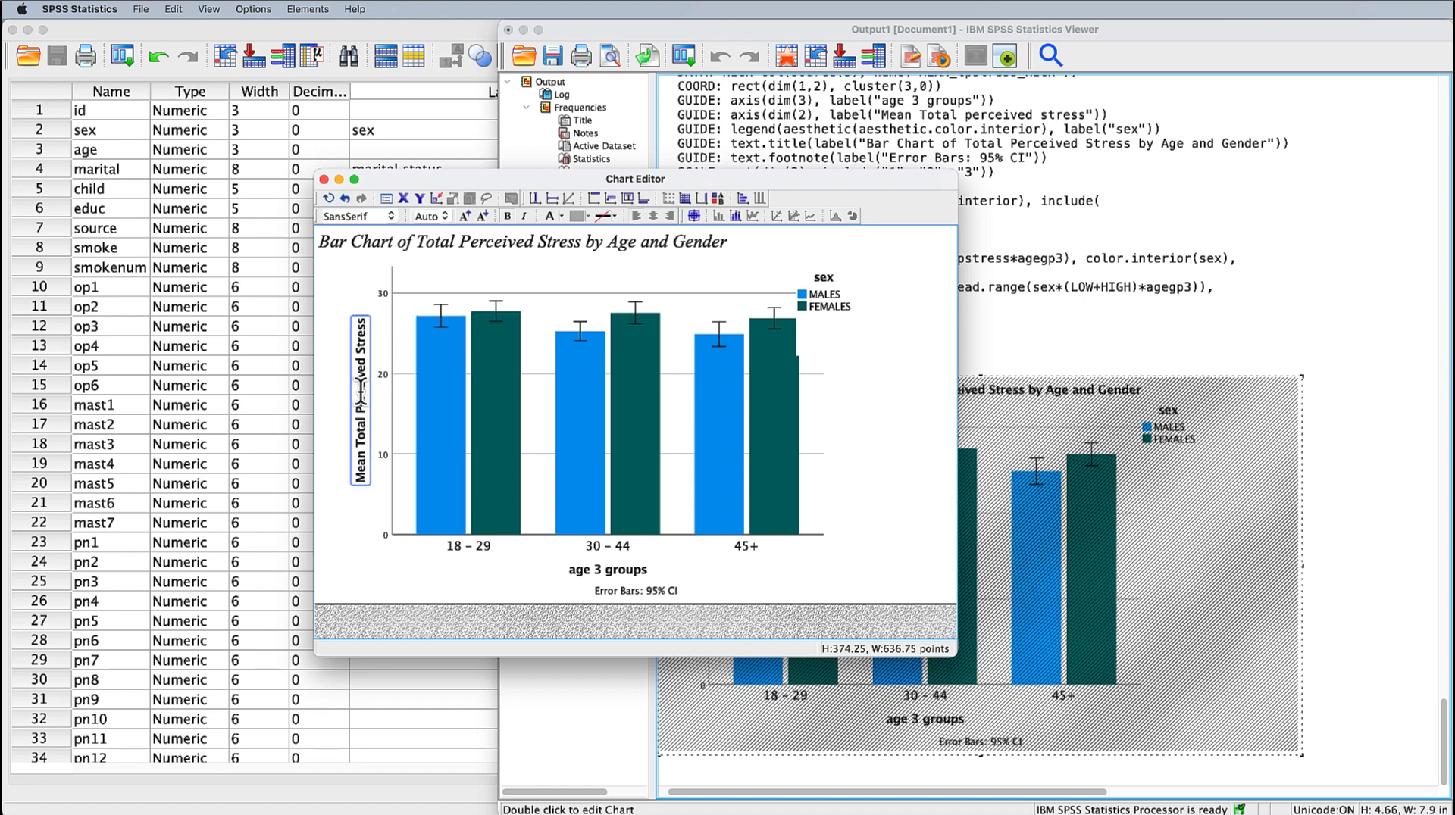
- Set the Y-axis title's font family to Times New Roman
left_click(392, 218)
scroll(367, 348, "down", 3)
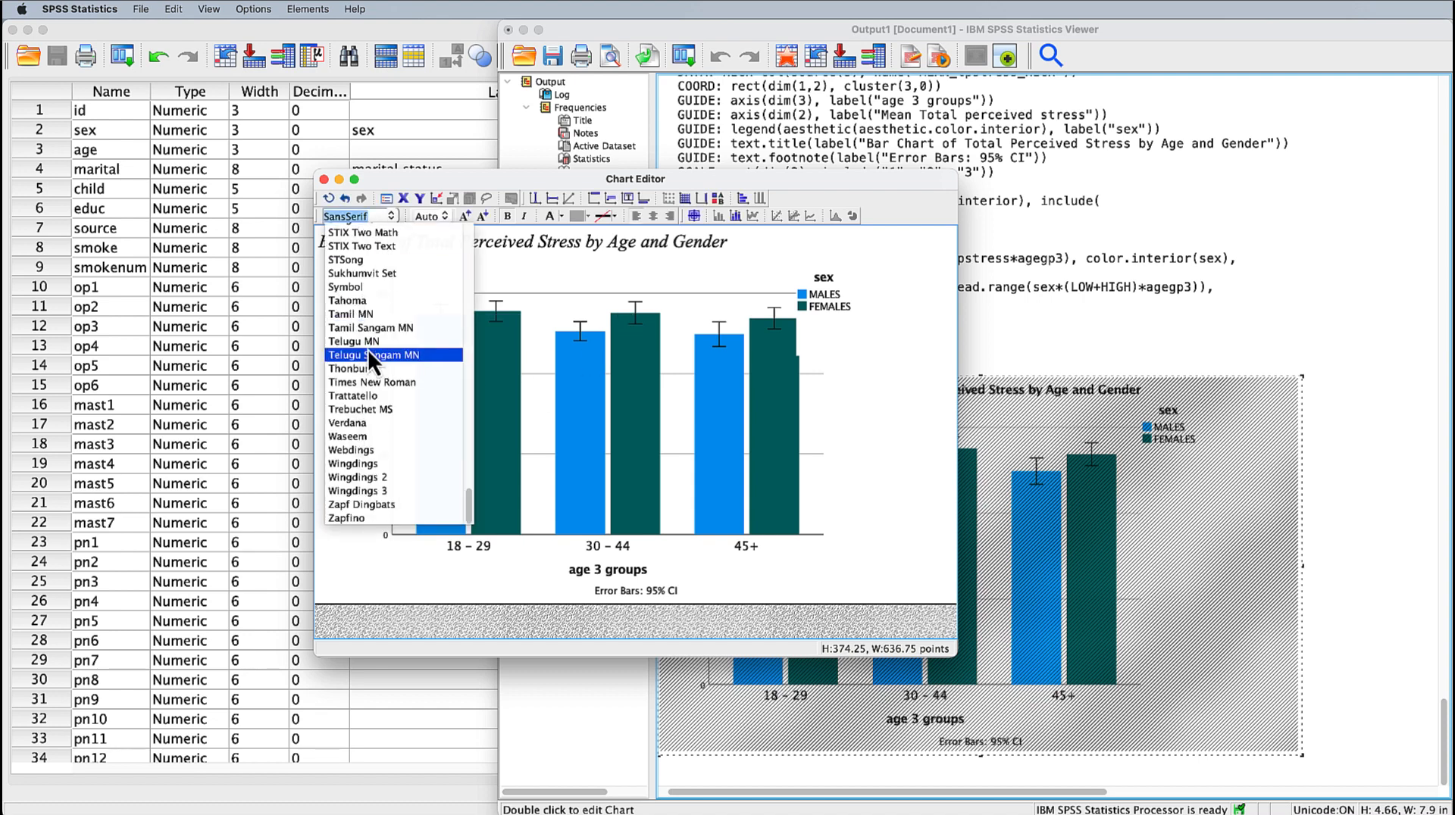
left_click(366, 382)
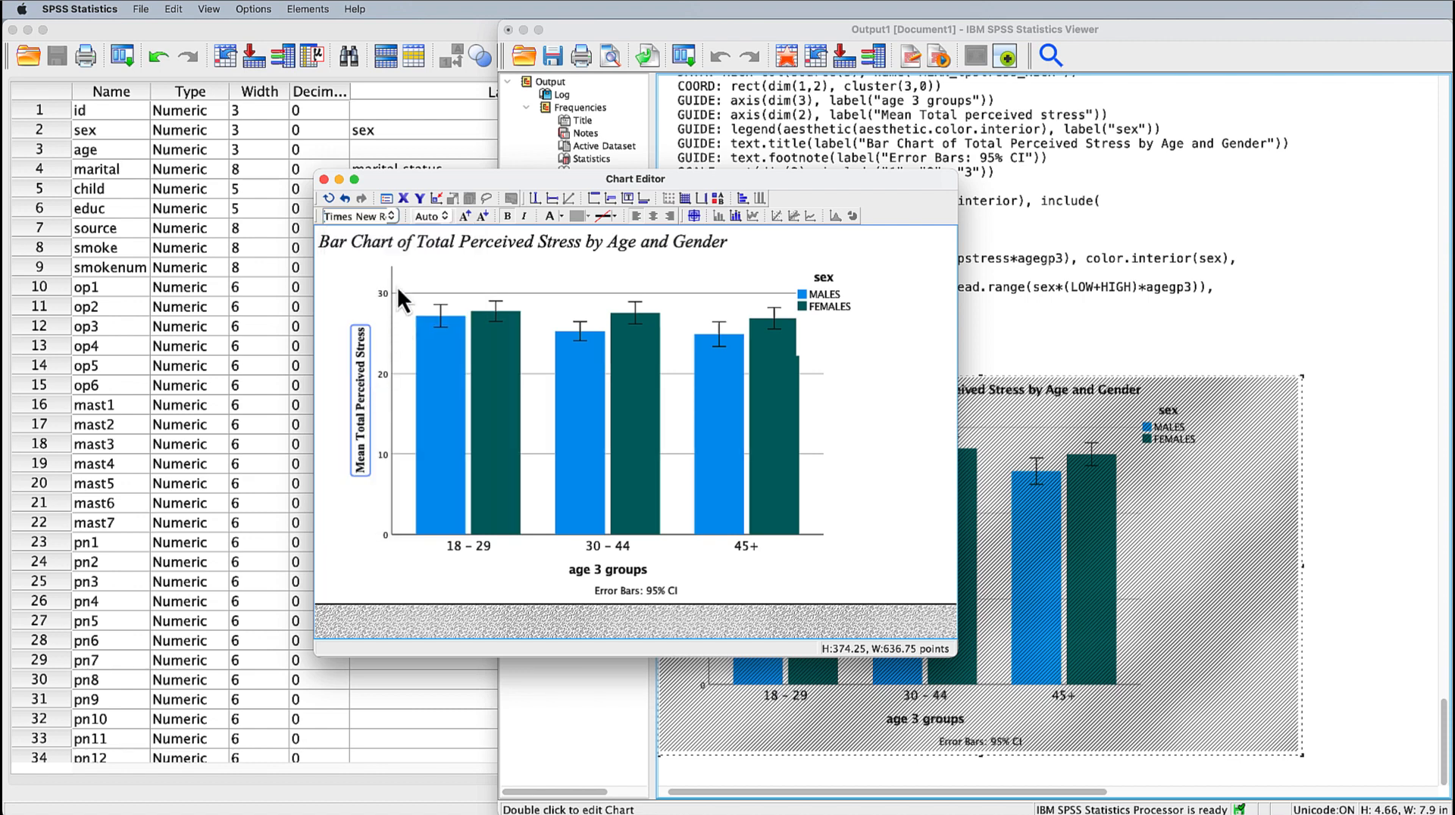
- Rename the X-axis title as "Age Categories" and set its font family to Times New Roman
left_click(604, 576)
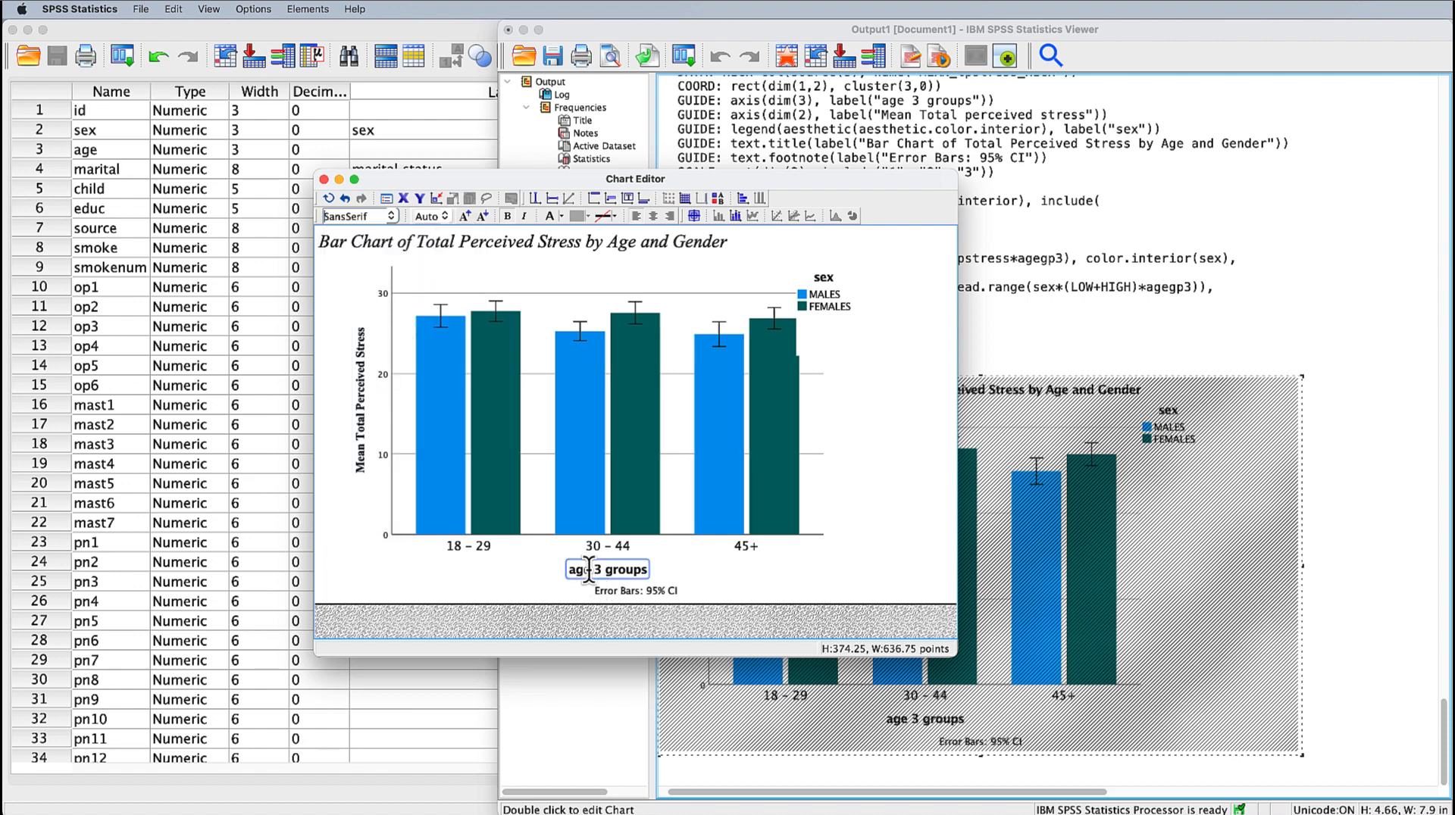
left_click(640, 571)
triple_click(612, 568)
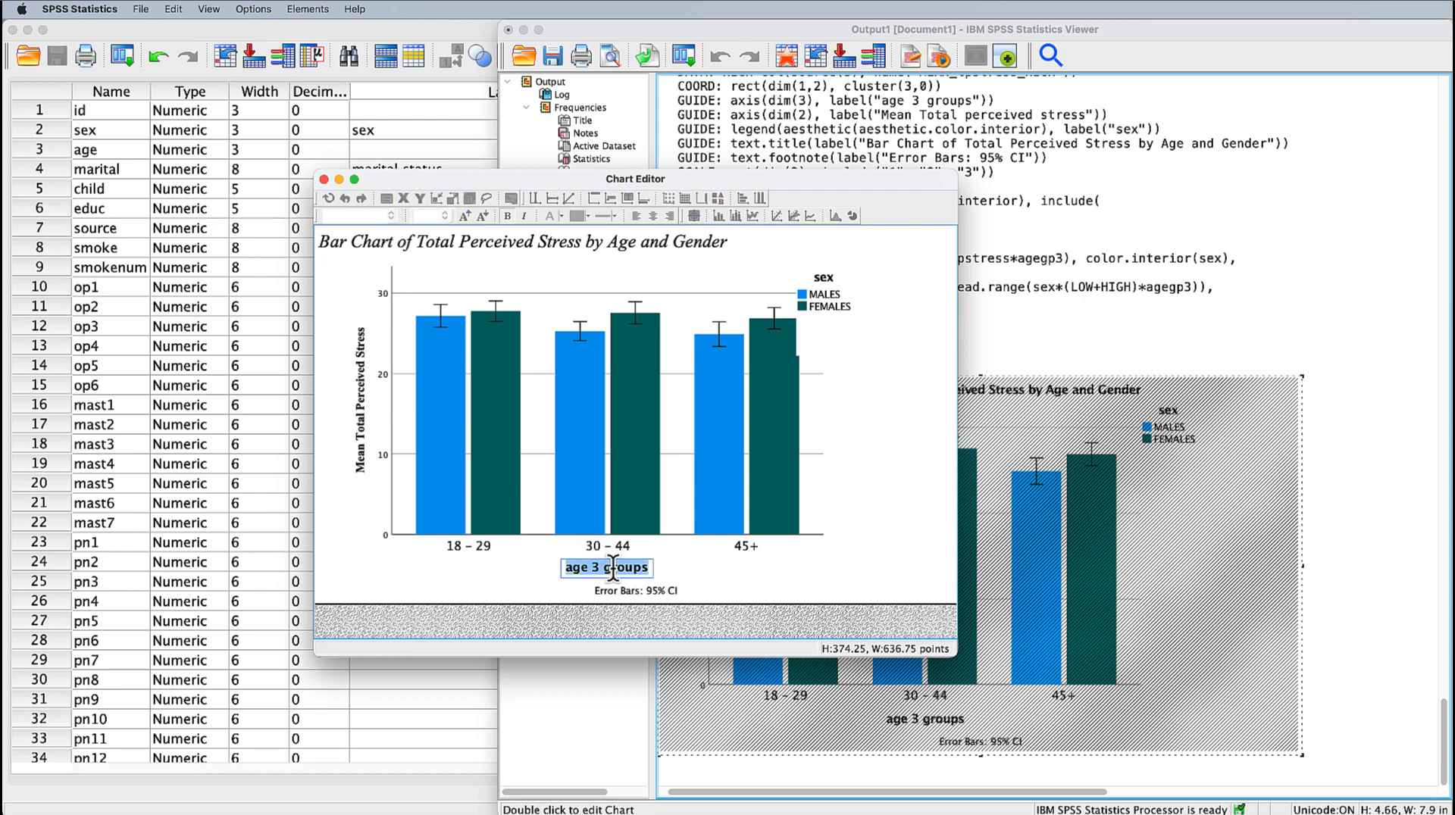
type("Age Categ")
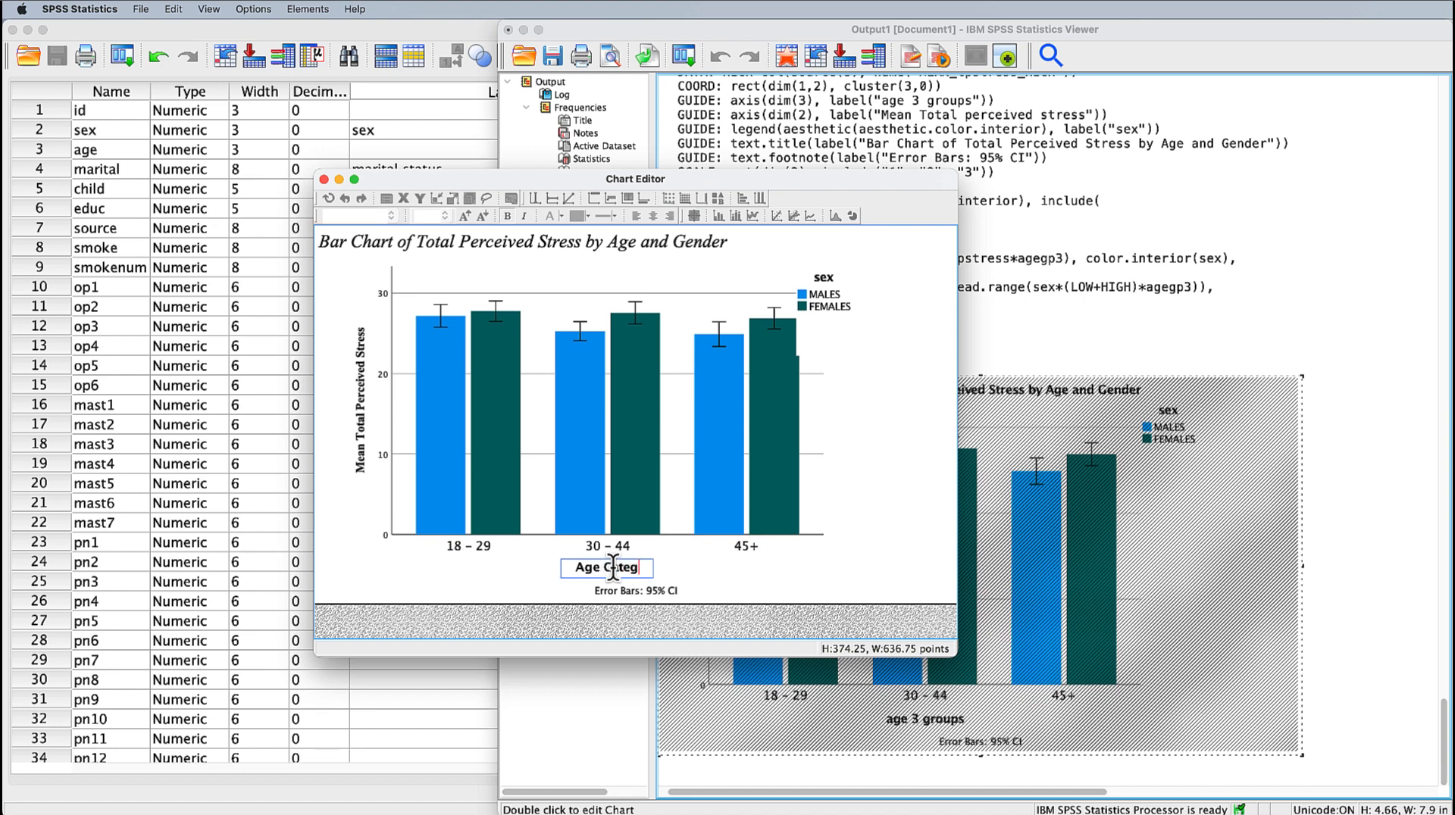
type("ories")
left_click(632, 567)
left_click(630, 570)
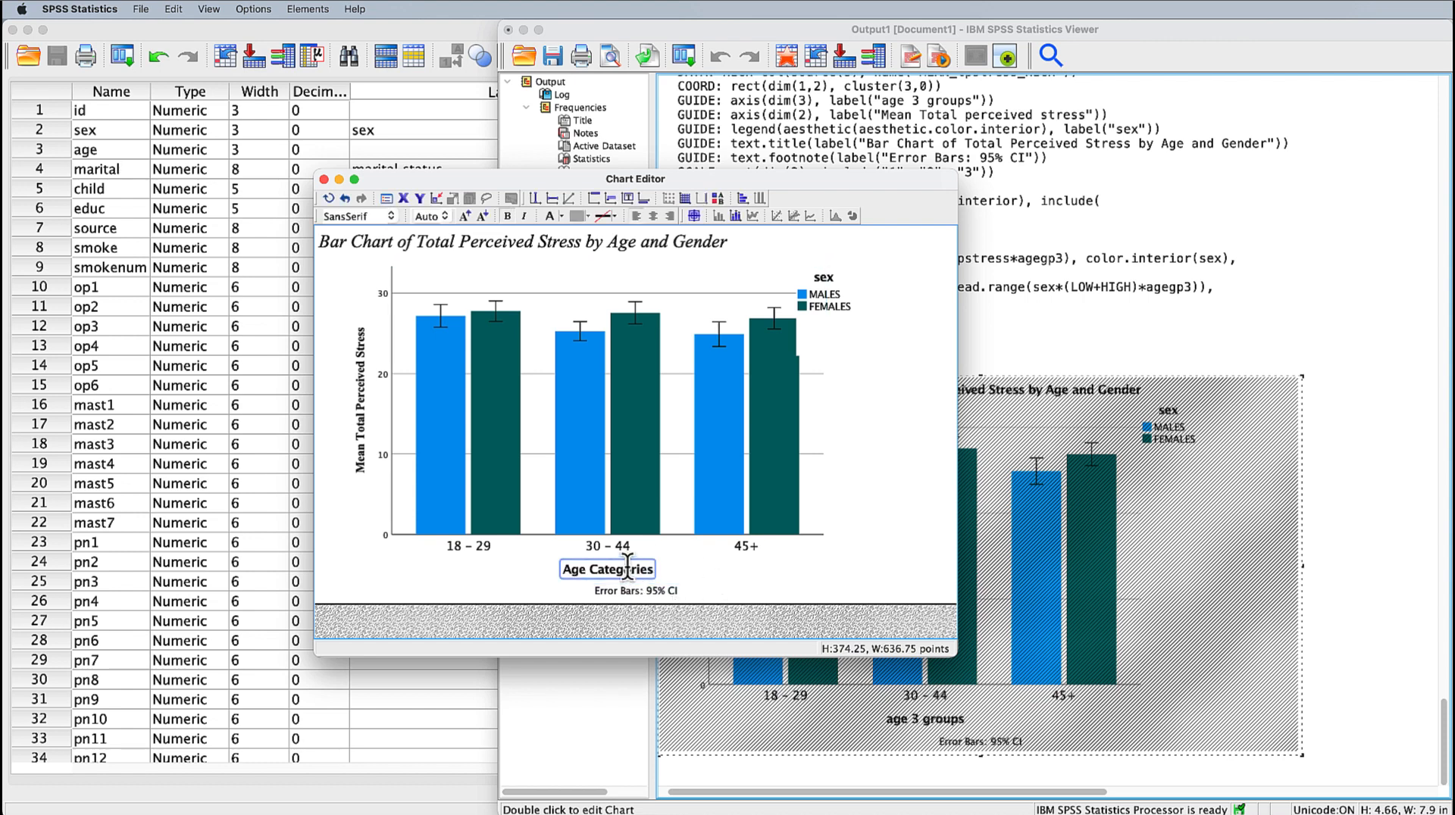
left_click(392, 217)
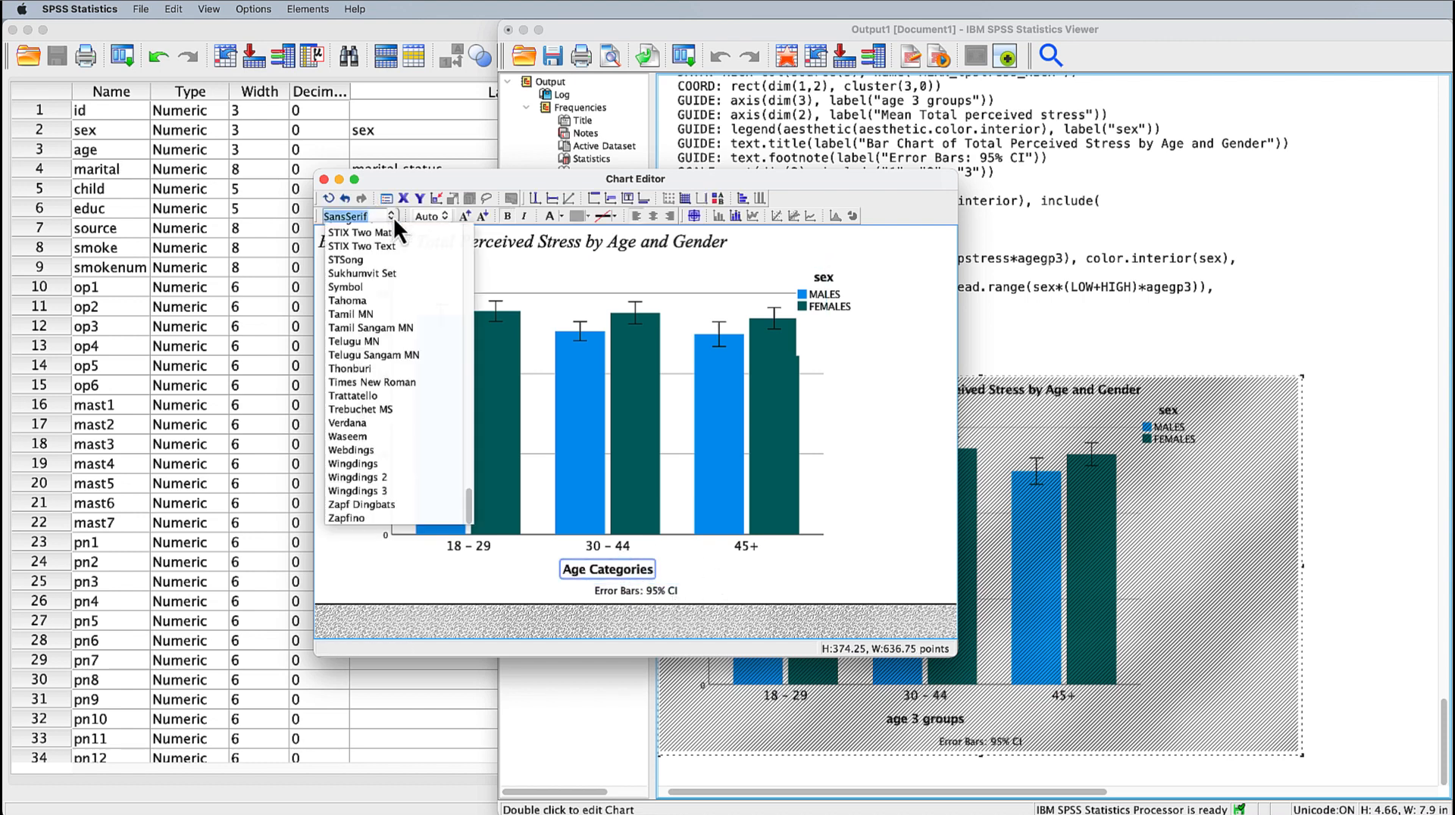
left_click(366, 383)
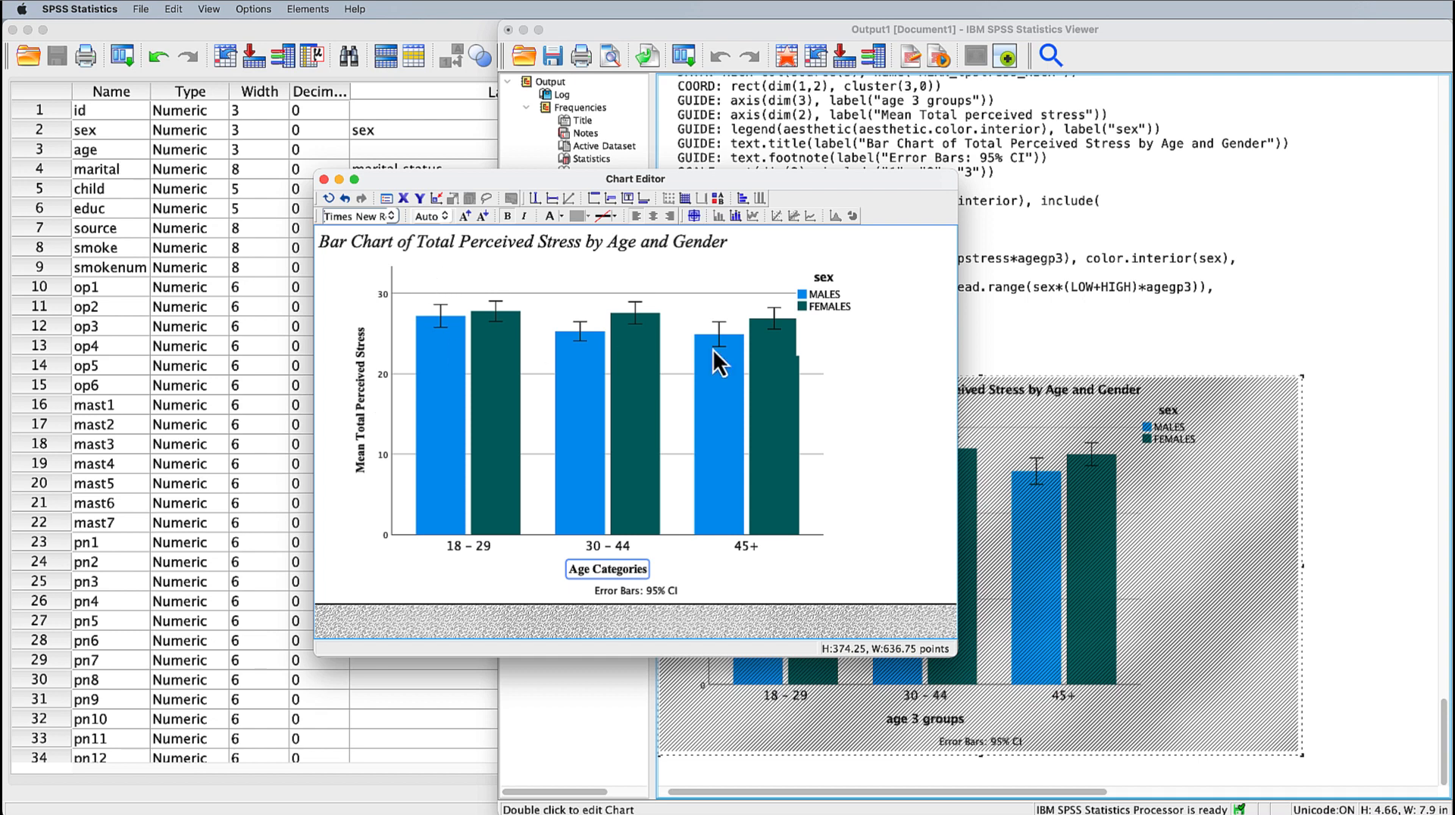
- Rename the legend title as "Gender"
left_click(825, 282)
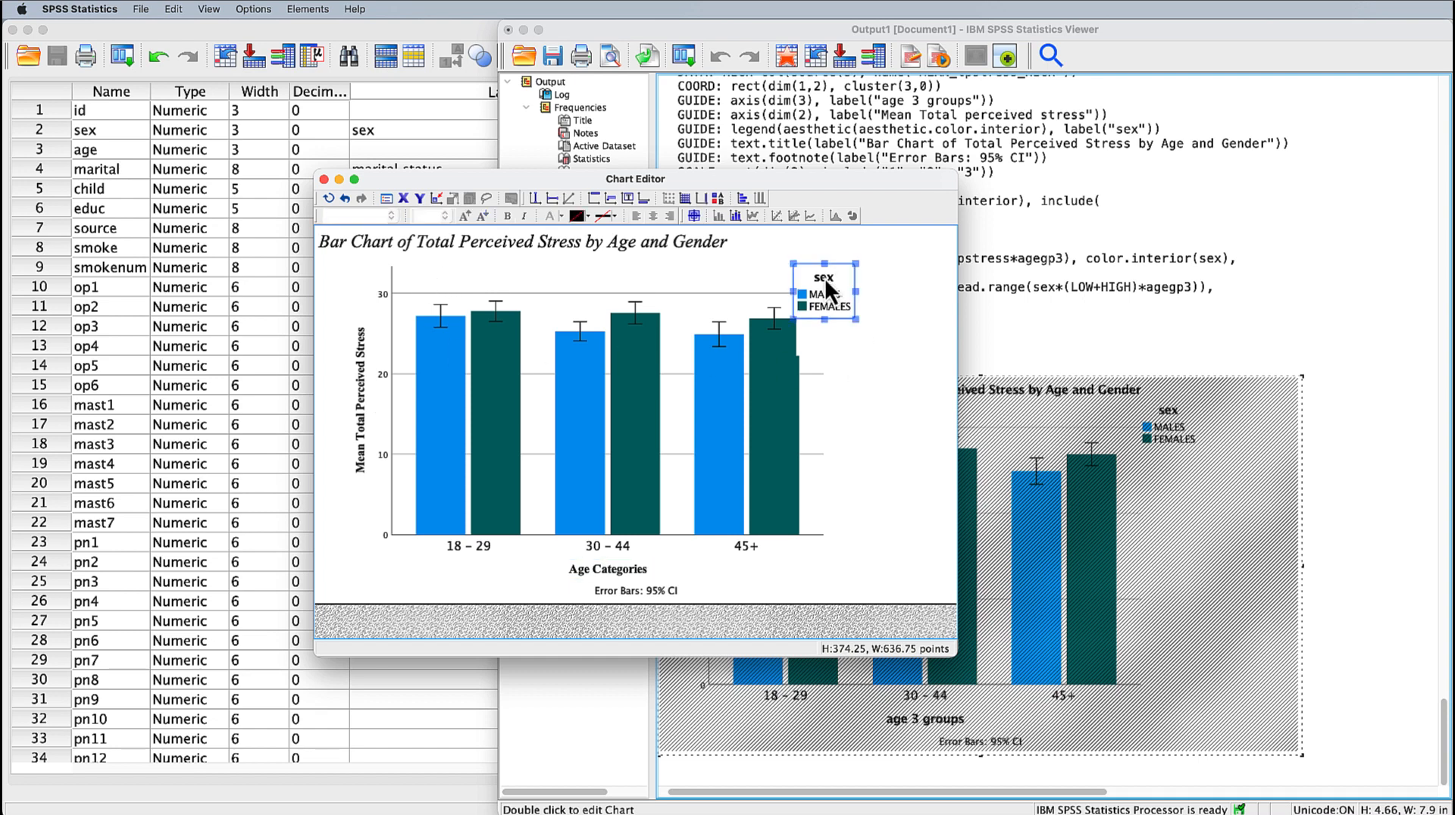
left_click(823, 277)
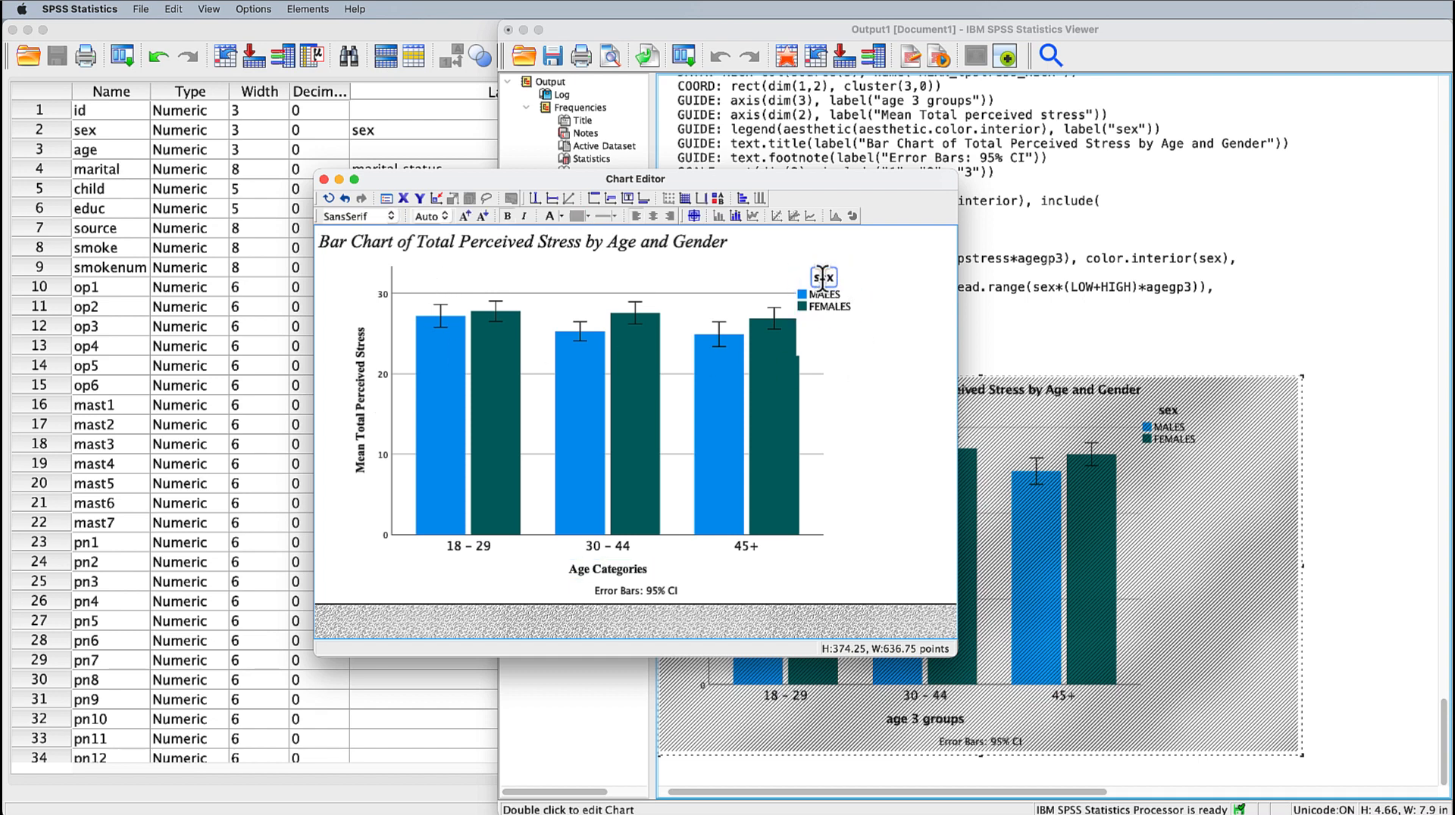
left_click(822, 277)
key("Right")
key("Right")
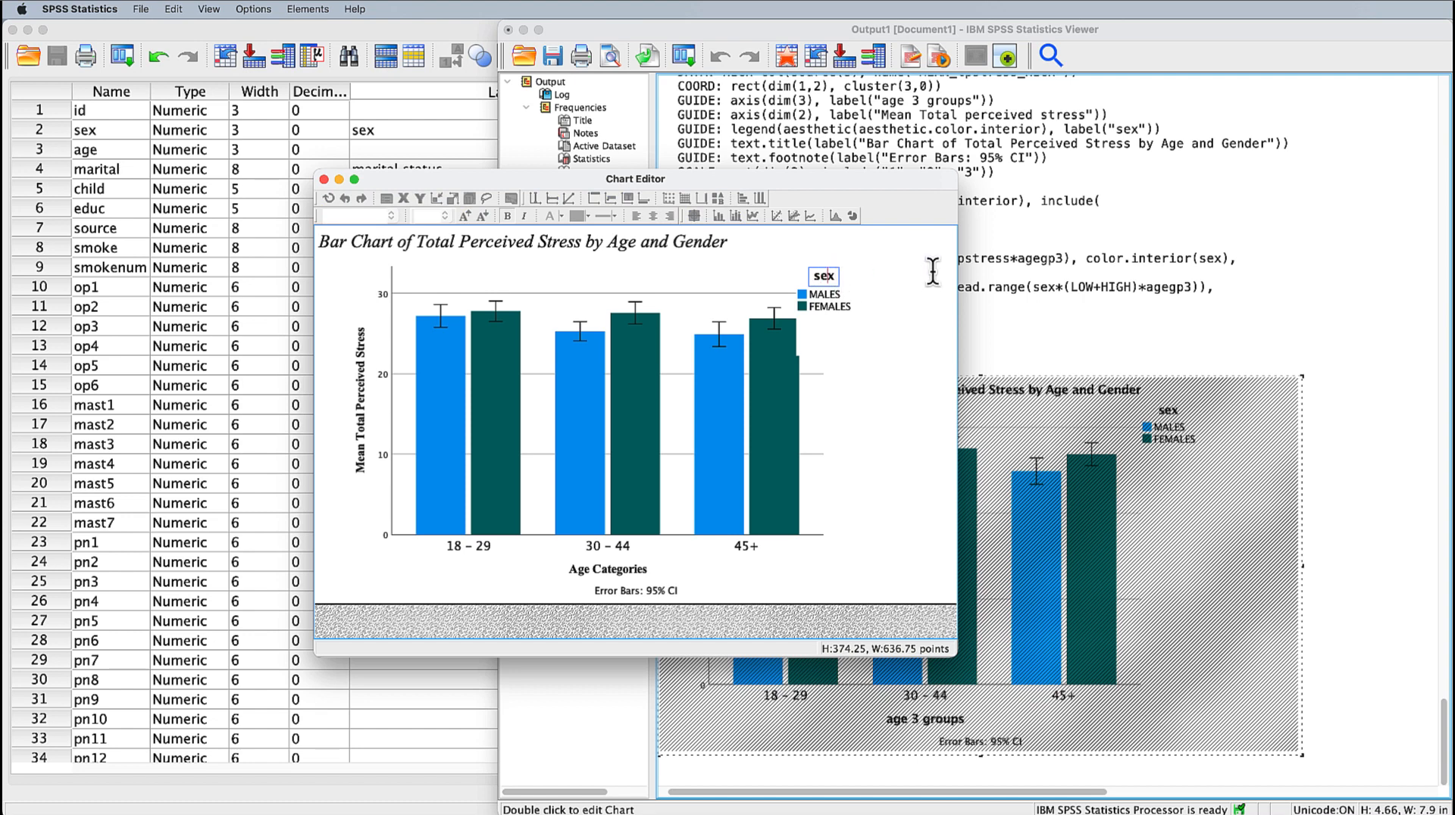
key("BackSpace")
key("BackSpace")
key("BackSpace")
type("Gender")
key("Return")
- Set the legend title's font family to Times New Roman
left_click(392, 217)
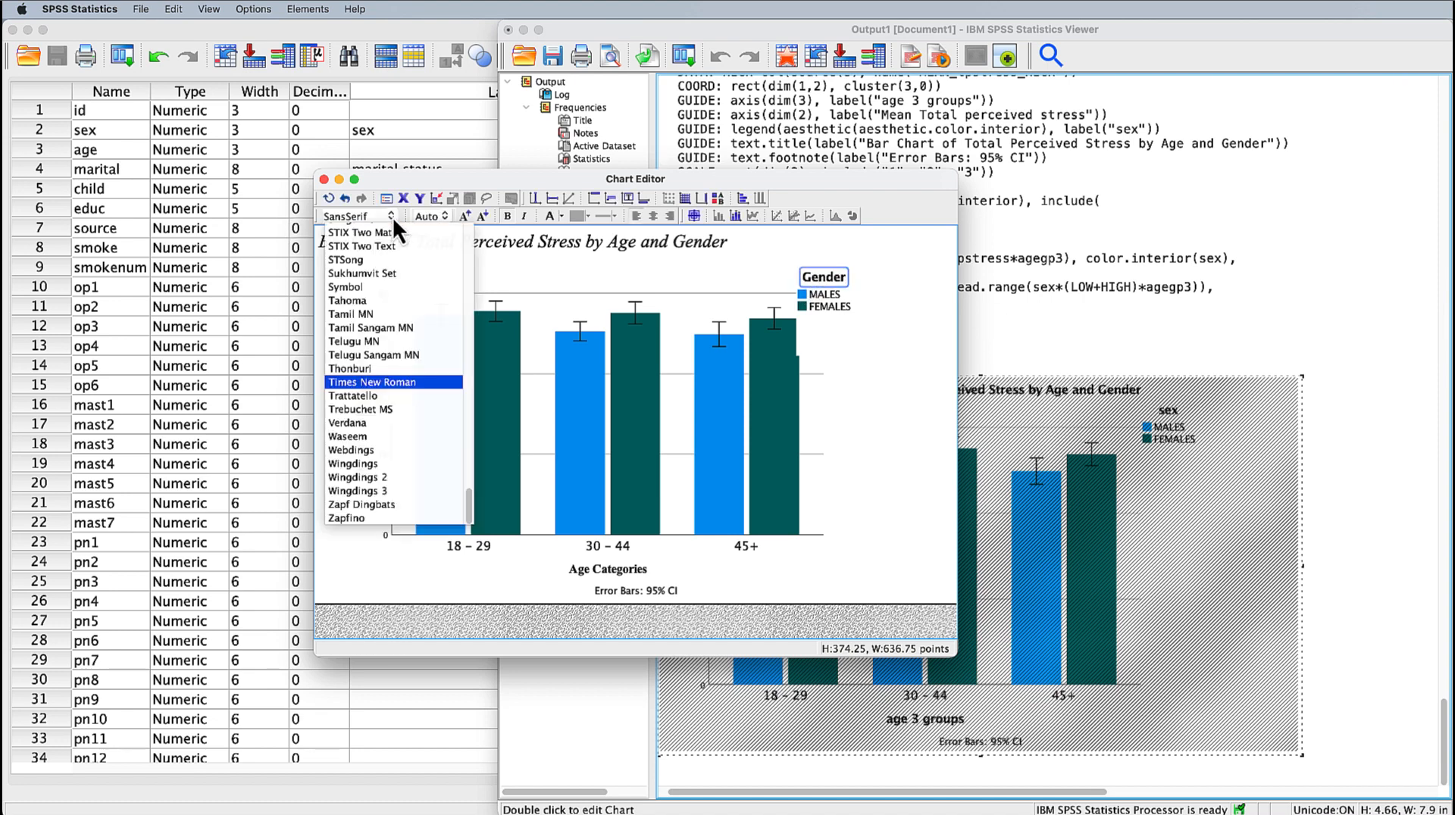
scroll(368, 375, "down", 2)
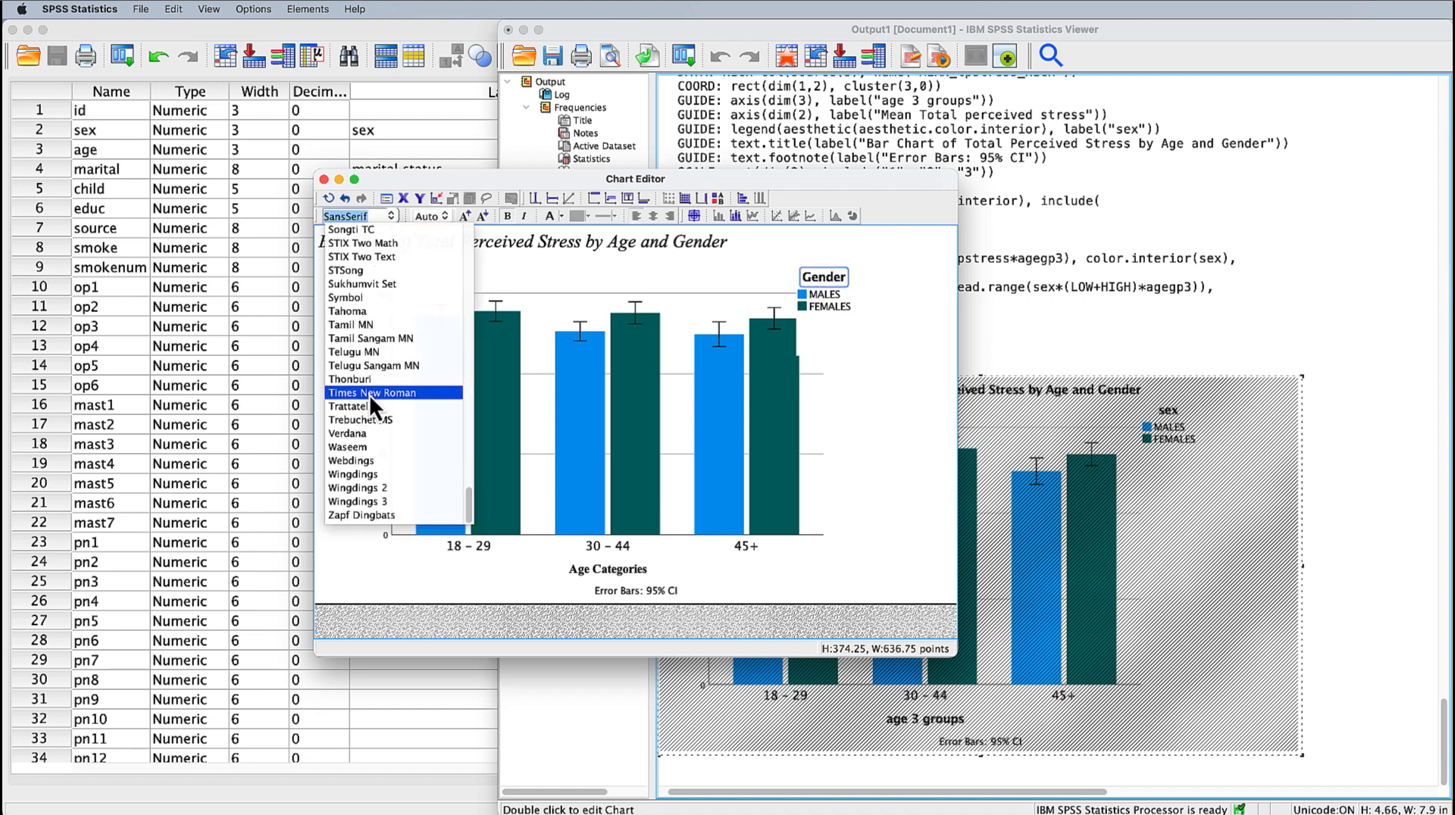
left_click(369, 394)
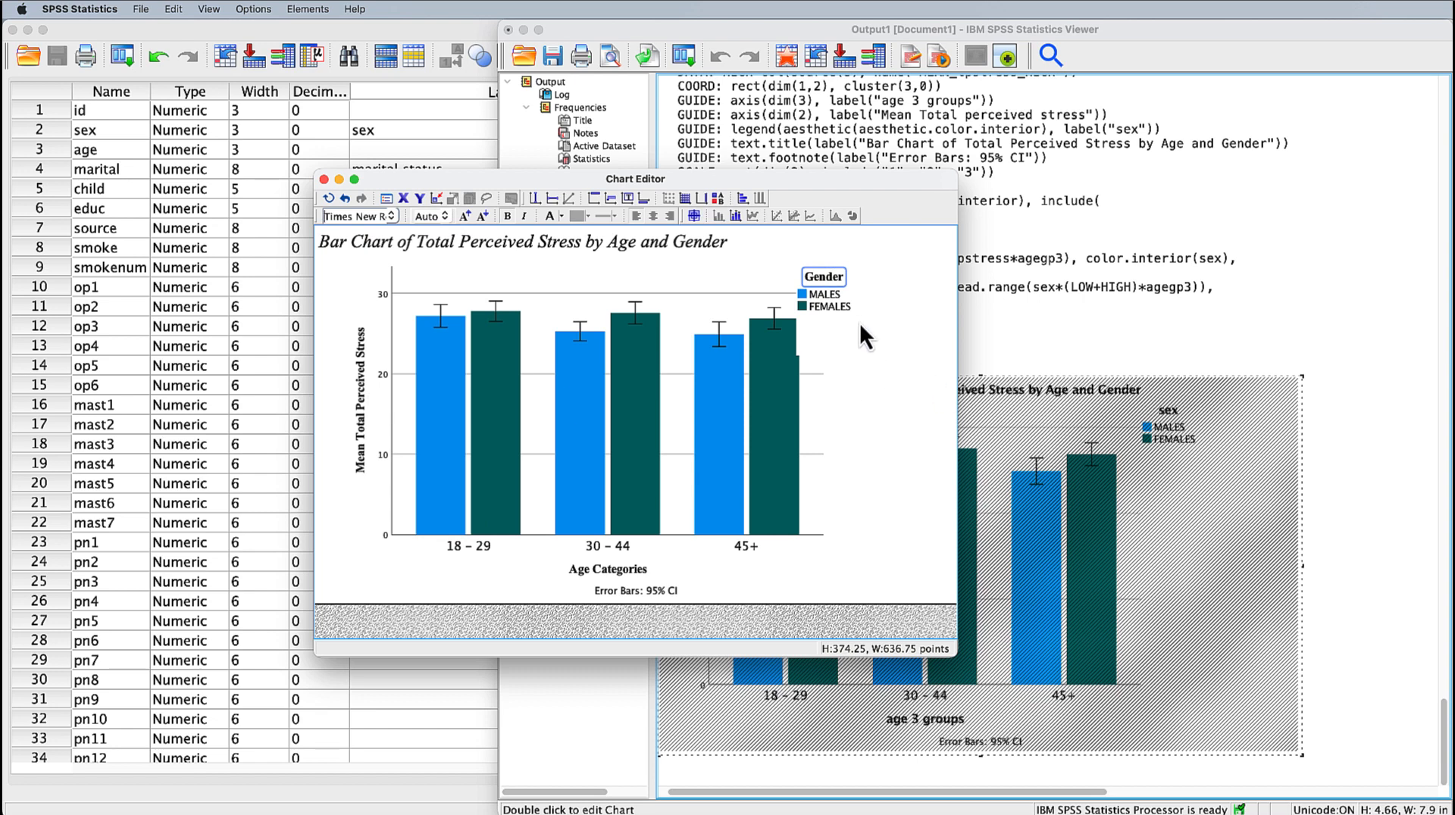
- Set the font family of the MALES and FEMALES legend labels to Times New Roman
left_click(826, 307)
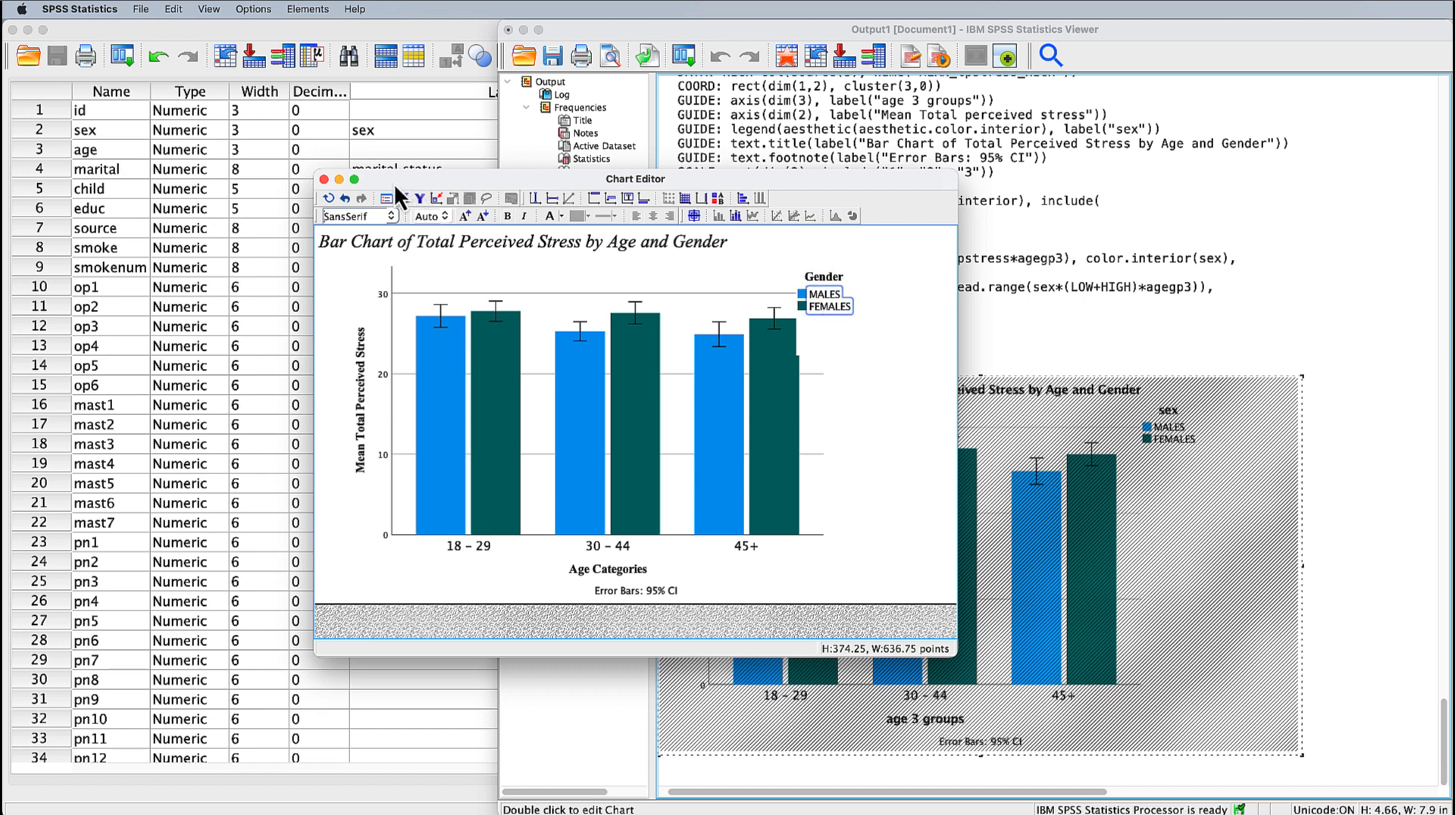
left_click(391, 216)
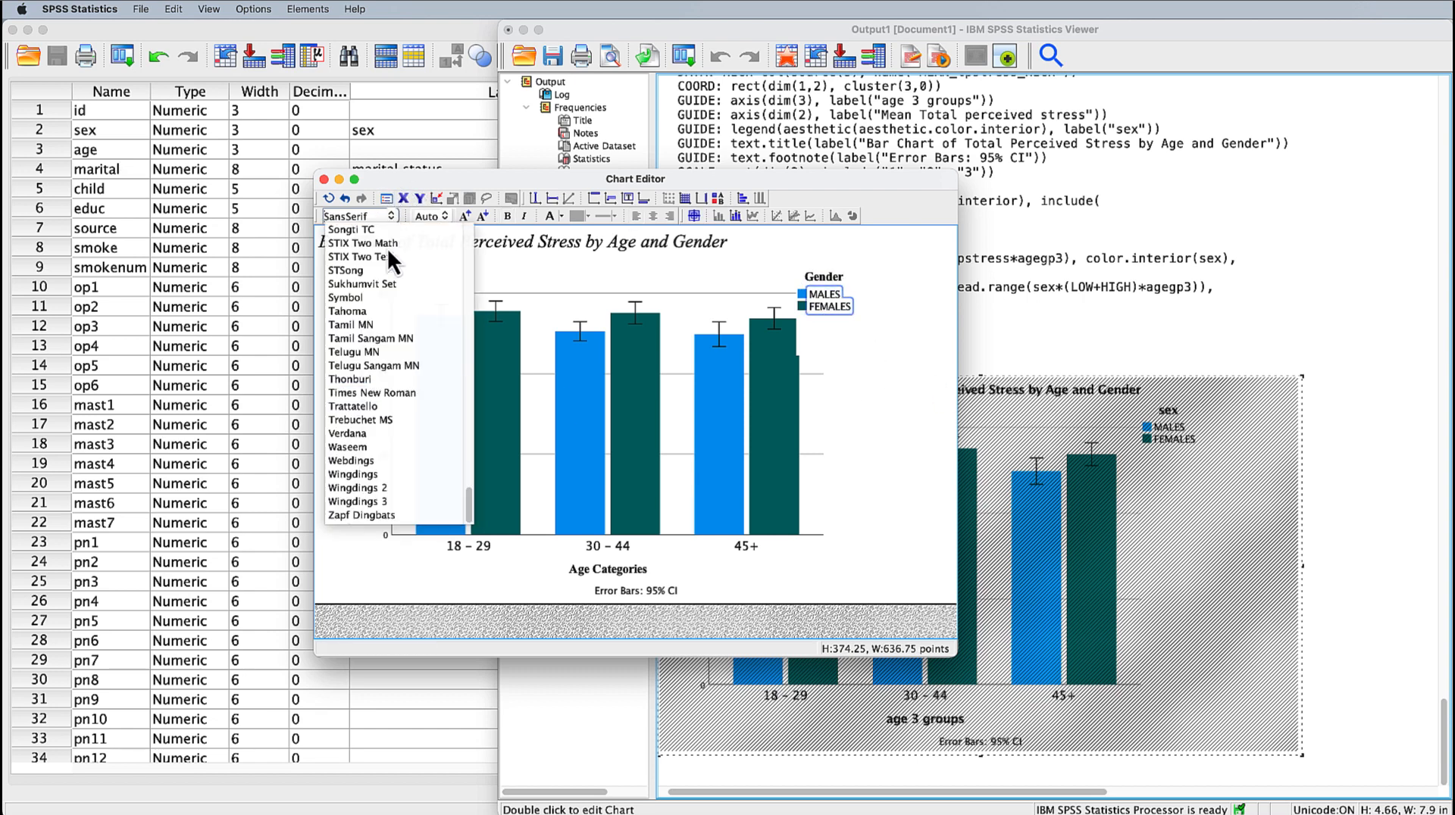
left_click(365, 393)
left_click(869, 427)
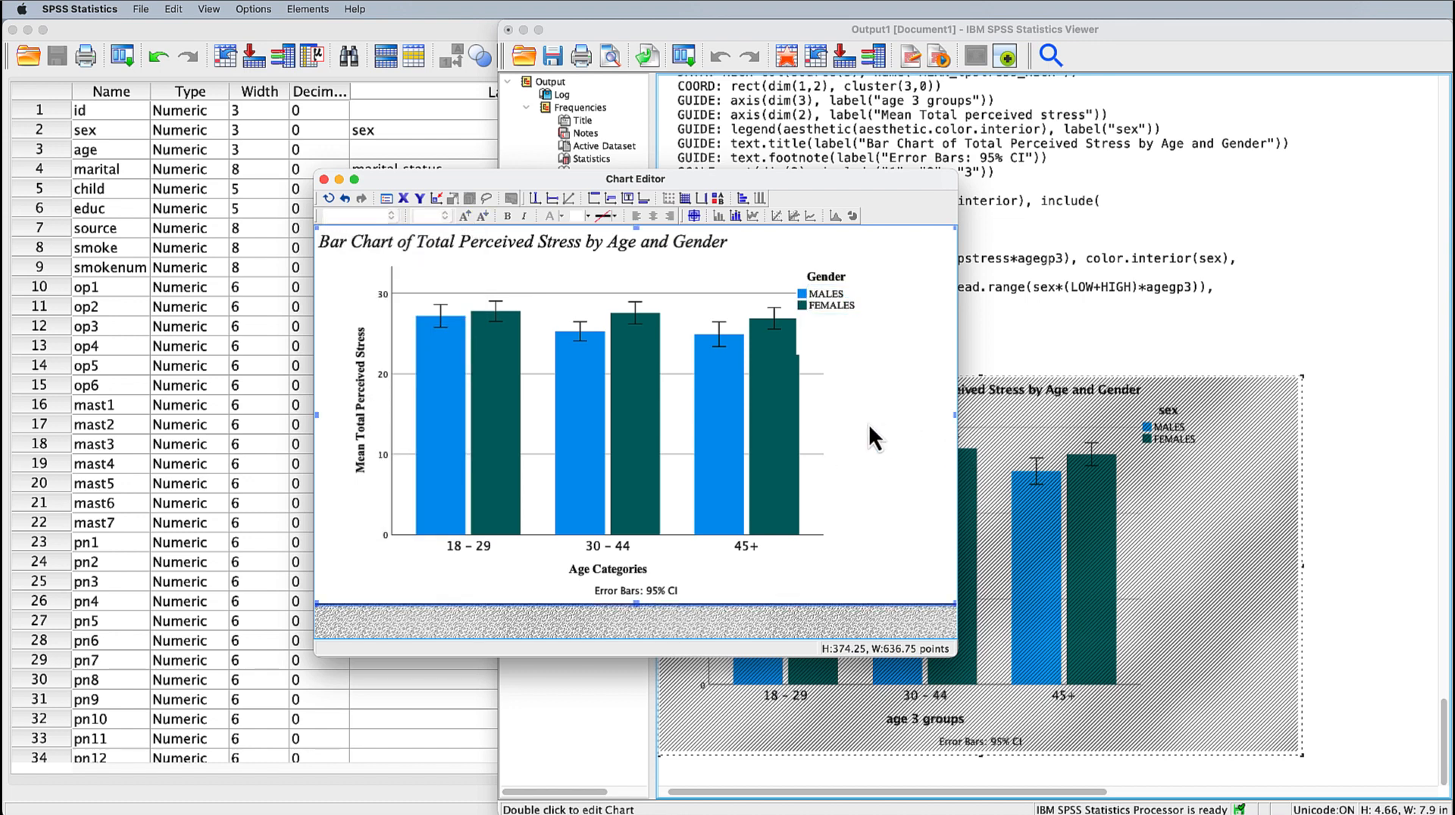
- Set the font family of the age category labels on the X-axis to Times New Roman
left_click(469, 546)
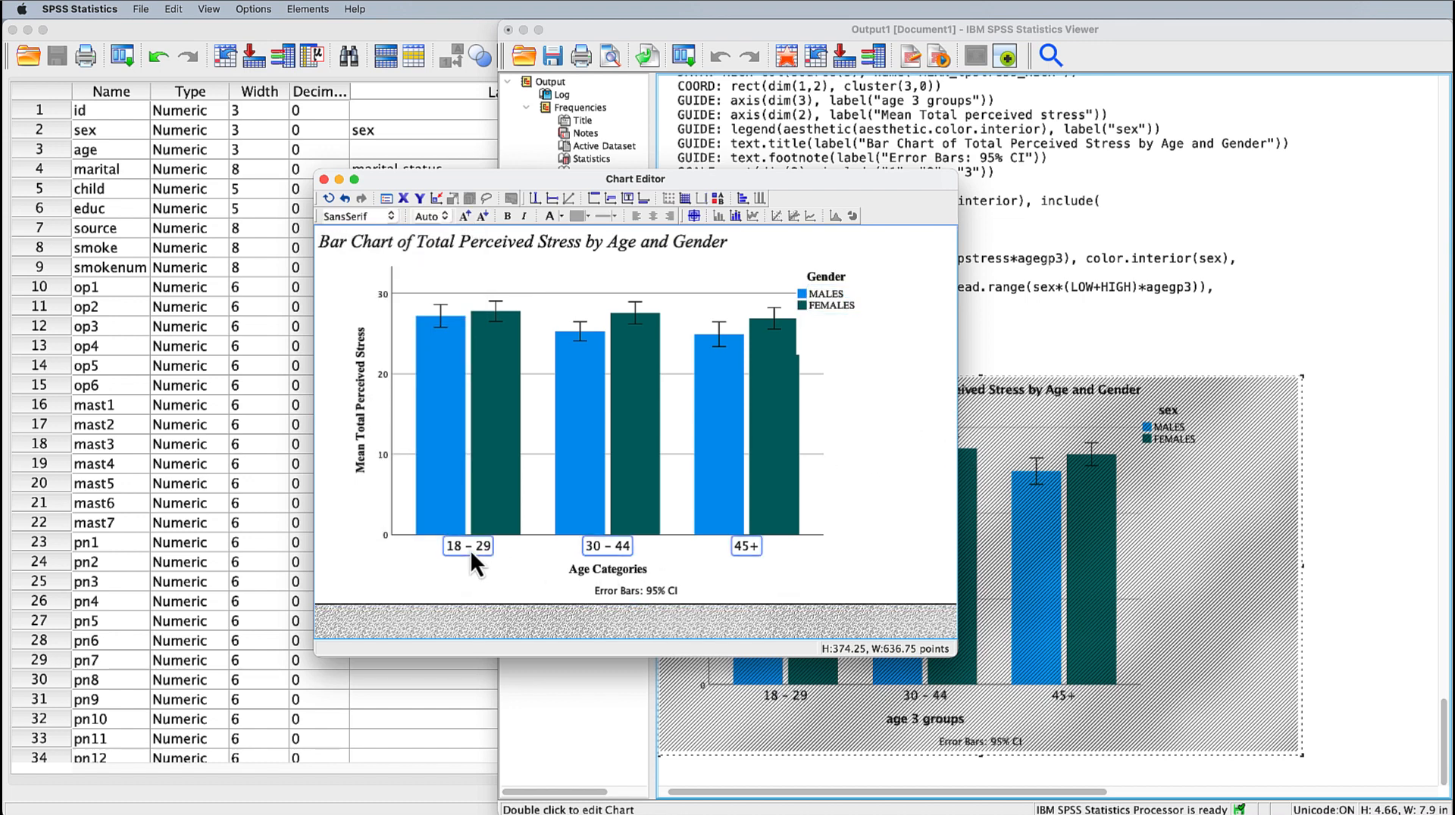
left_click(389, 217)
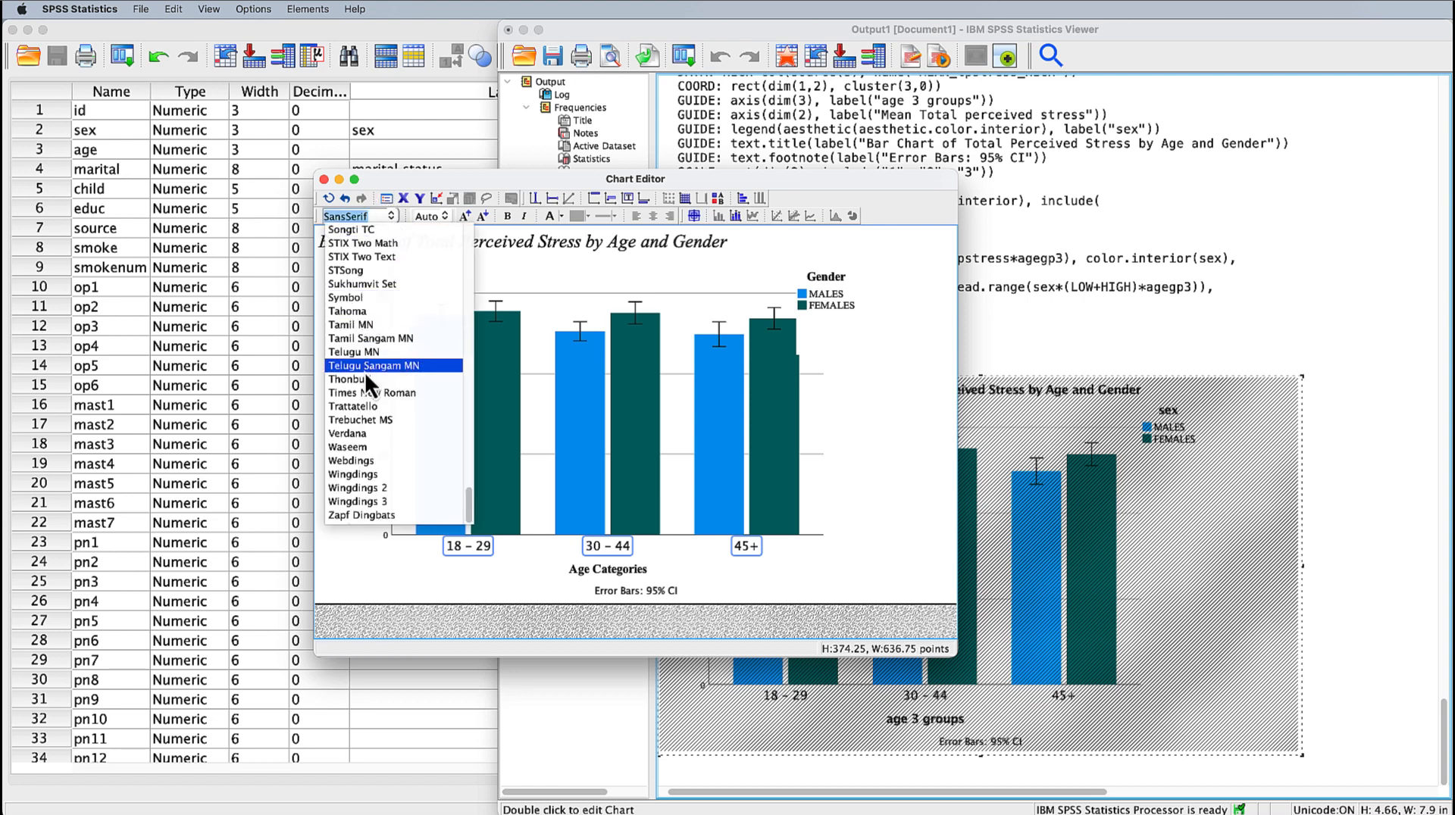
left_click(361, 393)
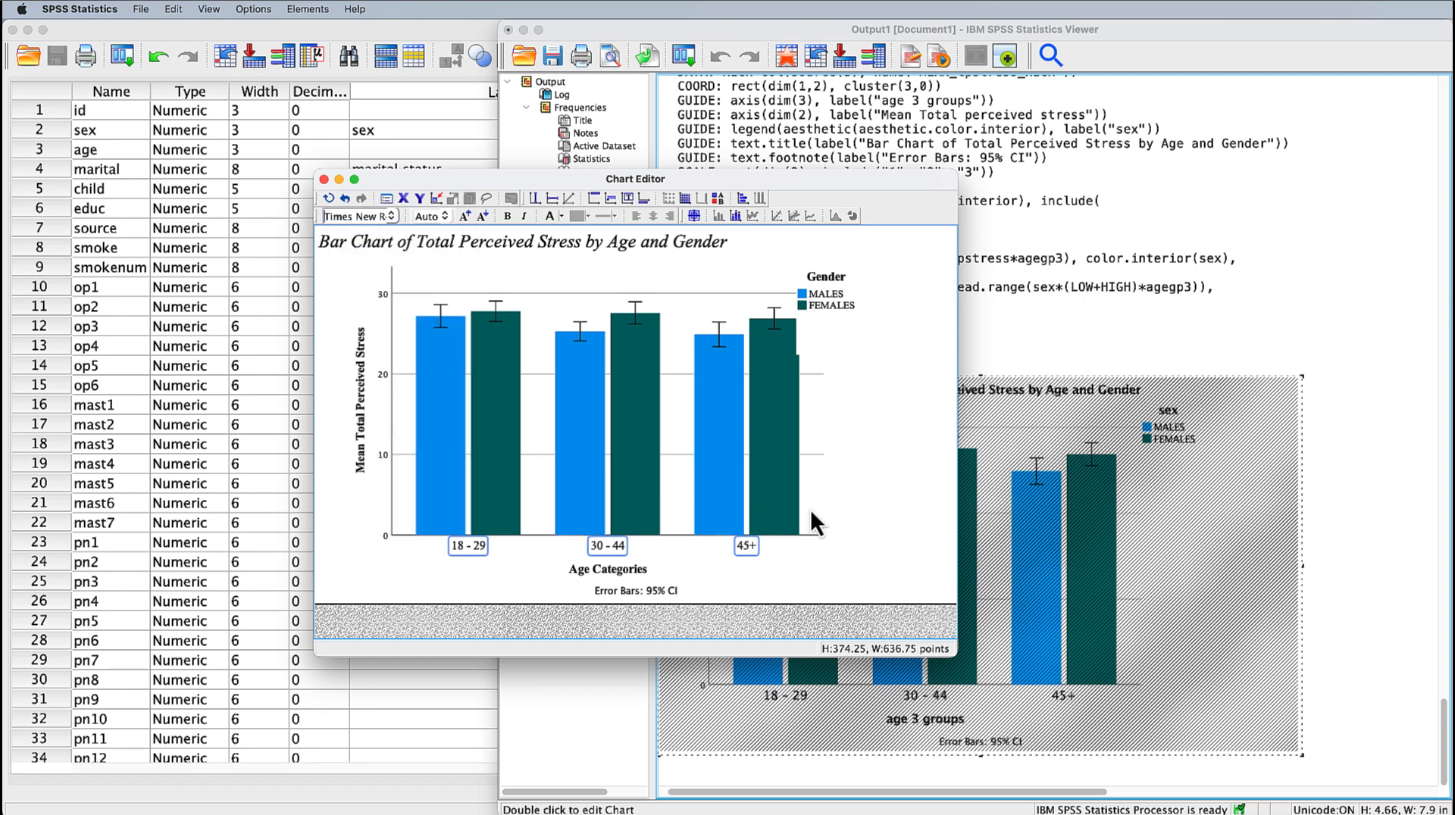
left_click(889, 488)
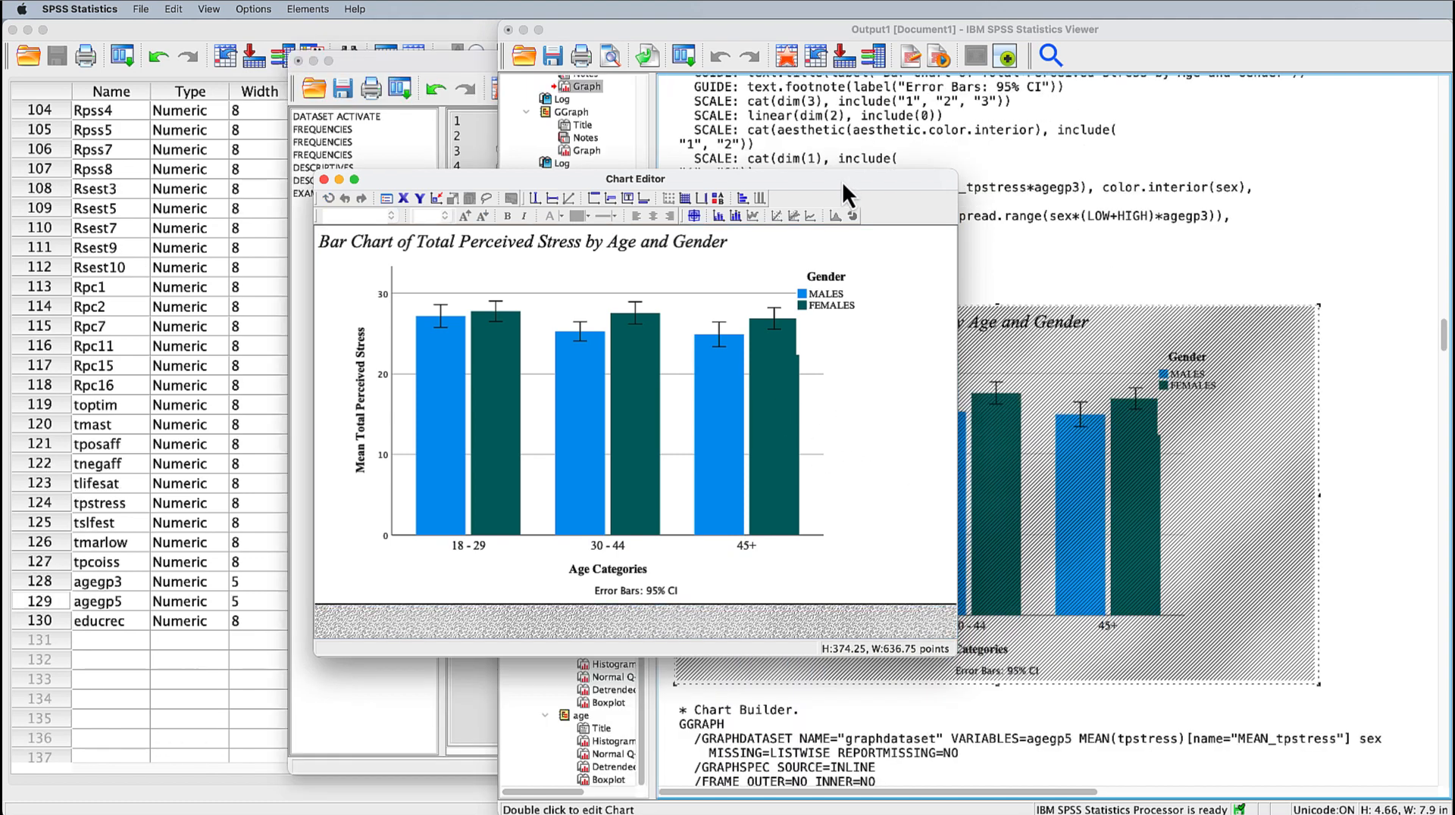
left_click_drag(842, 181, 939, 194)
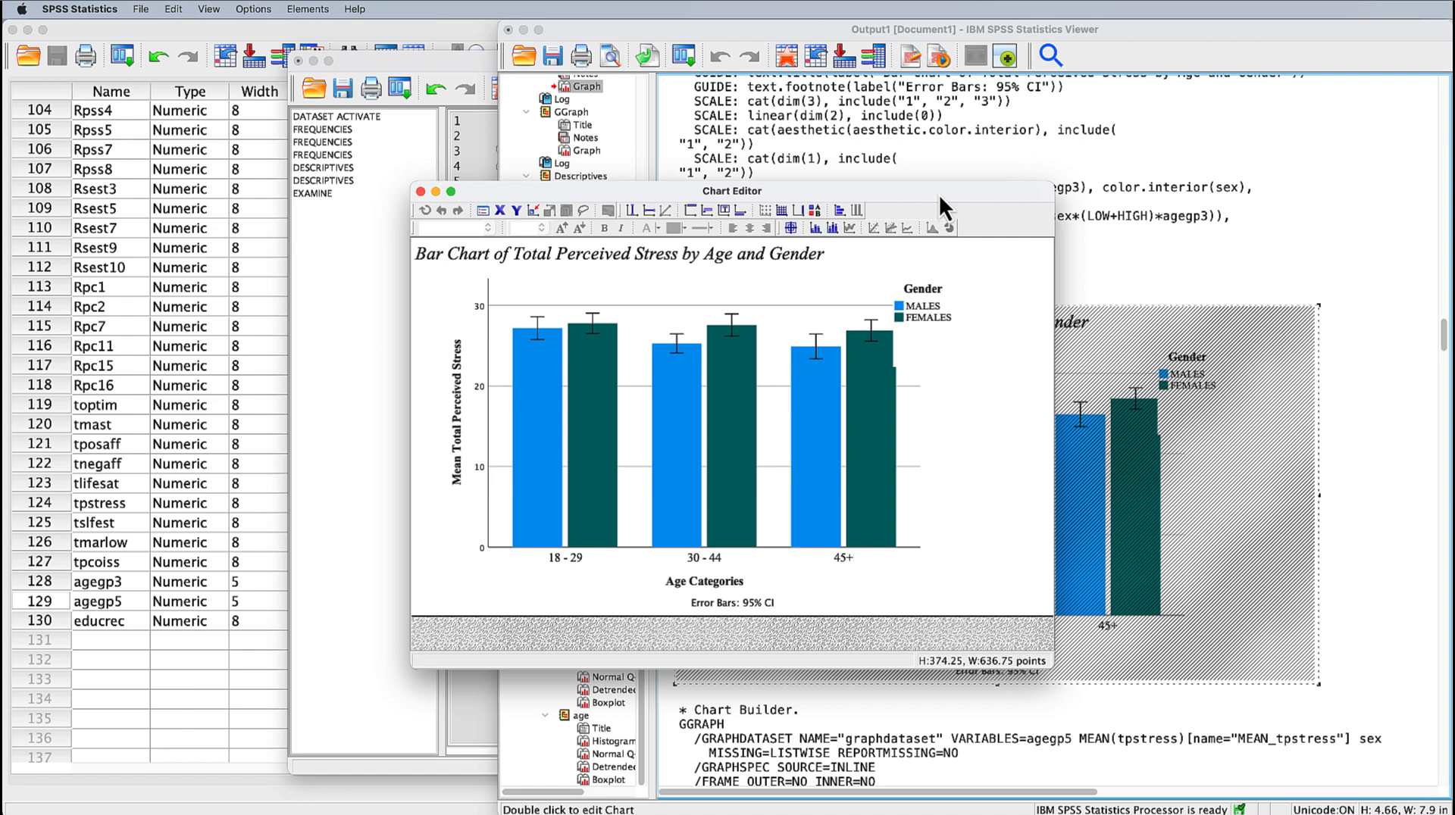
- Close the chart editor and set the selected bar chart's export document type to None (Graphics only)
left_click(420, 193)
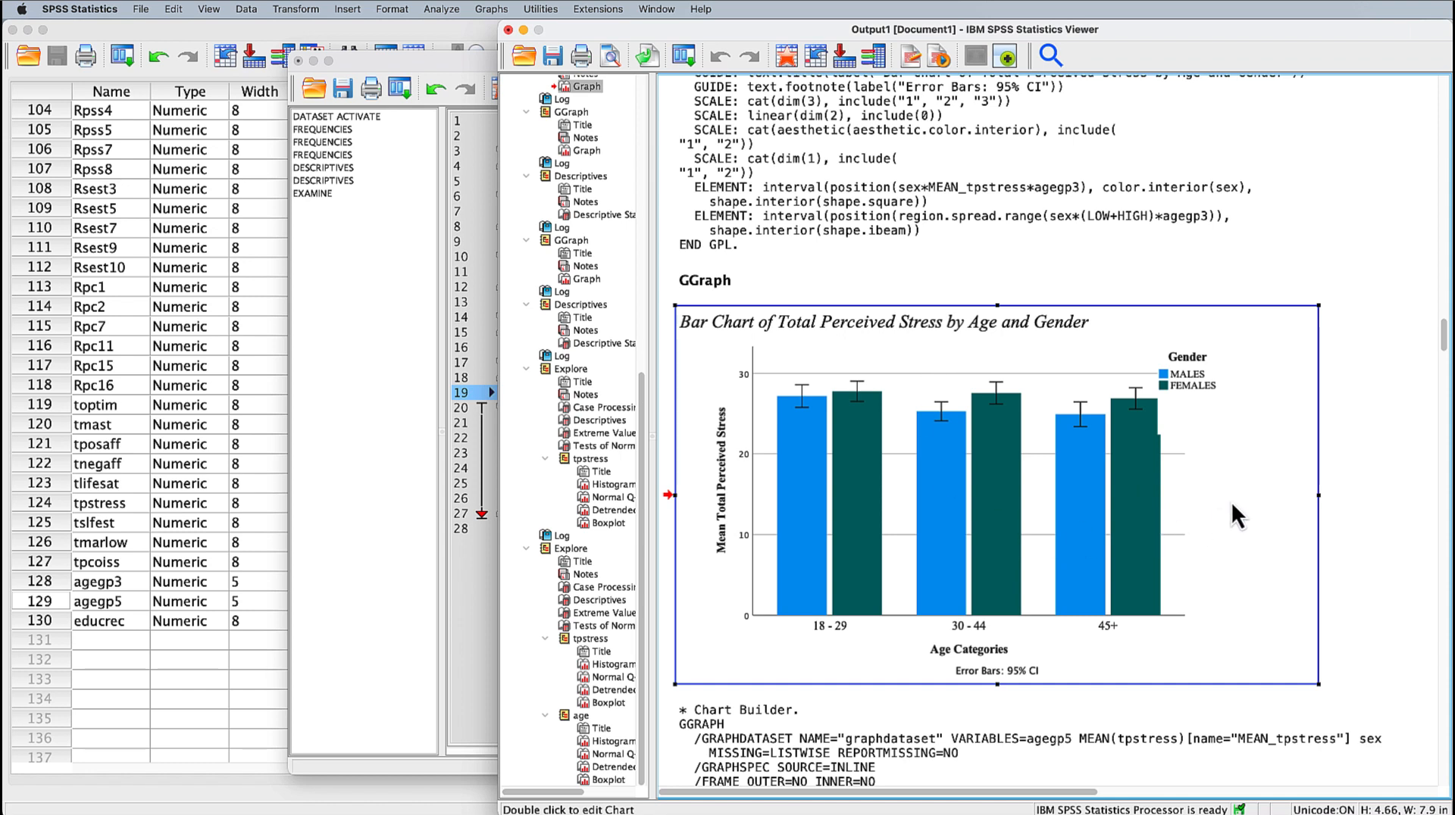
right_click(1223, 479)
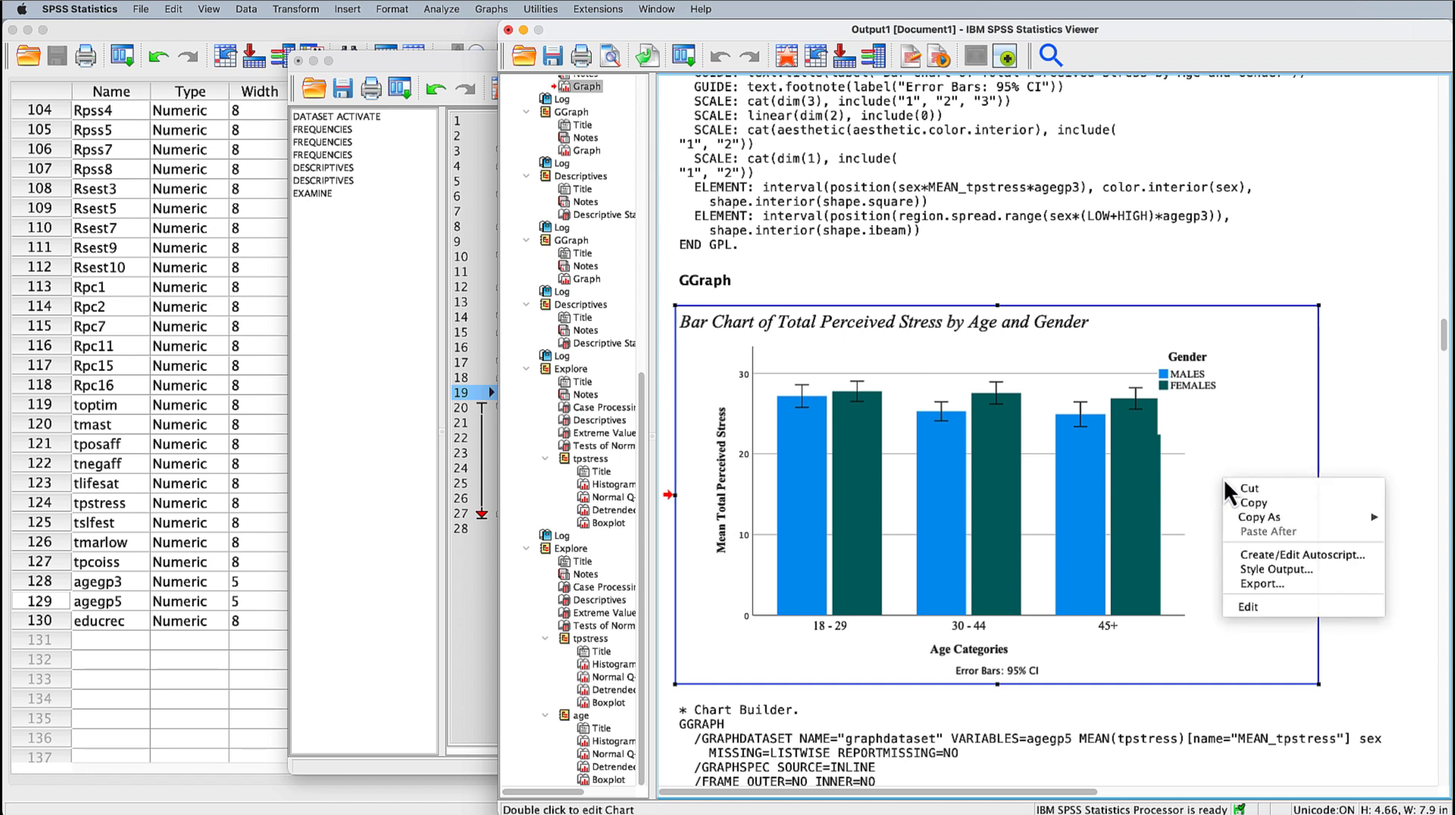
left_click(1252, 585)
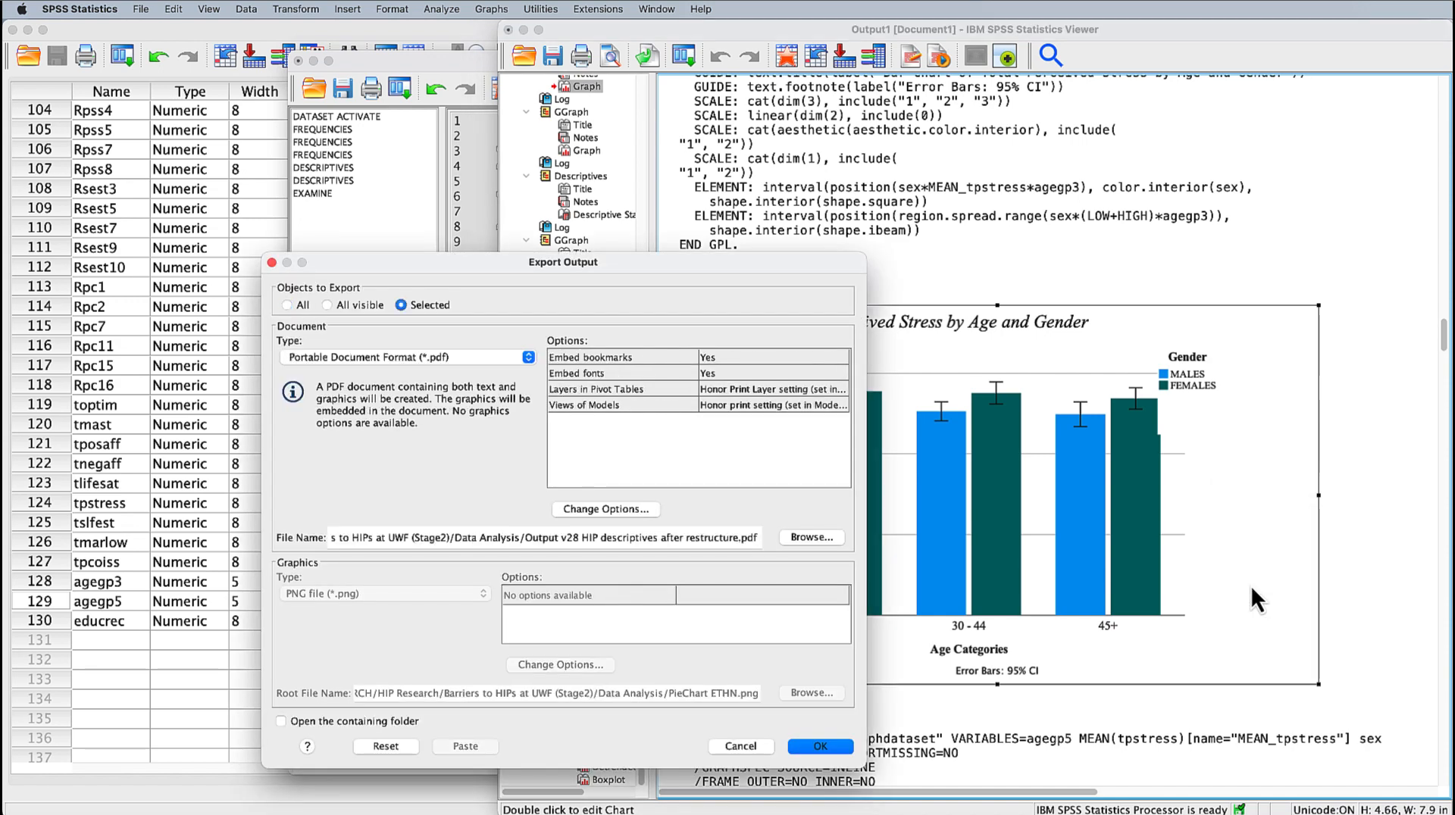
left_click_drag(614, 261, 680, 196)
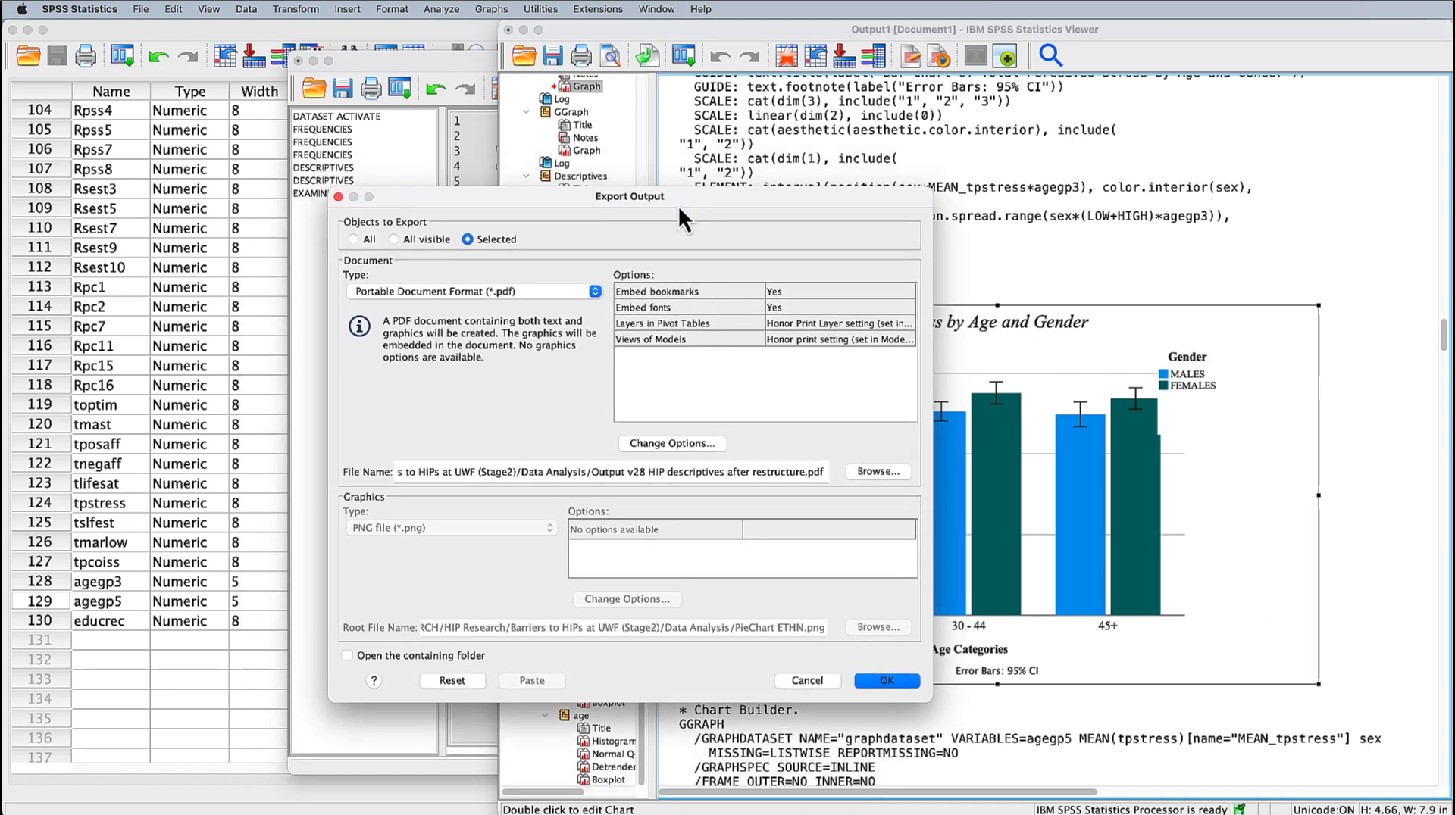
left_click(594, 293)
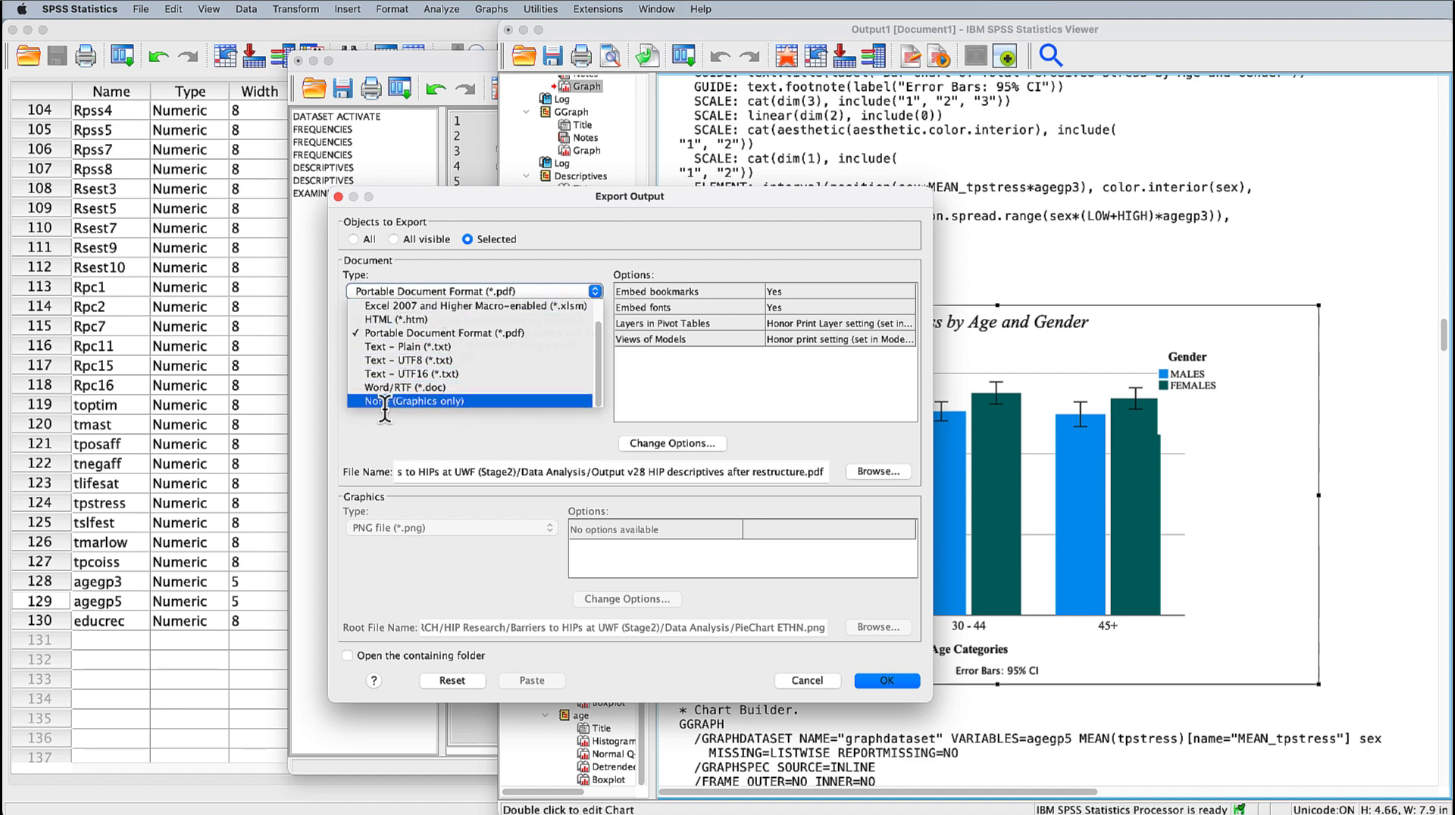
left_click(407, 401)
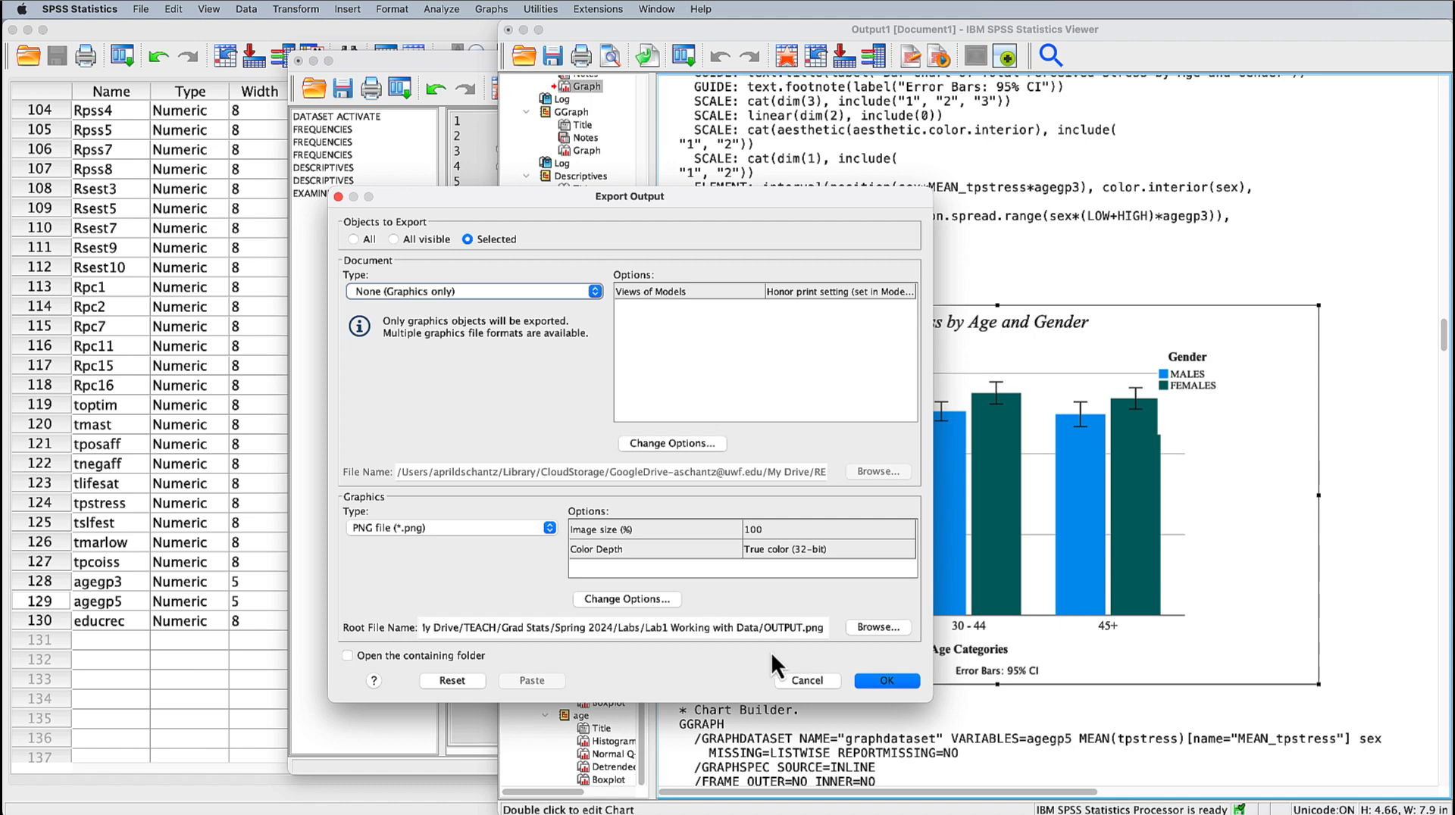
- Export the bar chart as the PNG file "Bar Chart Lab2" in the Lab2 Descriptives Visualizations folder and deselect the chart
left_click(876, 629)
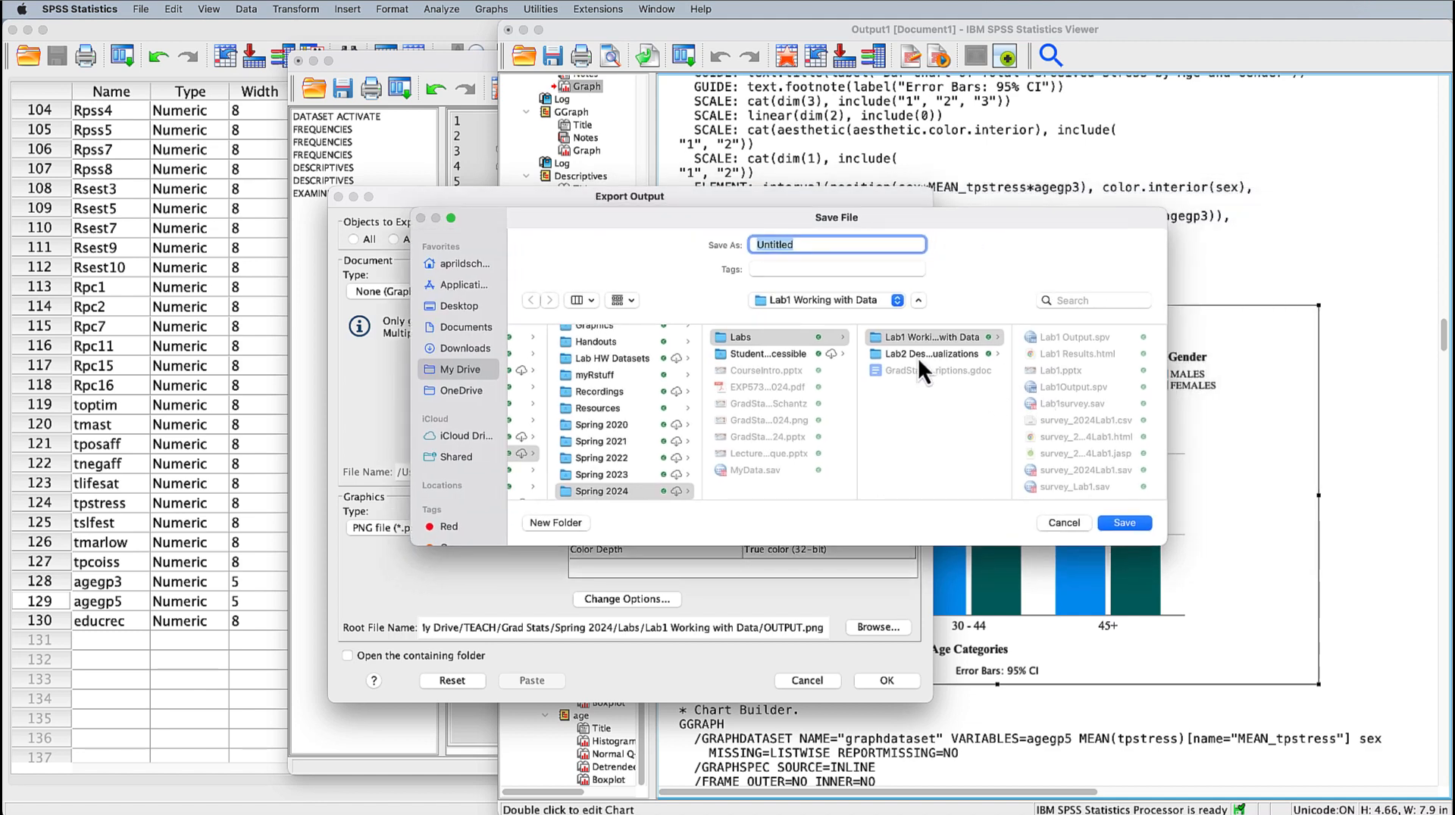
left_click(916, 354)
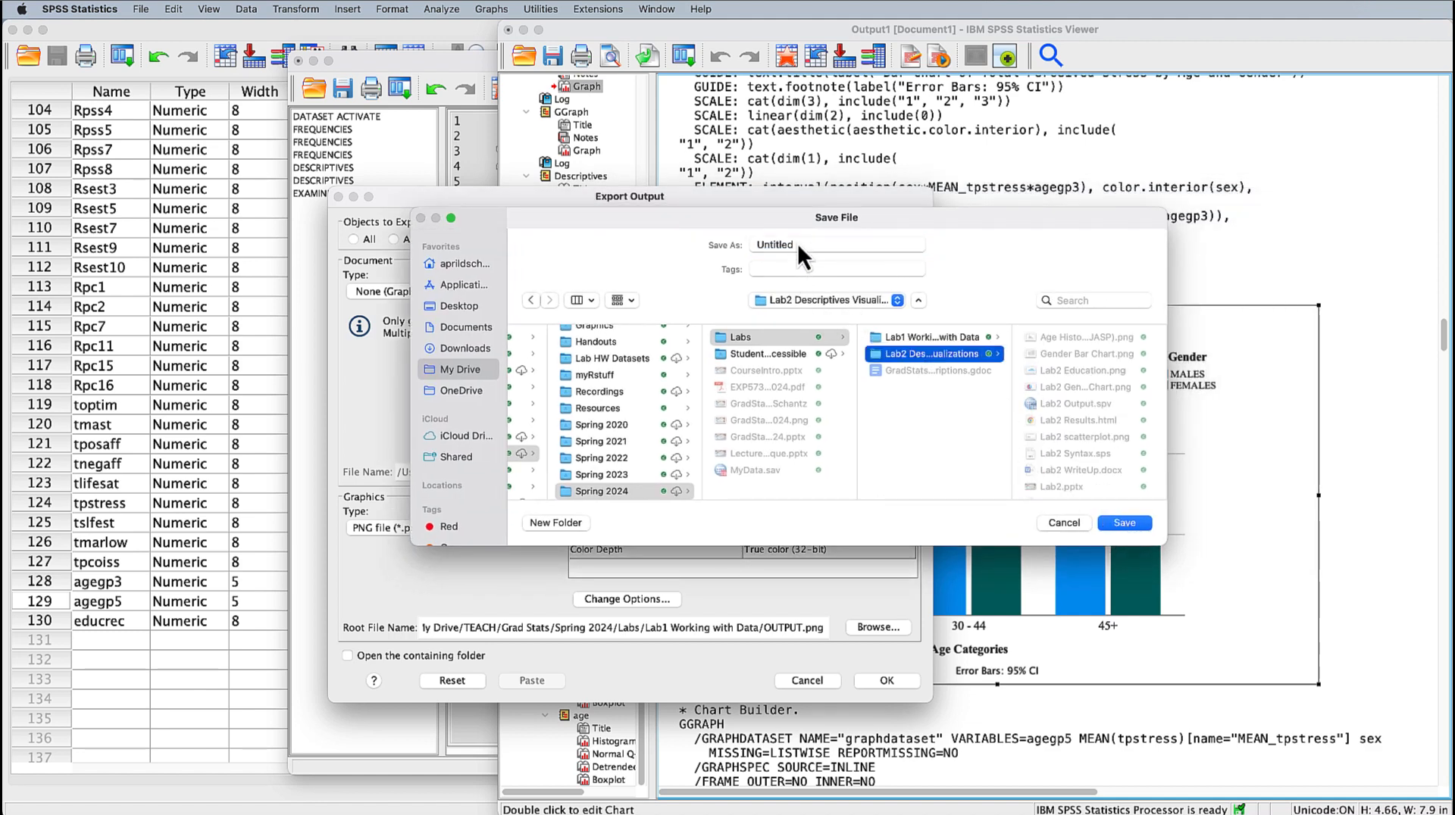
left_click_drag(797, 243, 766, 244)
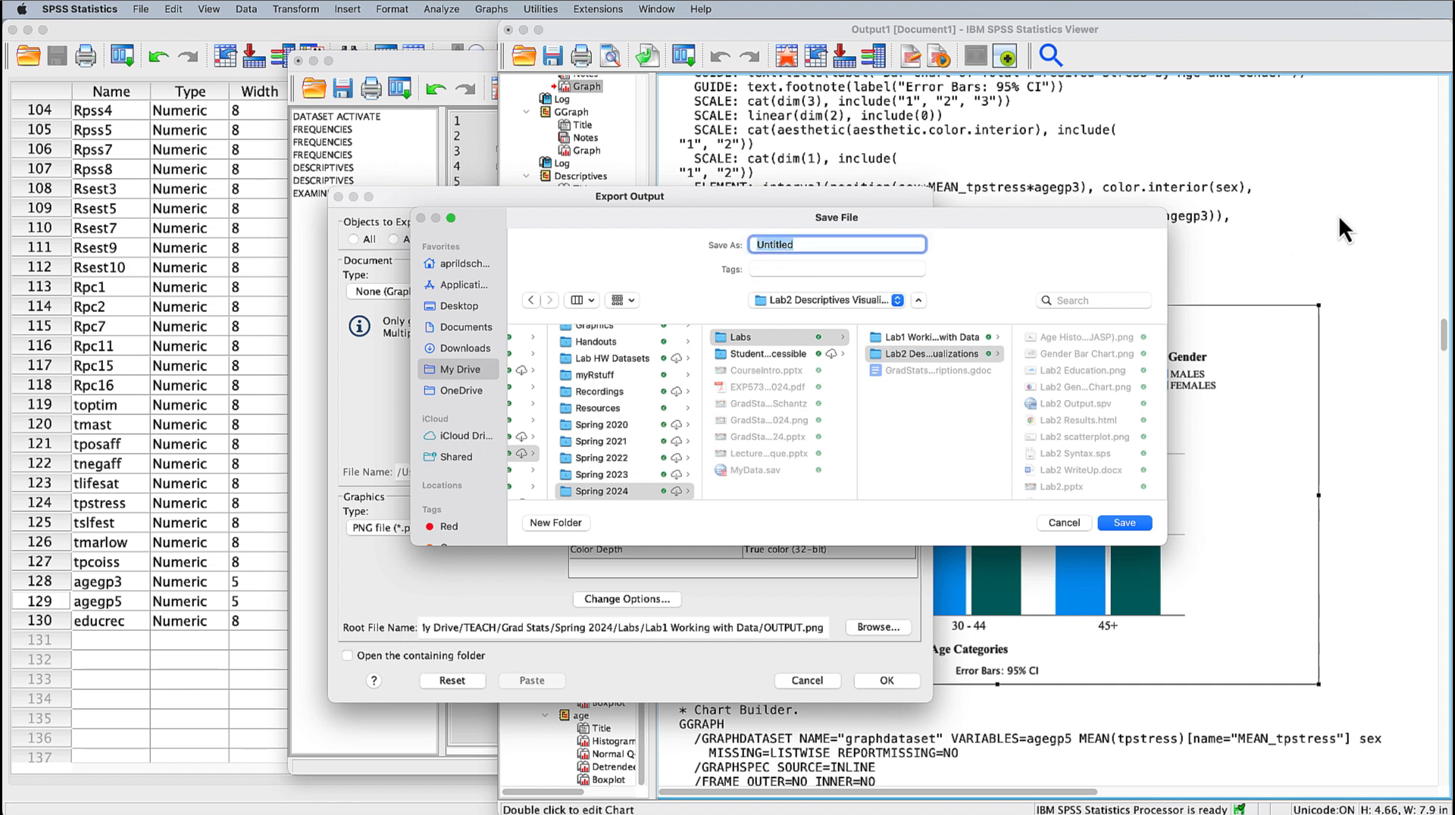
type("Bar Chart Lab2")
left_click(1123, 522)
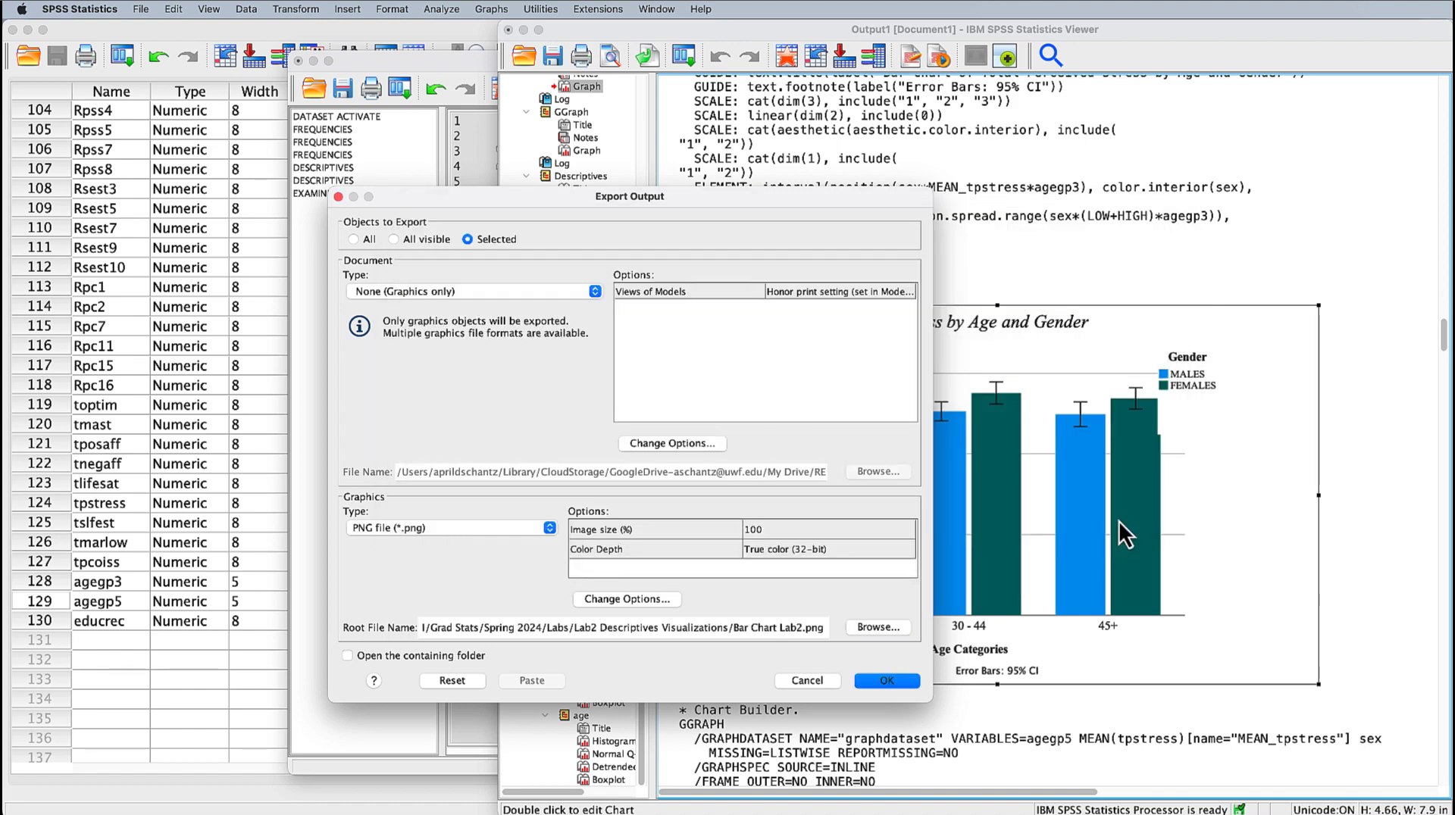
left_click(887, 680)
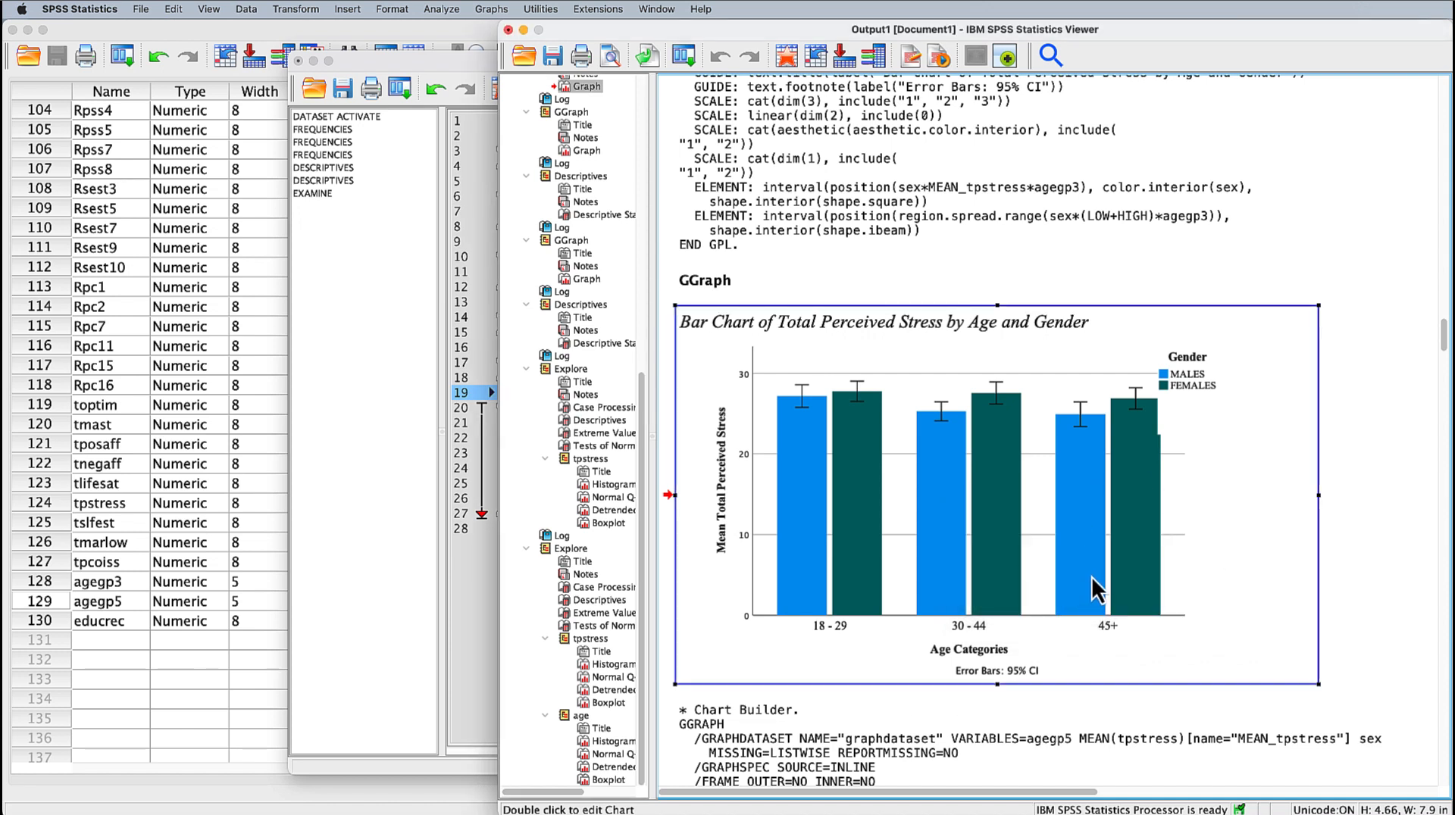
left_click(1371, 536)
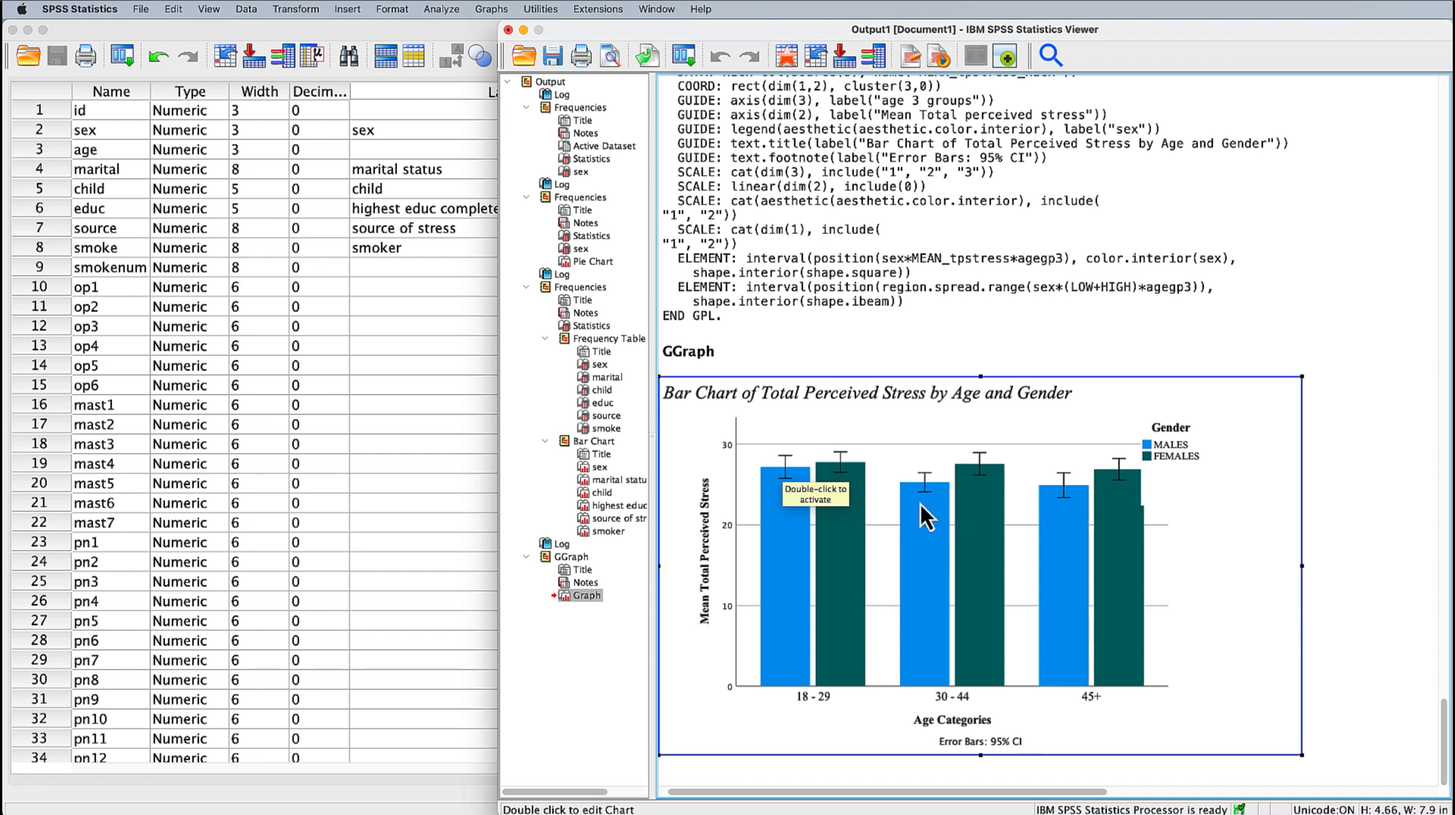
left_click(1378, 502)
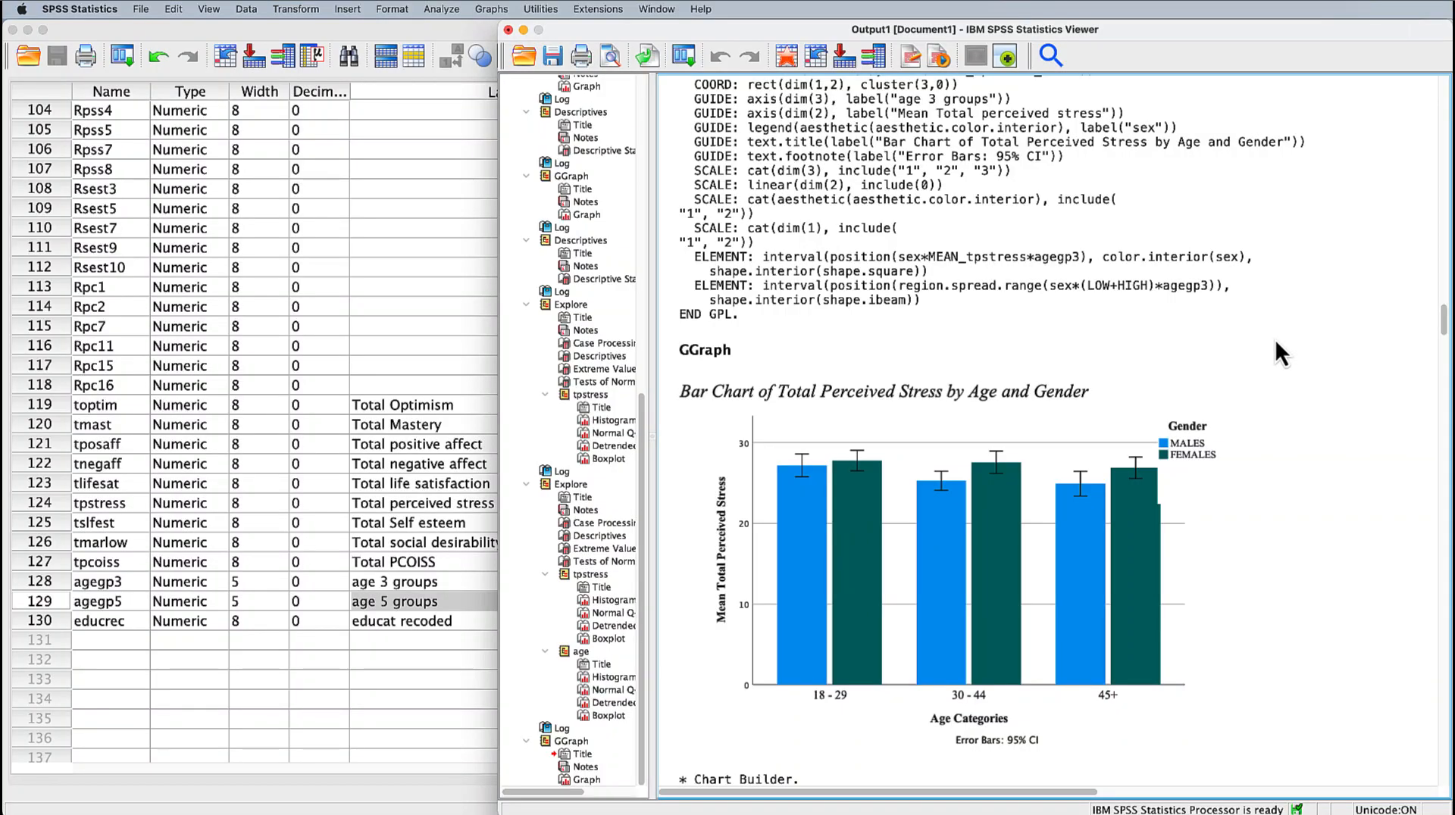
- Start a new chart in a reset Chart Builder and place a Simple Boxplot on the canvas
left_click(491, 9)
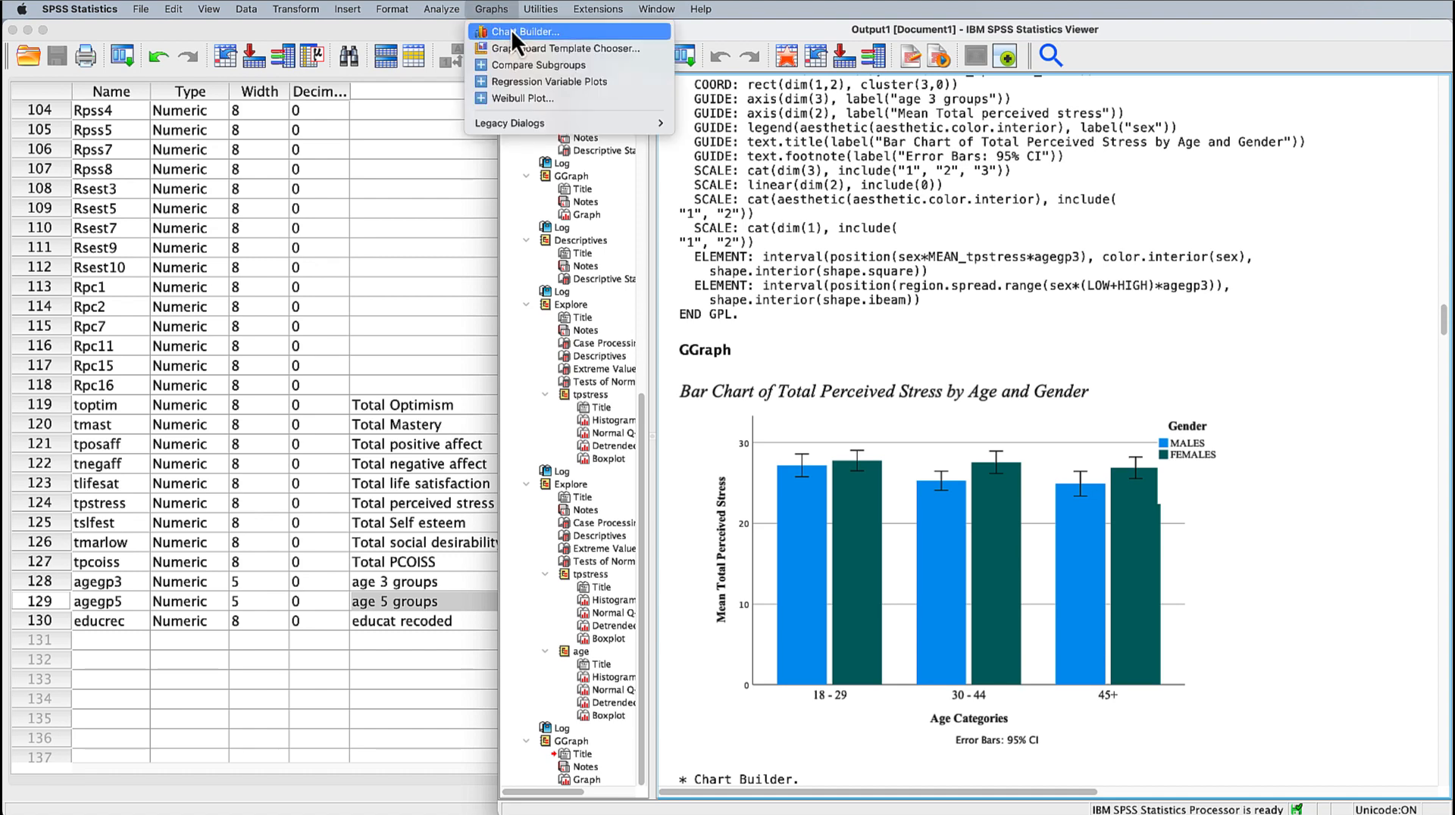
left_click(510, 33)
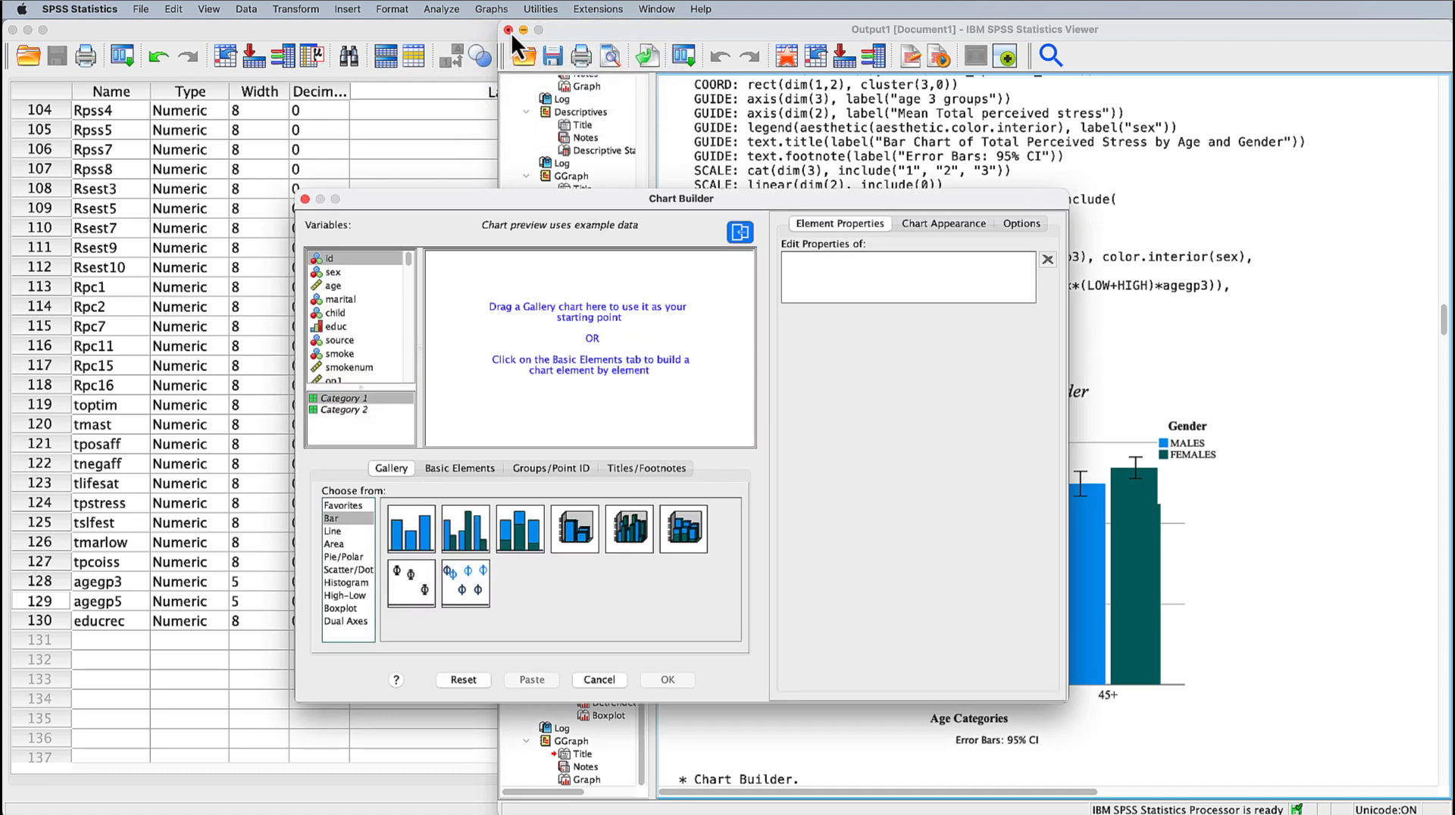
left_click(461, 681)
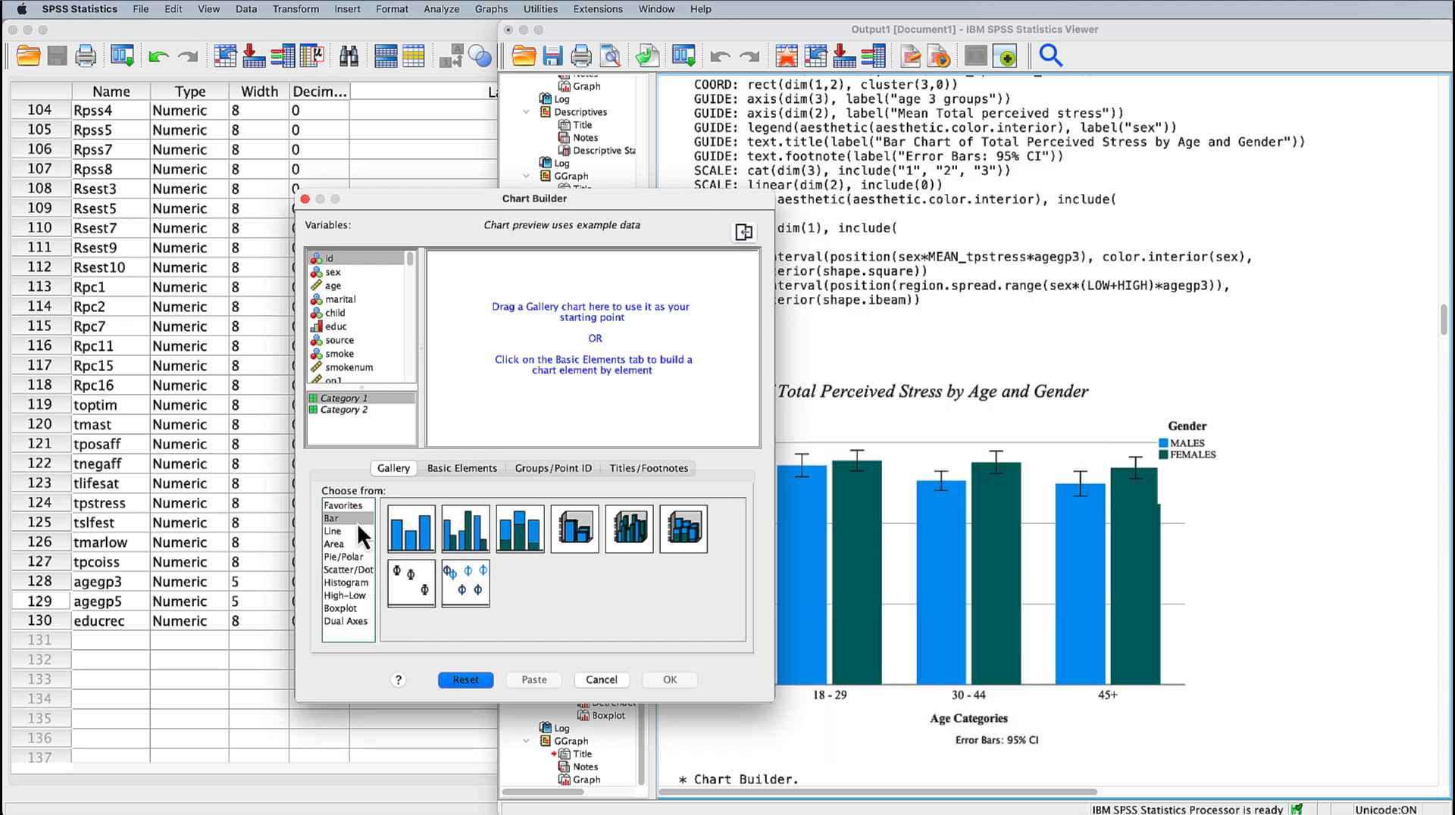
left_click(345, 609)
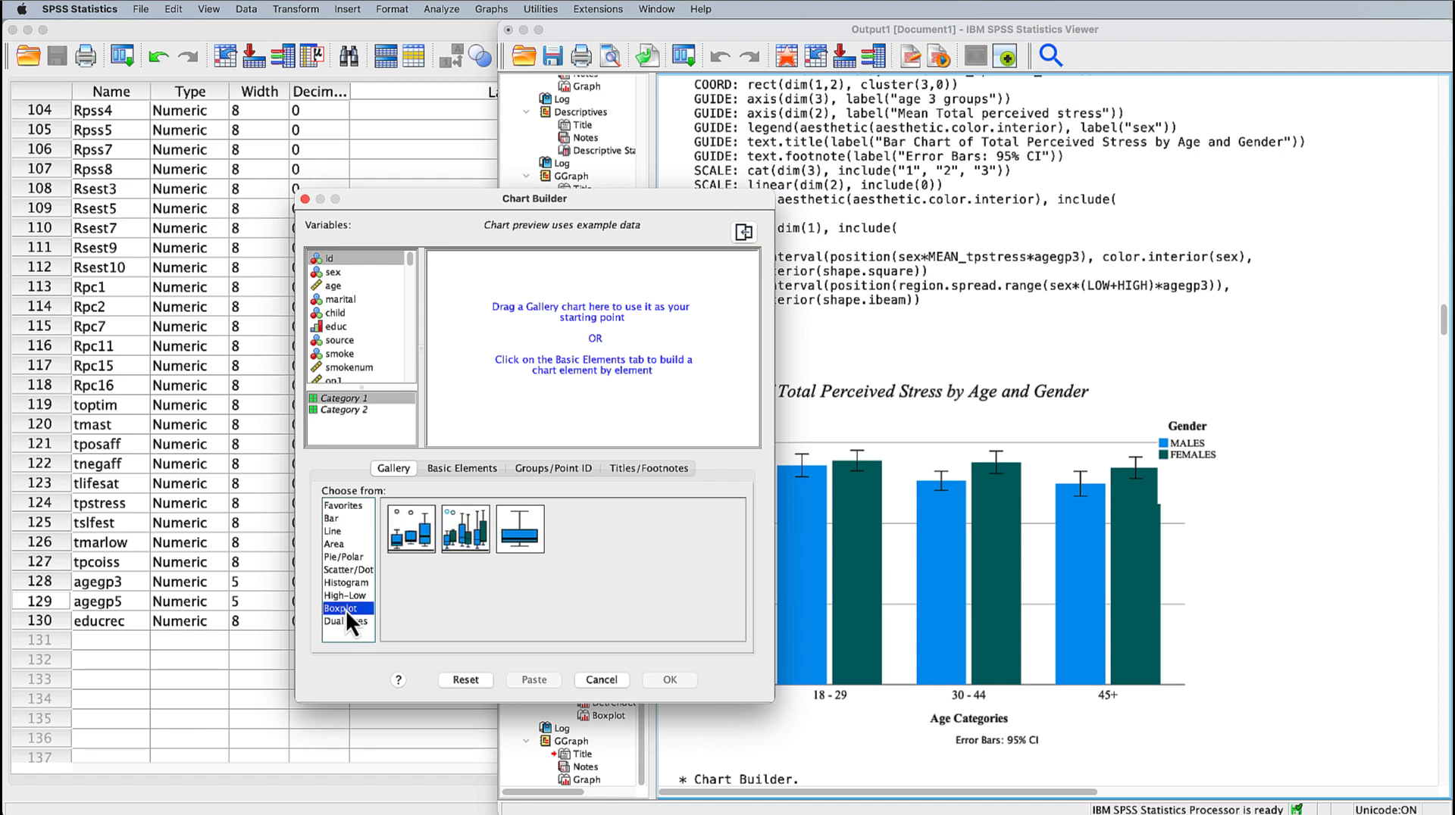
left_click(411, 534)
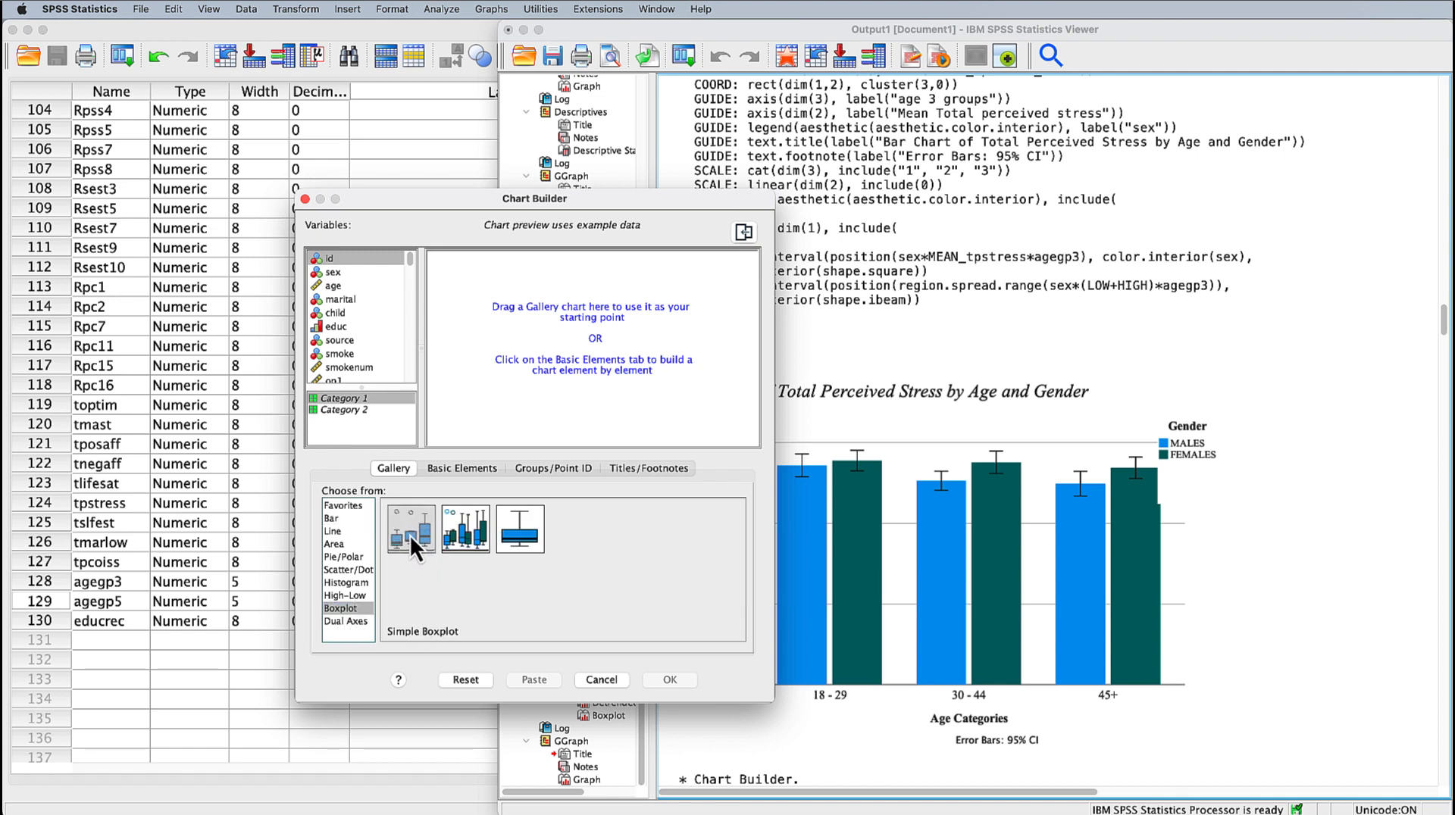
left_click_drag(411, 535, 582, 366)
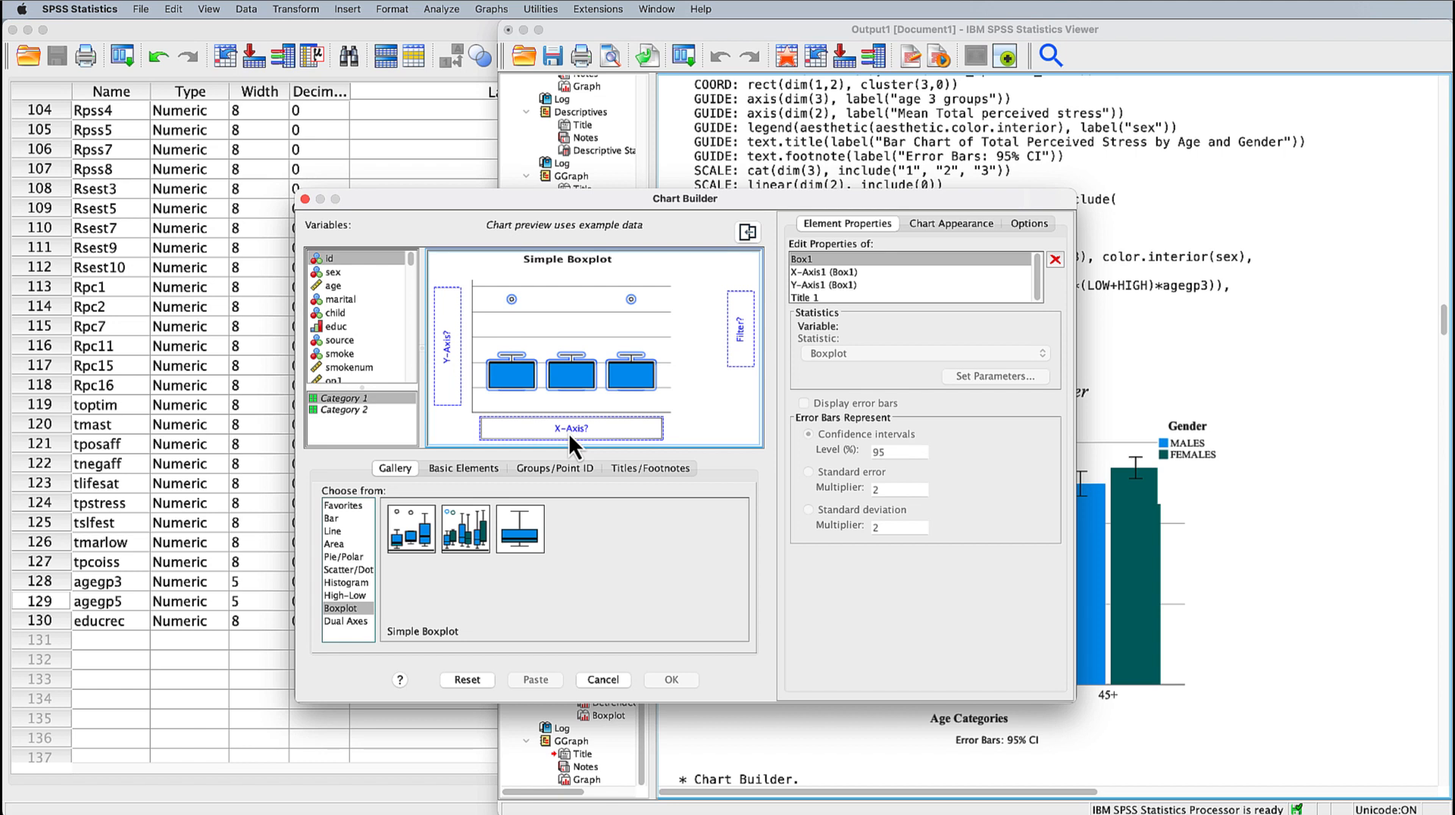
- Assign sex to the boxplot's X-axis and tpstress (Total perceived stress) to its Y-axis
left_click_drag(331, 274, 563, 429)
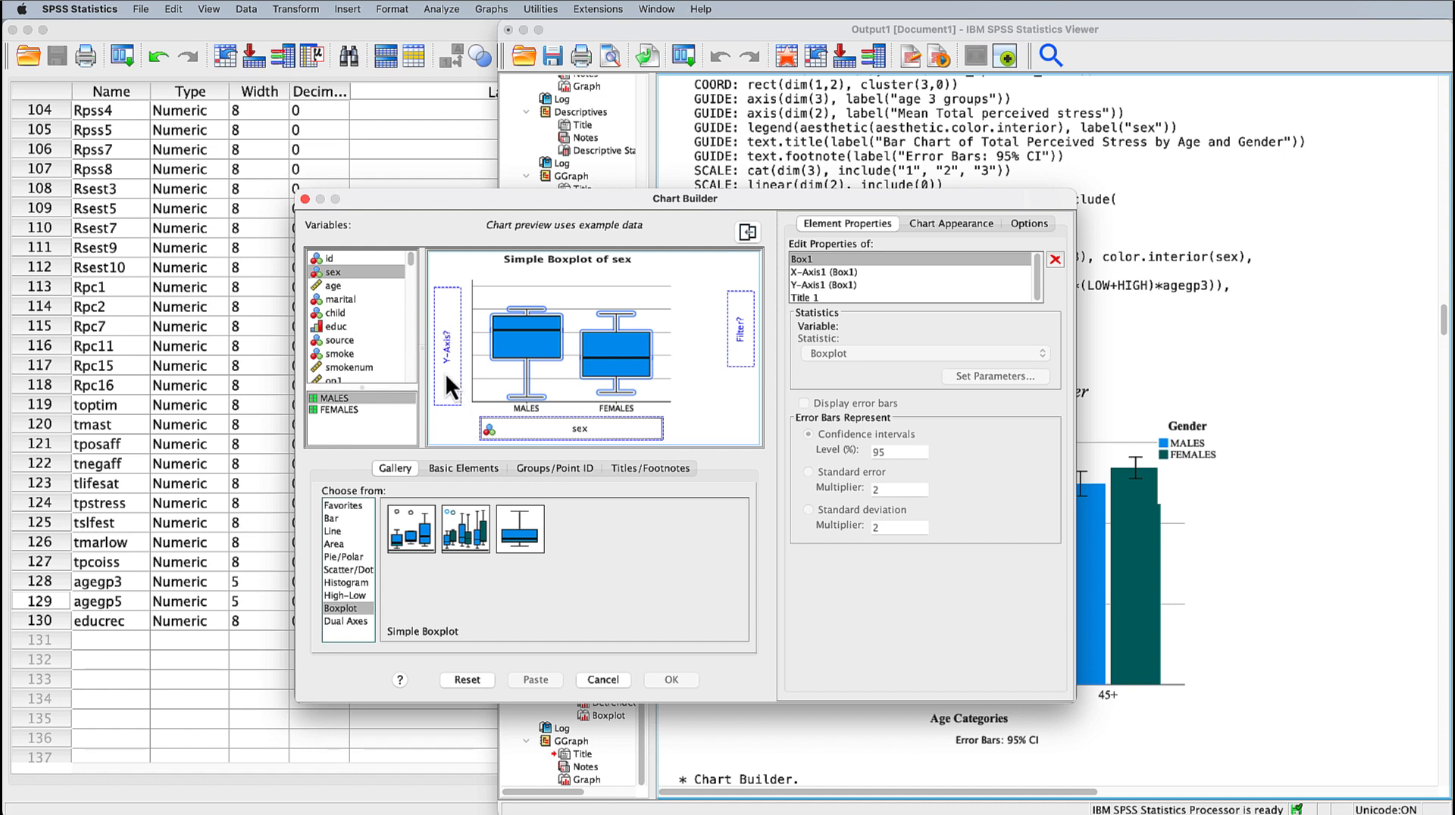
scroll(344, 315, "down", 10)
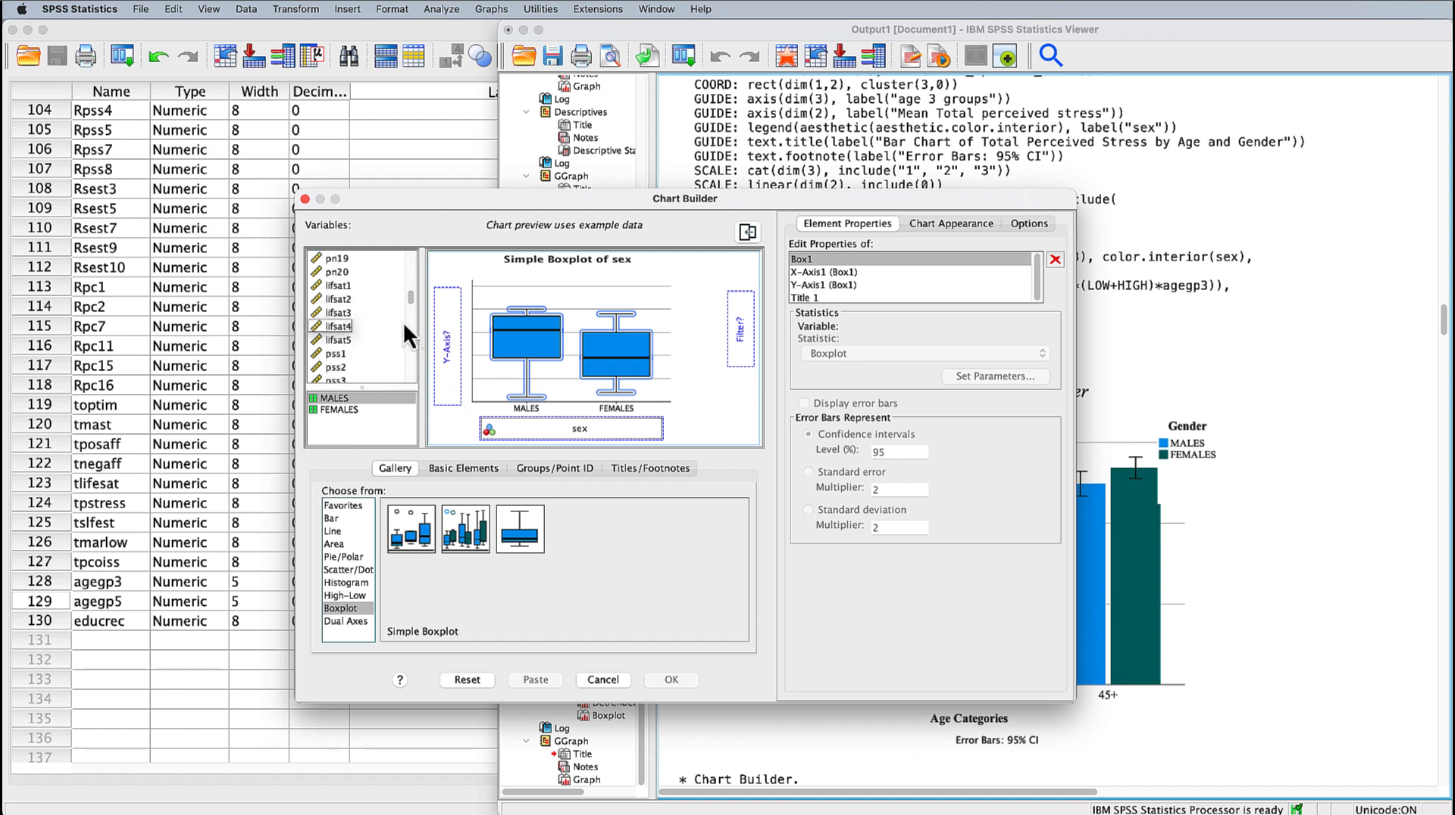
scroll(394, 324, "down", 5)
scroll(370, 332, "down", 4)
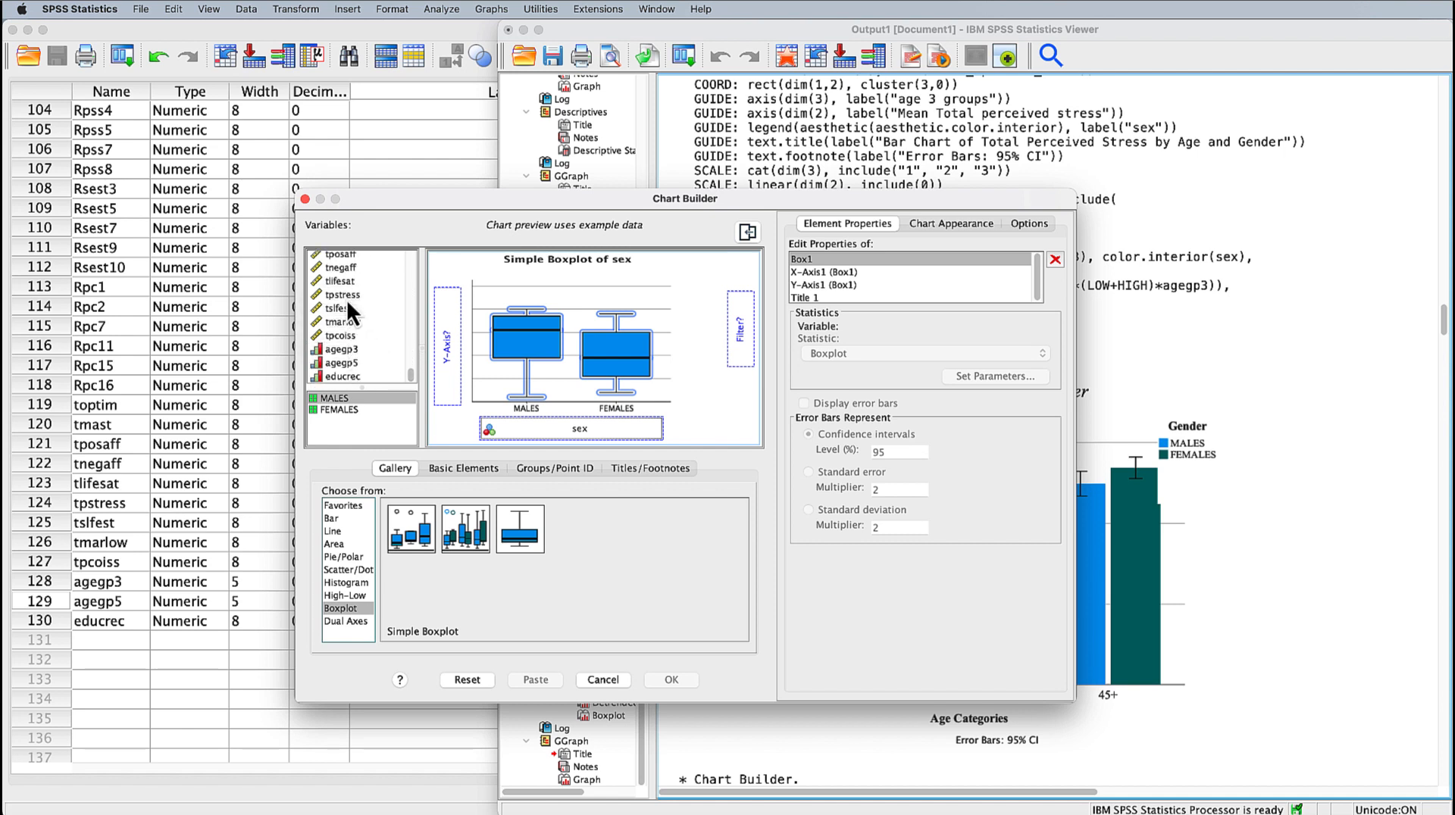
left_click_drag(345, 297, 452, 349)
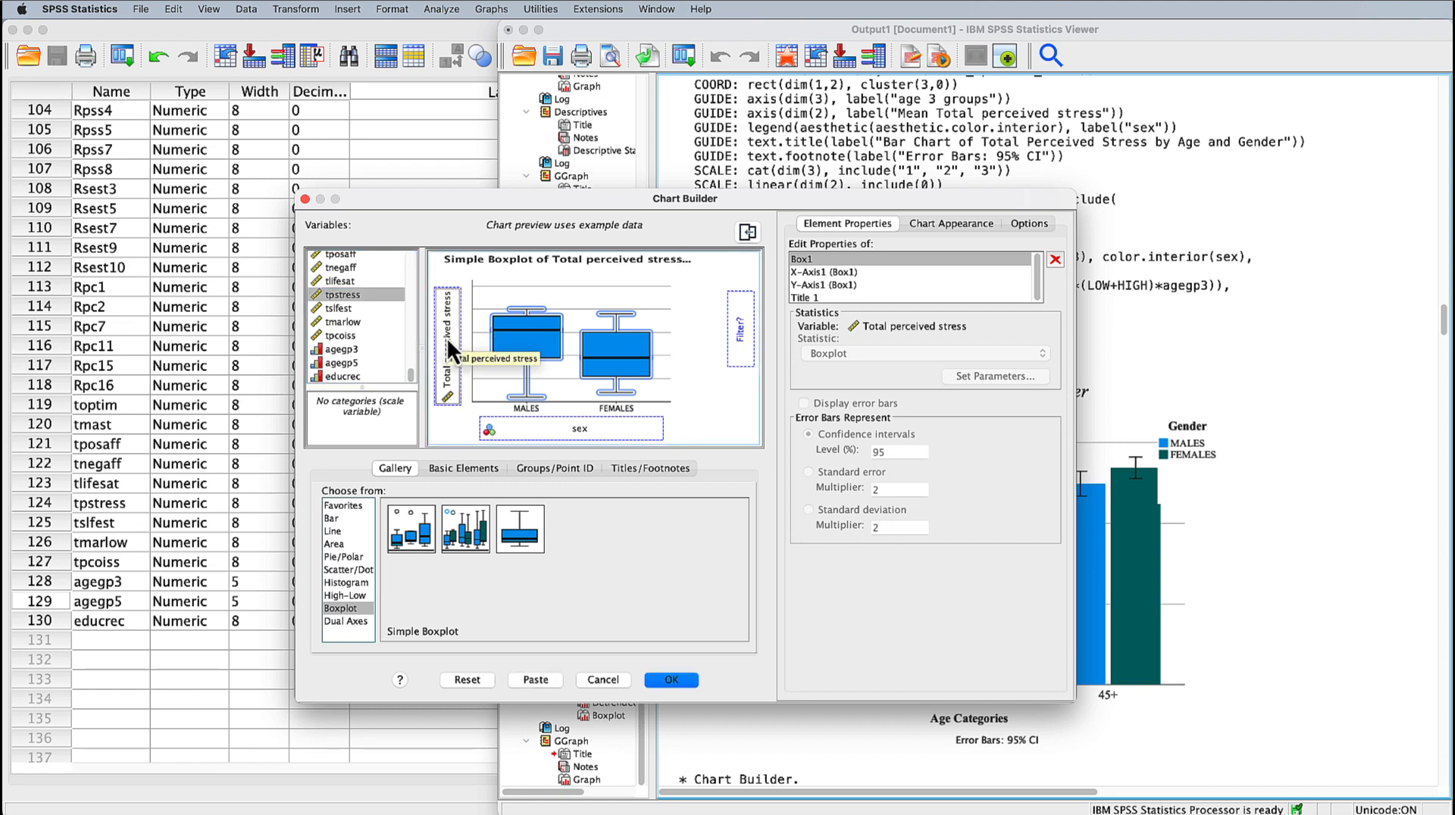
- Enable the Point ID label for the boxplot and generate the chart
left_click(547, 469)
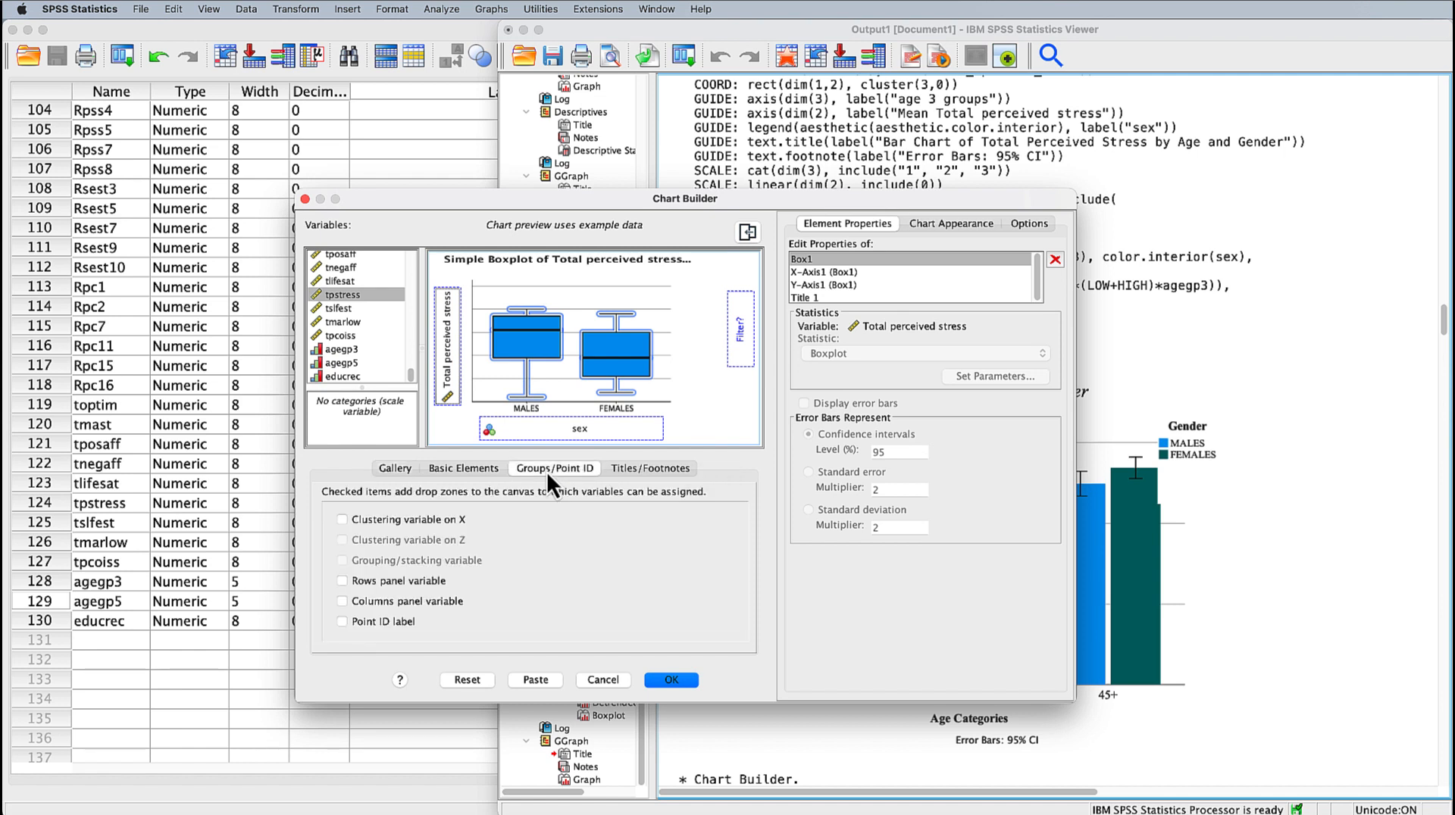
left_click(343, 623)
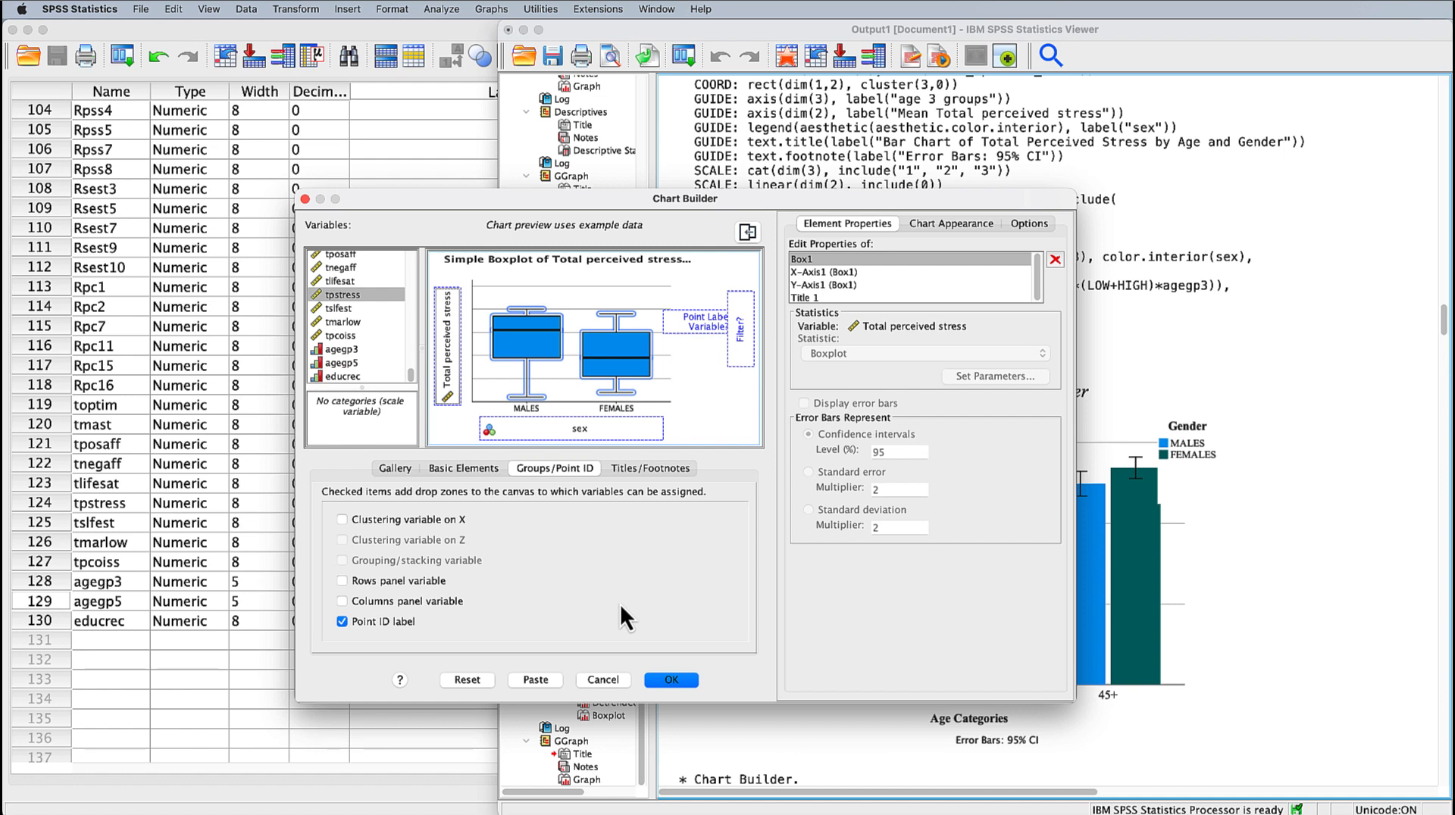
left_click(672, 681)
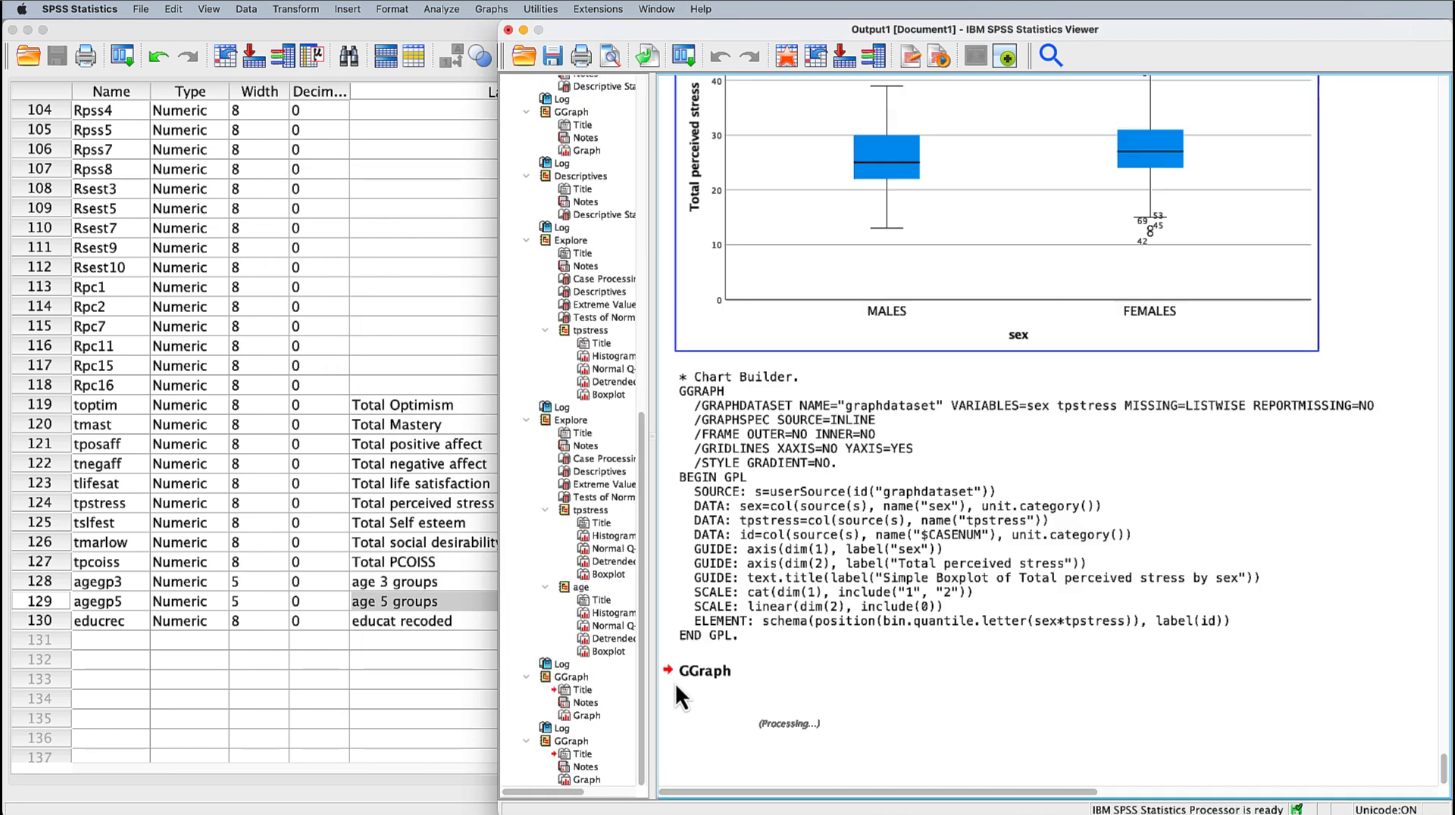
- Select the perceived stress boxplot in the output, check its graphics export settings, and dismiss the export dialog
left_click(1097, 612)
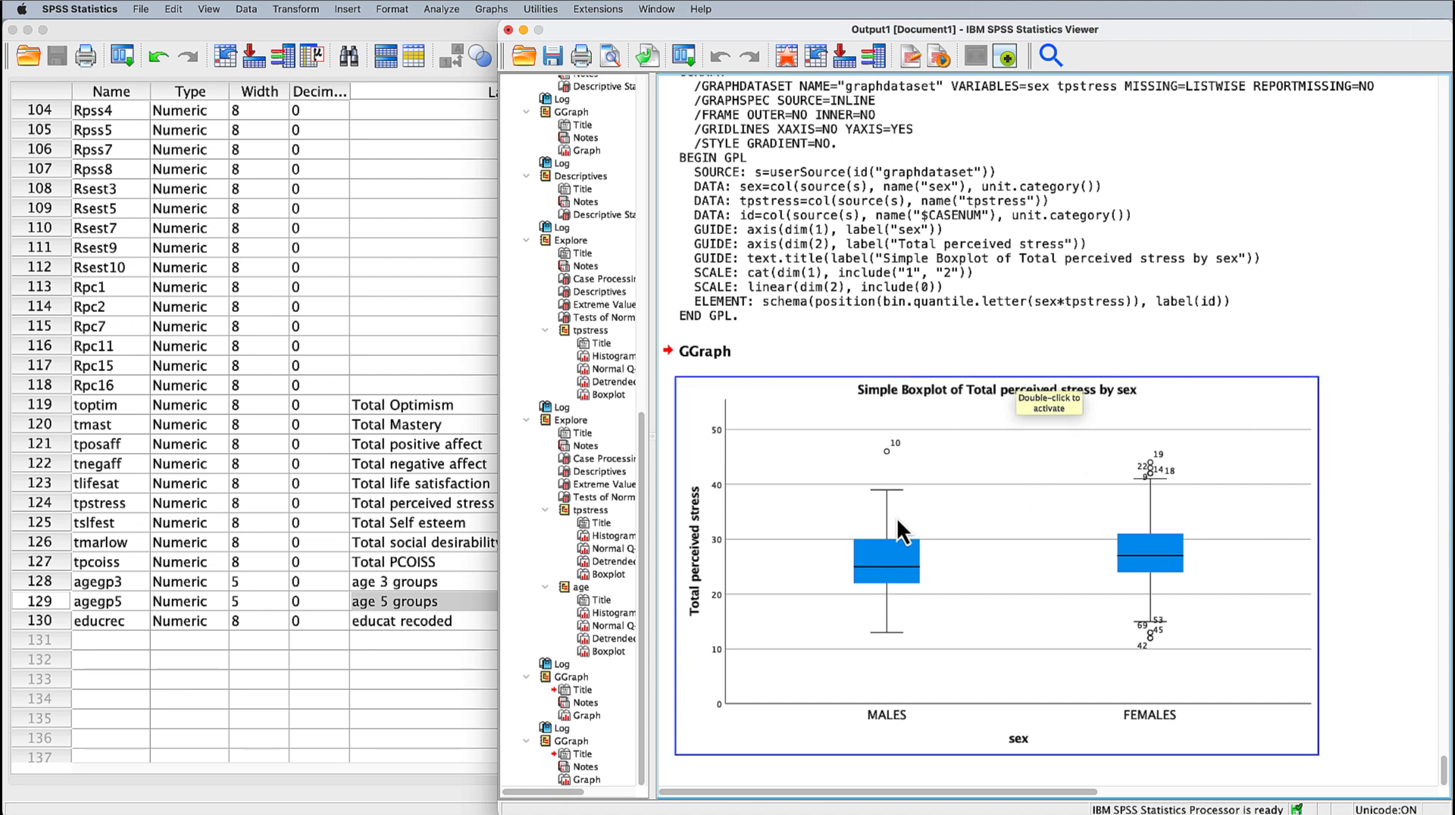
scroll(1247, 469, "up", 1)
left_click(1247, 468)
scroll(1244, 468, "up", 1)
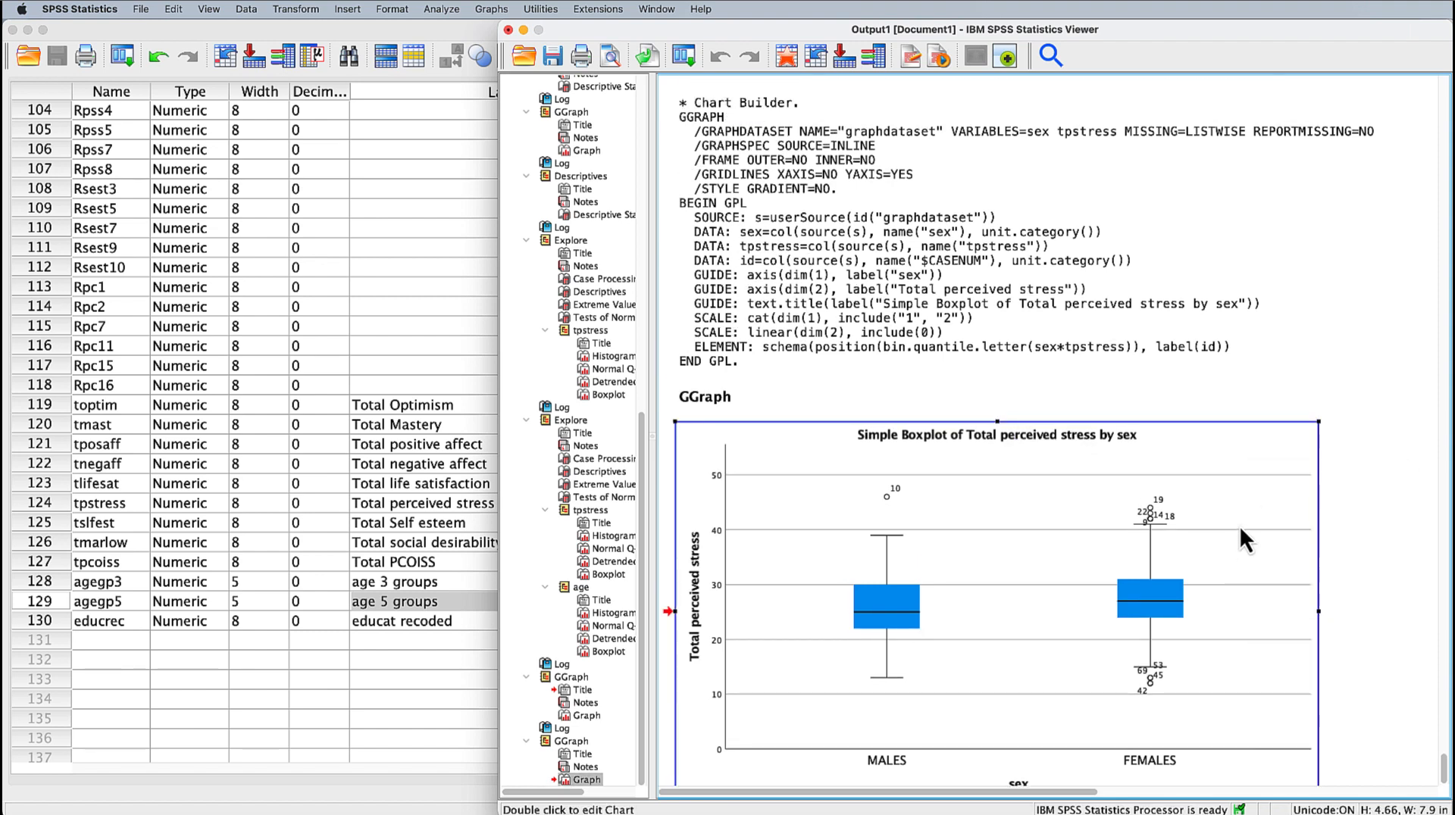
right_click(1240, 532)
left_click(1283, 648)
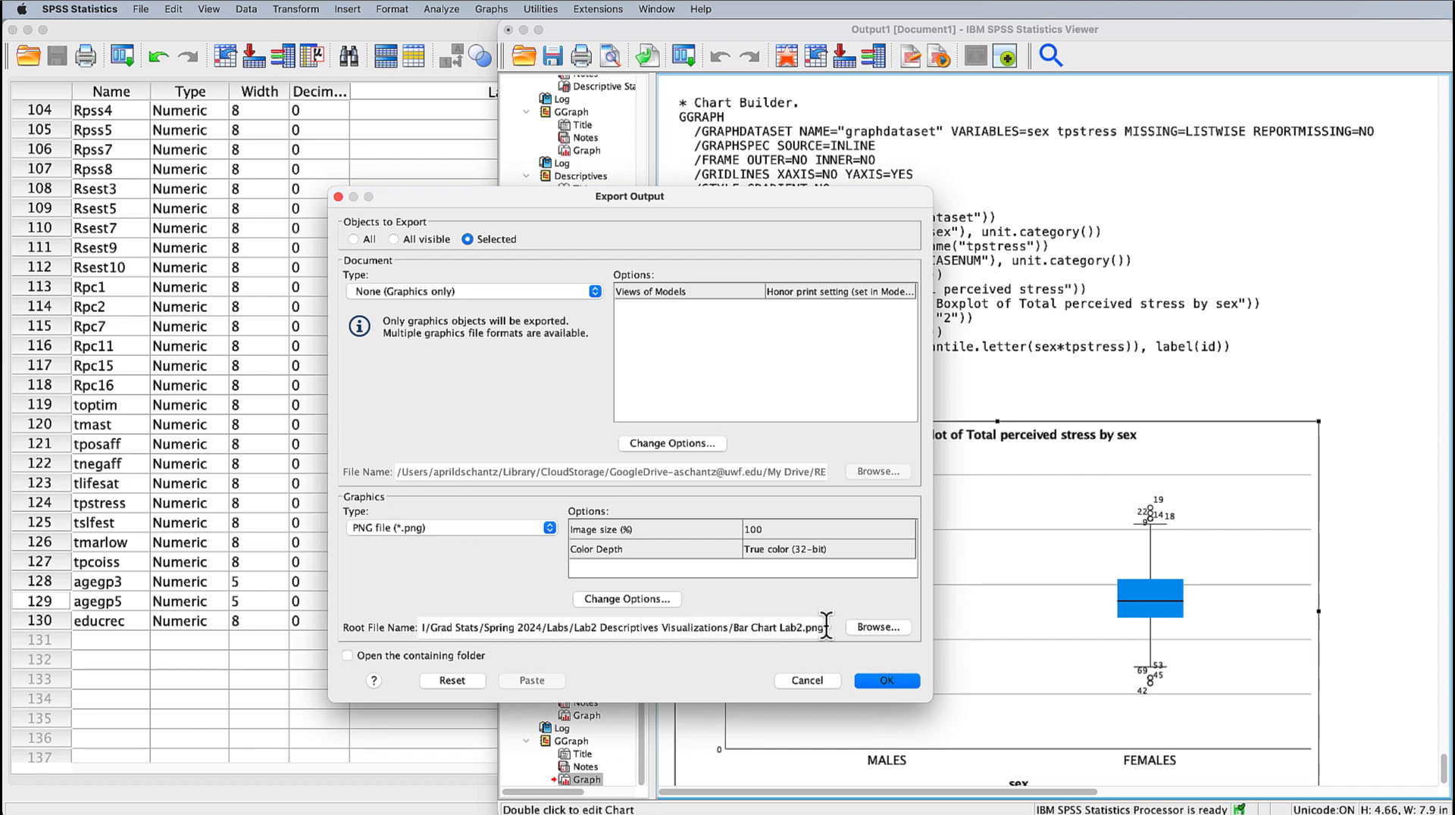
left_click(885, 681)
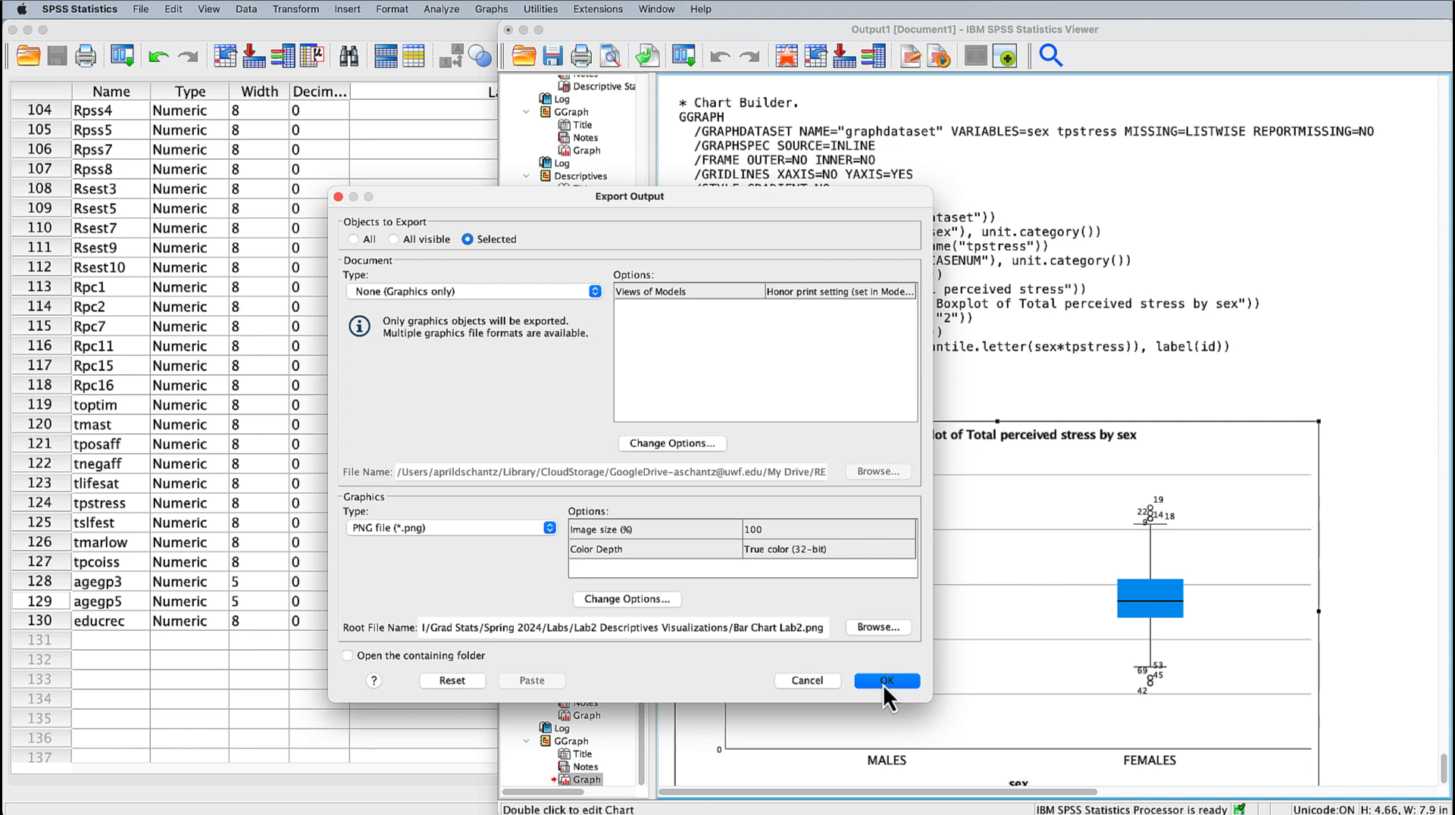
left_click(338, 199)
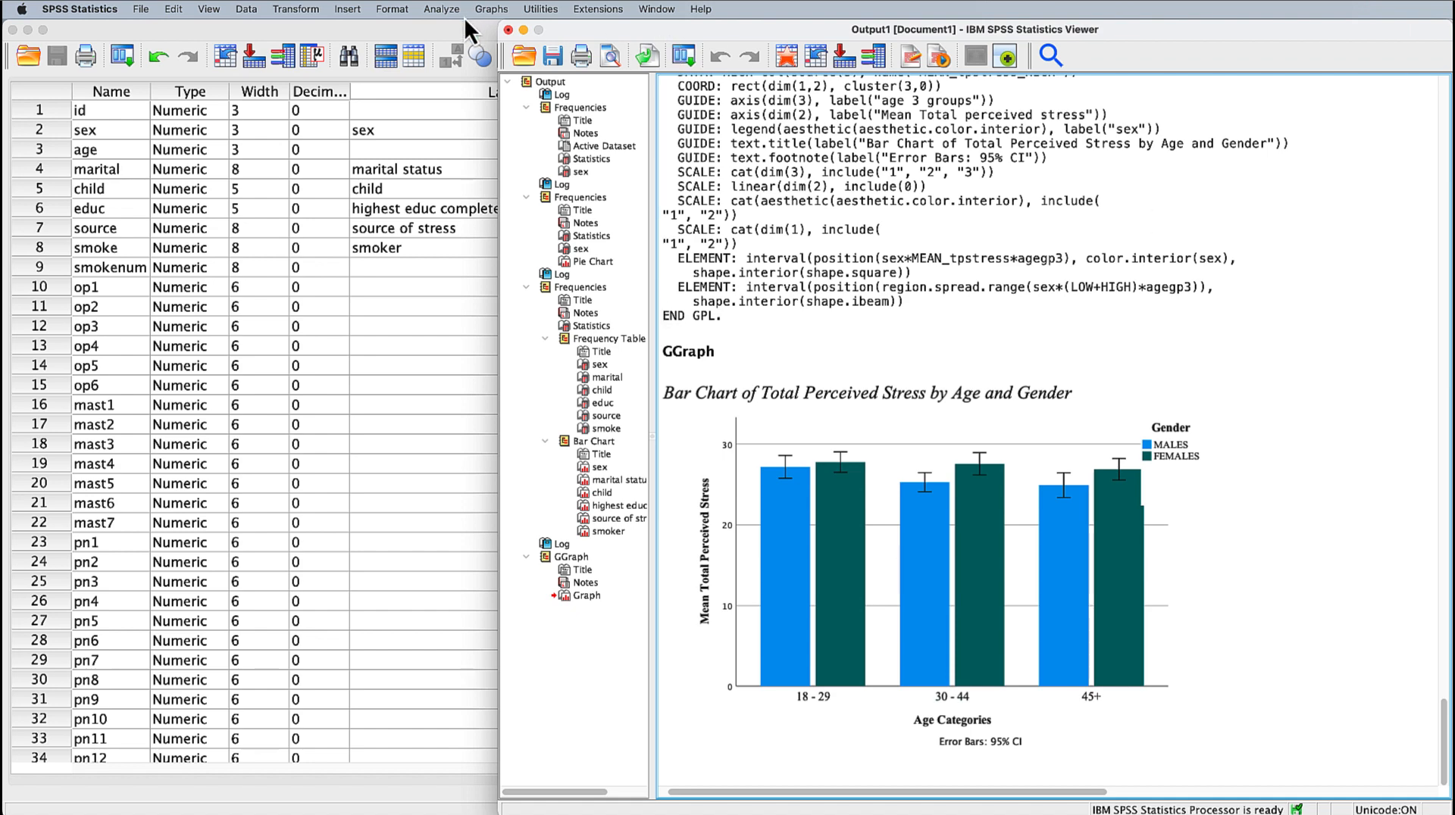
- Start a new chart in a reset Chart Builder and place a Multiple Line chart on the canvas
left_click(503, 12)
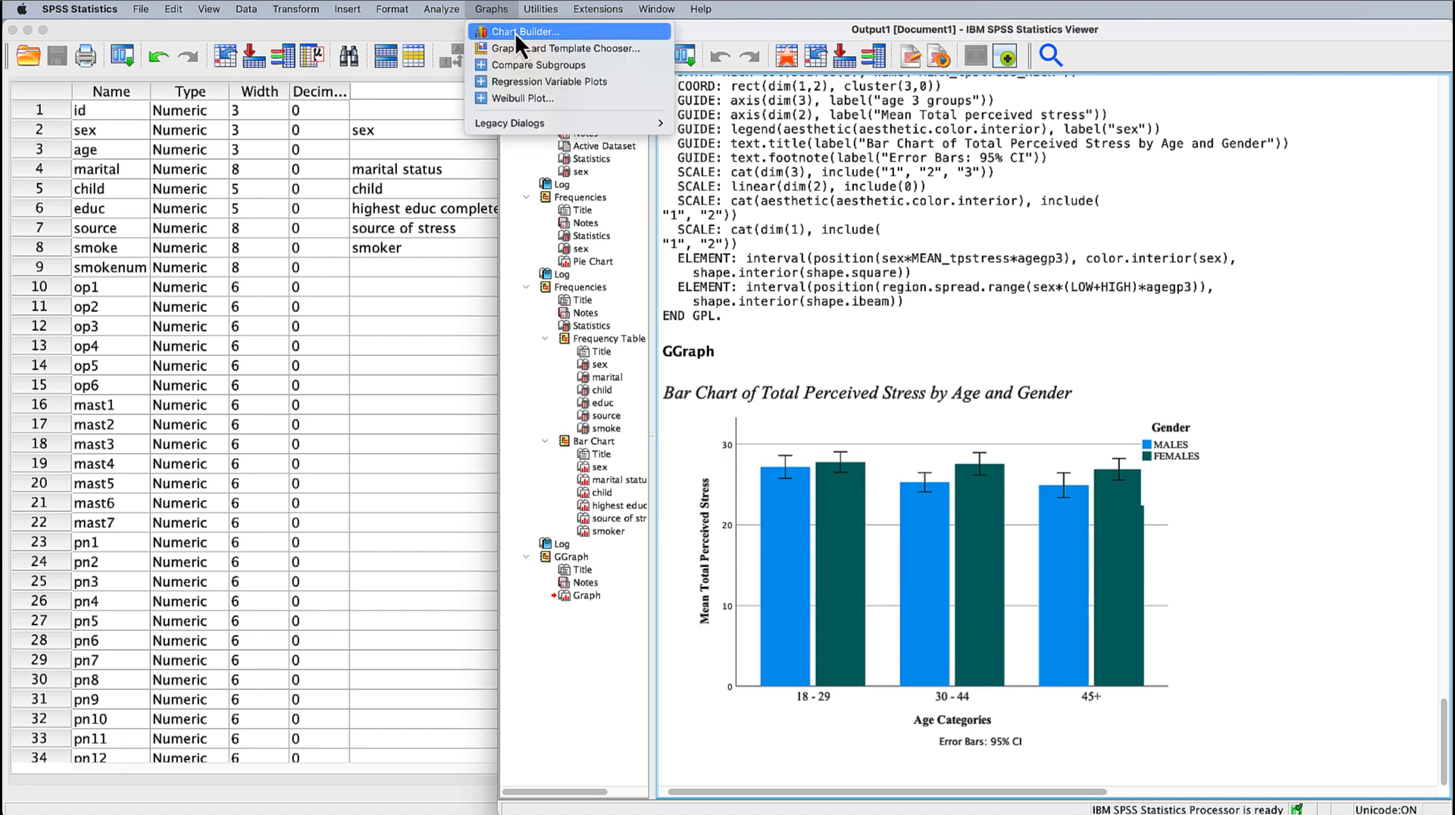
left_click(515, 34)
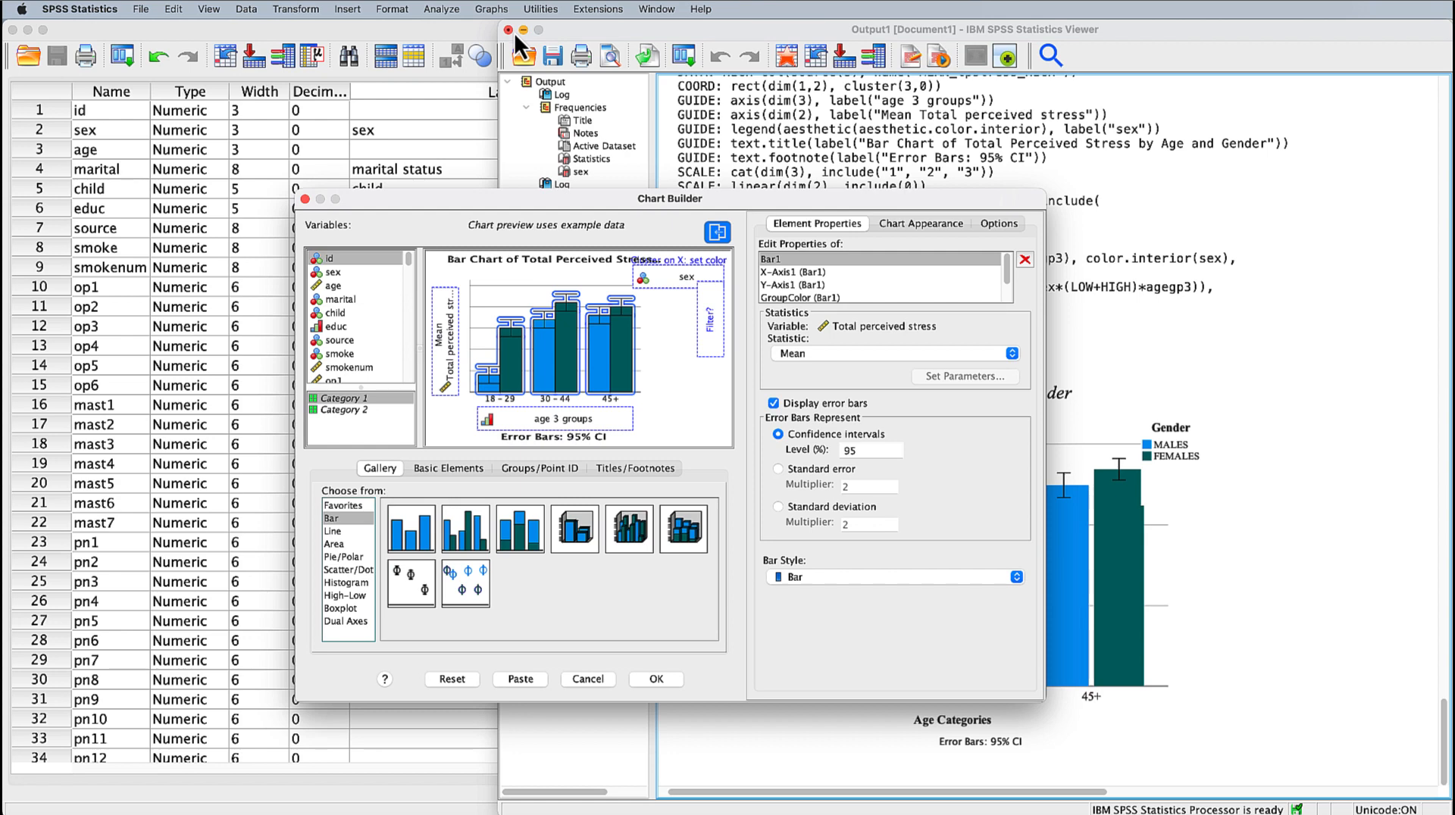
left_click(453, 681)
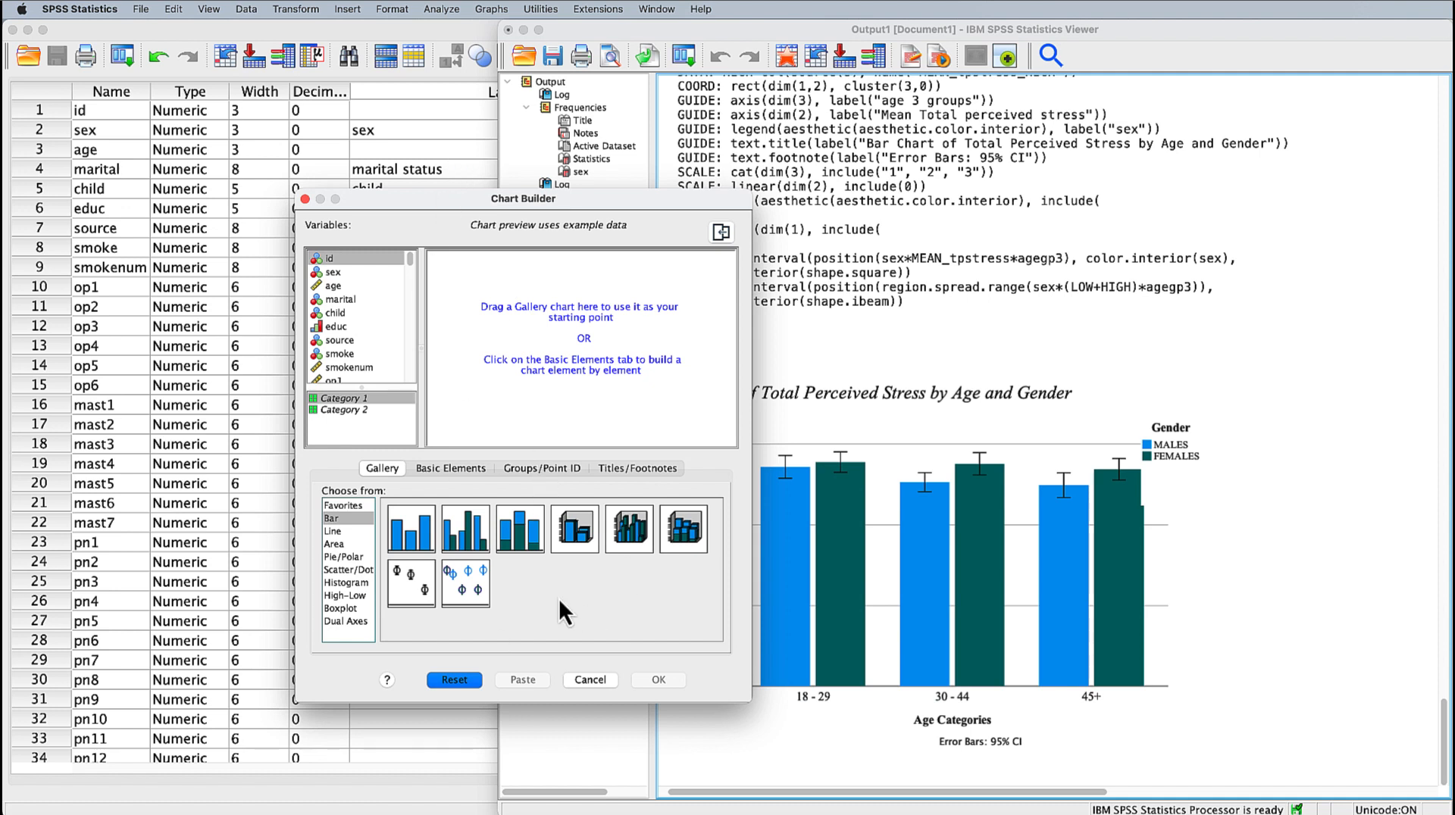
left_click(337, 532)
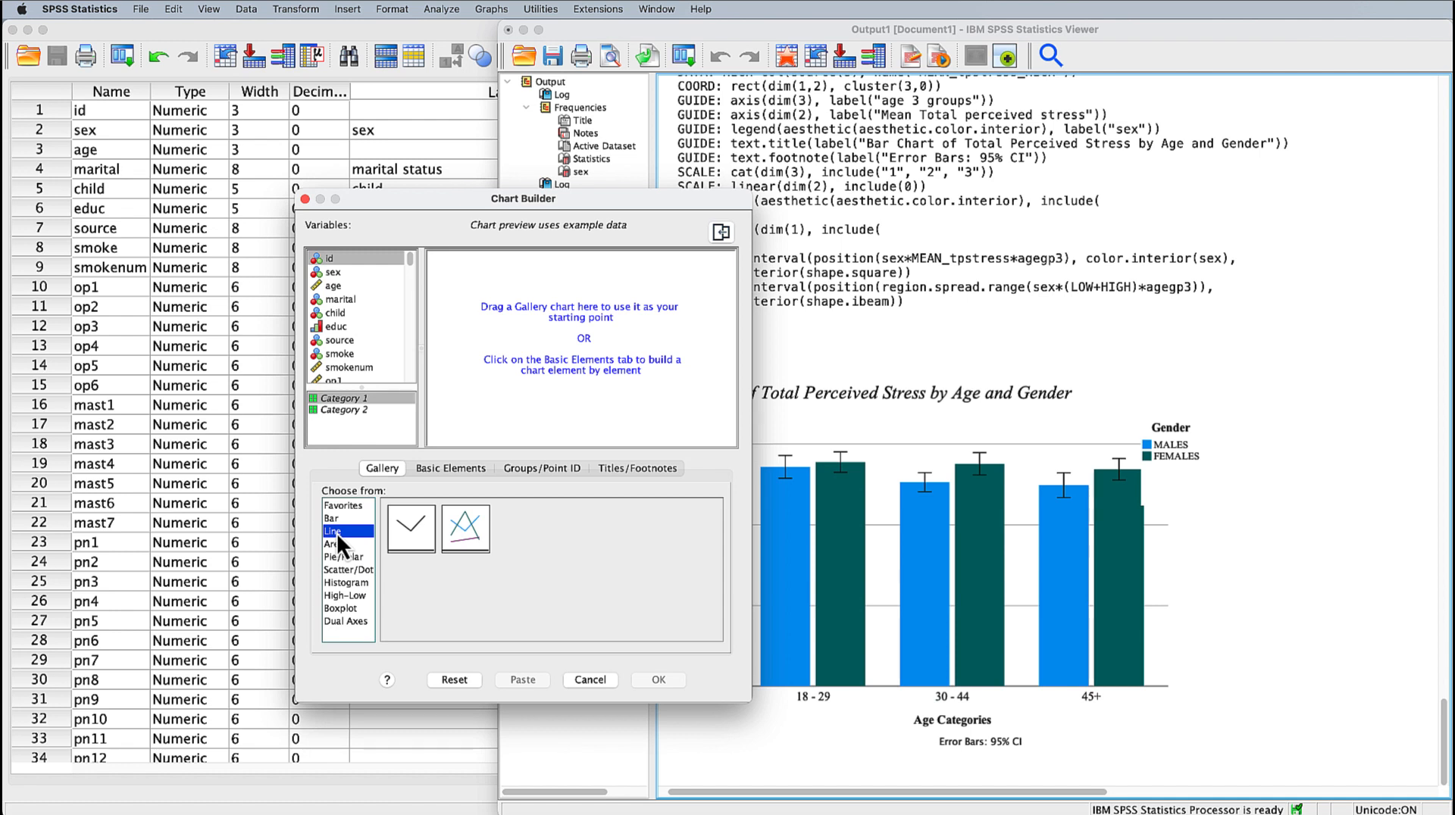
left_click(467, 529)
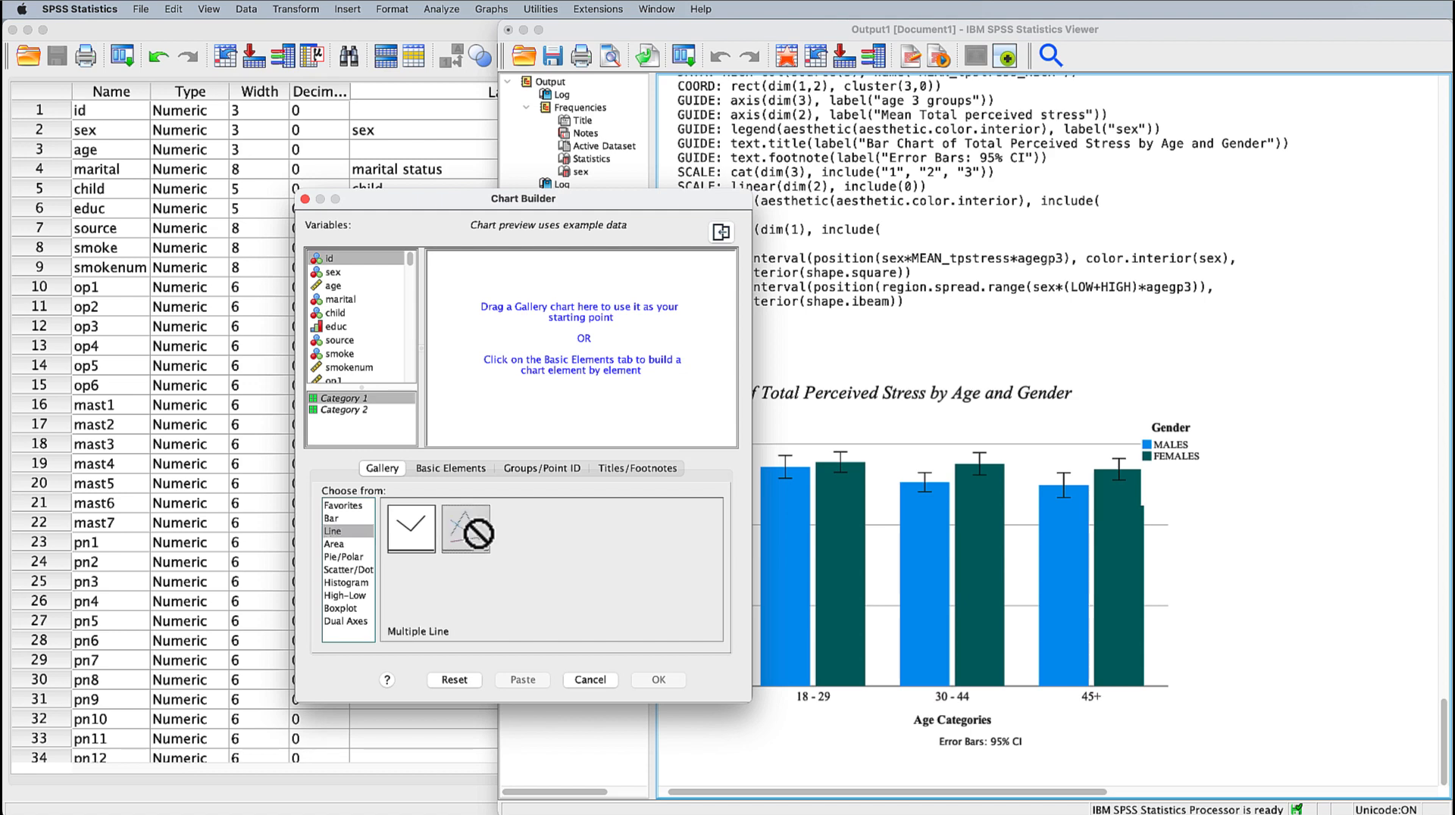
left_click_drag(467, 528, 574, 347)
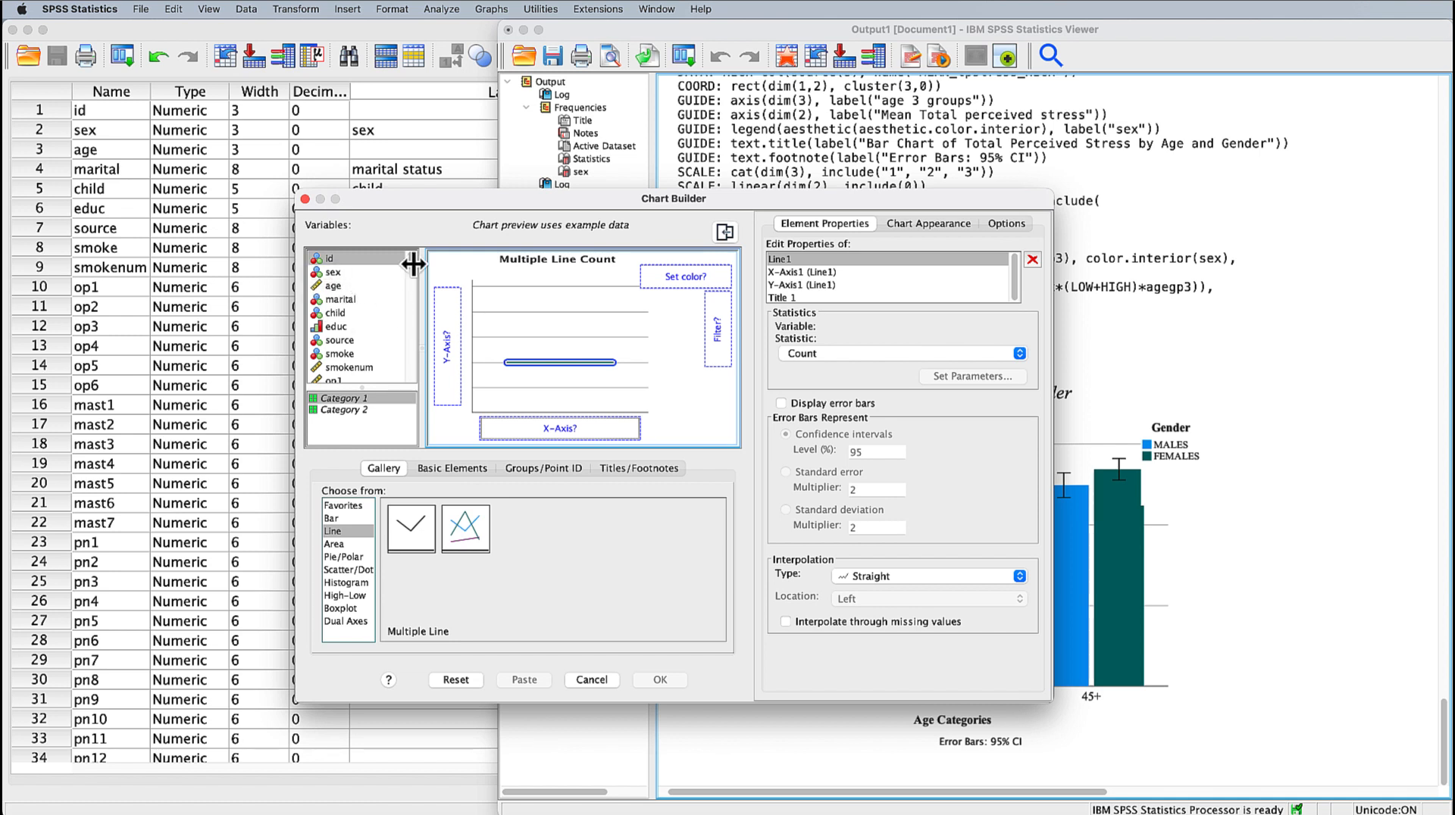
- Assign tpstress (Total perceived stress) to the line chart's Y-axis and agegp5 (age 5 groups) to its X-axis
left_click_drag(412, 260, 412, 383)
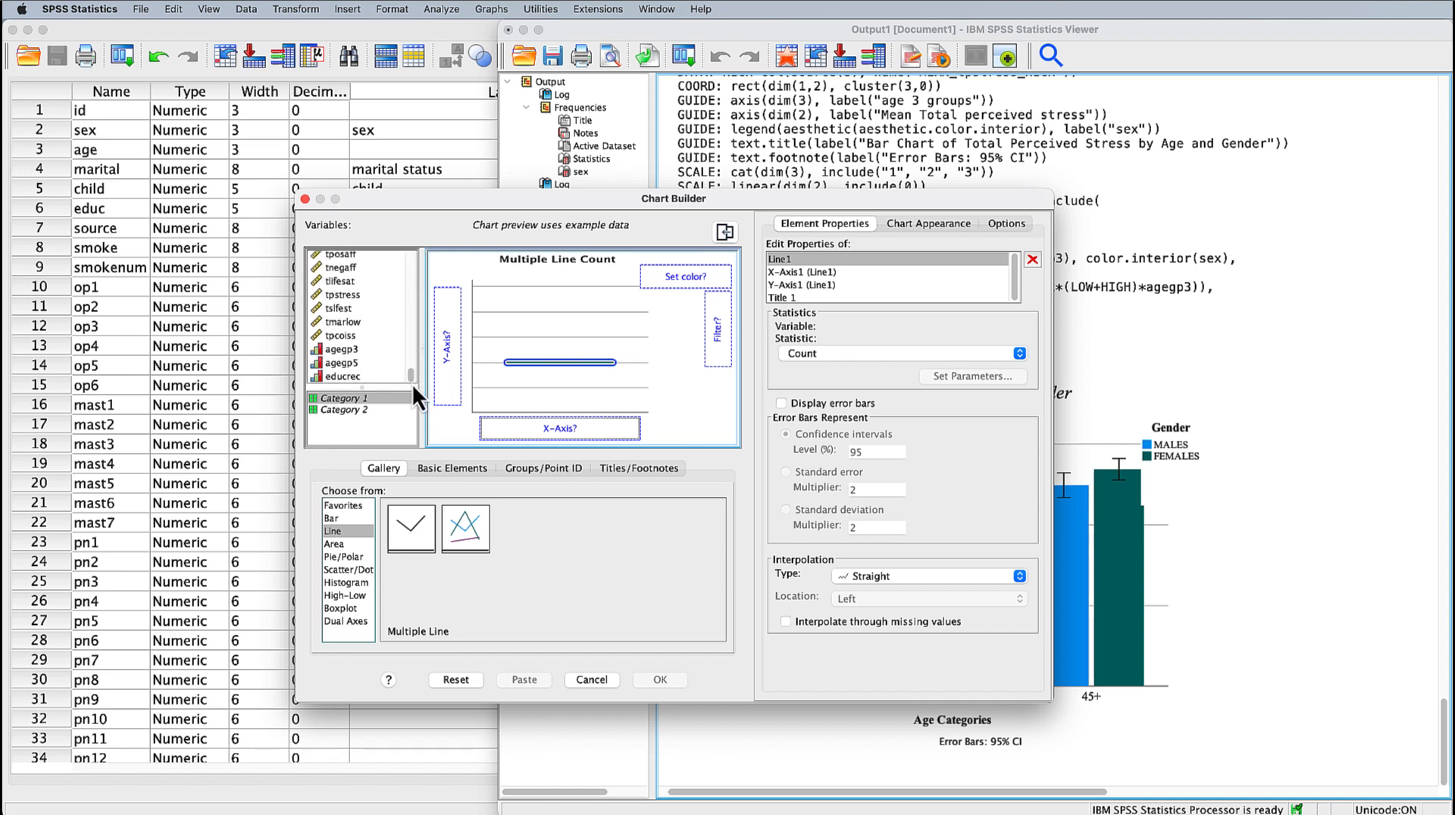
left_click_drag(342, 296, 442, 352)
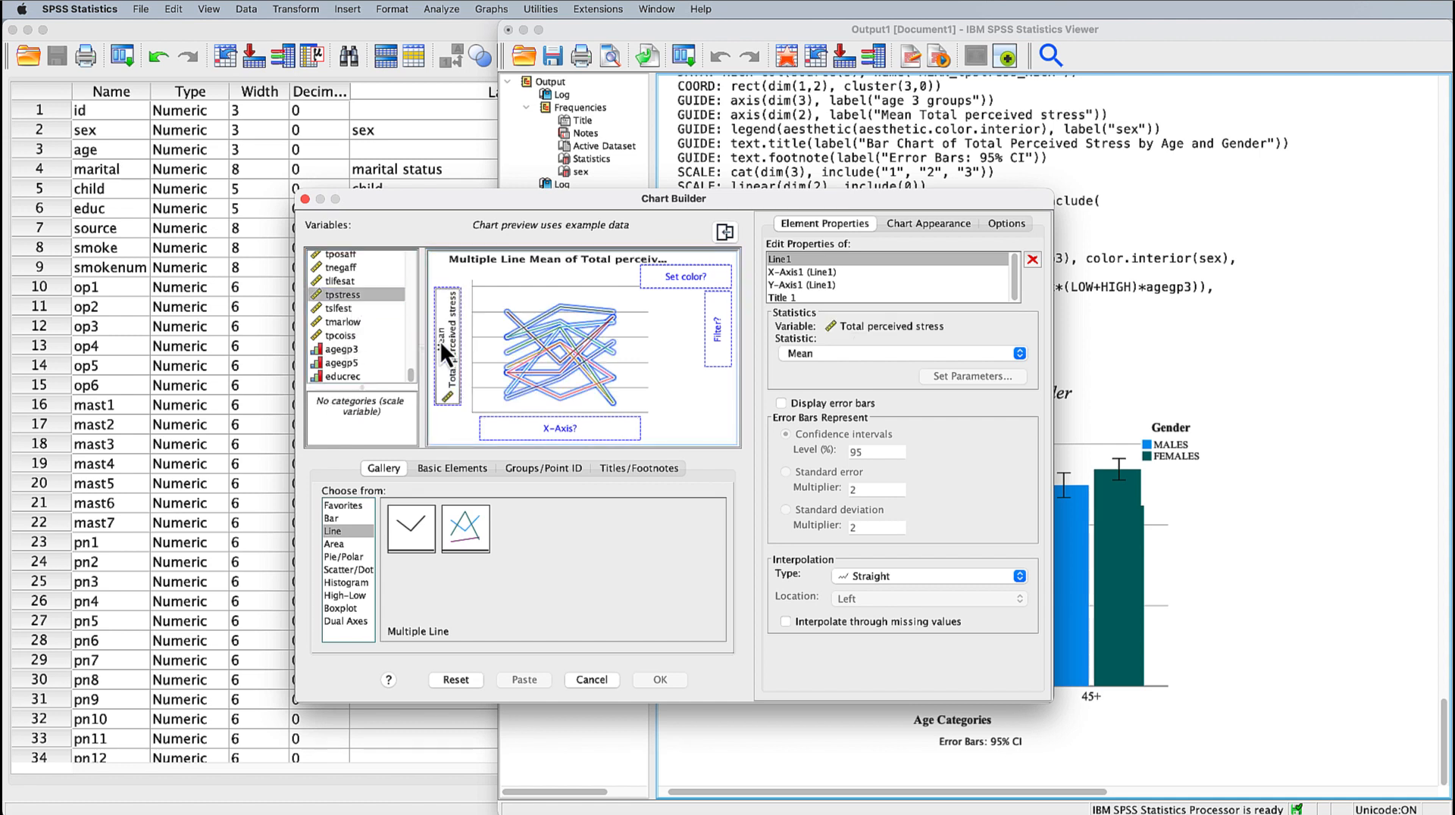
left_click(344, 365)
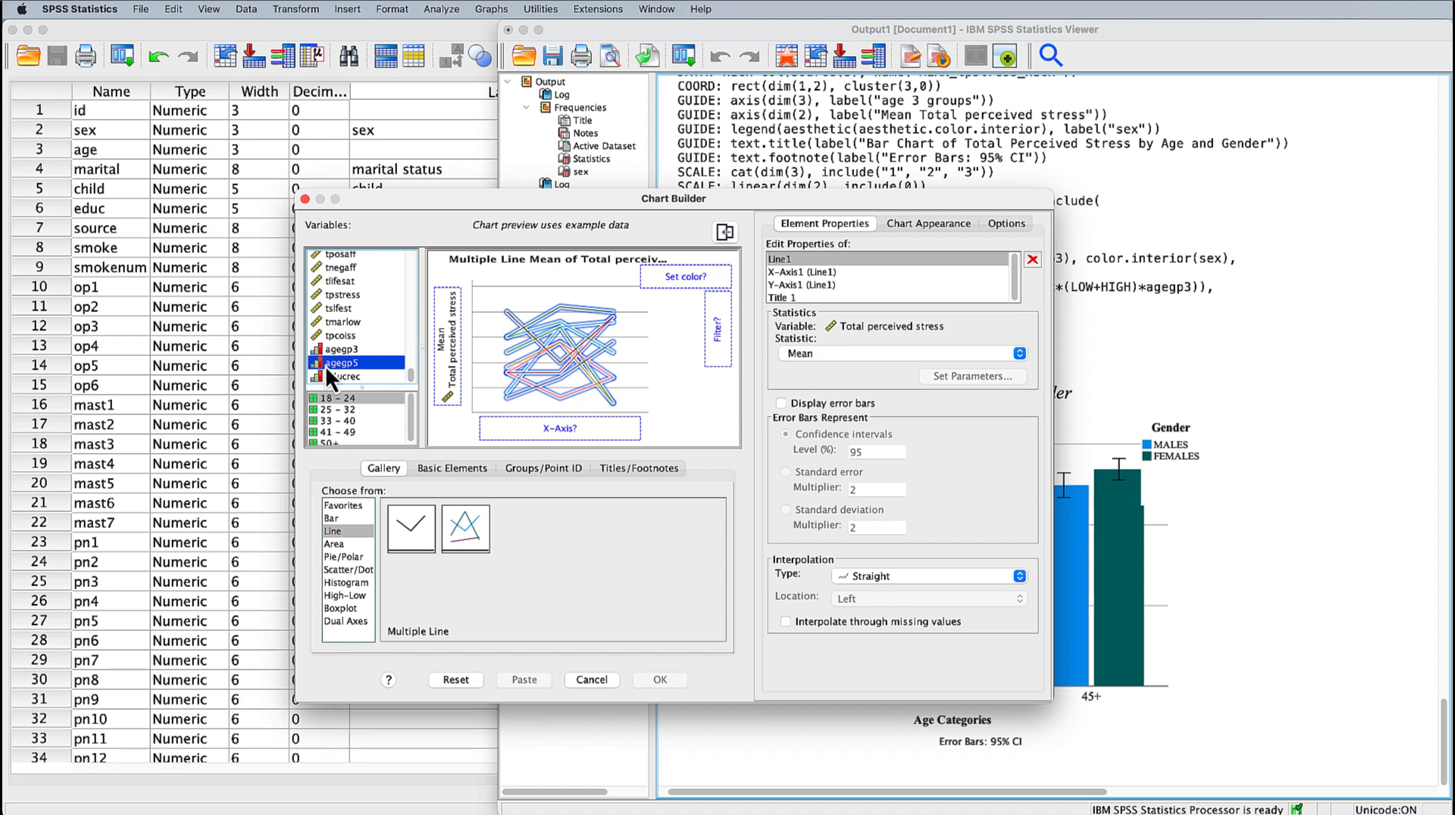
left_click_drag(325, 366, 542, 433)
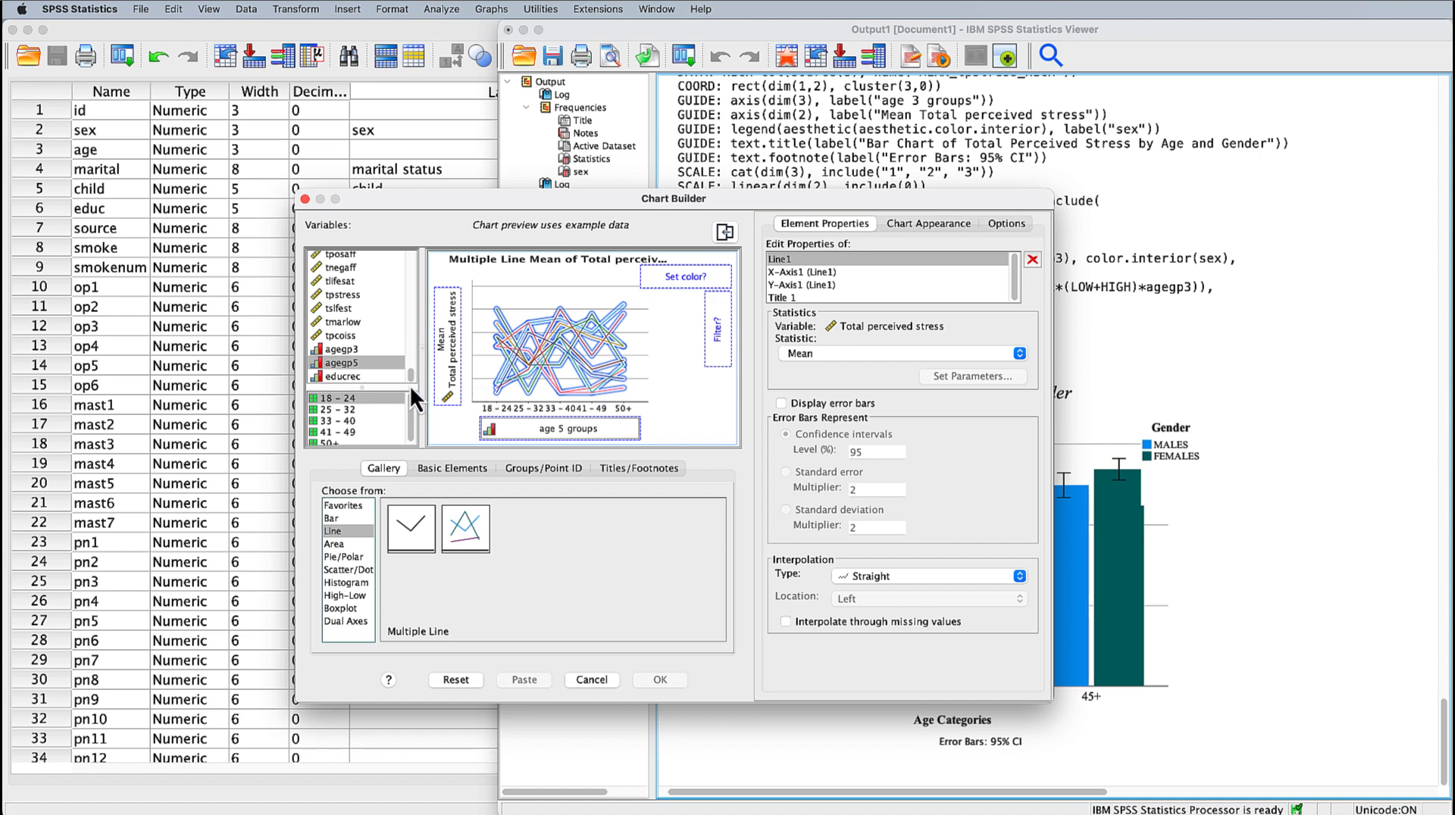
- Set the line colour grouping to sex and generate the multiple line chart
left_click_drag(409, 380, 410, 261)
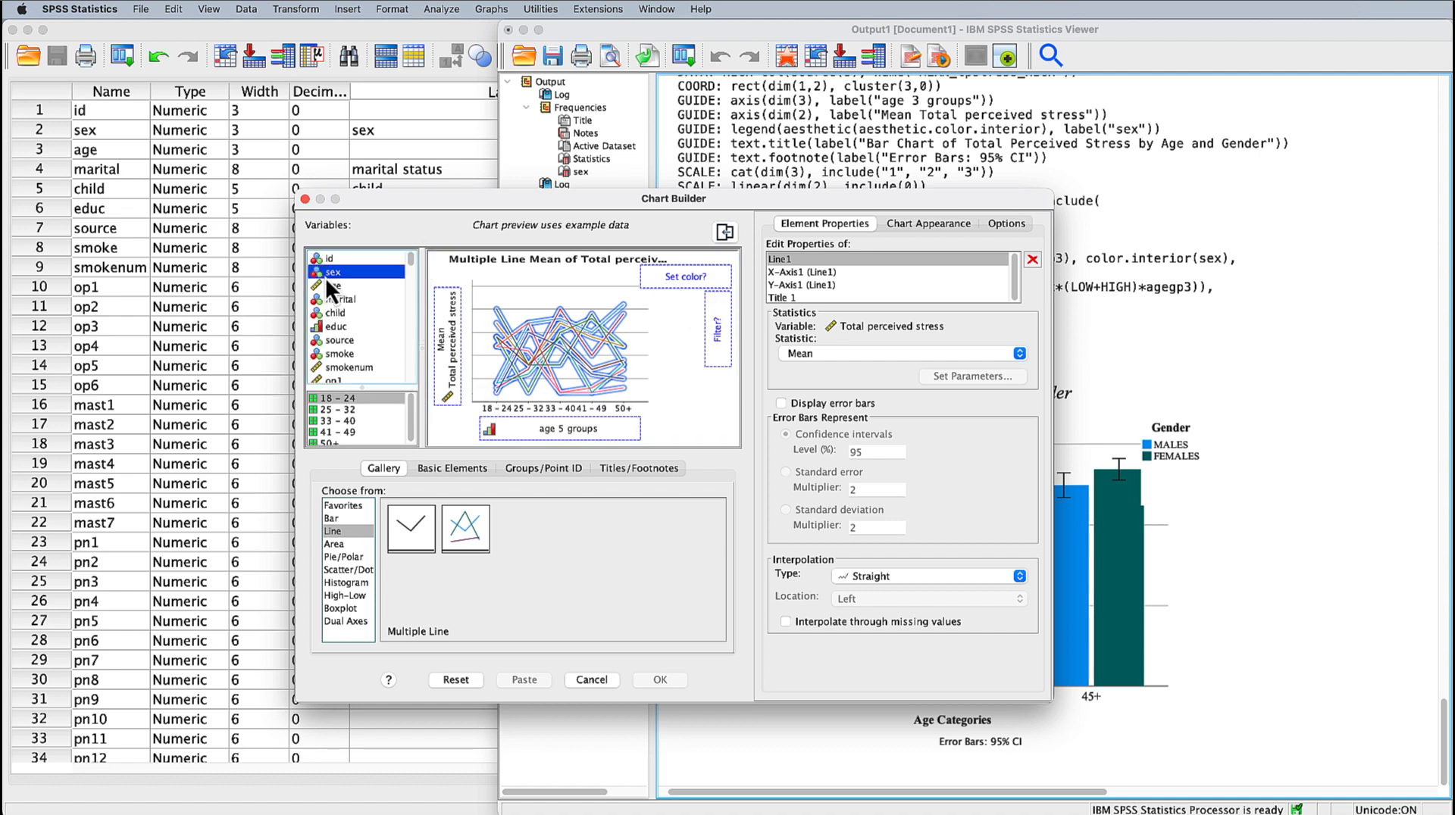
left_click_drag(325, 275, 675, 273)
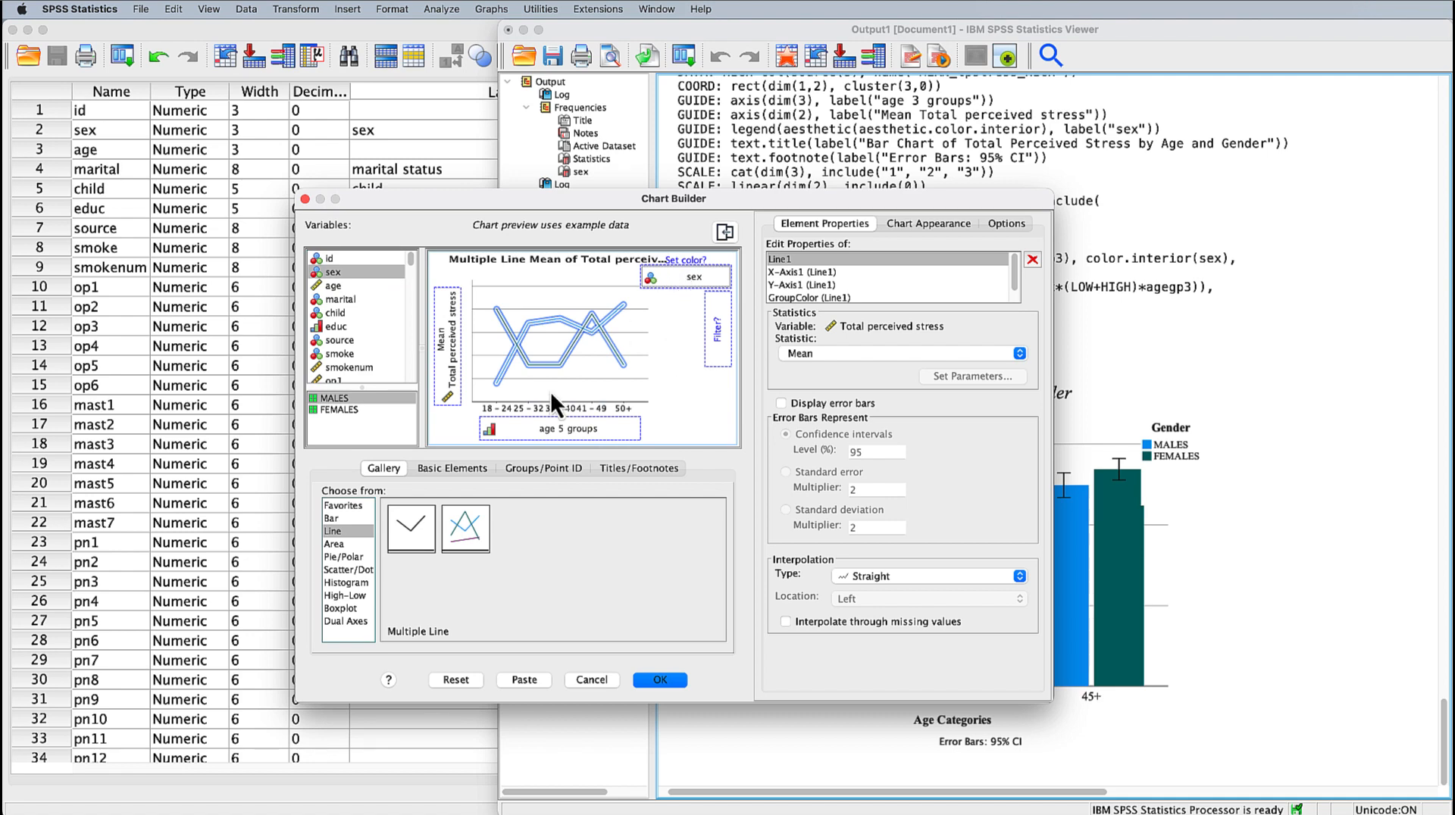
left_click(660, 679)
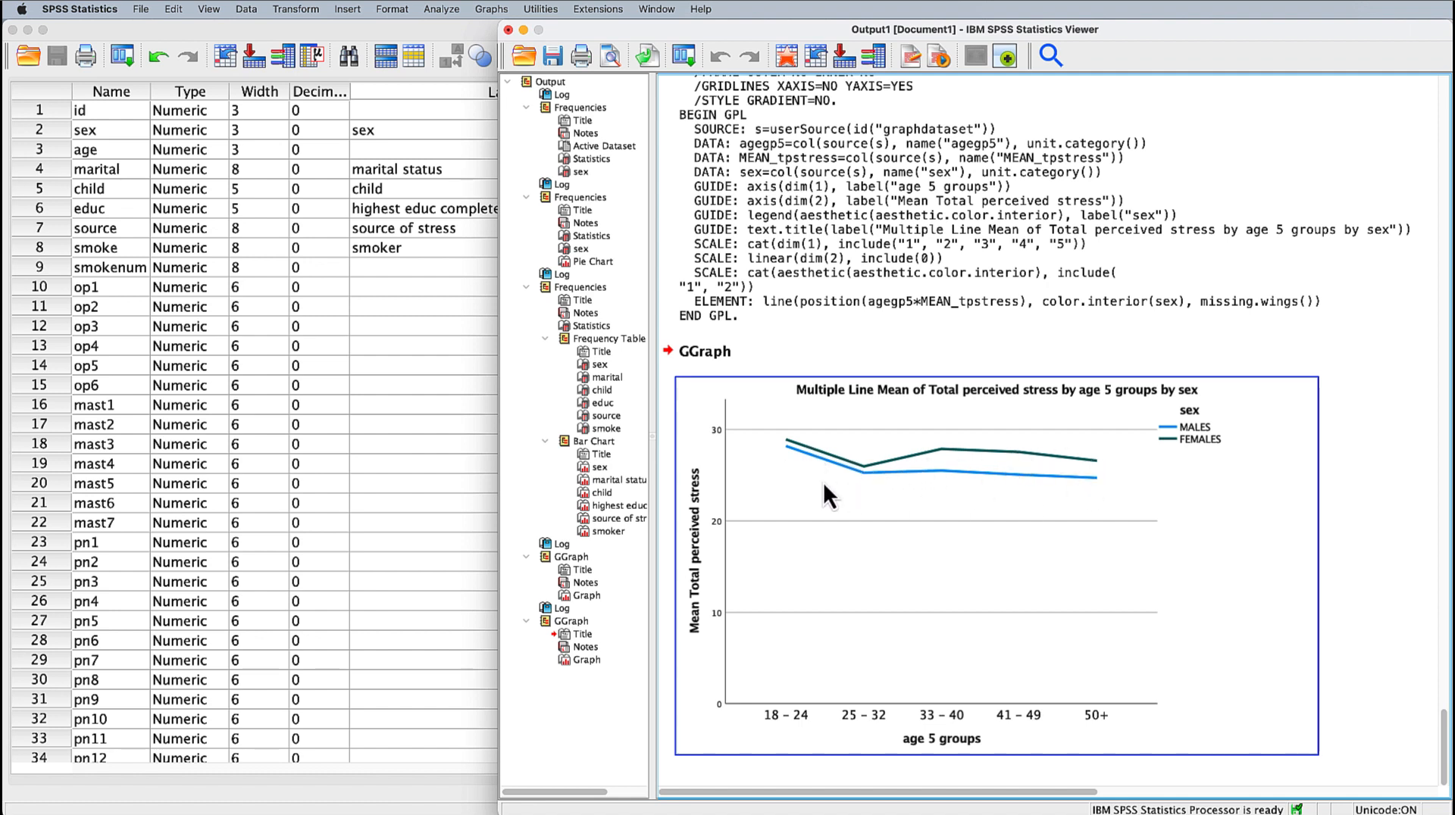
left_click(1360, 535)
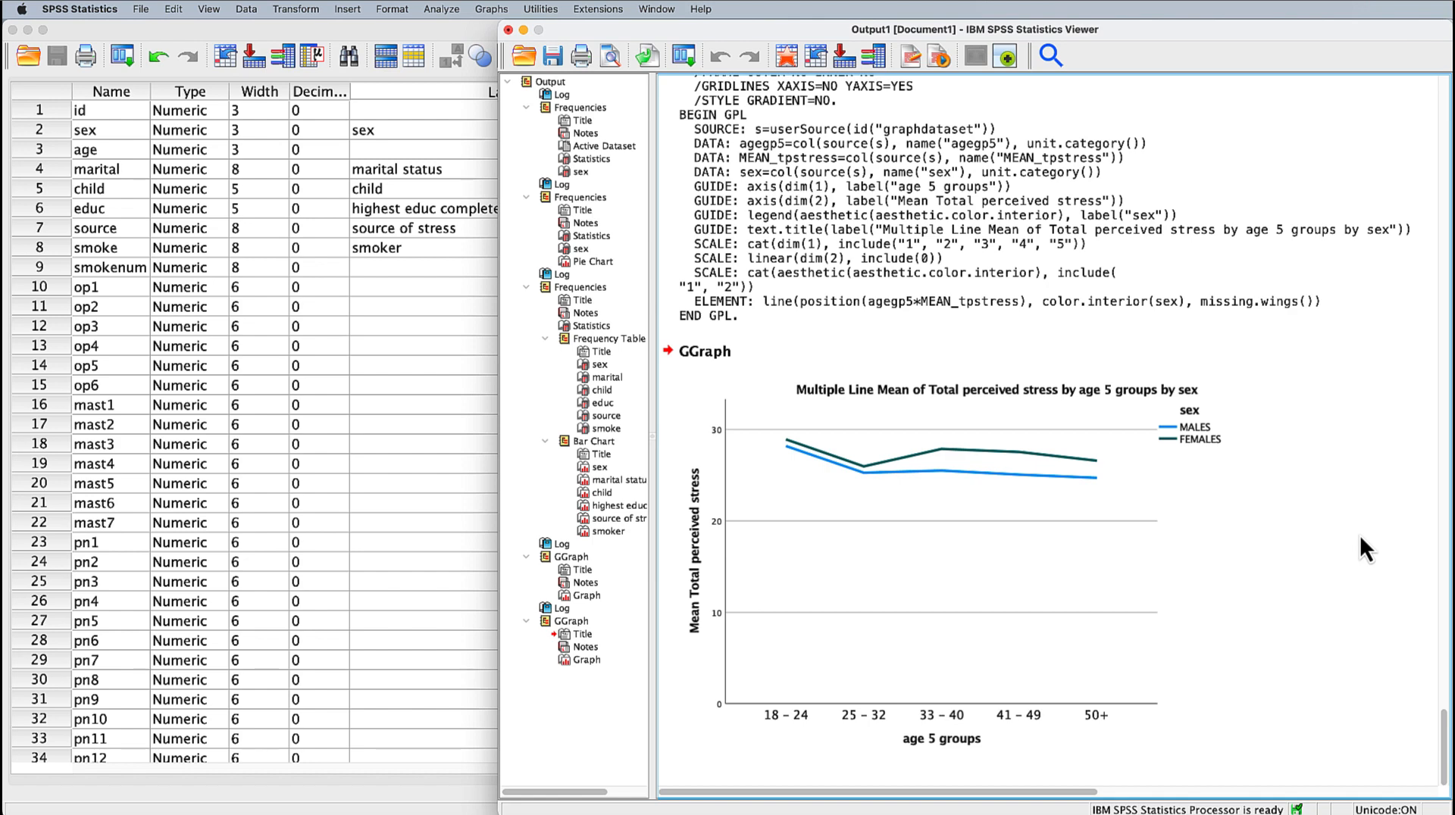
- Start a Descriptives analysis and add age and tpstress as its variables
left_click(438, 10)
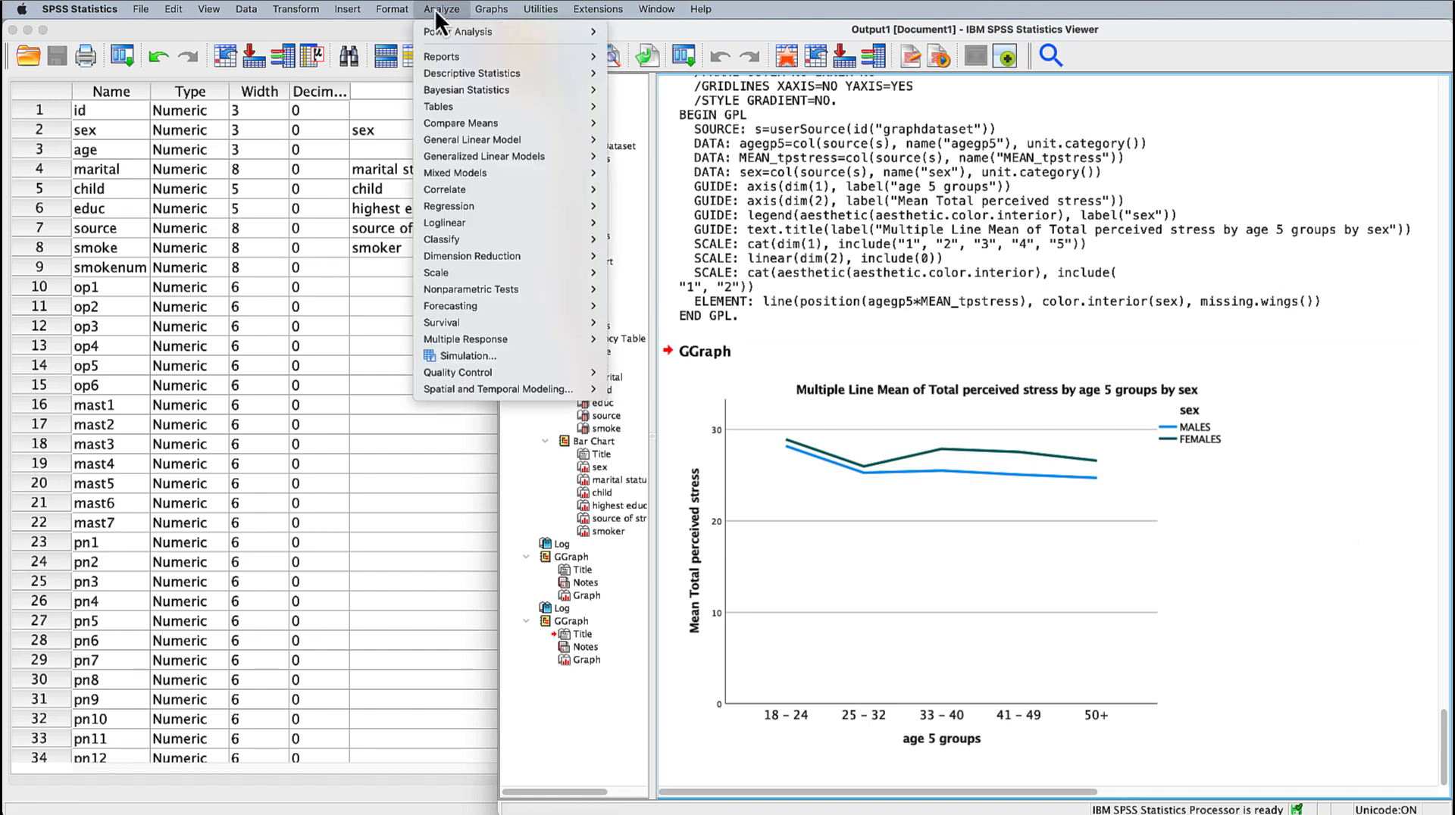
mouse_move(452, 74)
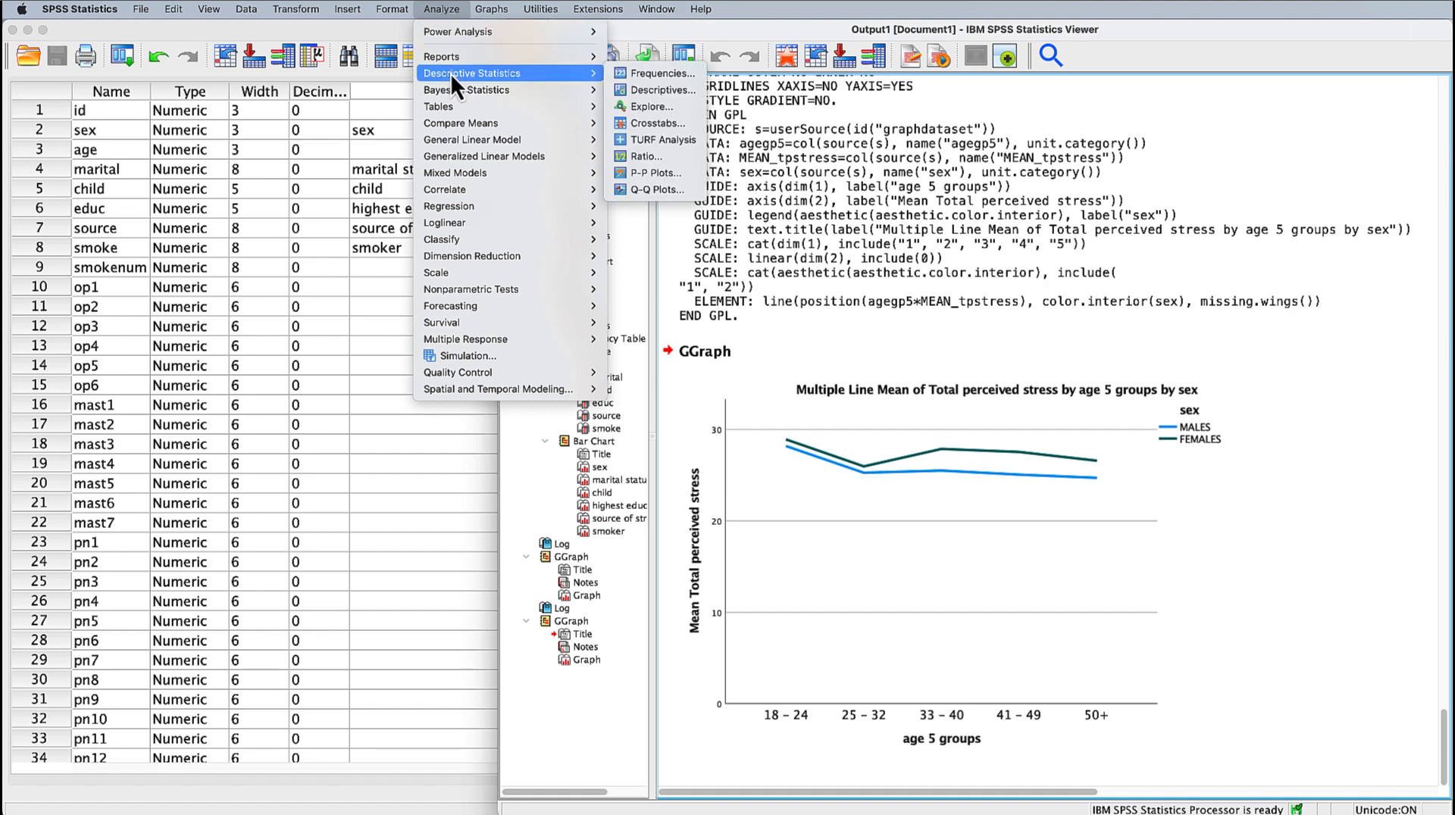
left_click(635, 94)
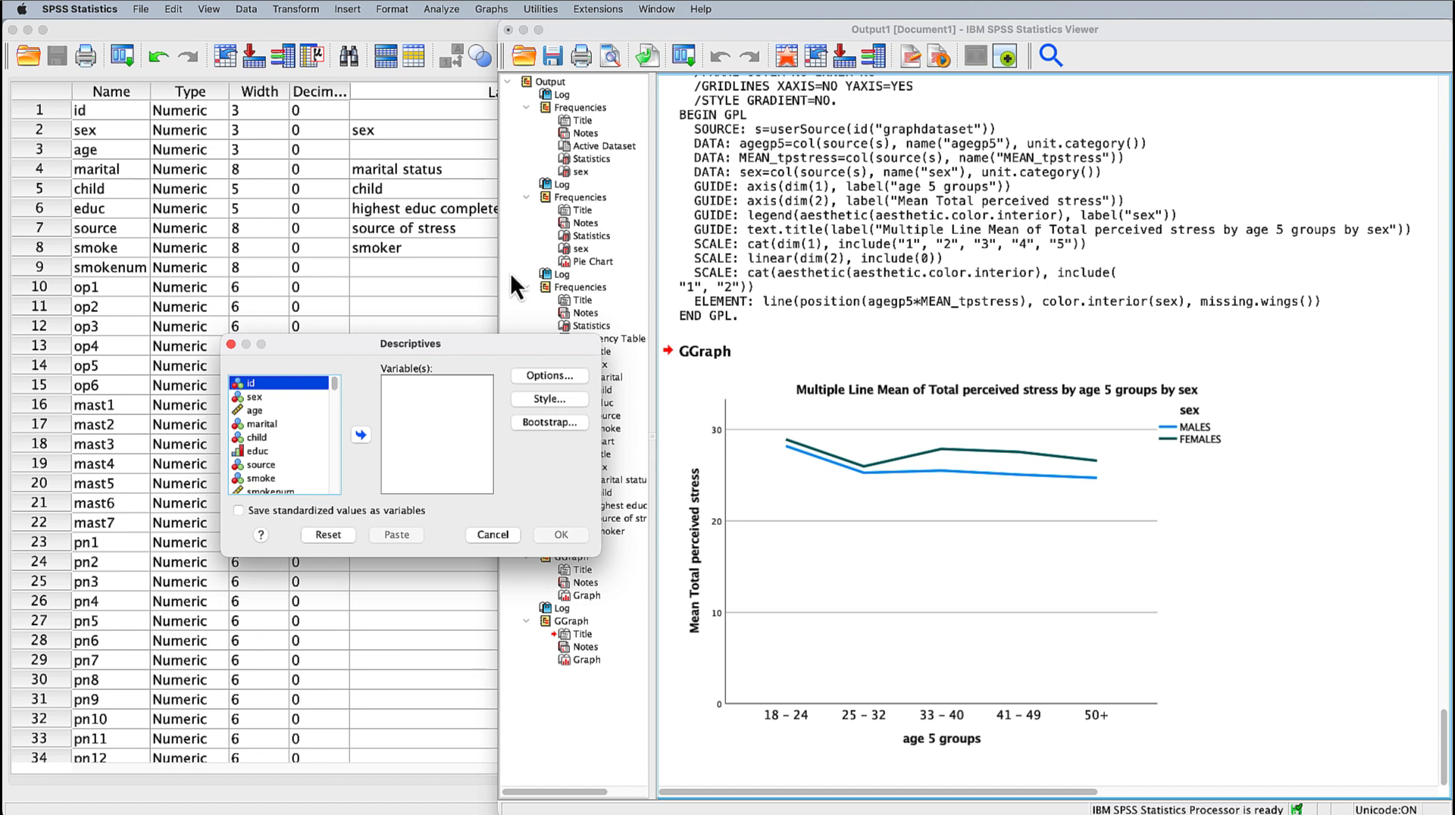
left_click_drag(495, 348, 609, 180)
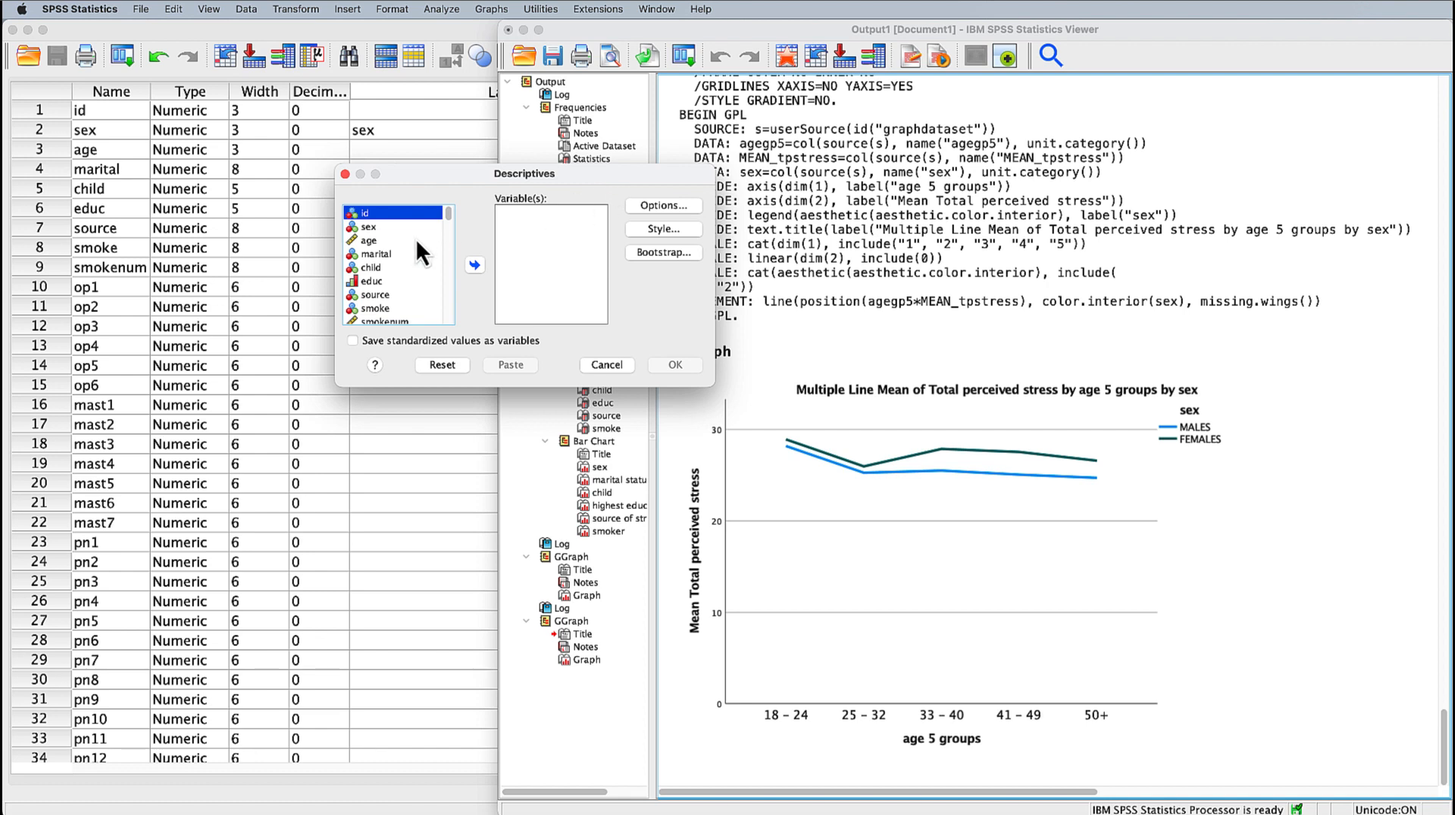
left_click(381, 241)
left_click(474, 265)
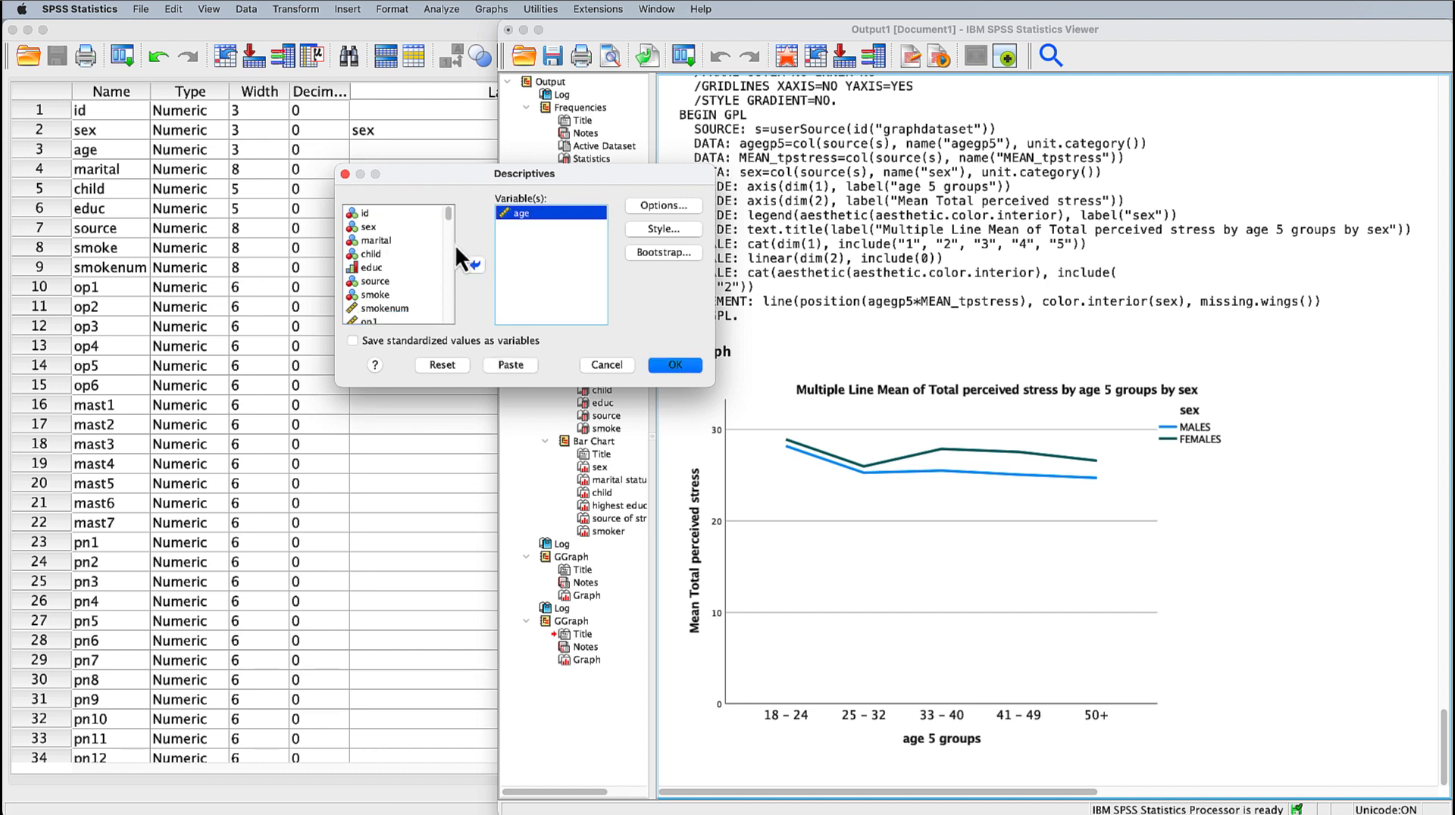
left_click_drag(448, 215, 448, 316)
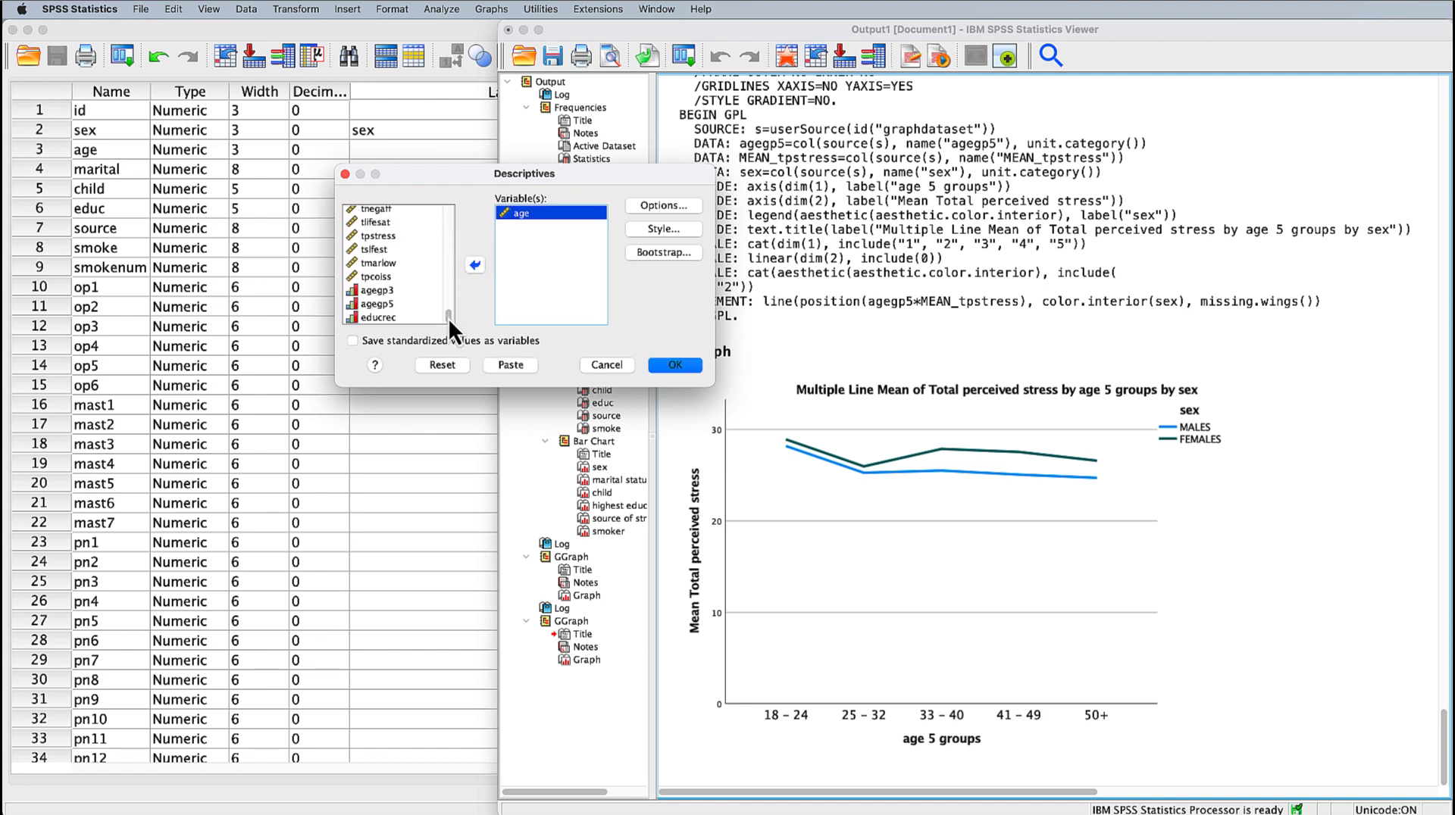
left_click(379, 237)
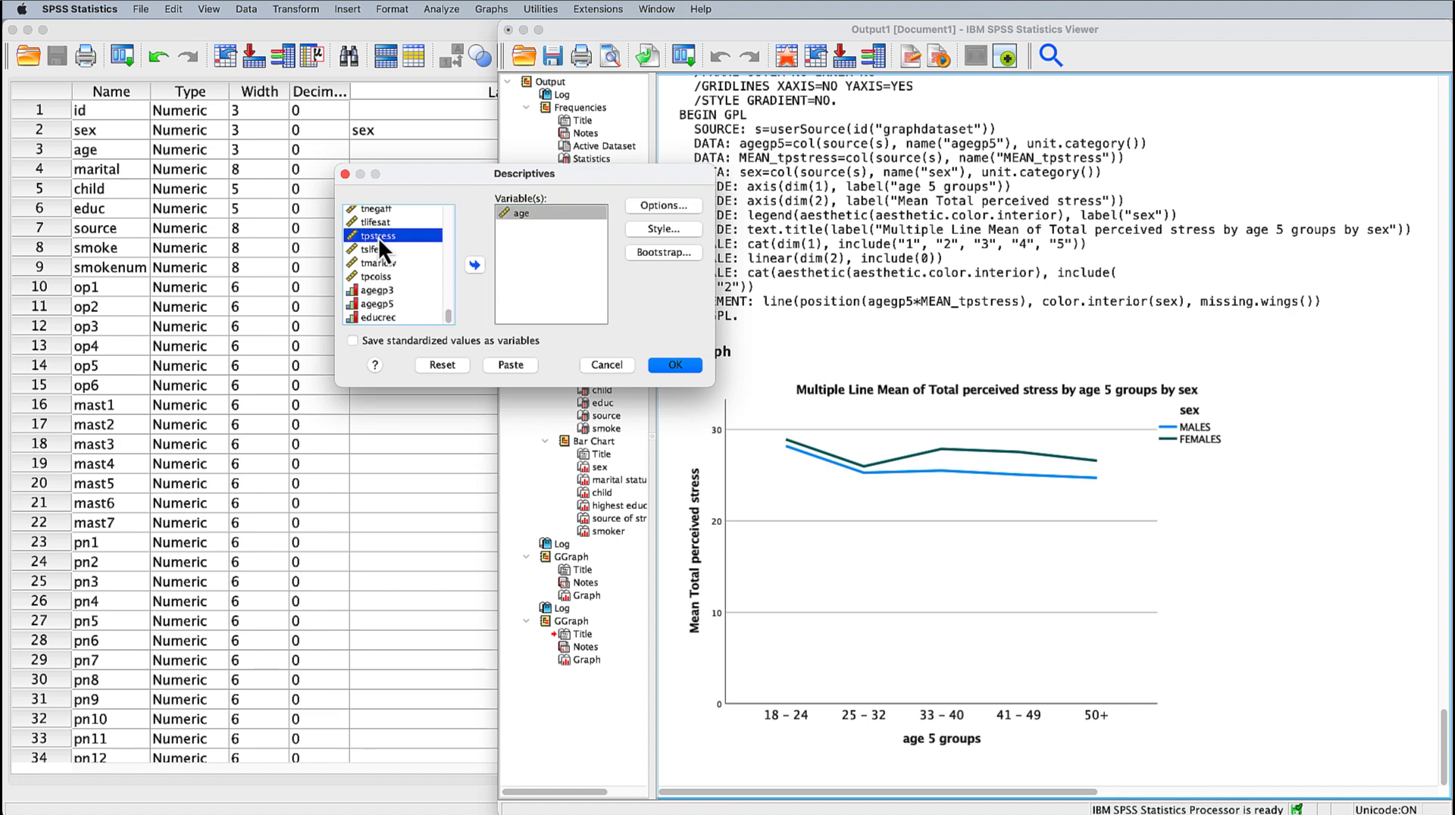
left_click(474, 265)
- Add kurtosis and skewness to the statistics of the Descriptives analysis
left_click(665, 205)
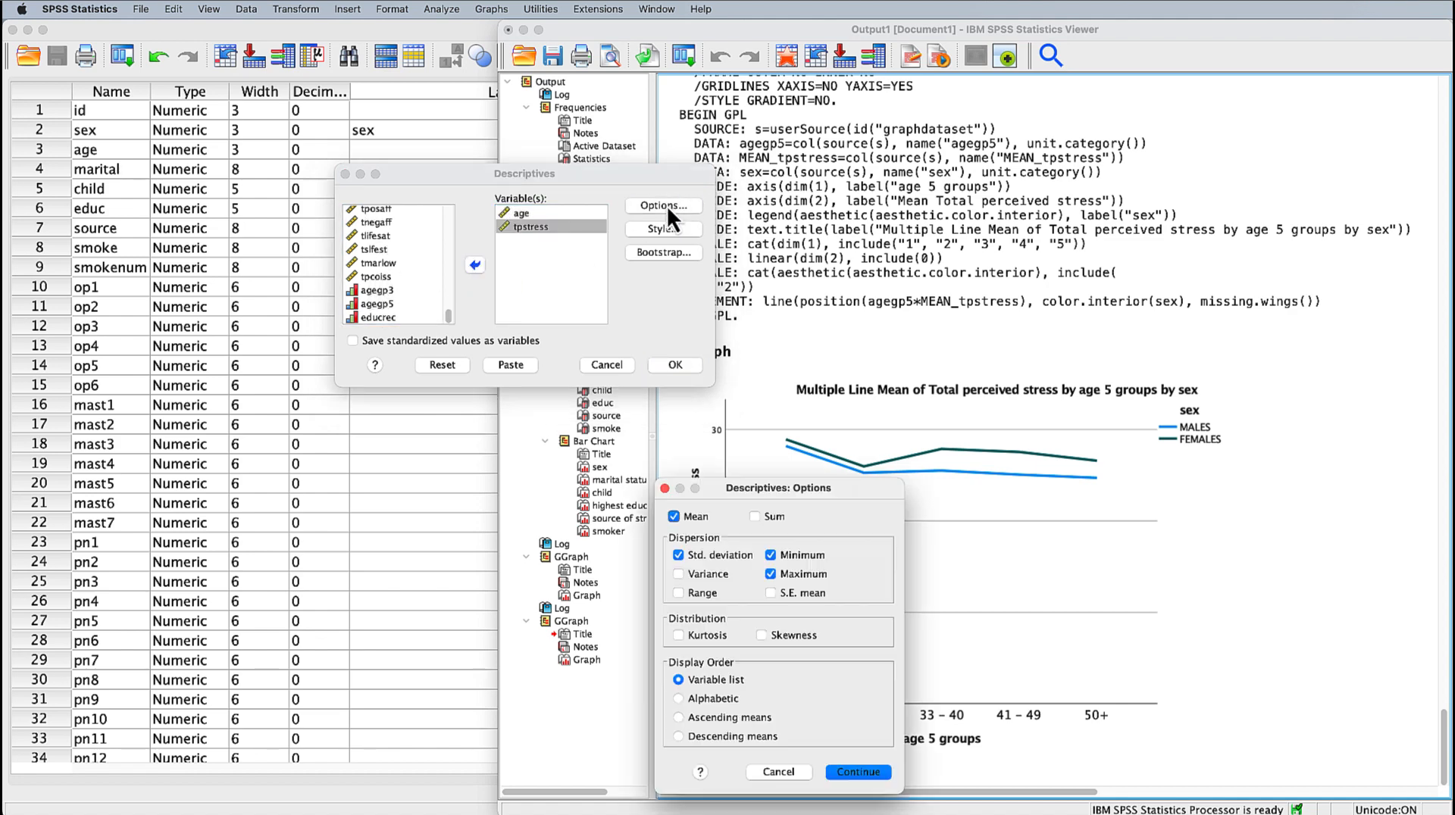
left_click_drag(795, 489, 416, 238)
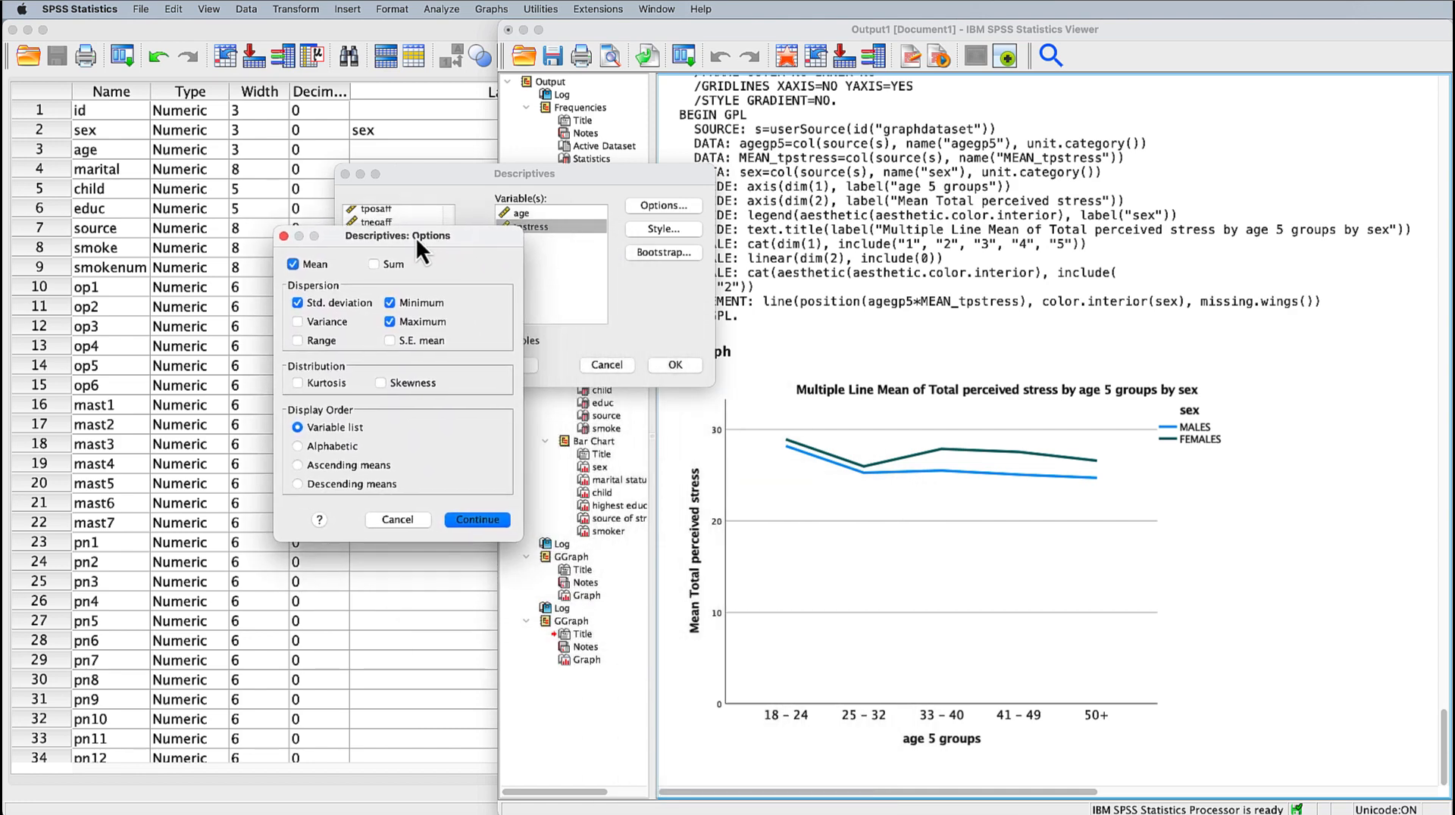
left_click(297, 383)
left_click(475, 521)
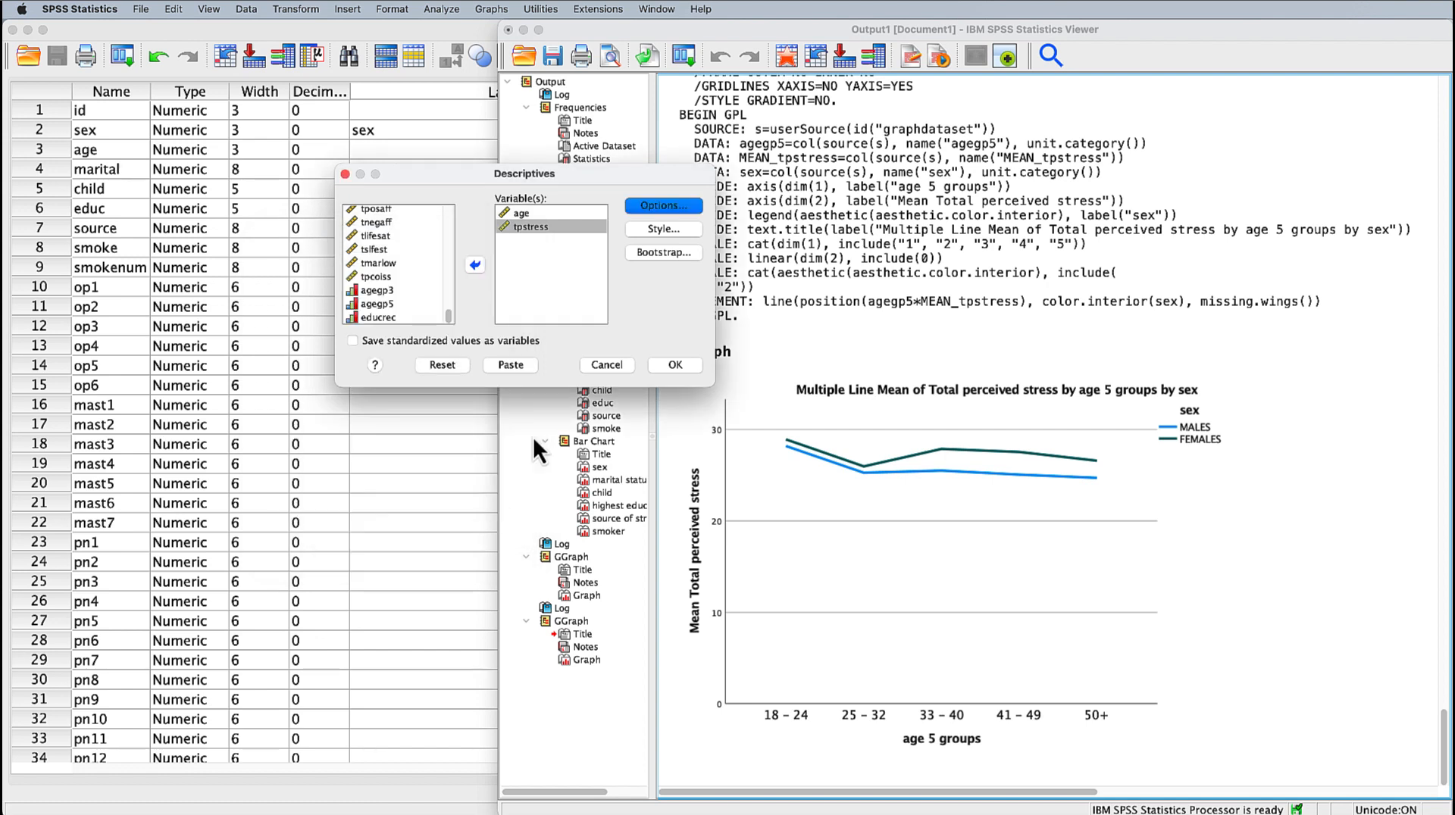
- Paste the Descriptives command for age and tpstress as syntax, run only that command, and check the Descriptive Statistics table
left_click(511, 365)
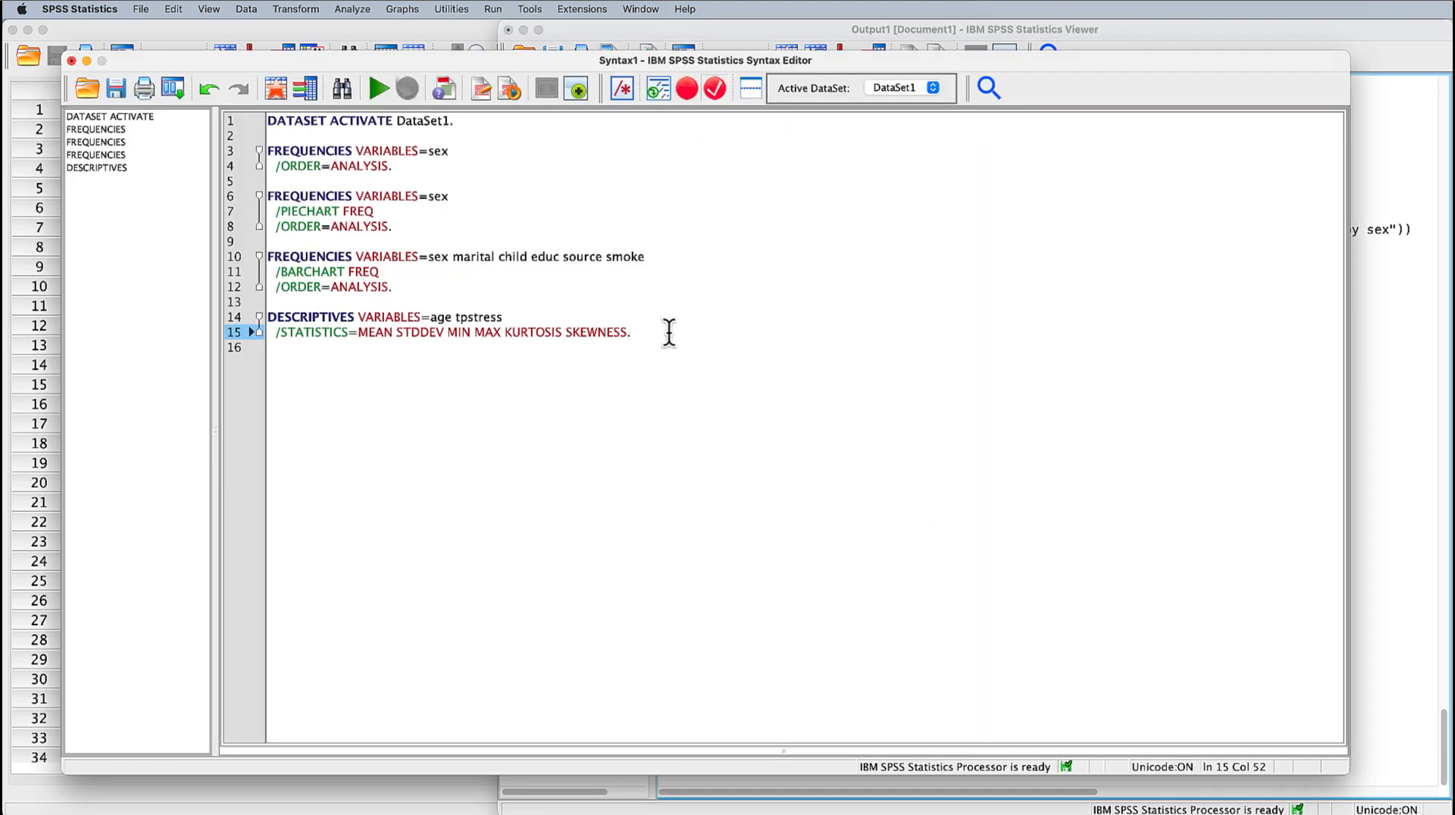
left_click_drag(633, 334, 273, 315)
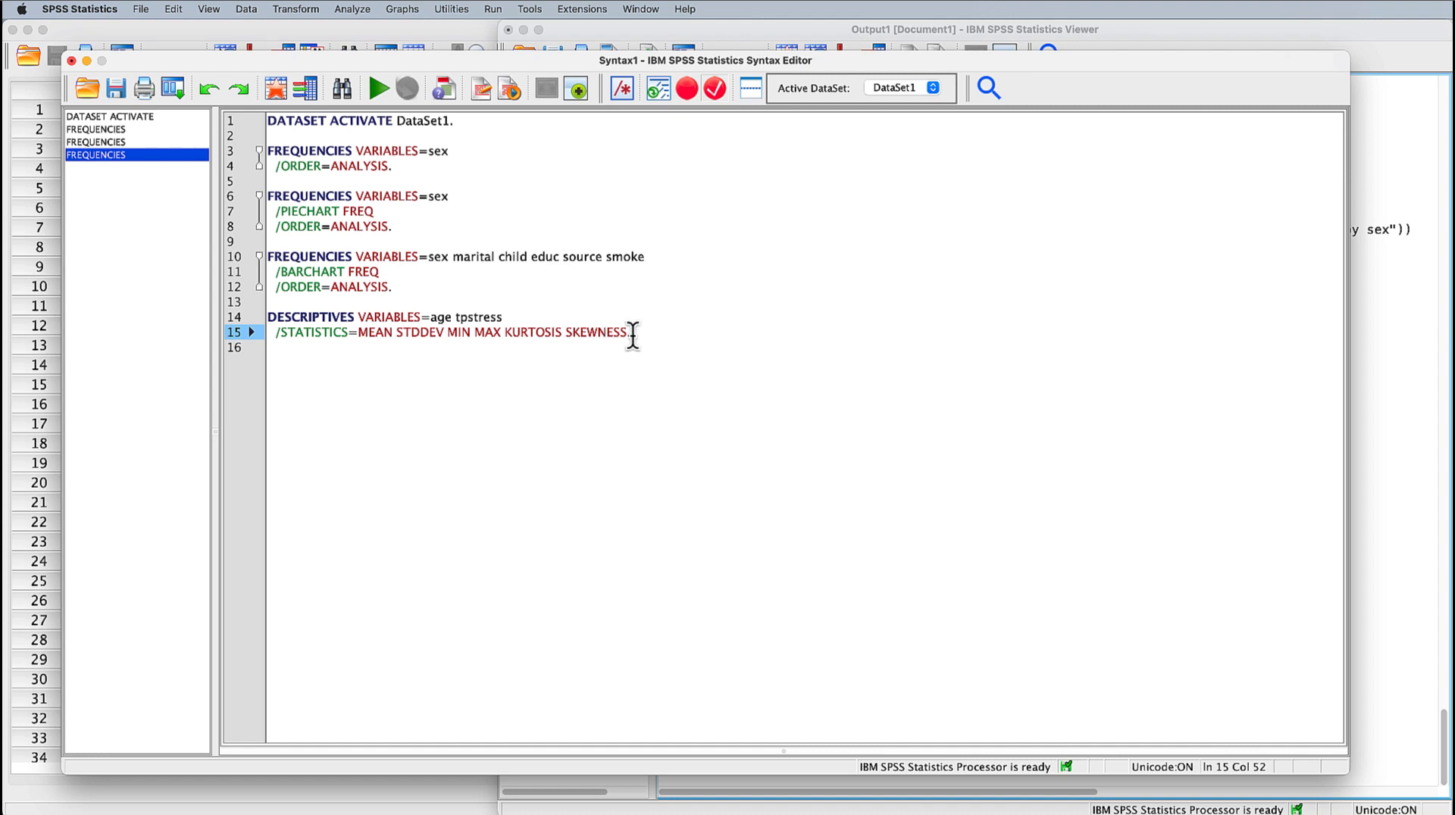
left_click_drag(636, 333, 257, 315)
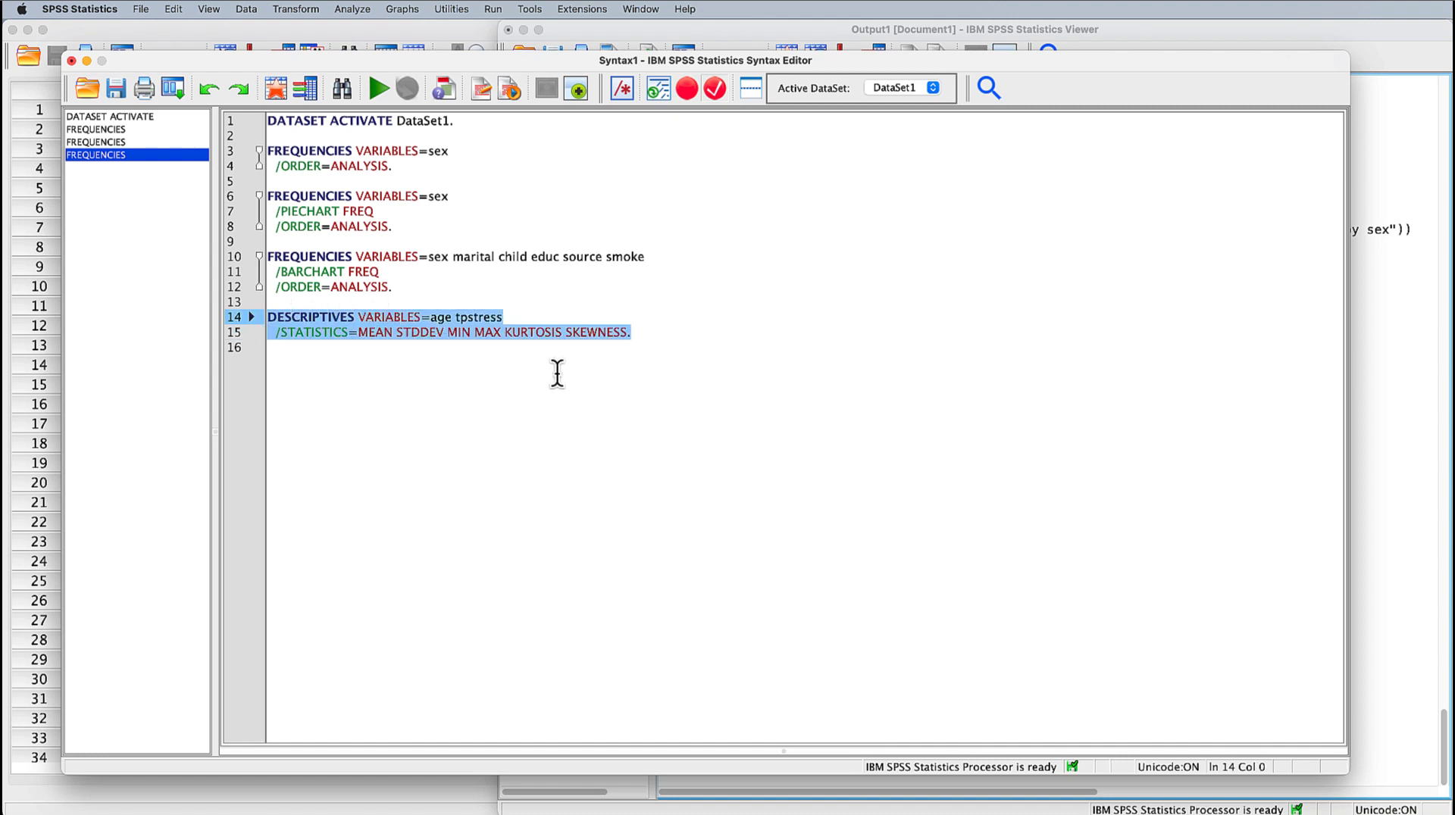
left_click(378, 89)
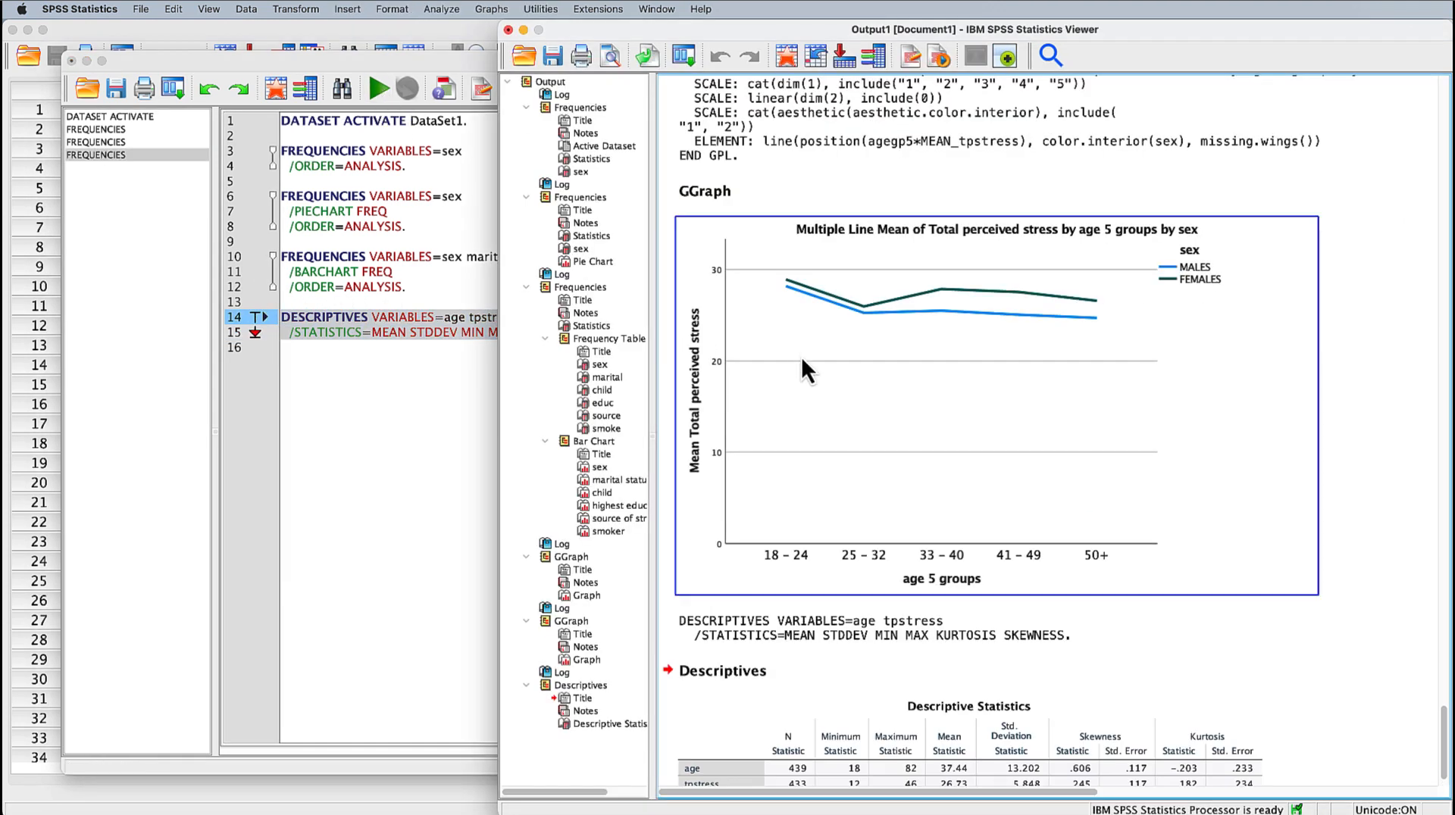
left_click(1002, 744)
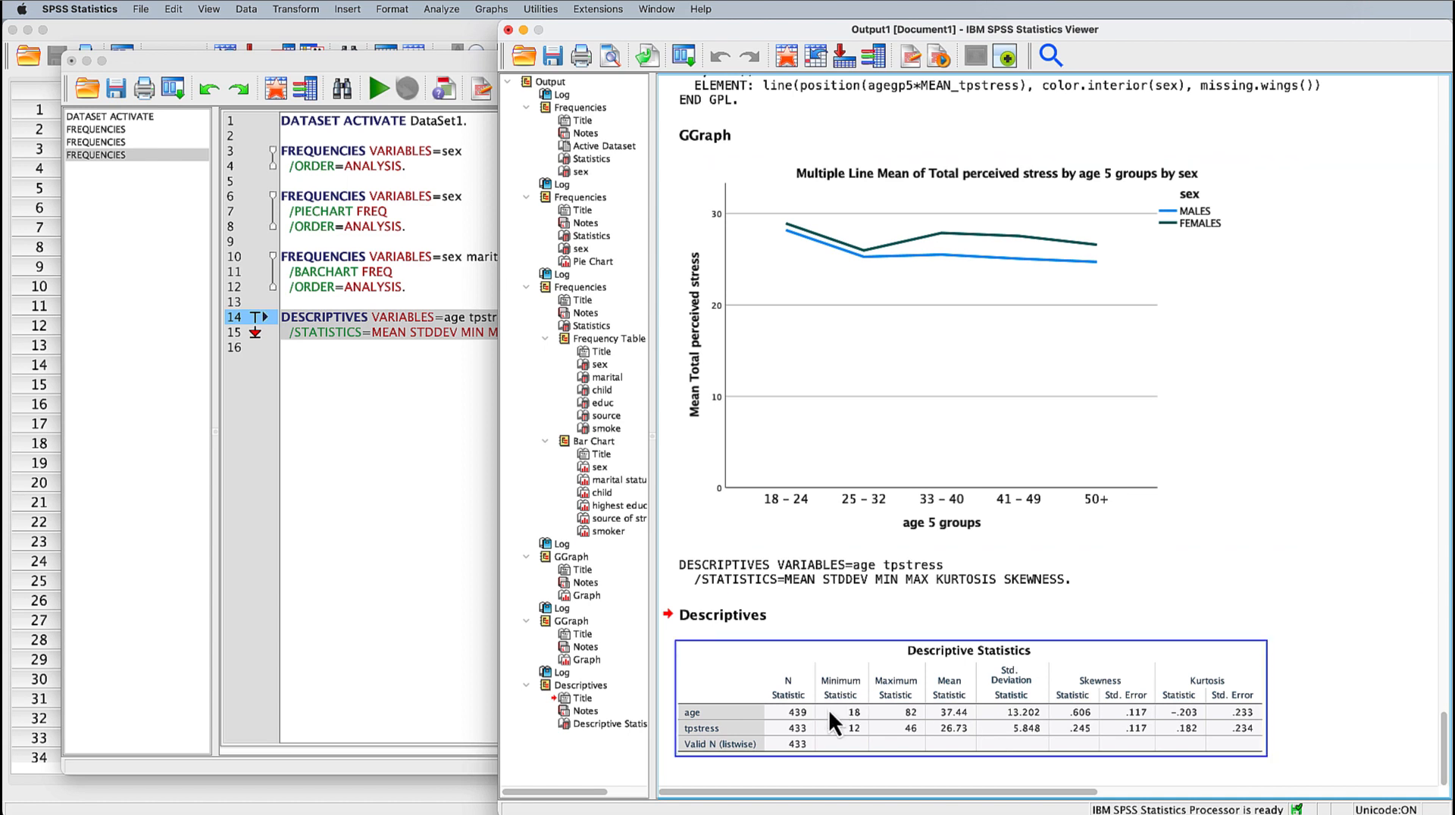
left_click(888, 775)
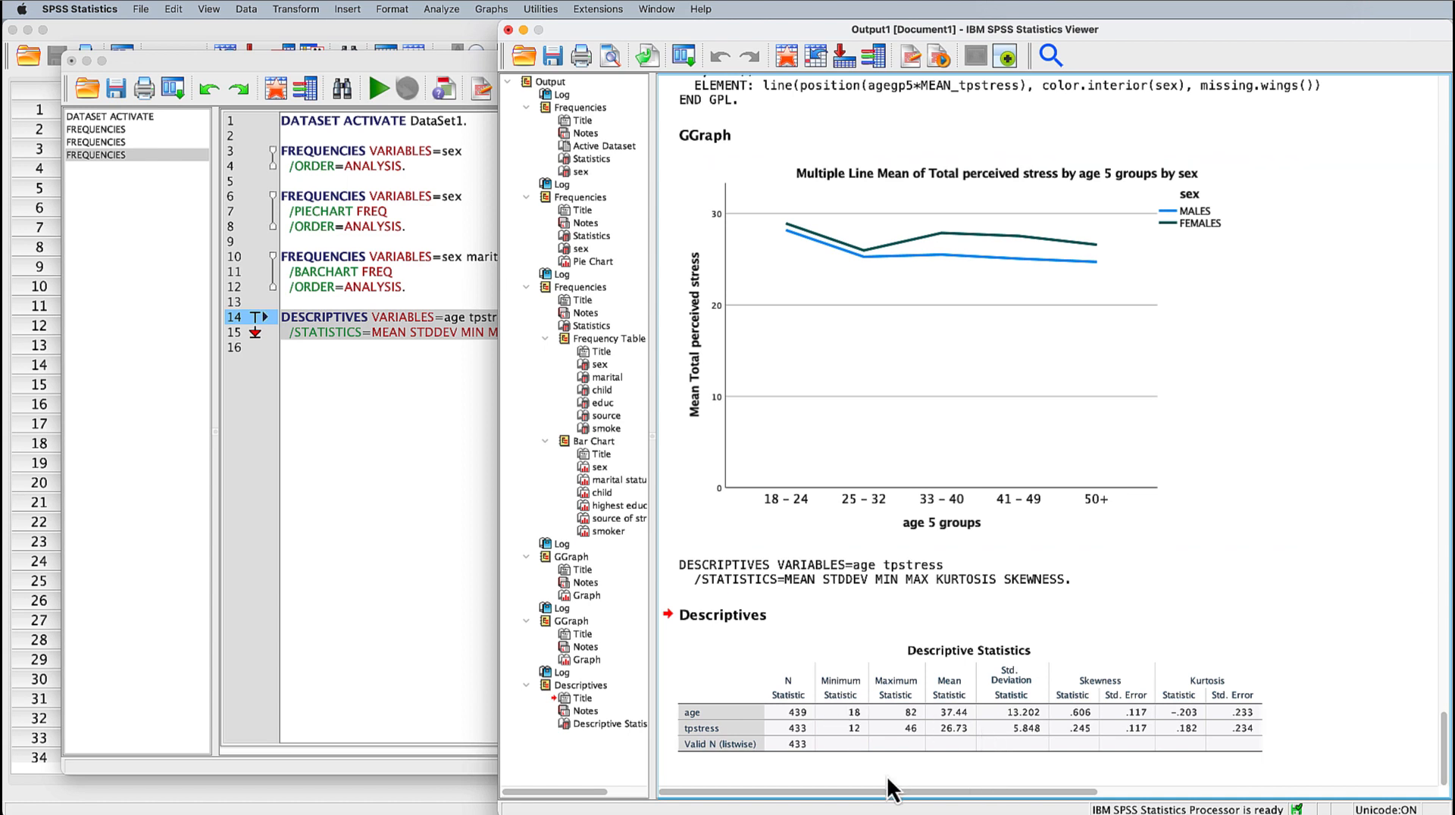
left_click(823, 738)
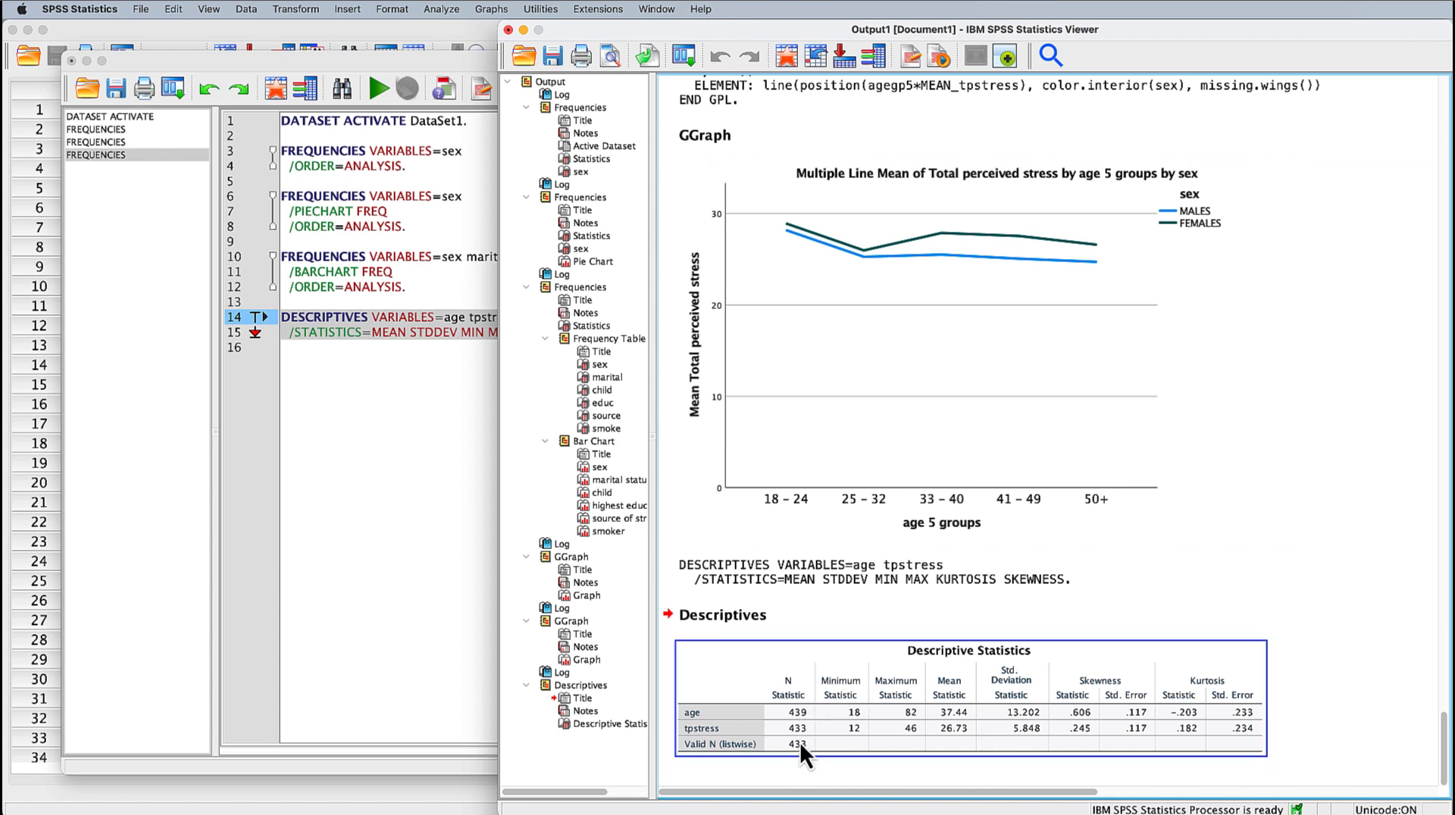
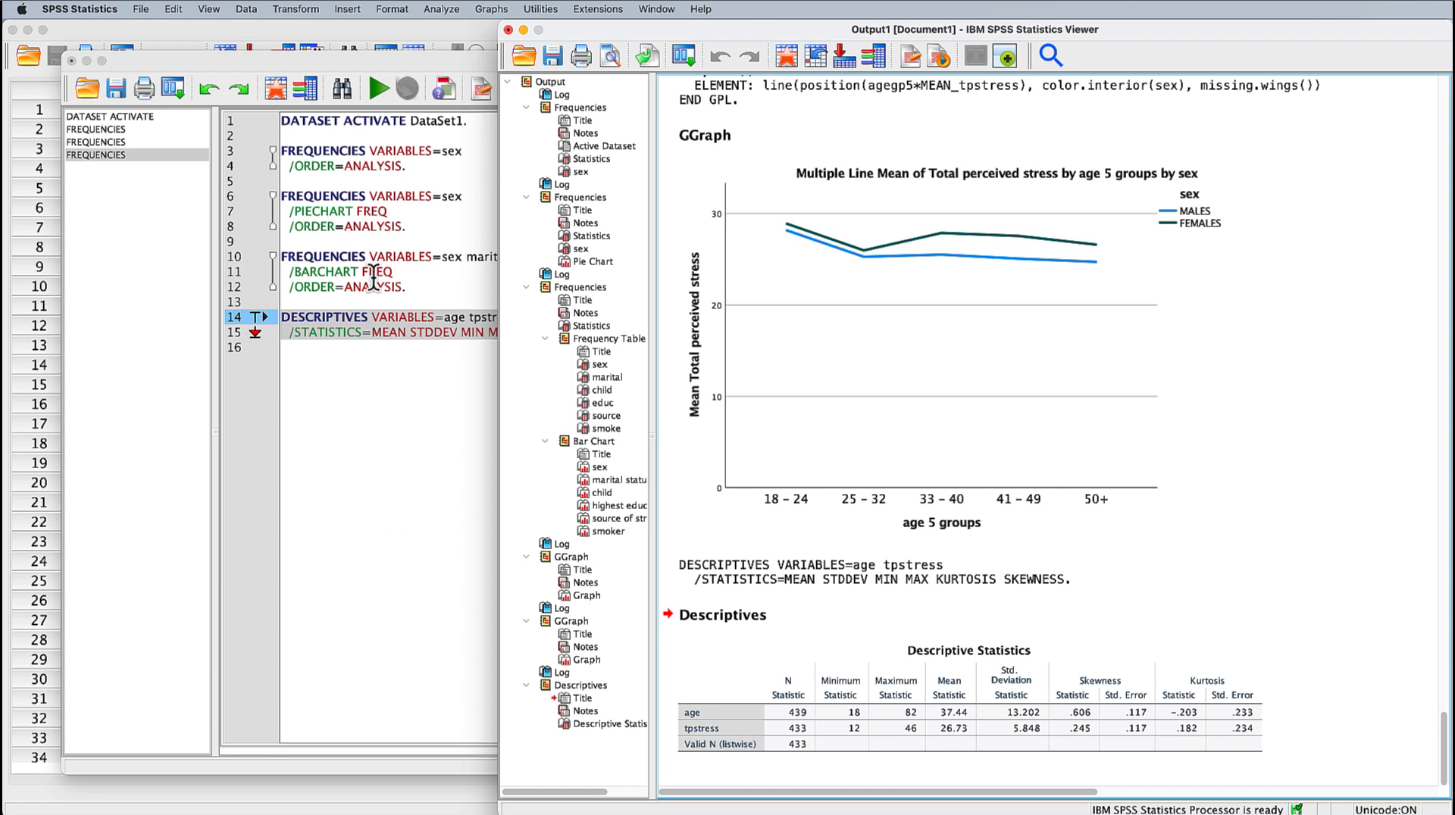
- Reset the Chart Builder and place a Scatter Plot from the Scatter/Dot gallery on the chart canvas
left_click(489, 10)
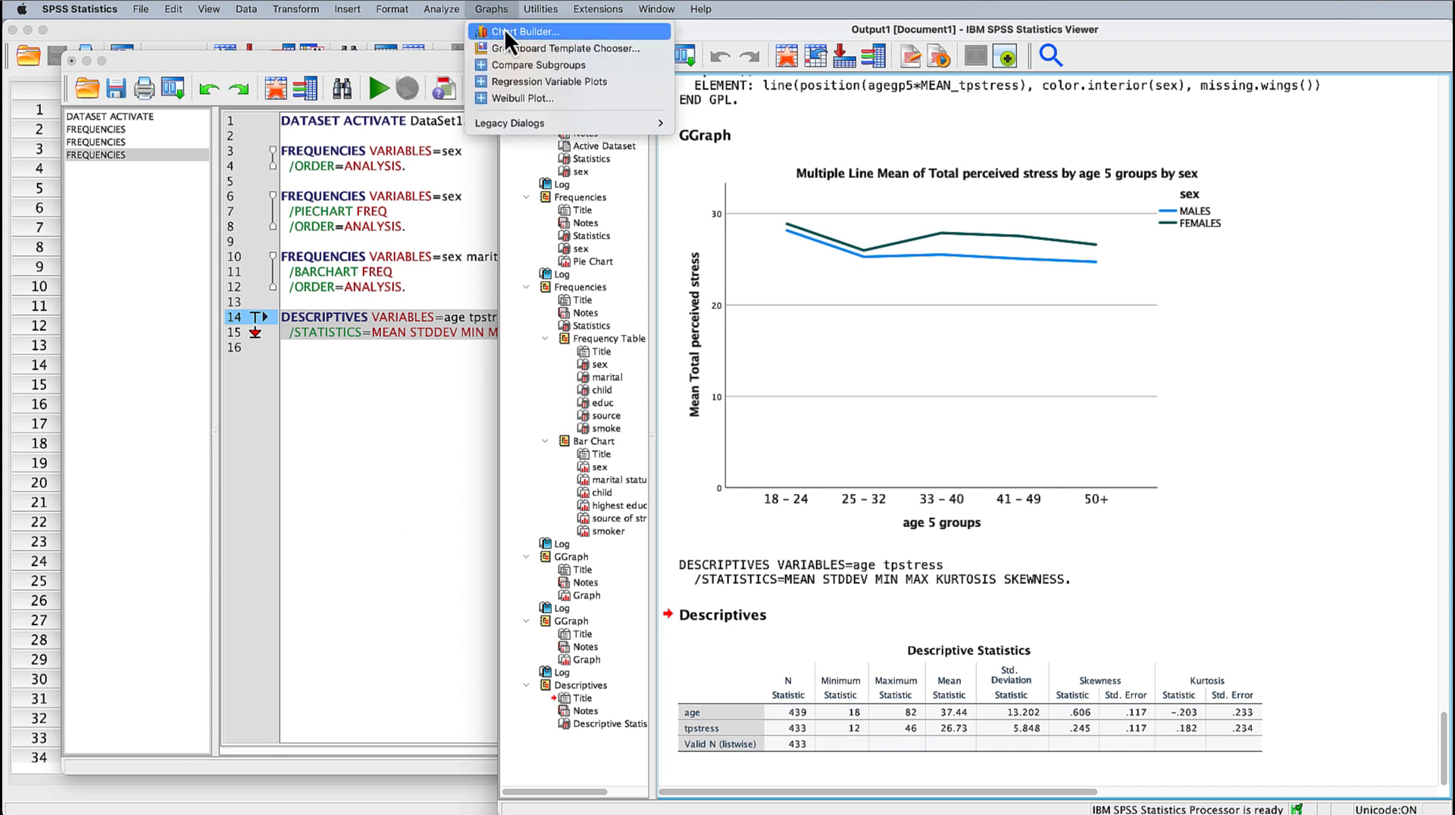
left_click(502, 32)
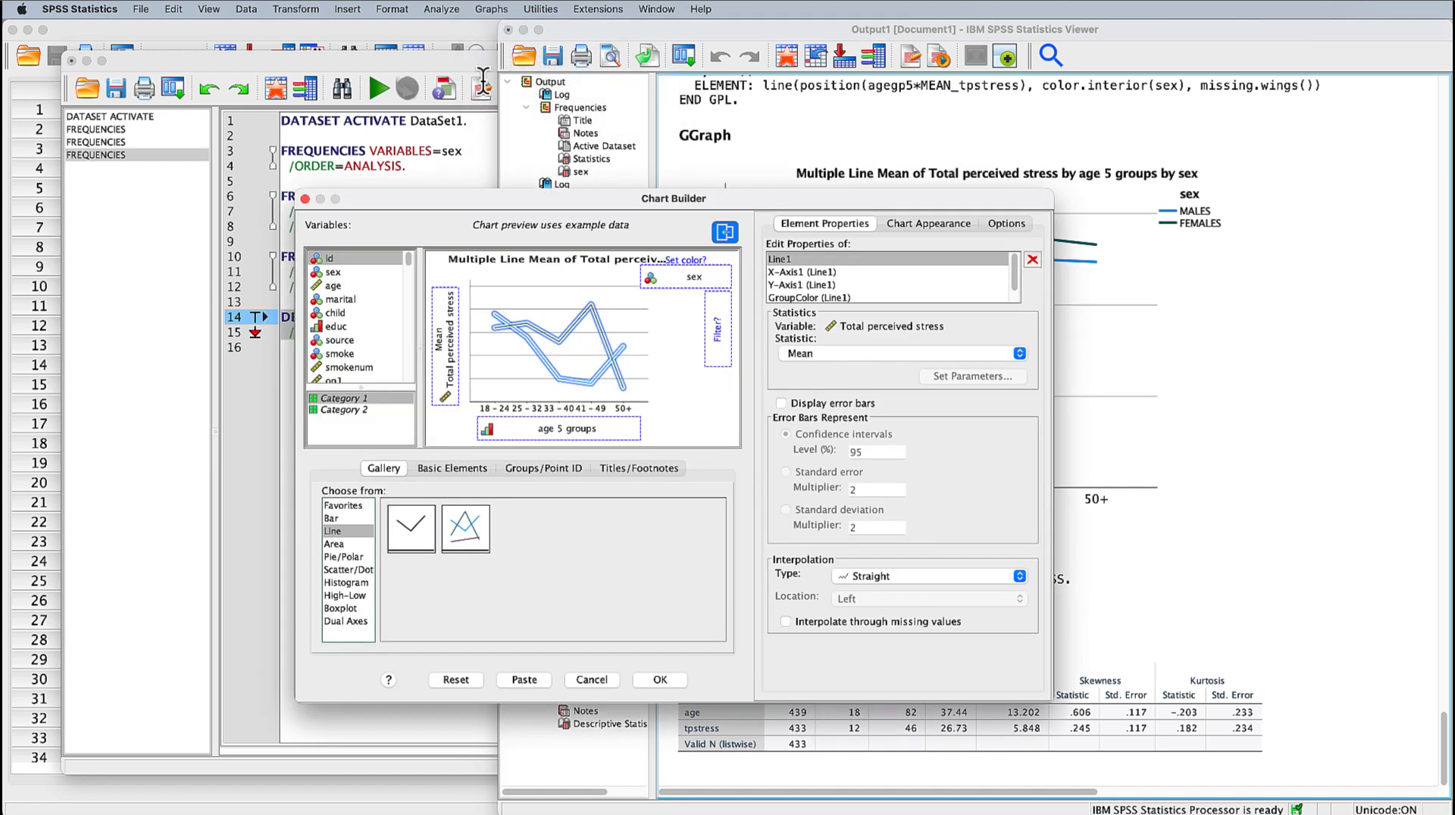
left_click(460, 685)
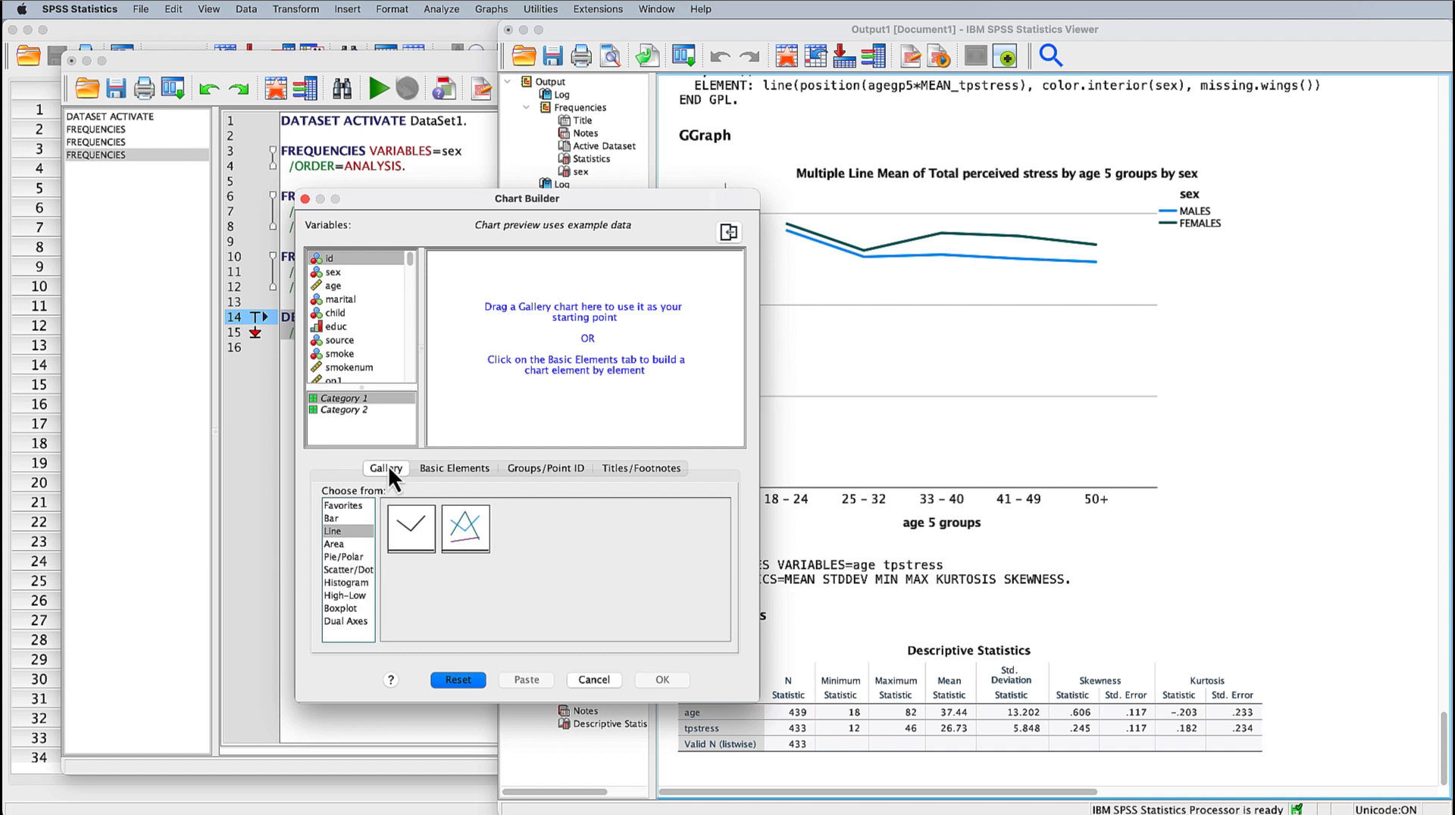
left_click(341, 569)
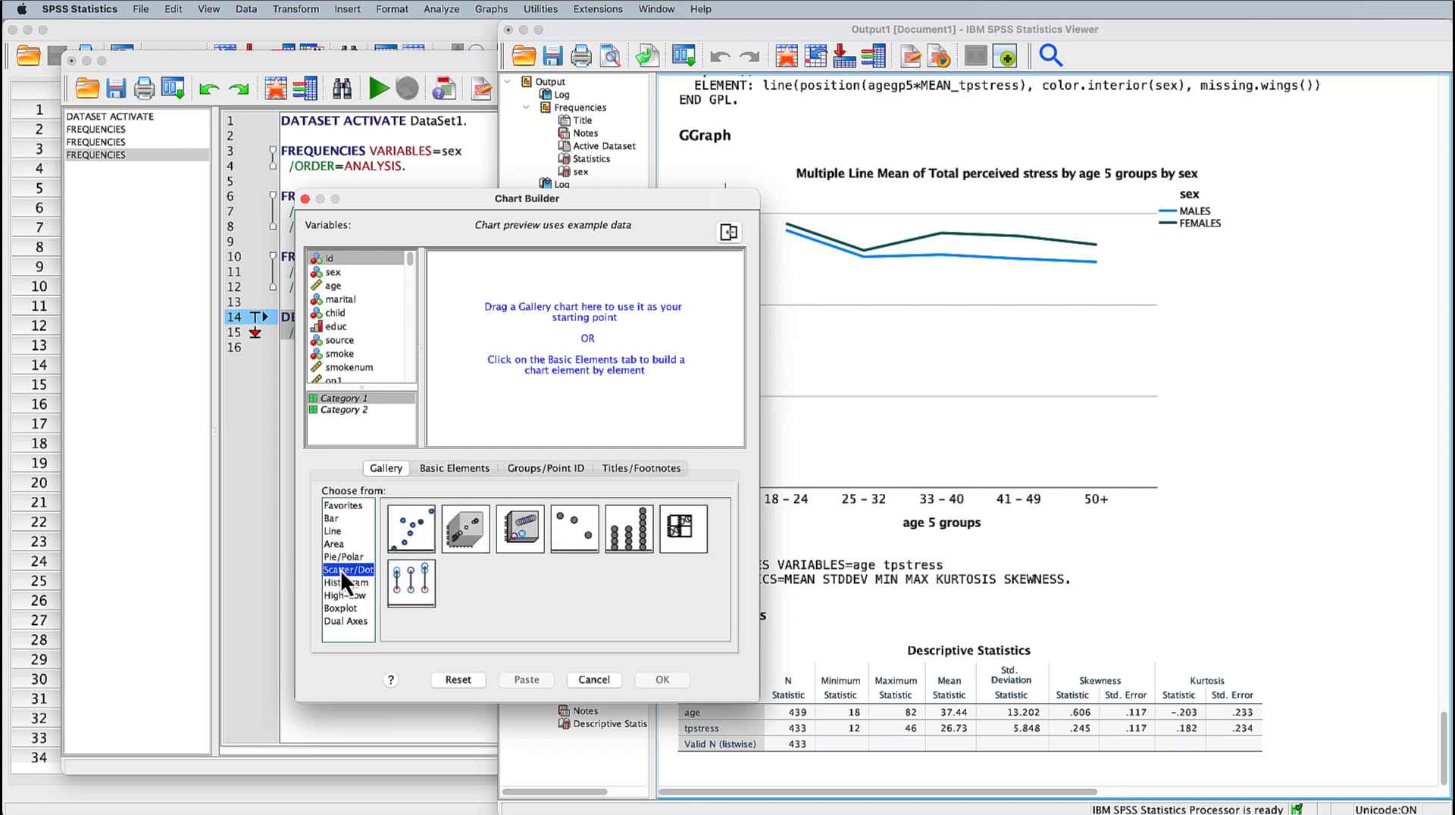
left_click(407, 534)
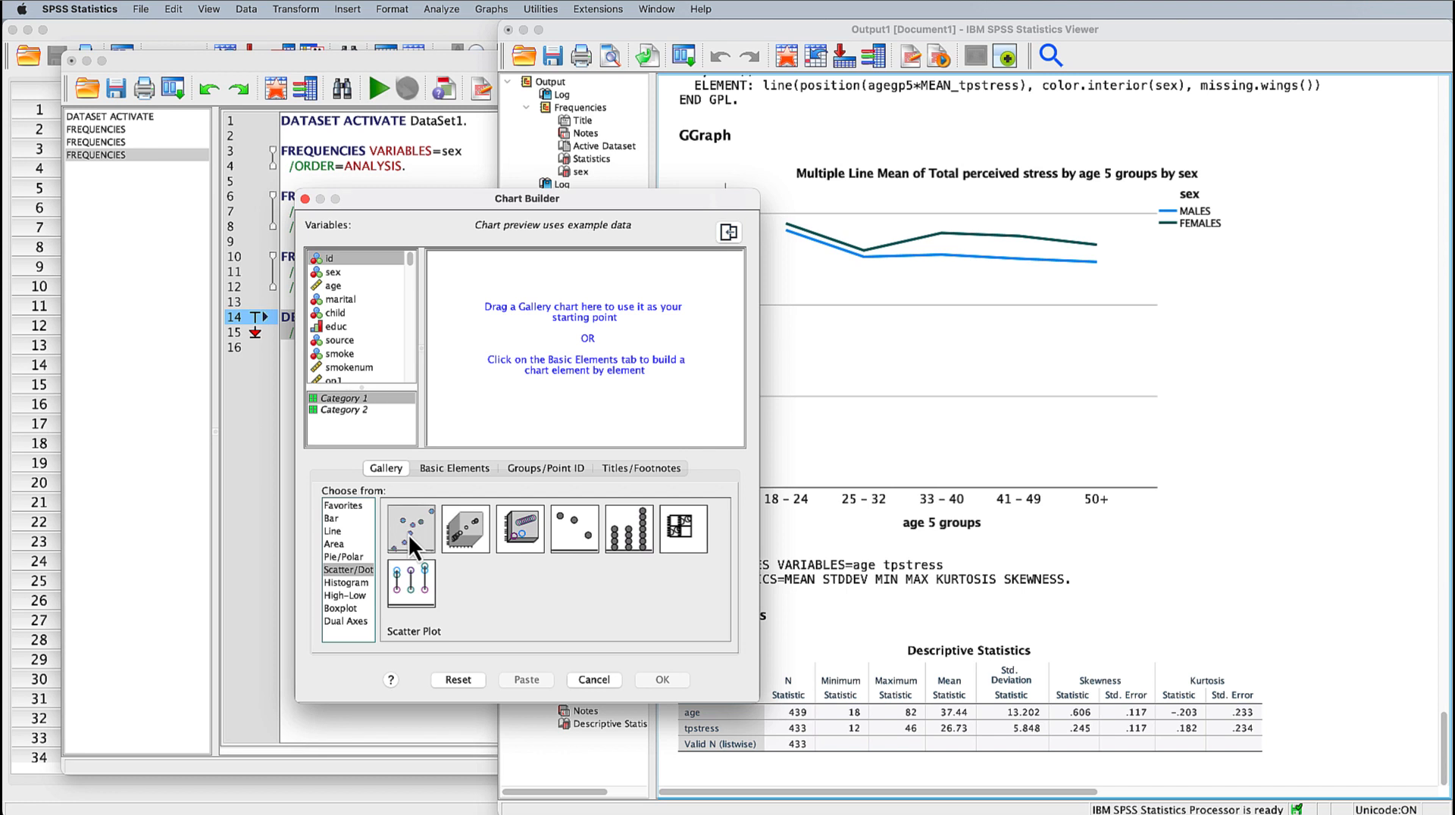
left_click_drag(408, 534, 563, 333)
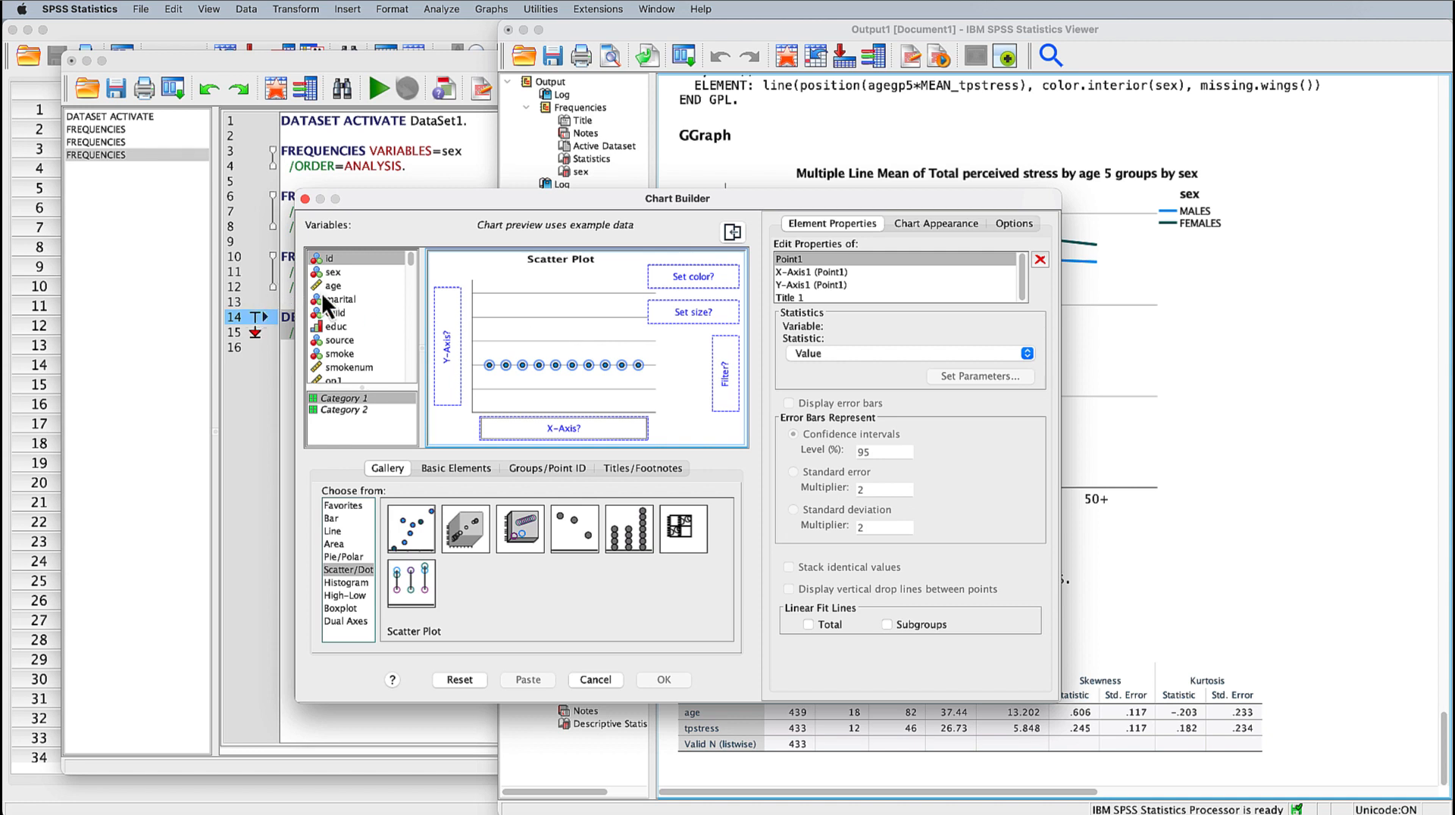
- Assign age to the scatter plot's X-axis and tpstress to its Y-axis
left_click_drag(331, 286, 574, 437)
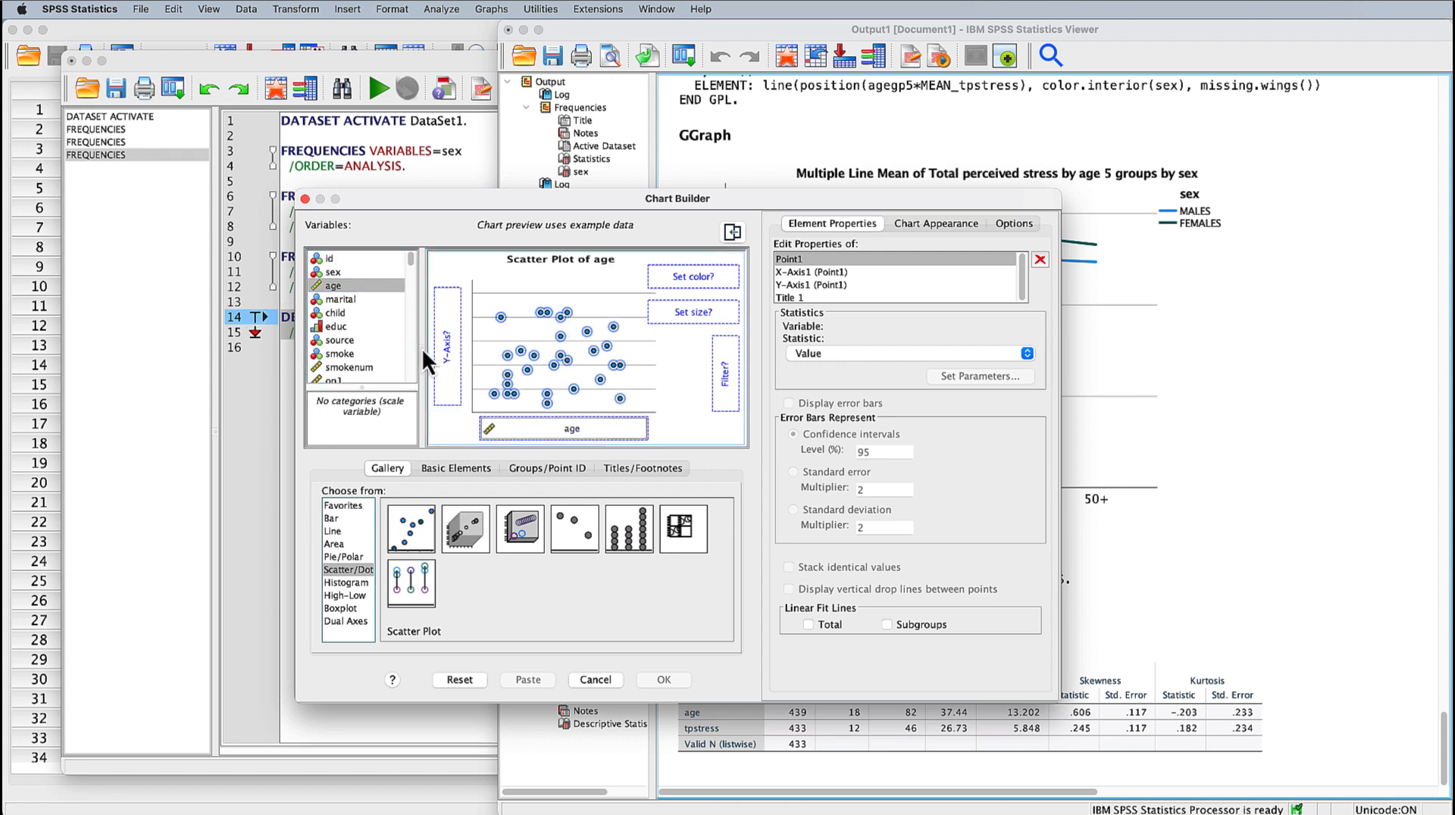
left_click_drag(411, 260, 411, 384)
left_click(347, 294)
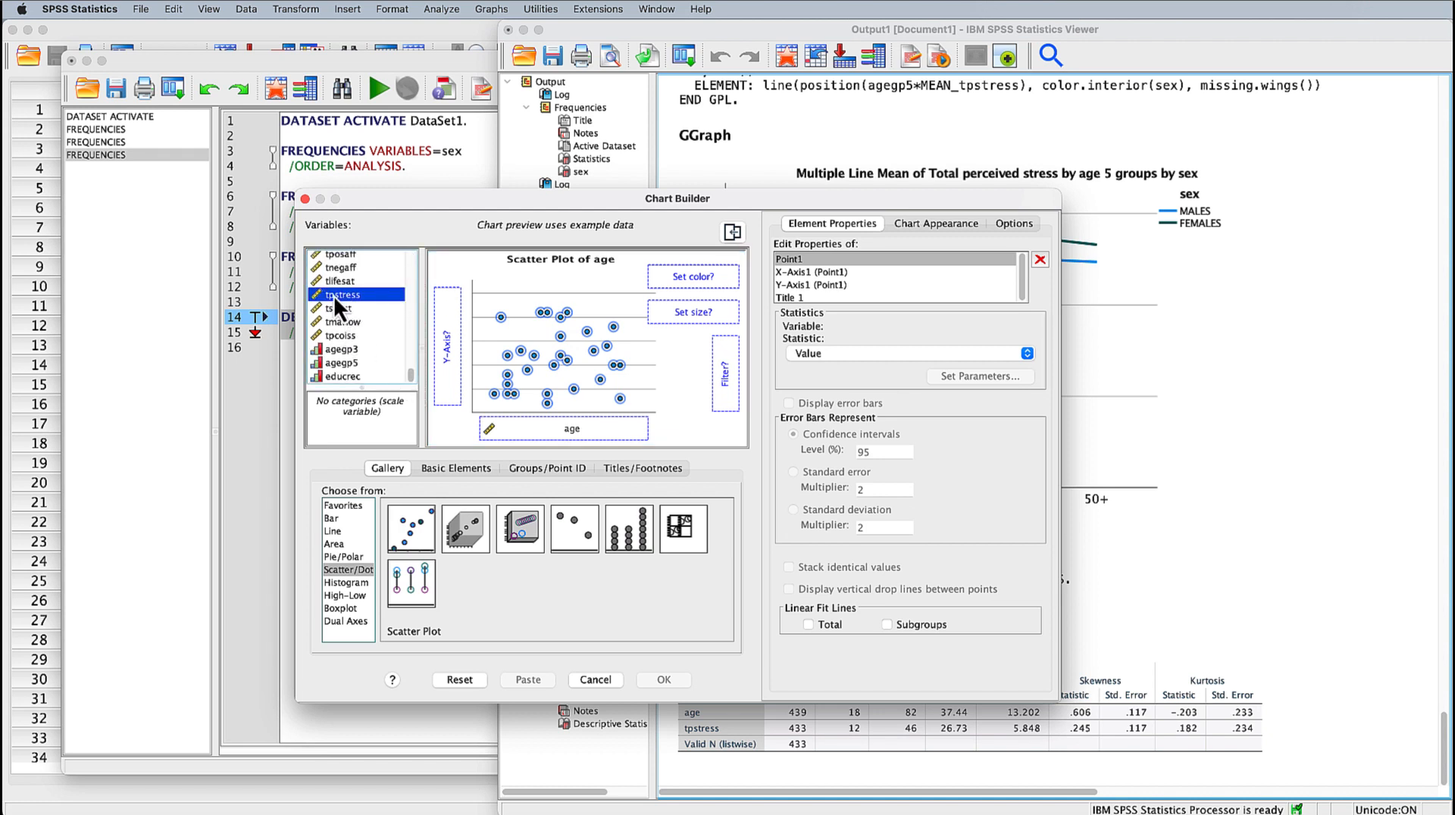
left_click_drag(333, 295, 442, 334)
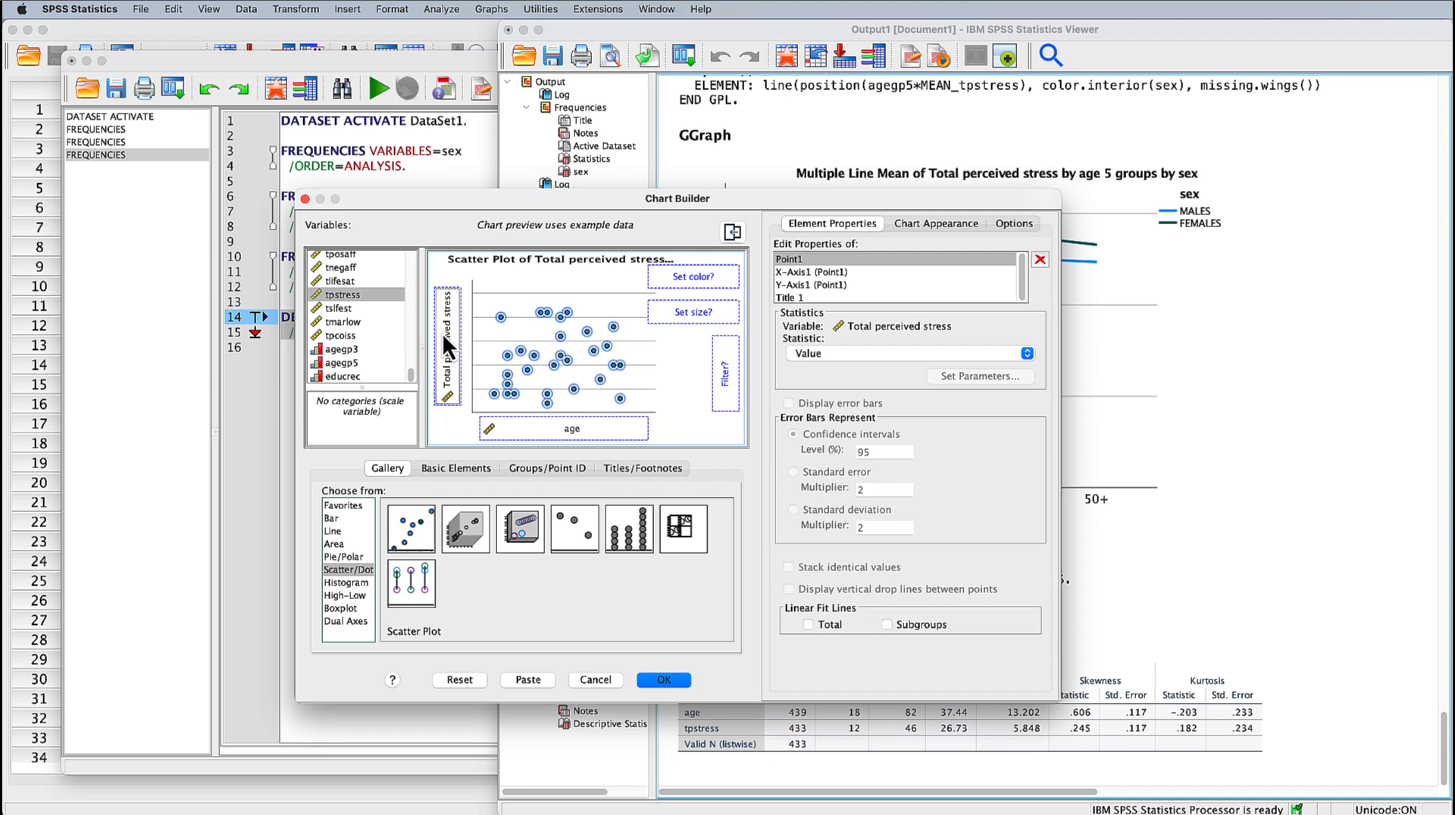
- Set the scatter plot's point colour grouping to sex and generate the chart
scroll(370, 340, "up", 10)
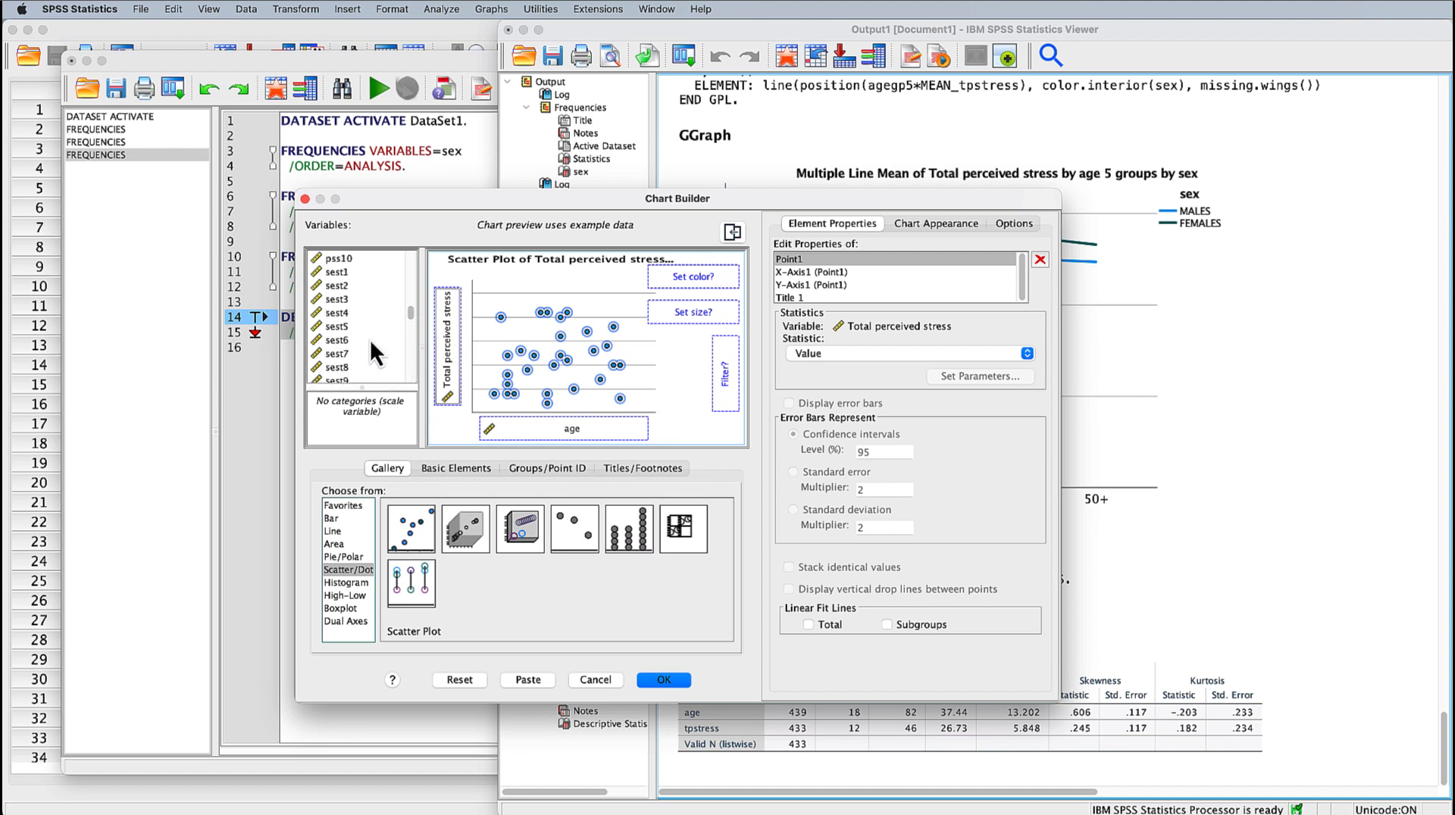
scroll(370, 339, "up", 1)
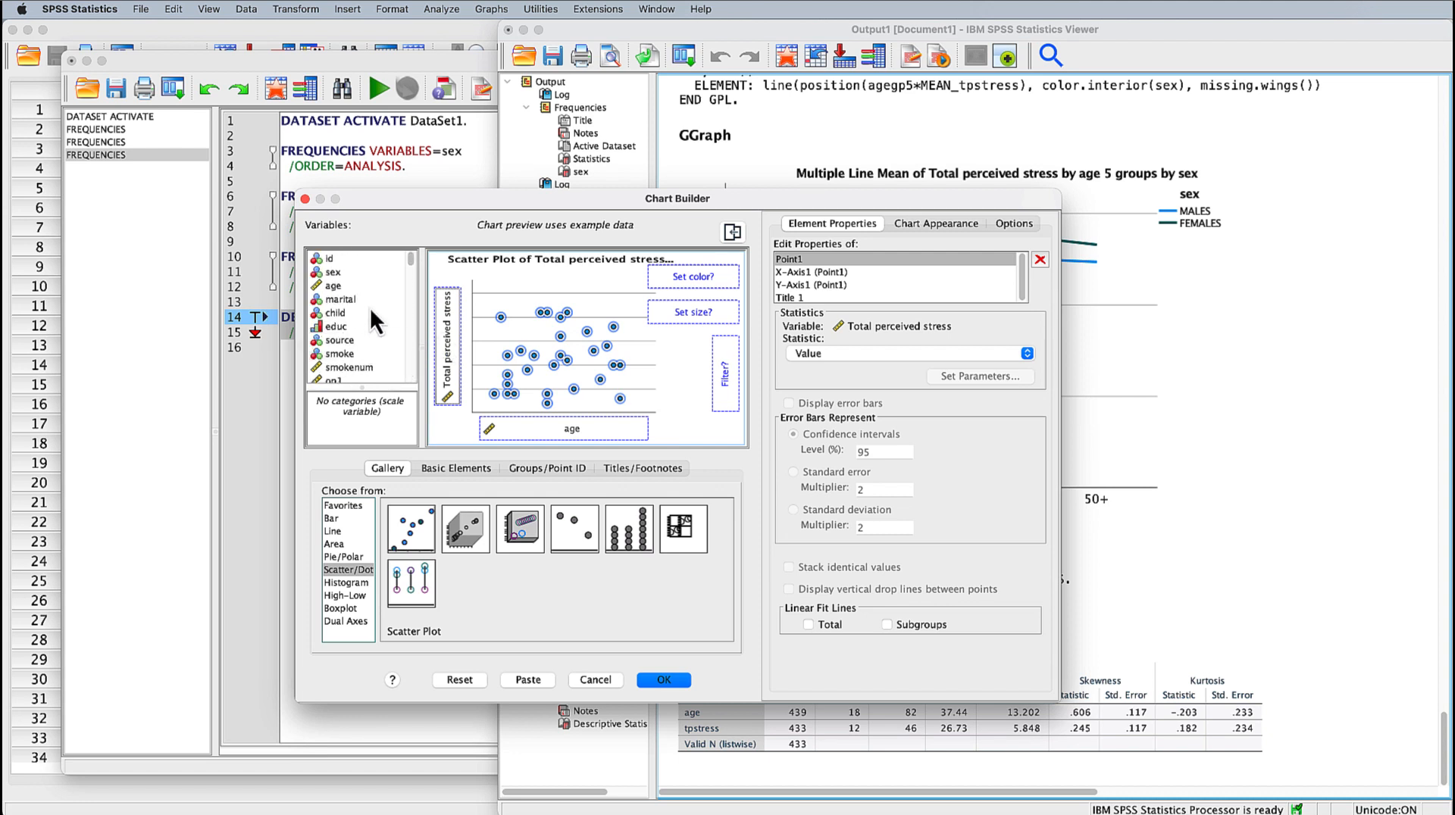
left_click(331, 272)
left_click_drag(325, 274, 688, 284)
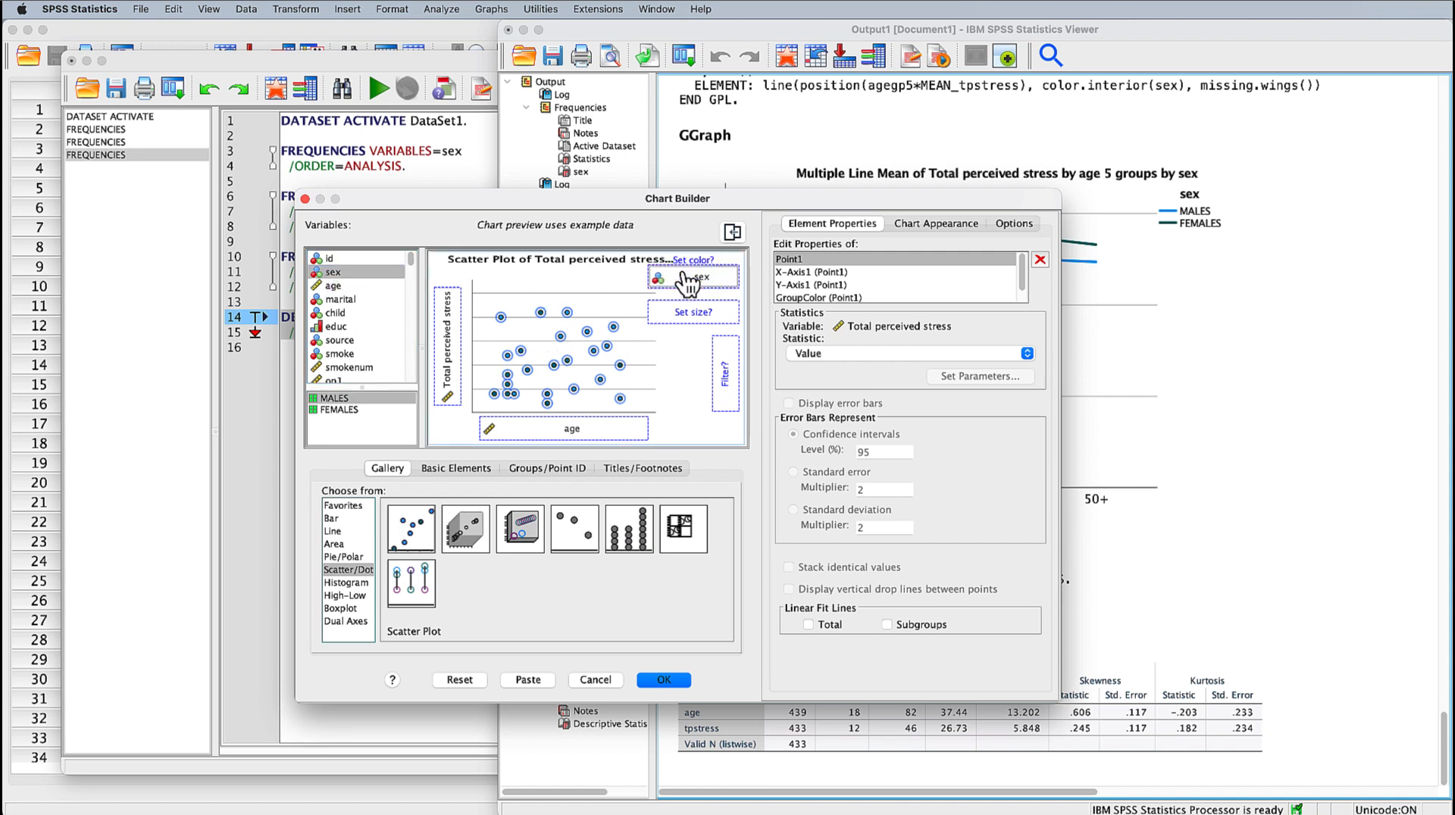
left_click(663, 684)
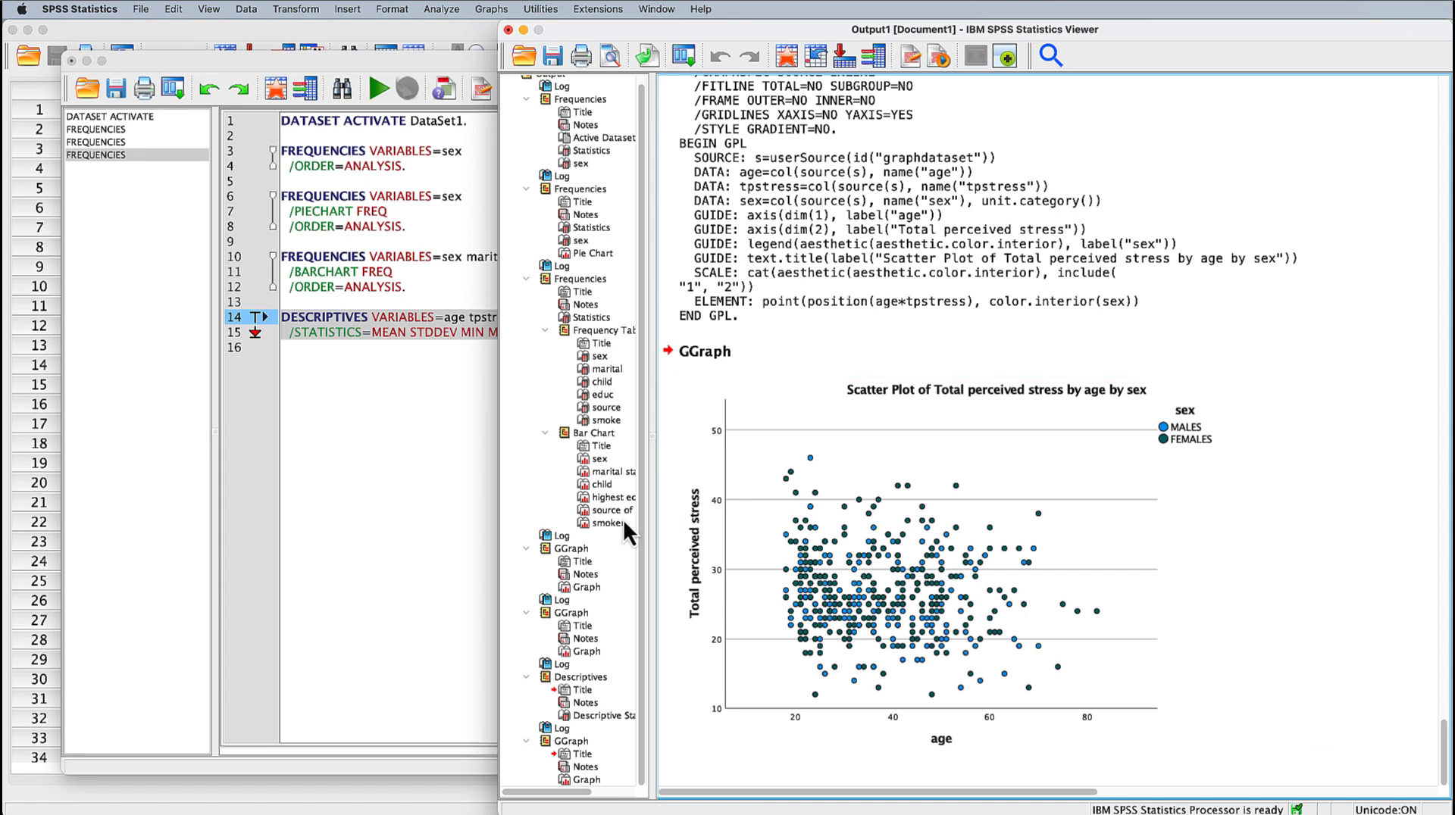
- Duplicate the DESCRIPTIVES command for age and tpstress below the original in the syntax file, separated by a blank line
left_click(365, 473)
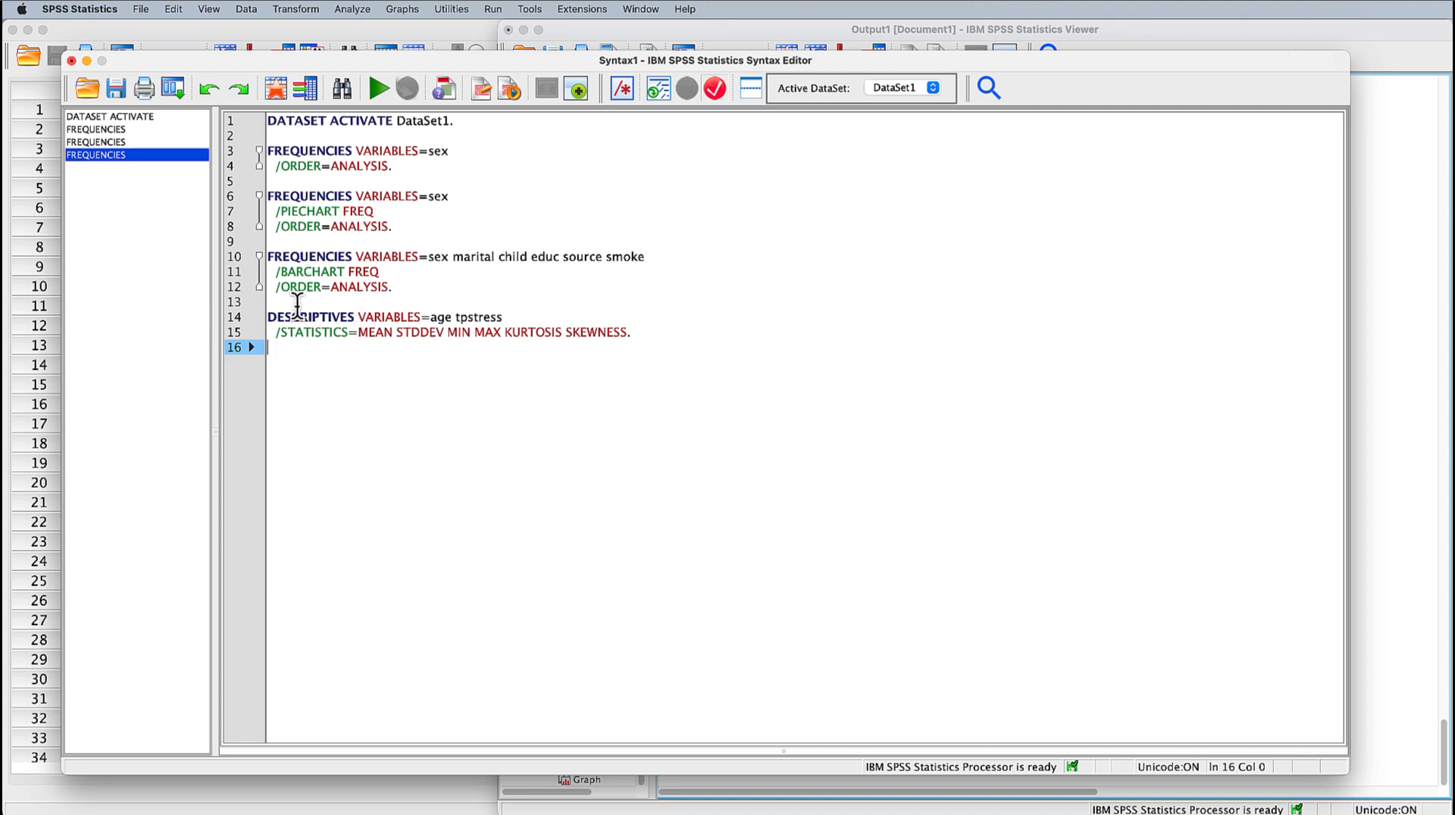
left_click_drag(267, 317, 682, 327)
key("ctrl+c")
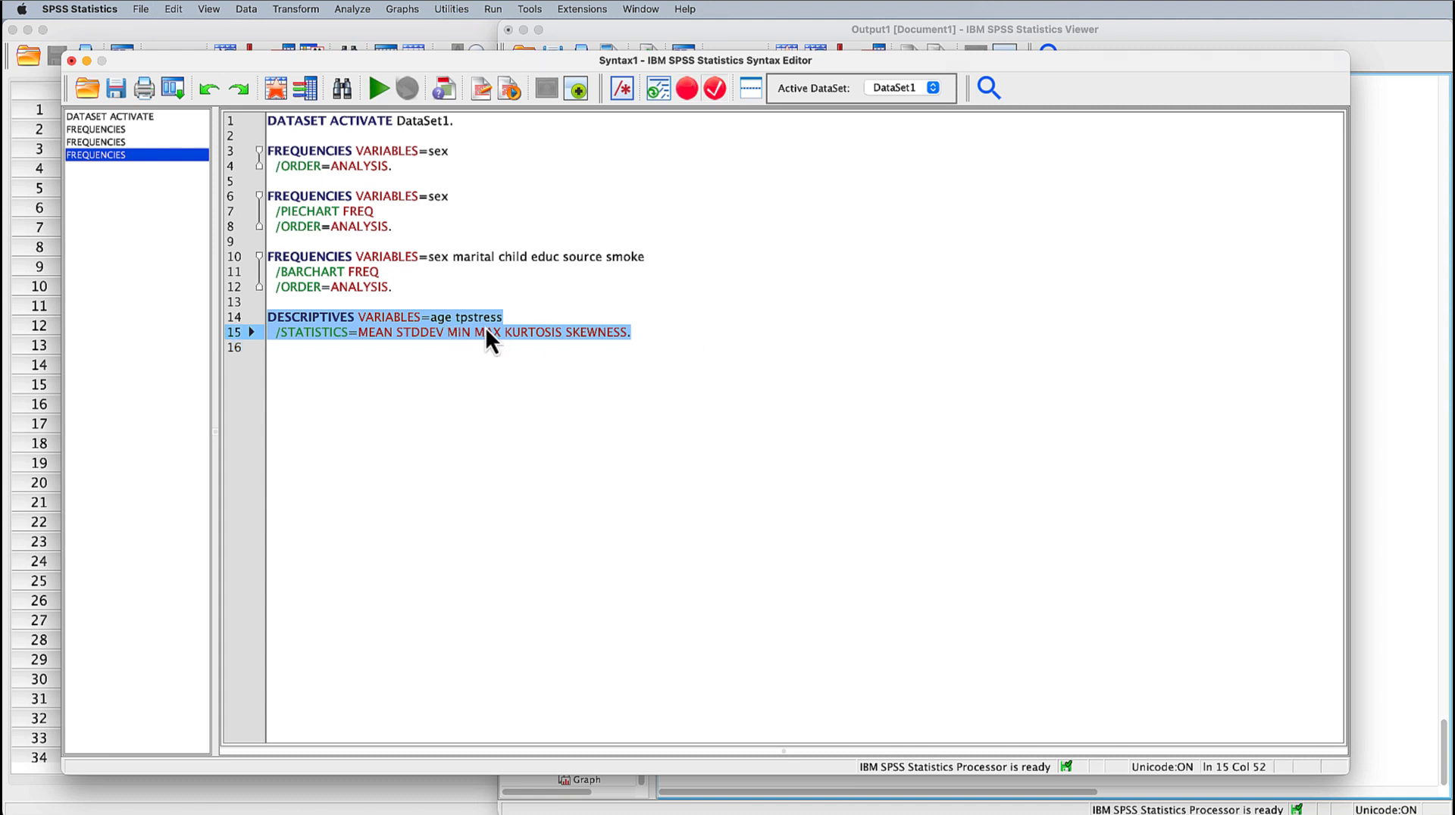
left_click(655, 327)
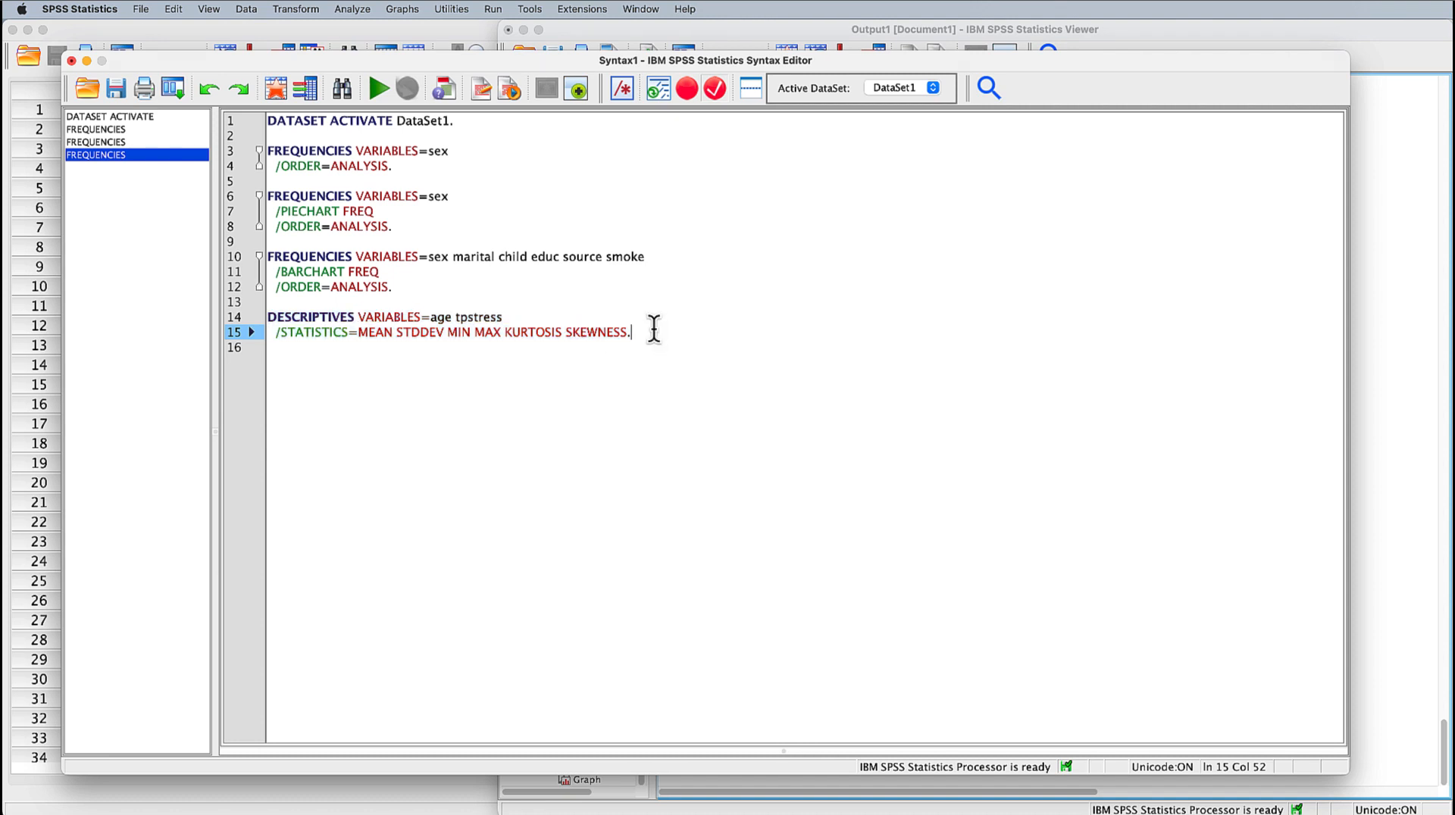
key("Return")
key("Return")
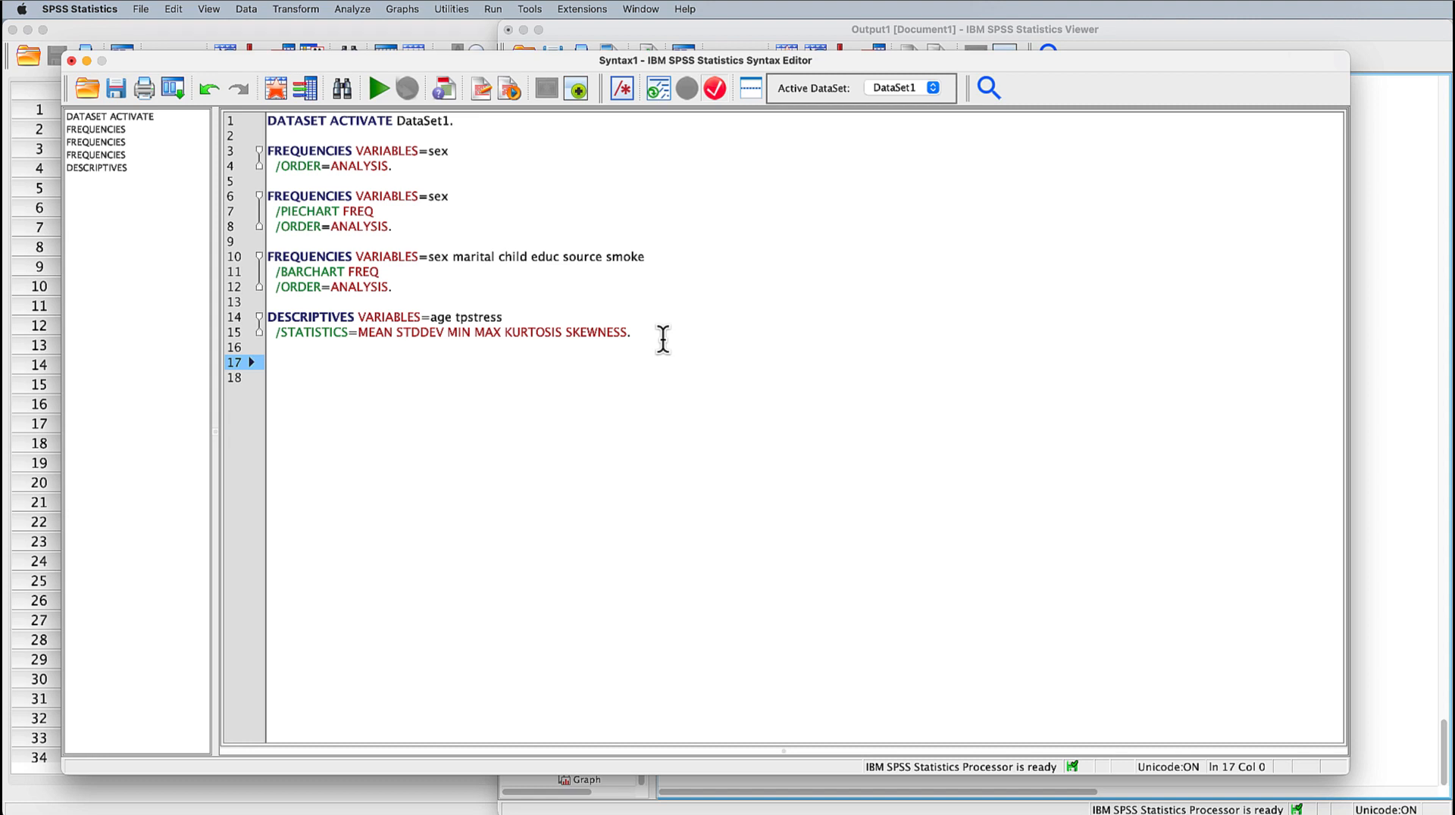
key("ctrl+v")
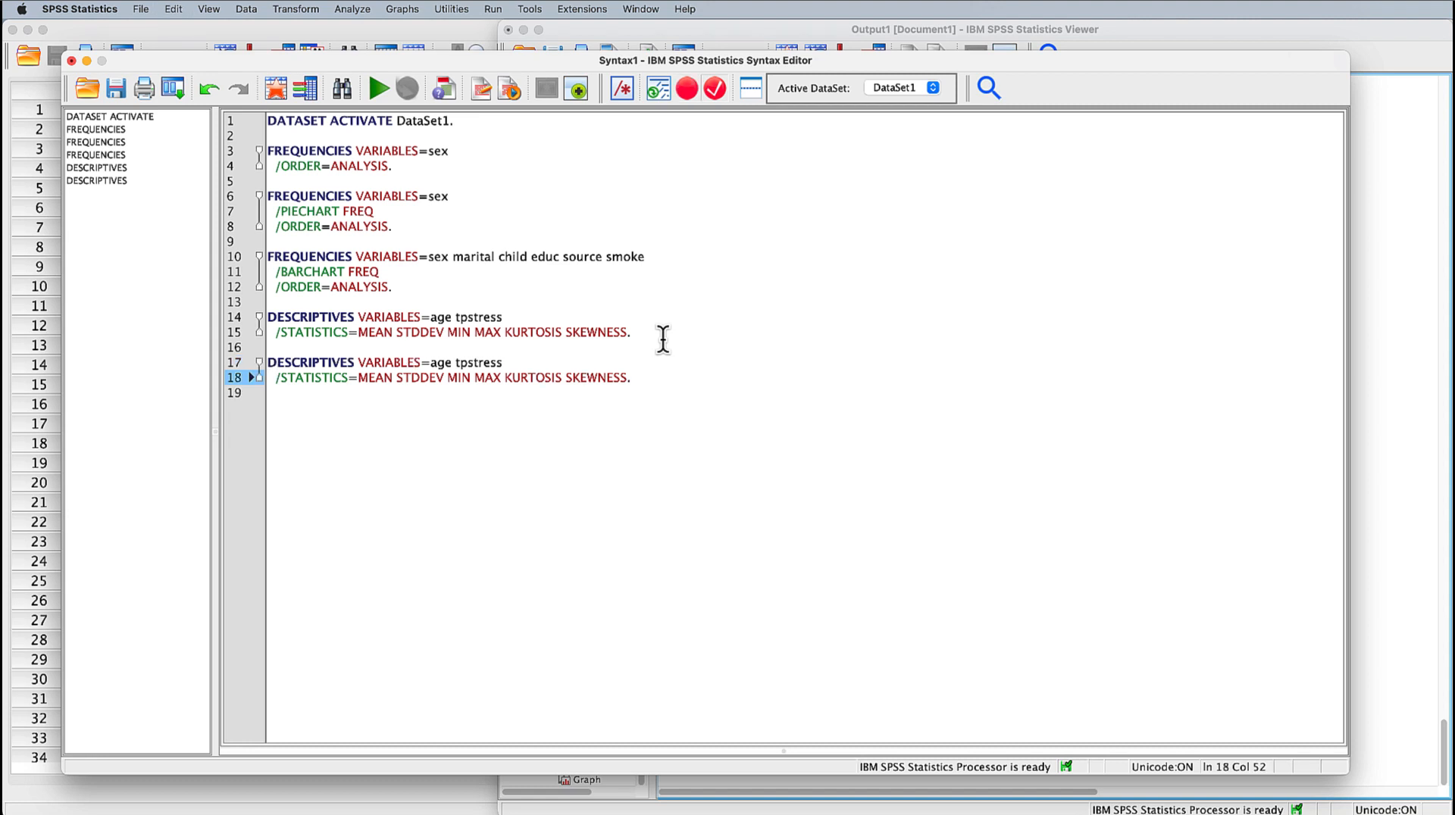
- Replace tpstress with toptim and tmast in the copied DESCRIPTIVES command, with the syntax window moved aside to expose the dataset's variable names
left_click(519, 363)
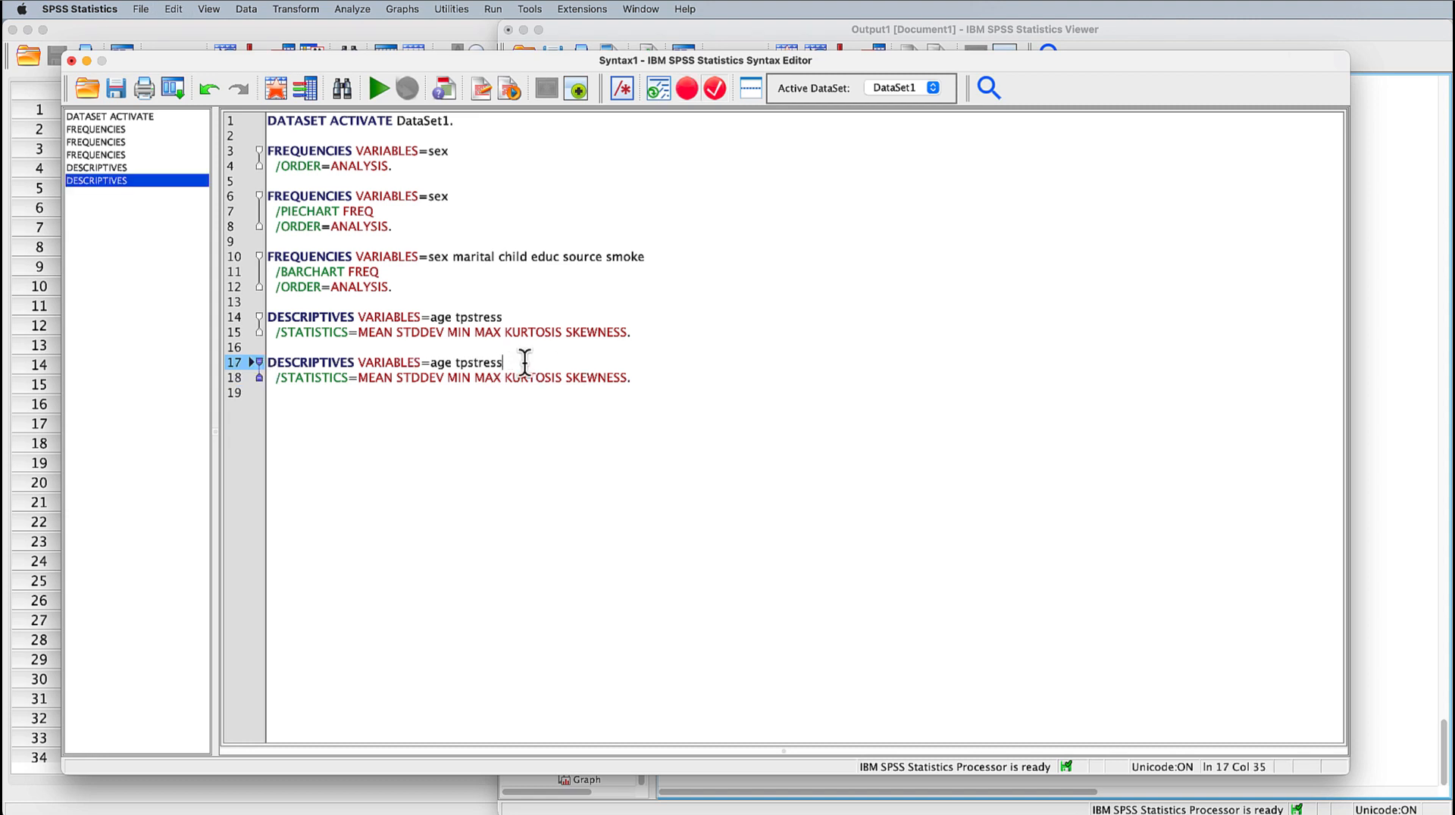
double_click(465, 363)
left_click_drag(64, 214, 289, 213)
scroll(104, 412, "down", 20)
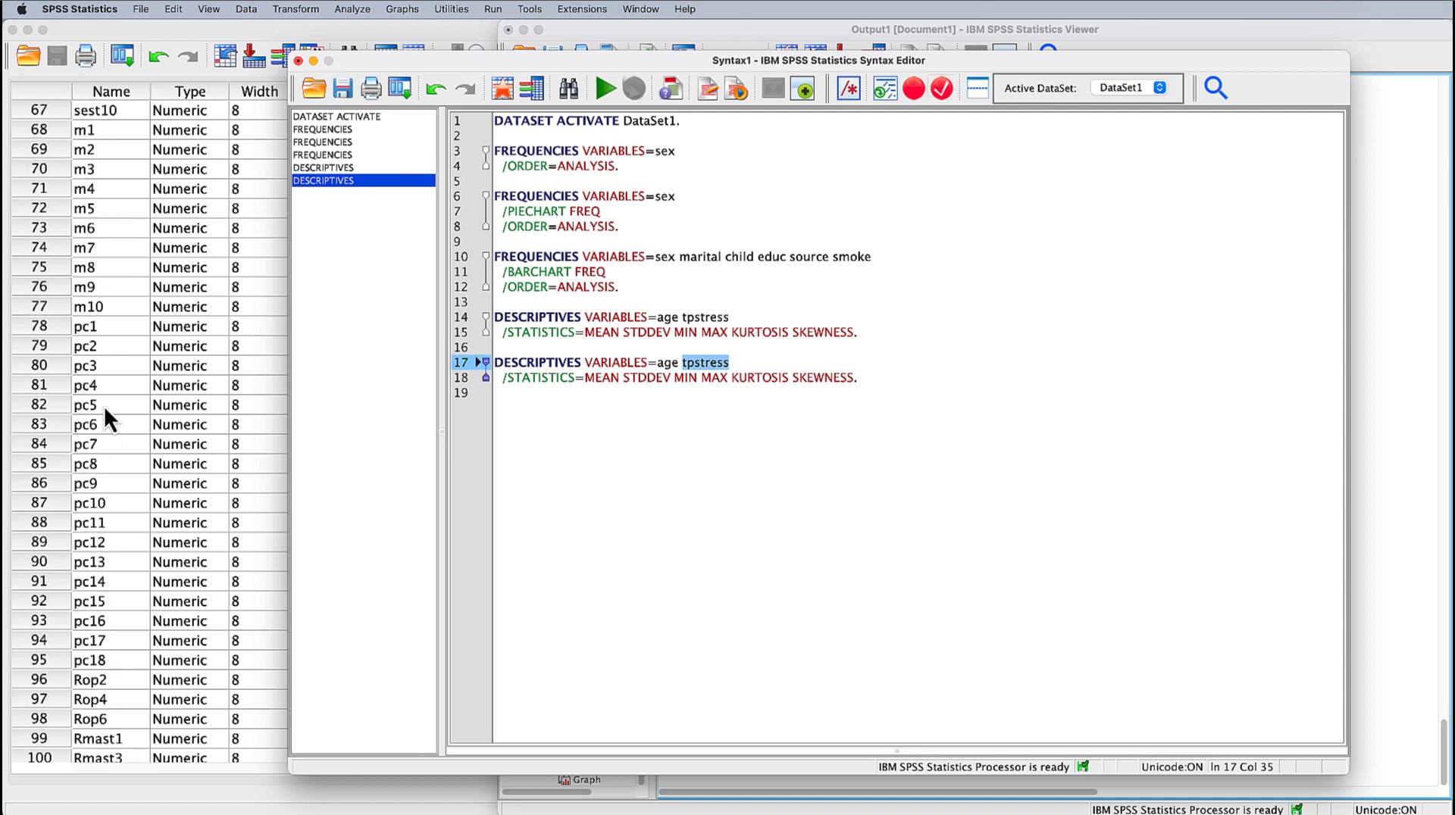
scroll(103, 406, "up", 8)
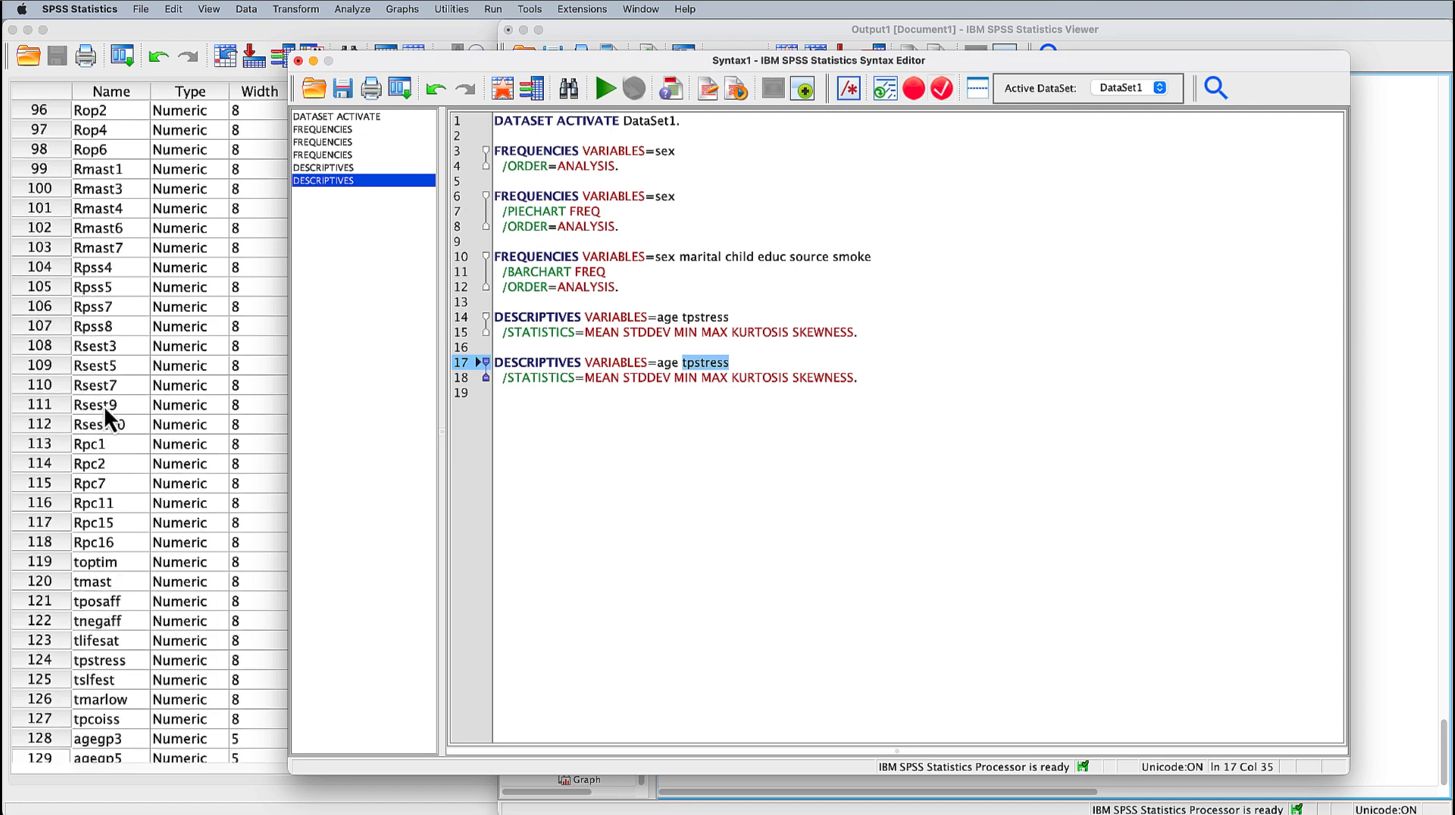
scroll(103, 406, "down", 3)
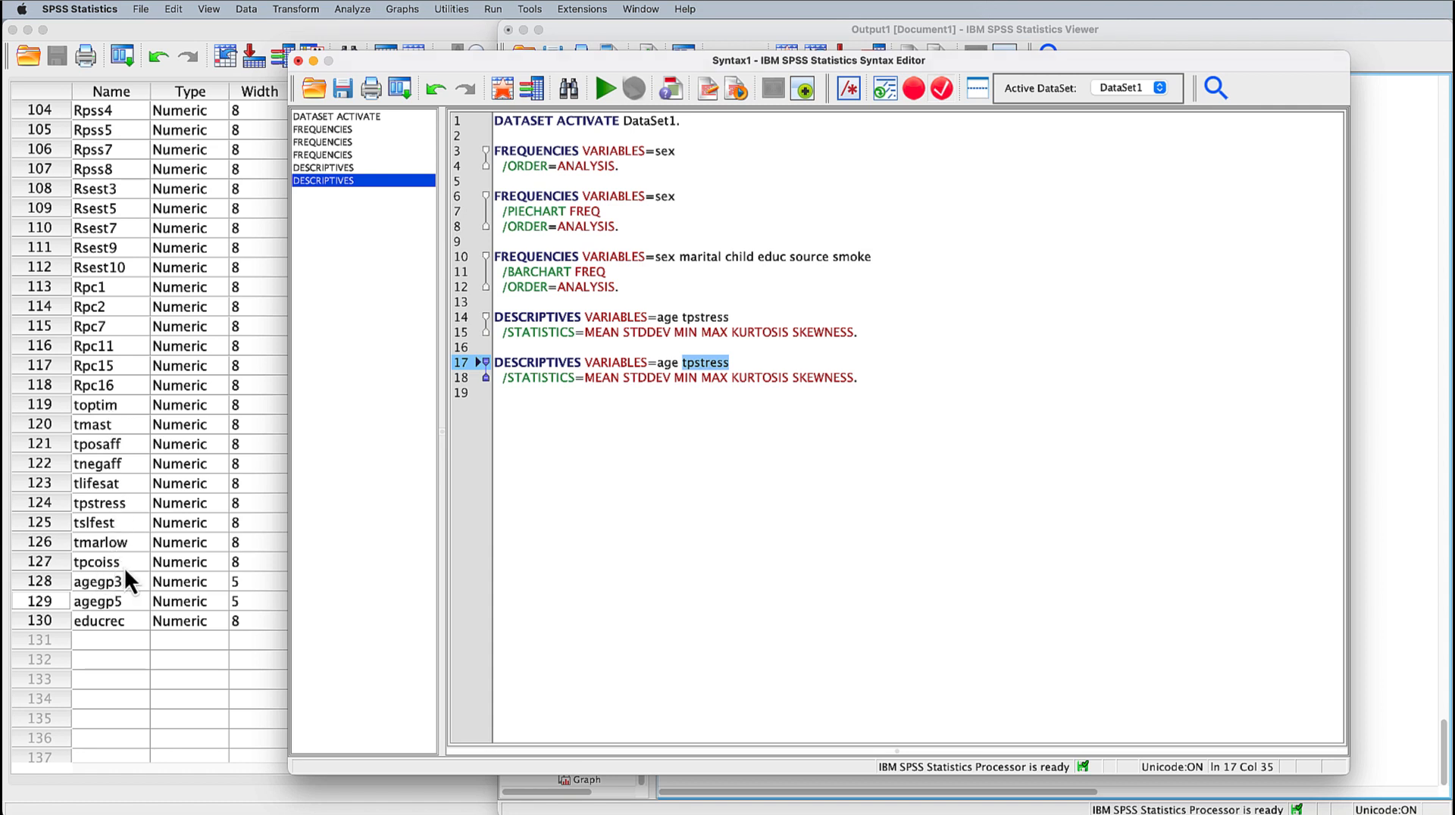
left_click(697, 365)
double_click(709, 364)
type("topti")
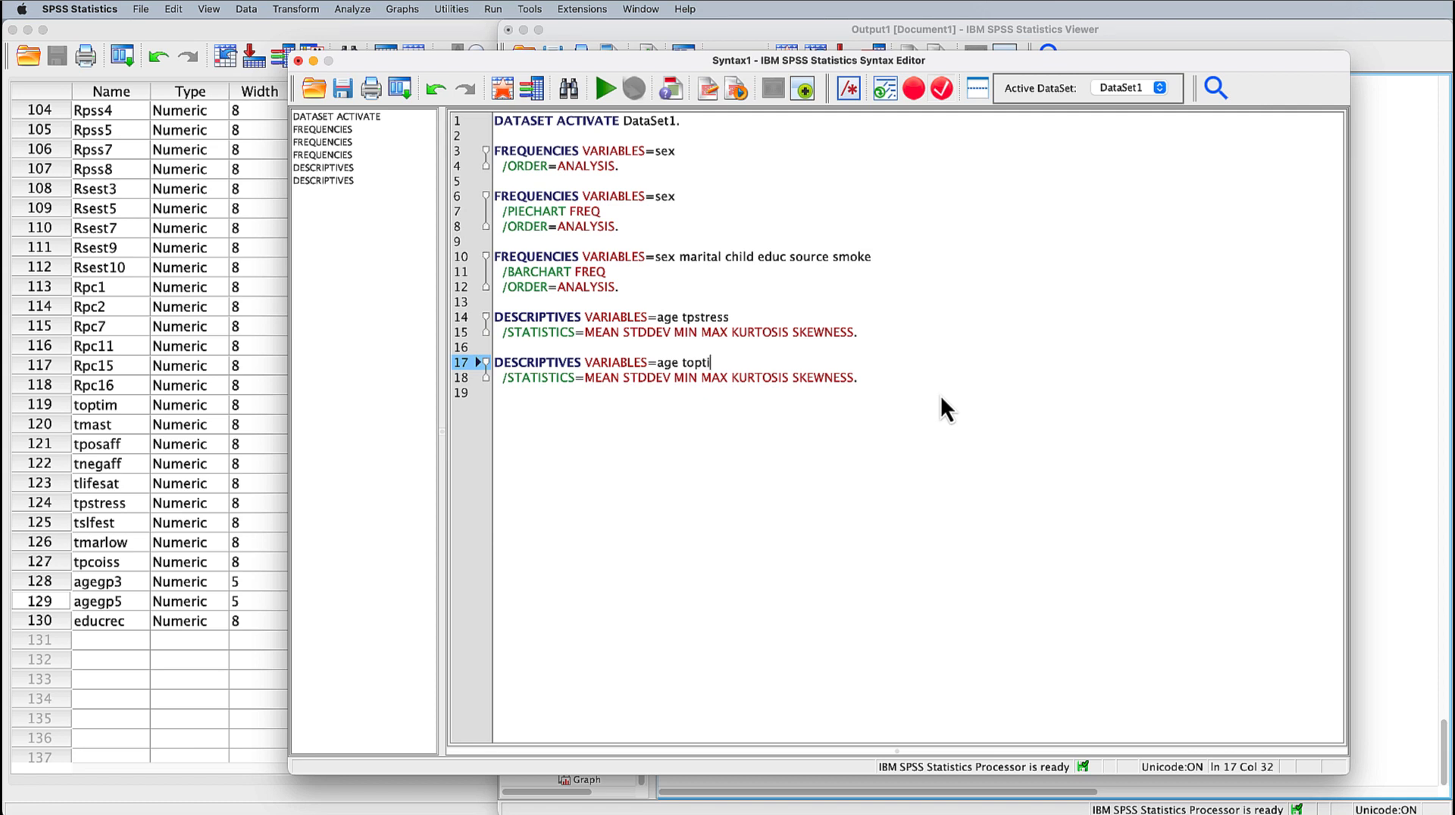
type("m tm")
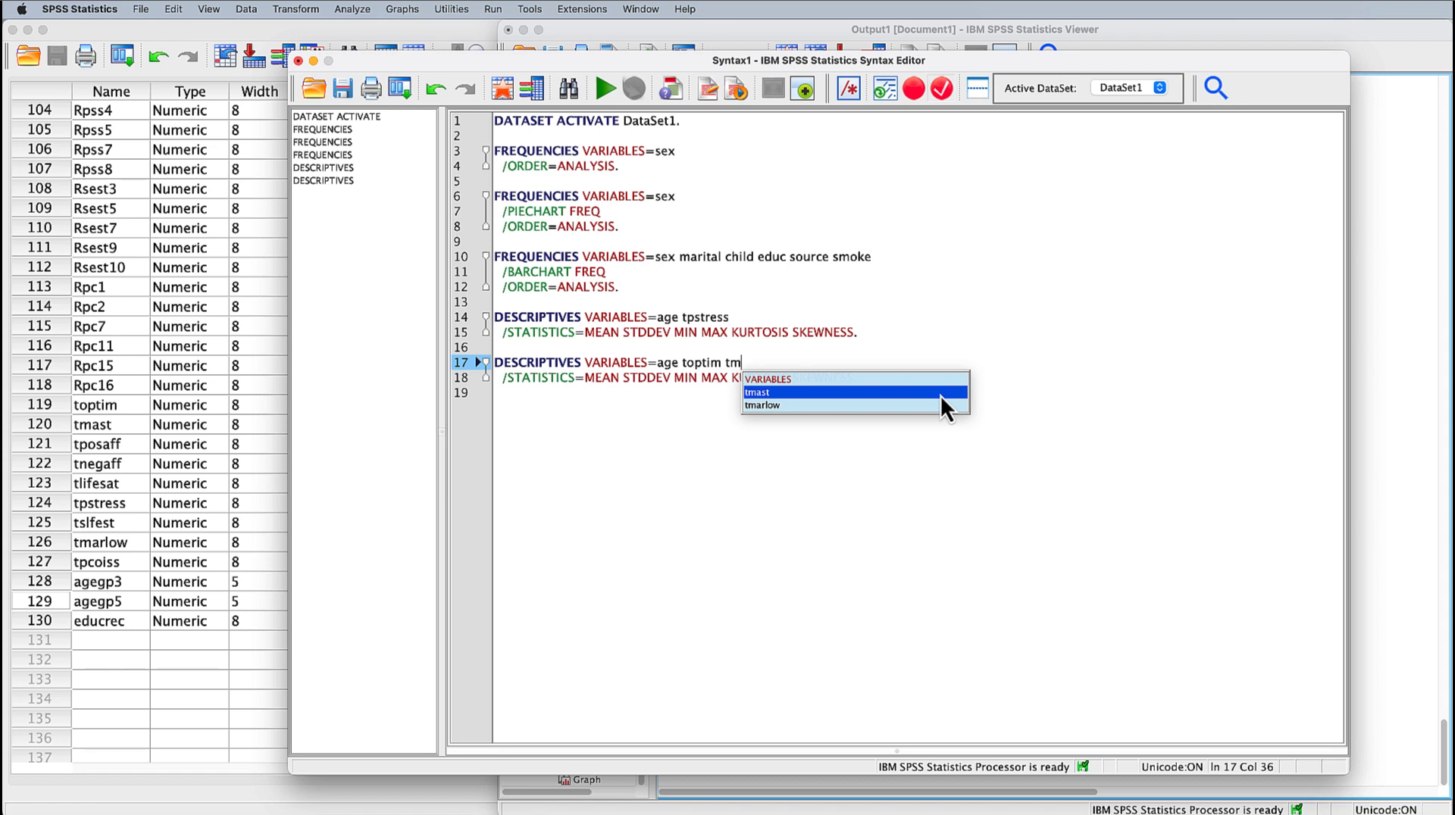
left_click(897, 394)
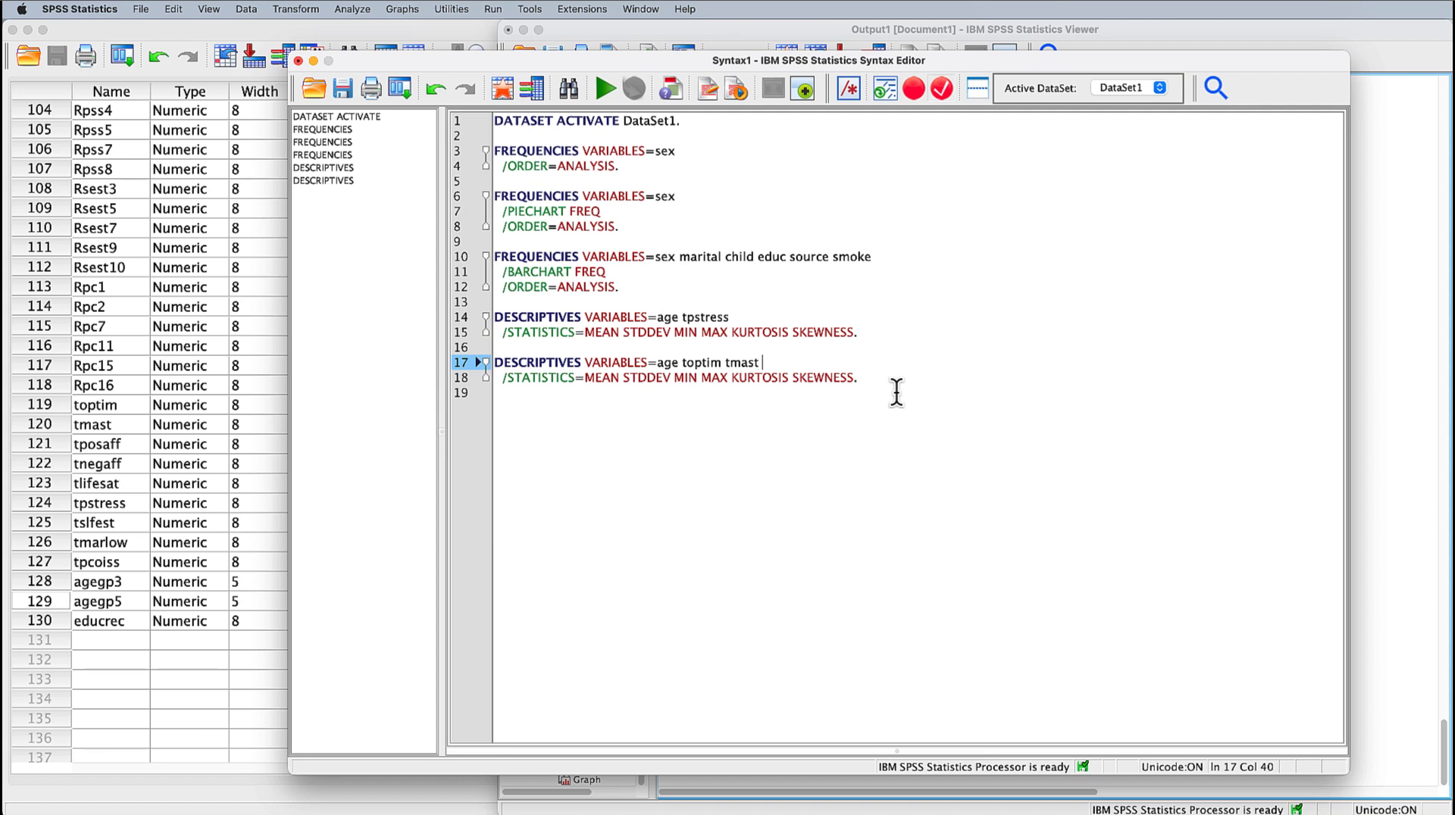
- Add tposaff, tnegaff and tlifesat to the variables of the copied DESCRIPTIVES command
type("tpo")
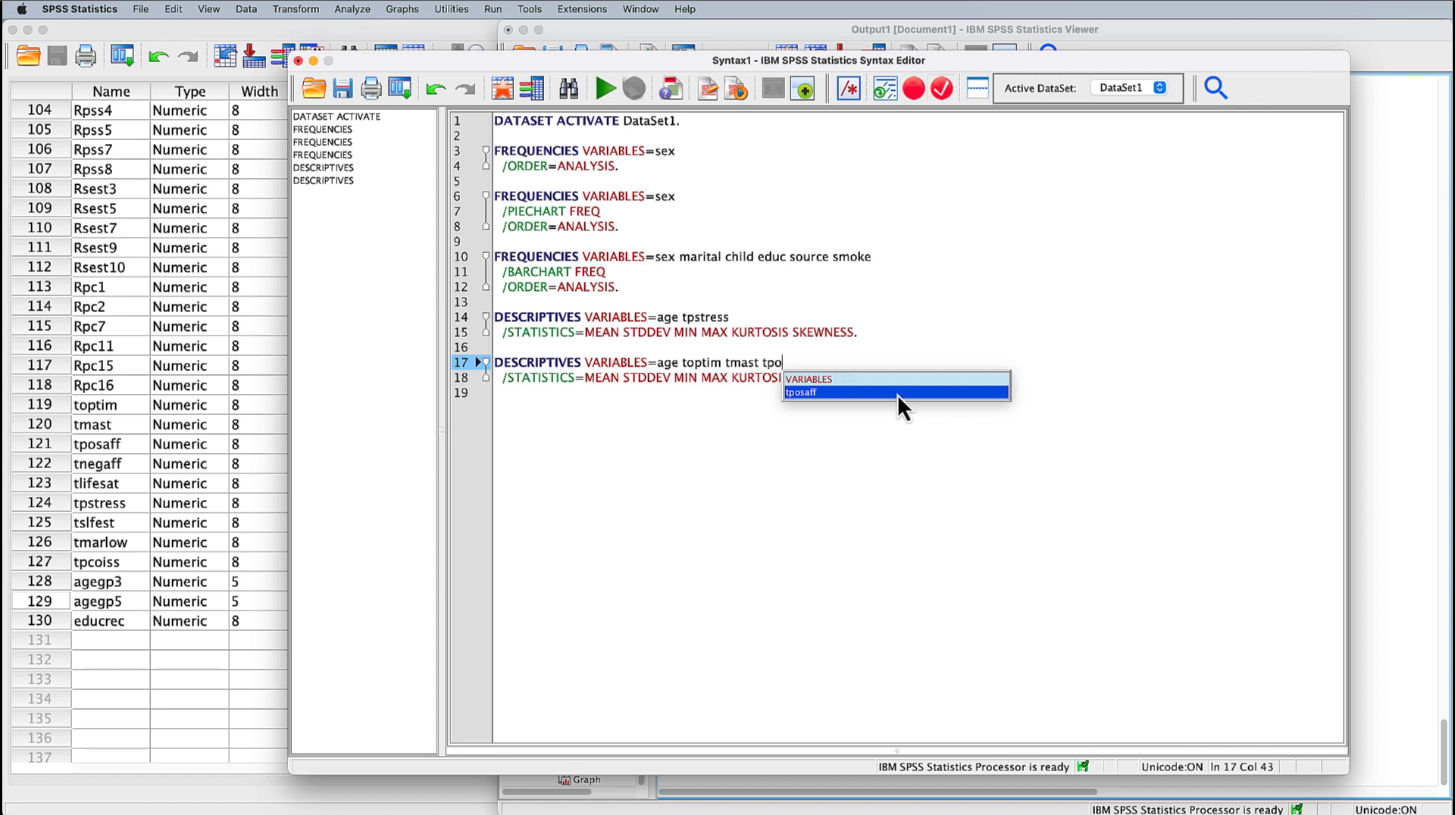
left_click(897, 393)
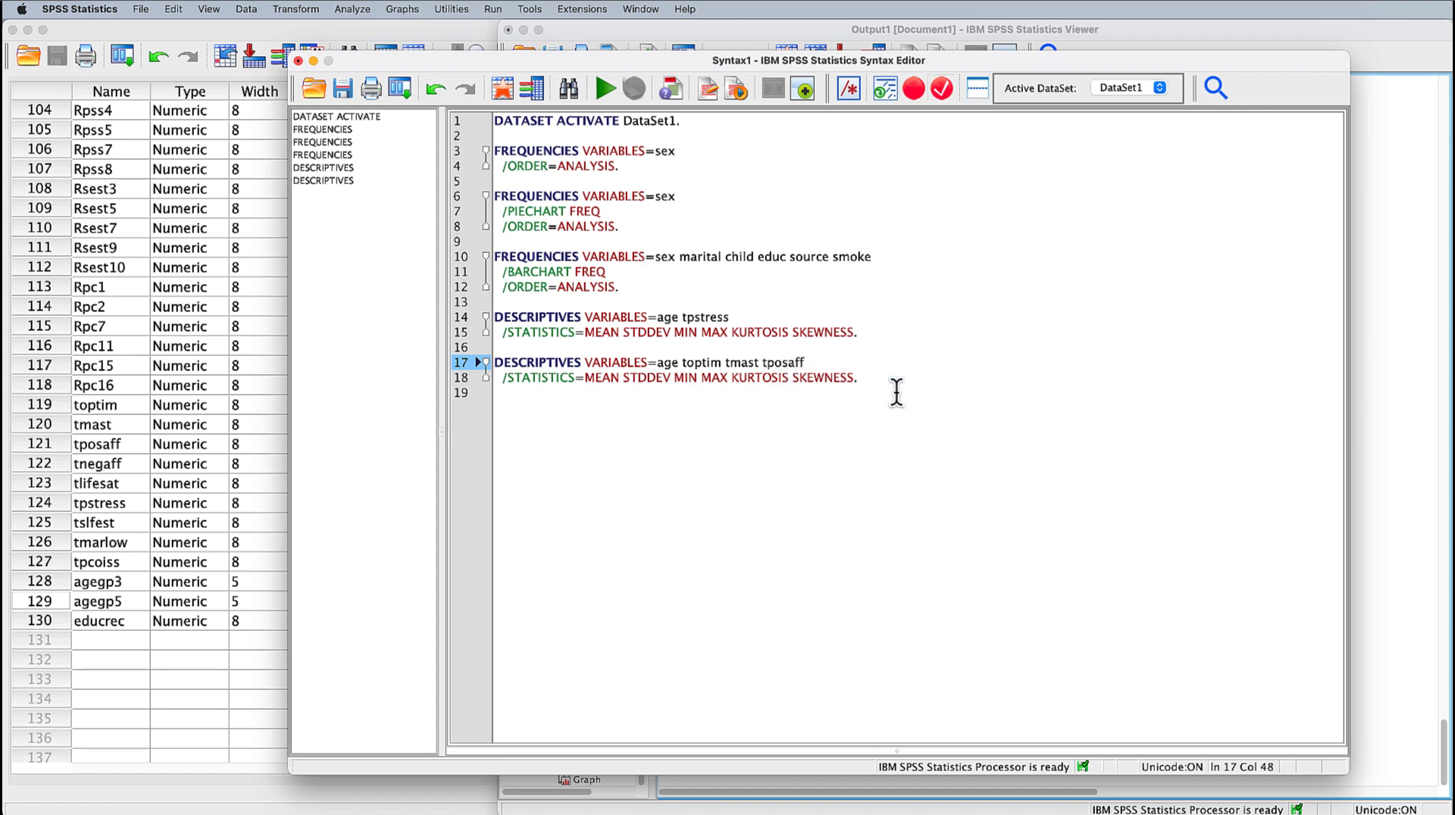
type("tne")
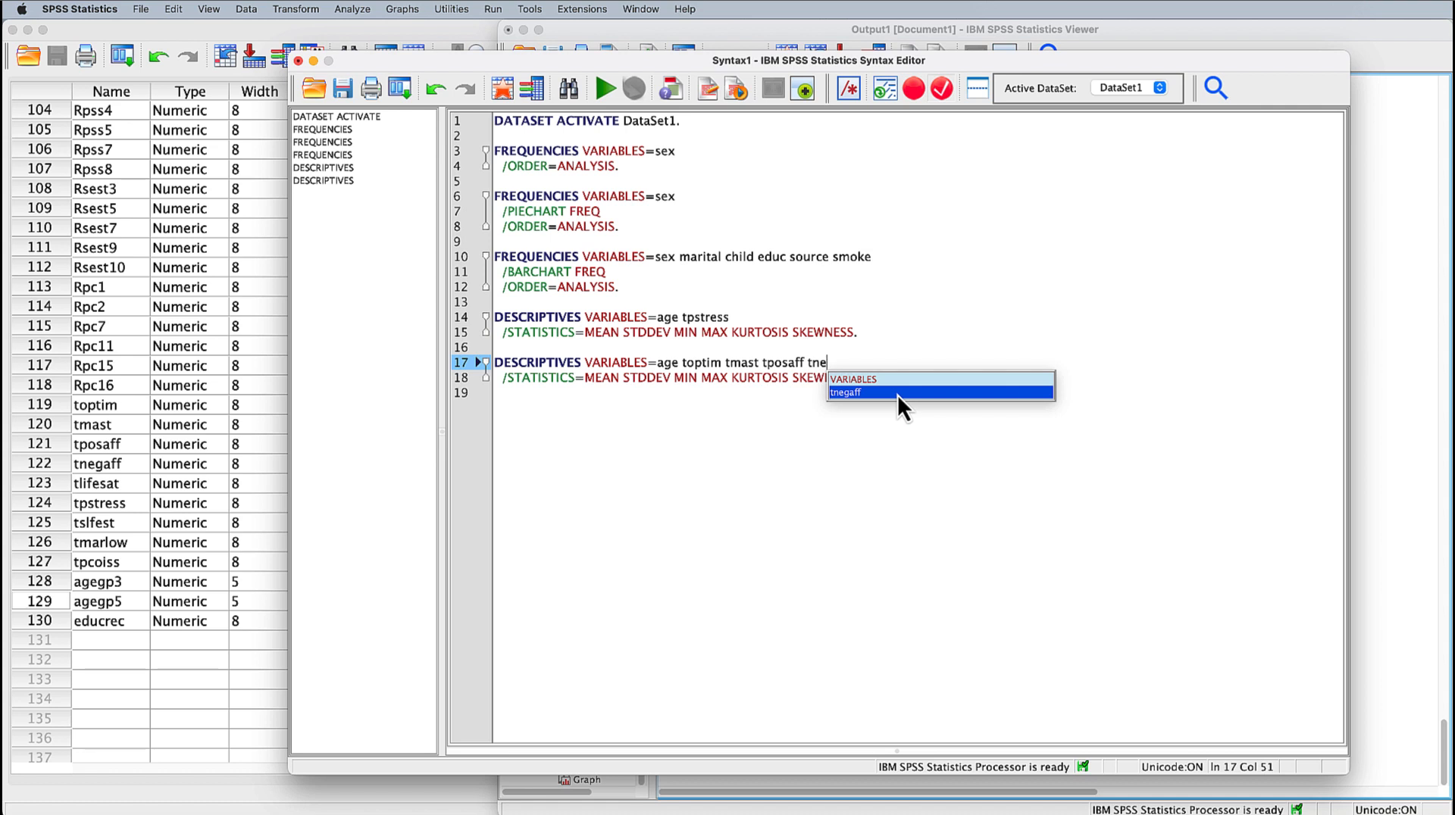
left_click(897, 392)
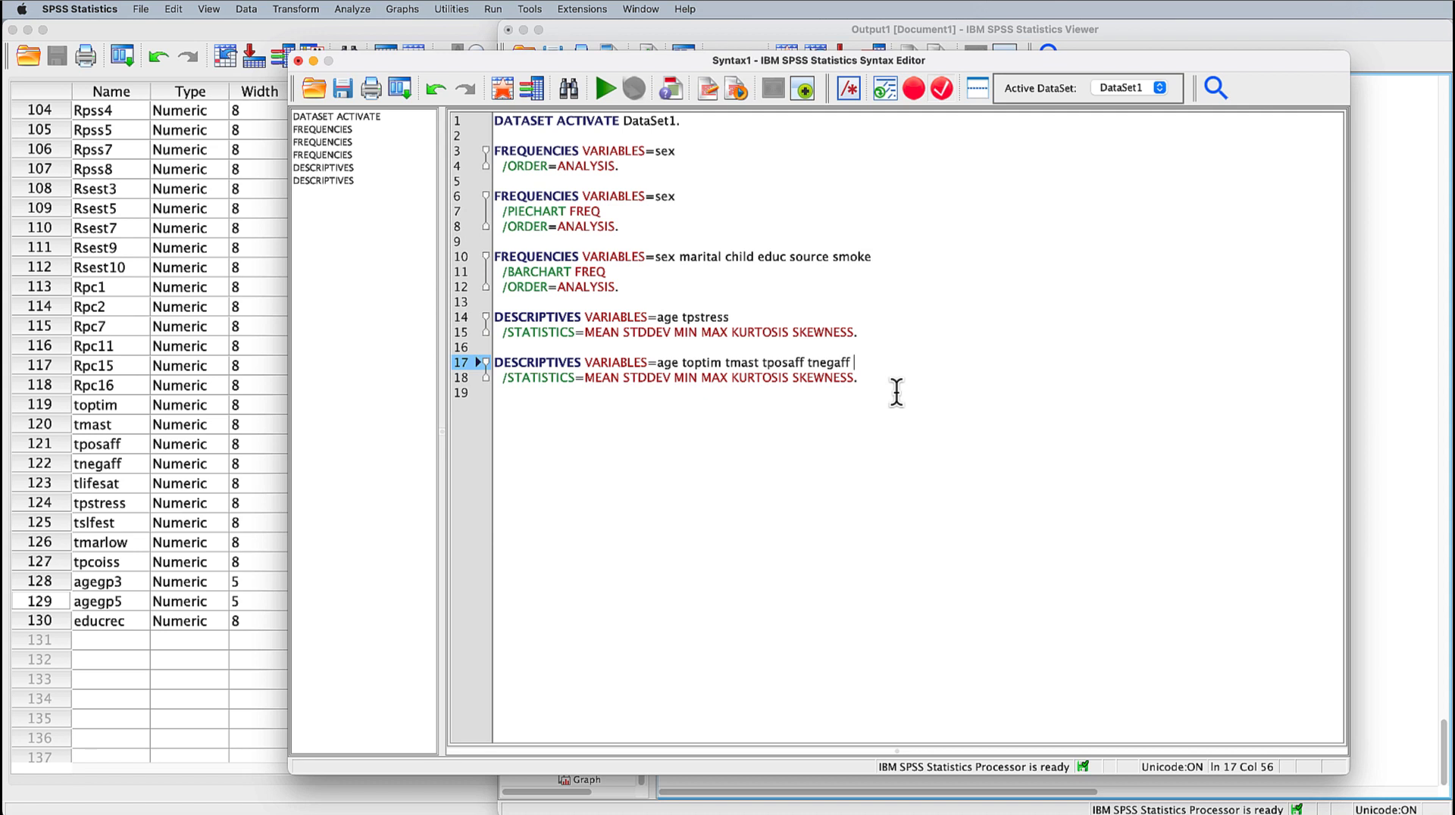
type("tlif")
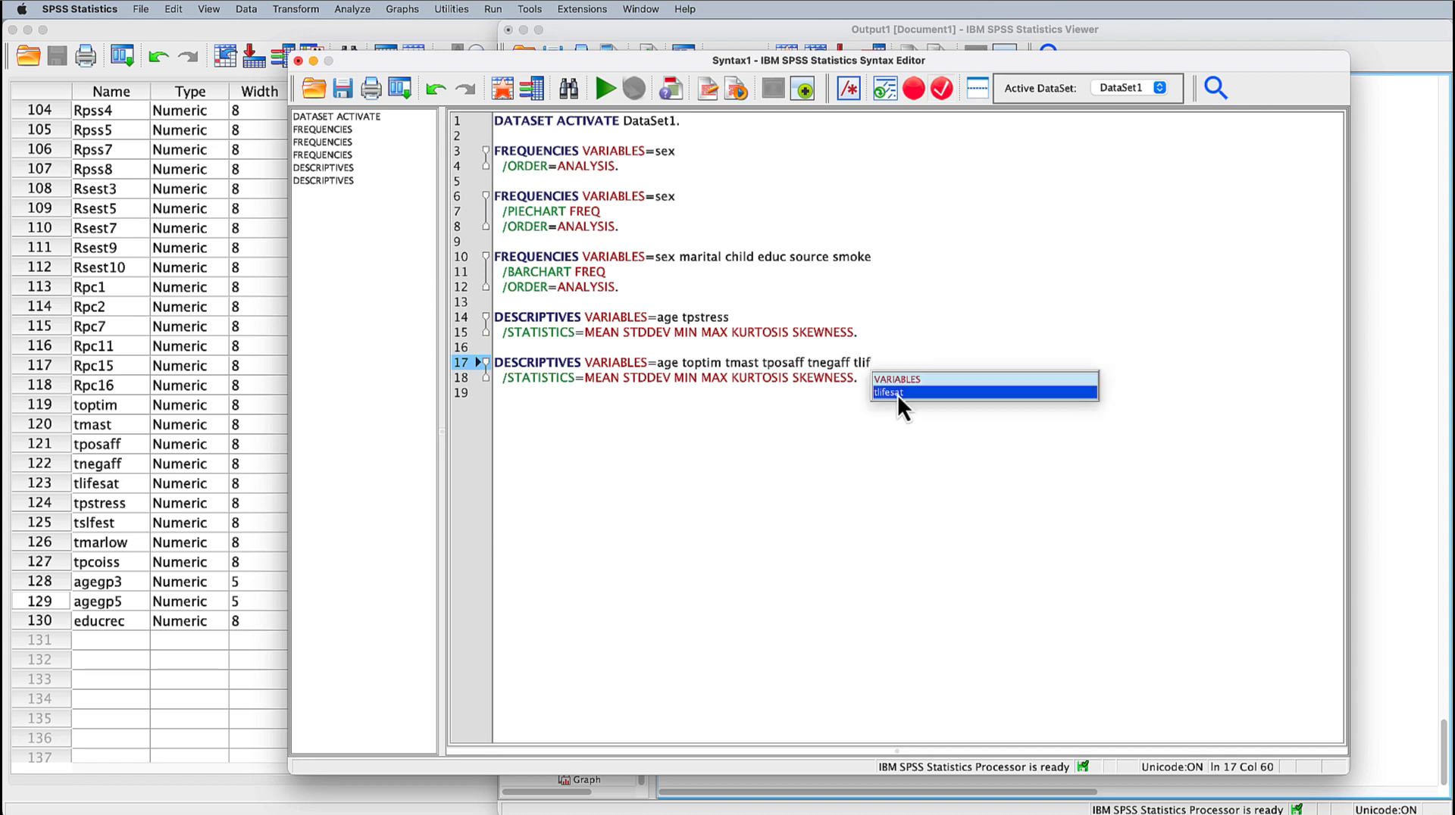
left_click(897, 392)
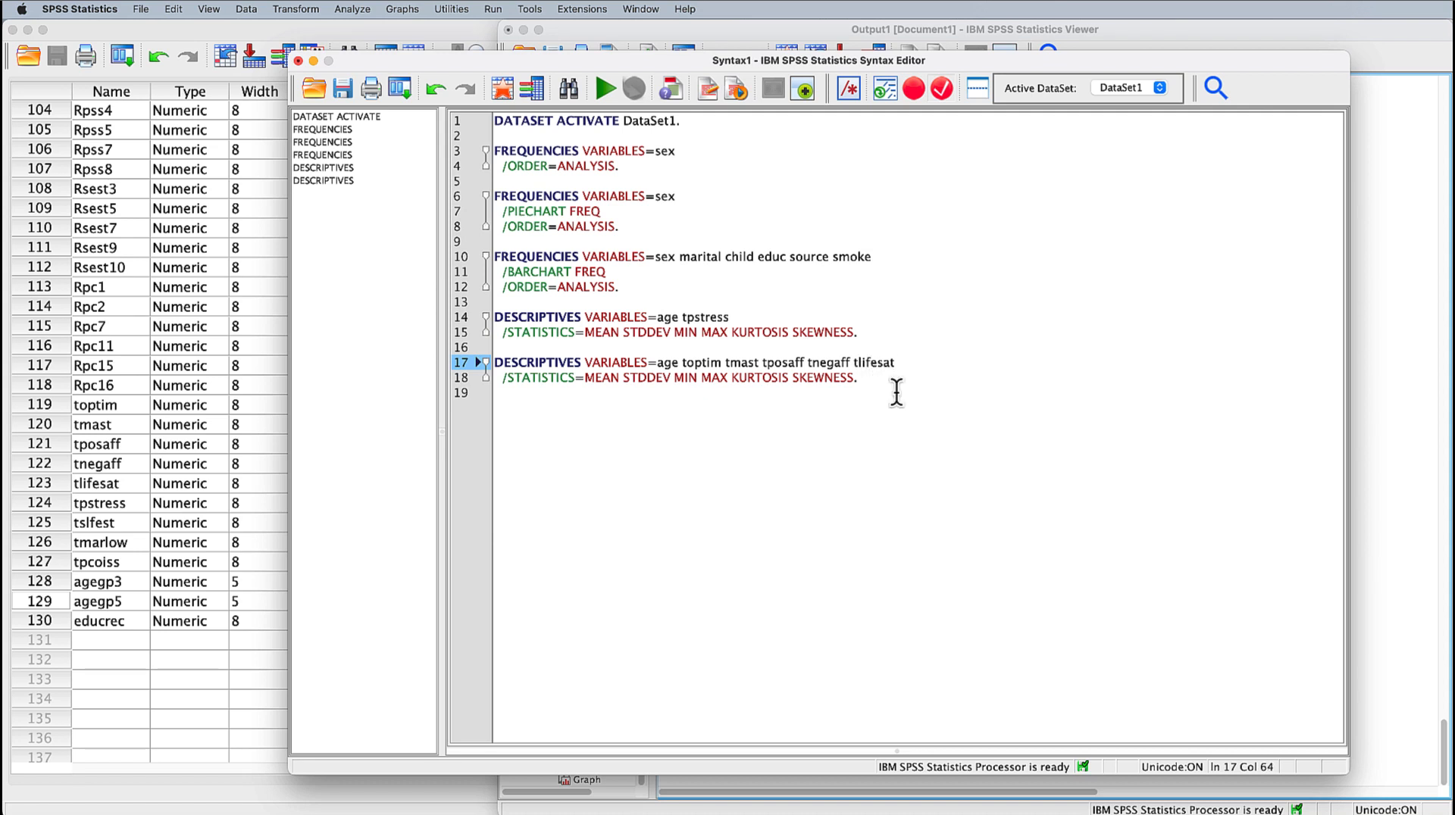
- Add tpstress, tslfest and tpcoiss to the variables of the copied DESCRIPTIVES command
type("tps")
left_click(897, 394)
type("tslf")
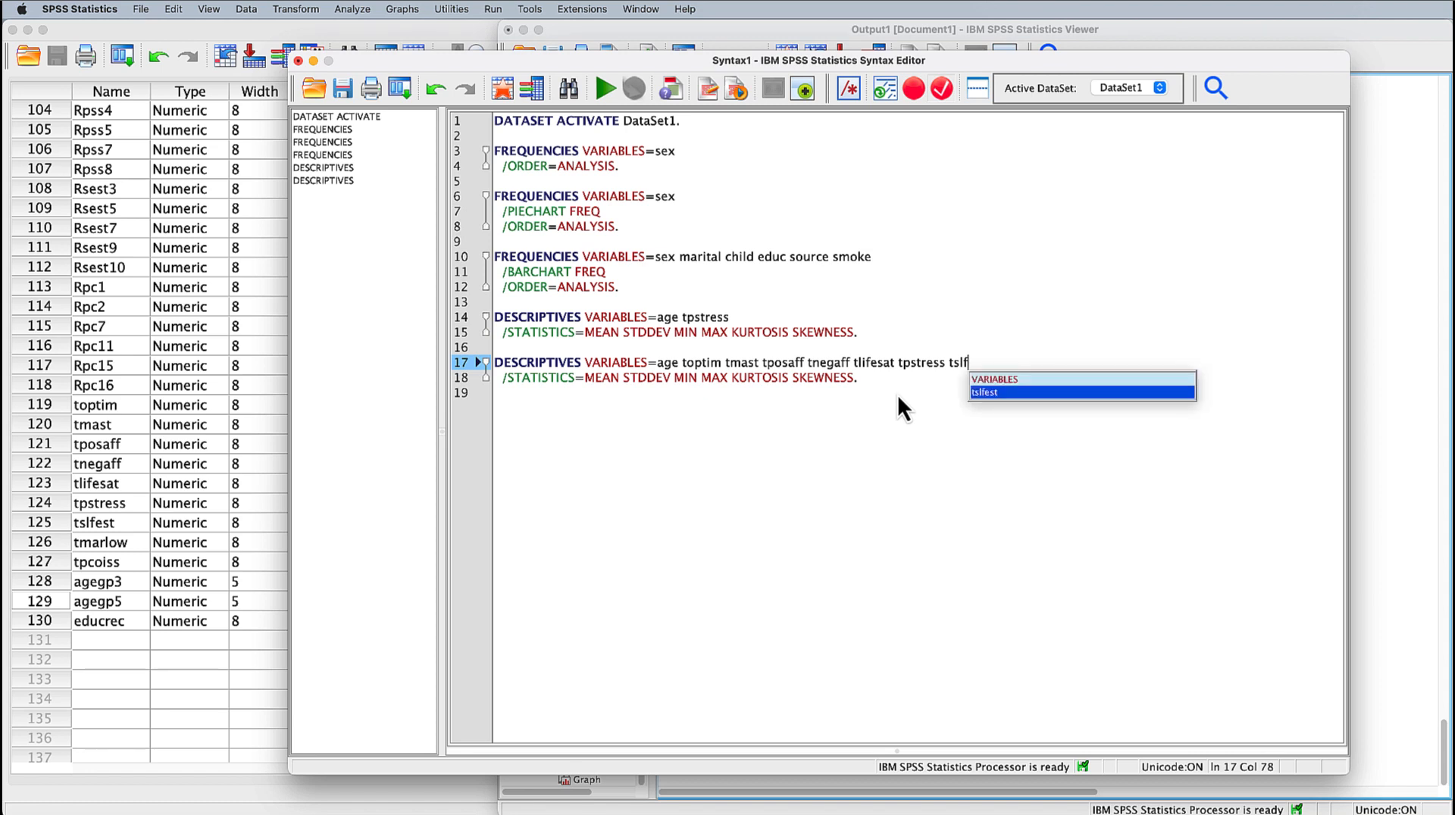
key("Return")
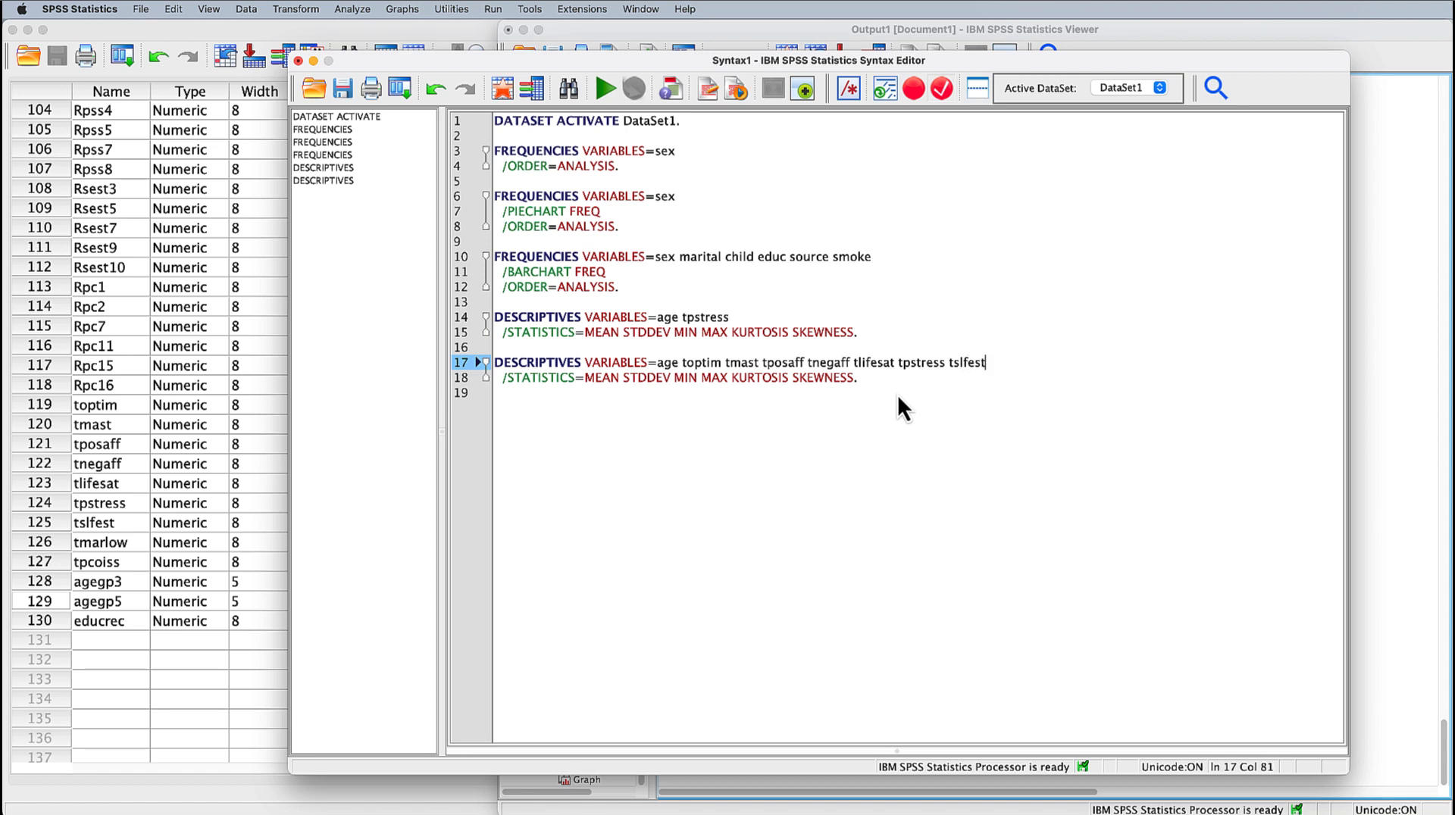
type("t")
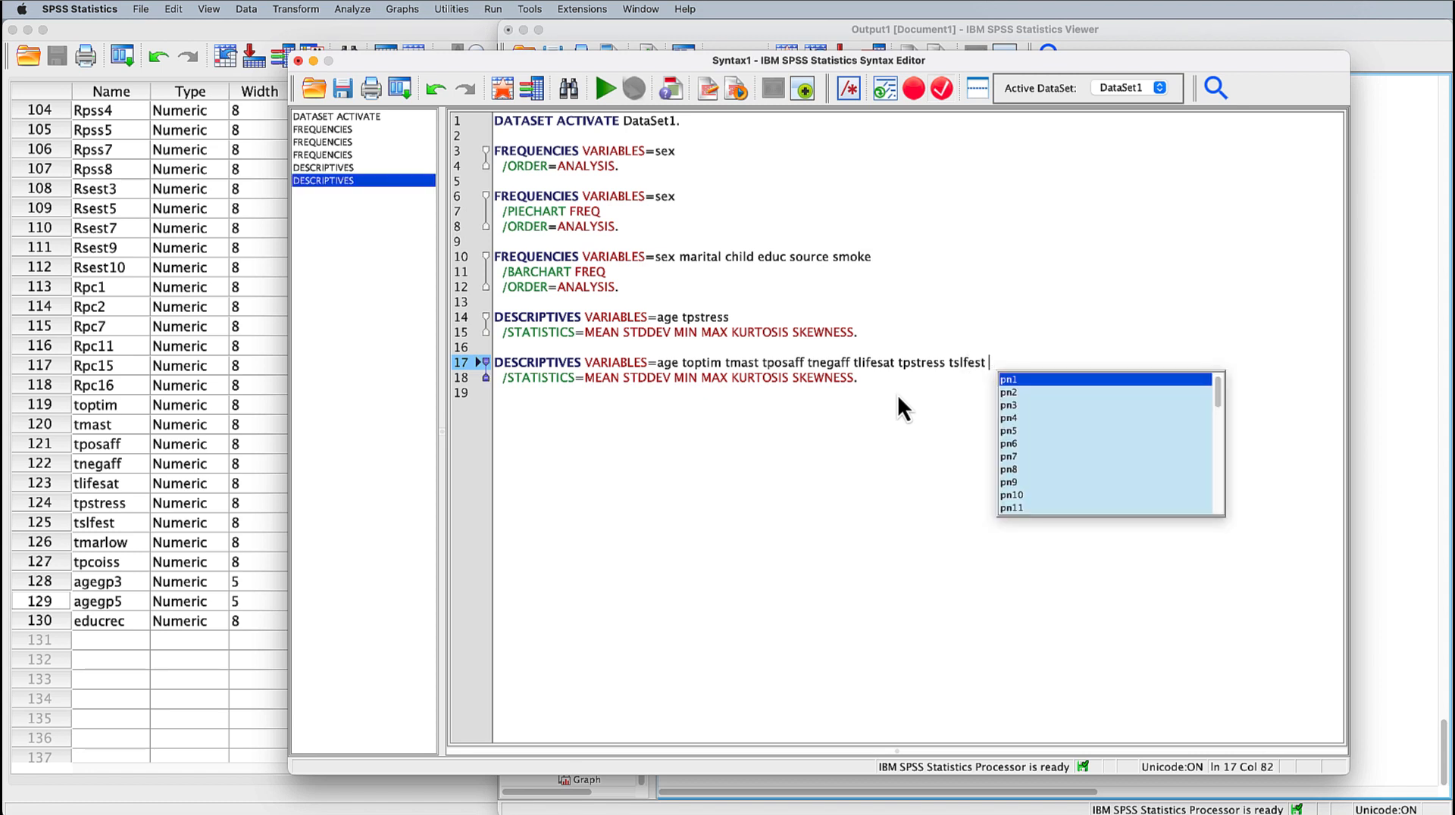
key("Escape")
type("po")
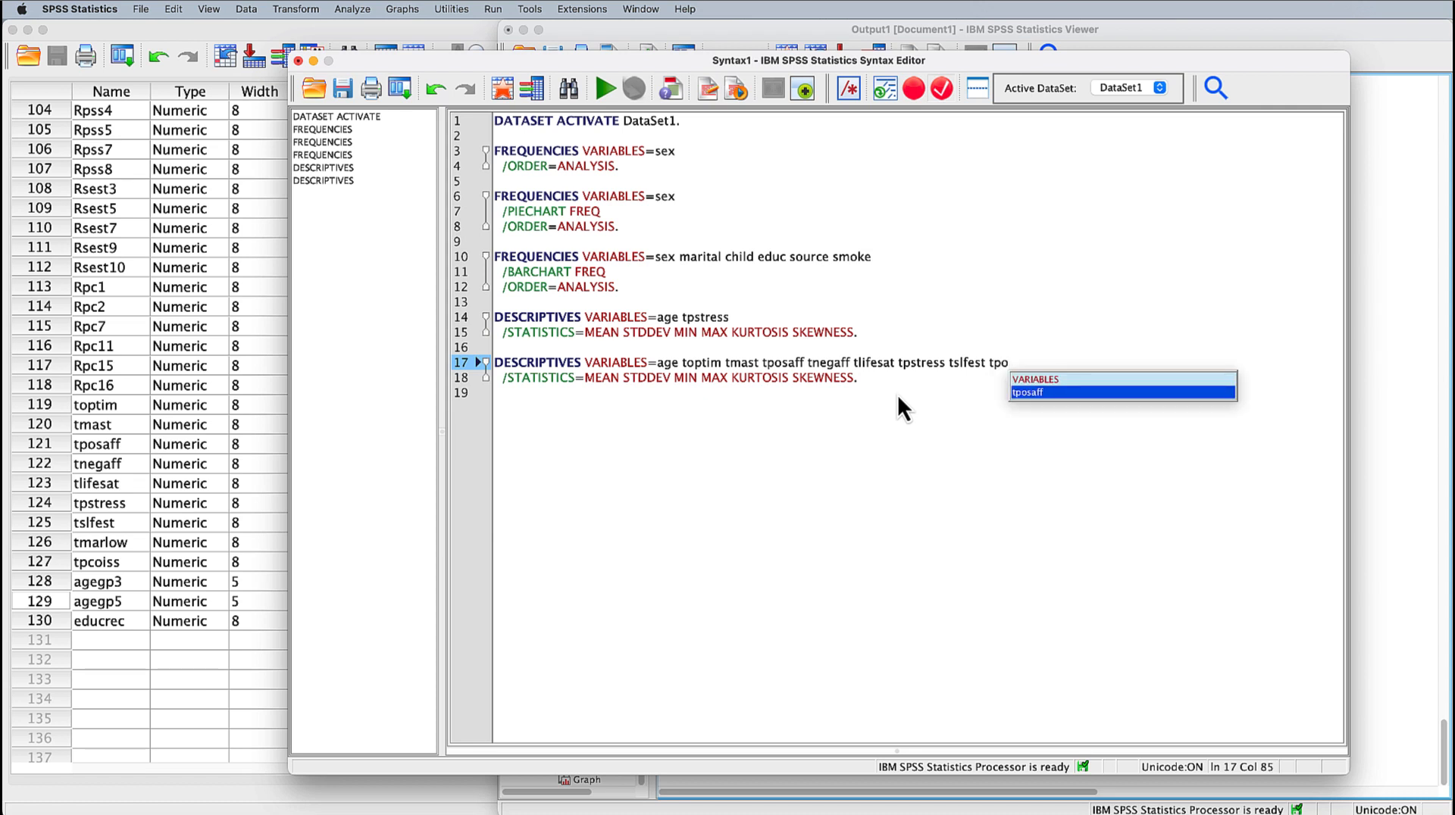
key("BackSpace")
type("c")
key("Return")
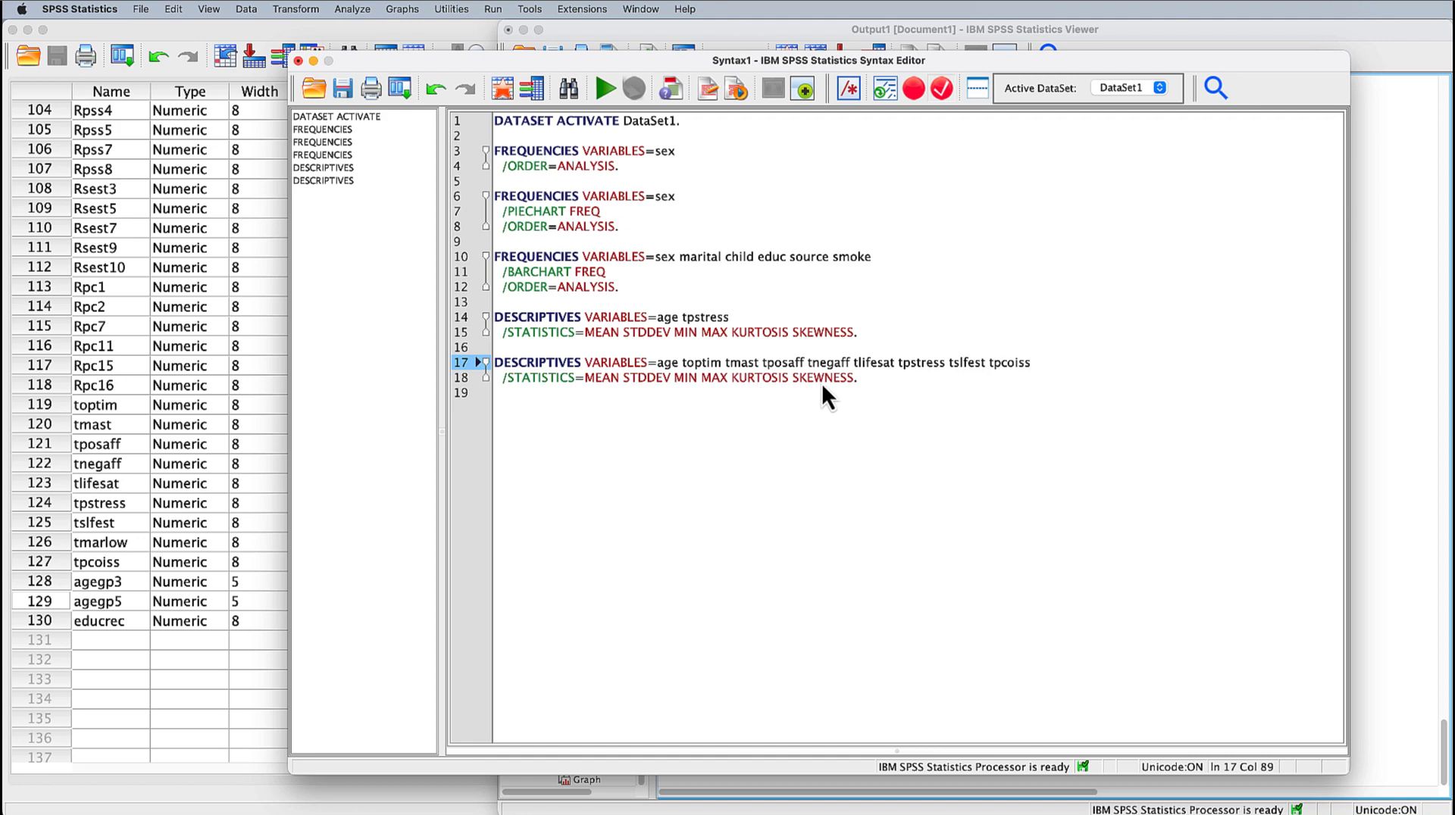
- Run only the extended DESCRIPTIVES command for age and the total-scale variables and bring its output table into view
left_click_drag(862, 379, 466, 362)
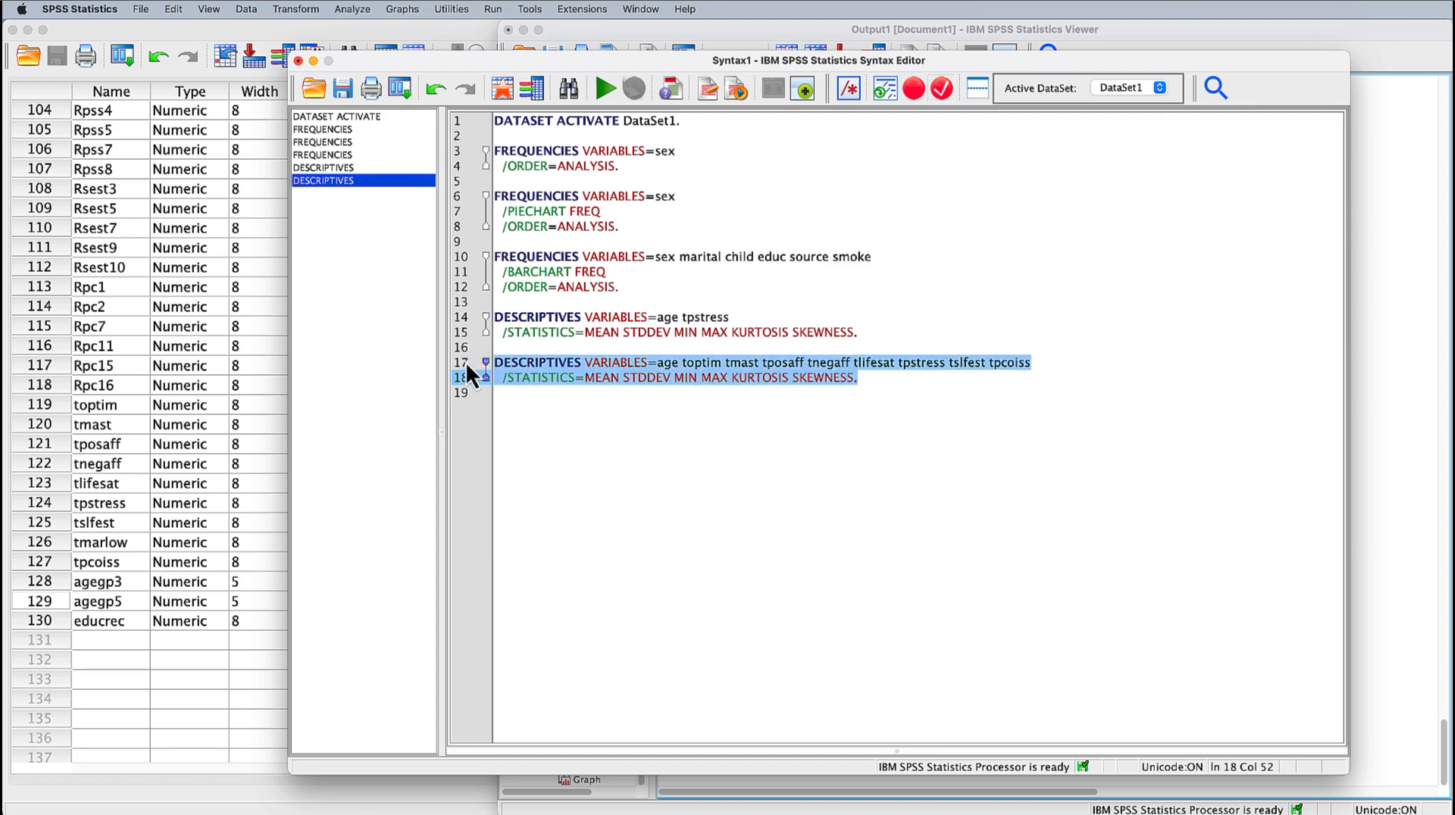
left_click(604, 89)
scroll(1315, 424, "down", 2)
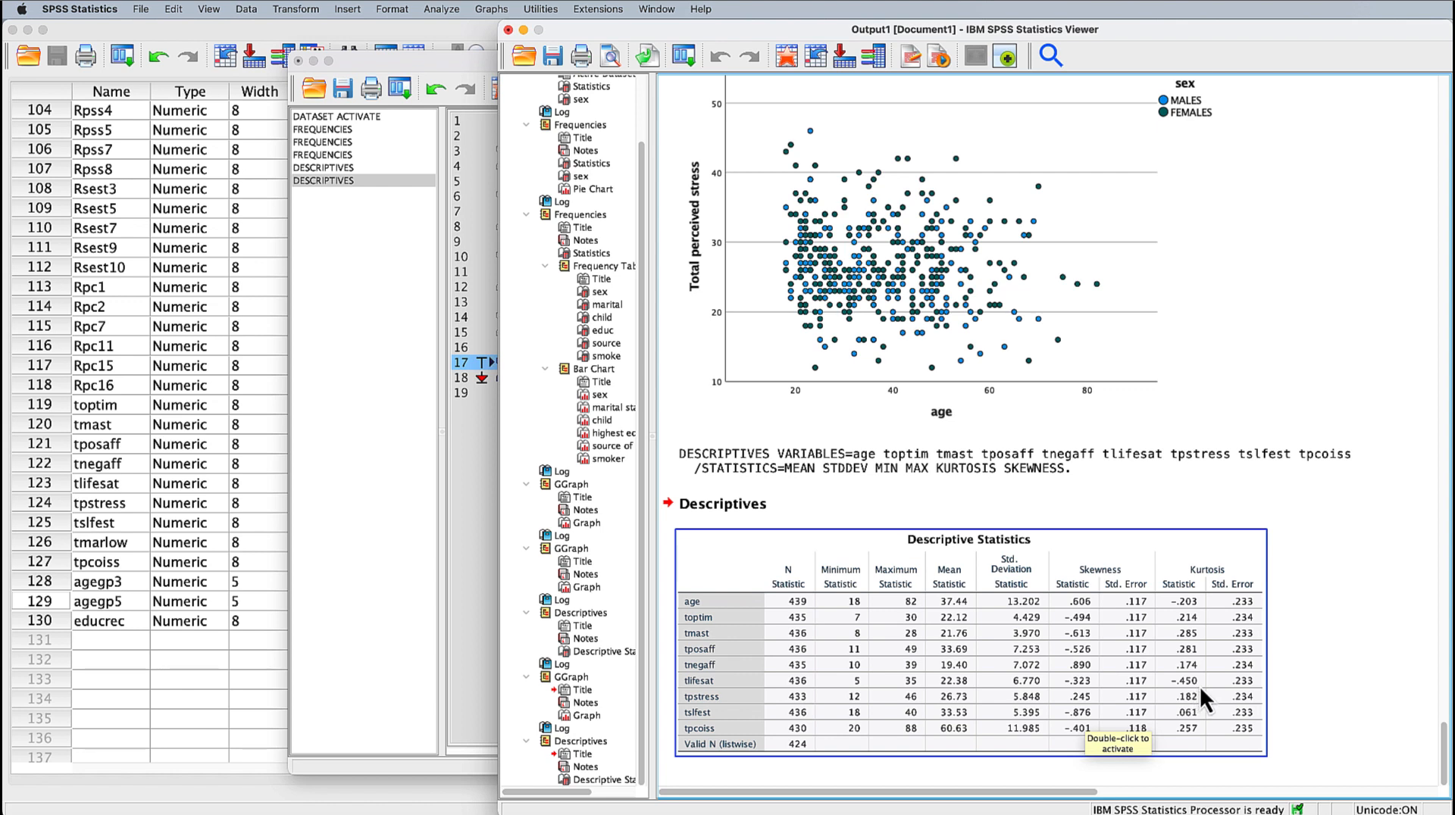
- Examine the skewness and kurtosis columns of the new Descriptive Statistics table
left_click(1346, 669)
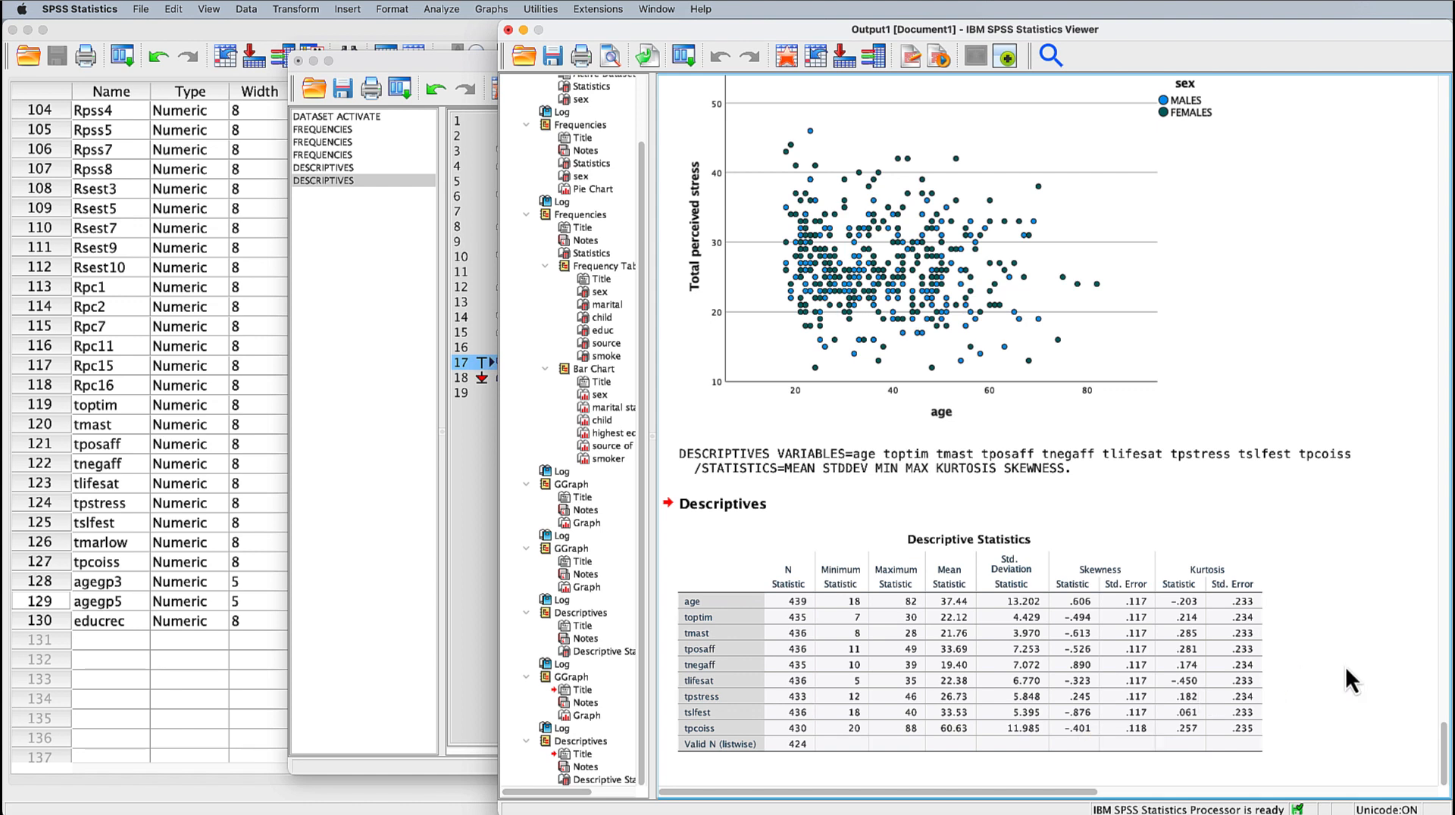
left_click(1167, 588)
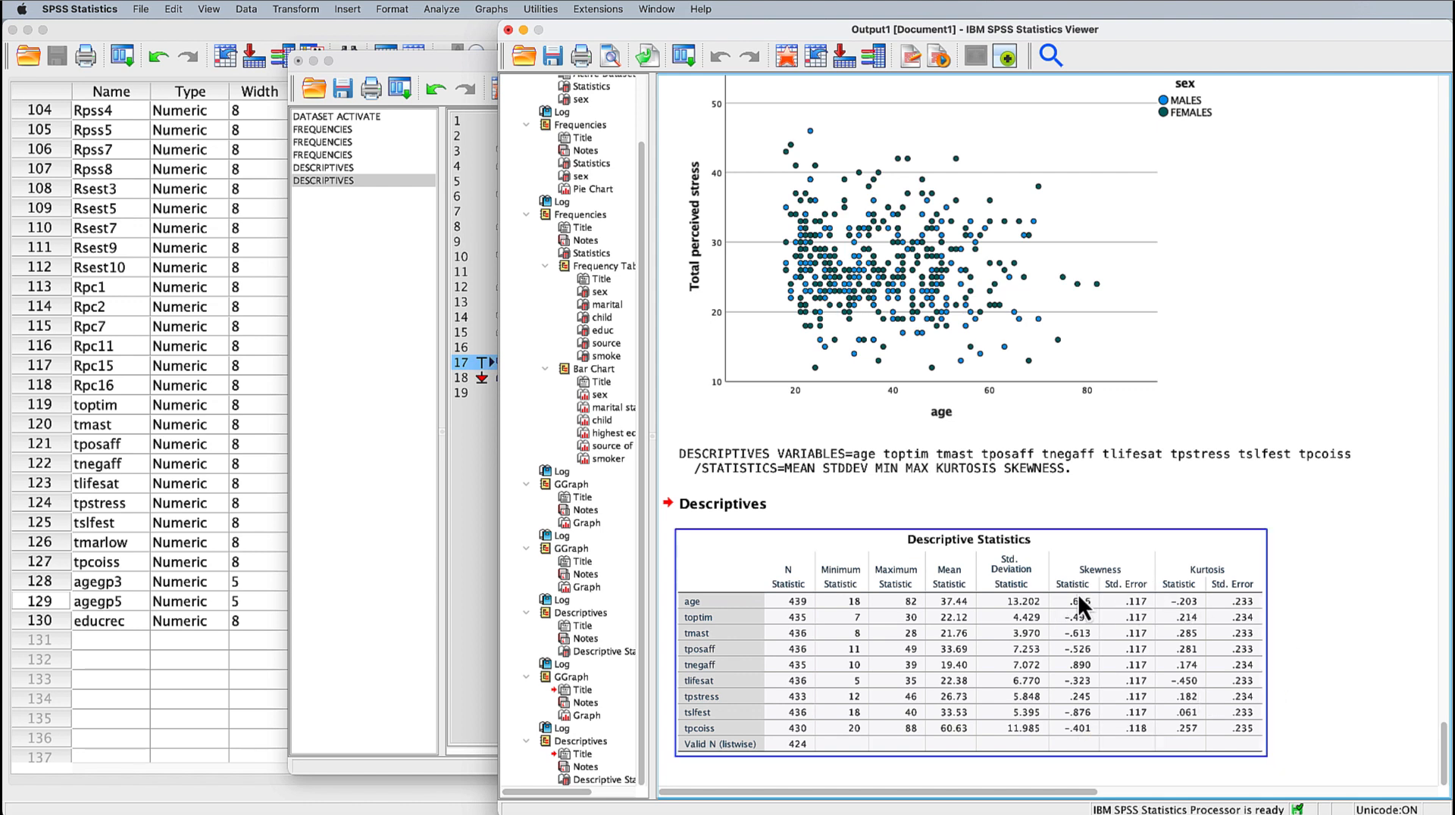
left_click(1354, 595)
left_click(1159, 599)
left_click(1343, 599)
left_click(1391, 651)
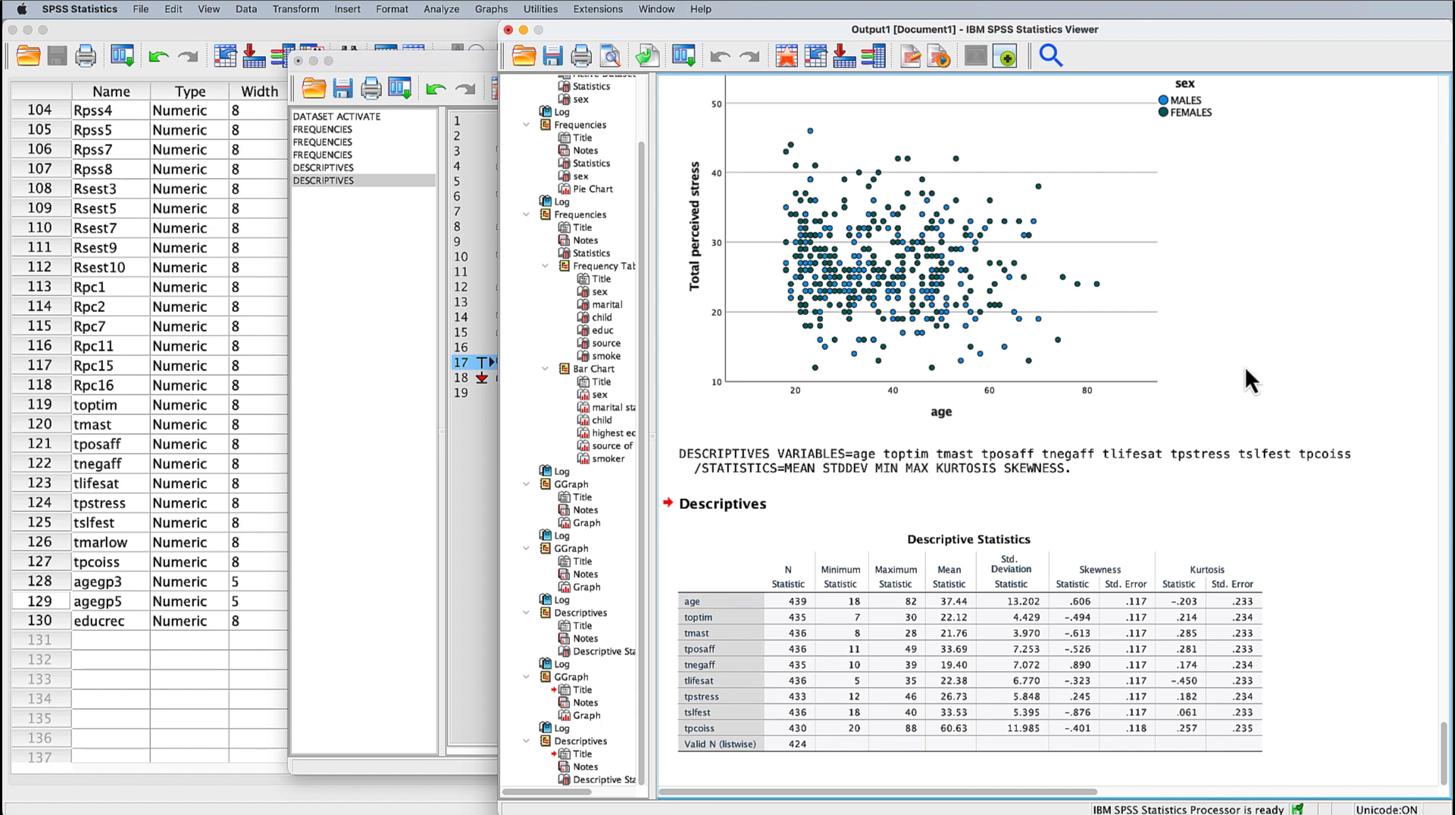
- Set up an Explore analysis with tpstress as the dependent variable and cases labelled by id
left_click(441, 11)
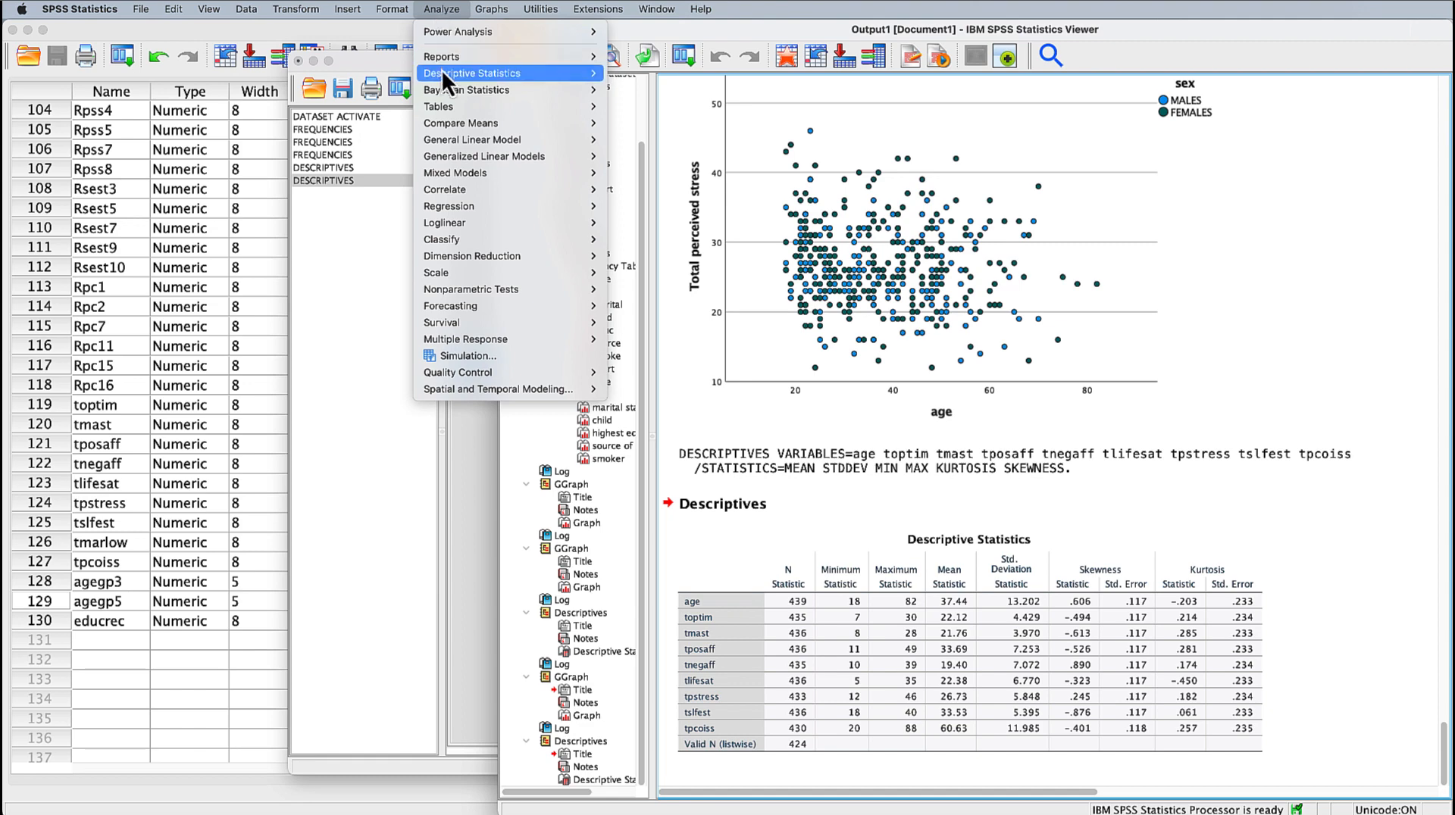
mouse_move(444, 71)
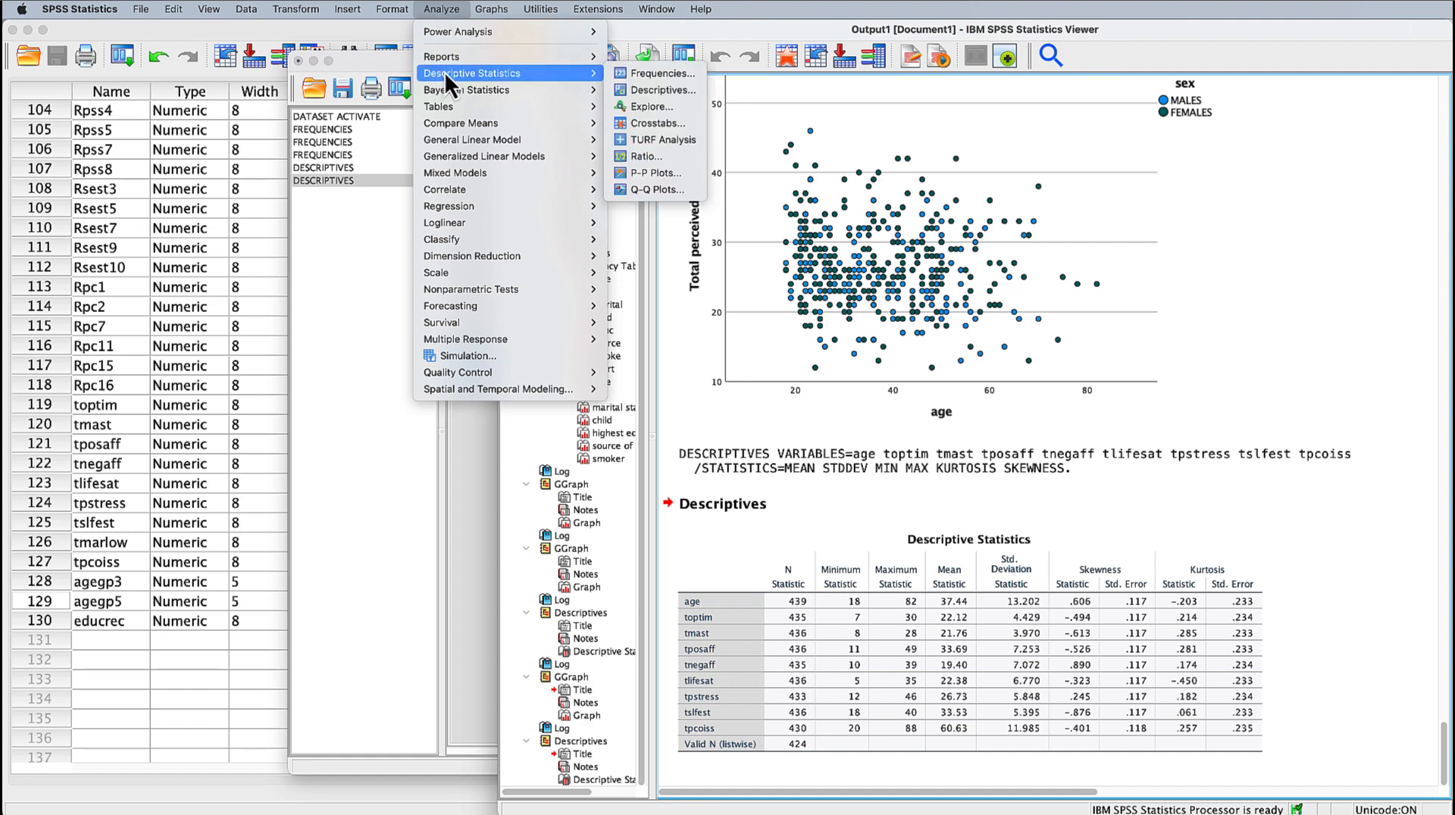
left_click(644, 112)
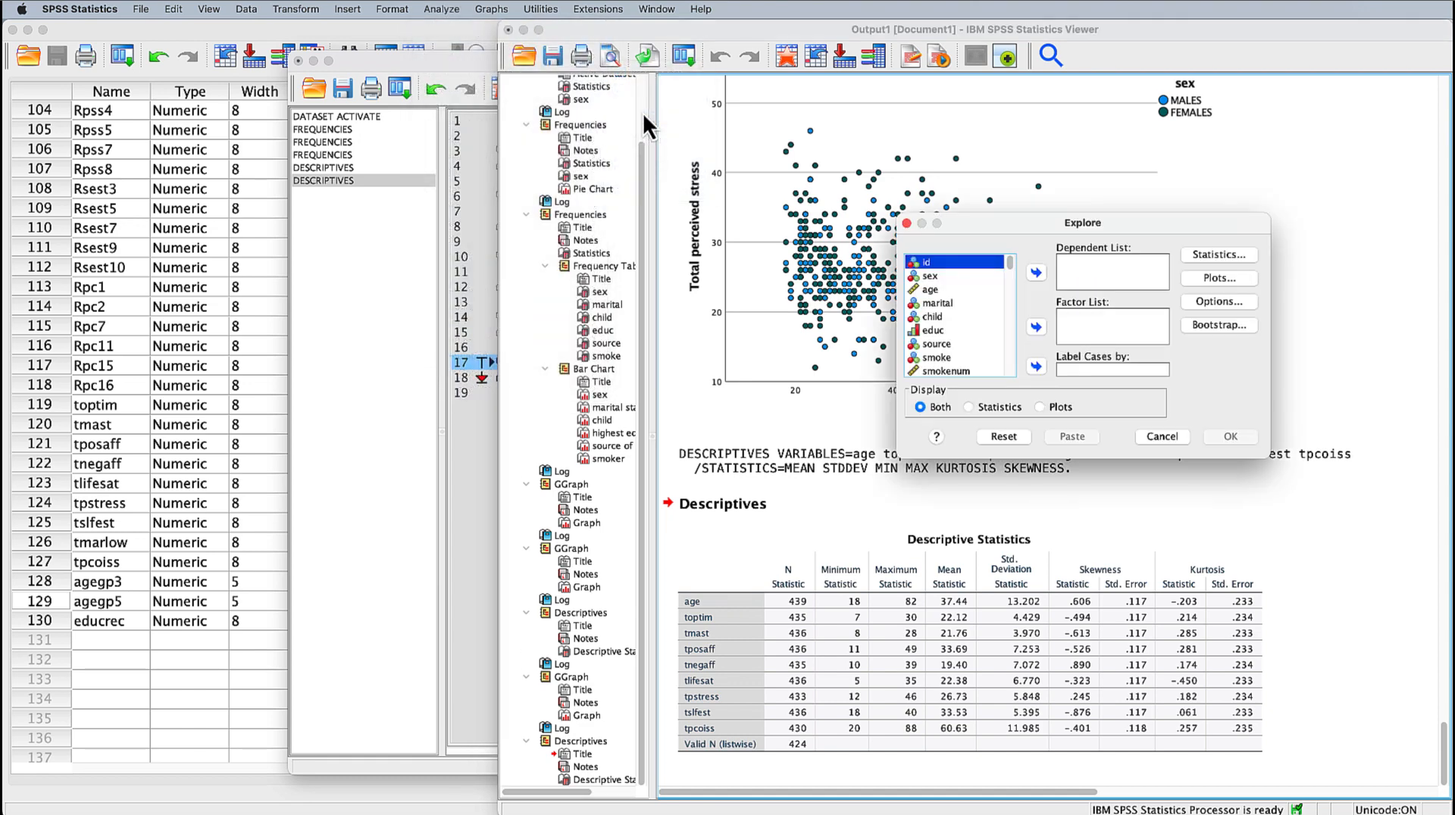
left_click_drag(1025, 223, 521, 184)
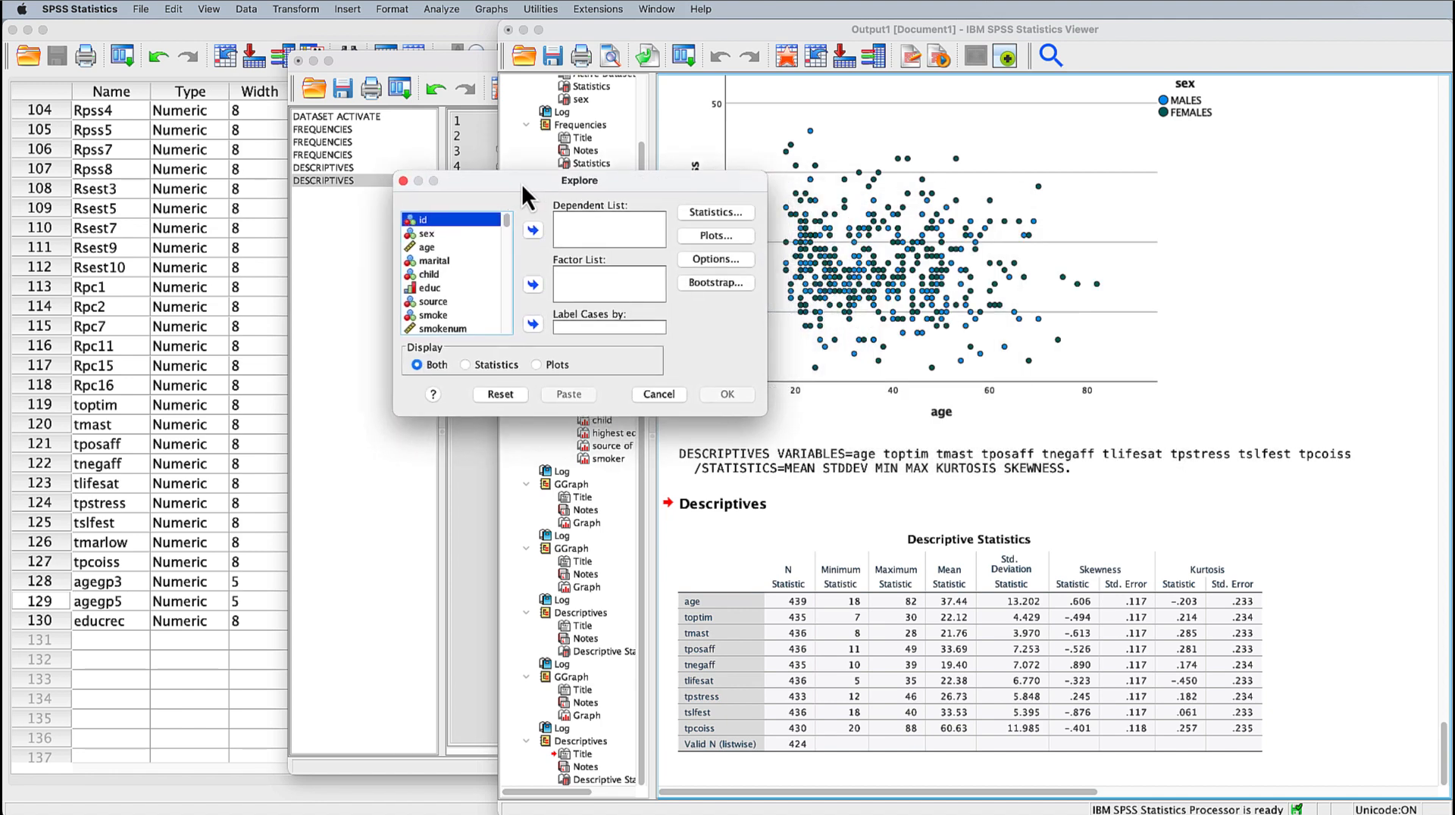
scroll(460, 276, "down", 10)
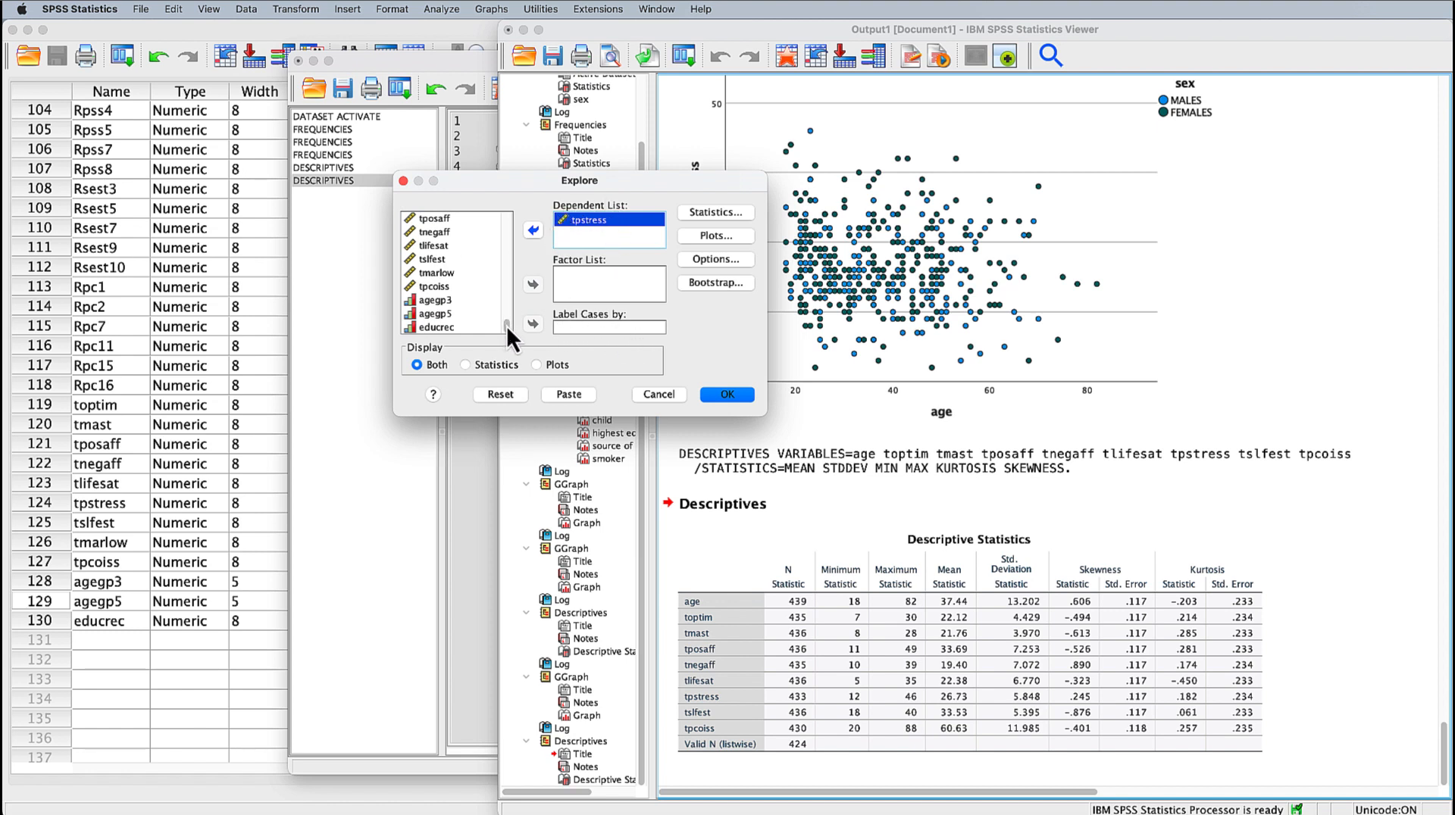
left_click_drag(506, 325, 501, 180)
left_click_drag(420, 223, 599, 335)
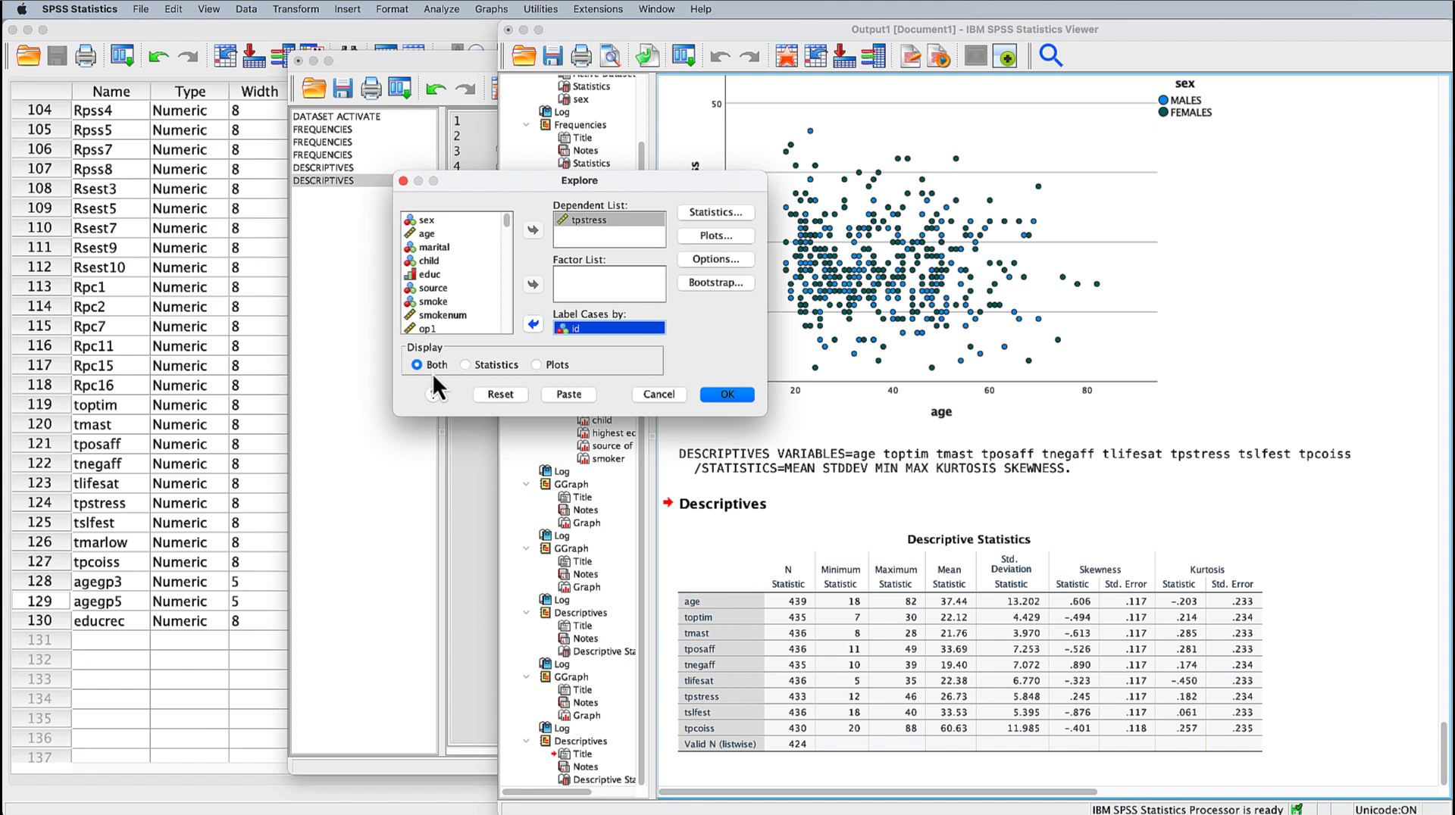
- Include outliers in the Explore statistics and choose a histogram instead of stem-and-leaf, plus normality plots with tests
left_click(712, 213)
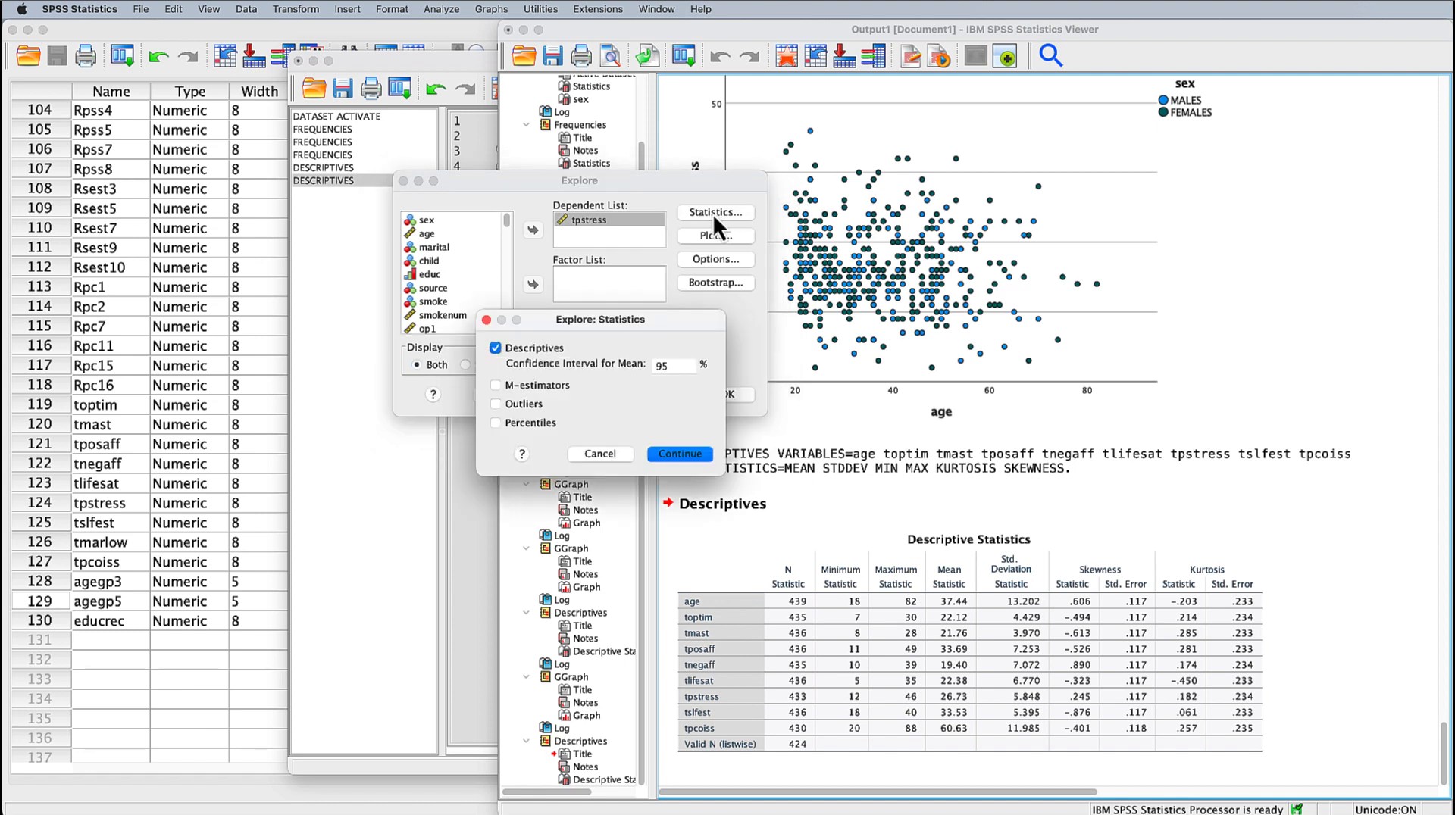
left_click(495, 403)
left_click(680, 455)
left_click(729, 235)
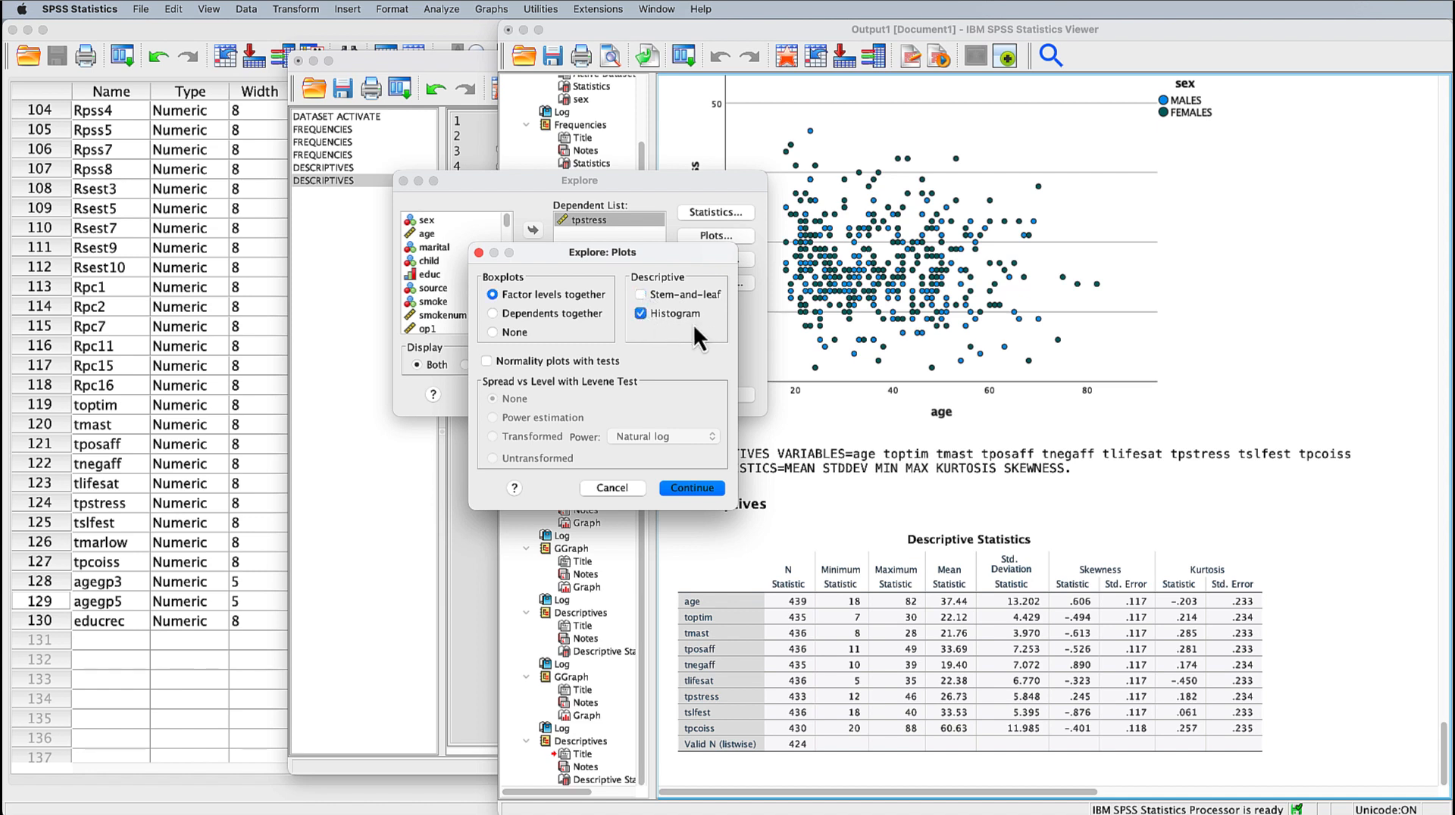
left_click(487, 362)
left_click(690, 488)
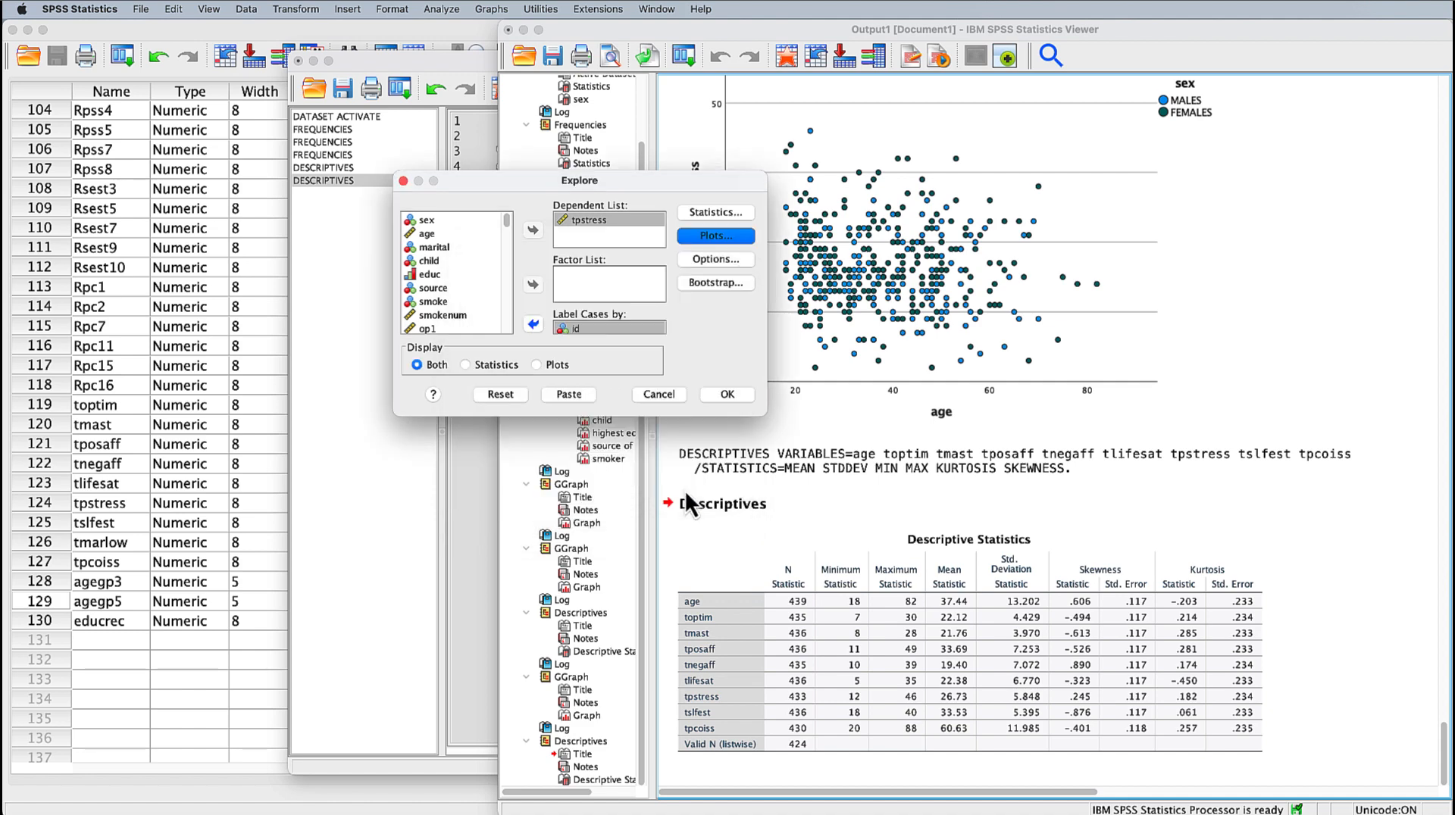
- Paste the Explore setup into the syntax file, review the EXAMINE command's variable, plot and statistics settings, and run it
left_click(568, 394)
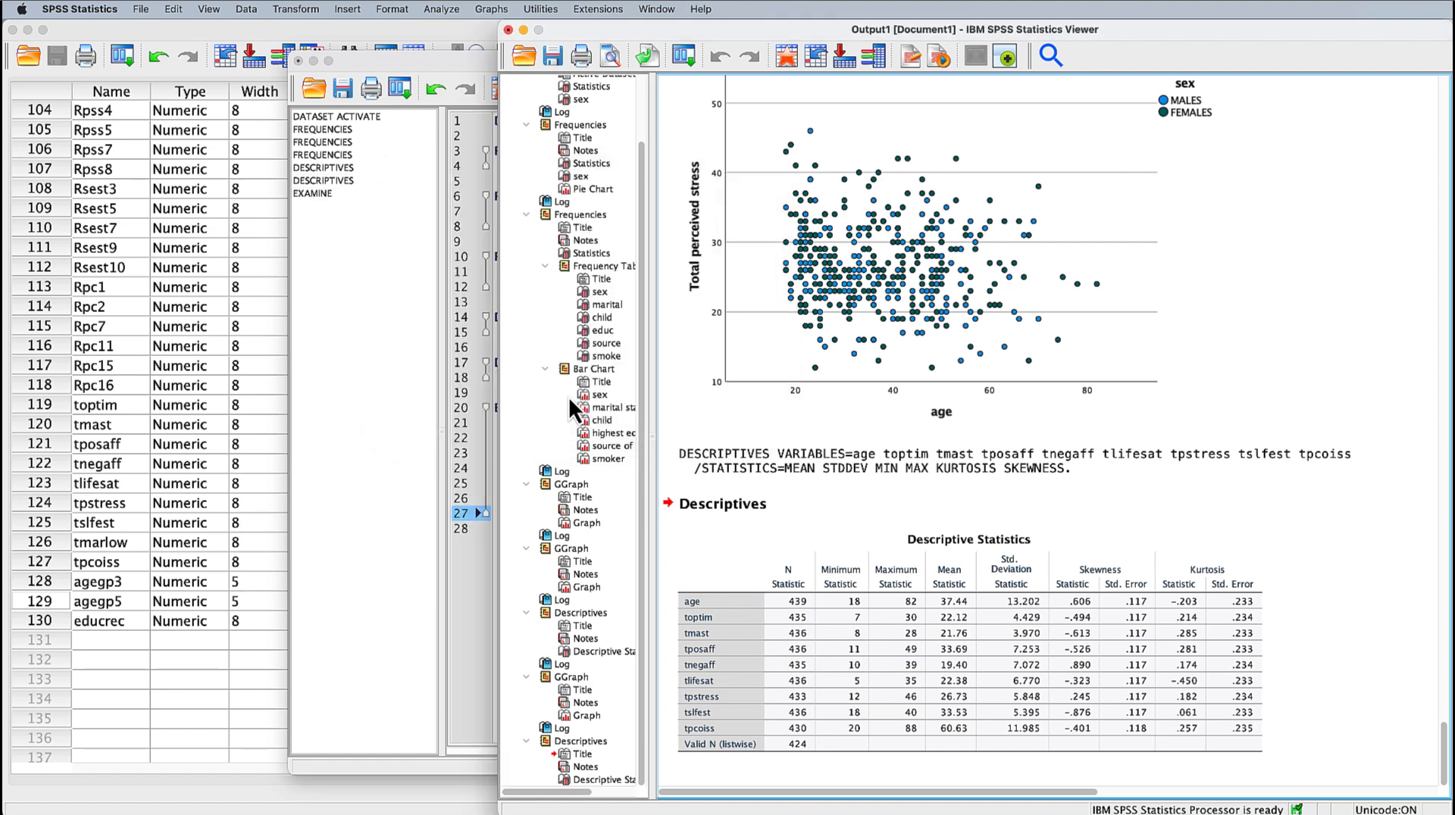
left_click(415, 411)
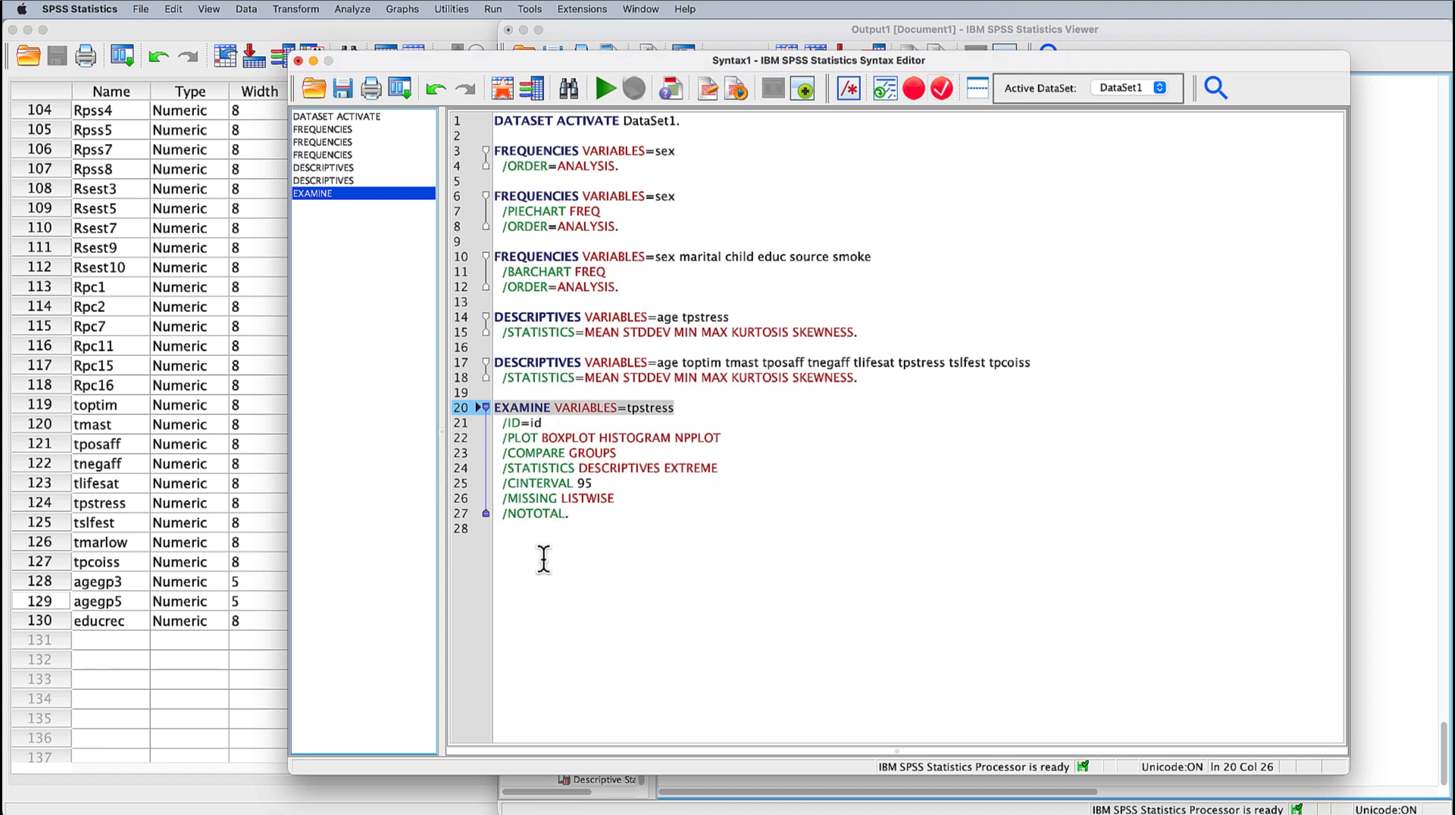
double_click(656, 412)
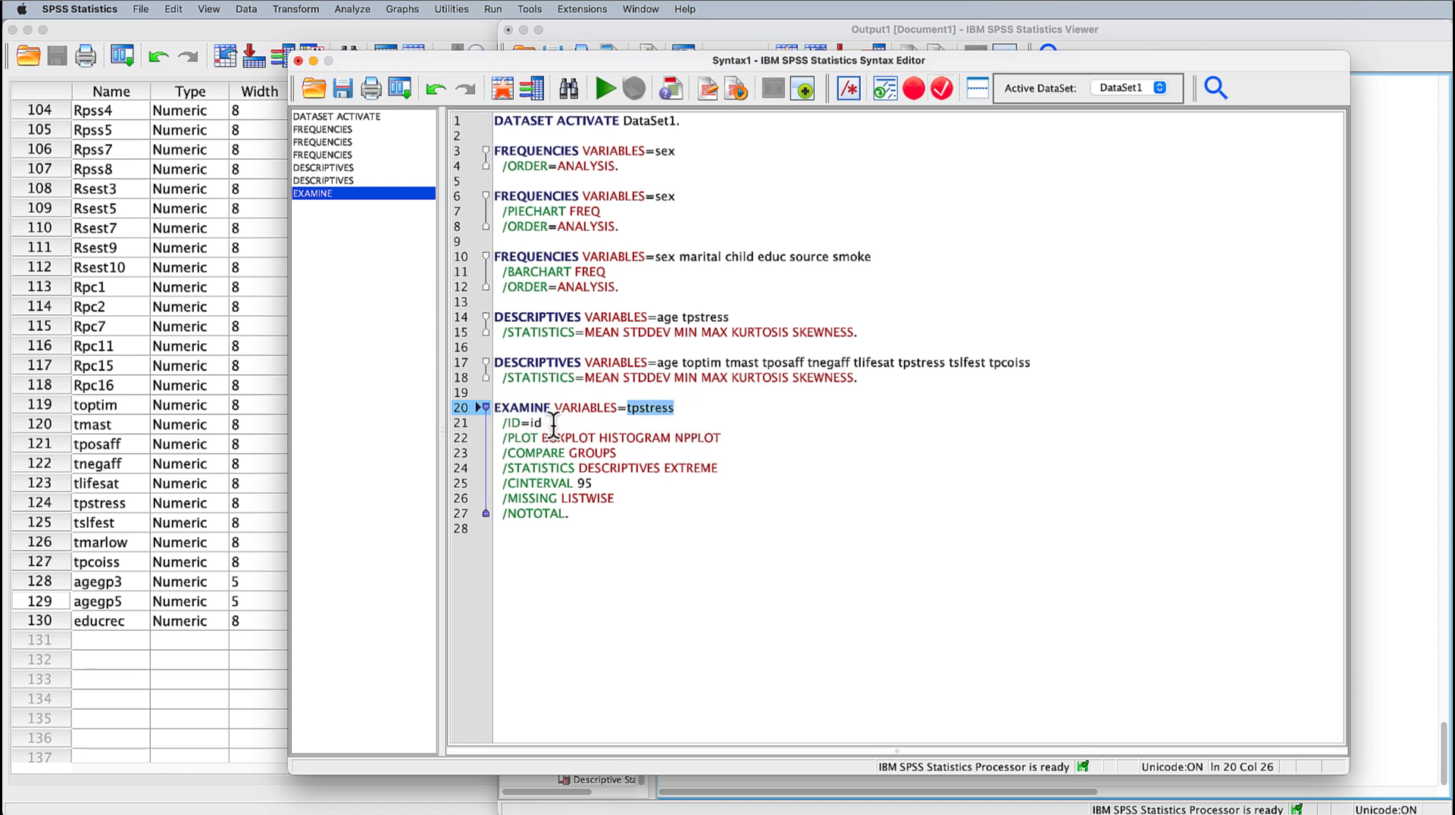
left_click_drag(541, 438, 721, 438)
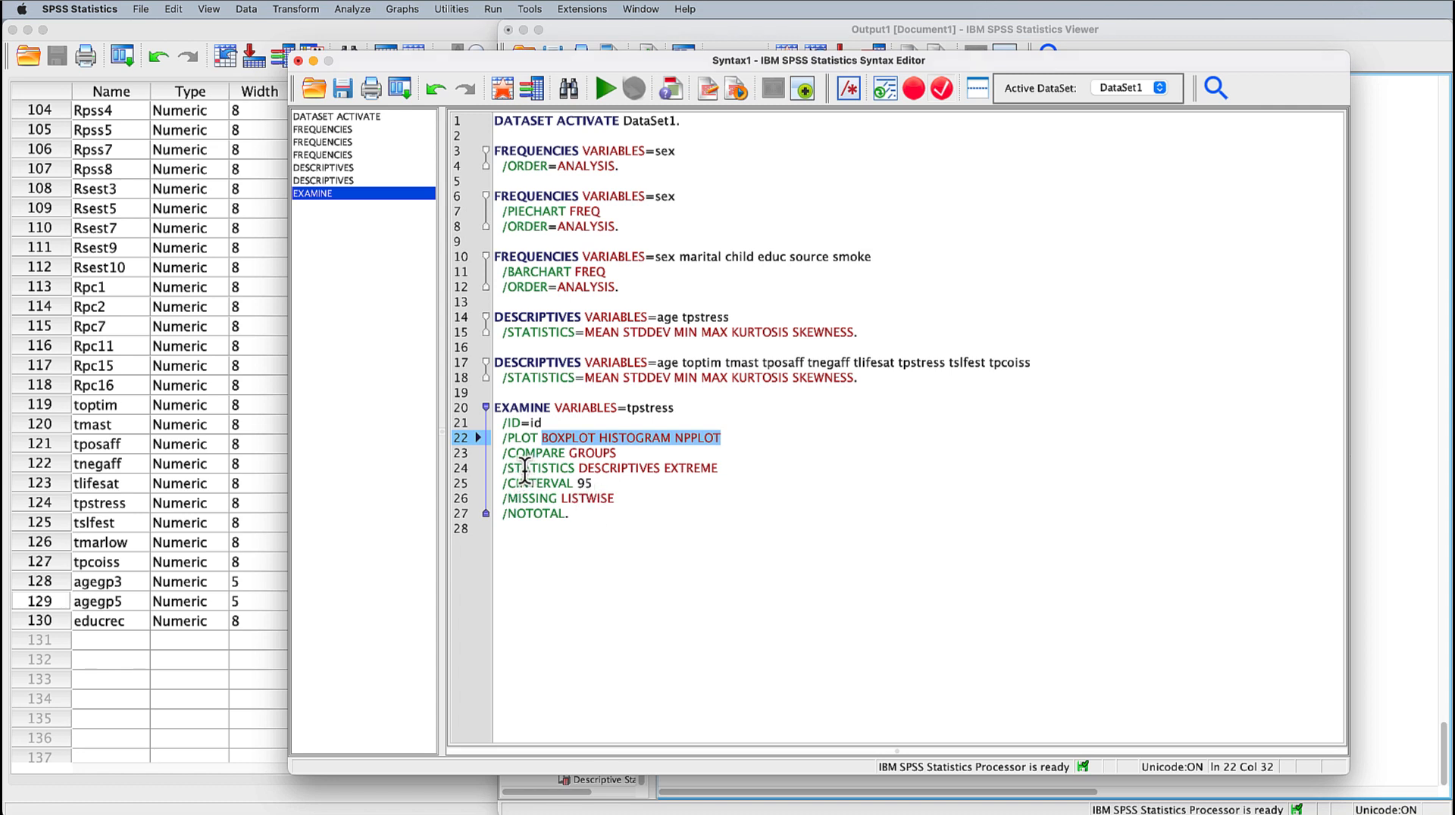
double_click(598, 468)
double_click(685, 467)
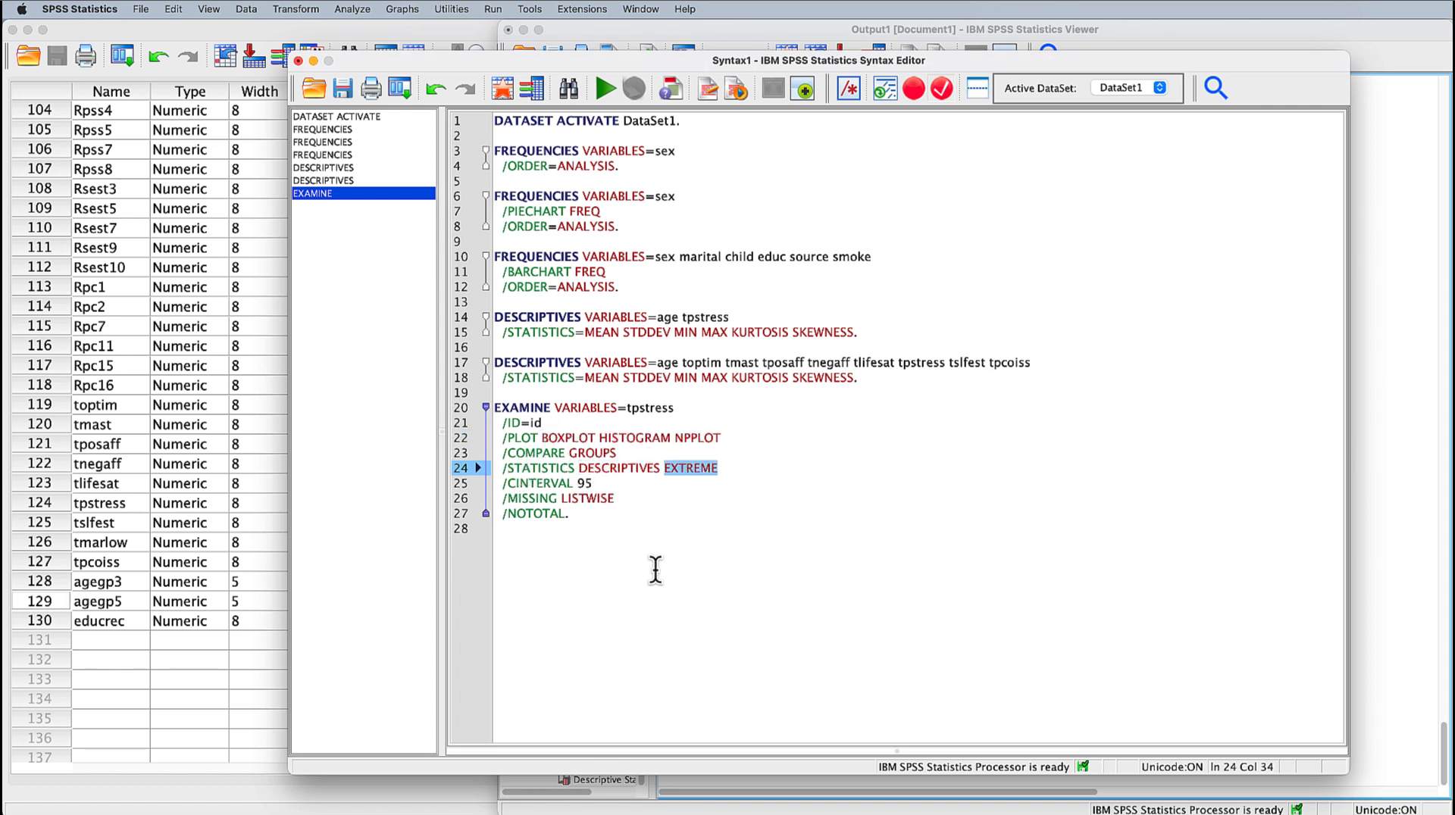
left_click_drag(577, 515, 472, 403)
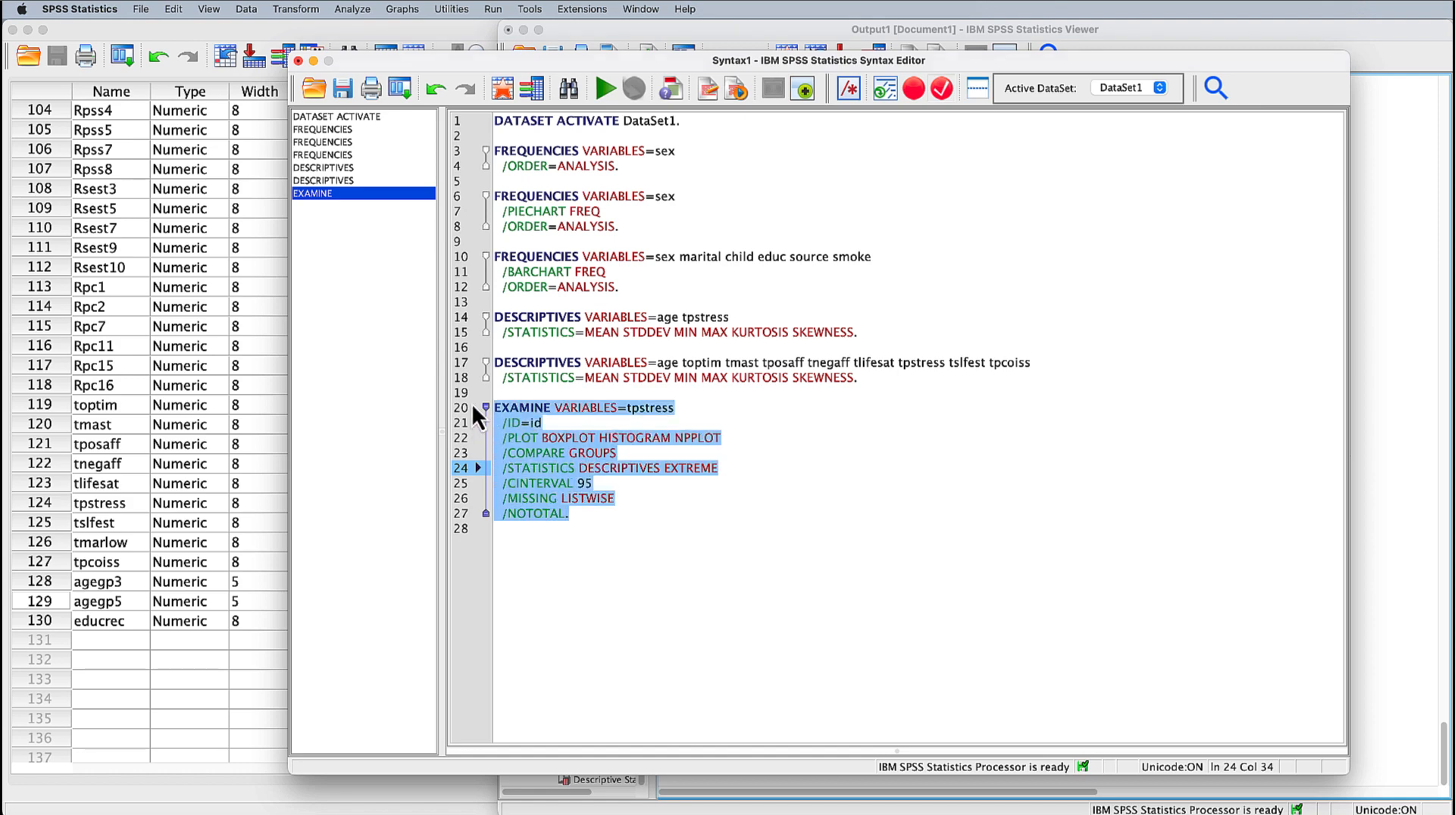
left_click(603, 88)
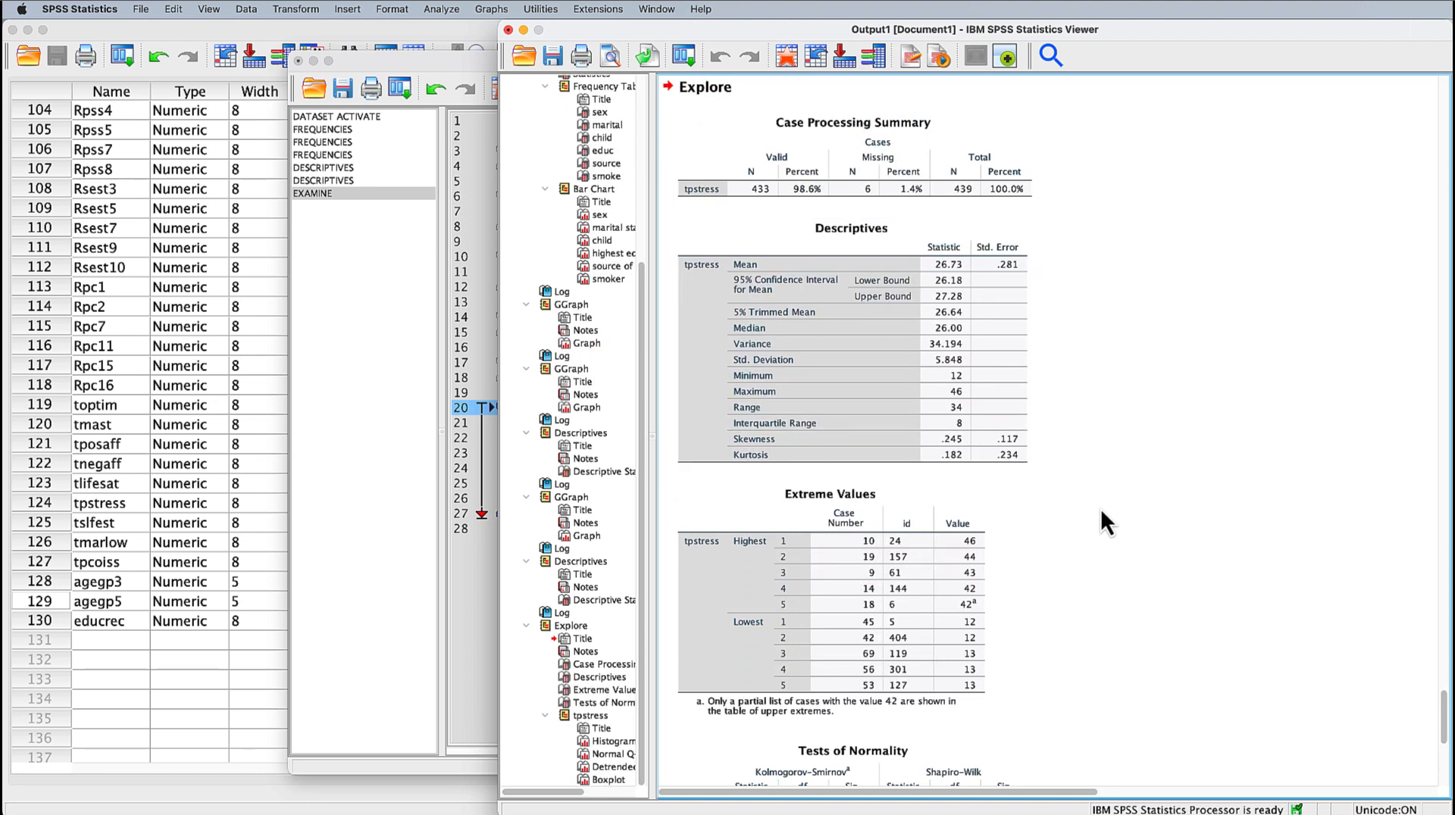
- Examine the Descriptives and Extreme Values tables for tpstress in the Explore output
left_click(866, 285)
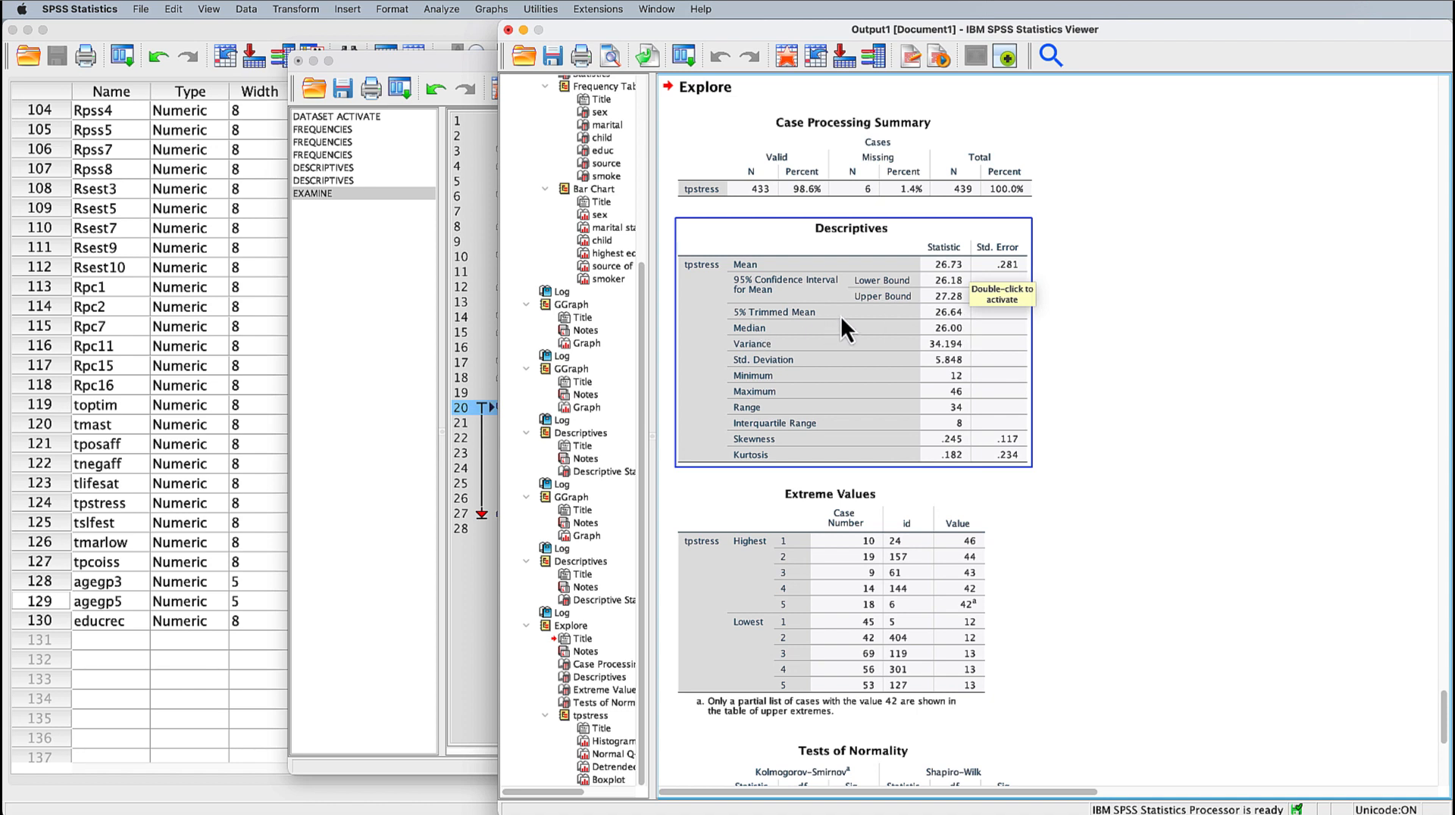
left_click(1074, 316)
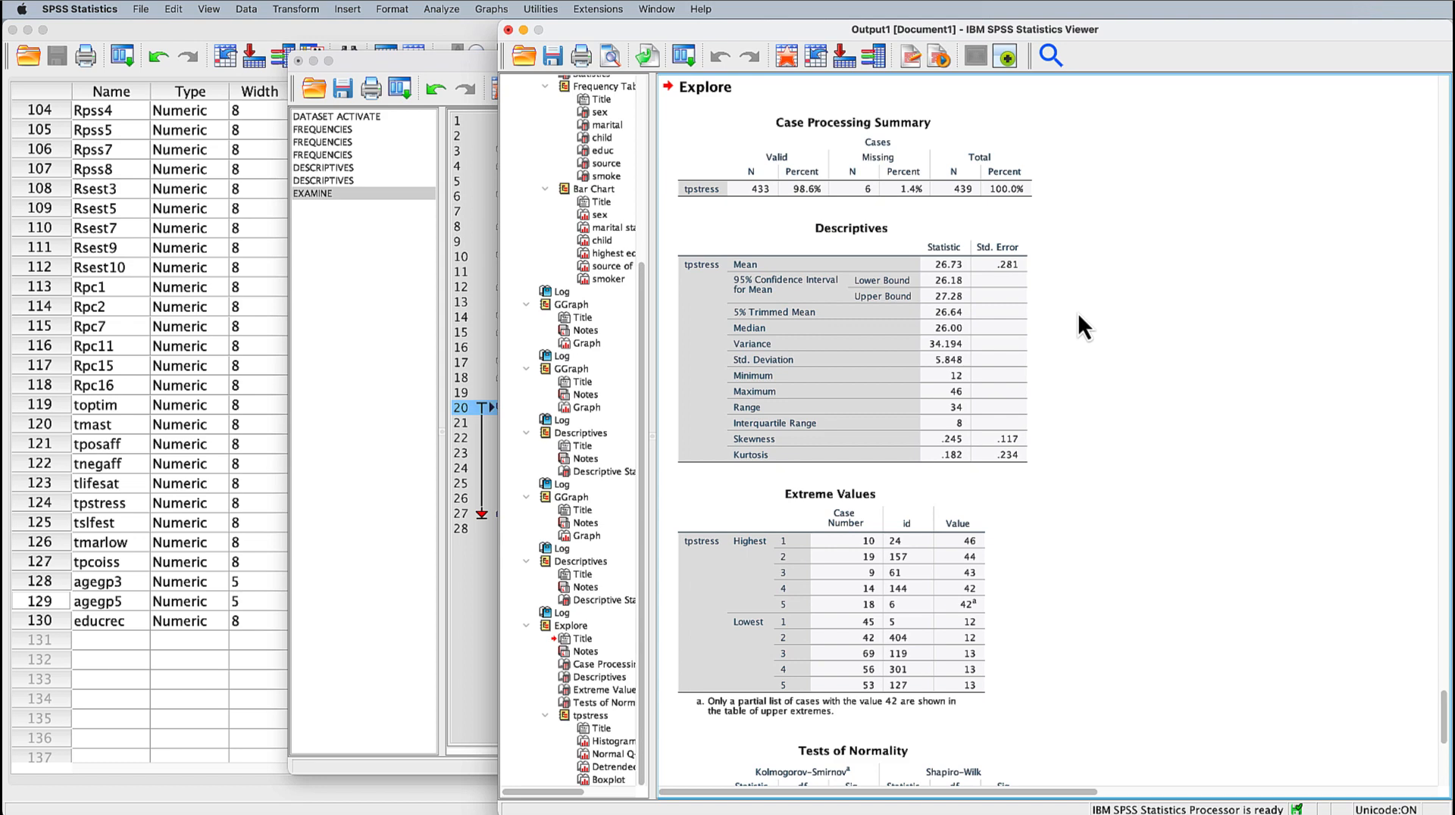
scroll(1136, 356, "down", 5)
left_click(858, 257)
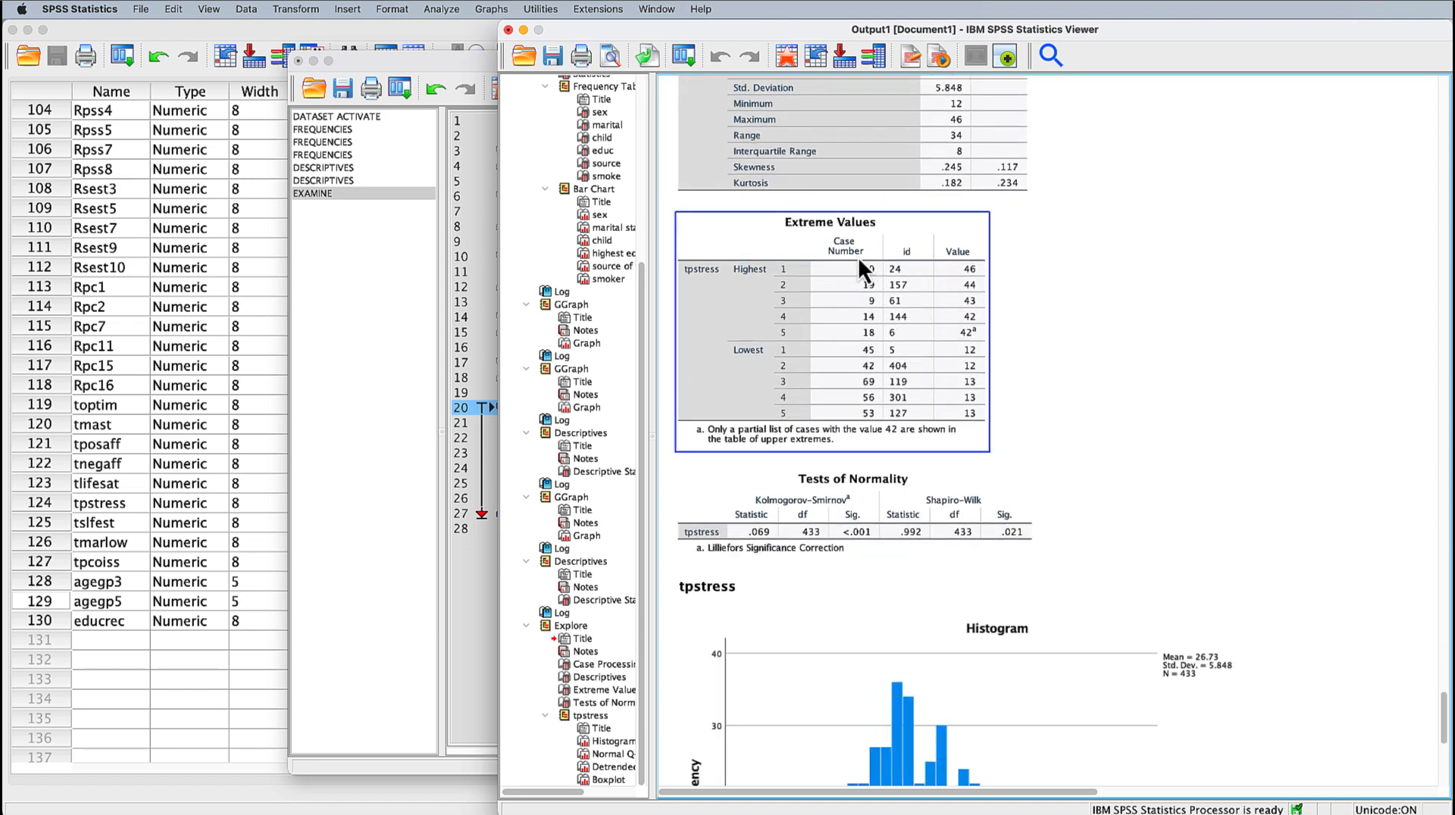
left_click(1112, 311)
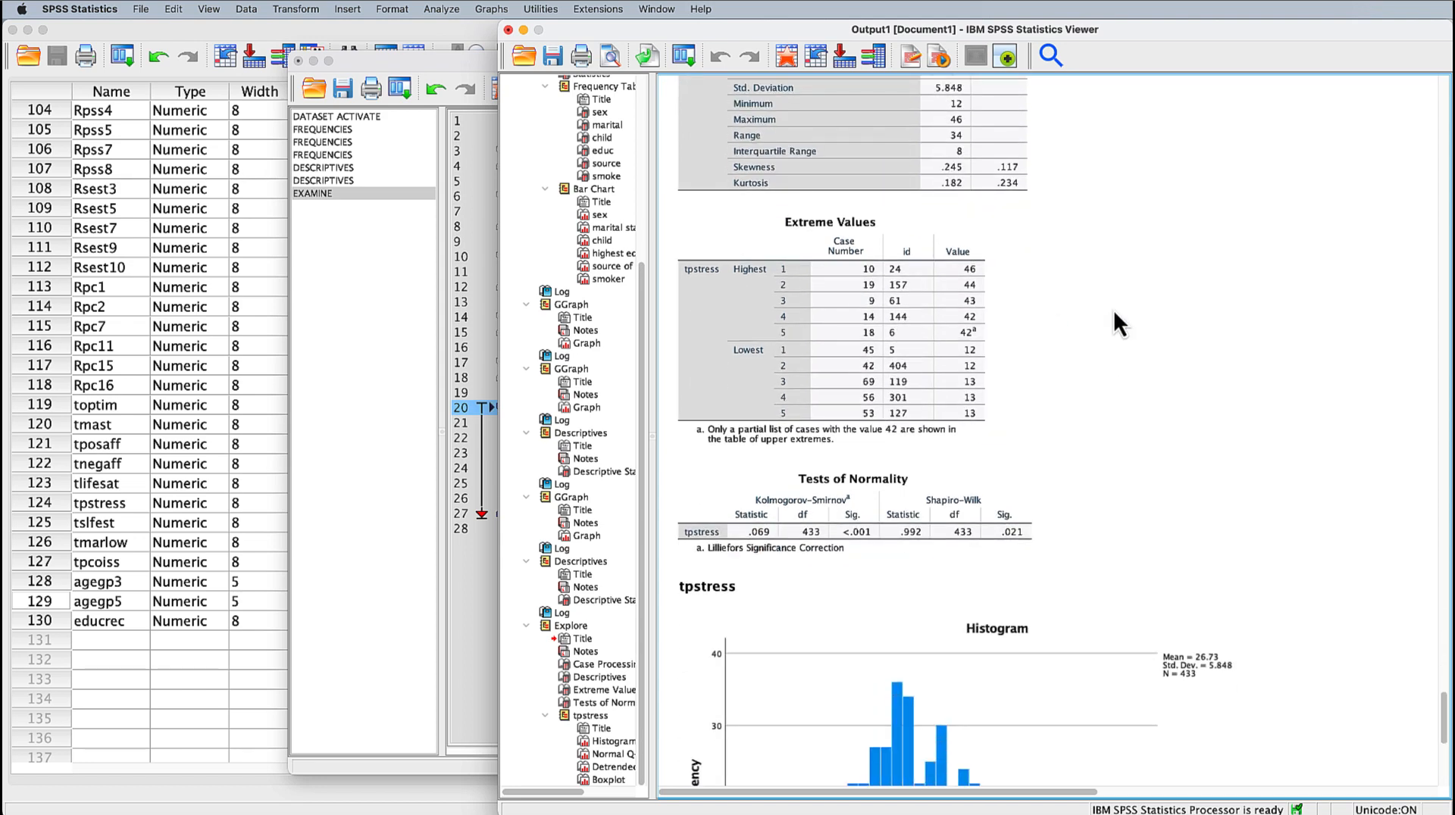
left_click(792, 282)
scroll(1133, 334, "down", 3)
scroll(1134, 333, "up", 3)
- Examine the Tests of Normality results for tpstress, including the Kolmogorov-Smirnov and Shapiro-Wilk significance values
scroll(1066, 284, "down", 5)
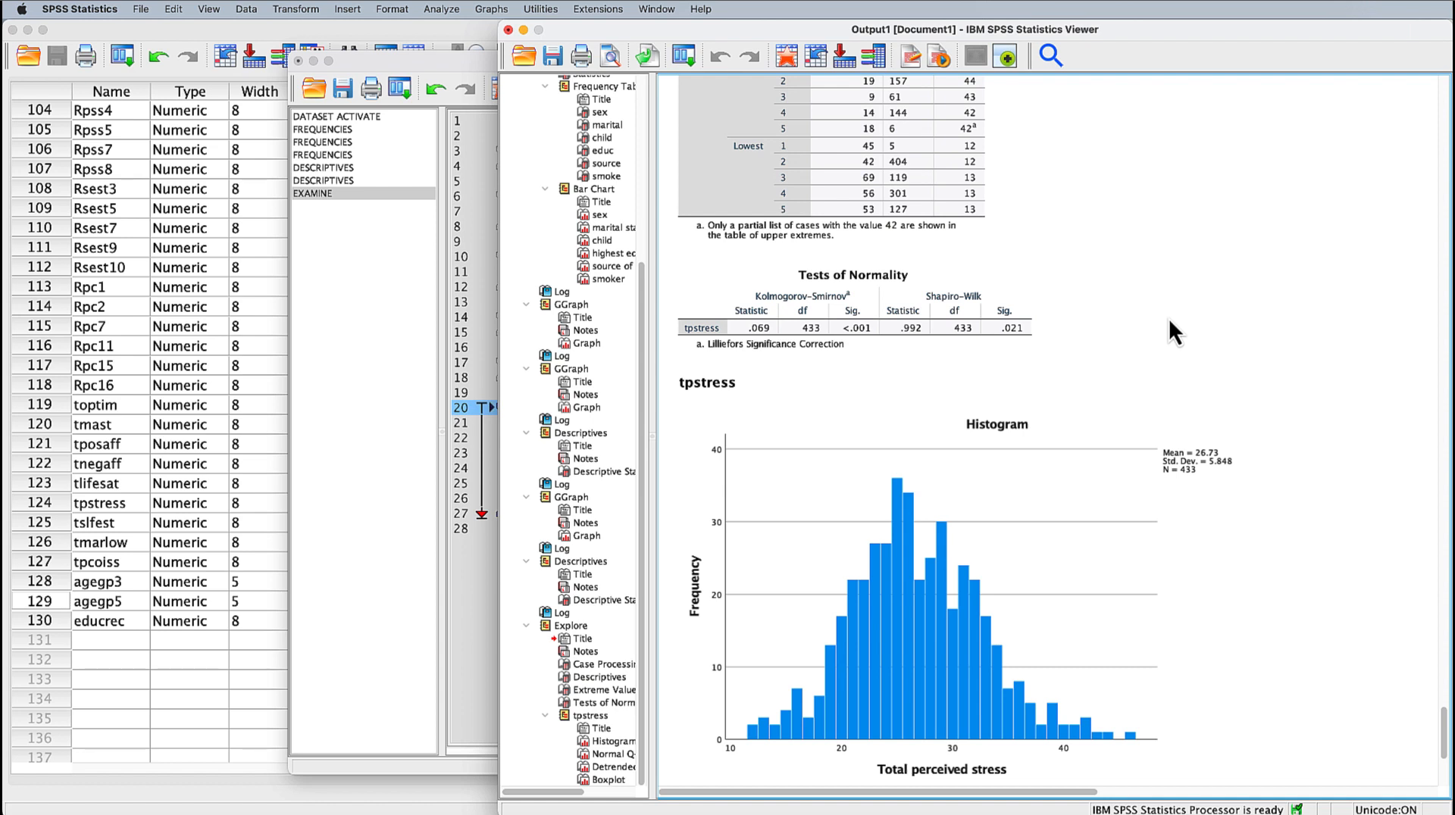
left_click(1025, 348)
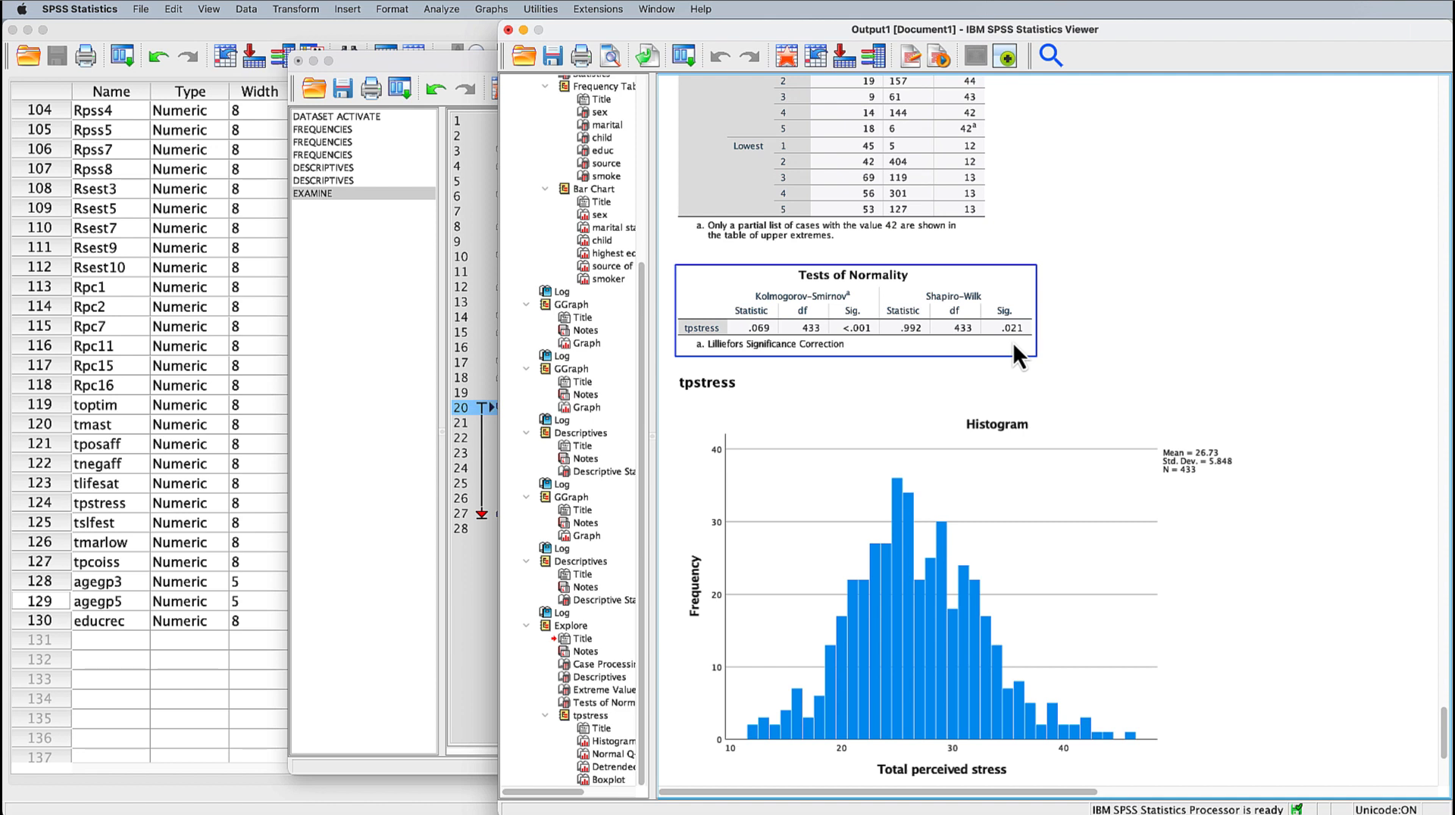
left_click(1162, 346)
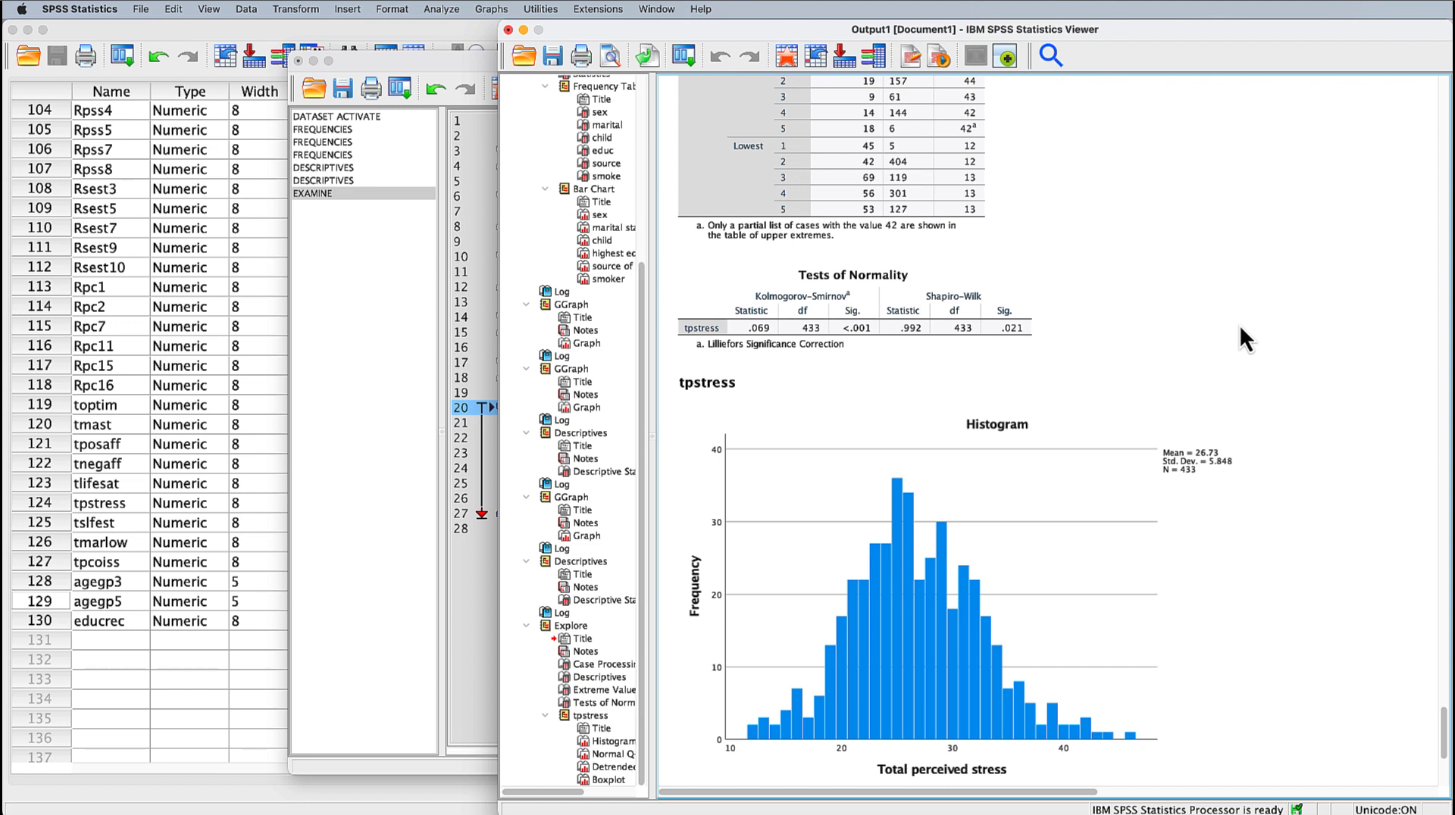
left_click(877, 333)
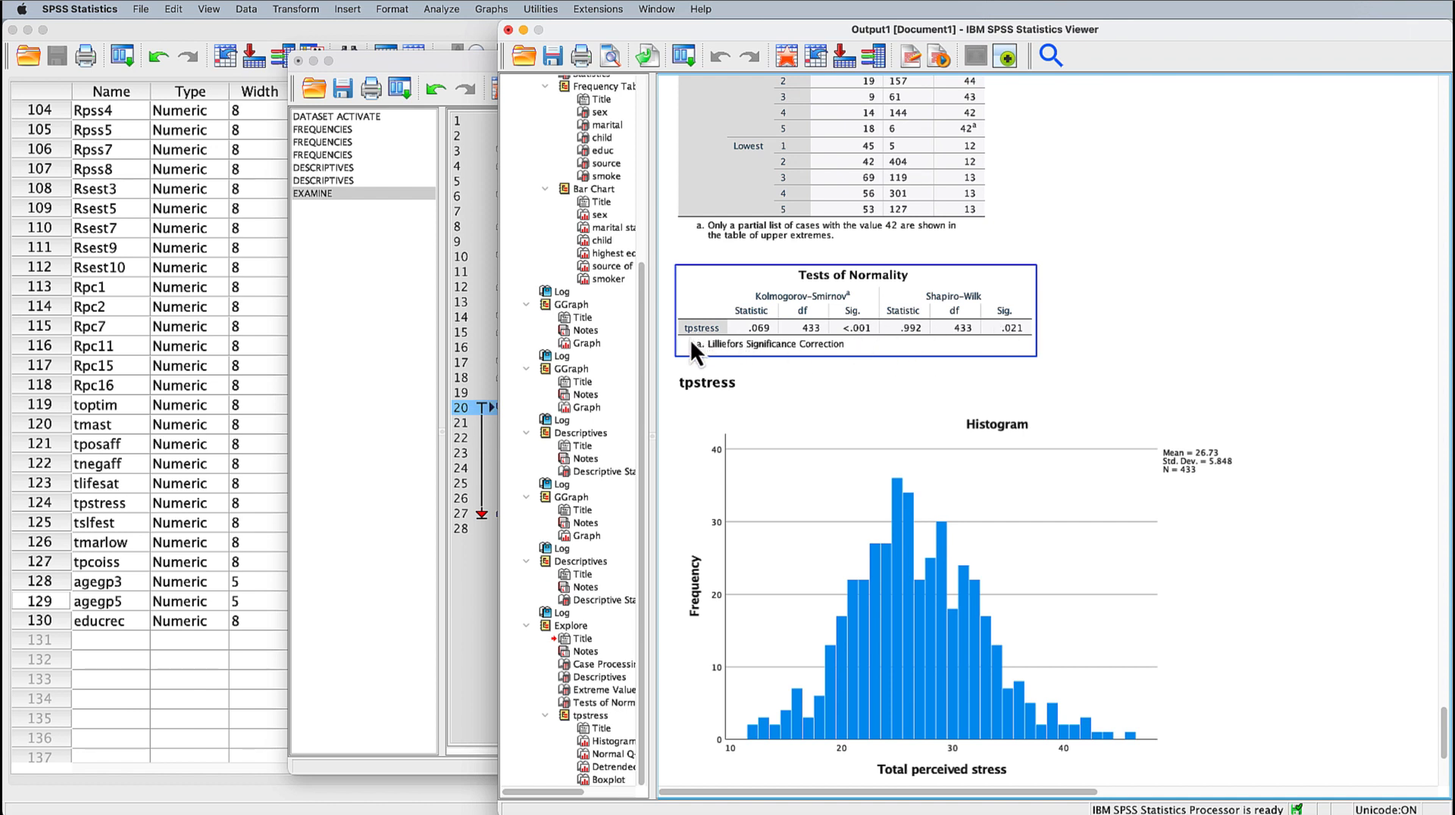
left_click(1208, 338)
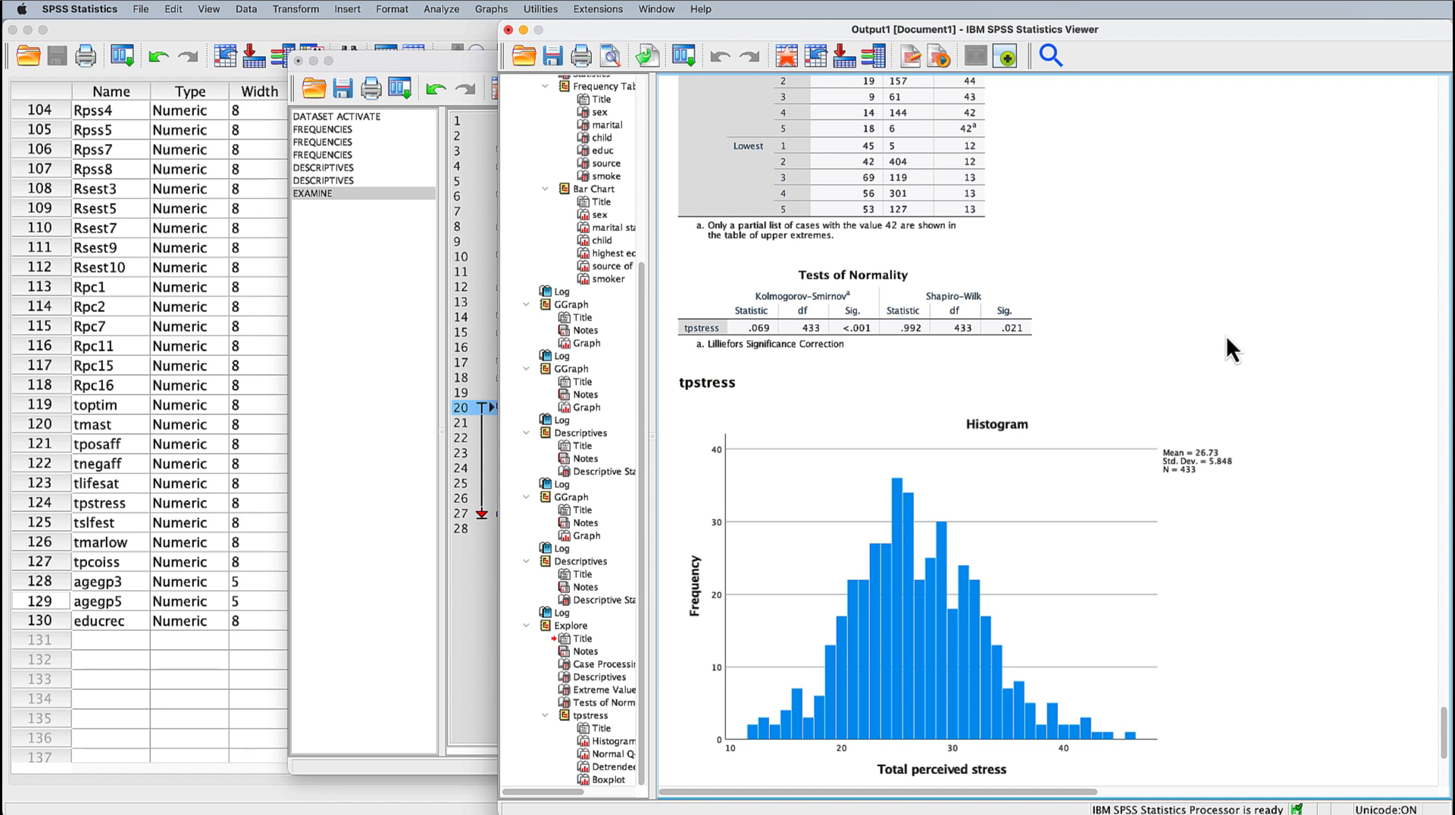
- Examine the Total perceived stress histogram alongside the Tests of Normality table in the Explore output
left_click(1017, 344)
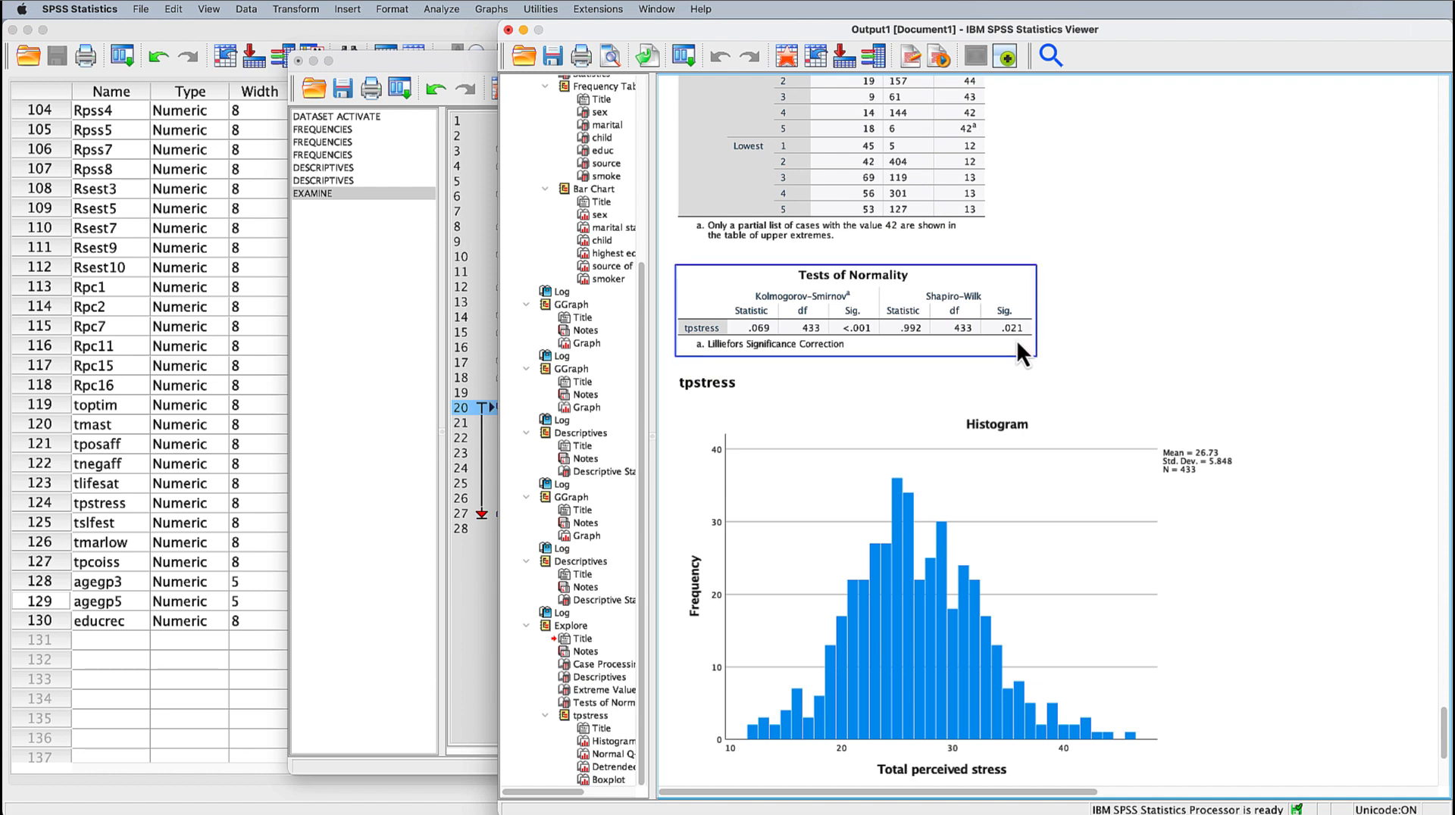
left_click(1174, 338)
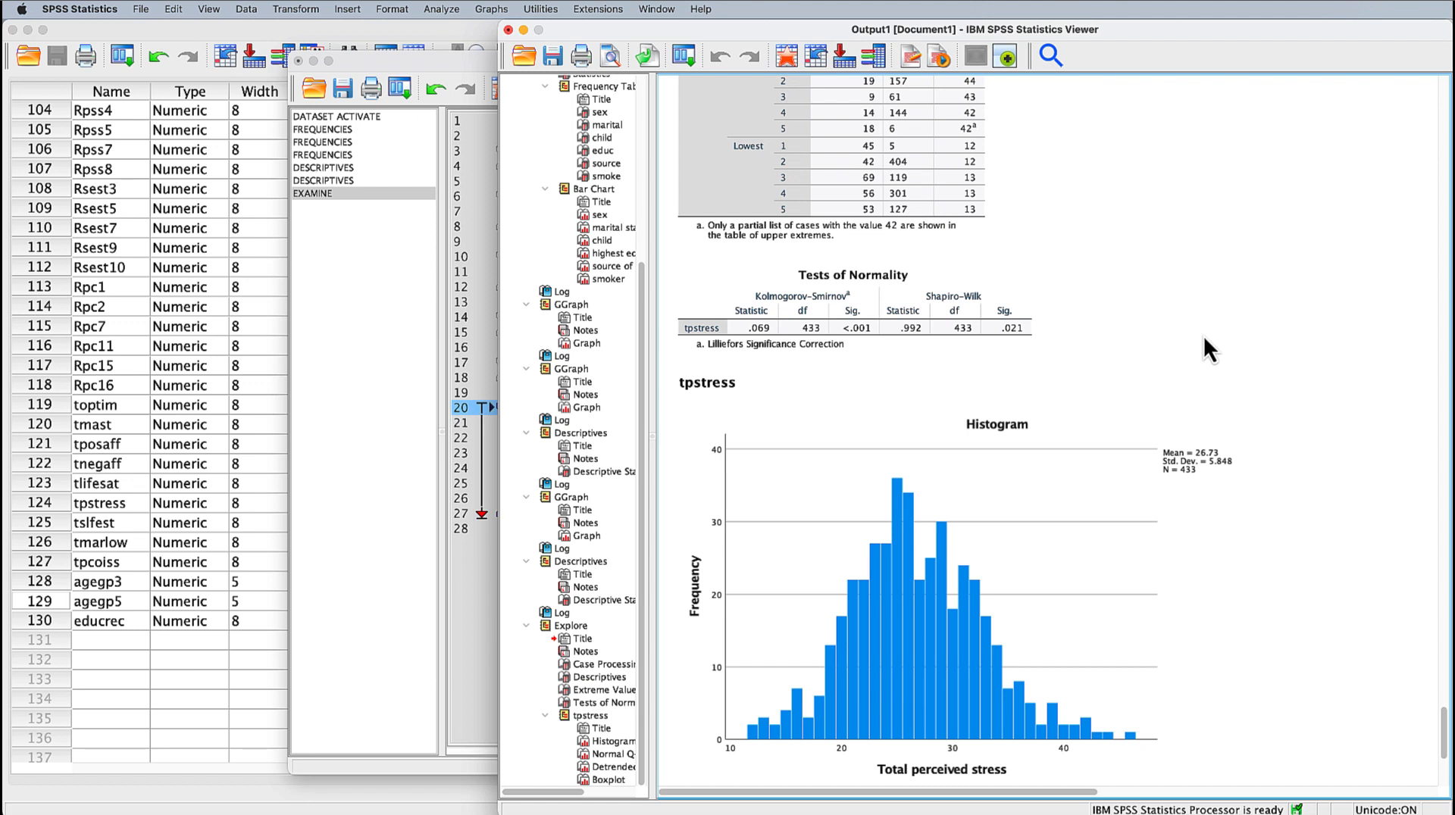
scroll(1203, 335, "down", 3)
left_click(1203, 335)
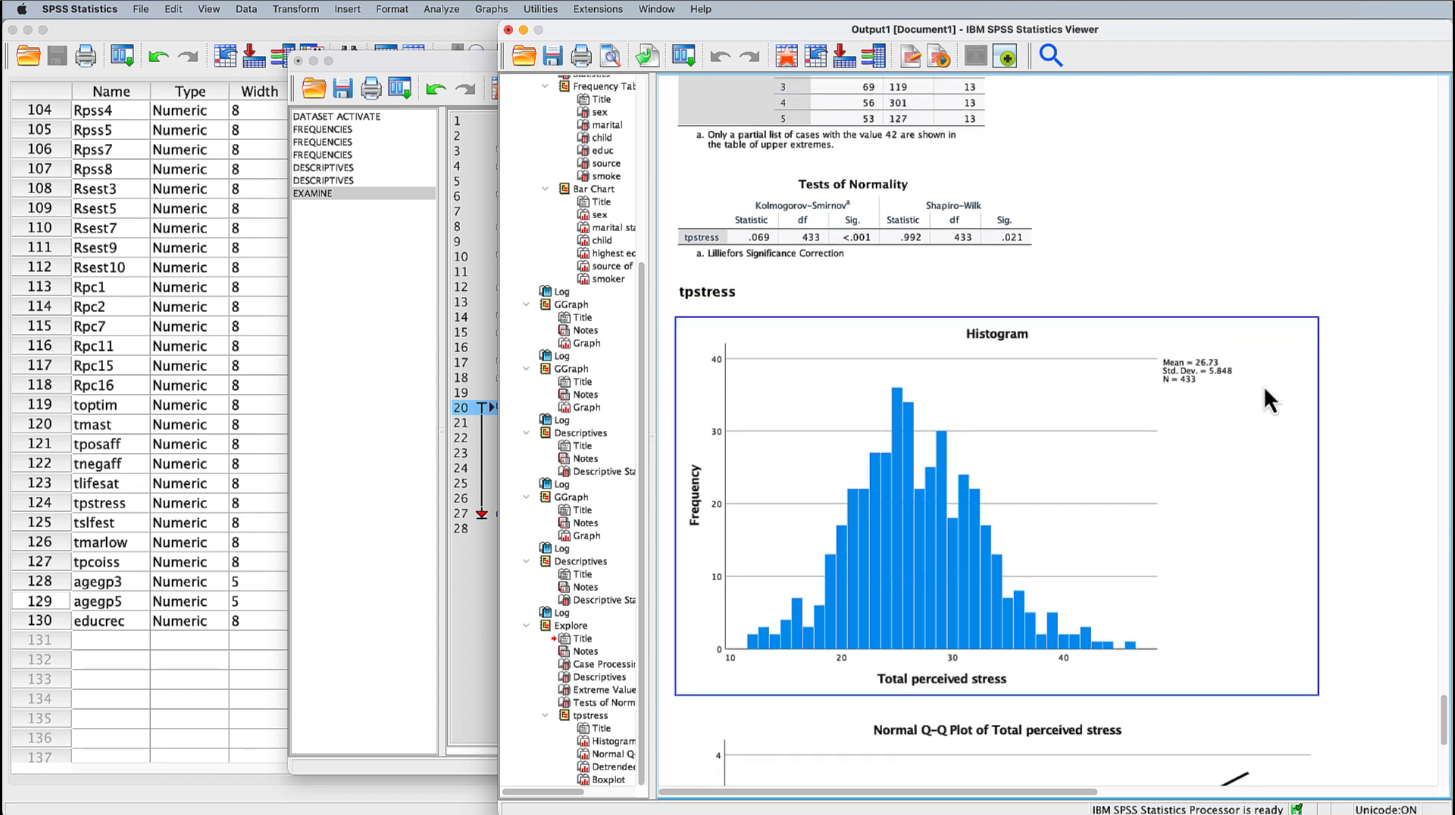
left_click(1383, 402)
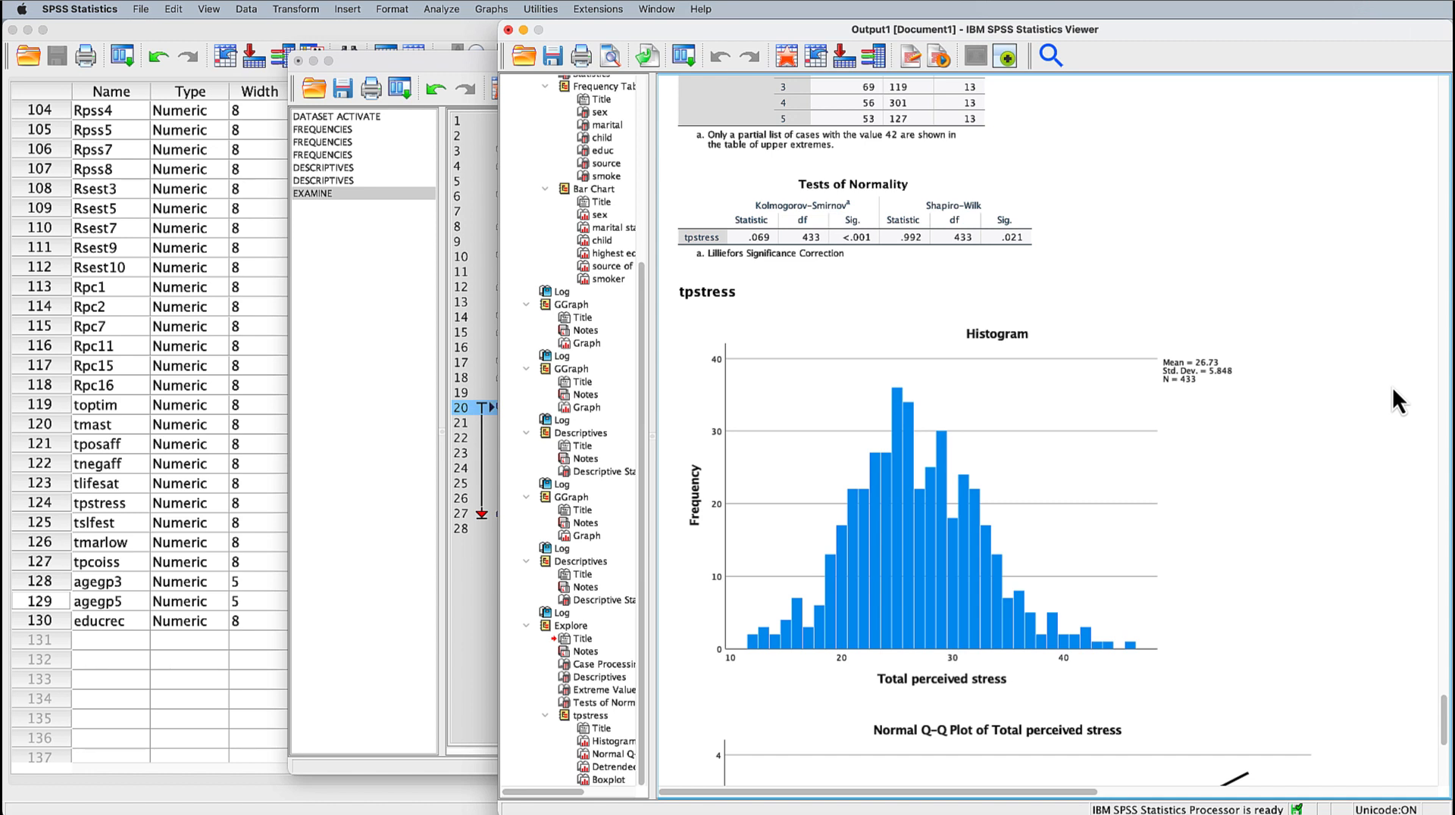
scroll(1395, 398, "down", 5)
left_click(985, 269)
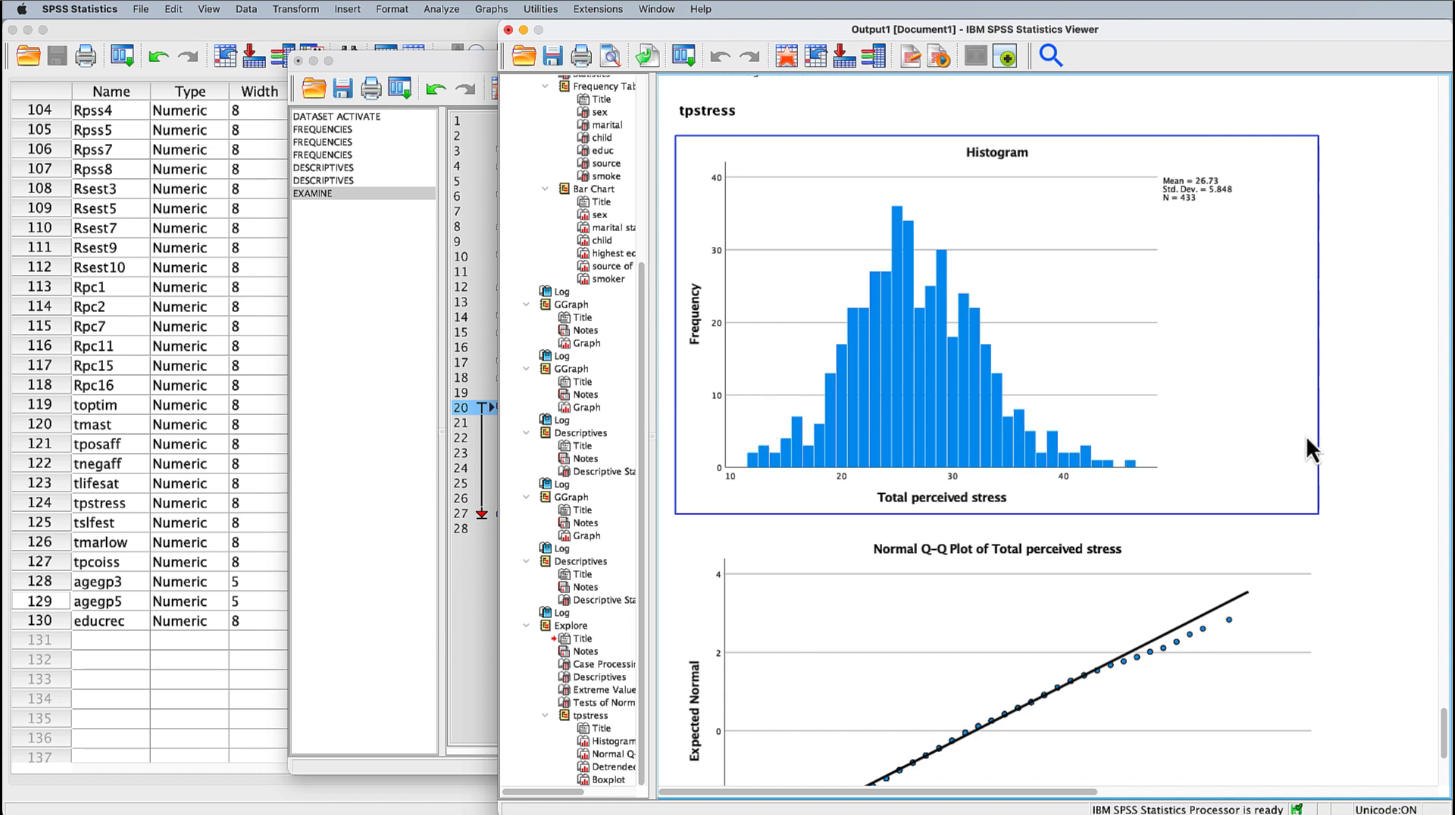
left_click(1375, 422)
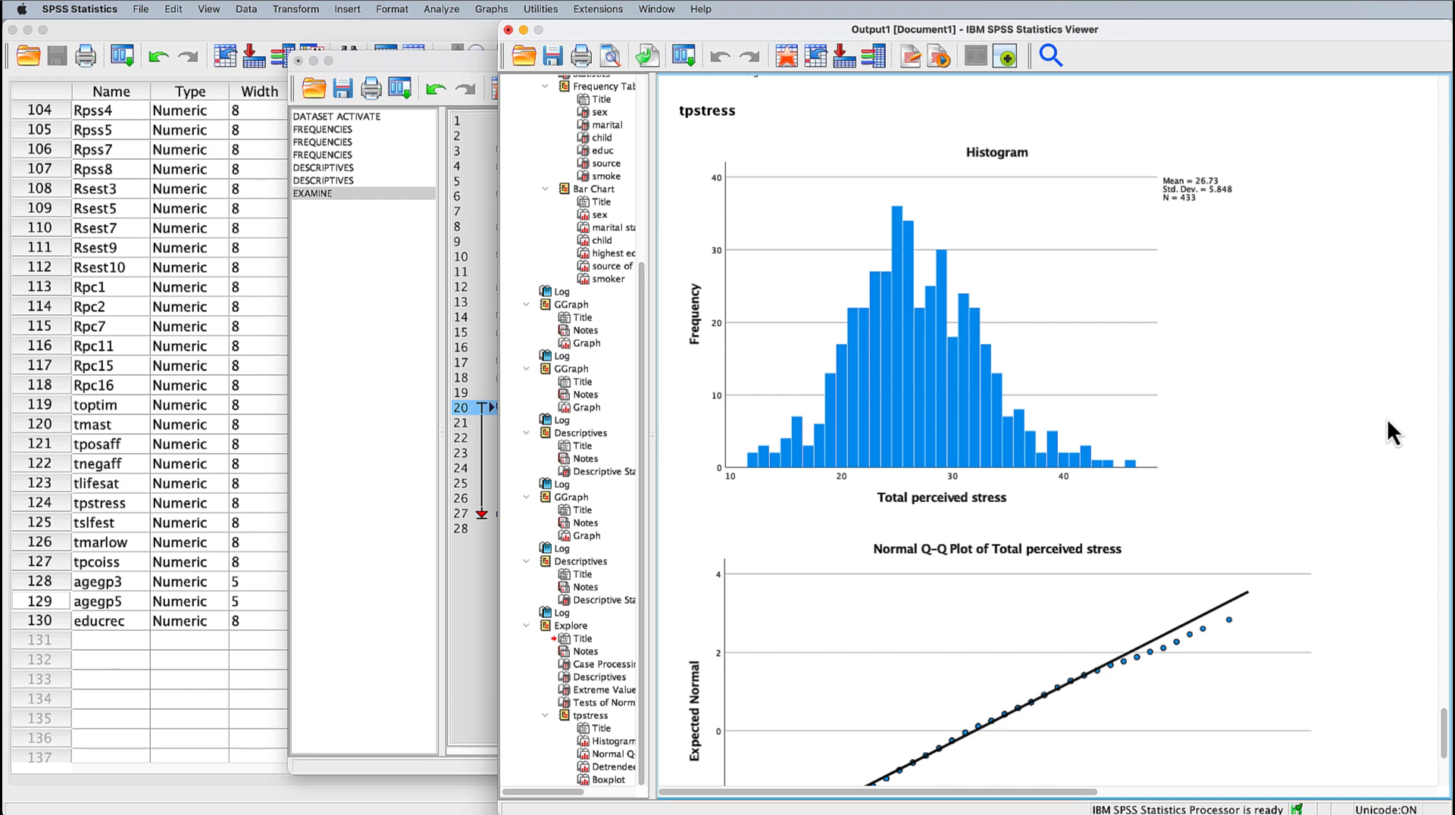
- Examine the Normal Q-Q plot, Detrended Normal Q-Q plot and boxplot of Total perceived stress
scroll(1386, 418, "down", 5)
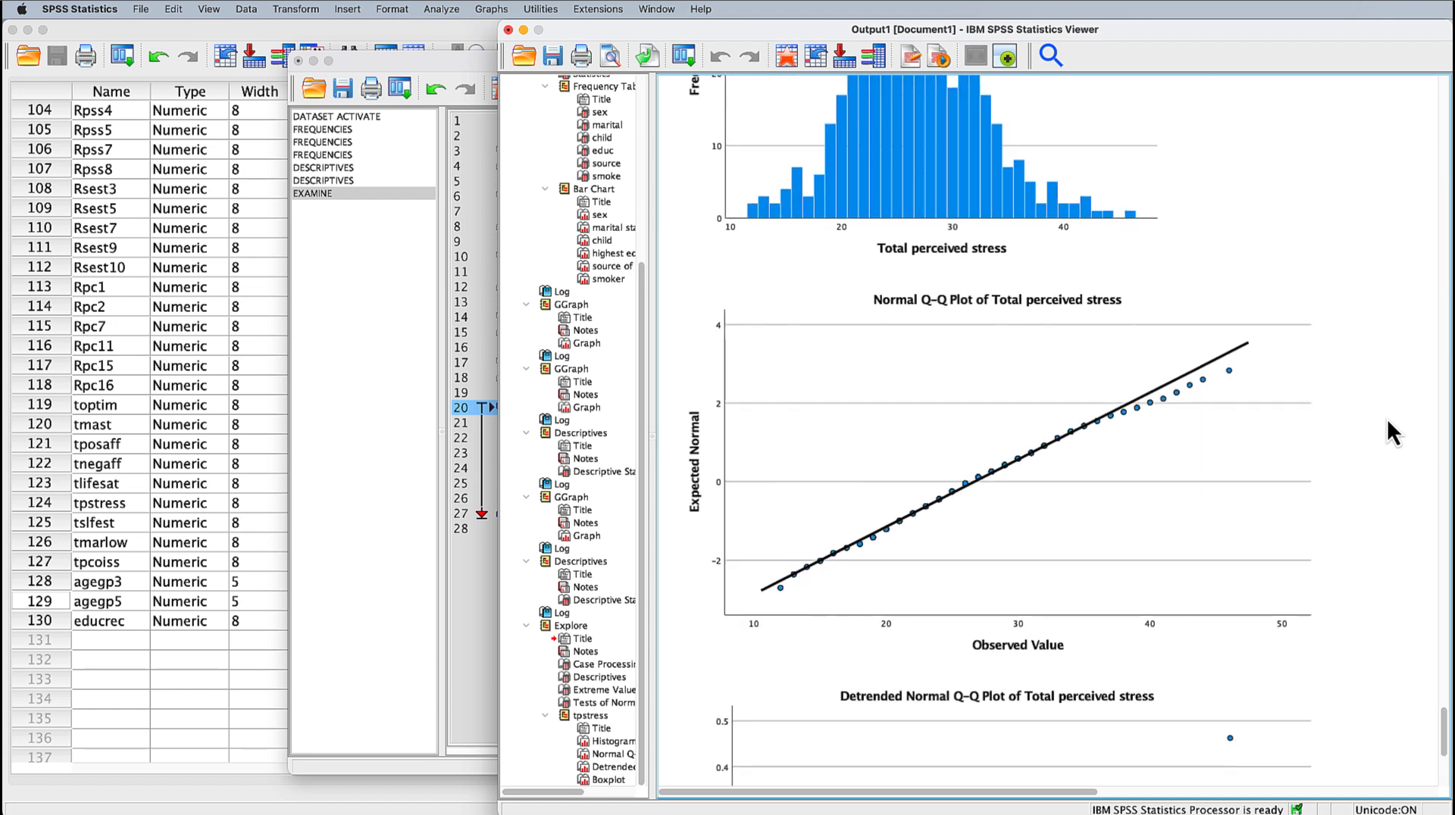
left_click(1270, 353)
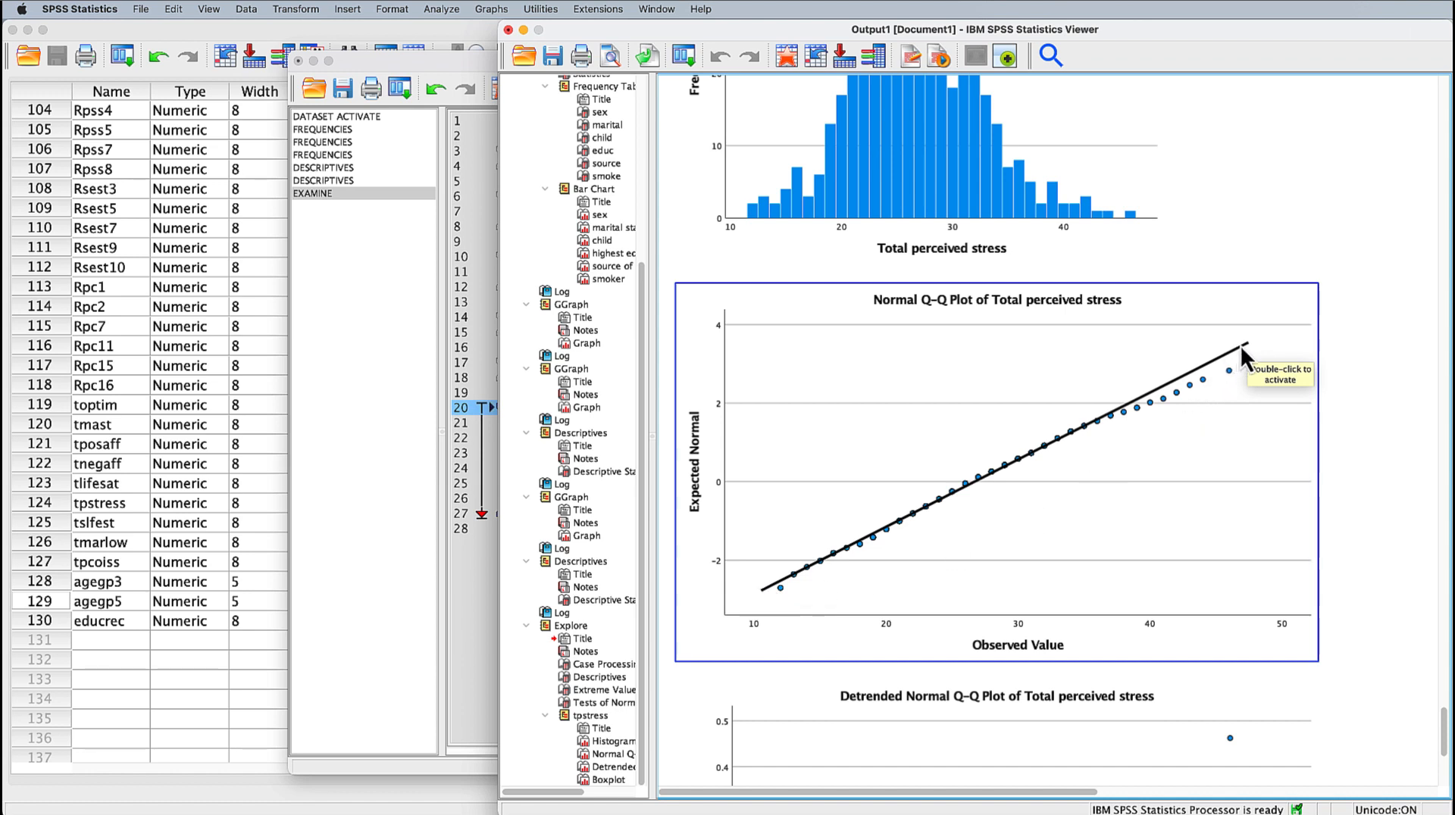
left_click(1376, 329)
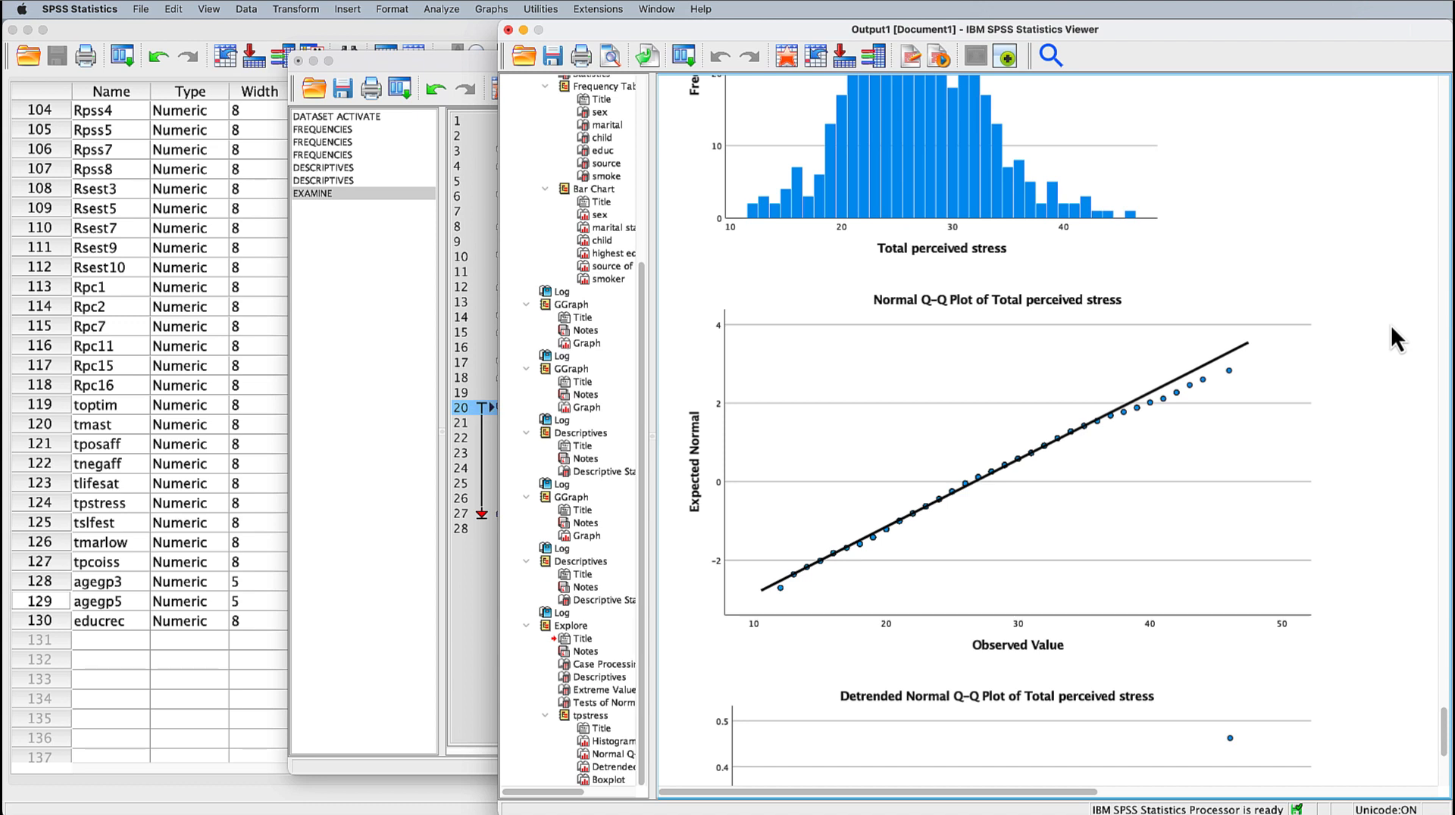
left_click(1212, 366)
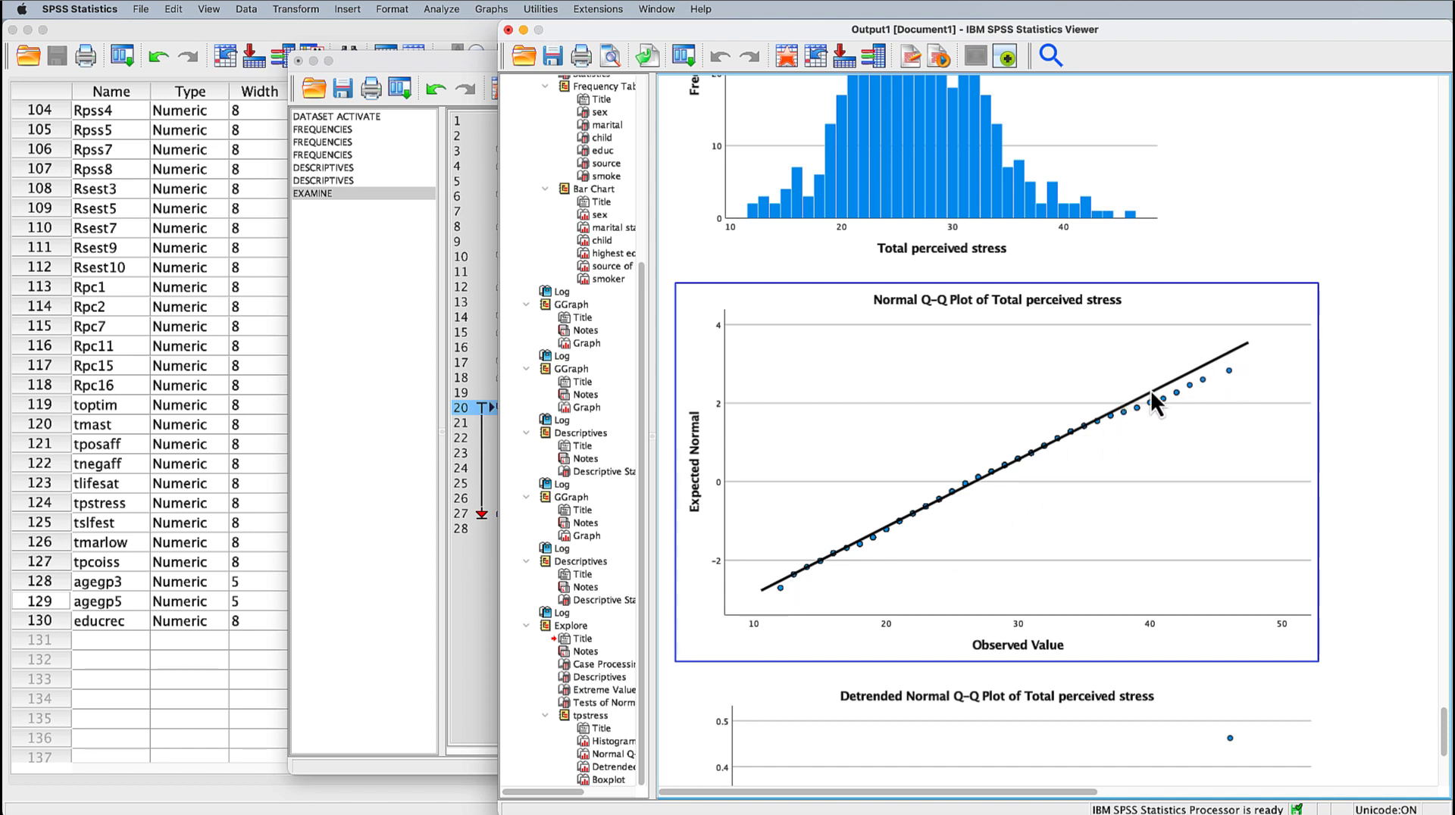
left_click(1371, 346)
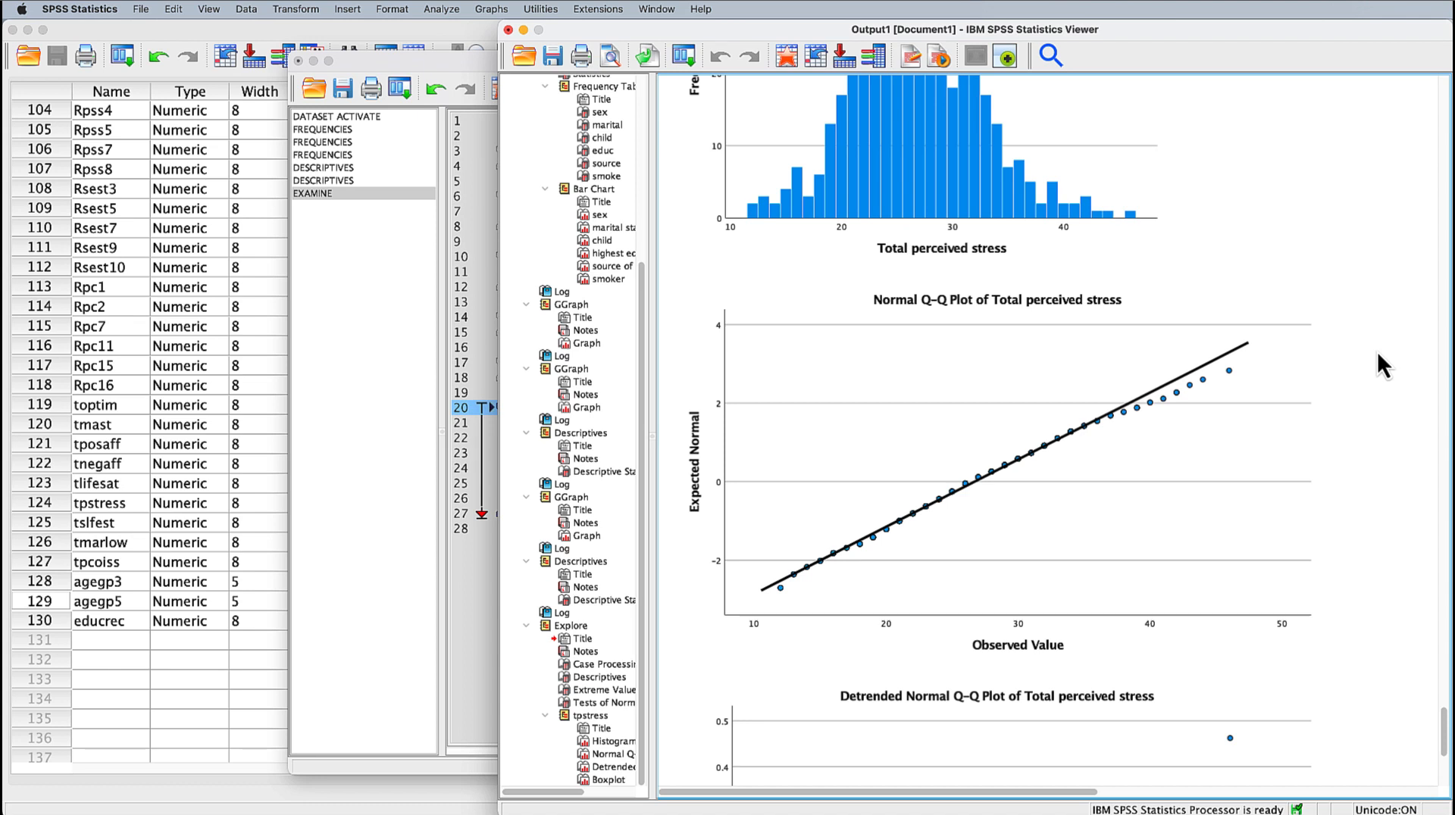
scroll(1377, 353, "down", 5)
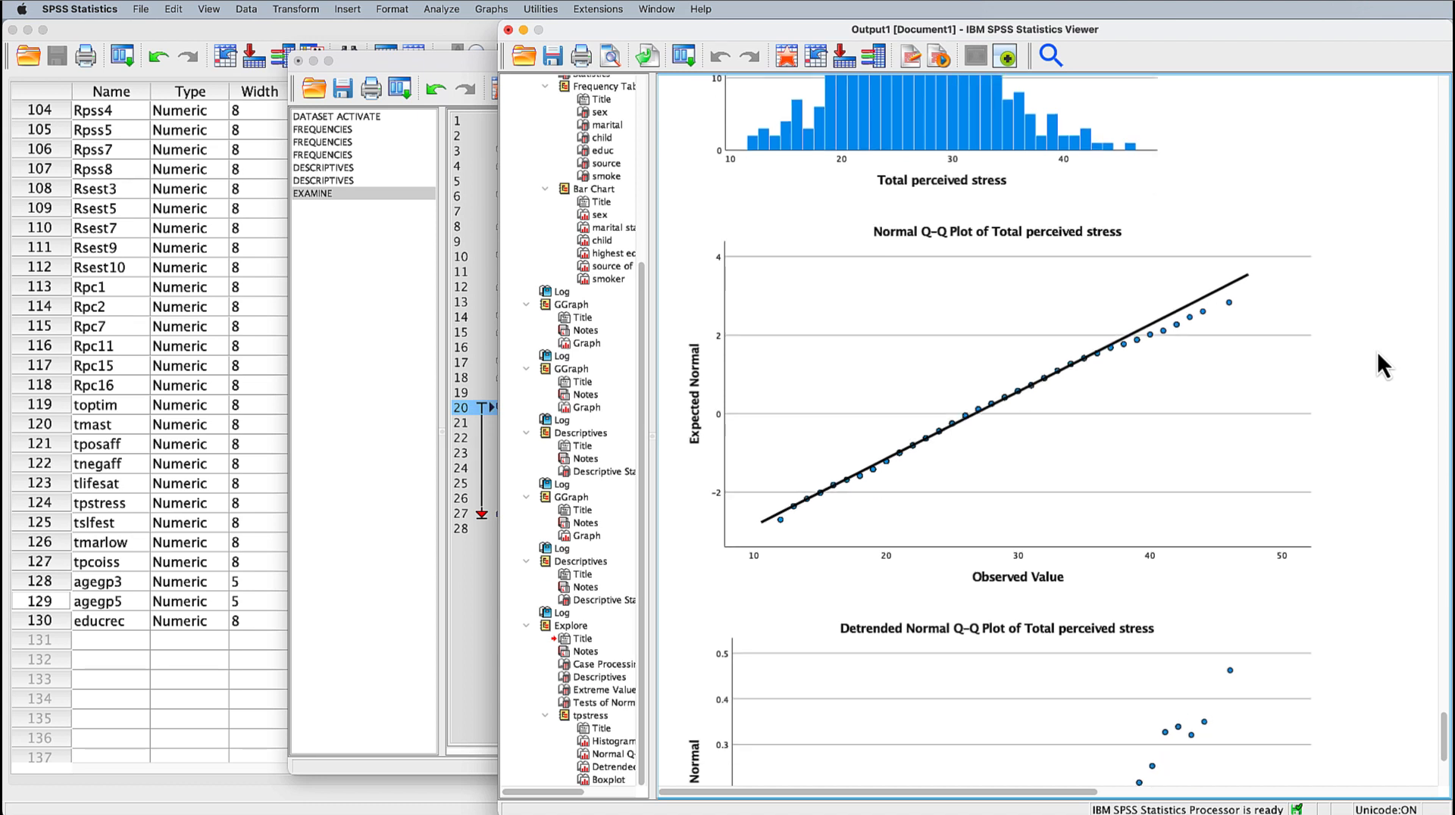
scroll(1376, 352, "down", 12)
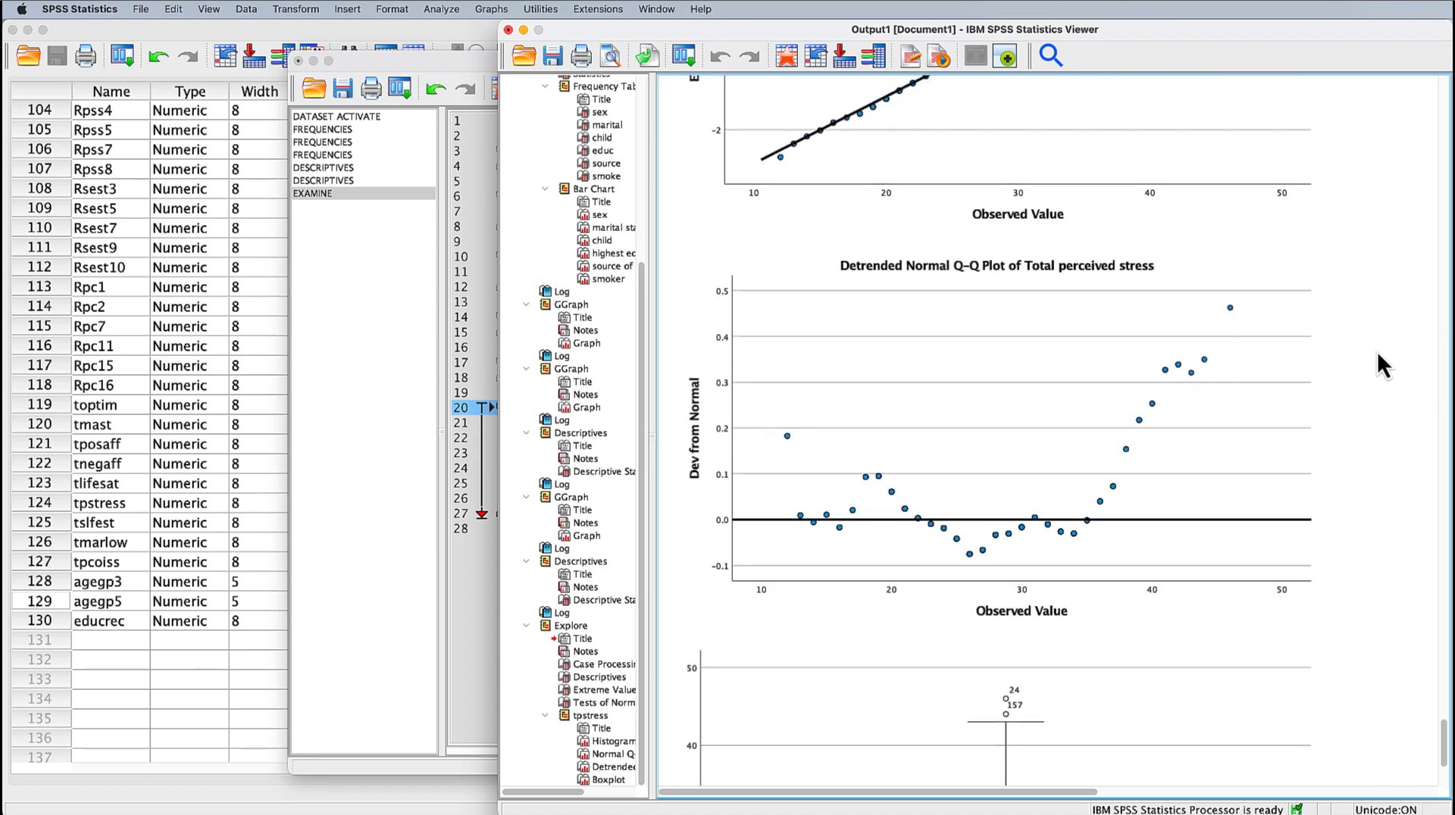
left_click(1234, 471)
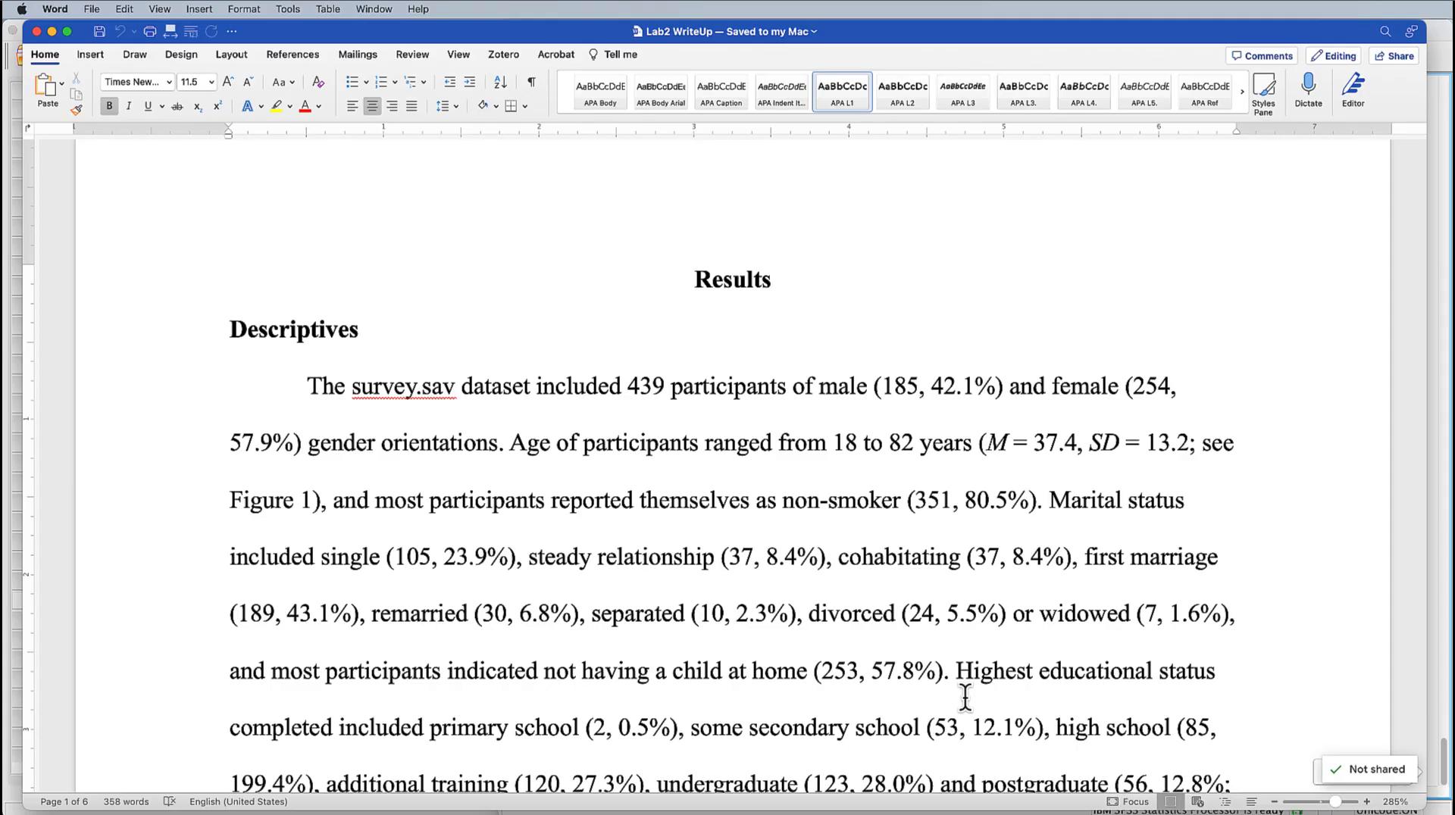
- Read the participant descriptives and constructs-of-interest paragraphs in the Results section of the Lab2 WriteUp document in Word
scroll(964, 697, "down", 2)
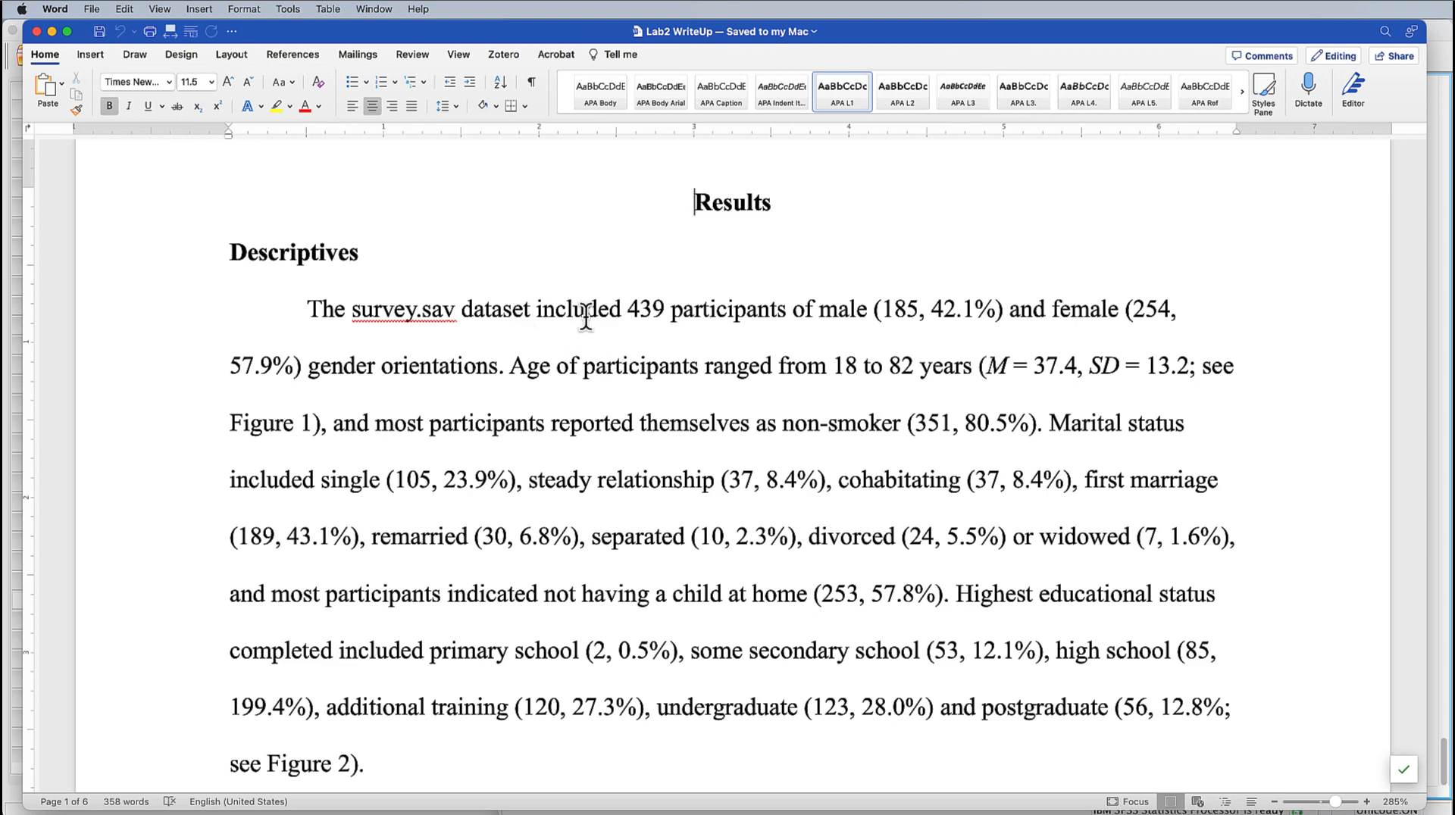
scroll(739, 576, "down", 3)
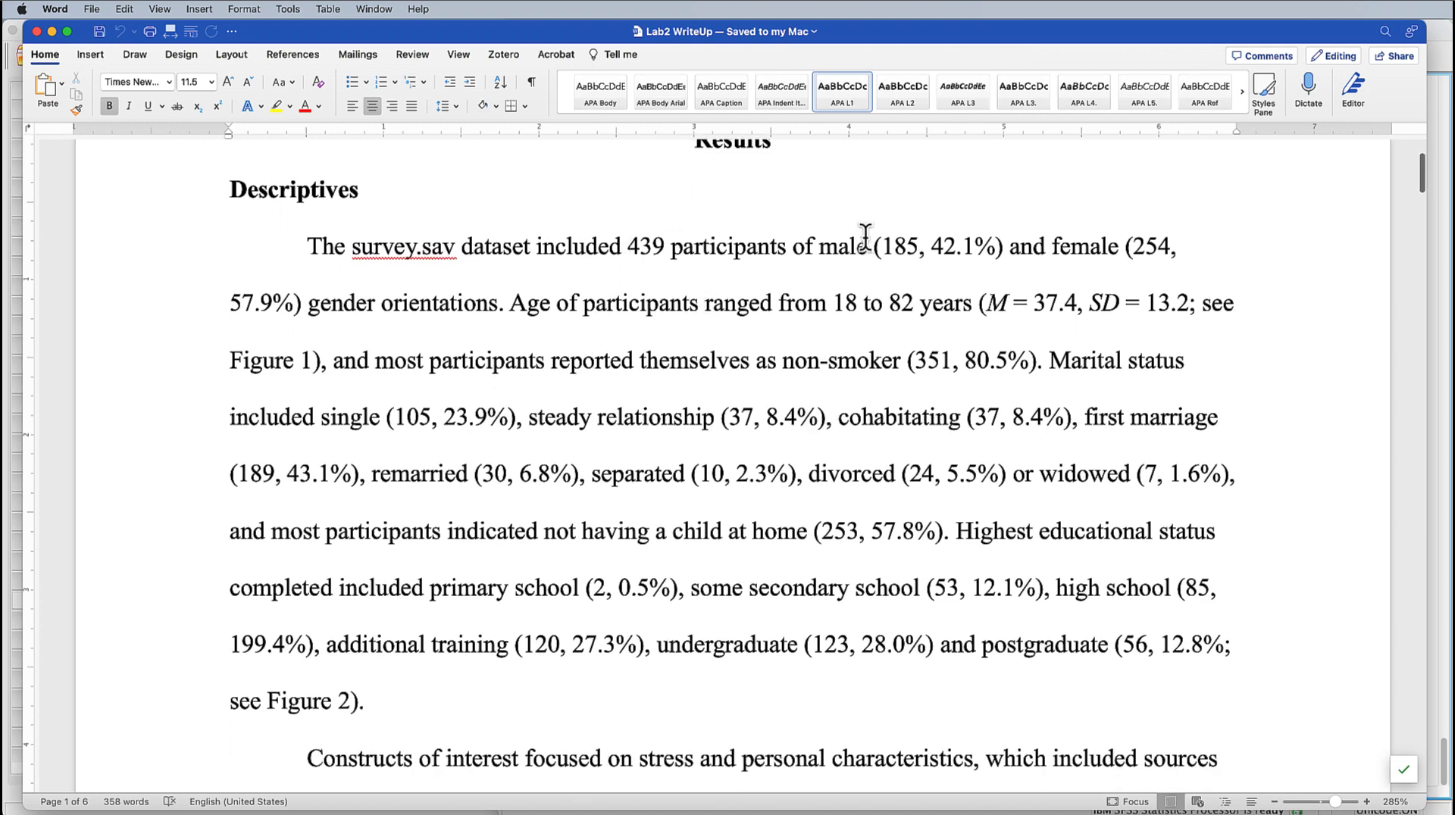
left_click_drag(792, 247, 1148, 235)
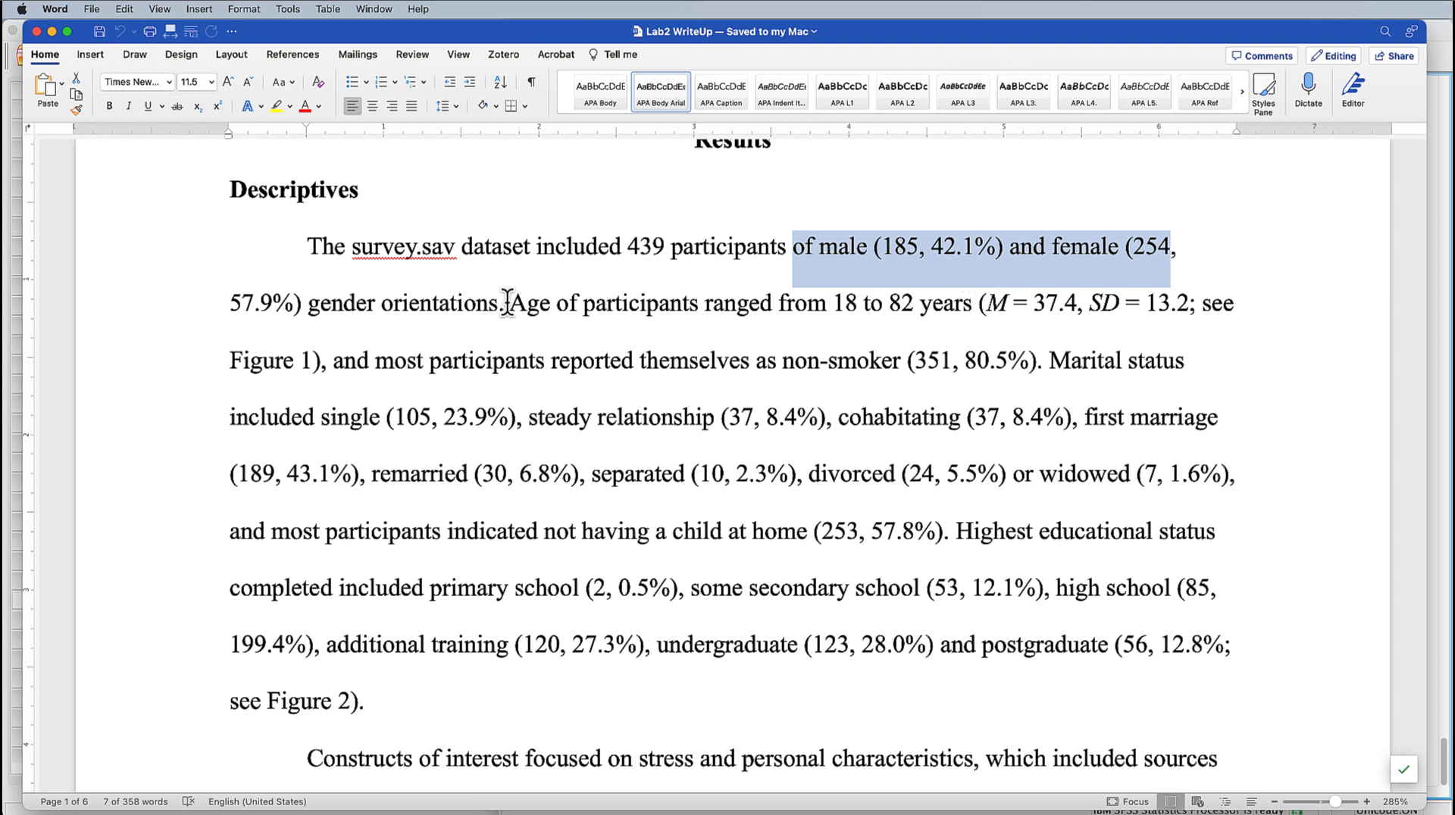
left_click_drag(506, 303, 1184, 294)
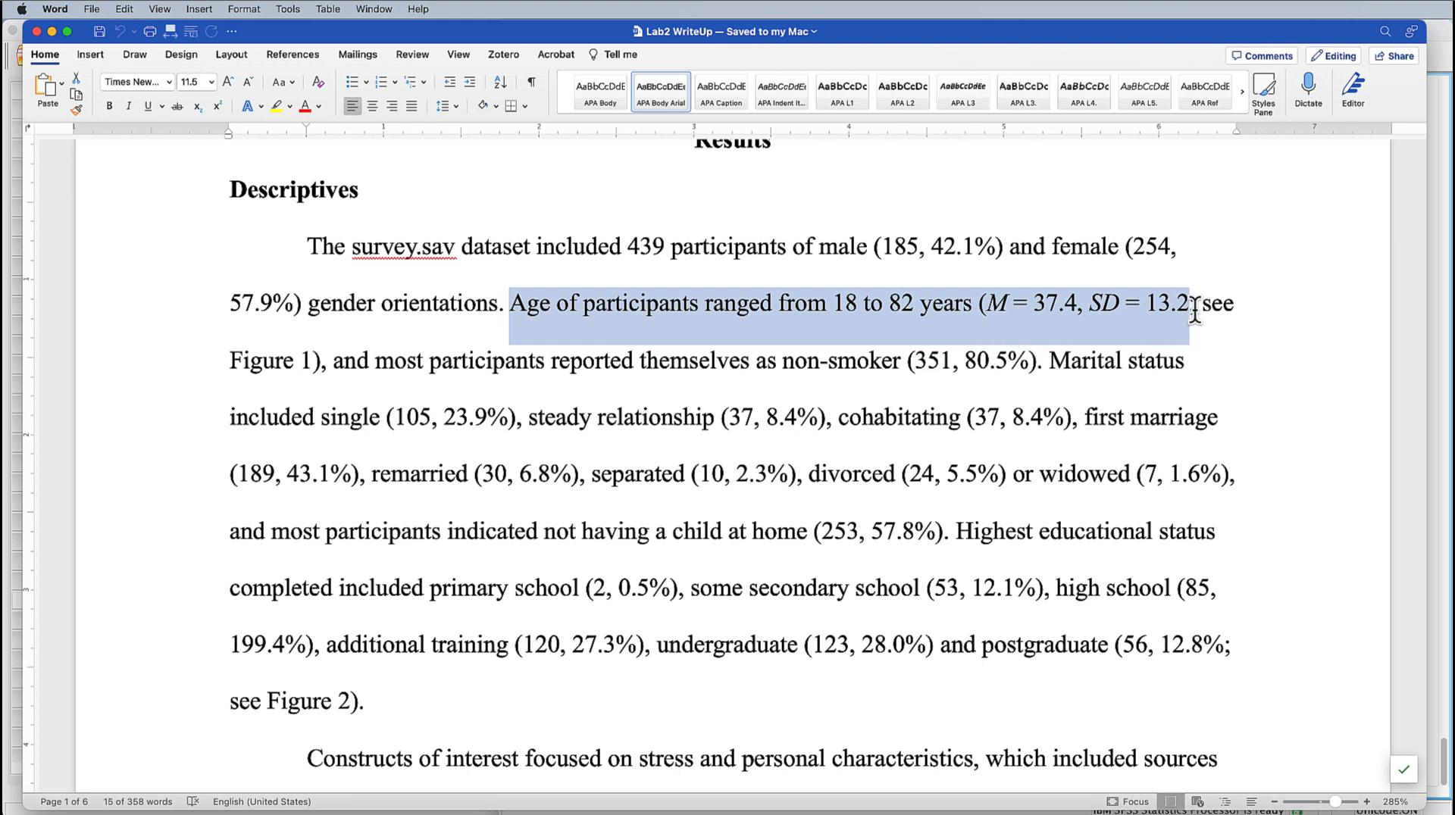
left_click_drag(1201, 307, 313, 357)
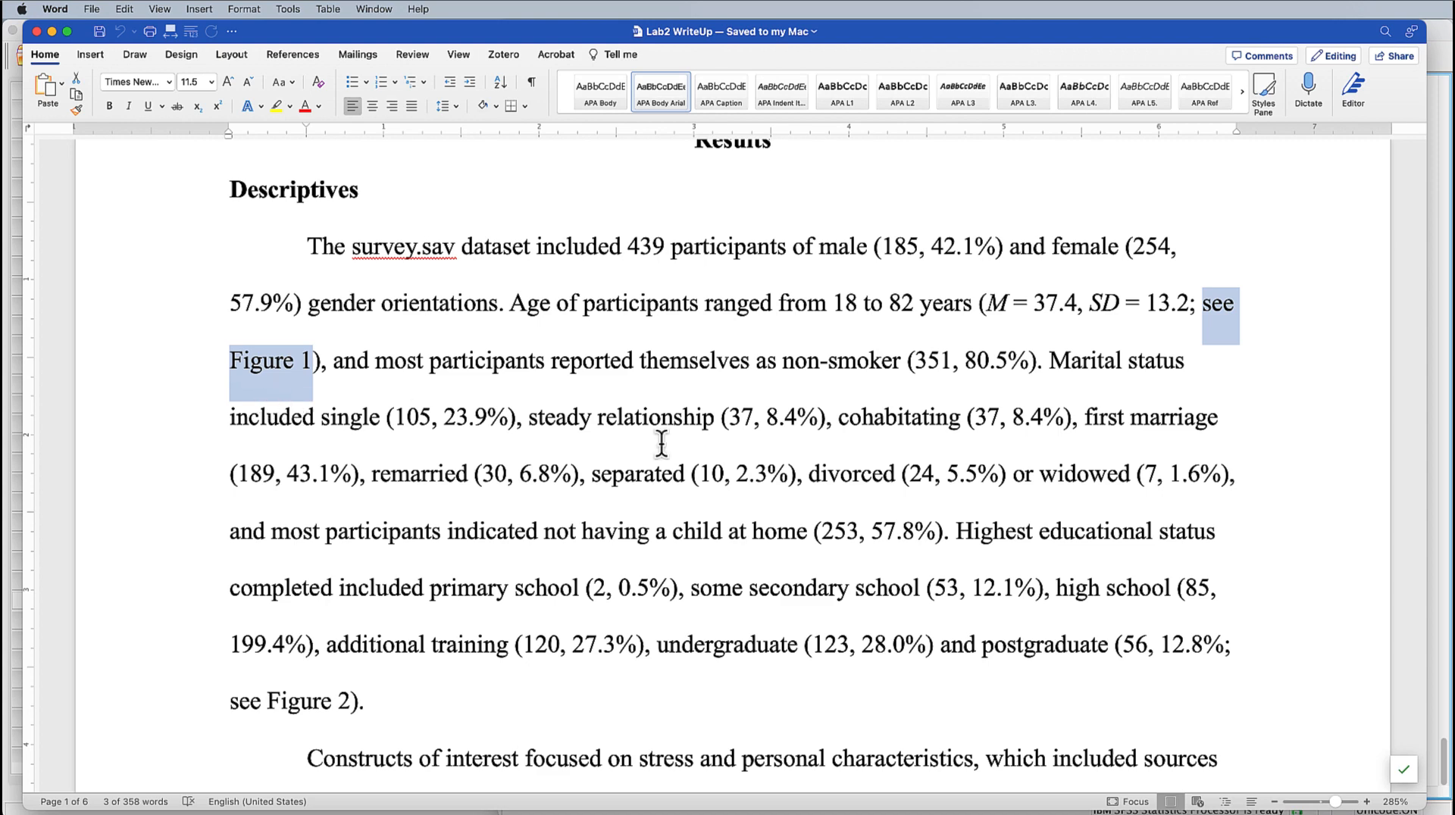
scroll(849, 423, "down", 3)
scroll(849, 423, "down", 5)
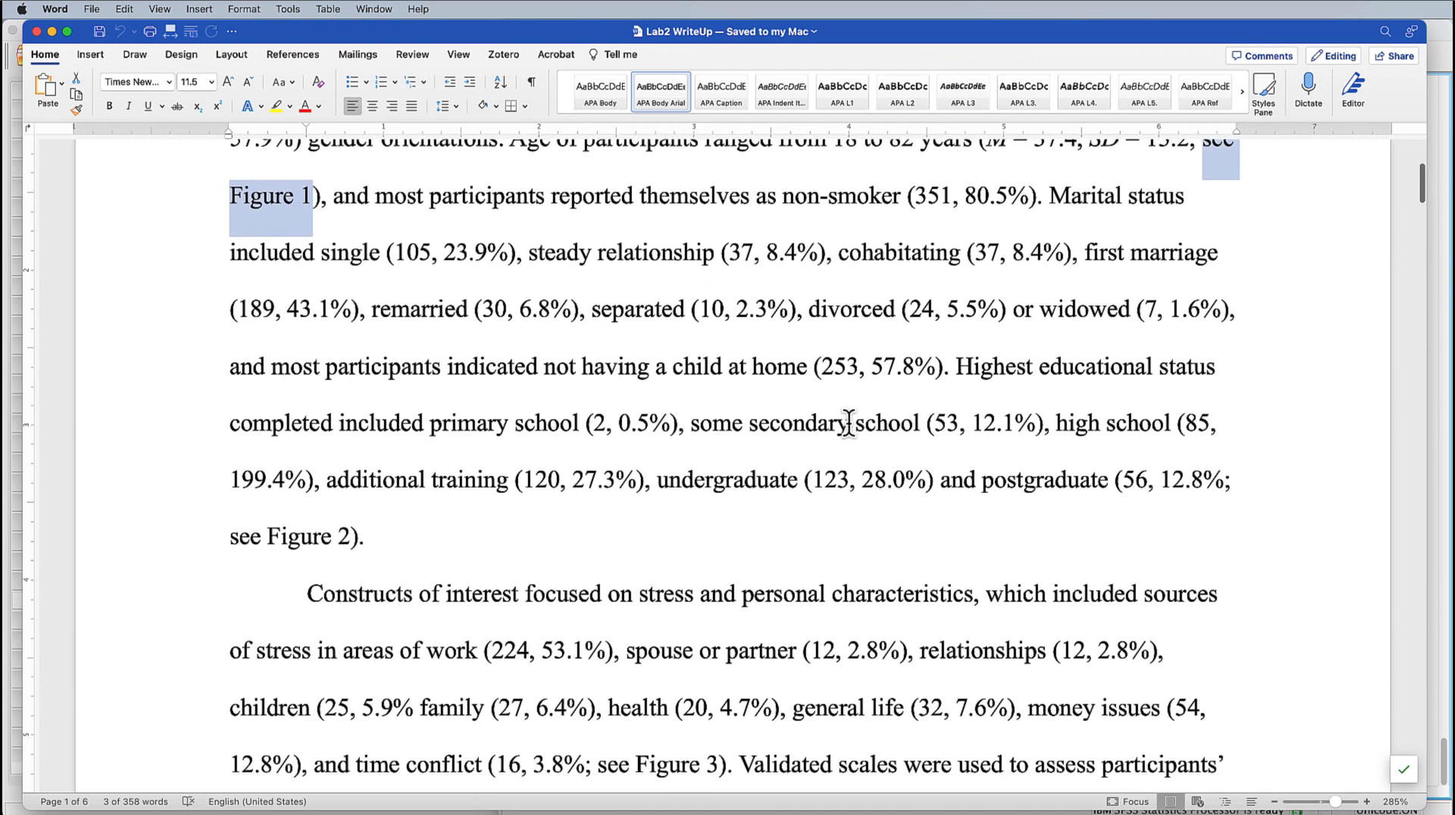
scroll(848, 423, "down", 8)
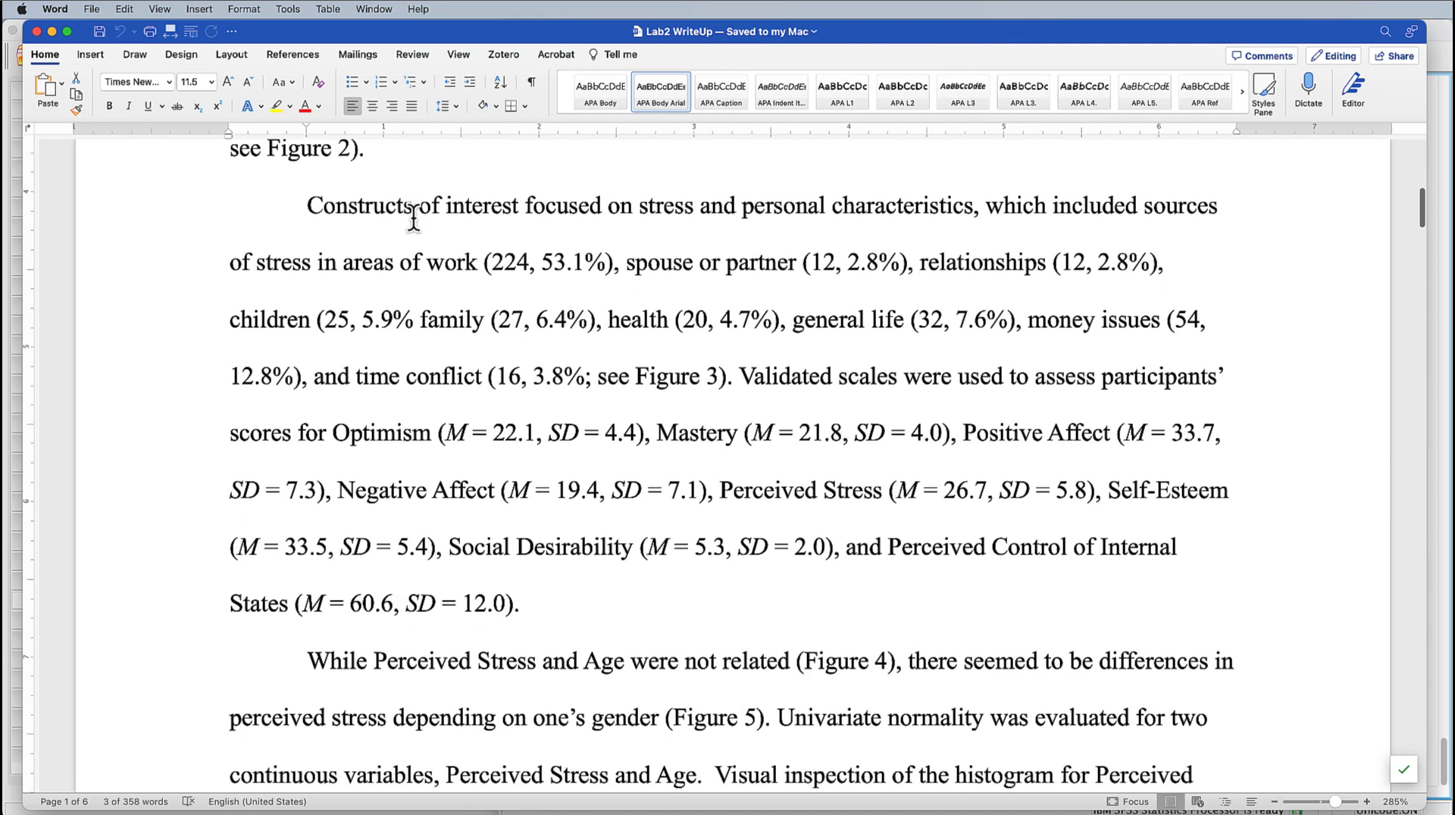
left_click_drag(418, 207, 986, 206)
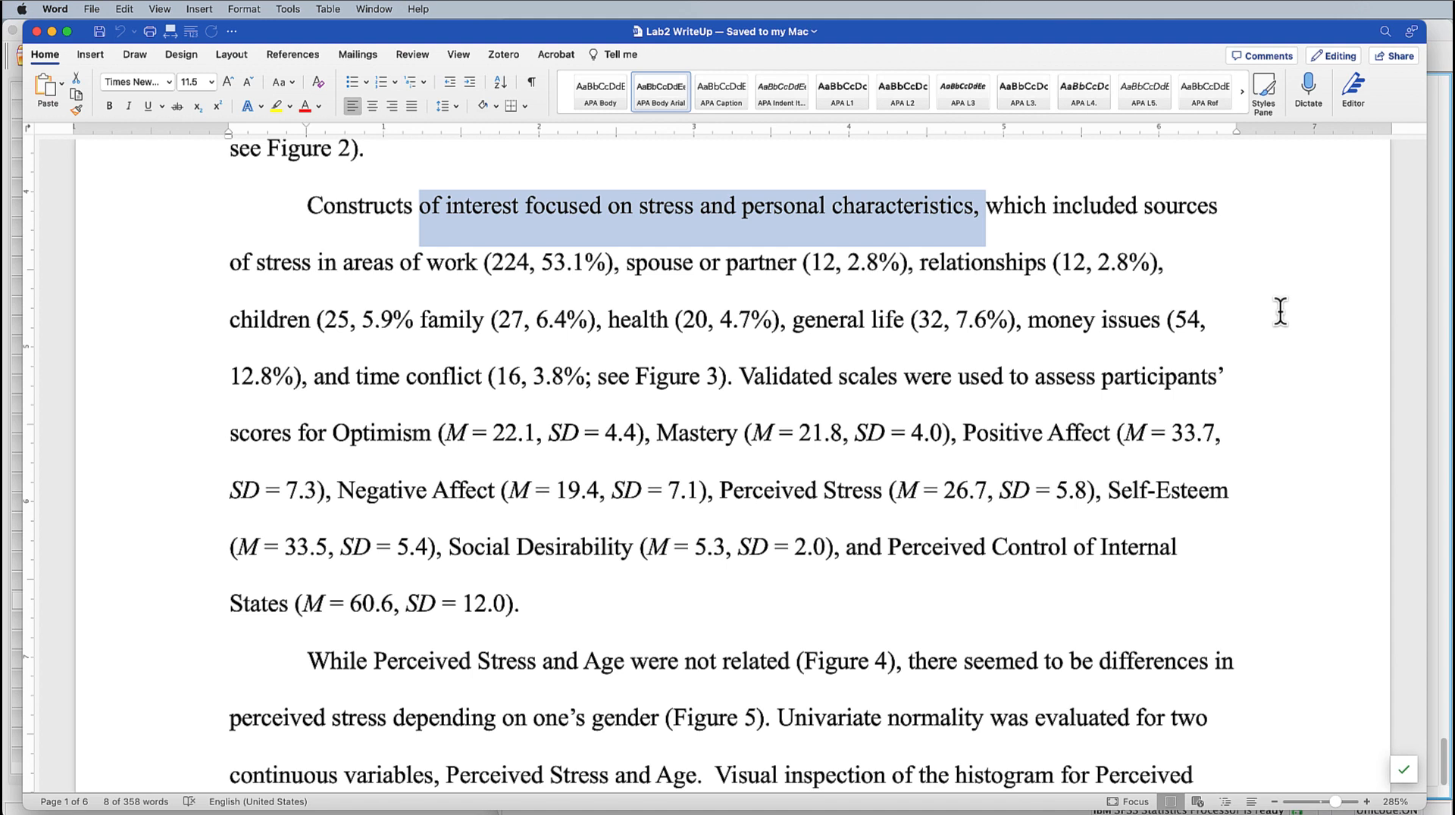
- Review the write-up paragraph on Perceived Stress, Age and gender, including its univariate normality and Shapiro-Wilk statements
scroll(951, 579, "down", 5)
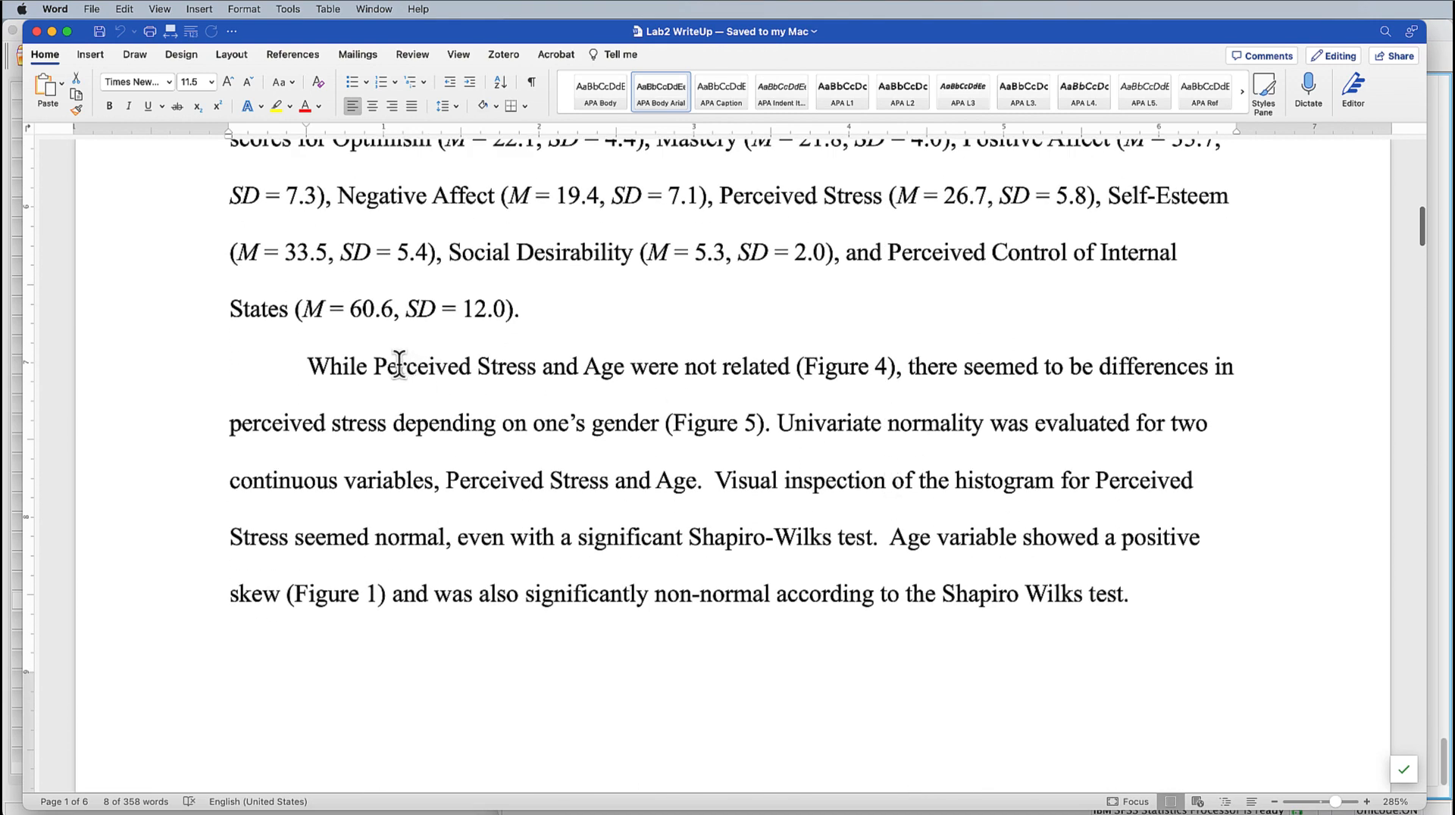
left_click_drag(373, 366, 891, 523)
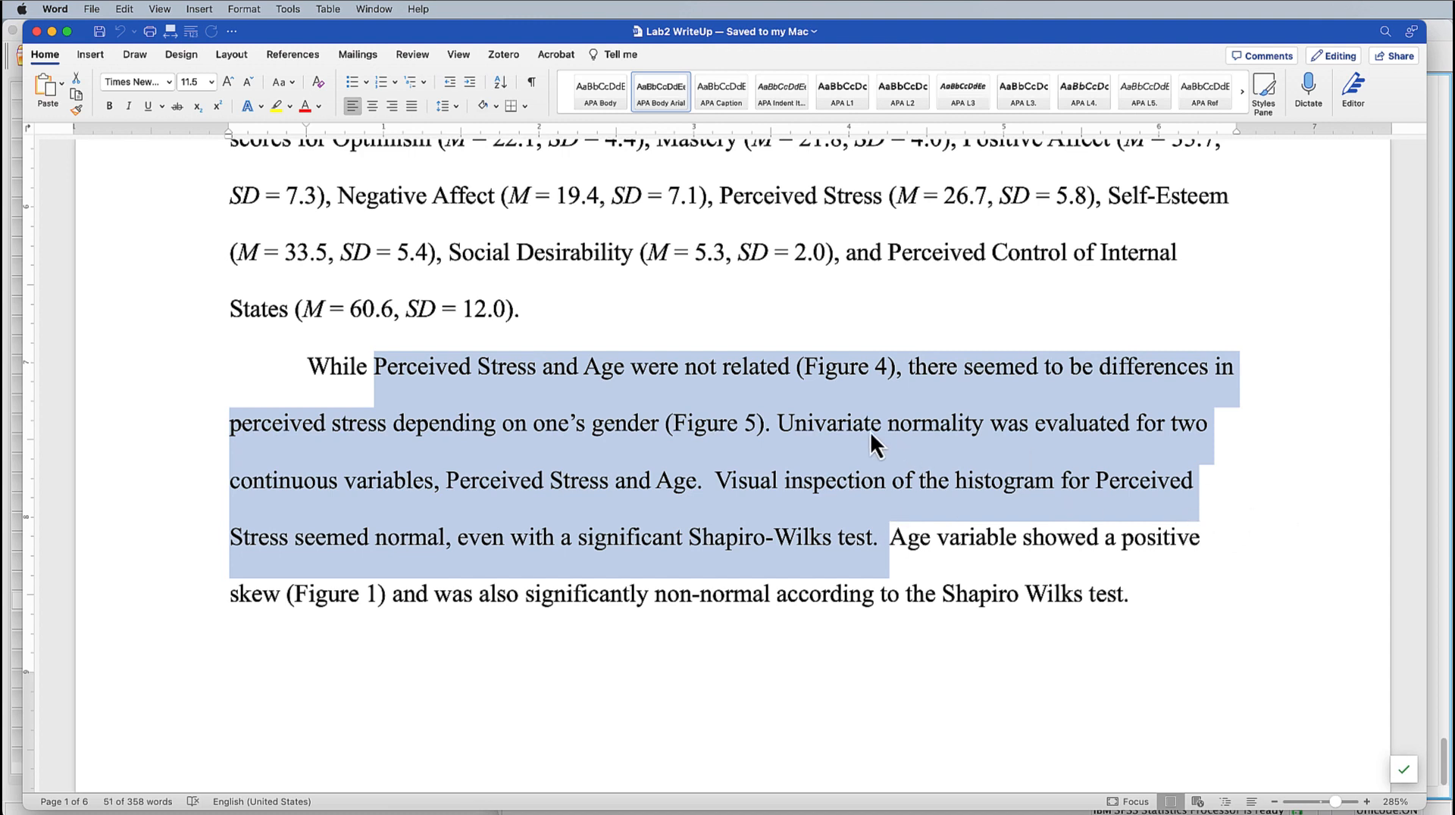
left_click(716, 373)
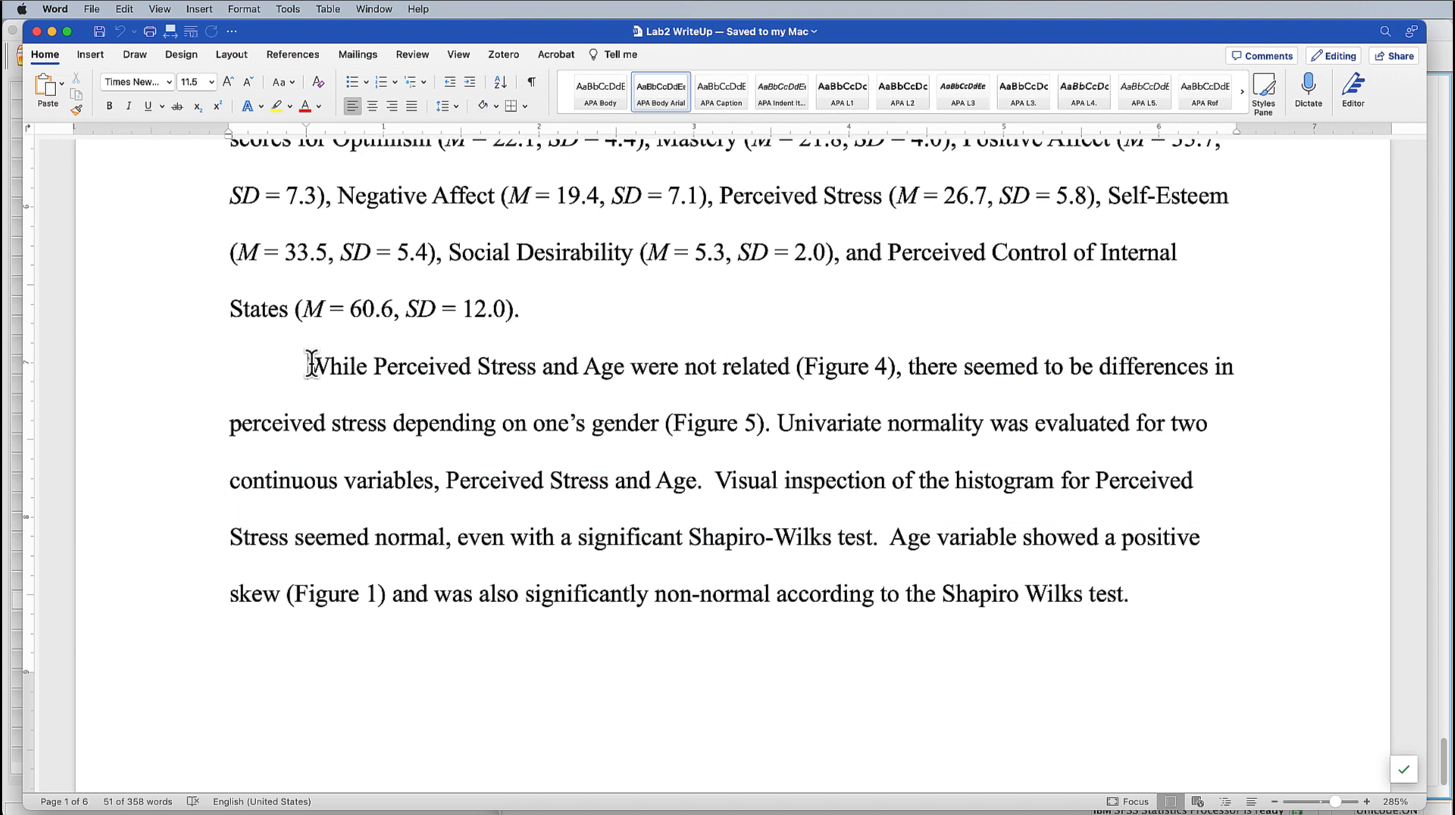
left_click_drag(313, 366, 897, 370)
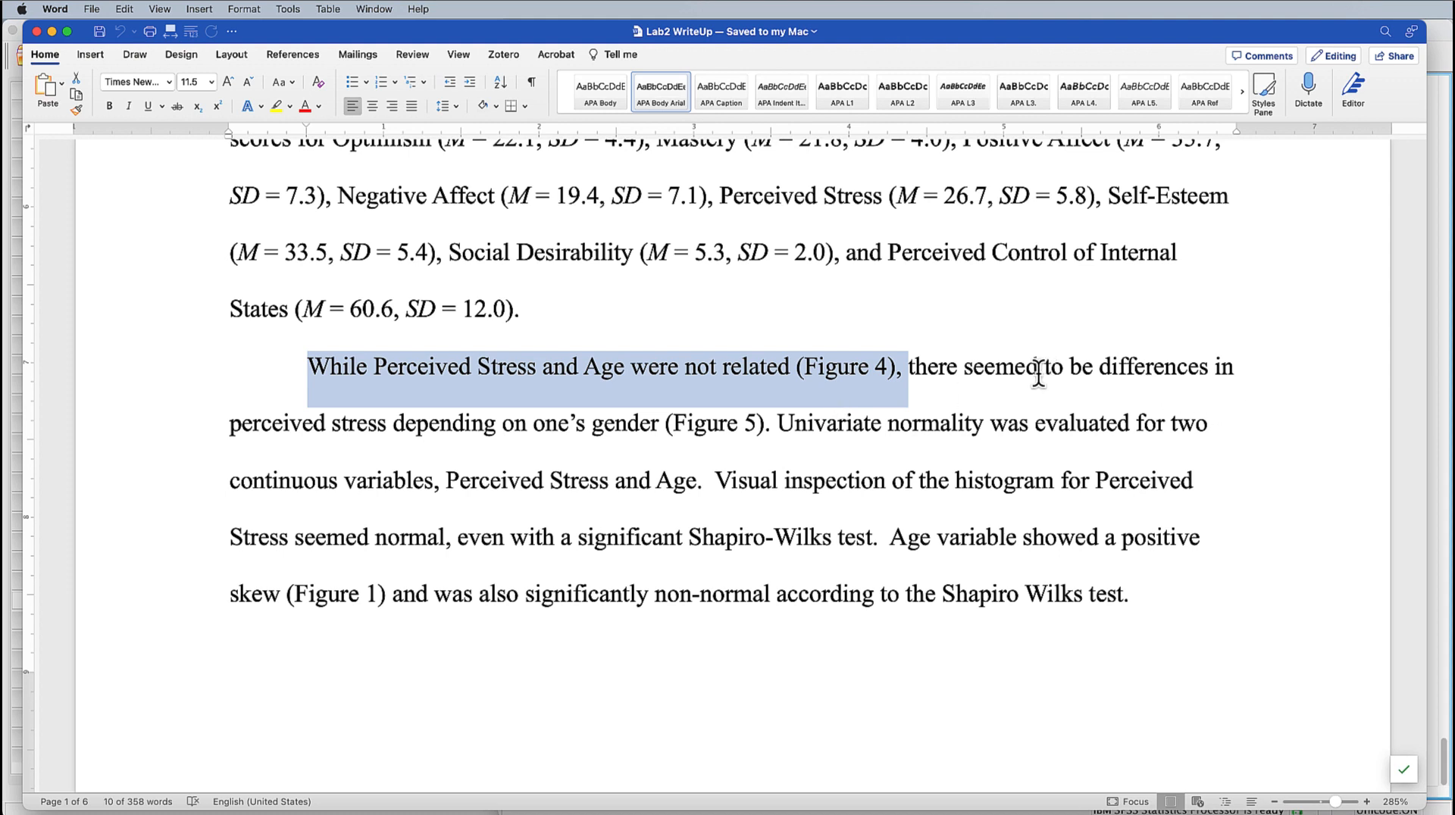
left_click_drag(997, 362, 770, 447)
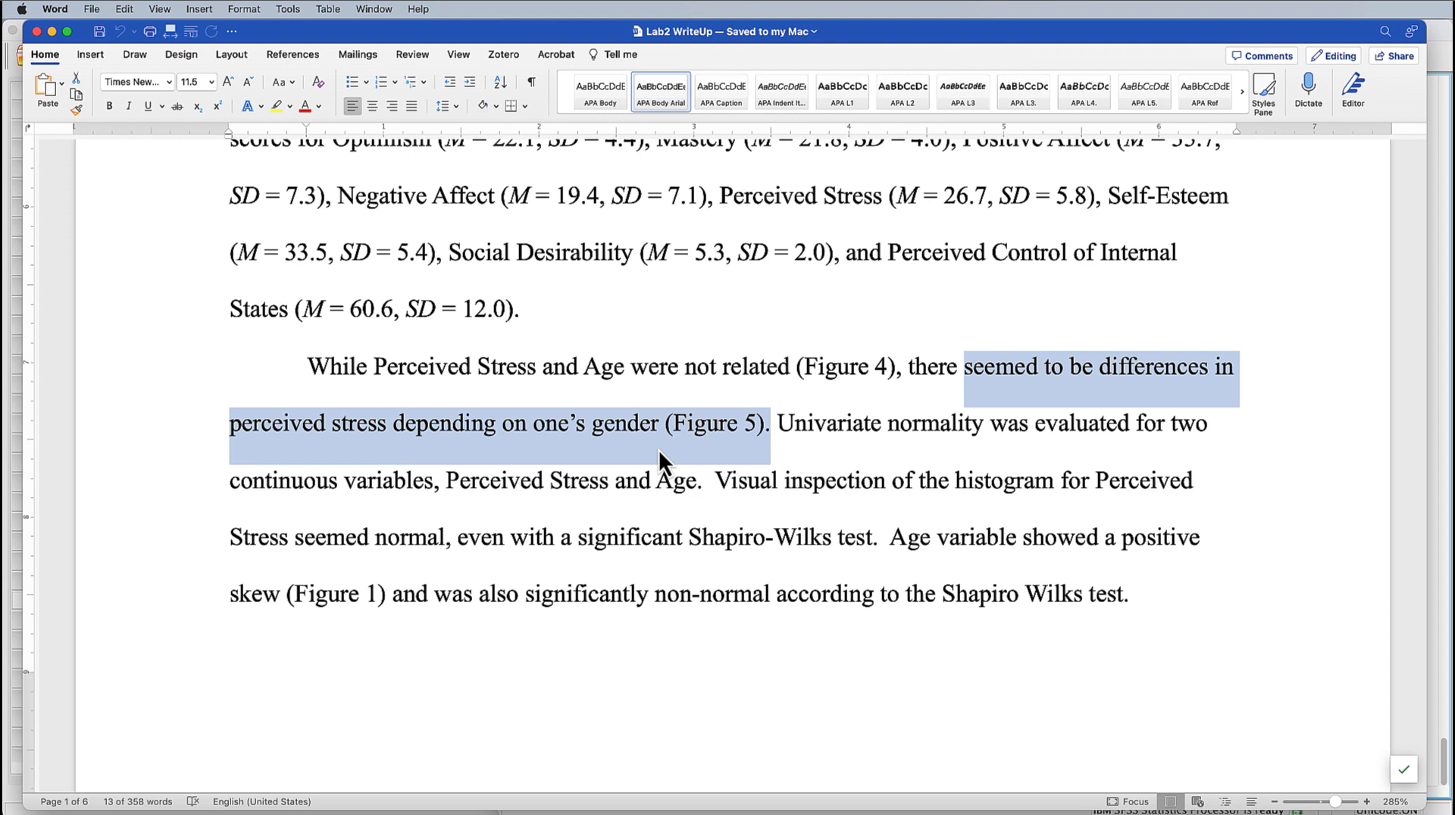
left_click_drag(784, 422, 978, 424)
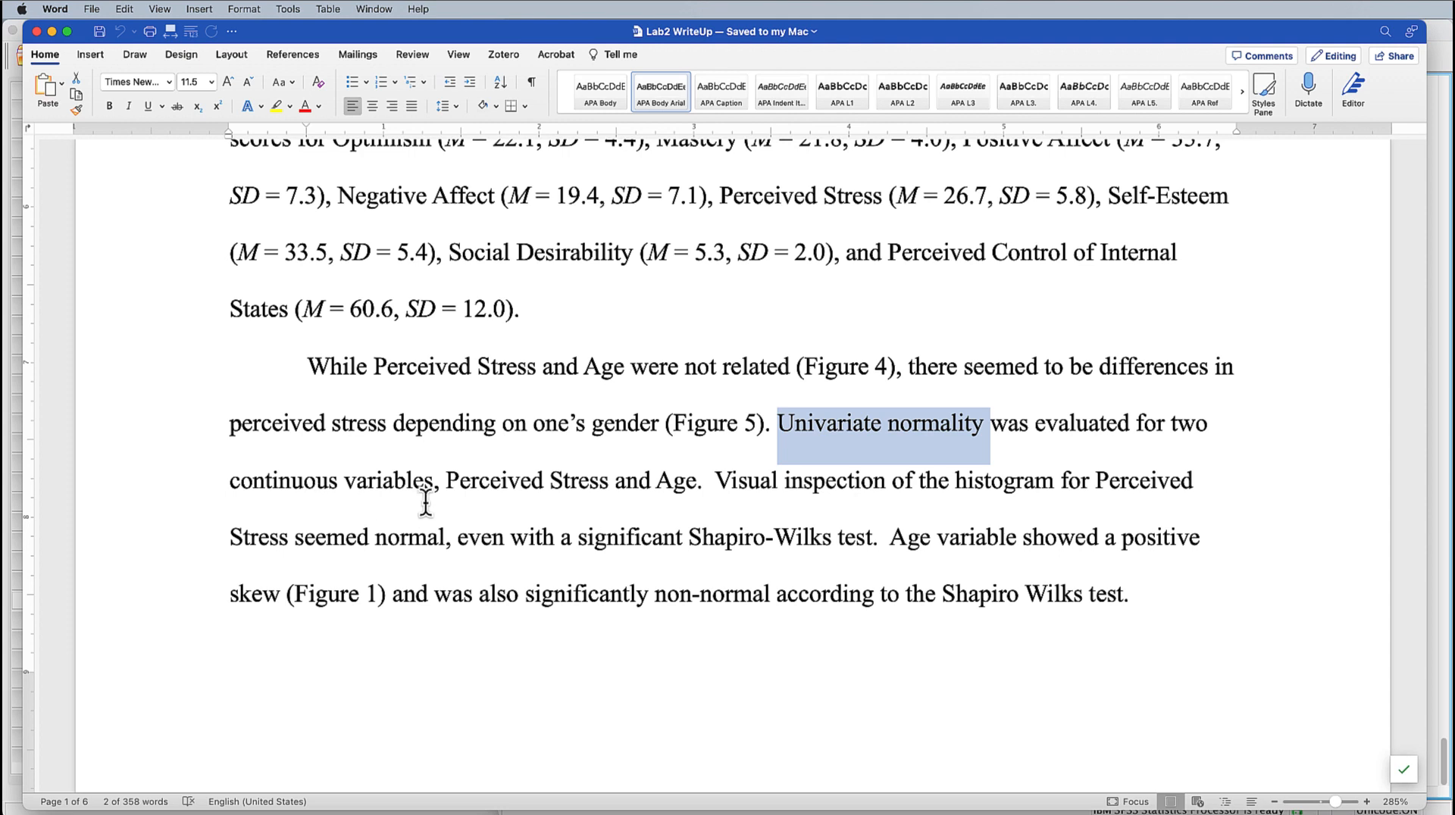
left_click_drag(446, 480, 882, 531)
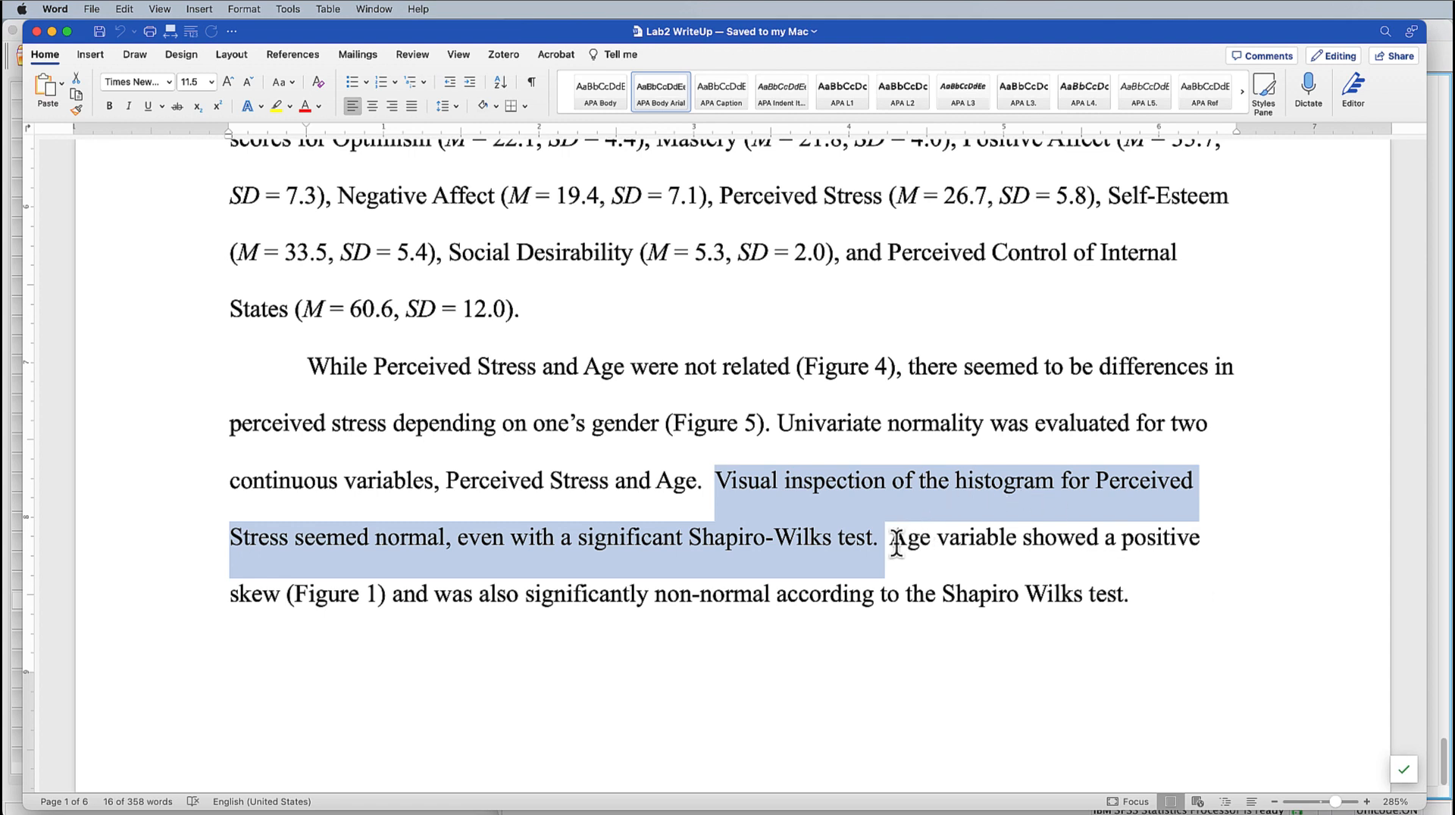
left_click_drag(891, 540, 1120, 594)
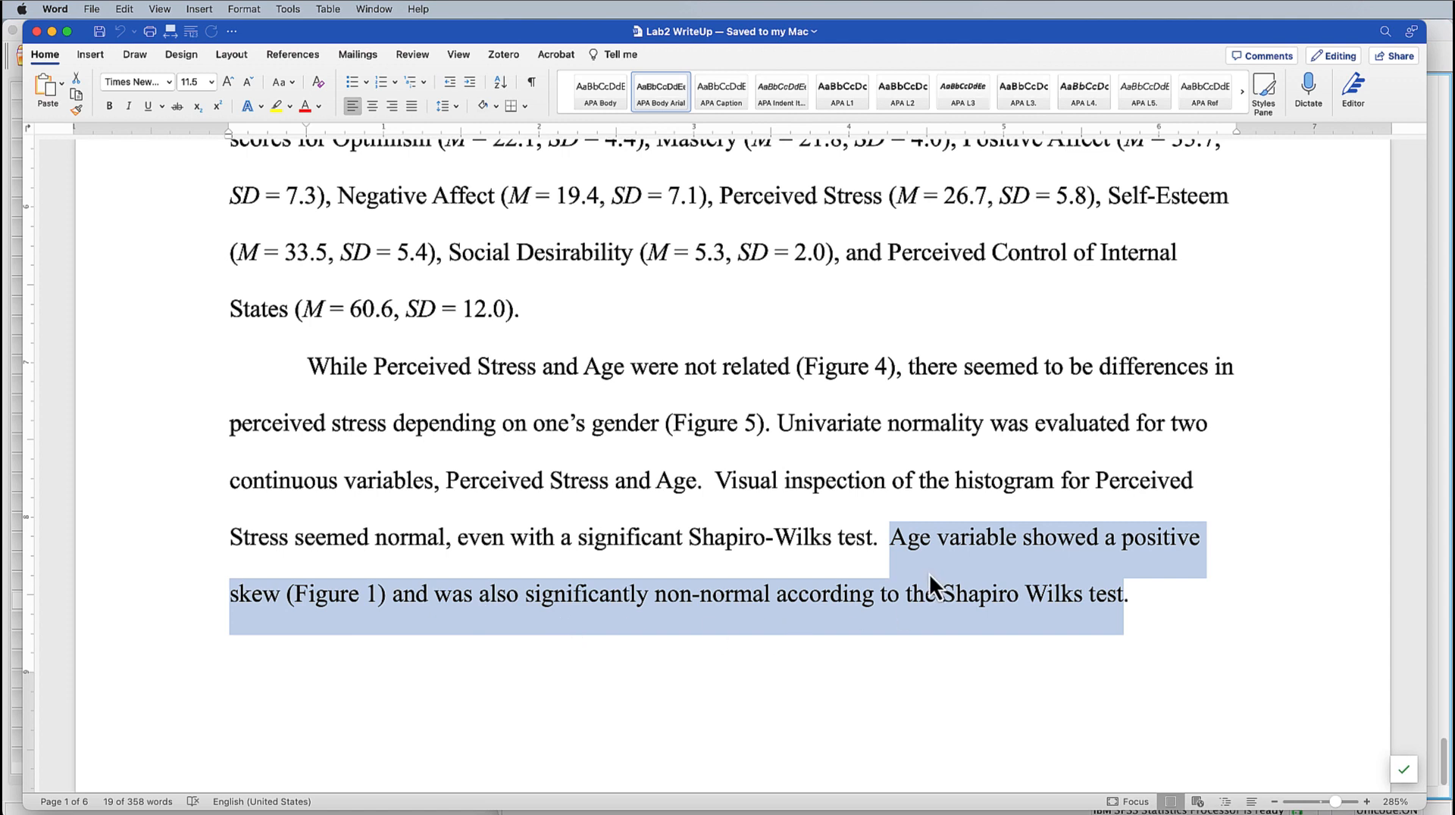
- Switch to the SPSS Syntax Editor, add age after tpstress in the EXAMINE variables, and run the whole EXAMINE command
key("super+Tab")
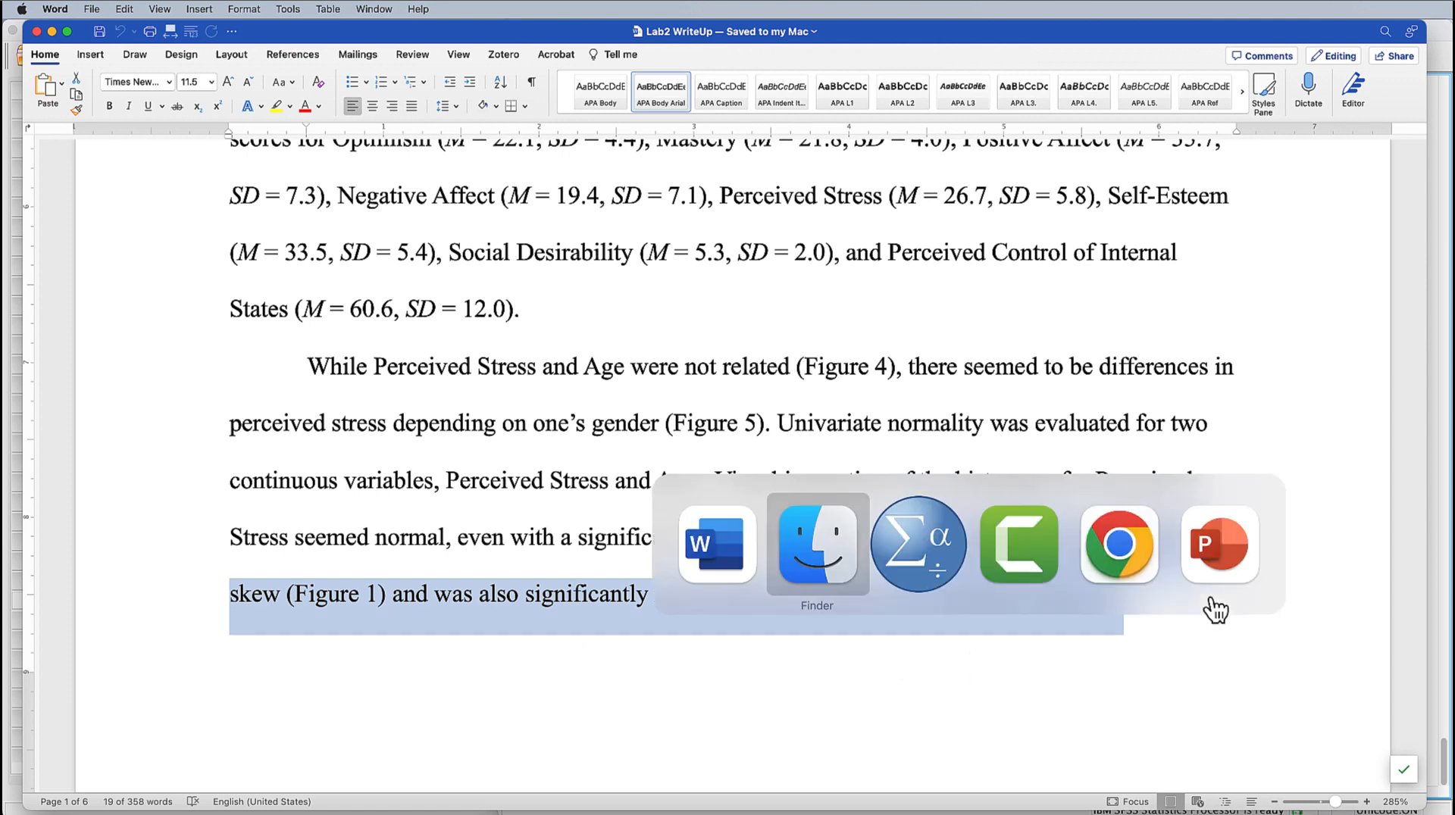
key("super+Tab")
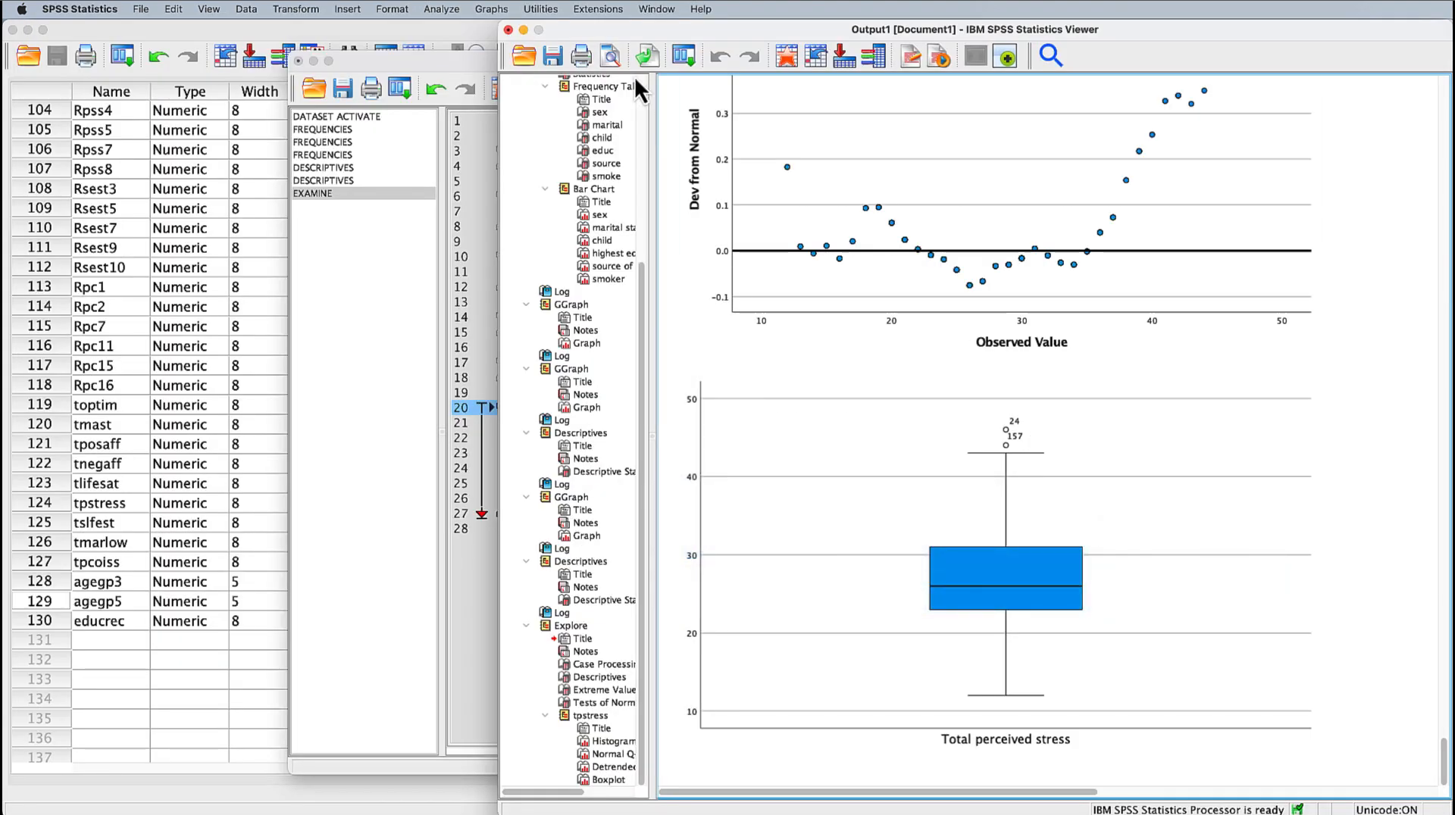
left_click(363, 348)
left_click(690, 485)
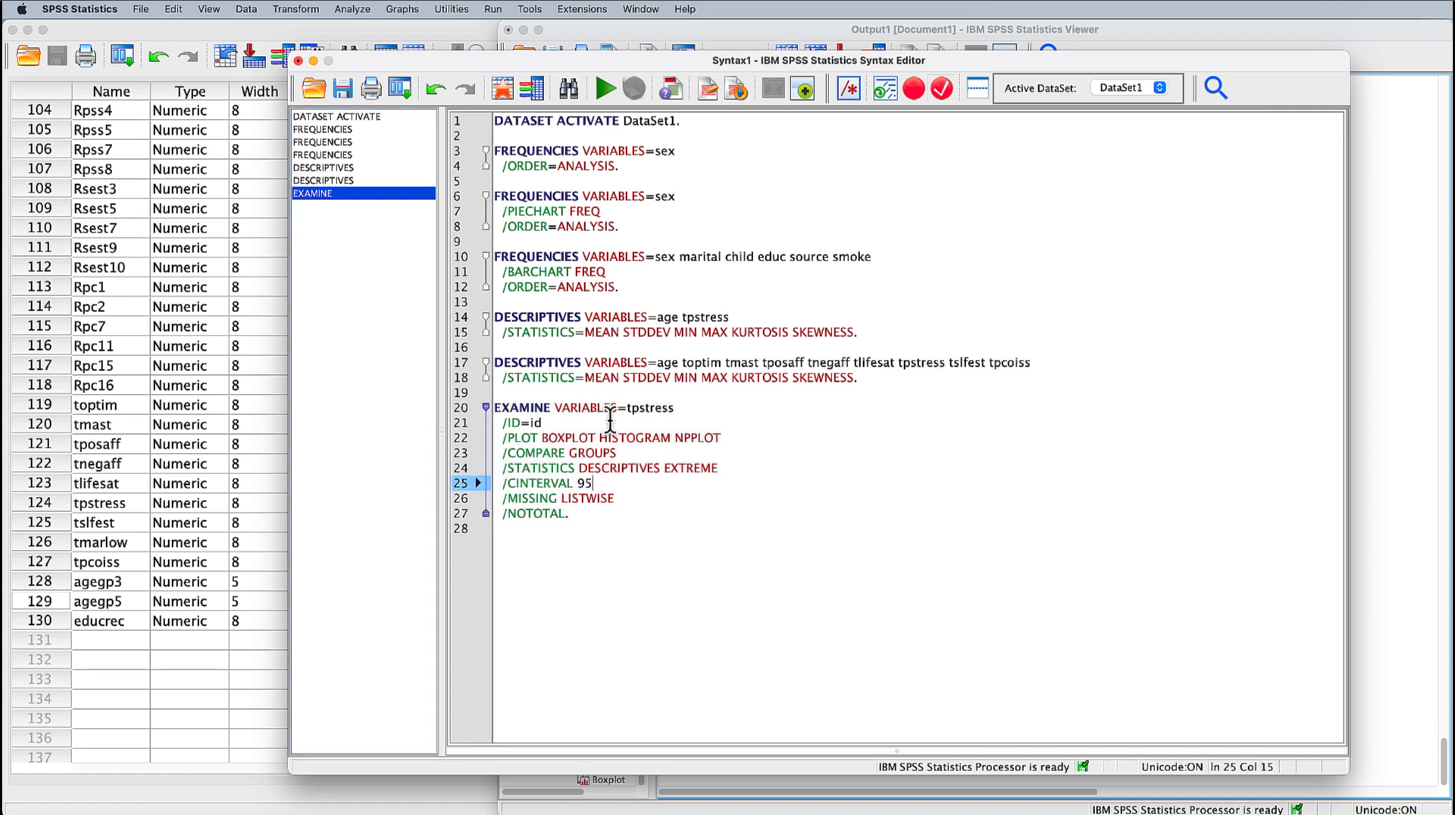
left_click(707, 407)
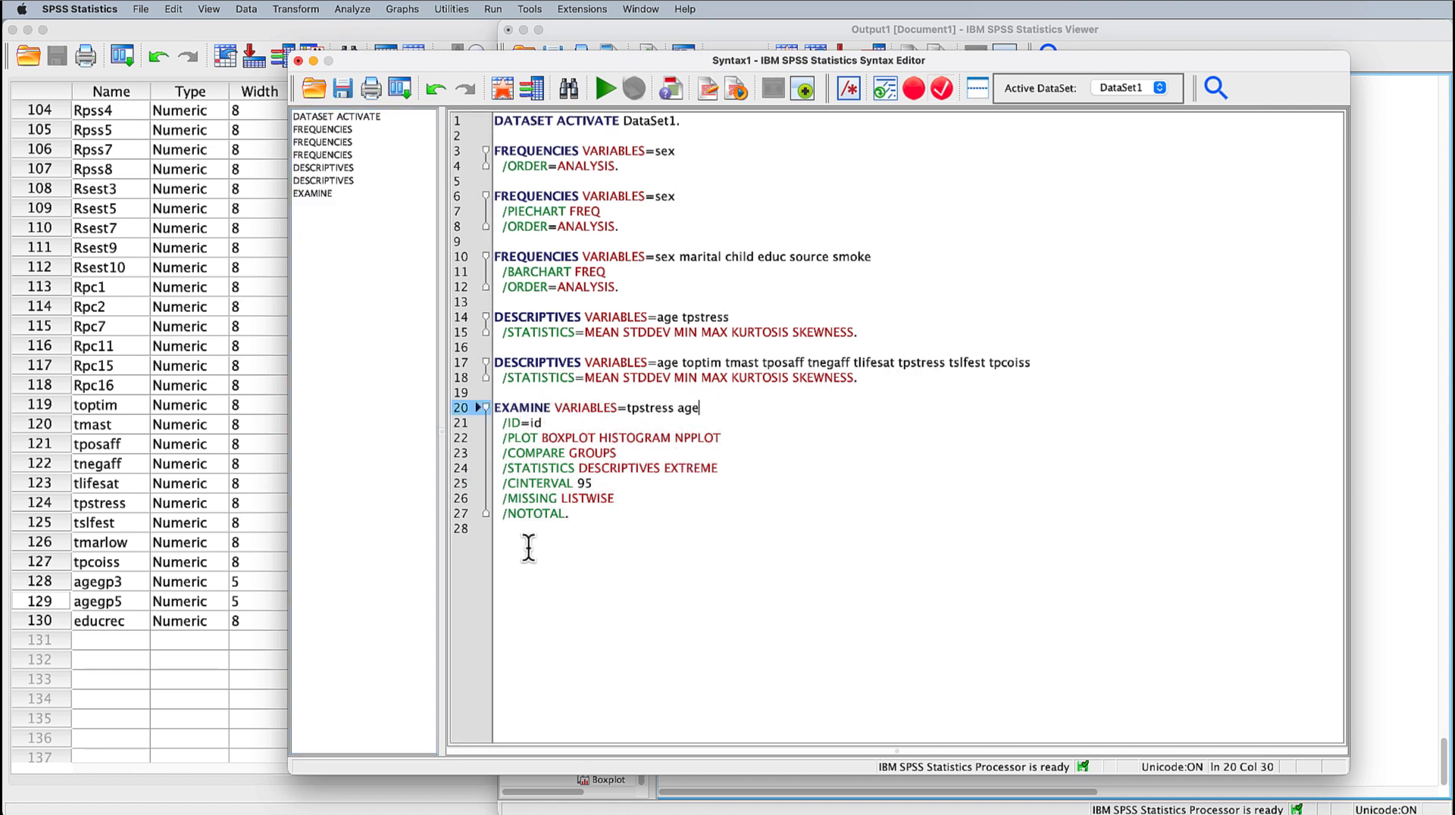
left_click_drag(576, 515, 466, 399)
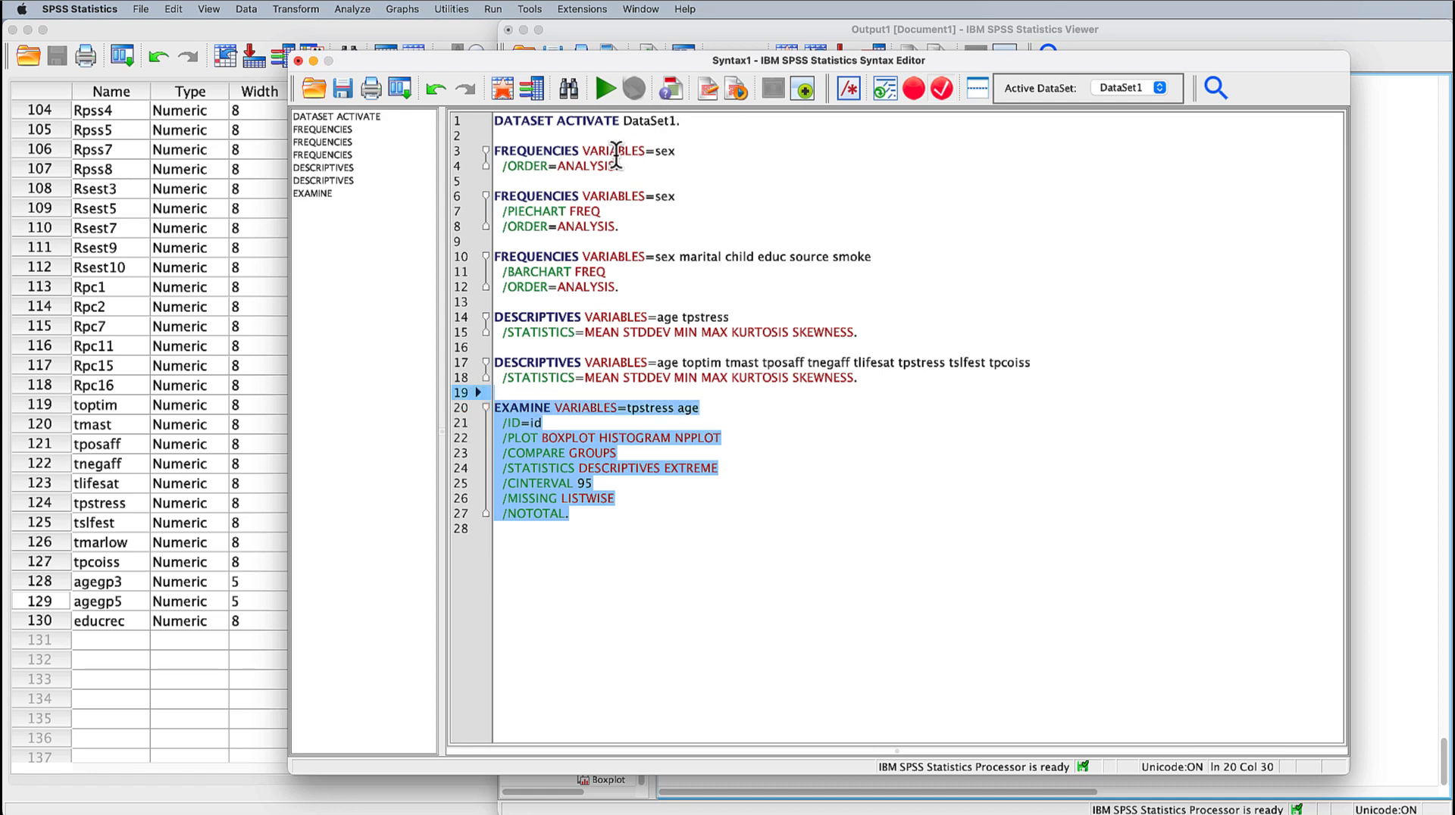
left_click(604, 88)
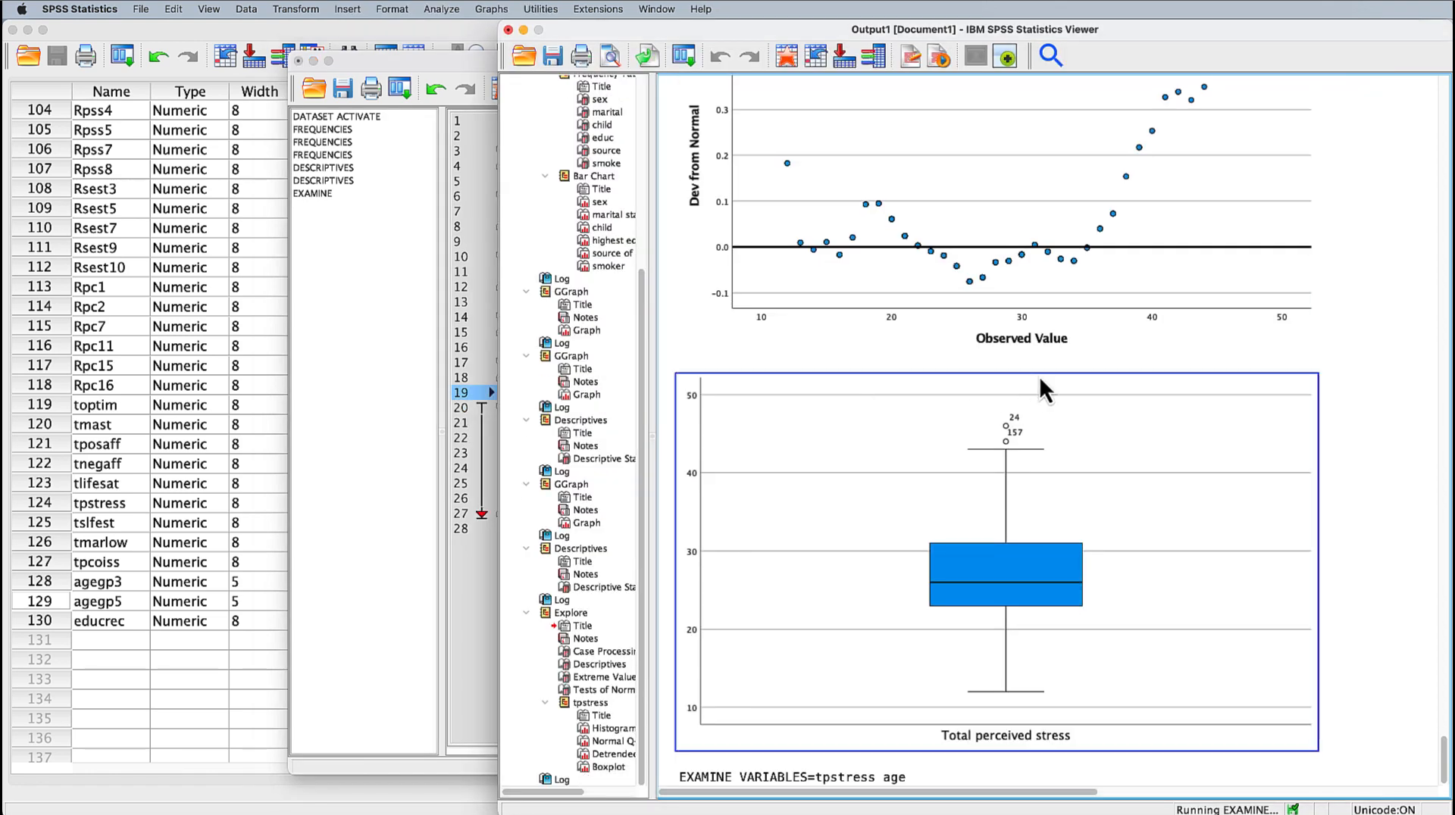
- Review the new Explore output's Descriptives and Tests of Normality tables and the histograms for tpstress and age
left_click(848, 325)
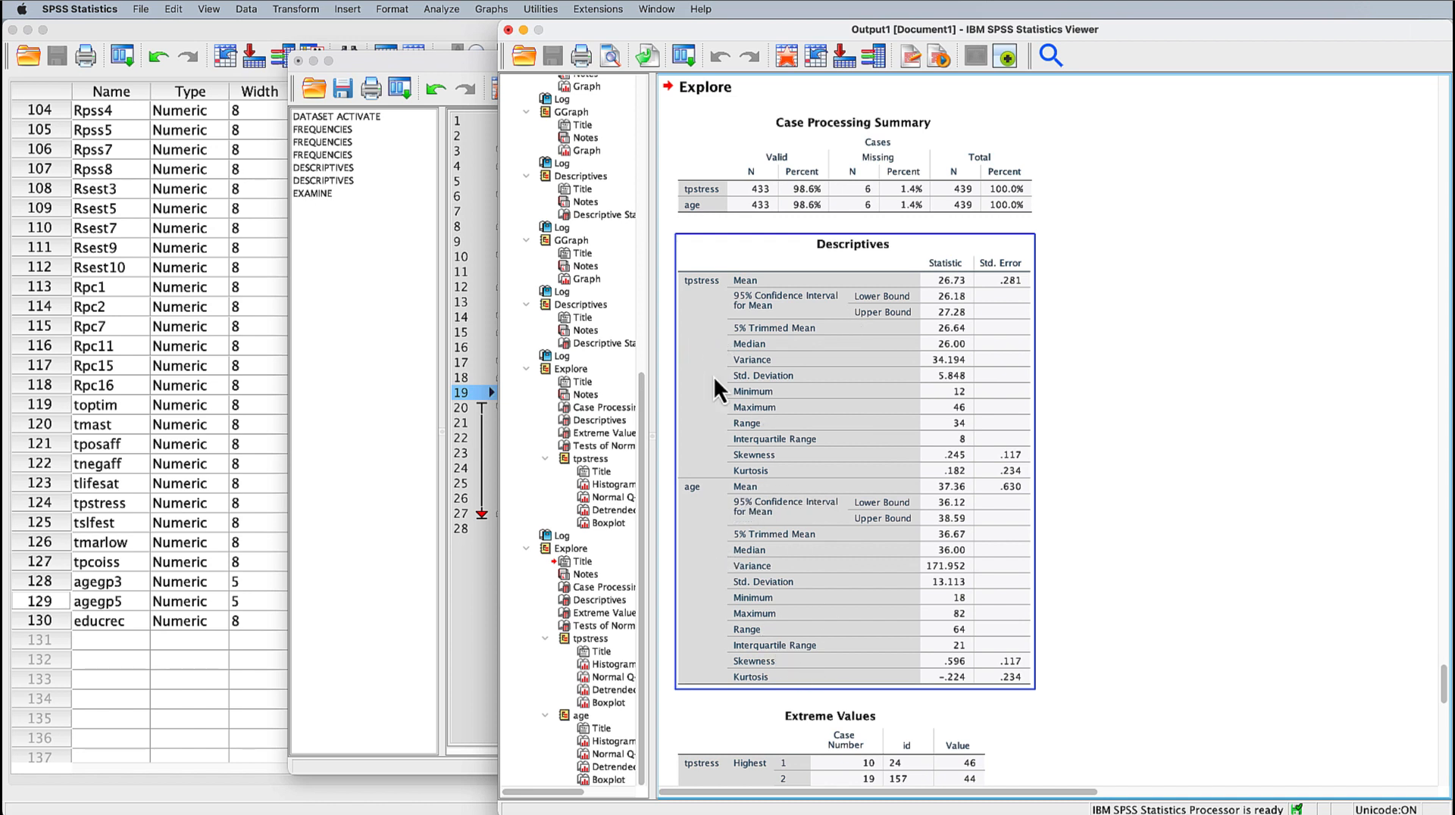
scroll(1198, 498, "down", 10)
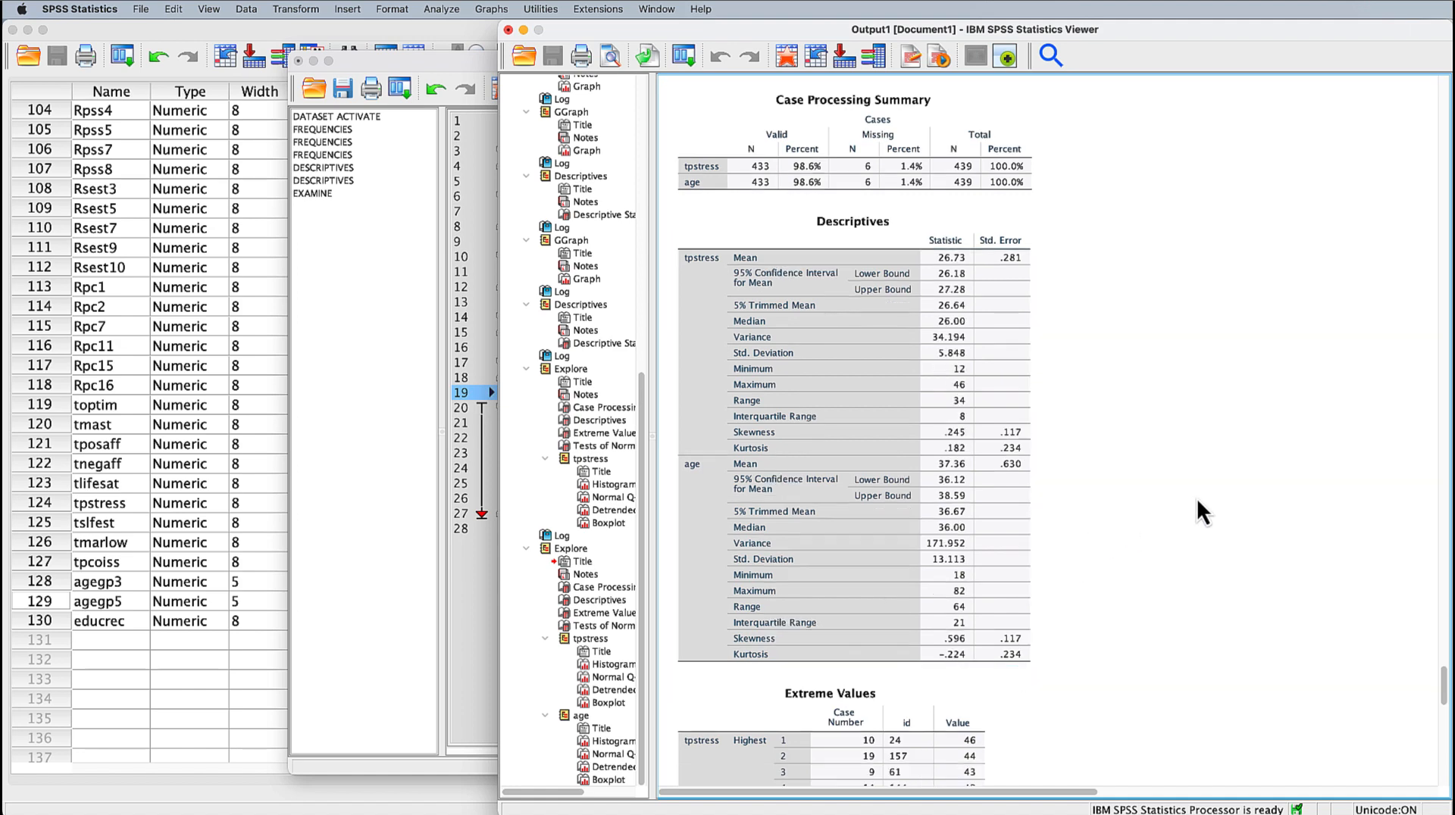
left_click(1197, 498)
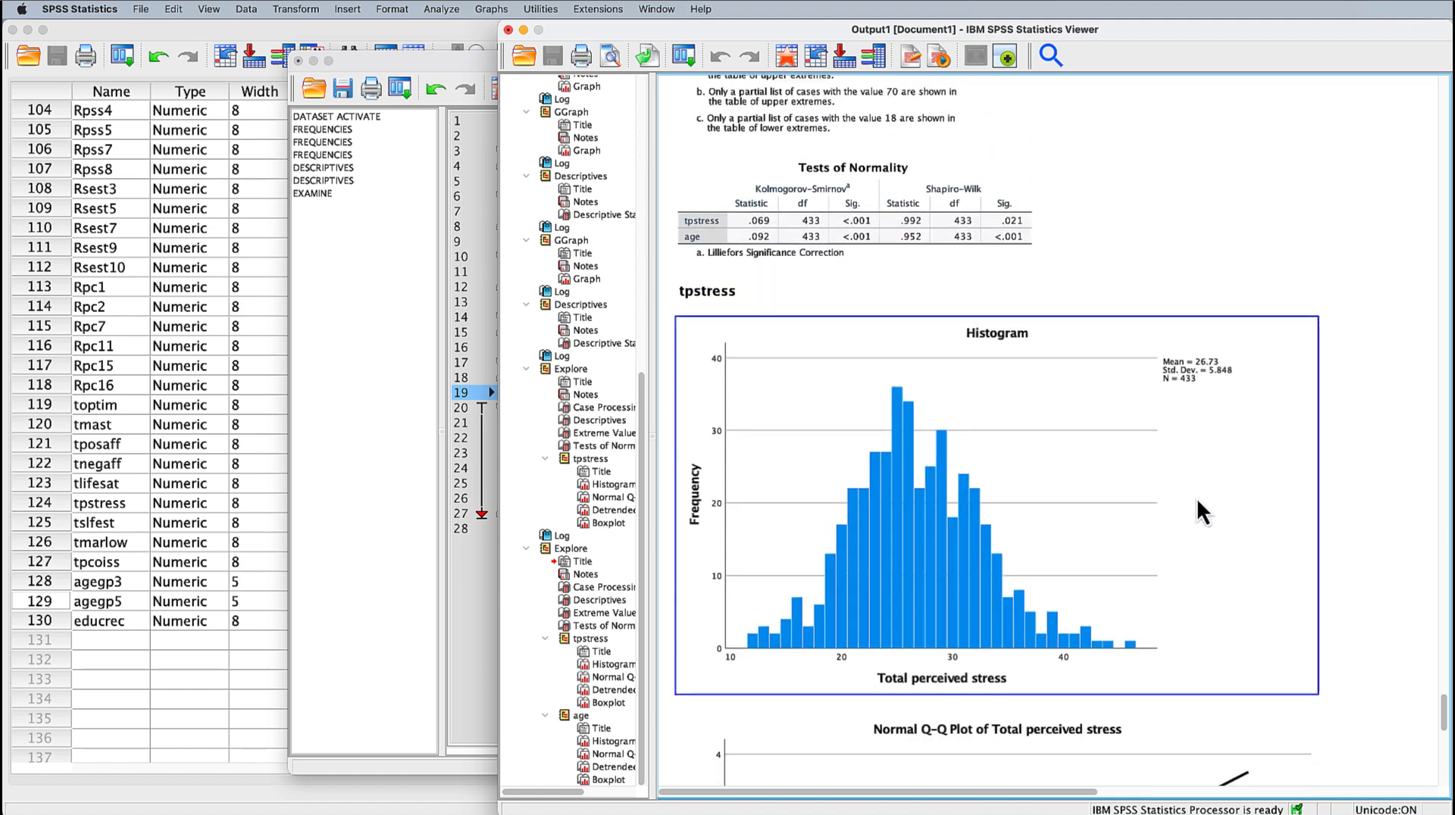
scroll(1197, 498, "down", 18)
scroll(1198, 498, "down", 8)
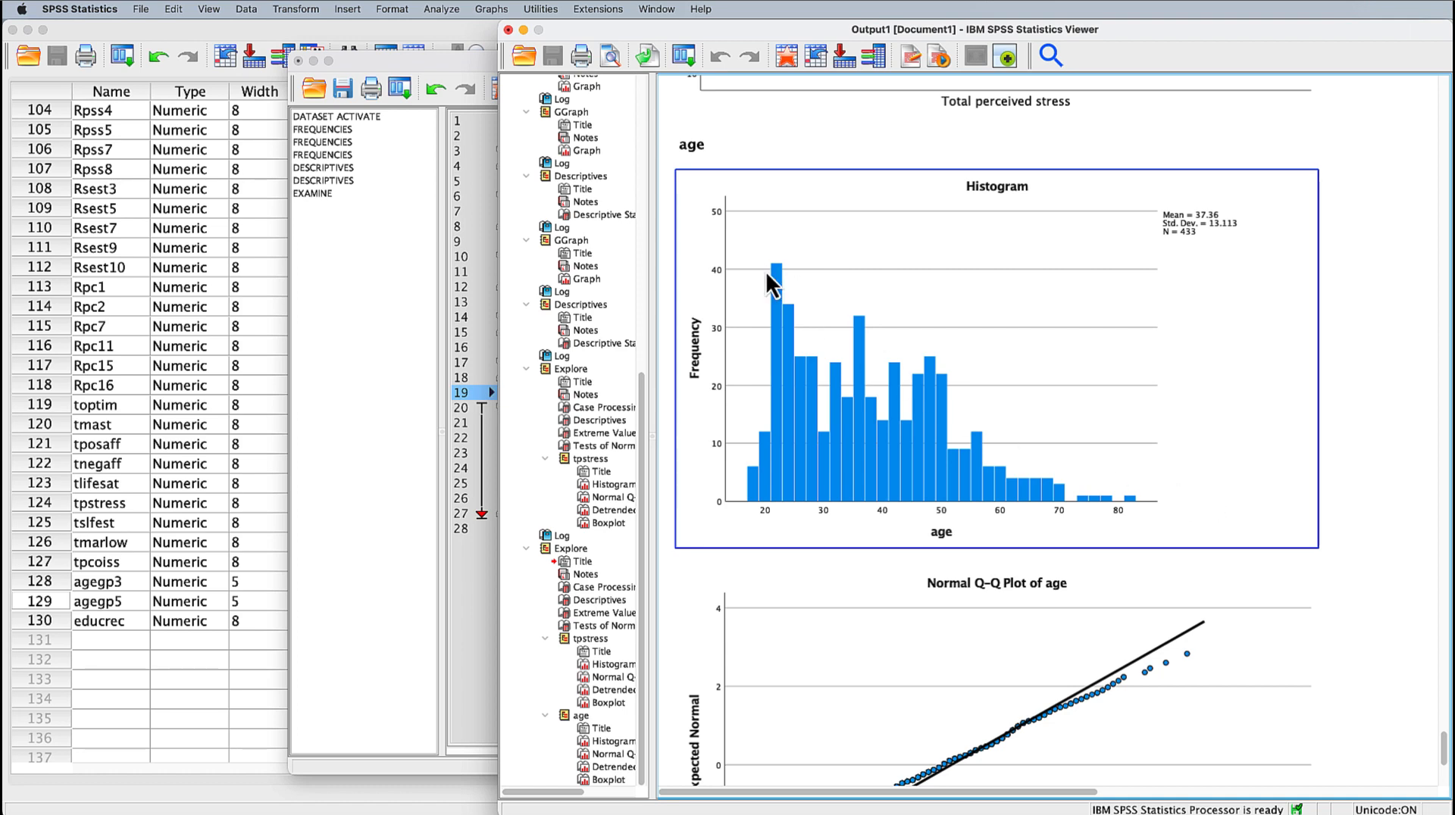
- Examine the Normal Q-Q plot, Detrended Normal Q-Q plot and boxplot of age
scroll(1208, 454, "down", 9)
left_click(1208, 455)
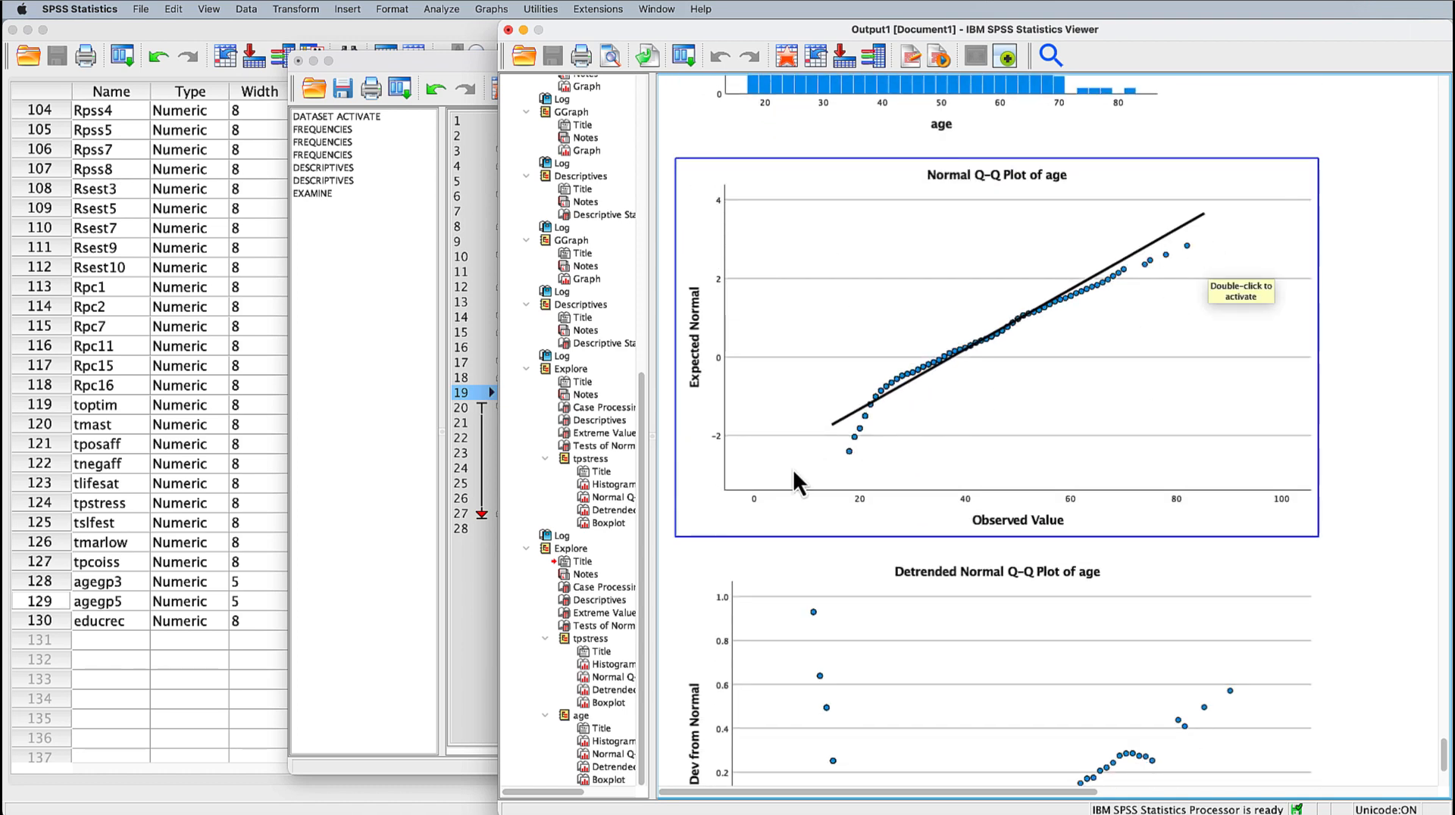
scroll(1285, 439, "down", 6)
left_click(1287, 439)
scroll(1287, 439, "down", 2)
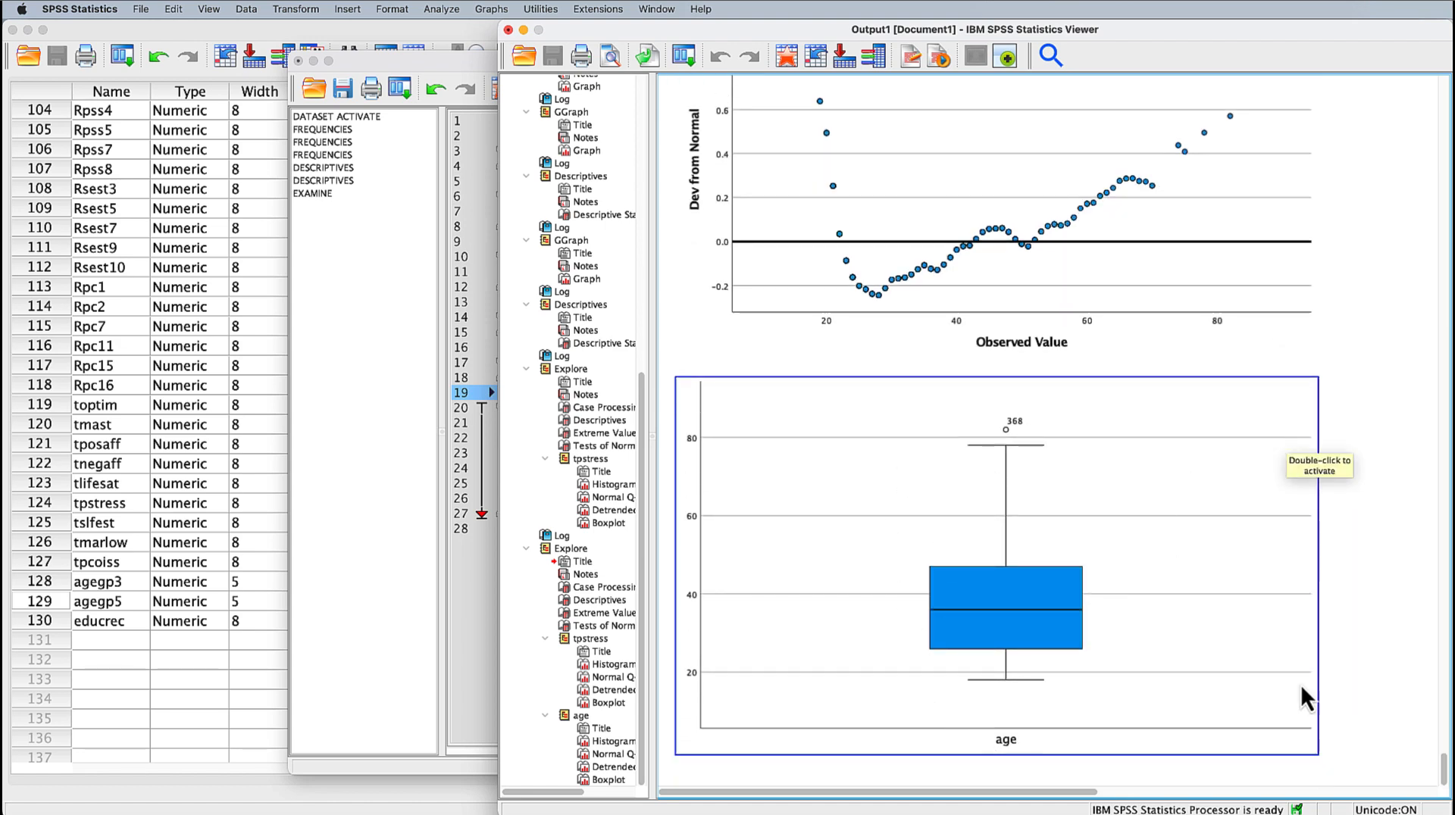
left_click(1391, 620)
- Switch to the Lab2 WriteUp document in Word and find Figure 1 in the Appendix after the results paragraphs
key("super+Tab")
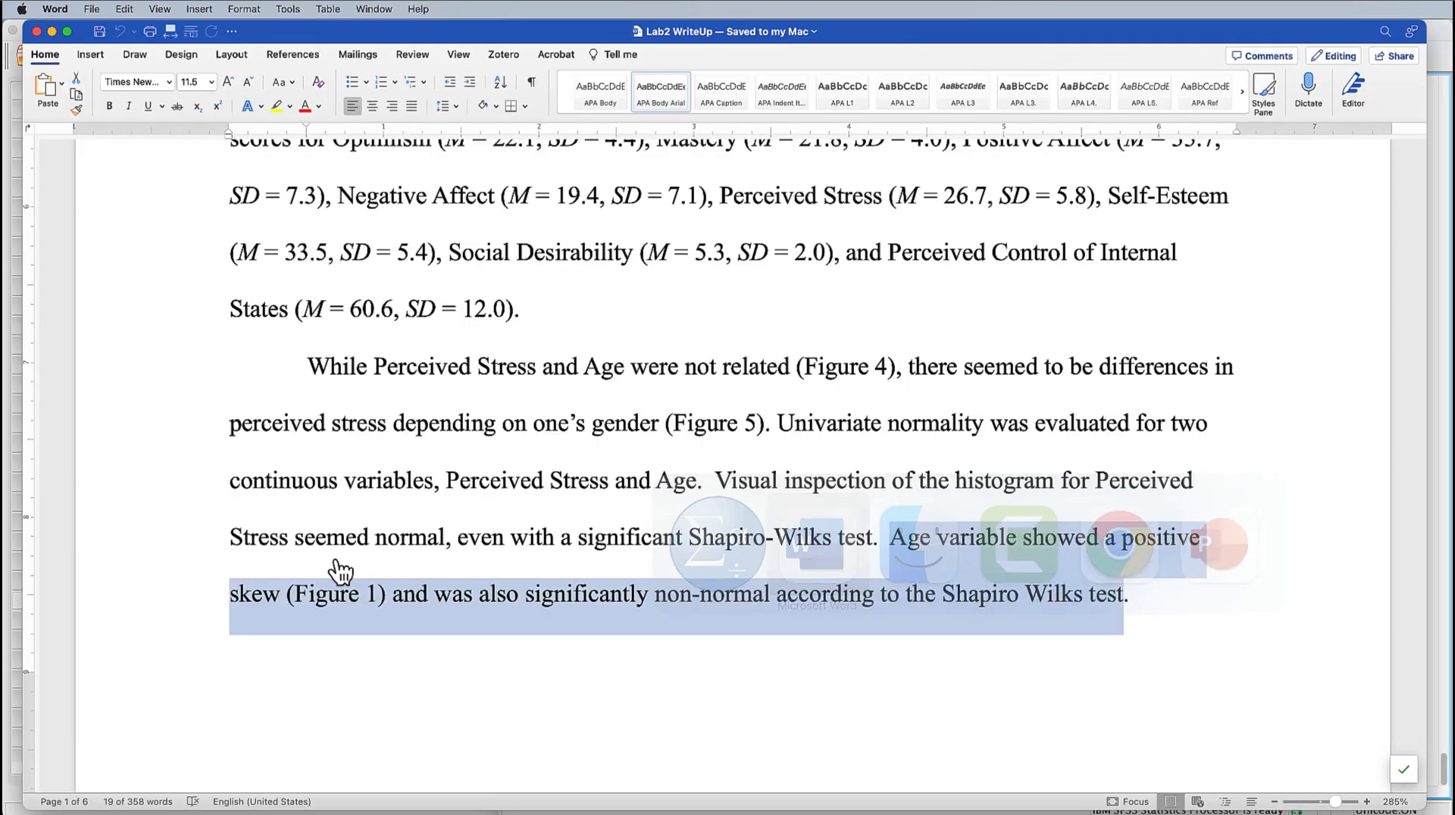
left_click(1032, 640)
scroll(867, 538, "down", 3)
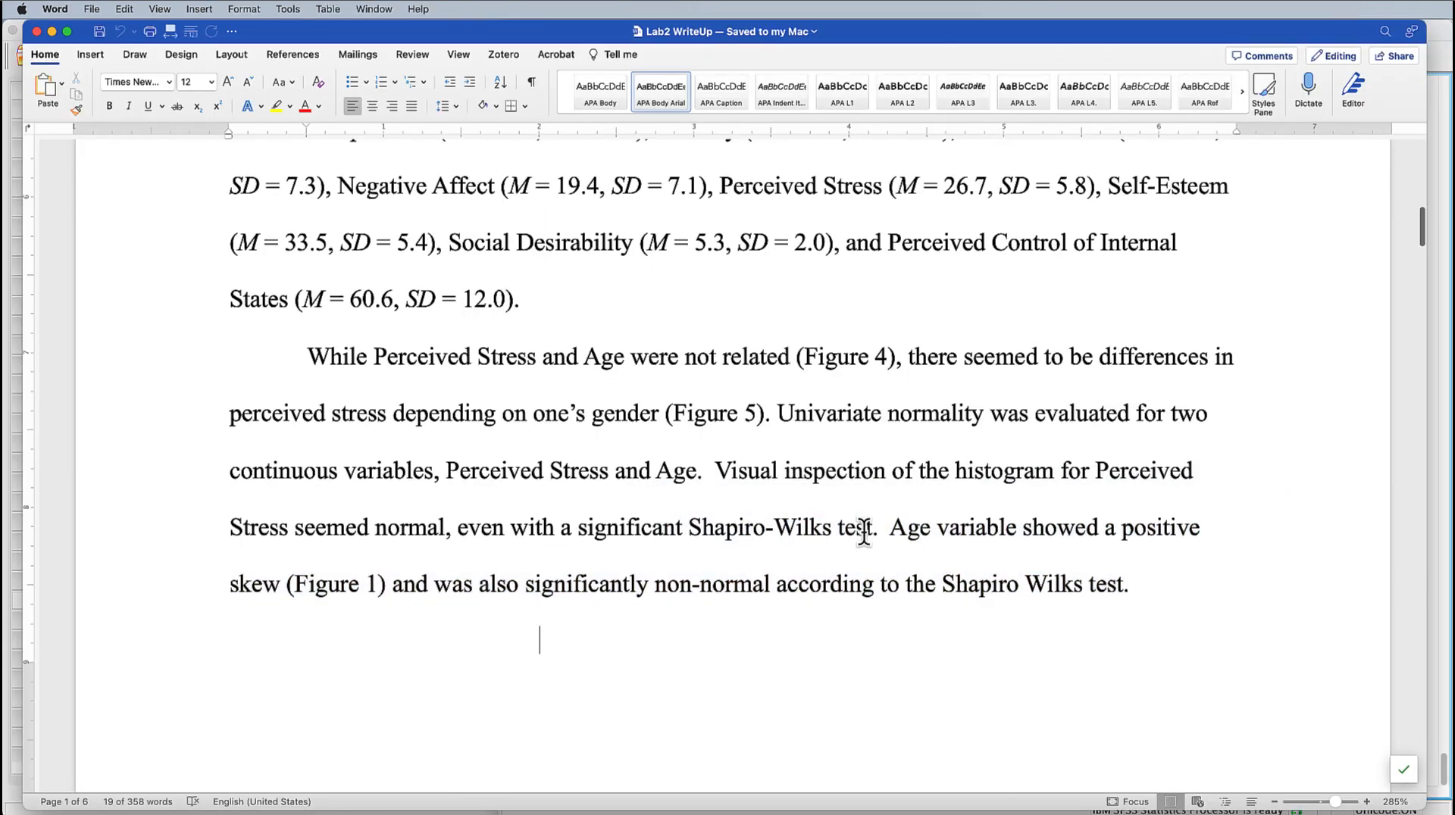
scroll(864, 533, "down", 10)
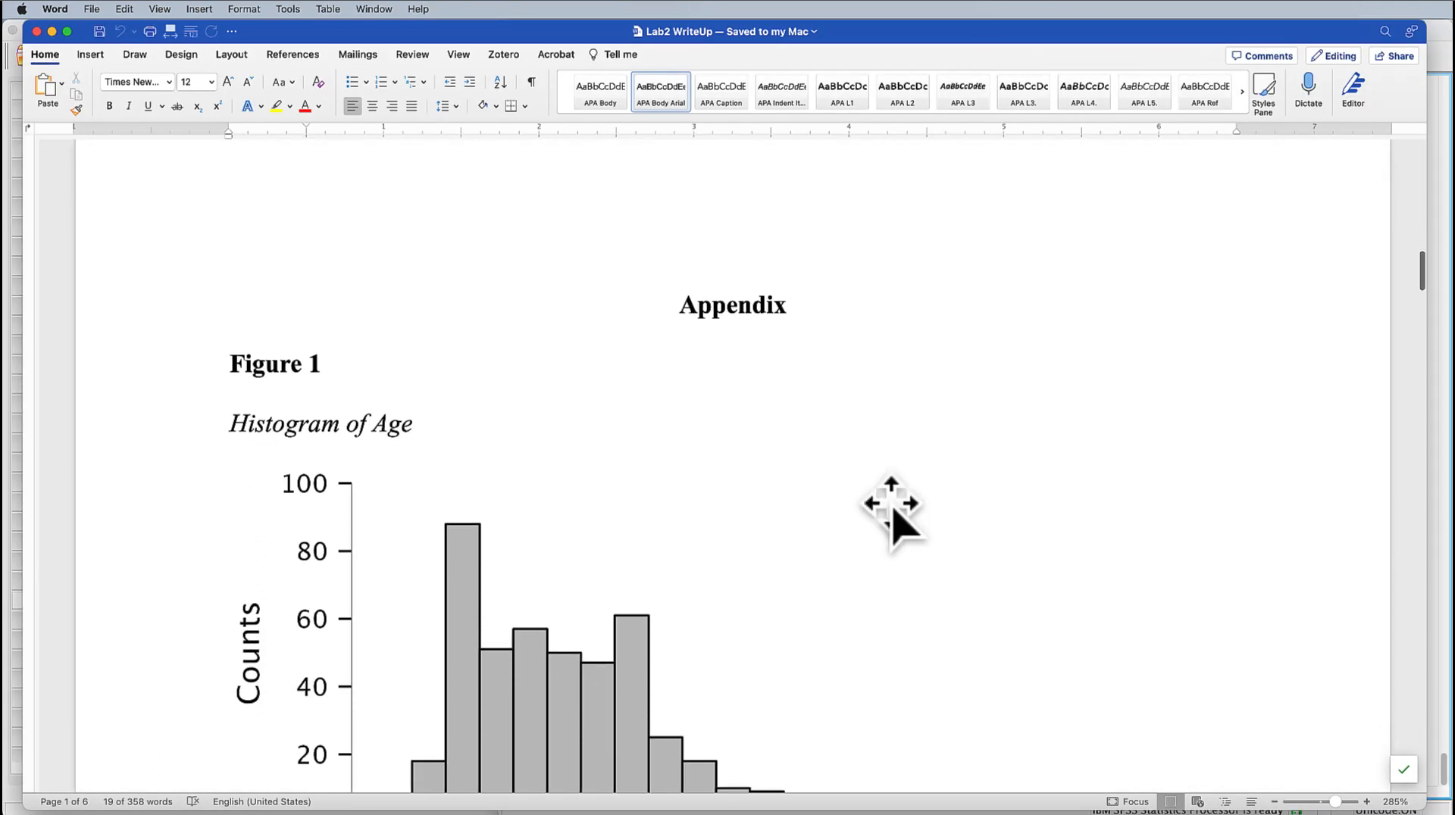
scroll(893, 523, "down", 2)
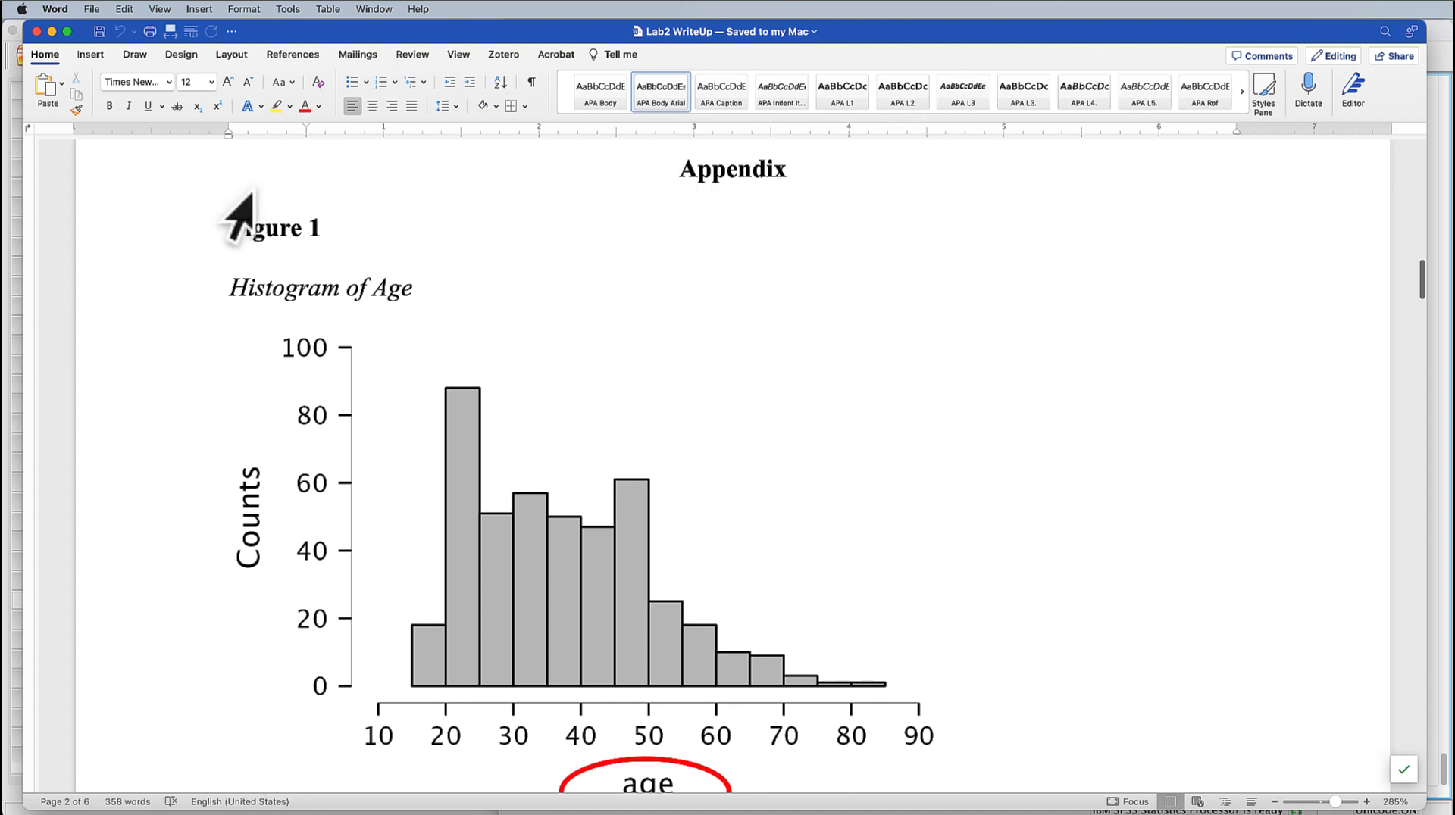
- Review Figure 1's number, its italic title "Histogram of Age" and the histogram's age axis label
left_click(212, 216)
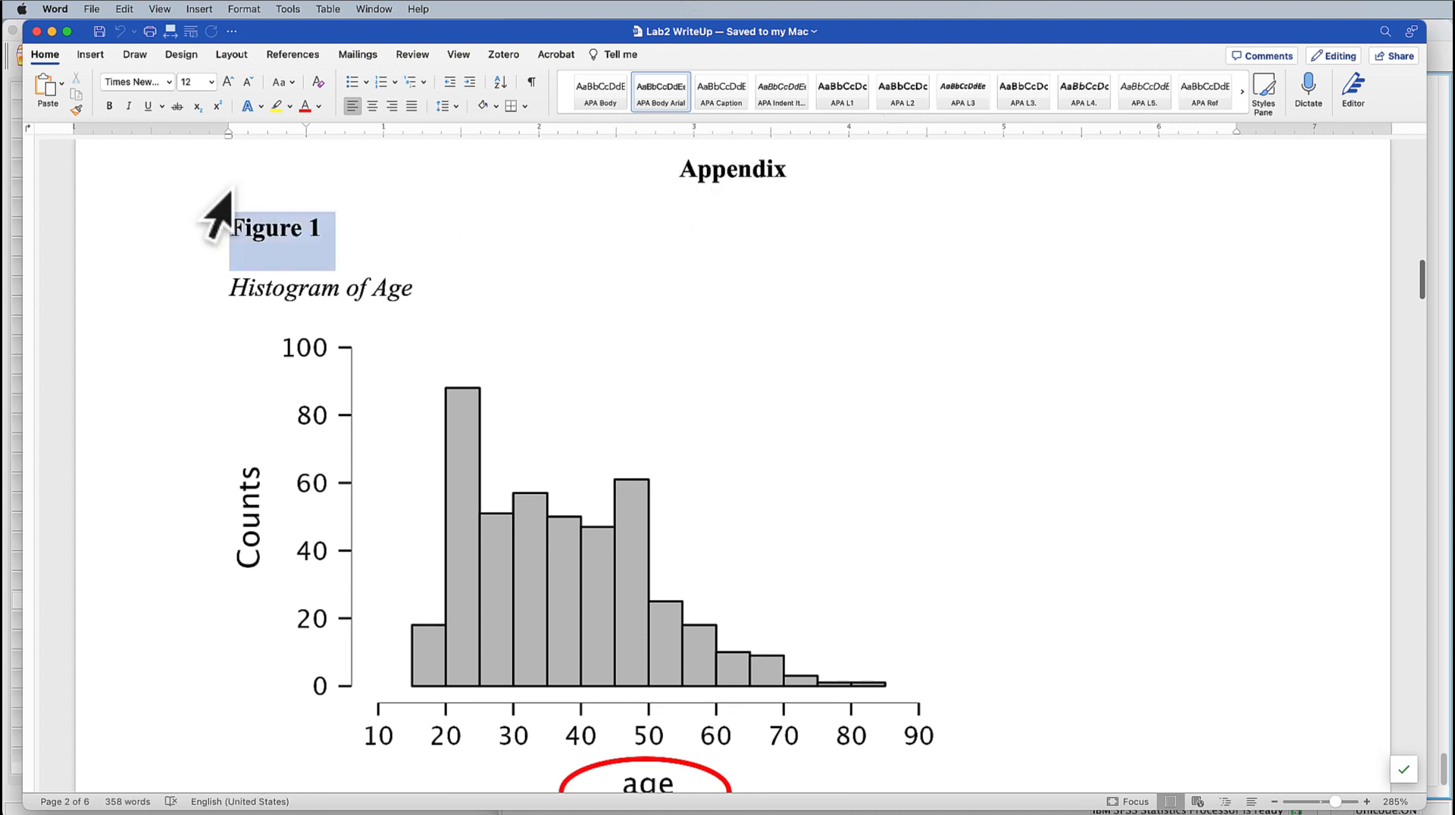
left_click(190, 282)
scroll(758, 378, "down", 3)
left_click(587, 469)
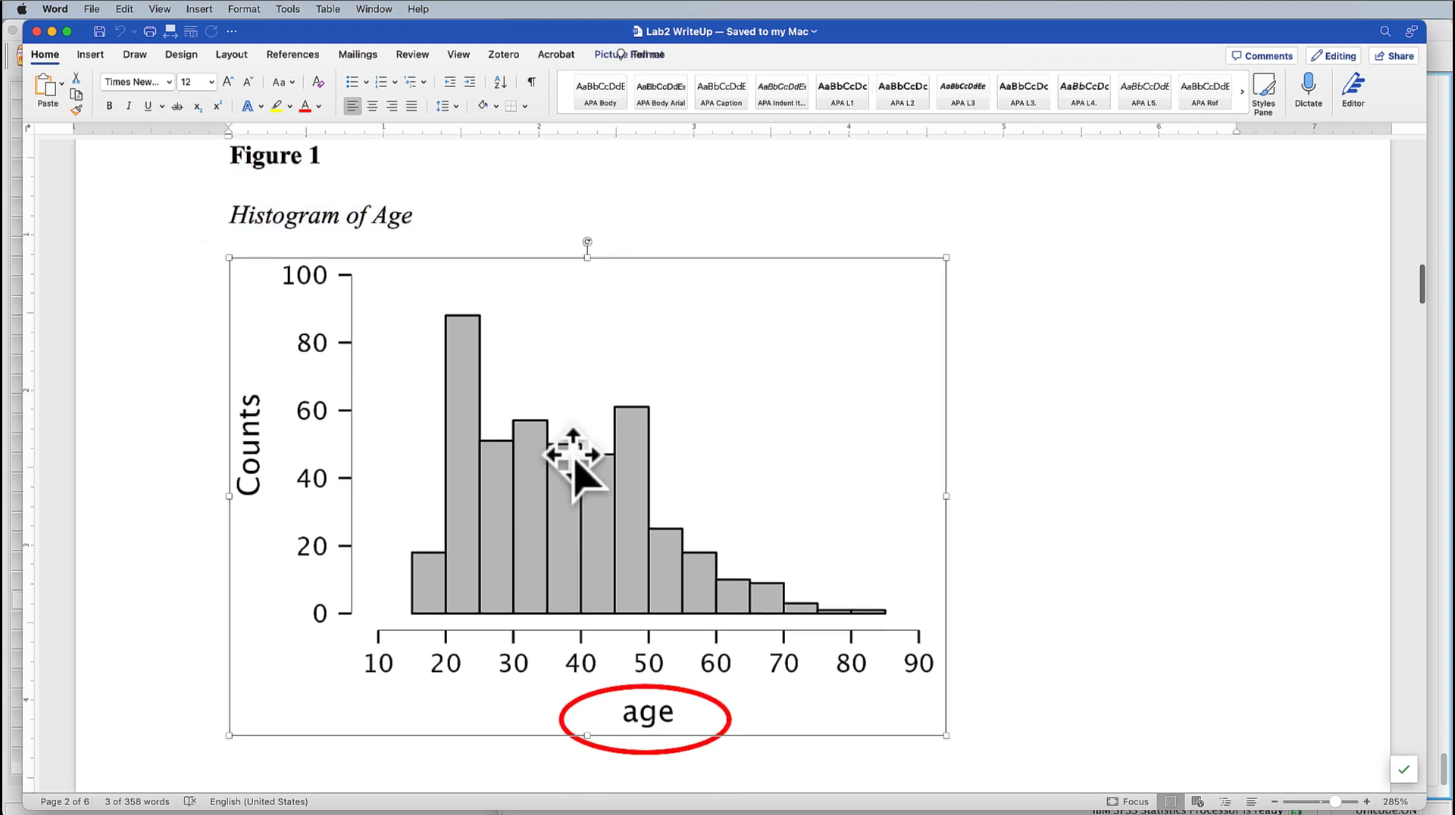
scroll(1207, 454, "down", 4)
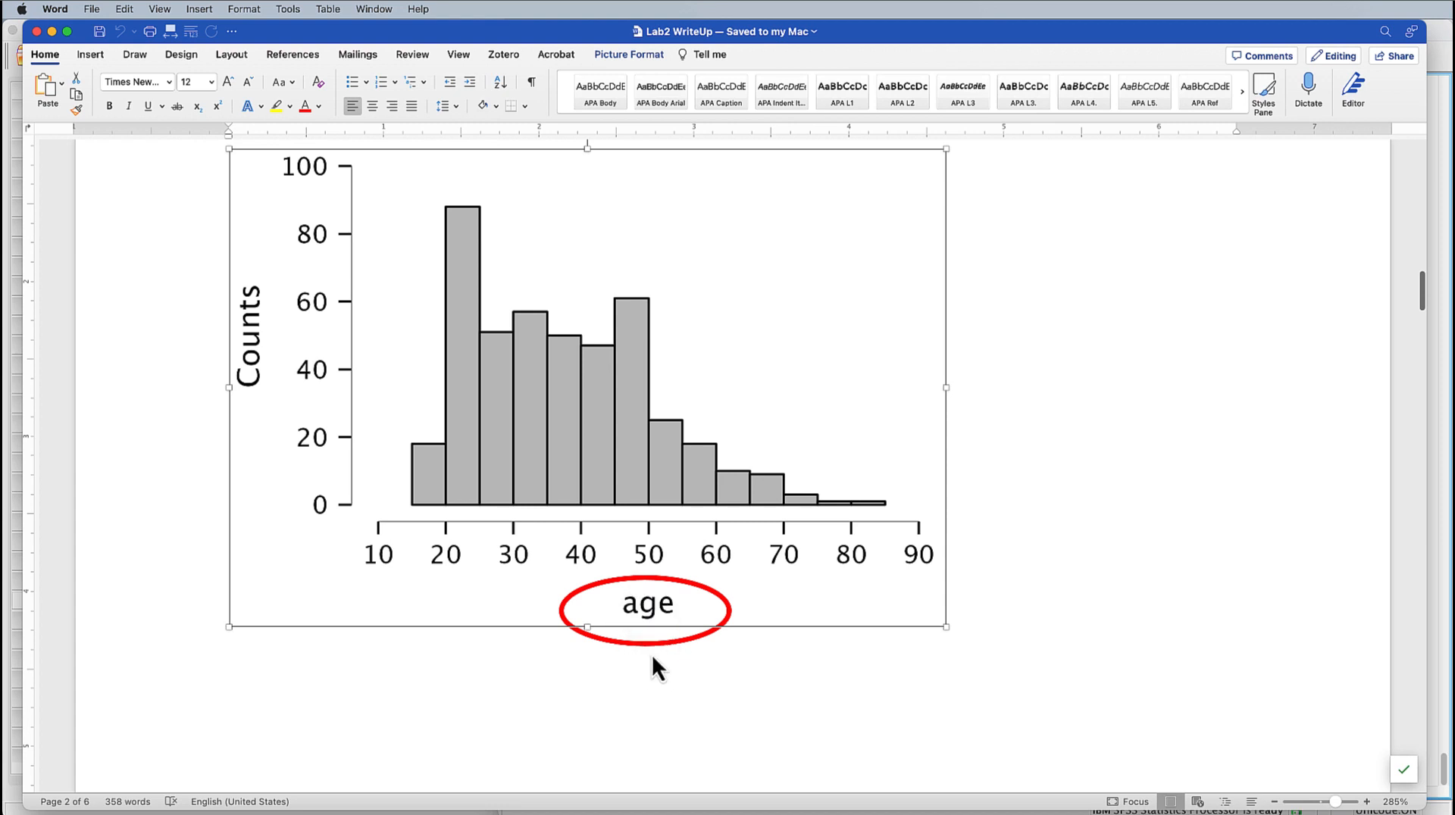
scroll(902, 622, "up", 2)
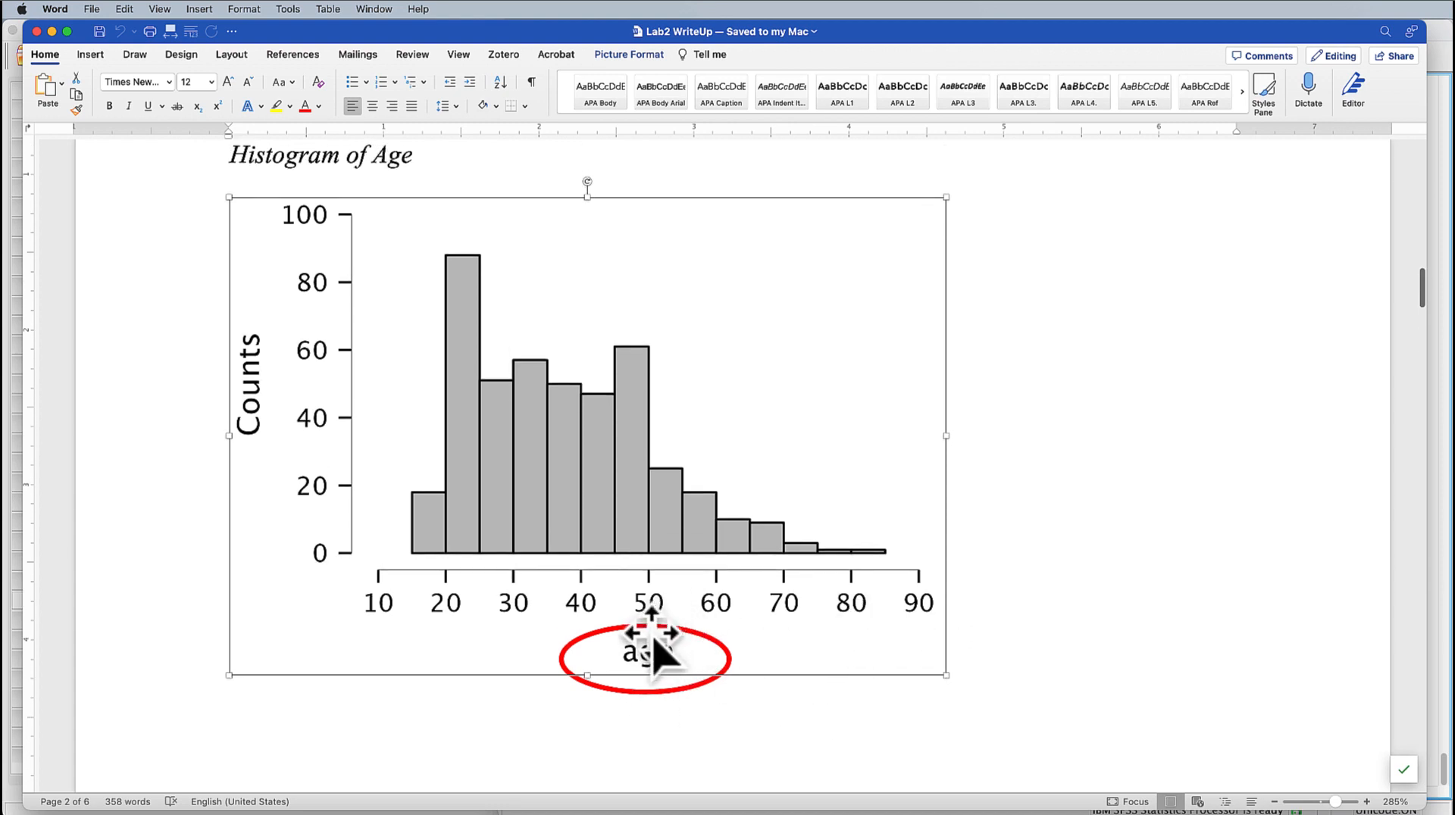
scroll(803, 640, "up", 2)
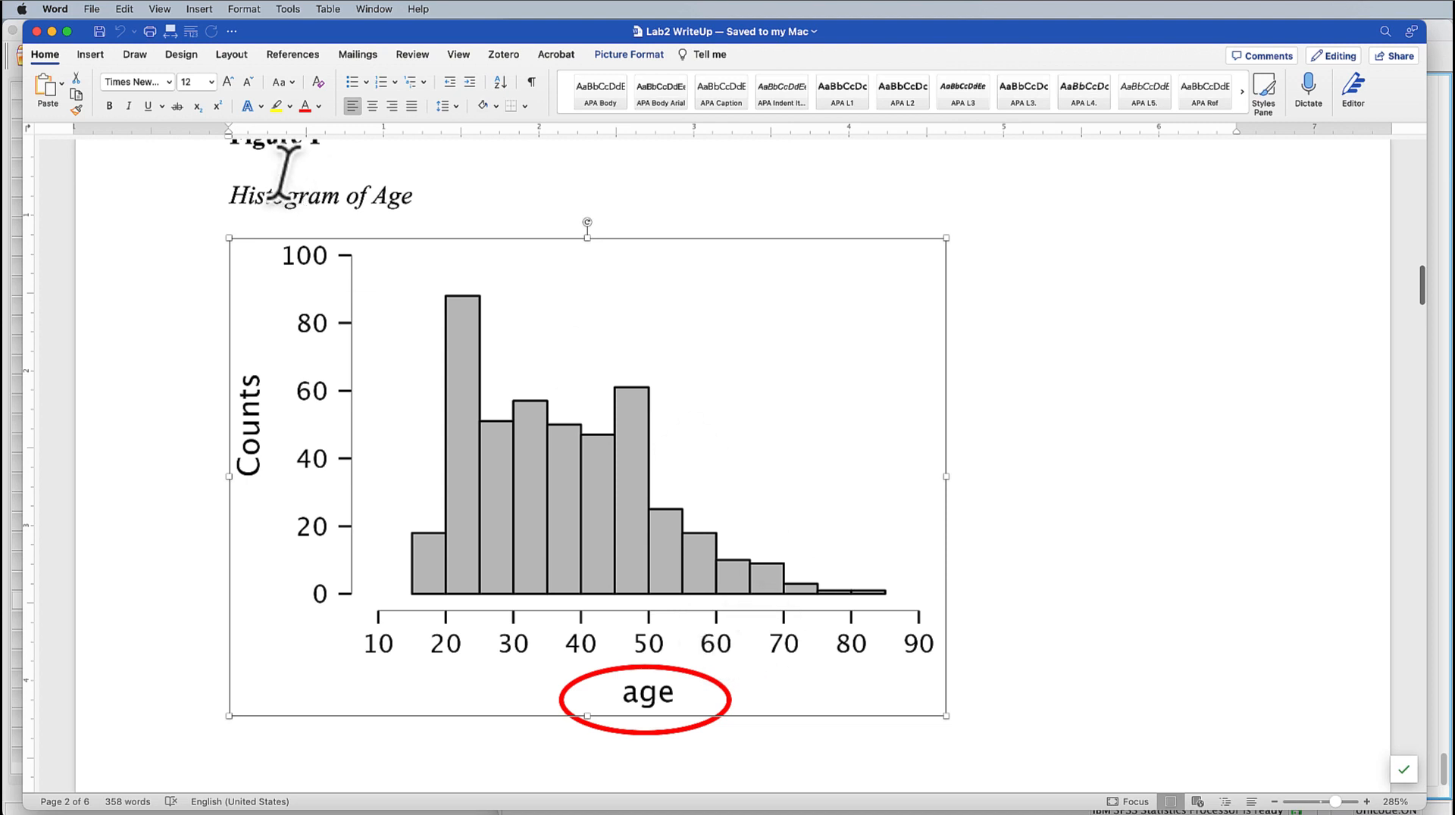
left_click_drag(285, 176, 427, 173)
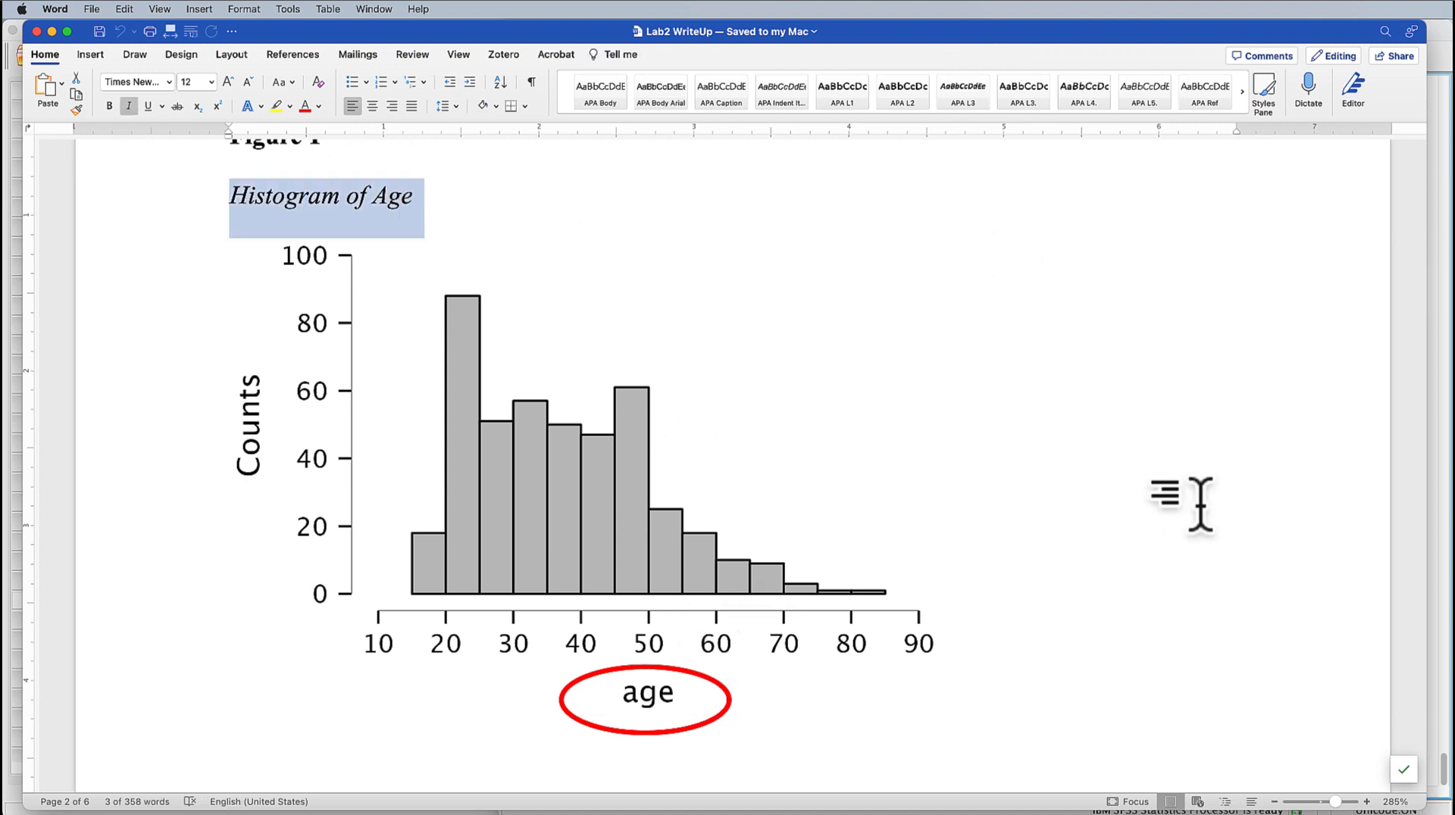
- Review Figure 2, the Bargraph of Highest Education Completed, including its bar labels and education category names
scroll(1201, 504, "down", 15)
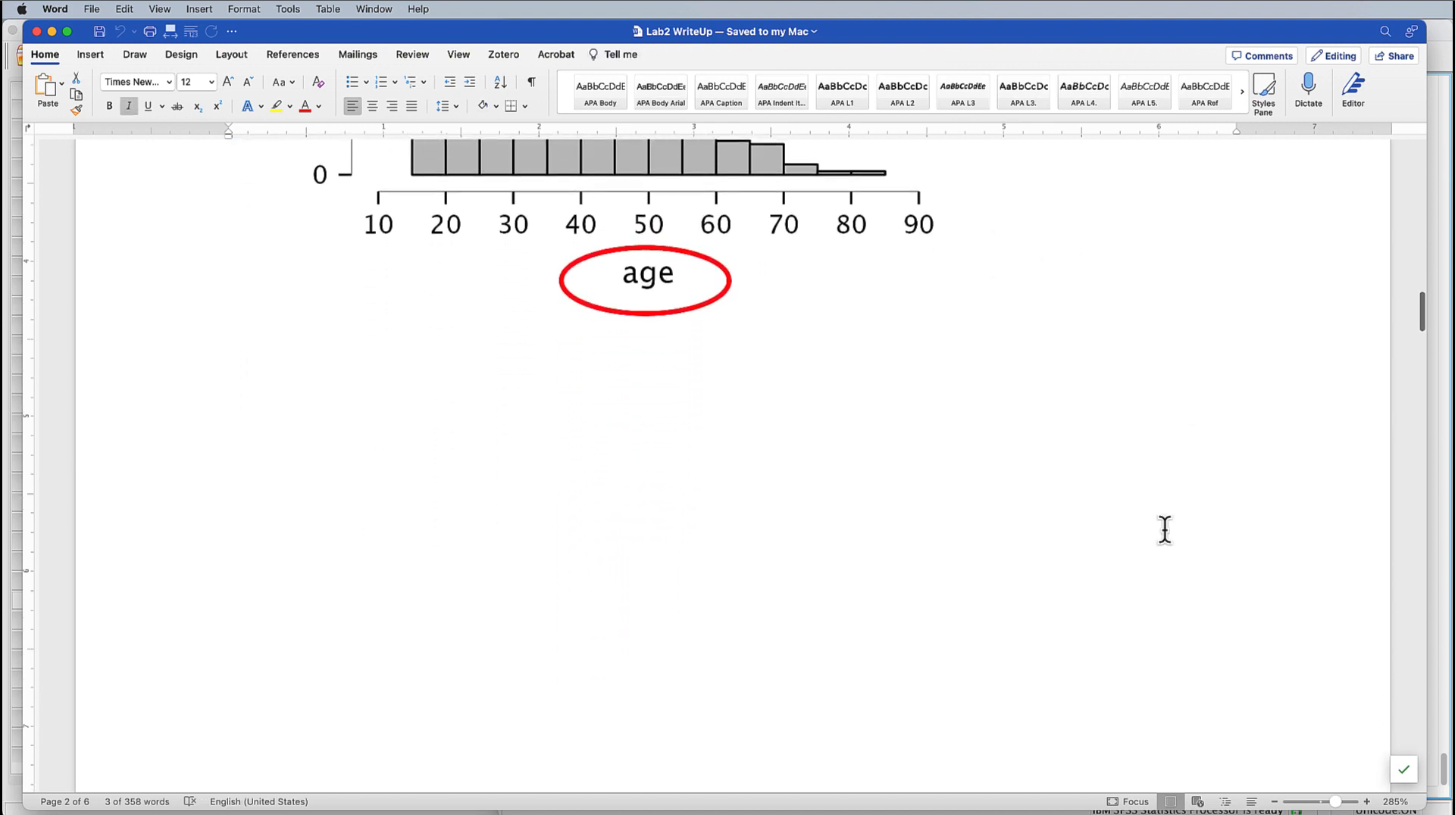
scroll(1195, 503, "down", 5)
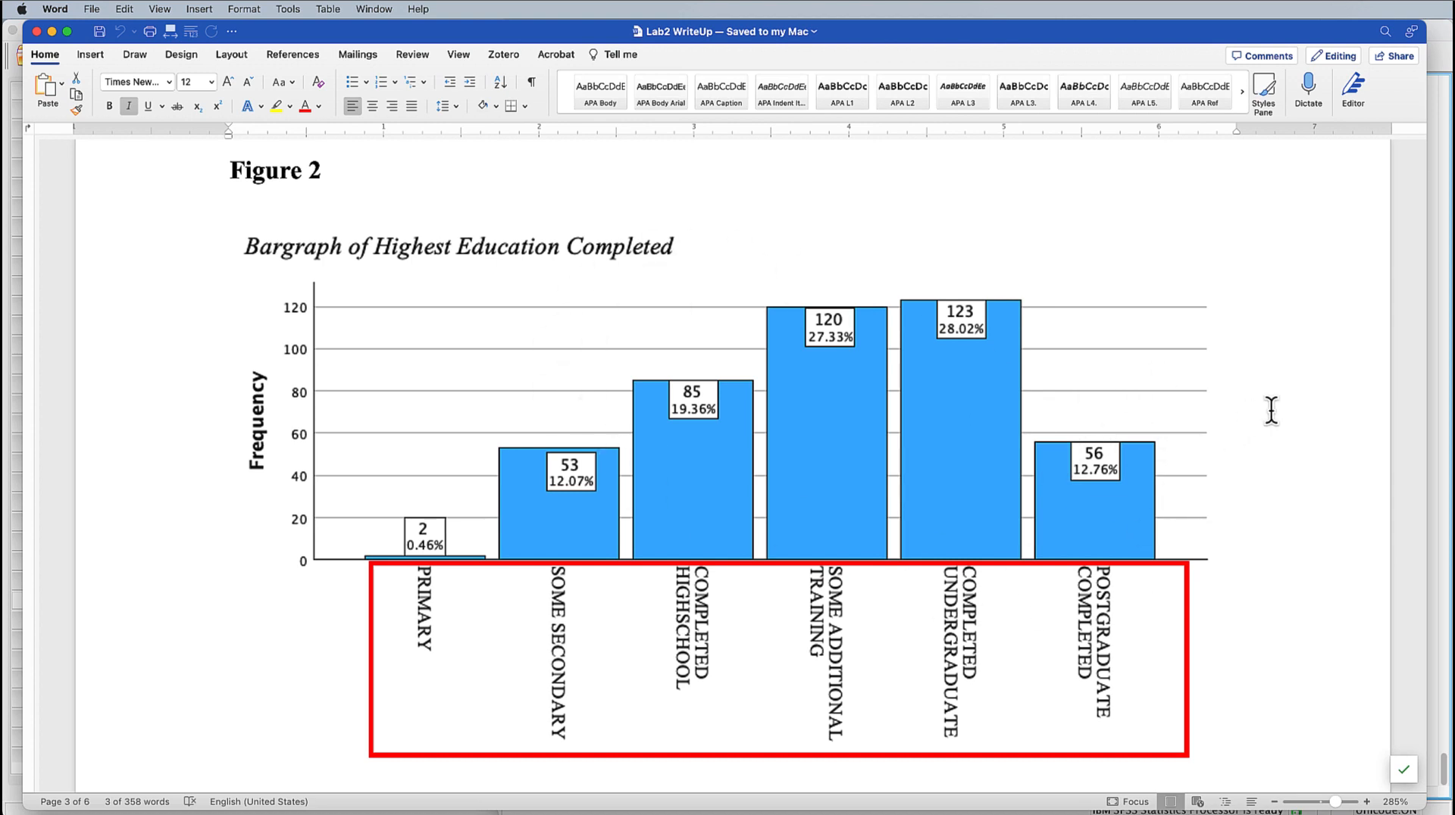
scroll(1286, 411, "down", 5)
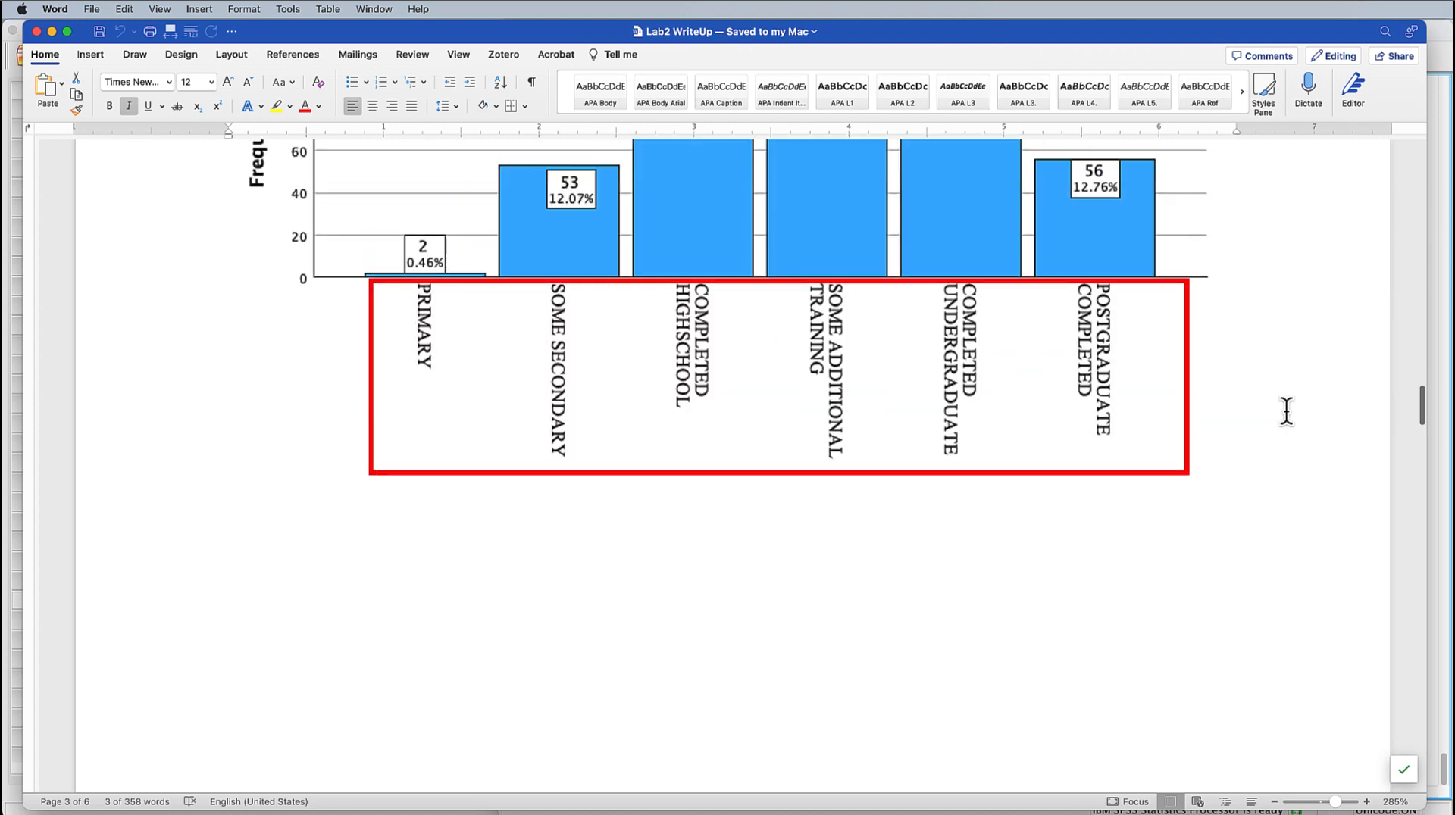
scroll(1286, 409, "up", 3)
scroll(1248, 433, "up", 2)
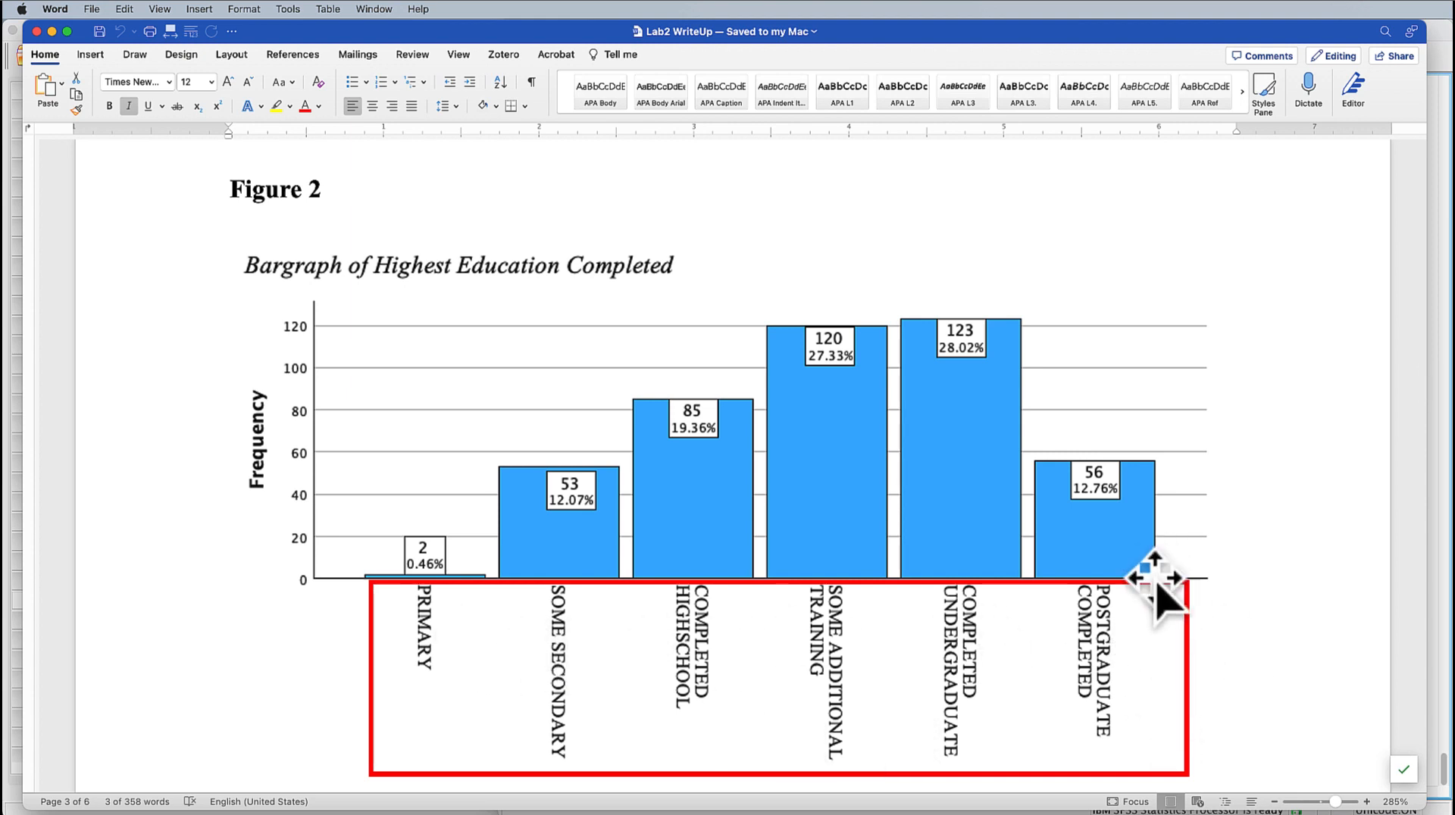
scroll(1254, 617, "down", 10)
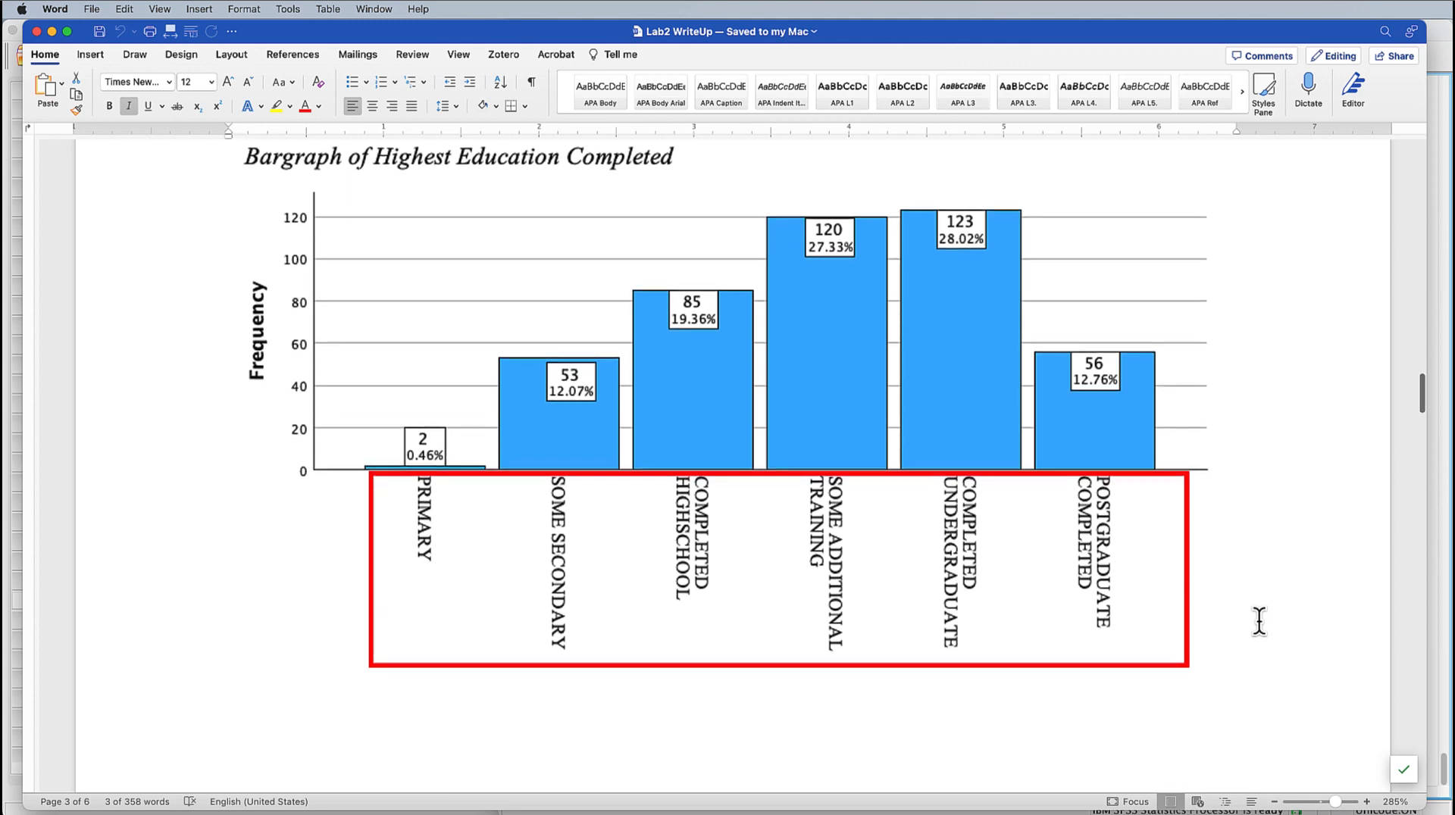
- Examine Figure 3, comparing its italic caption "Bar Graph of Major Sources of Stress" with the title inside the graph and checking the category labels
scroll(1258, 621, "down", 15)
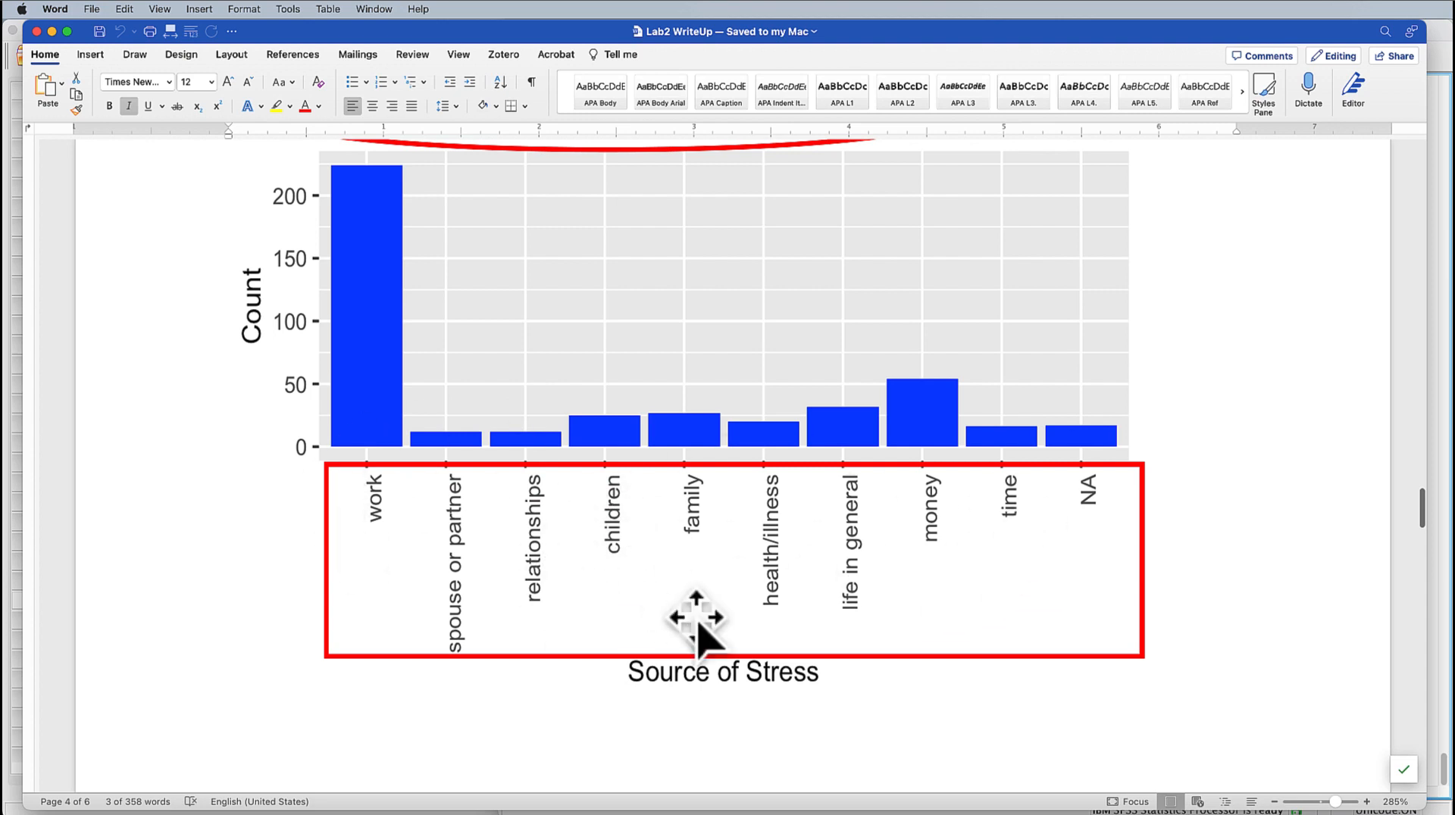
scroll(992, 595, "up", 12)
scroll(991, 594, "up", 5)
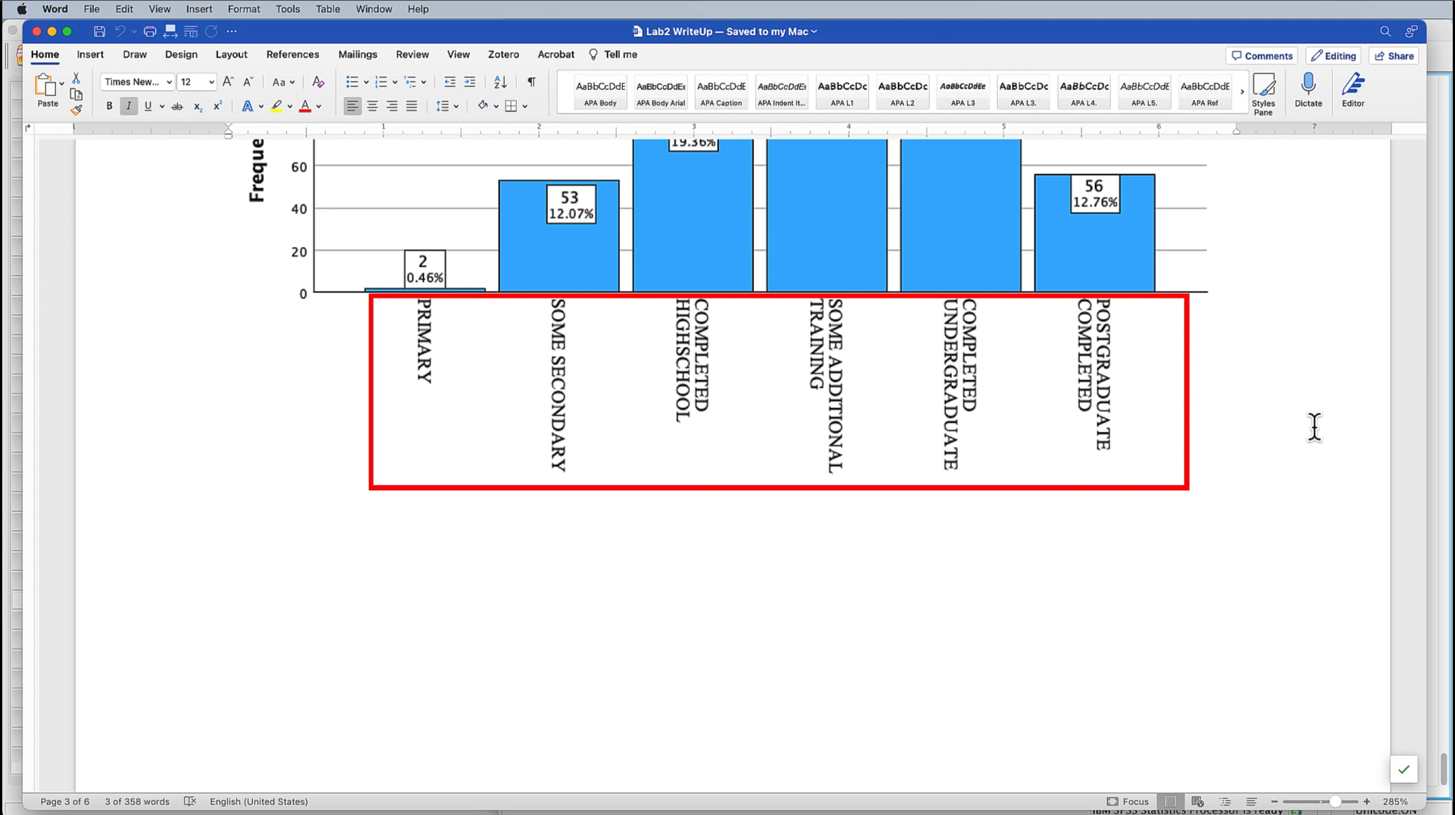
scroll(1314, 427, "down", 6)
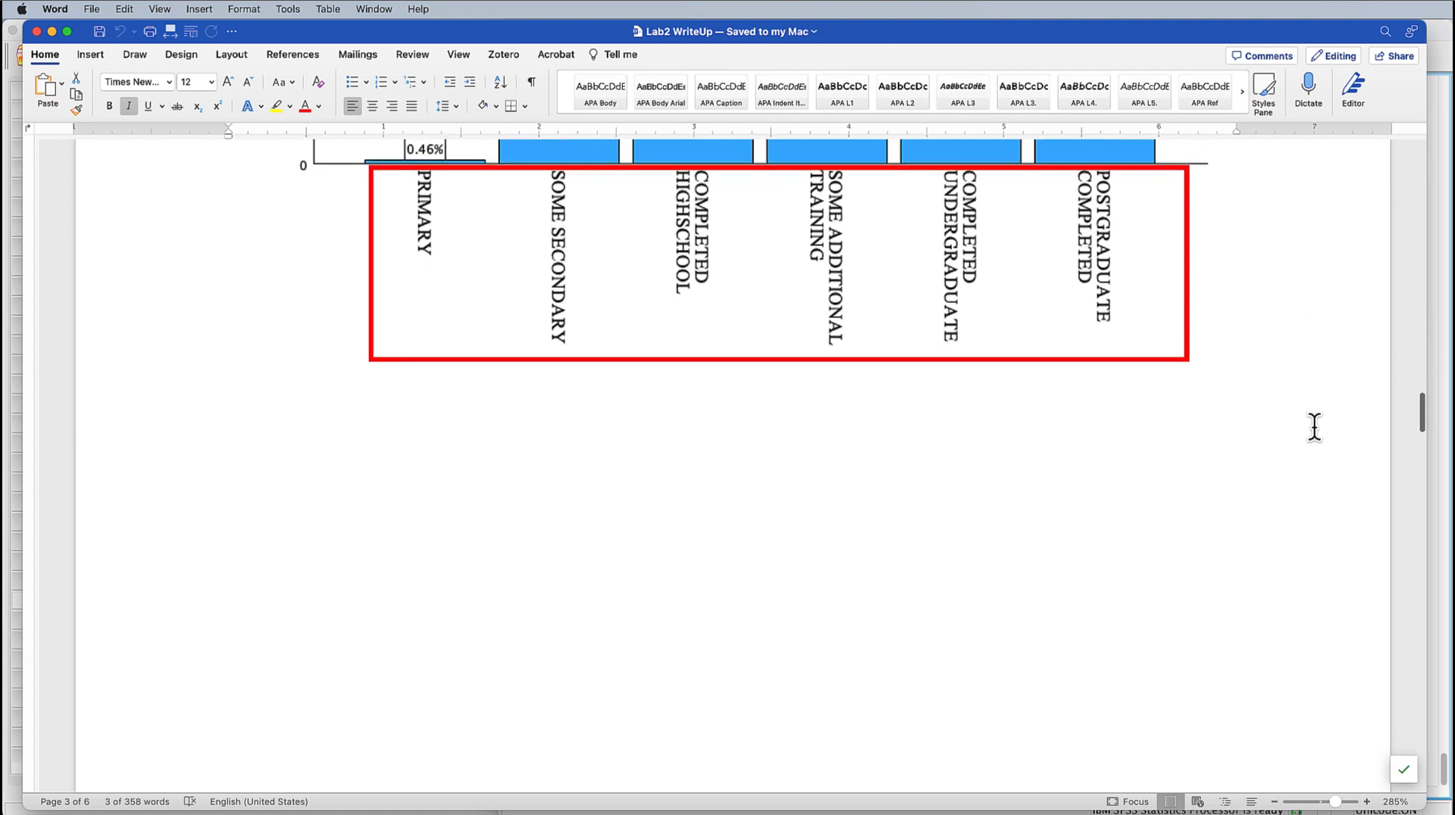
scroll(1314, 426, "down", 8)
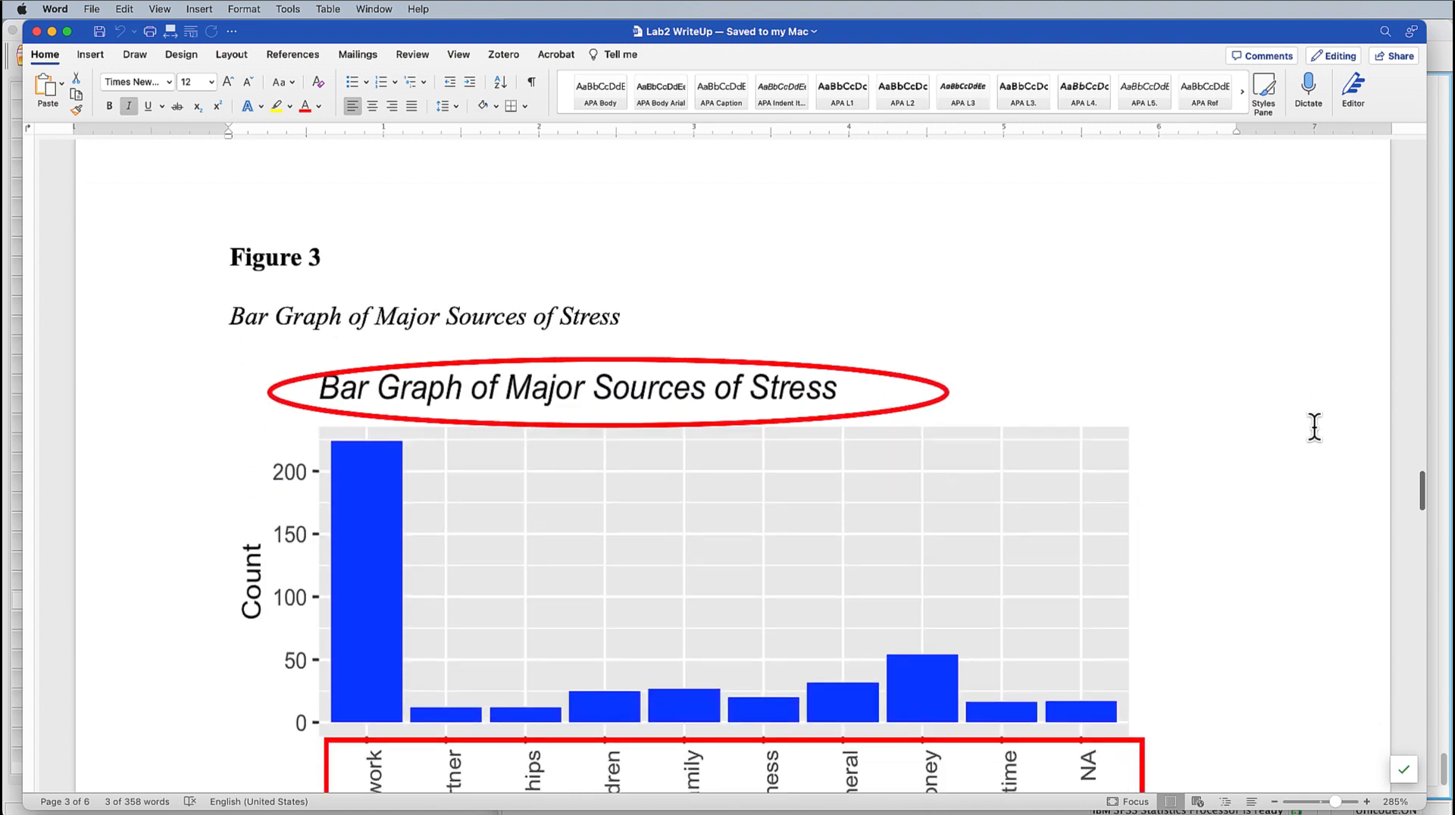
scroll(1314, 427, "up", 1)
scroll(1314, 427, "down", 3)
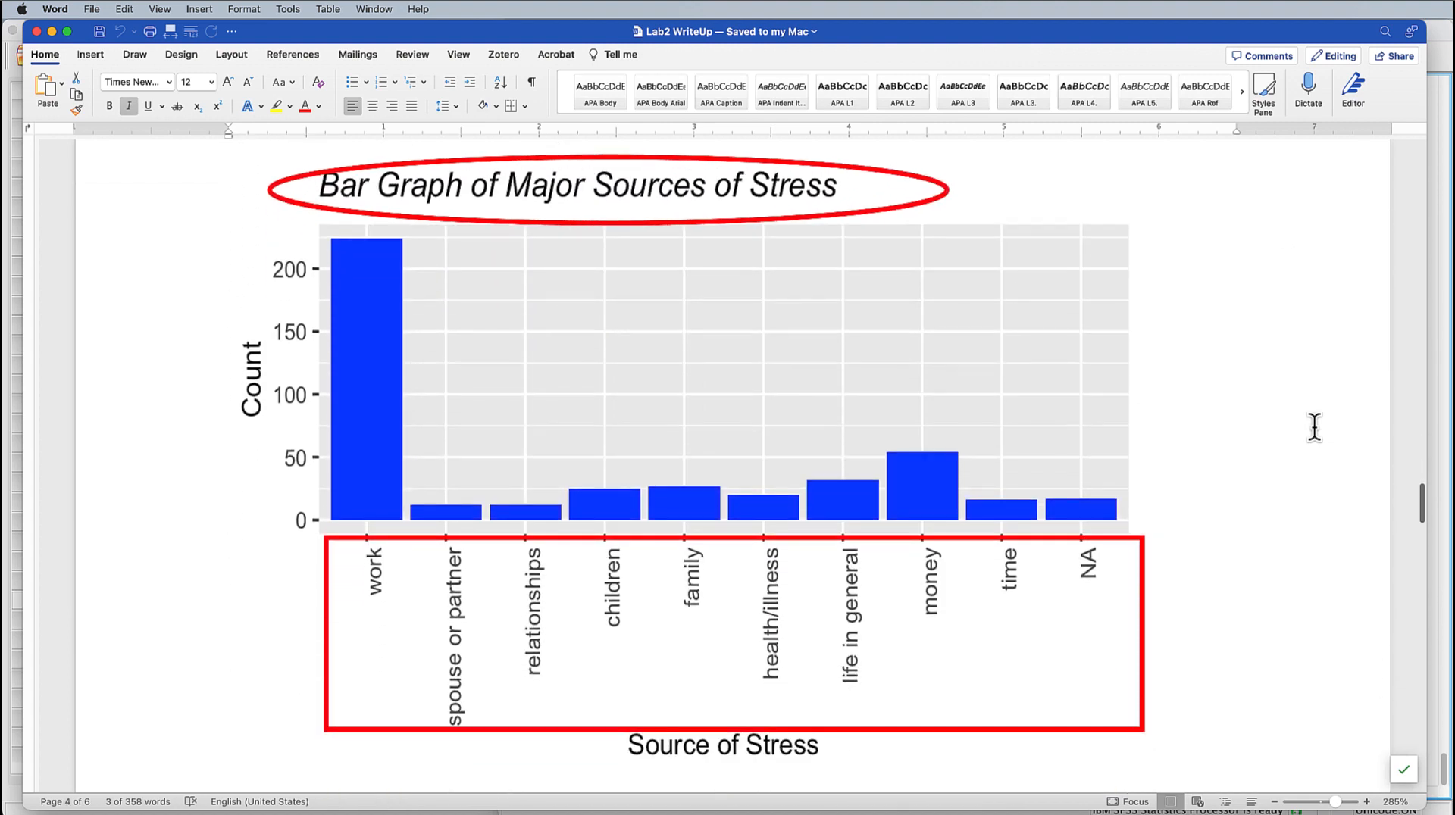
scroll(1314, 426, "up", 3)
scroll(1314, 426, "down", 2)
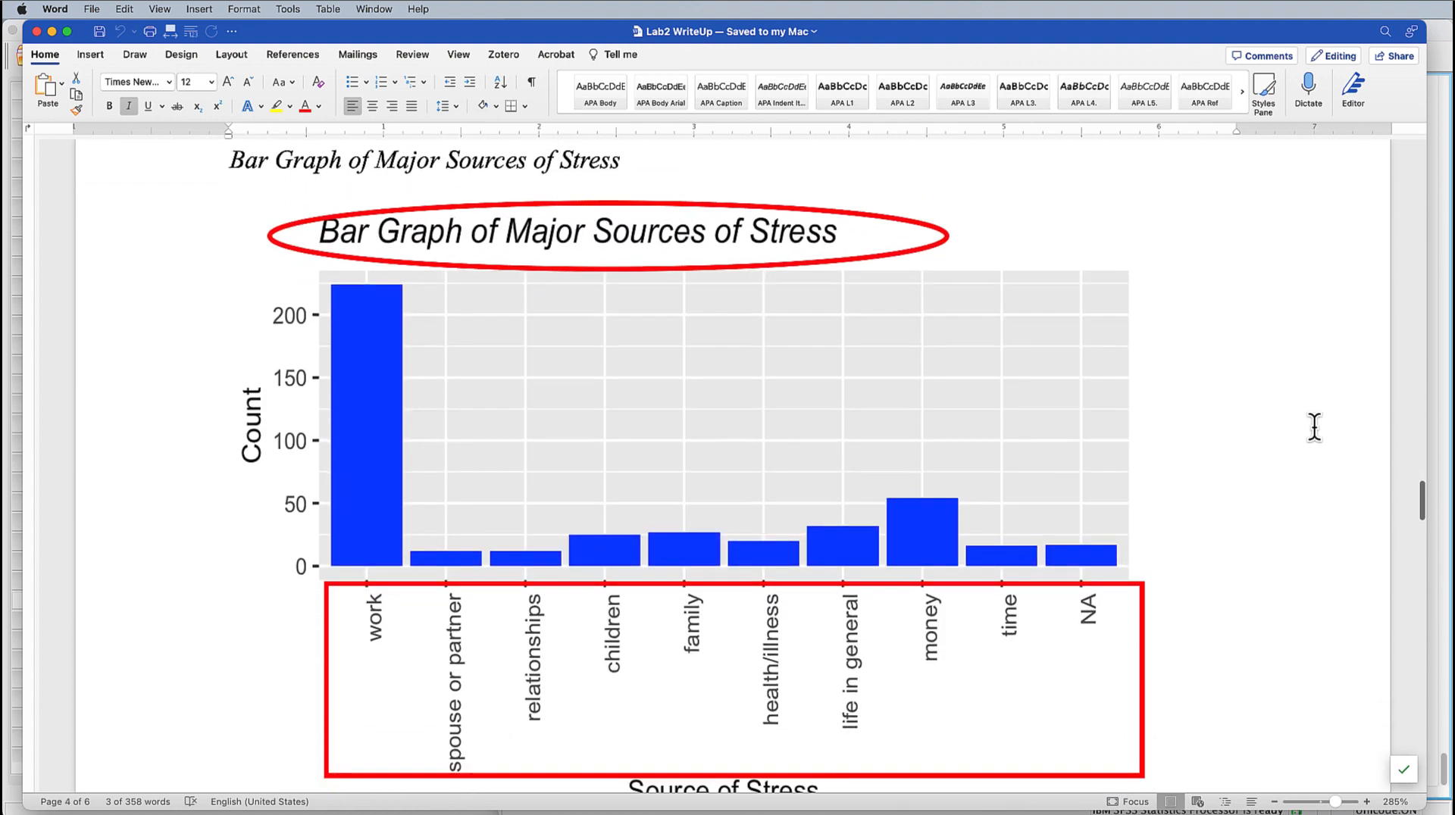
scroll(1314, 427, "up", 2)
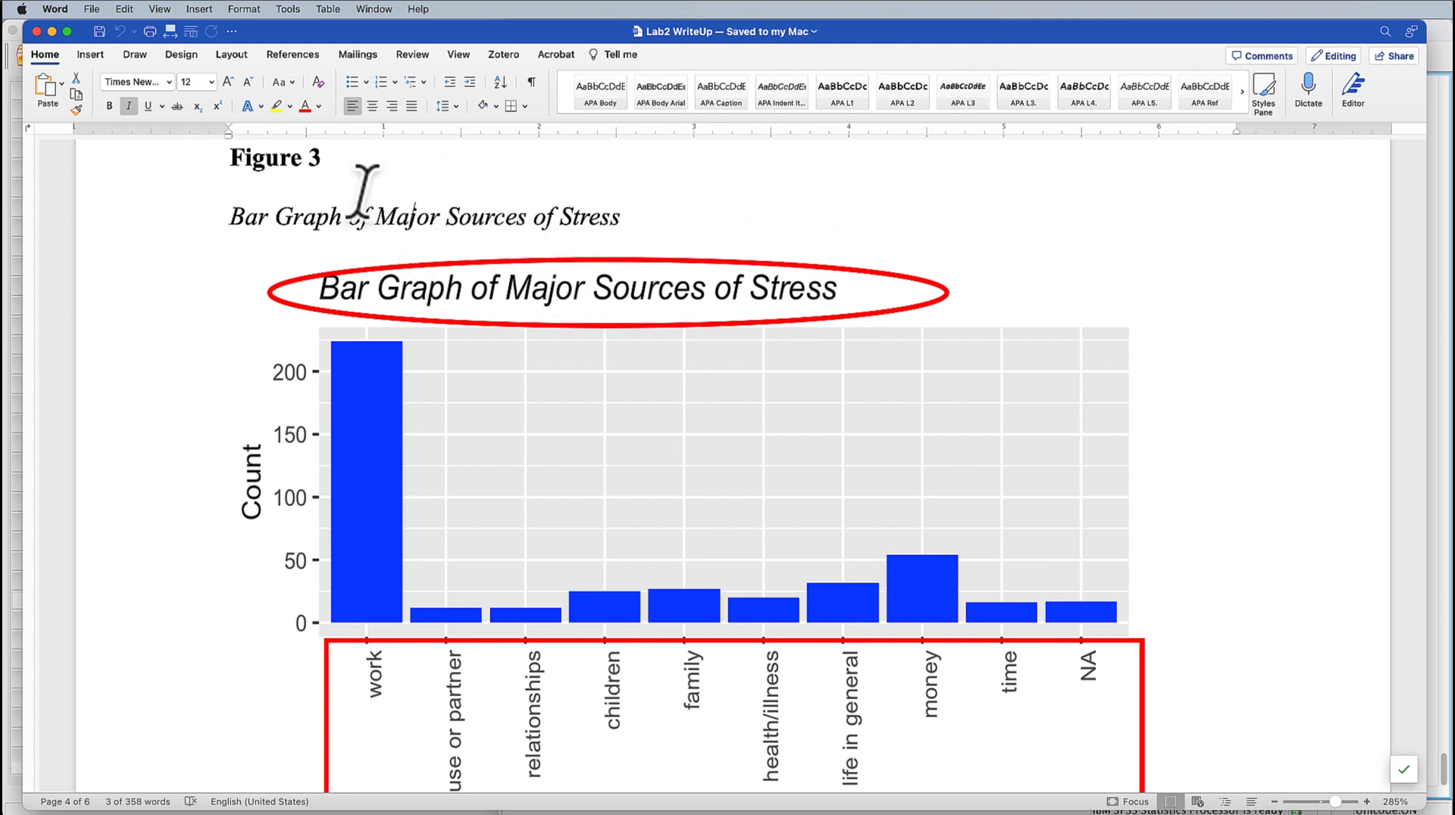
left_click_drag(333, 197, 604, 191)
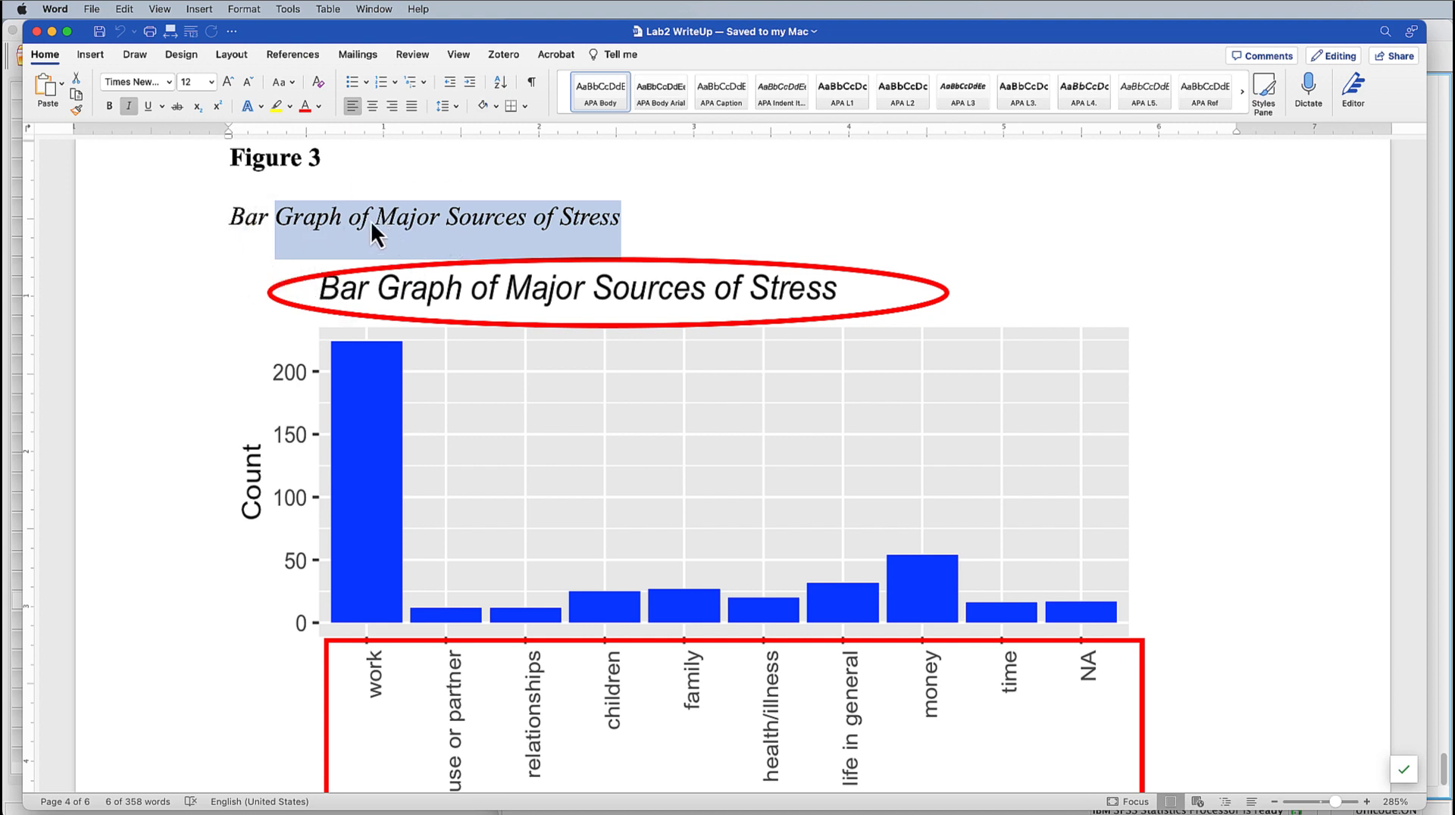
- Compare Figure 4's scatterplot caption with its in-graph title and axis labels, and view Figure 5, the boxplot of Total Perceived Stress for Males and Females
left_click(467, 226)
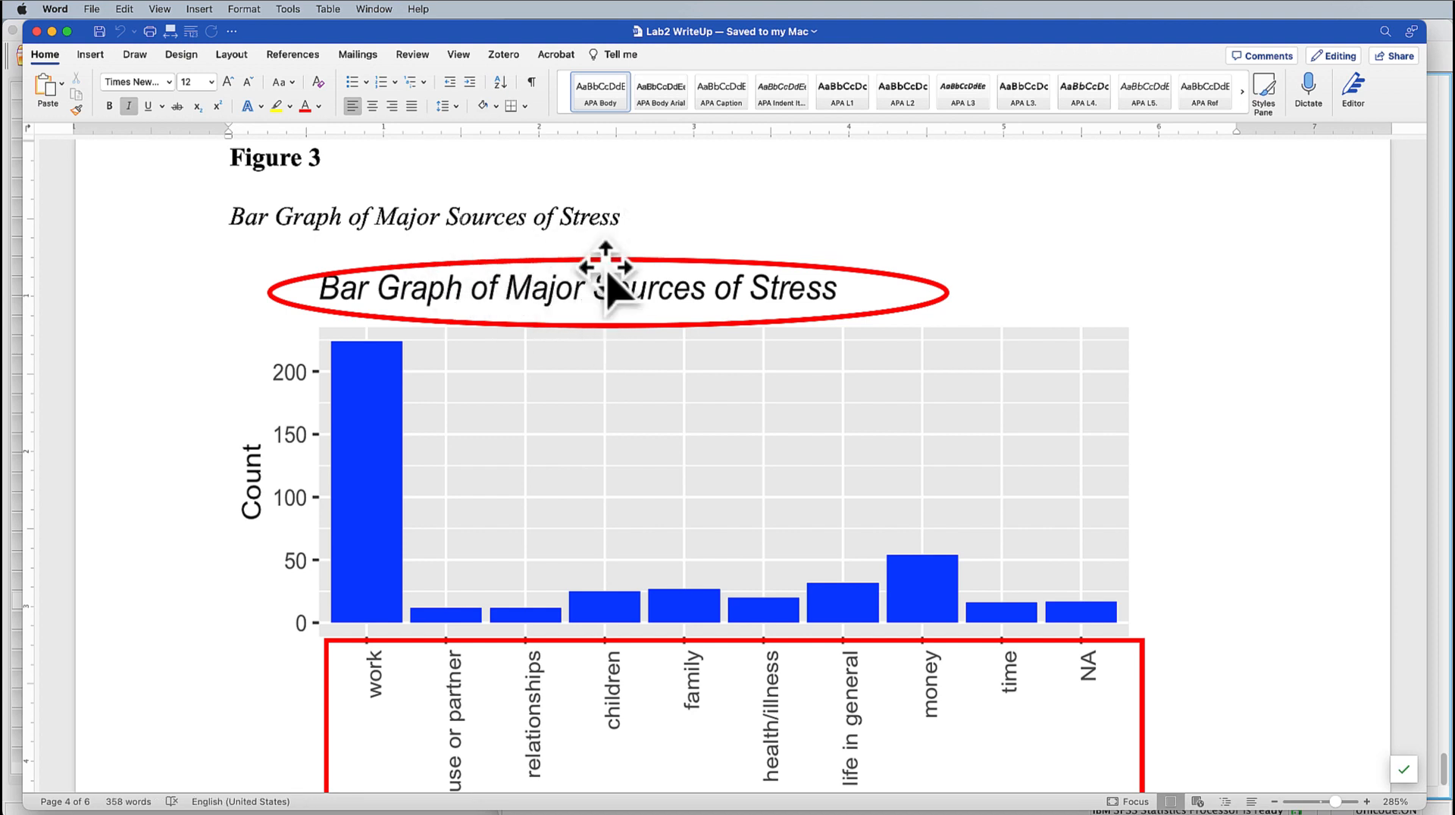
scroll(1210, 381, "down", 15)
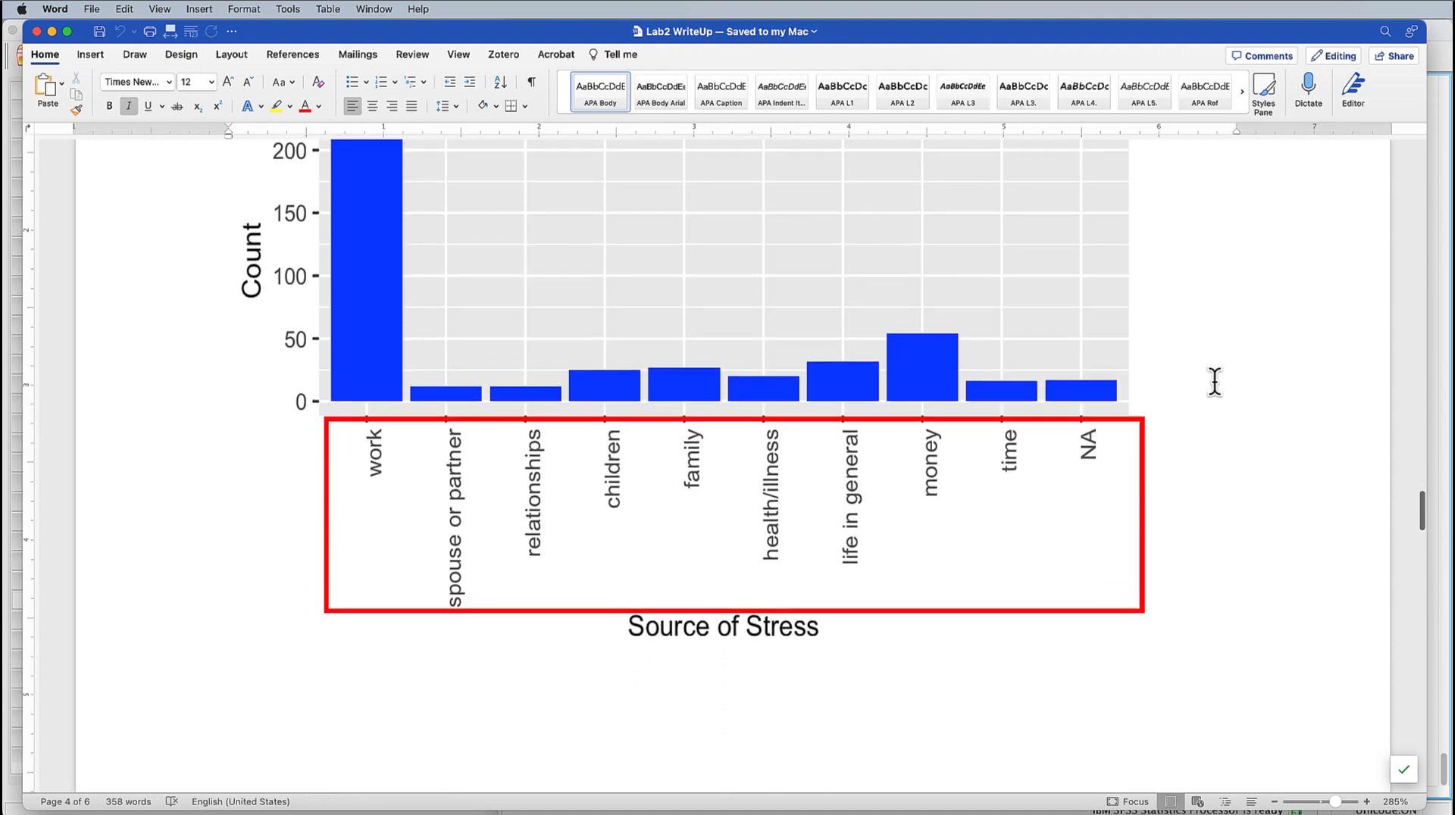
scroll(1214, 381, "down", 10)
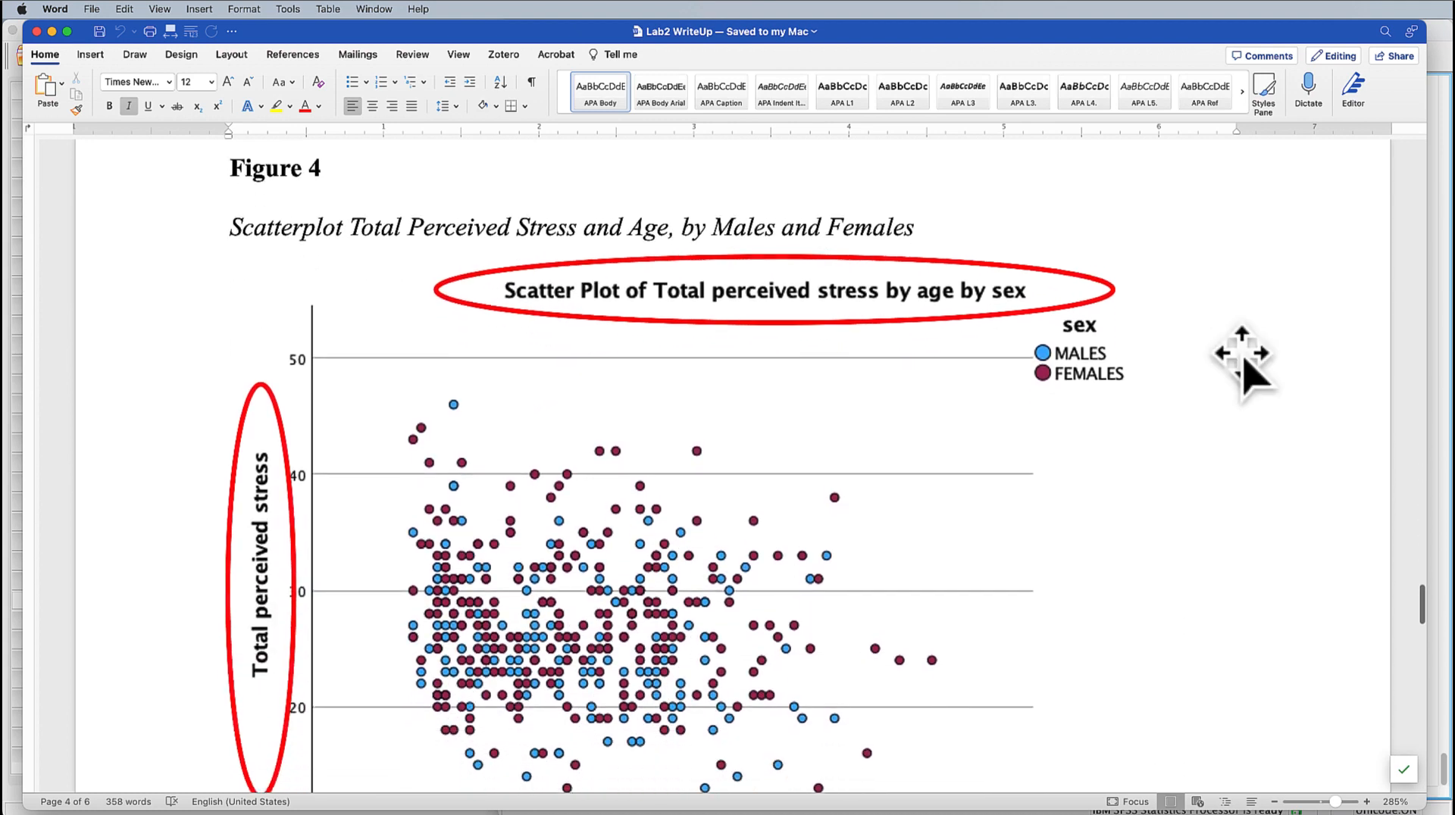
scroll(1242, 355, "up", 1)
scroll(1242, 355, "down", 1)
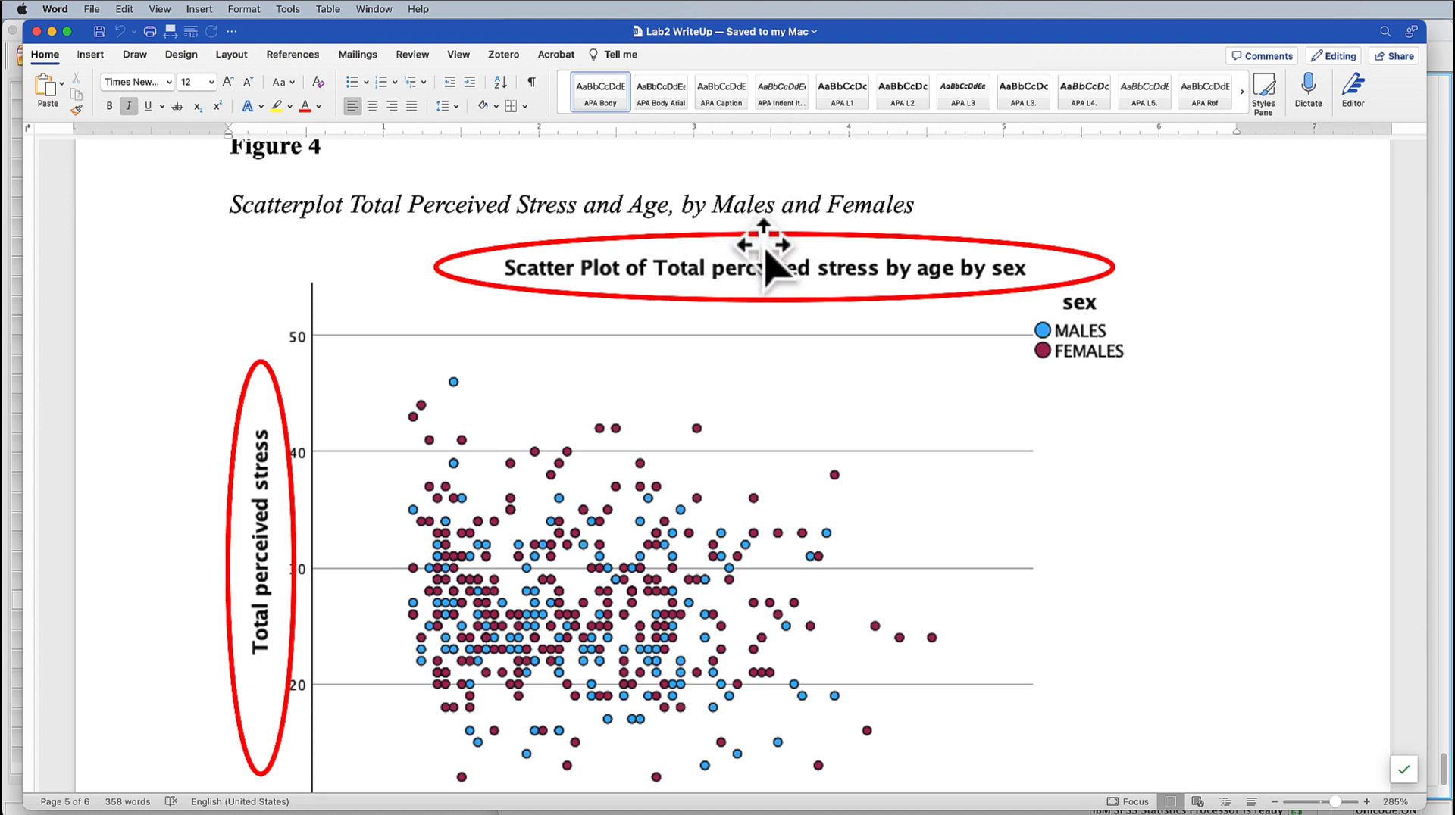
scroll(1198, 432, "down", 1)
scroll(1197, 432, "up", 3)
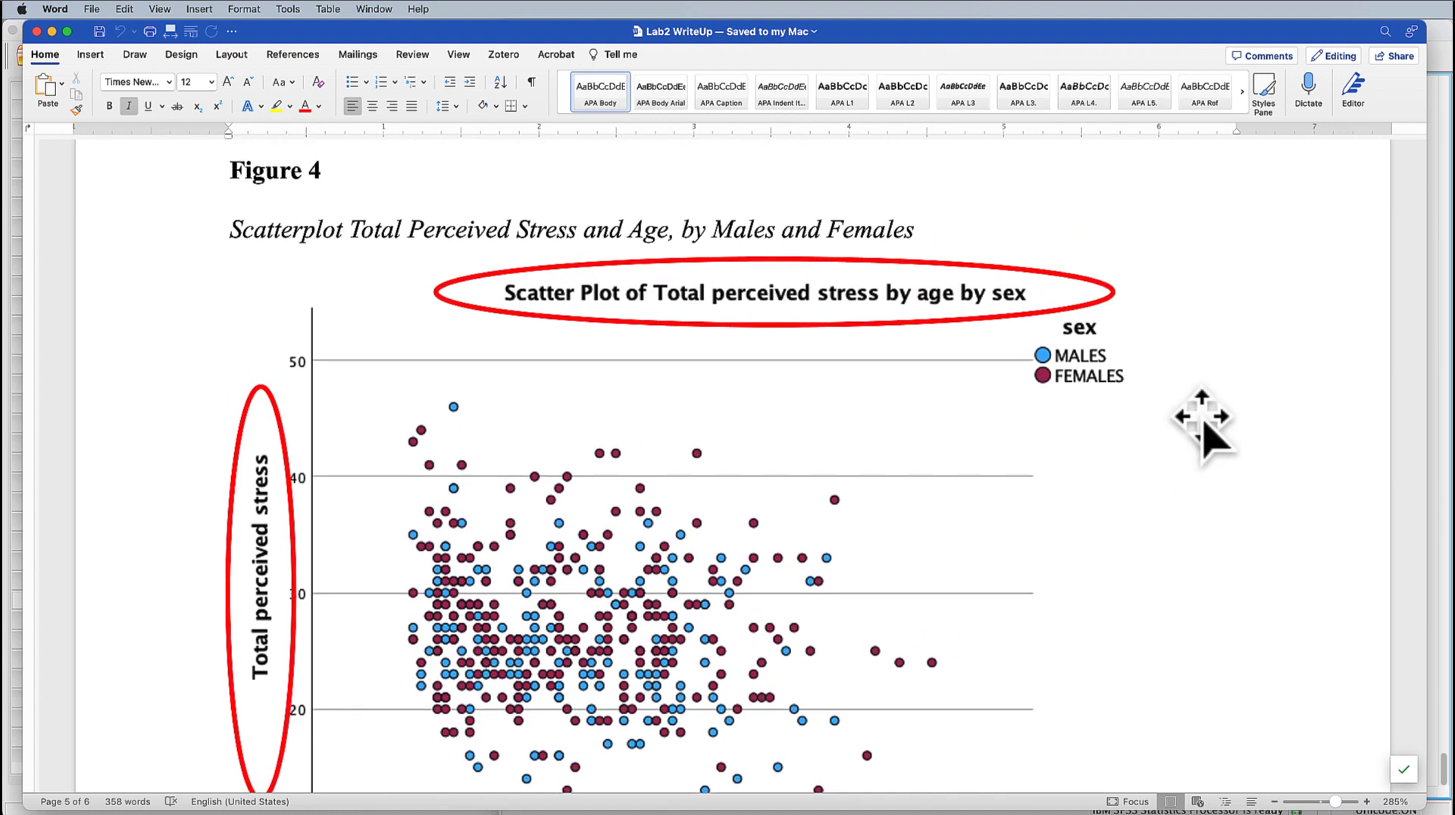
scroll(1216, 453, "down", 15)
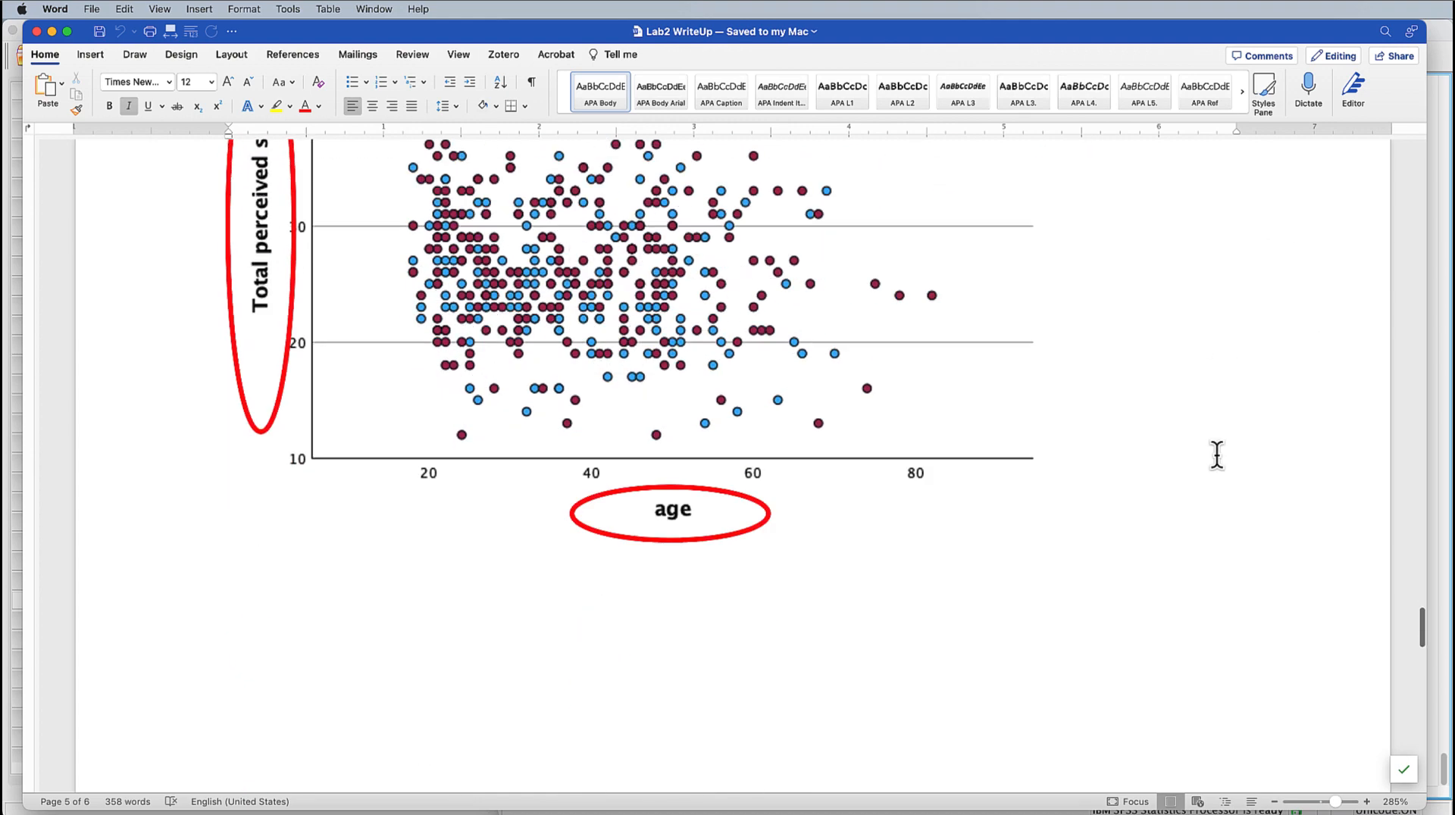
scroll(1217, 454, "down", 6)
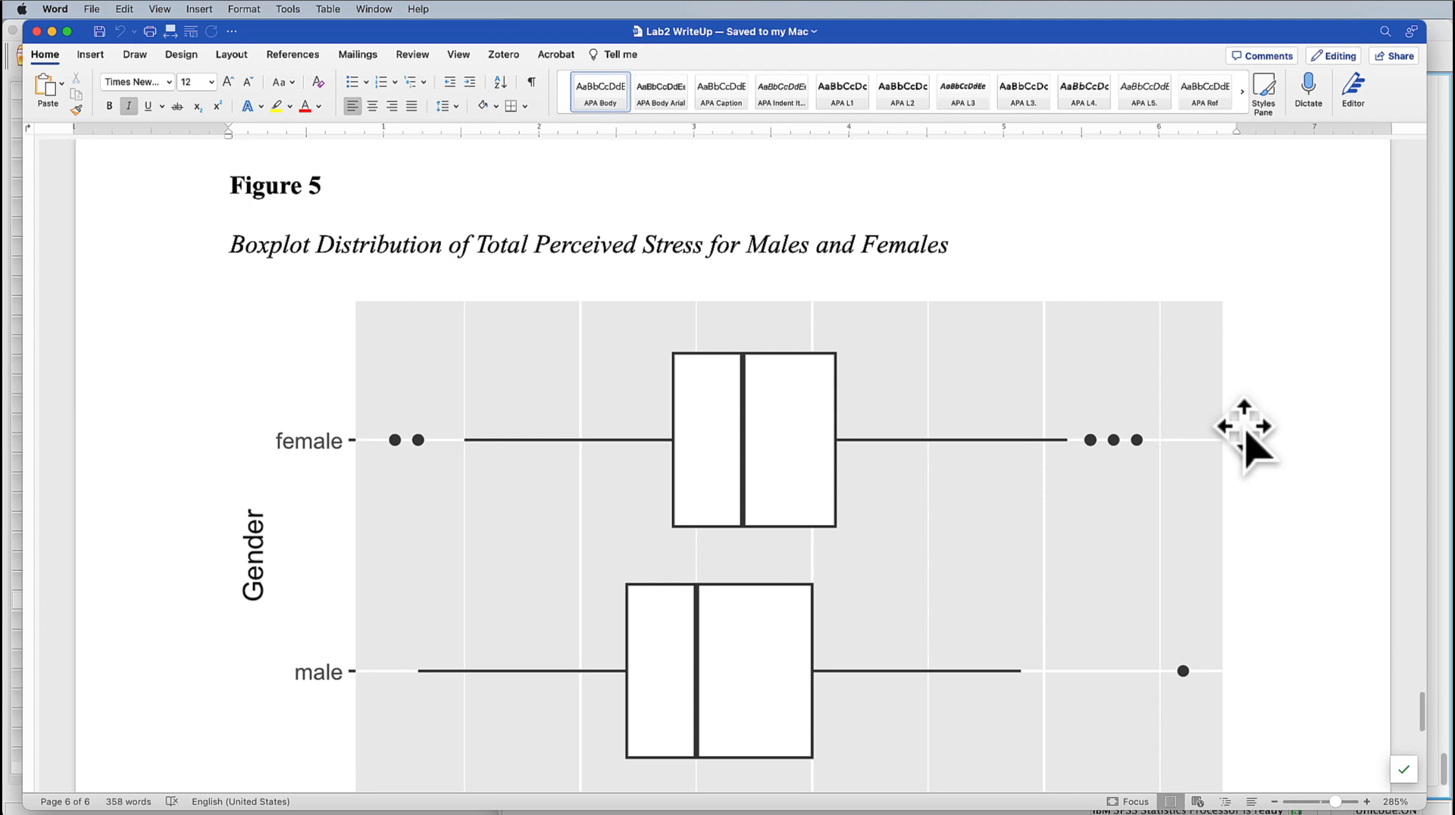
- Go back over the figures to the results paragraphs on page 1, and switch to the SPSS Statistics output viewer
scroll(1216, 454, "up", 20)
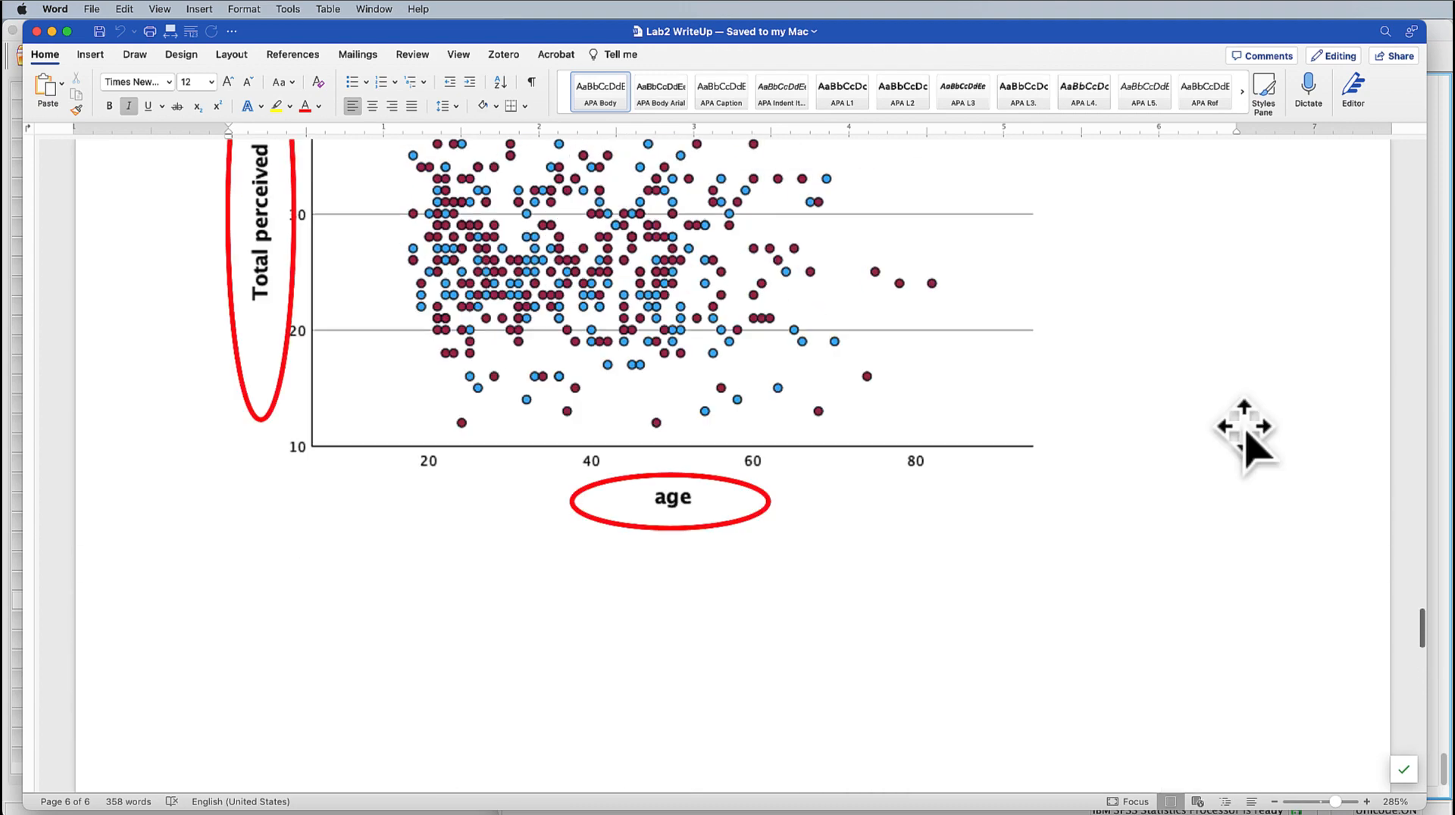
scroll(1216, 455, "up", 15)
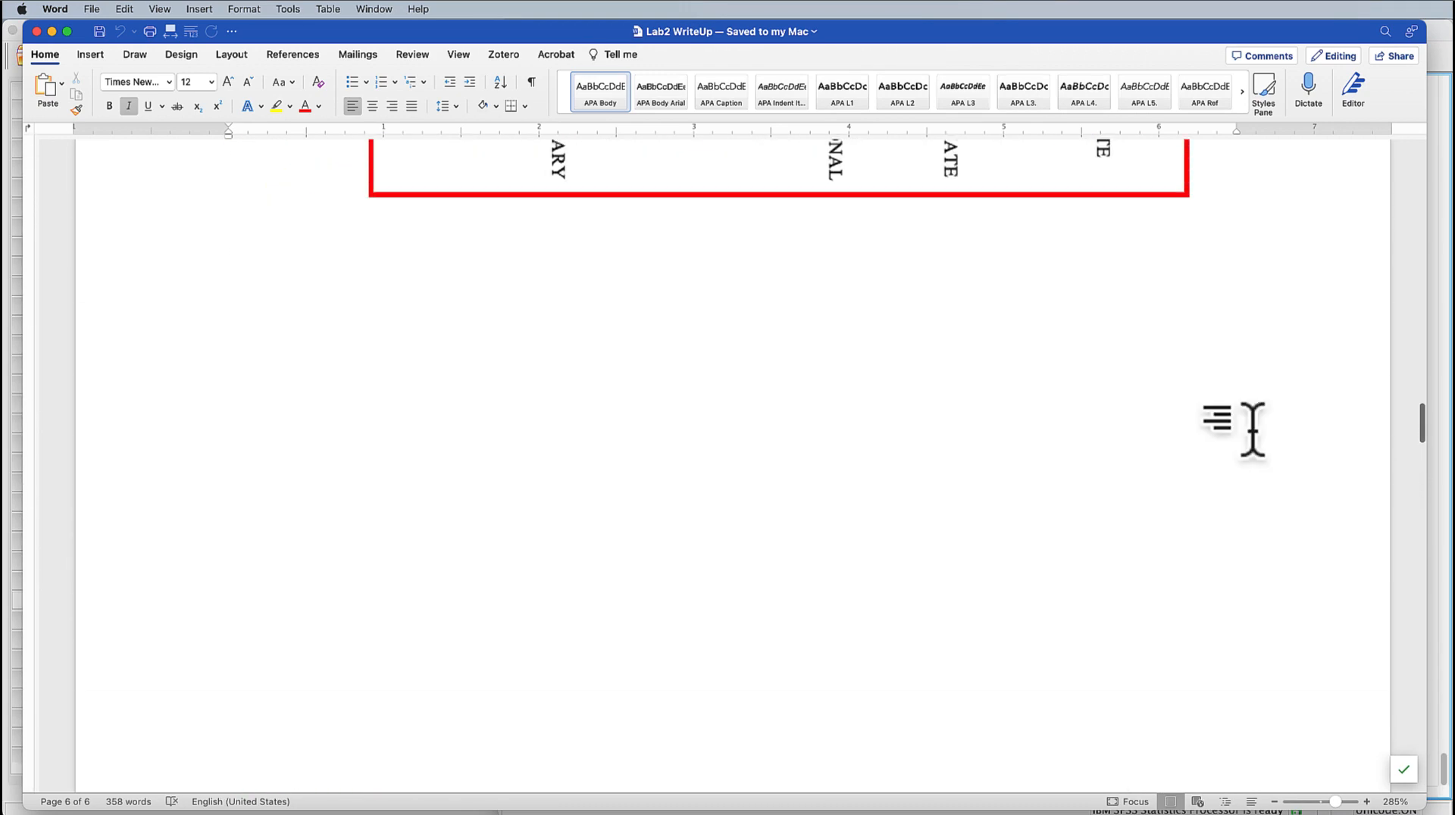
scroll(1216, 454, "up", 15)
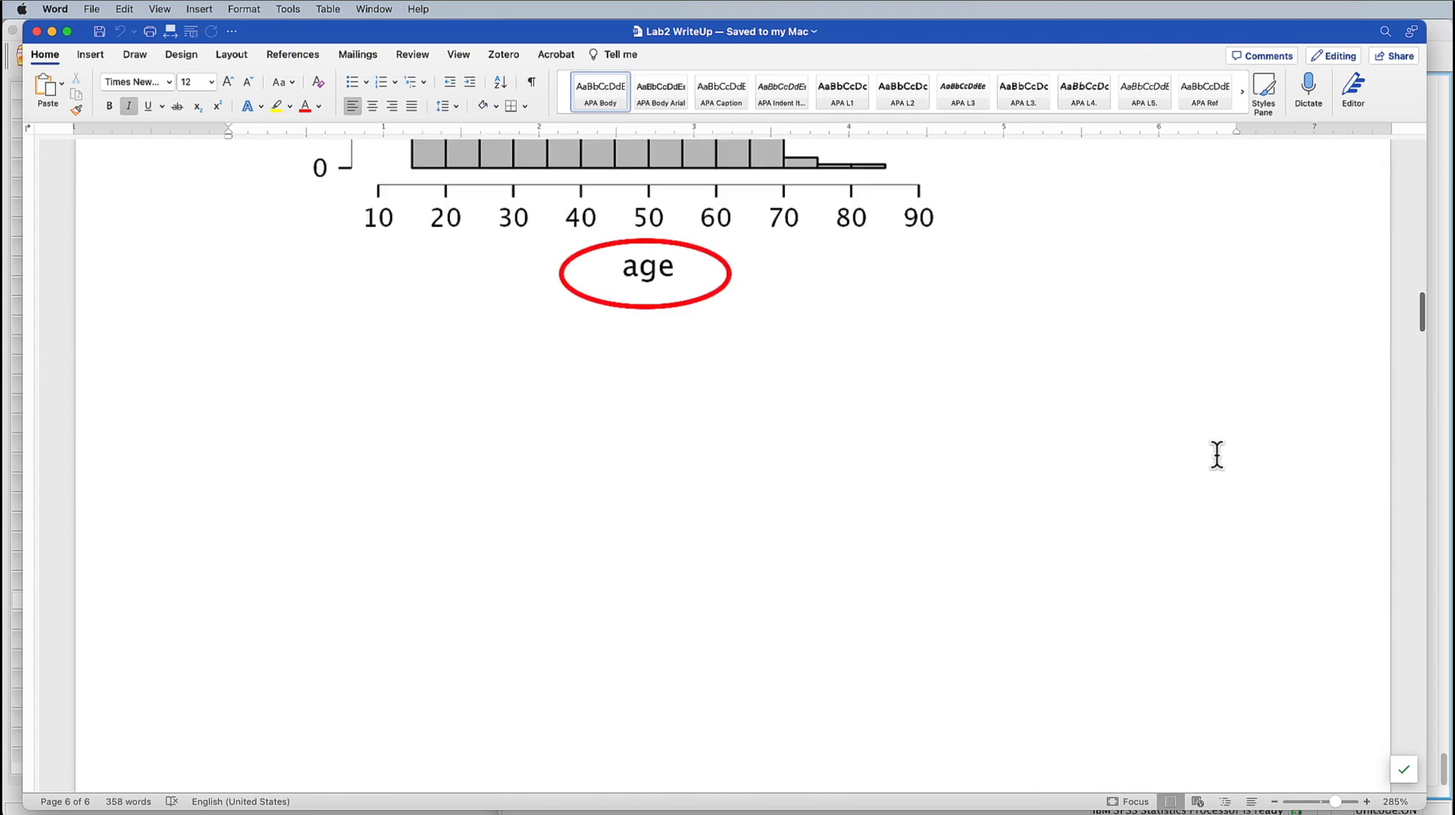
scroll(1216, 454, "up", 20)
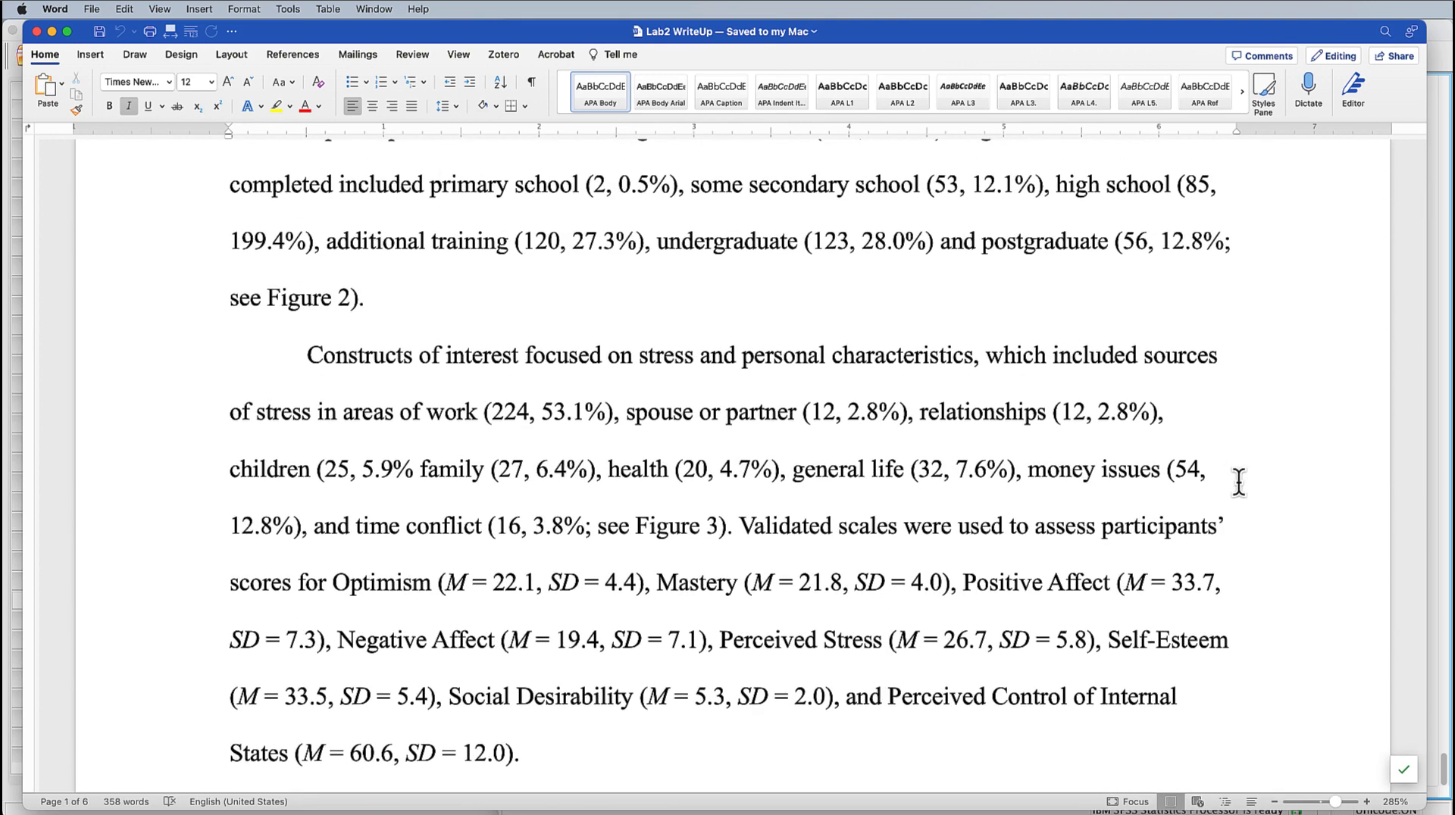
key("super+Tab")
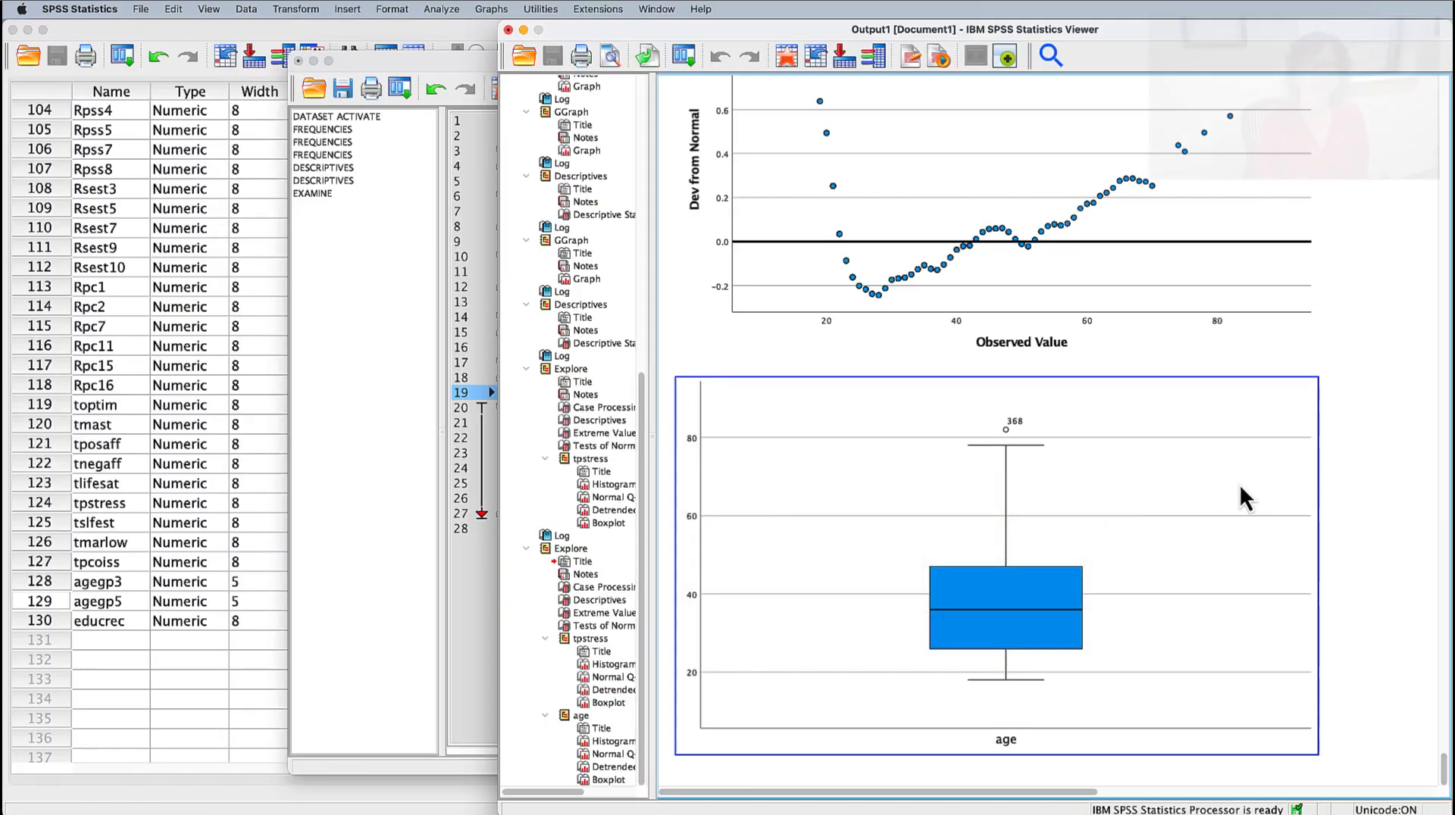